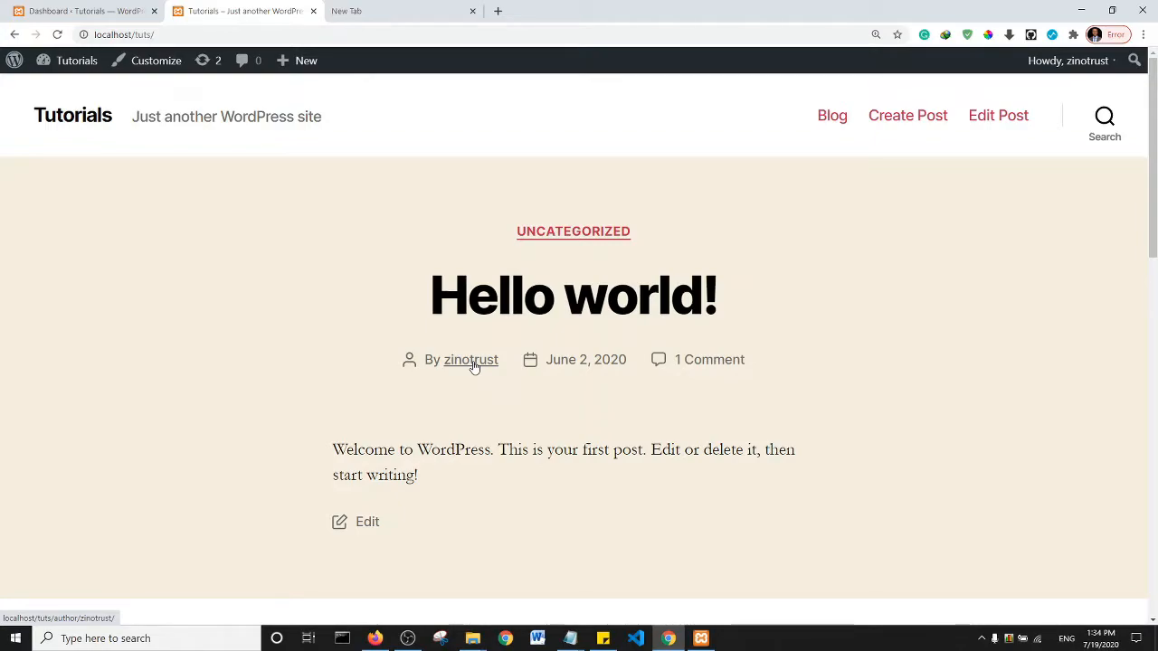
- Search Google for 'dokan' in the new tab and scroll to the weDevs Dokan result
{"action": "left_click", "coordinate": [387, 11]}
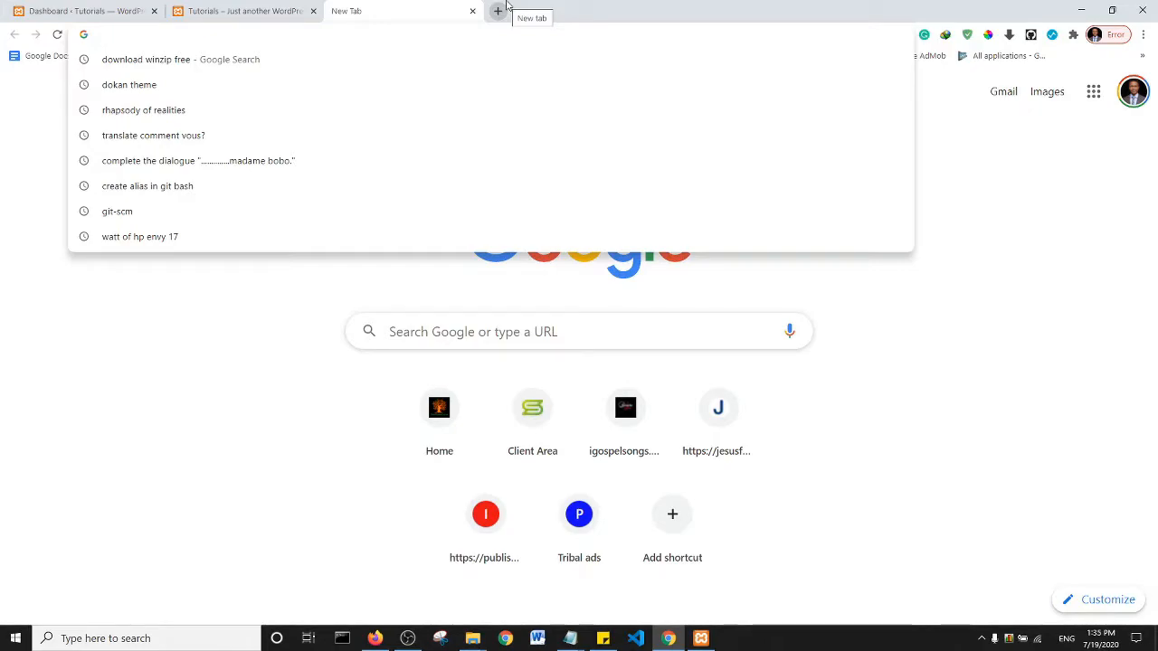
{"action": "type", "text": "dokan"}
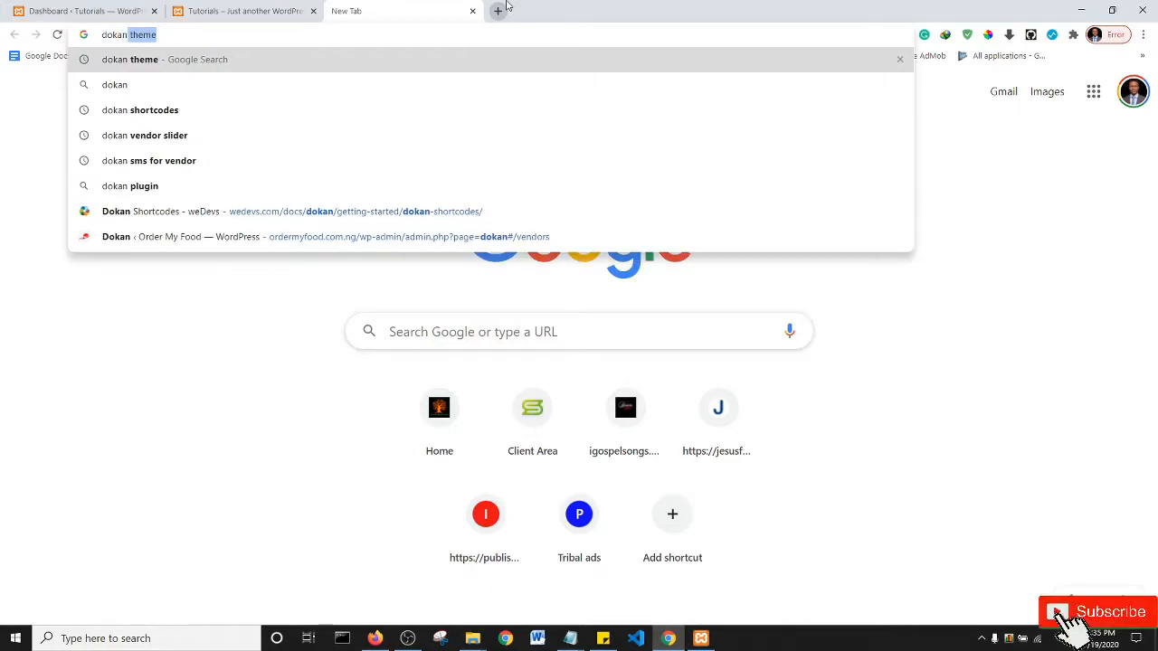
{"action": "key", "text": "BackSpace"}
{"action": "key", "text": "Return"}
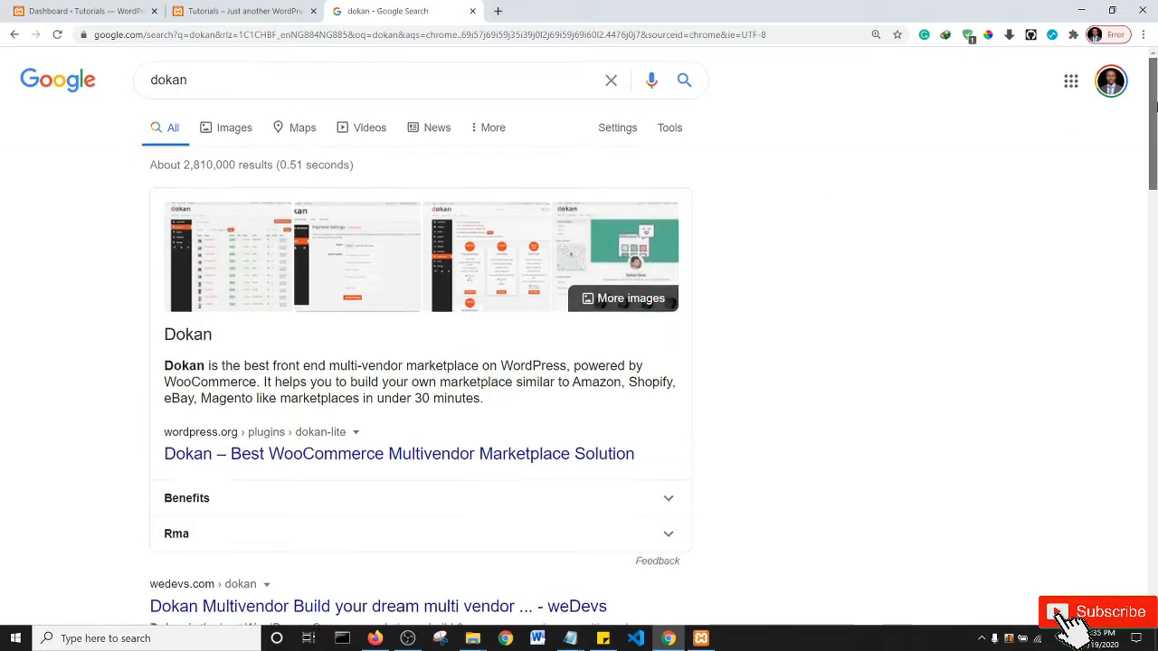
{"action": "scroll", "coordinate": [953, 173], "scroll_direction": "down", "scroll_amount": 3}
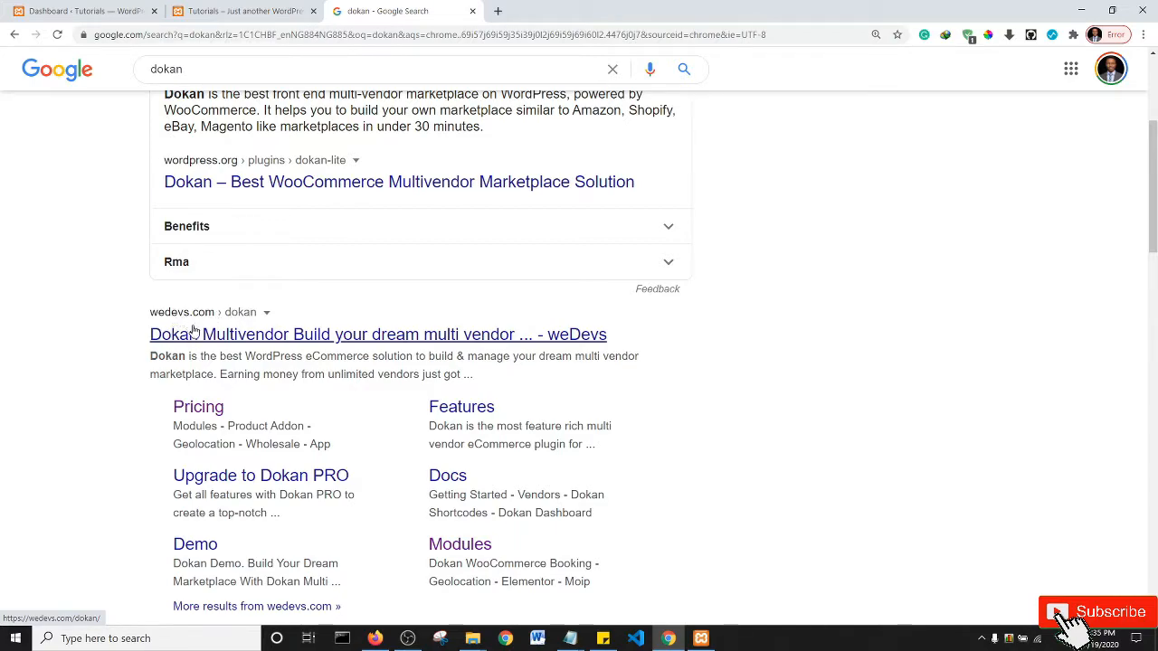
- View the Dokan homepage at wedevs.com/dokan, then go back to the WordPress Dashboard tab
{"action": "left_click", "coordinate": [532, 8]}
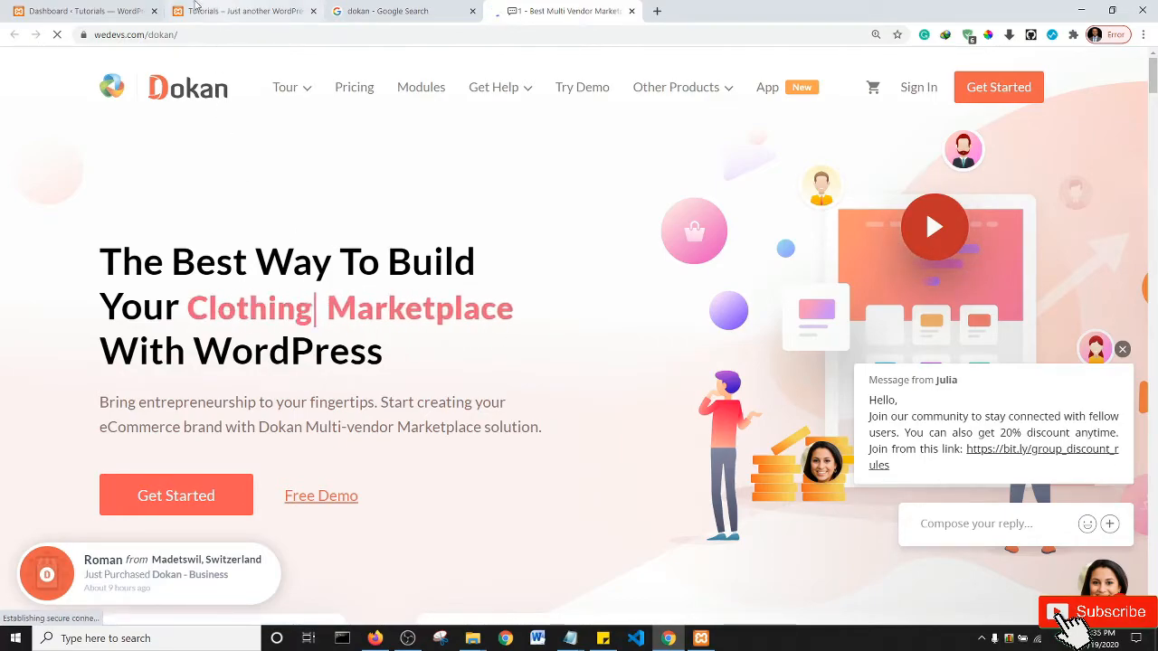
{"action": "left_click", "coordinate": [100, 9]}
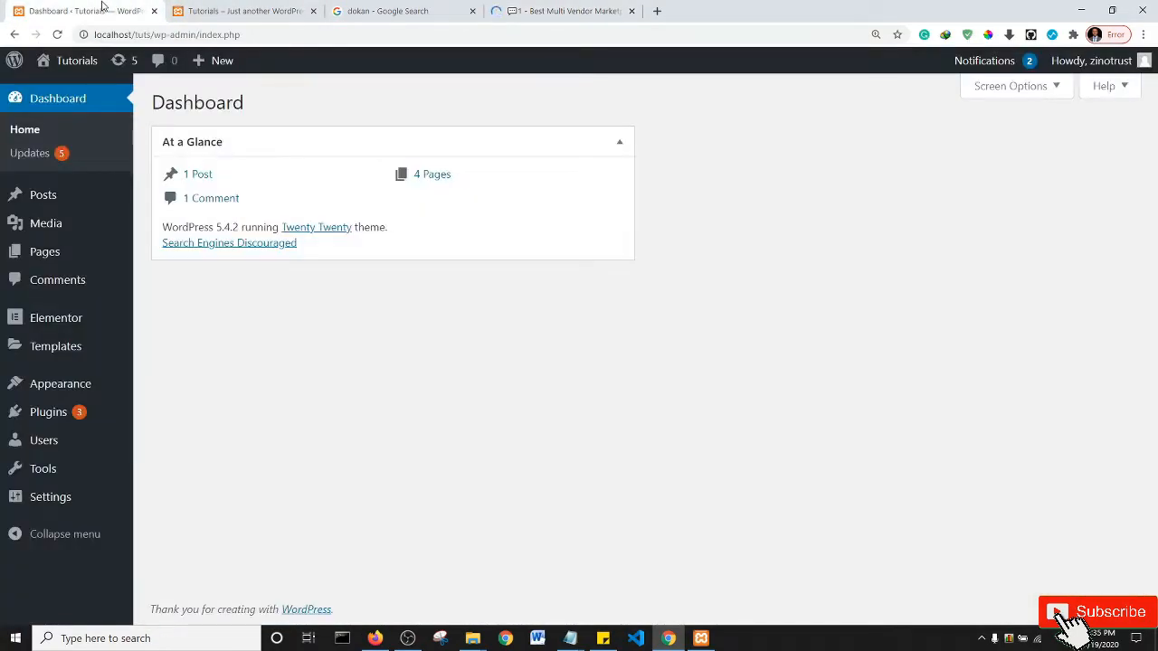
- Open Plugins > Add New in a new tab, search 'dokan' and install the Dokan multivendor plugin
{"action": "mouse_move", "coordinate": [61, 388]}
{"action": "mouse_move", "coordinate": [21, 418]}
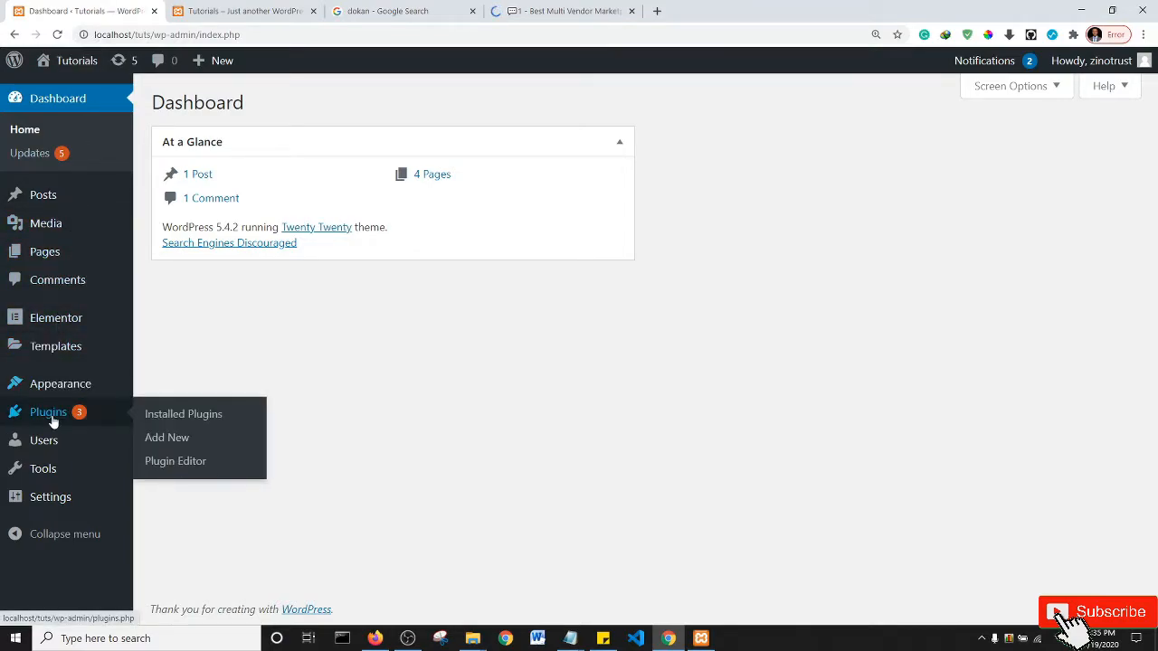
{"action": "middle_click", "coordinate": [162, 439]}
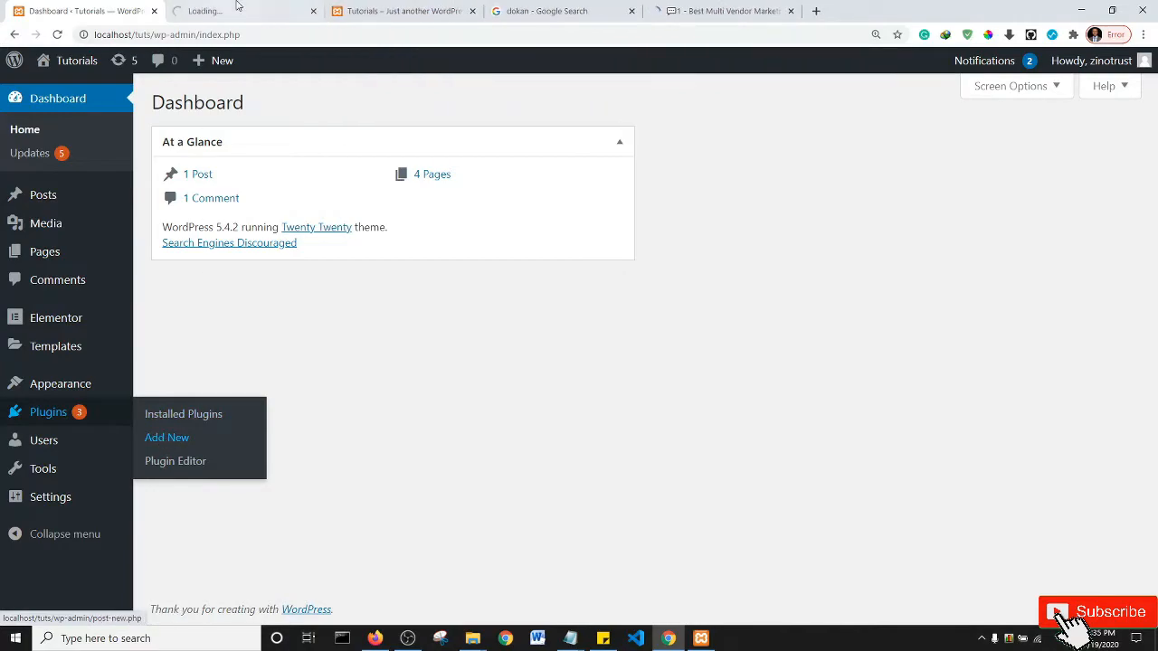
{"action": "key", "text": "ctrl+Tab"}
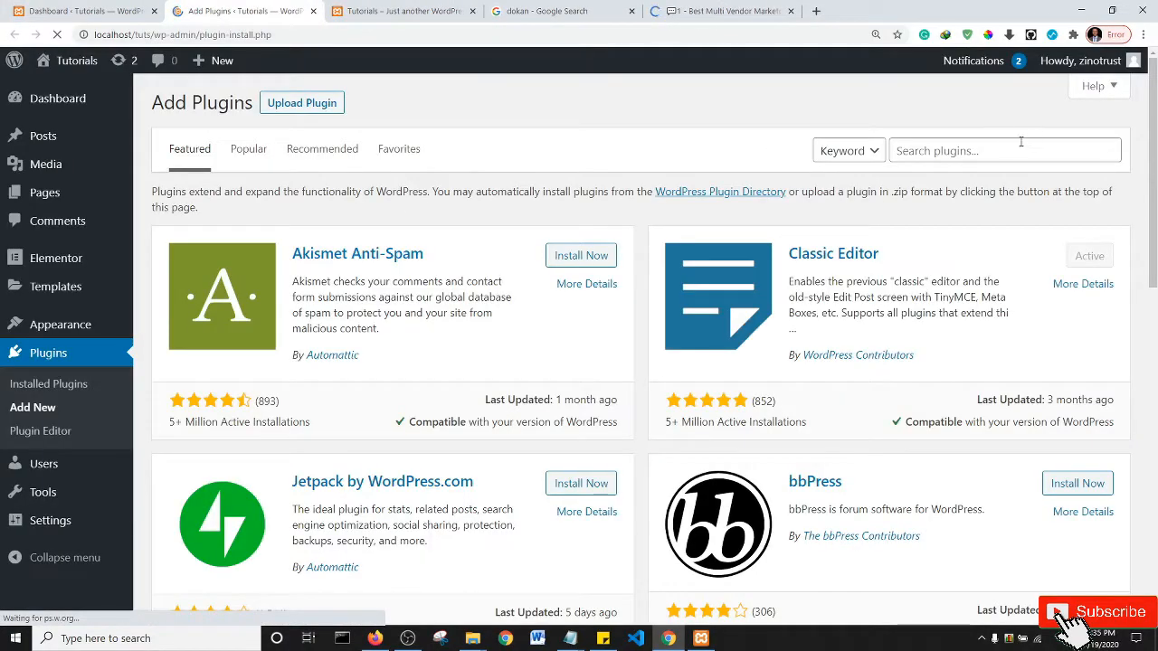
{"action": "left_click", "coordinate": [990, 153]}
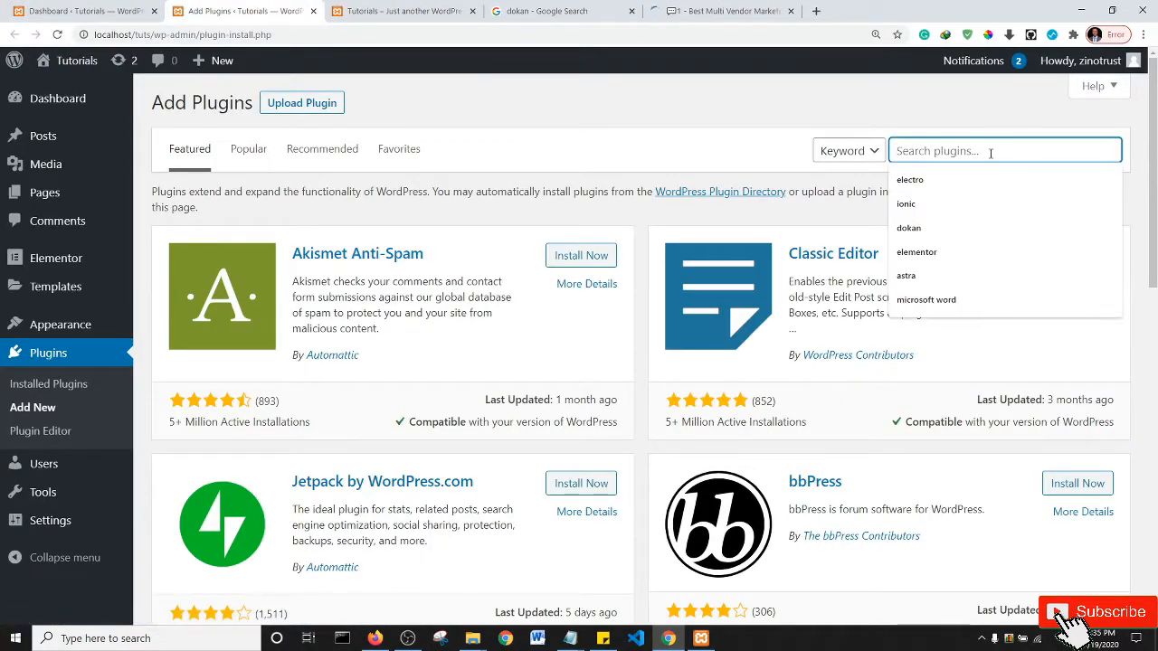
{"action": "type", "text": "dok"}
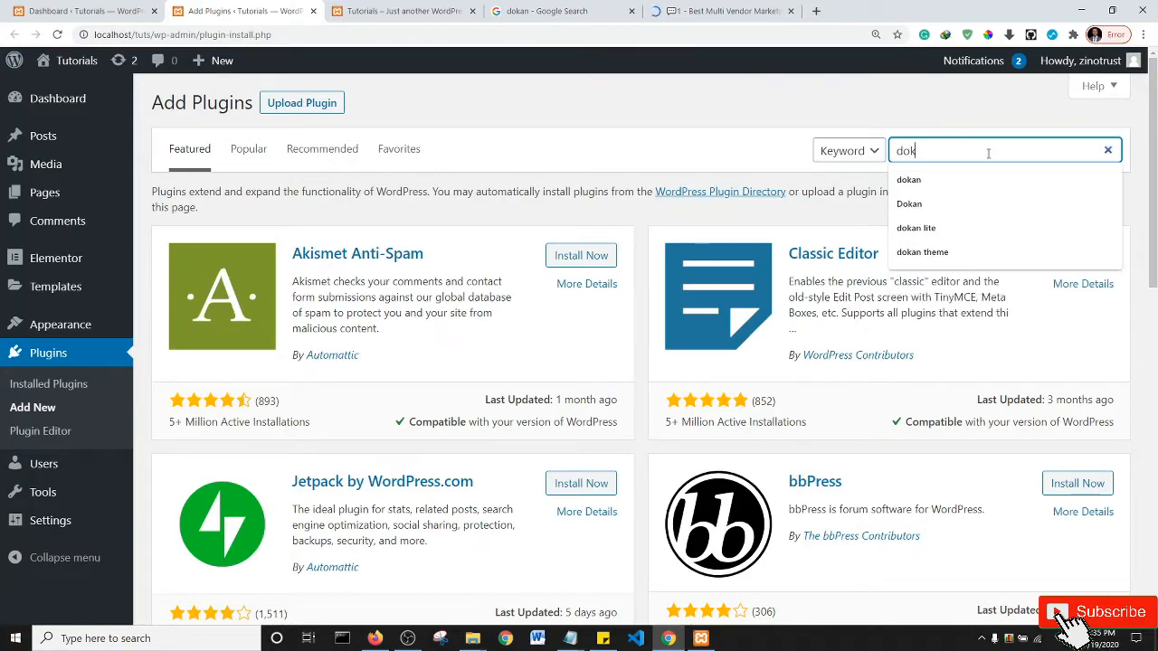
{"action": "type", "text": "an"}
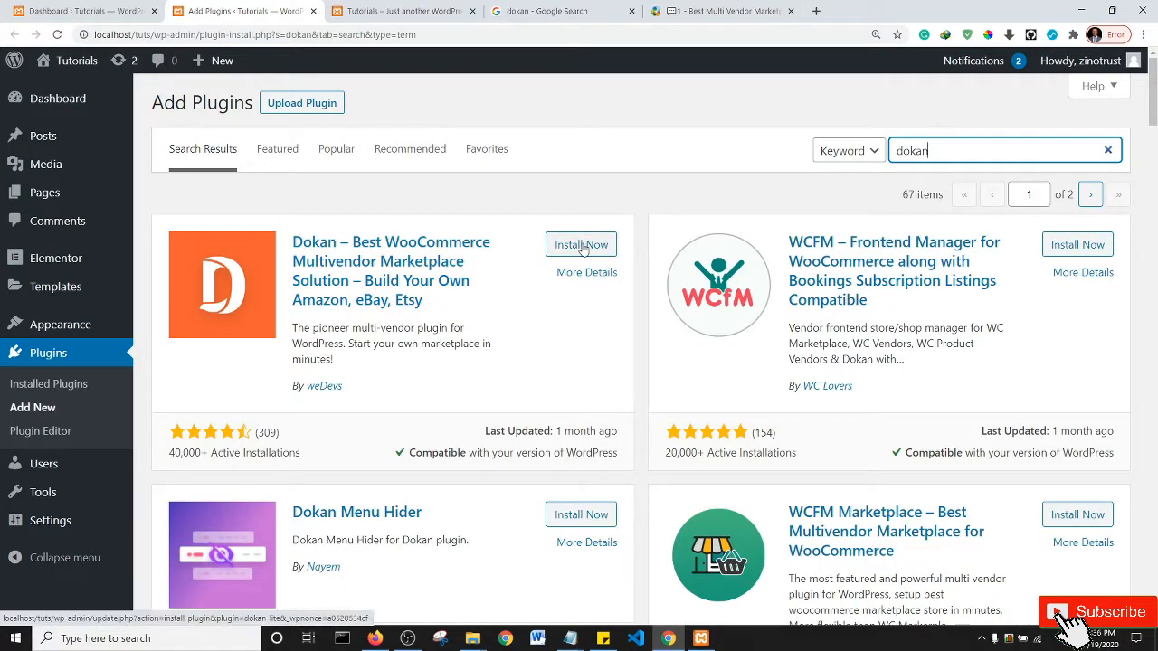
{"action": "left_click", "coordinate": [584, 245]}
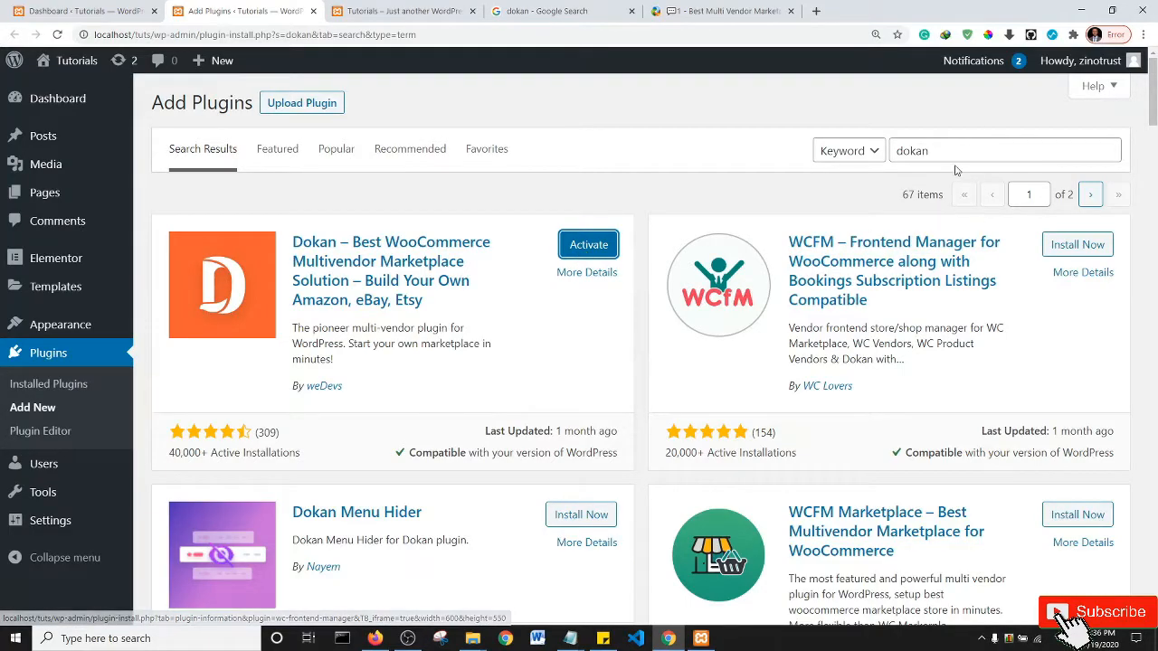
{"action": "double_click", "coordinate": [927, 152]}
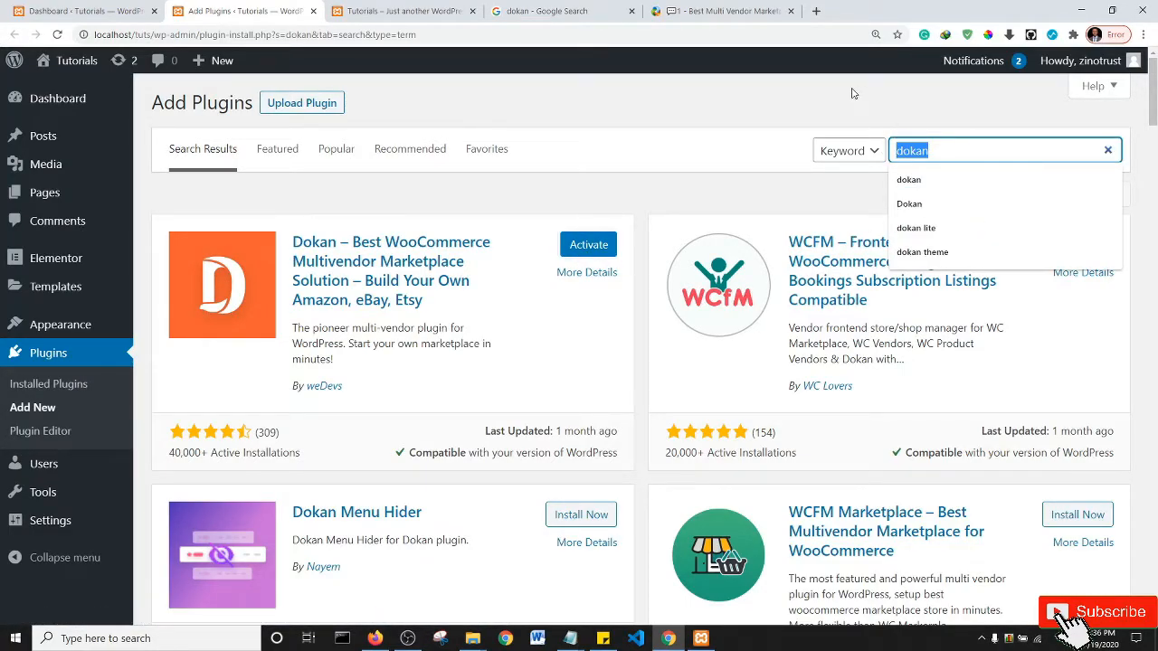
- Search the plugin directory for 'woocommerce', then install and activate WooCommerce
{"action": "type", "text": "woocommerce"}
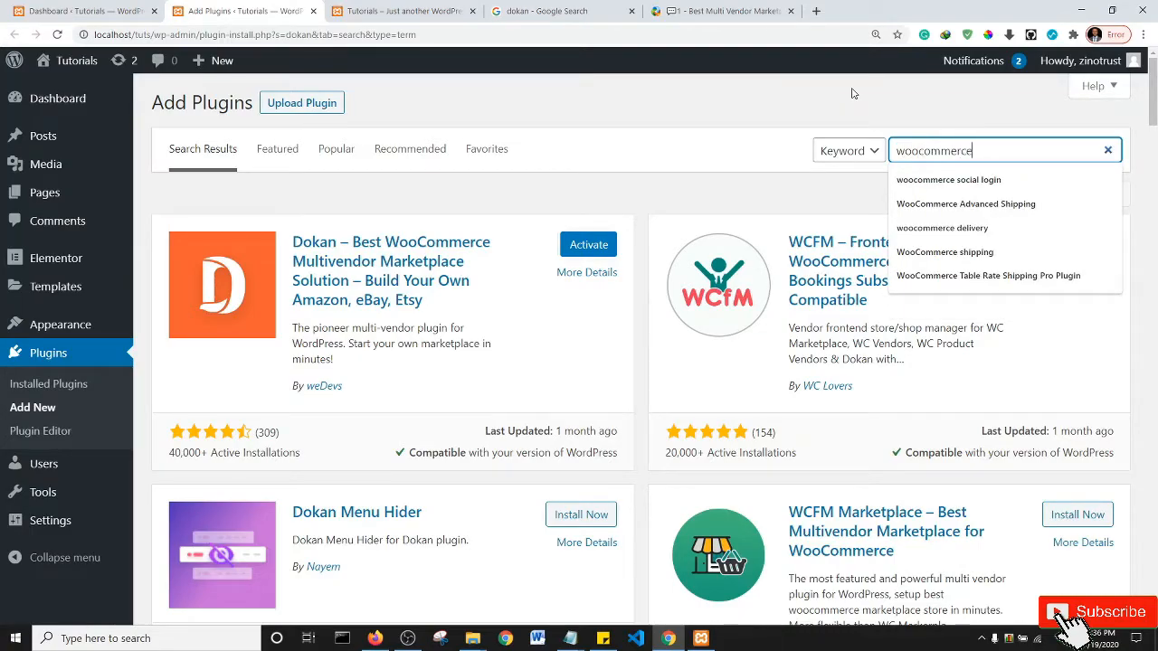
{"action": "key", "text": "Return"}
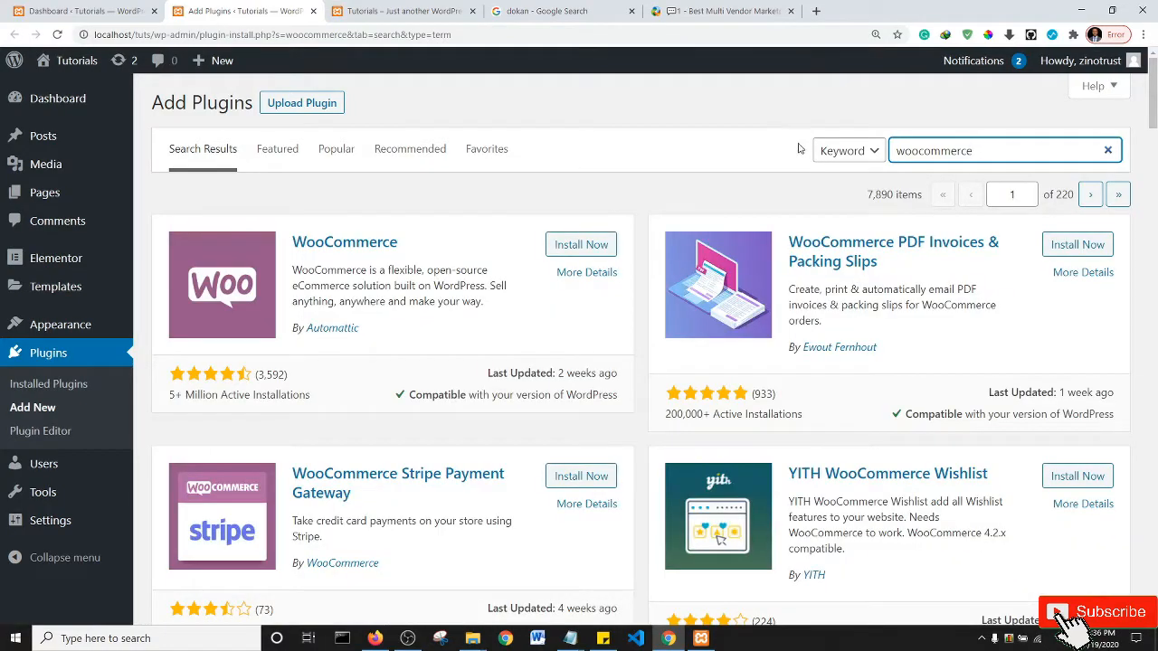
{"action": "left_click", "coordinate": [578, 251]}
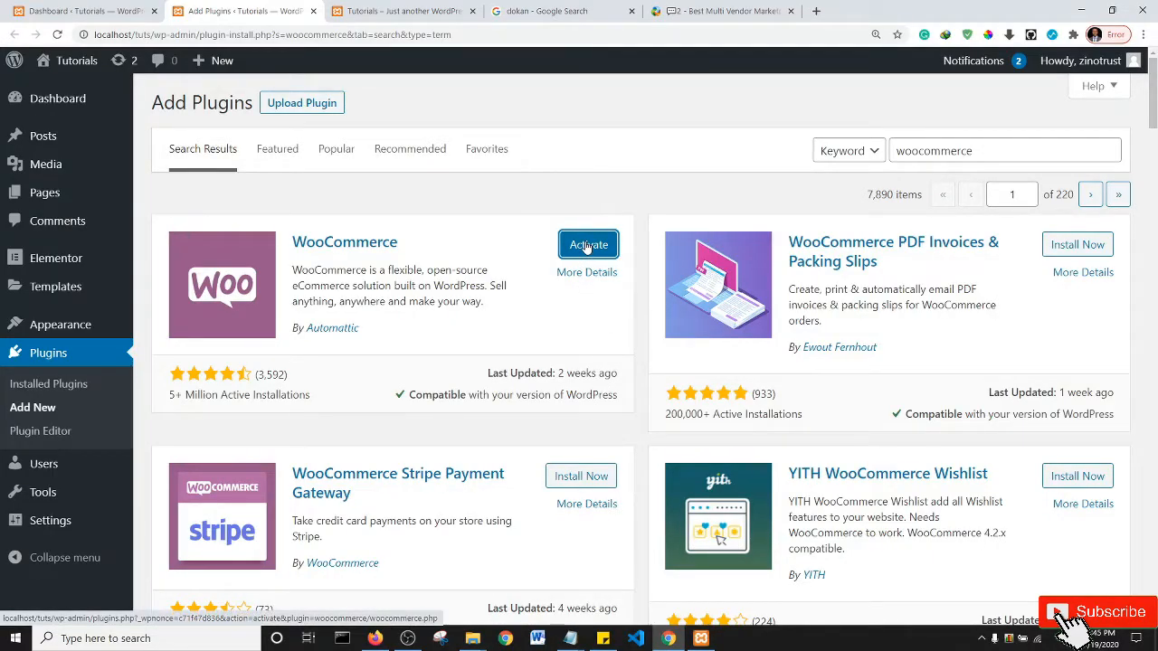
{"action": "left_click", "coordinate": [588, 245]}
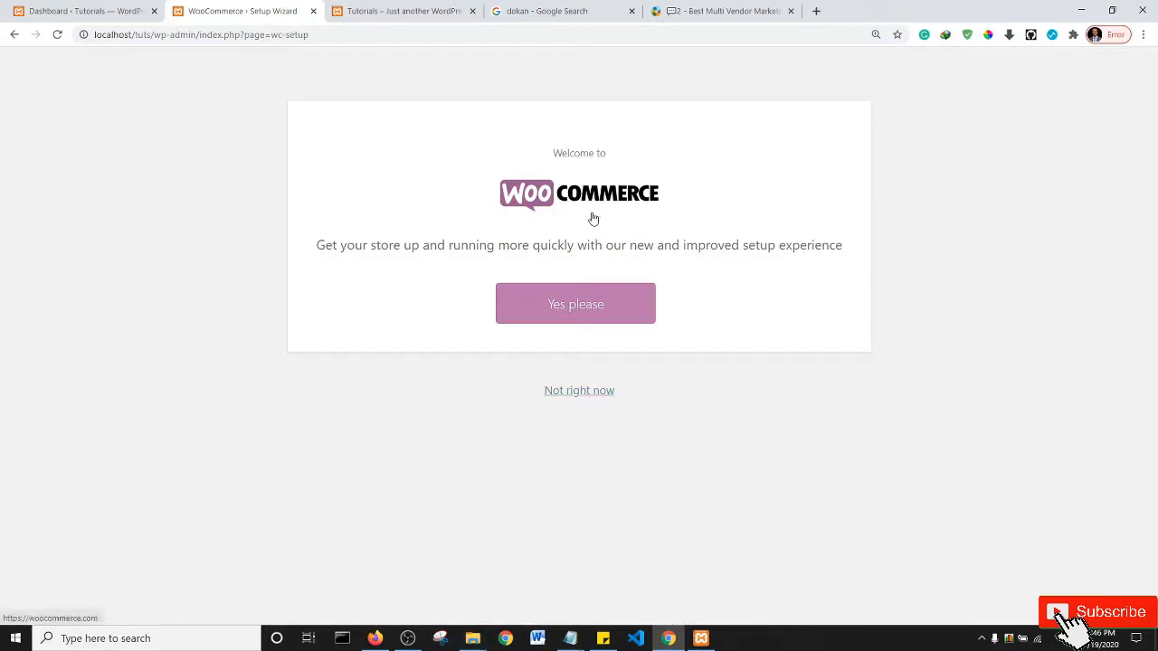
- Choose 'Yes please' on the WooCommerce Setup Wizard welcome to load the Store Details step
{"action": "left_click", "coordinate": [573, 305]}
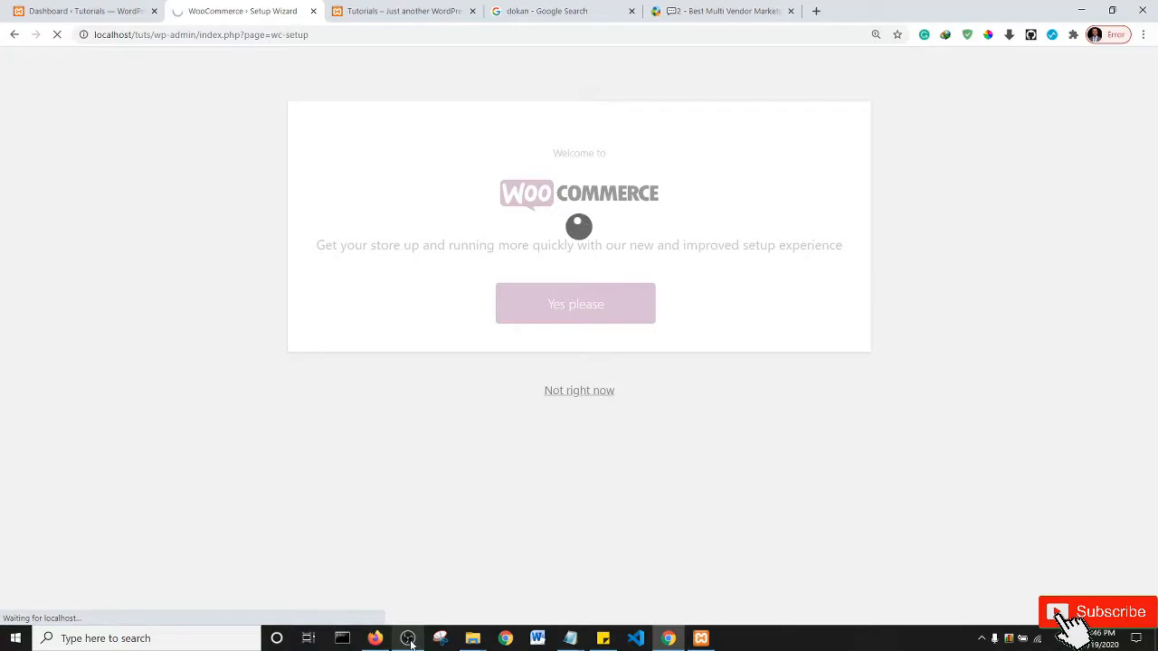
{"action": "mouse_move", "coordinate": [409, 641]}
{"action": "mouse_move", "coordinate": [414, 604]}
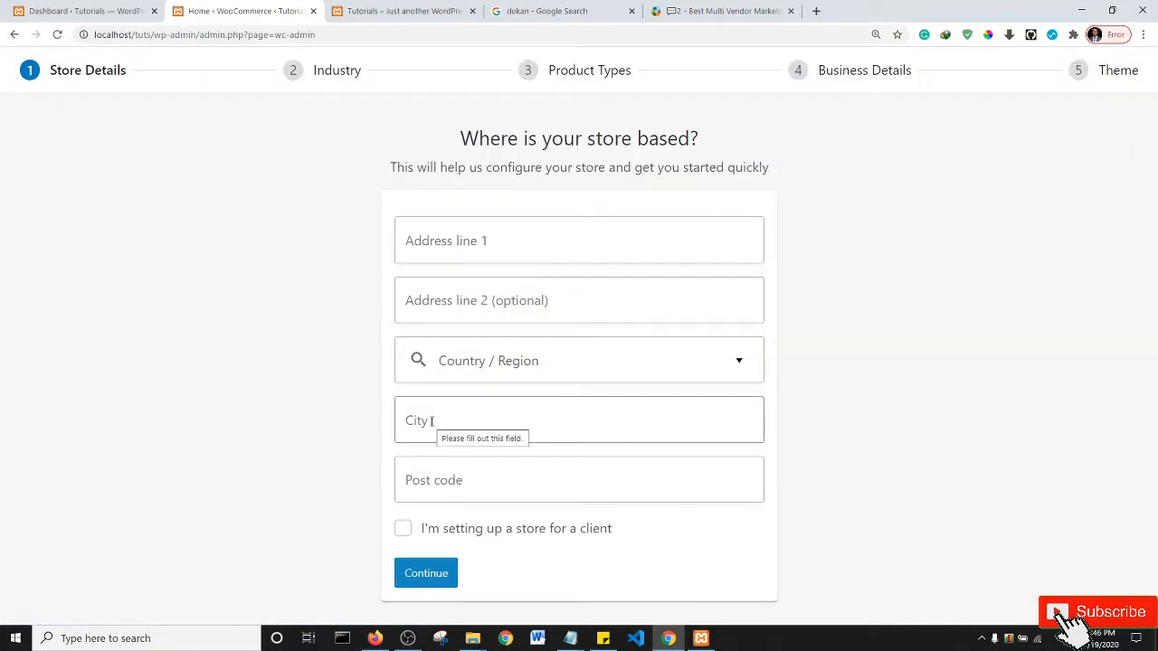
- Autofill the store address and set Country / Region to Nigeria — Abuja
{"action": "left_click", "coordinate": [484, 240]}
{"action": "left_click", "coordinate": [478, 275]}
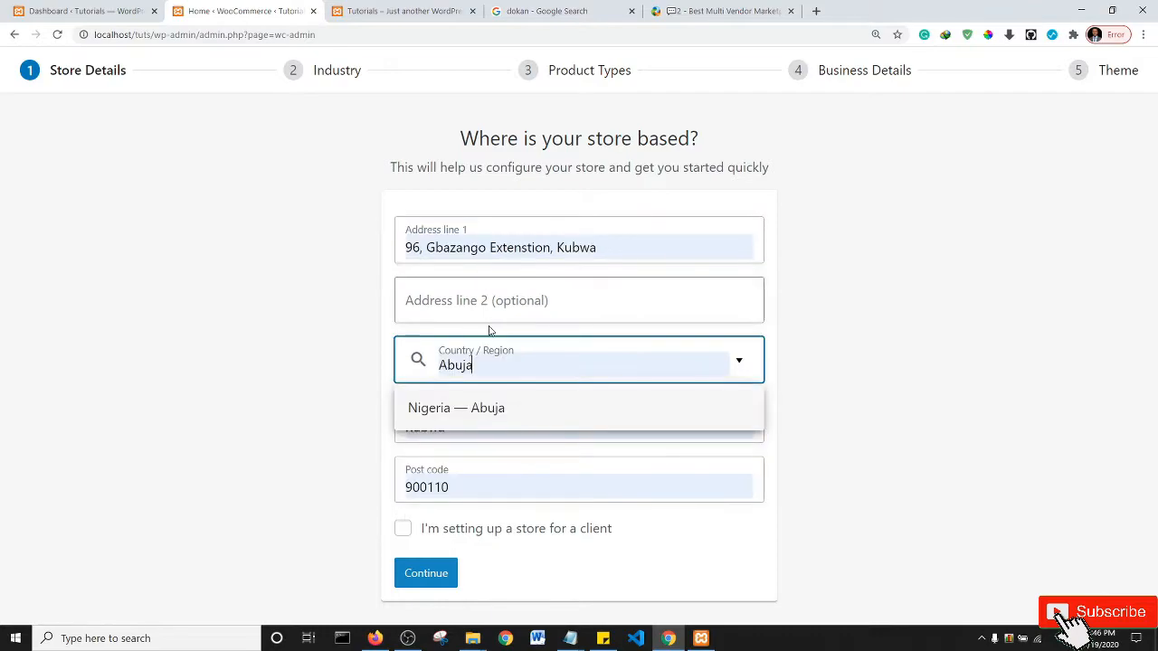
{"action": "left_click", "coordinate": [882, 309]}
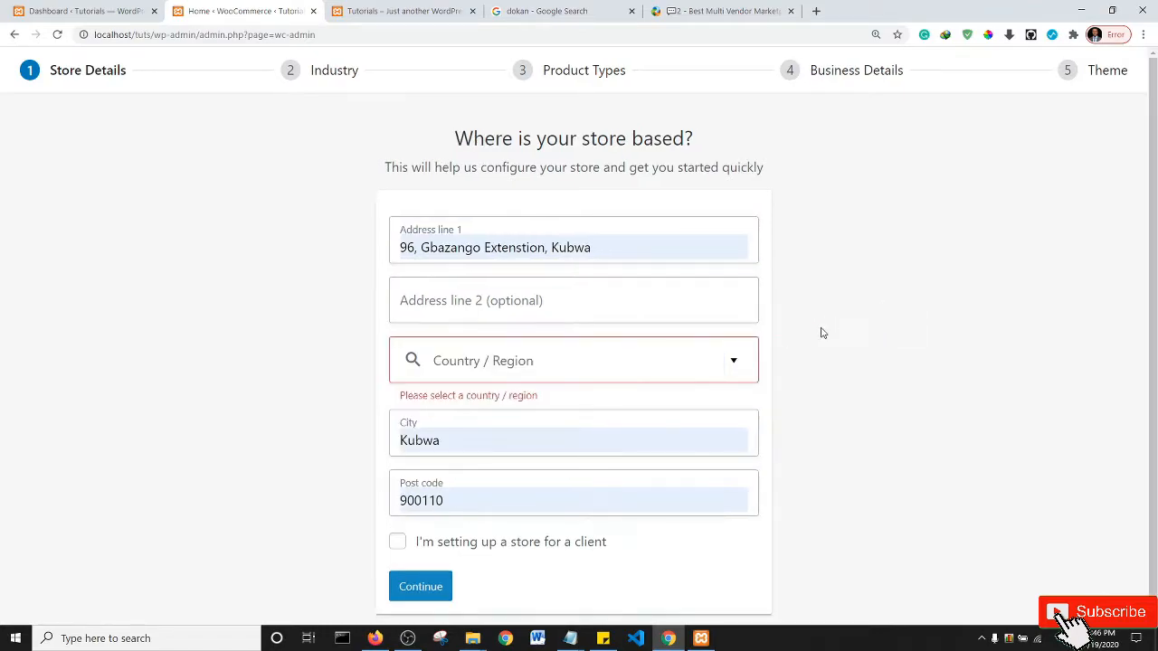
{"action": "left_click", "coordinate": [734, 370]}
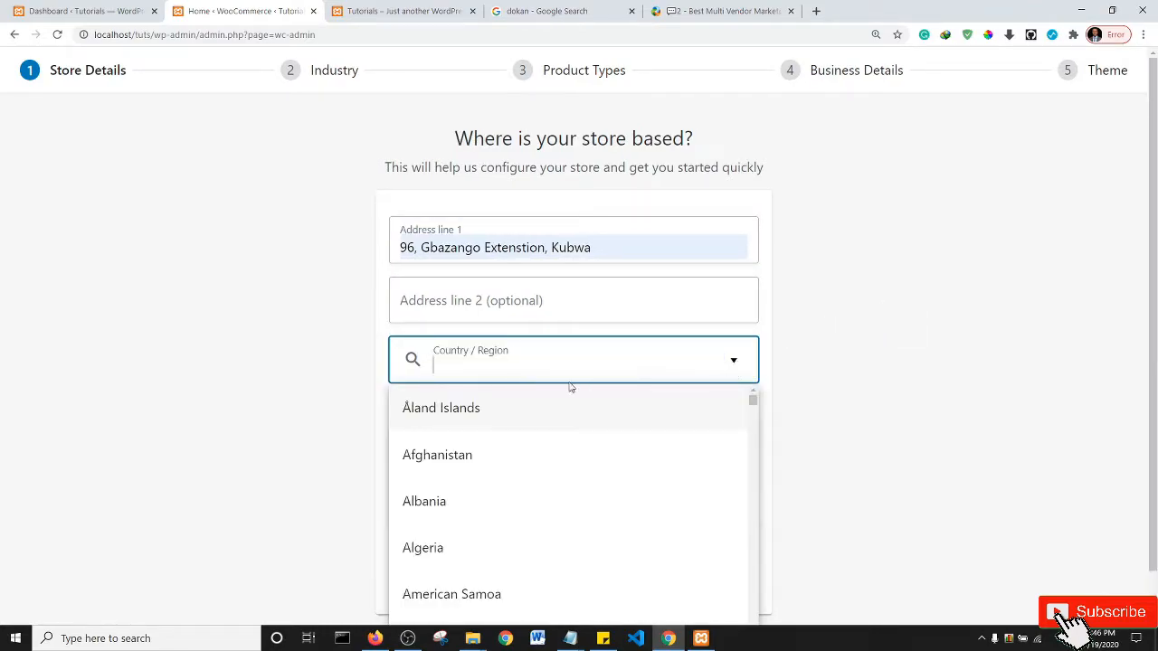
{"action": "type", "text": "nig"}
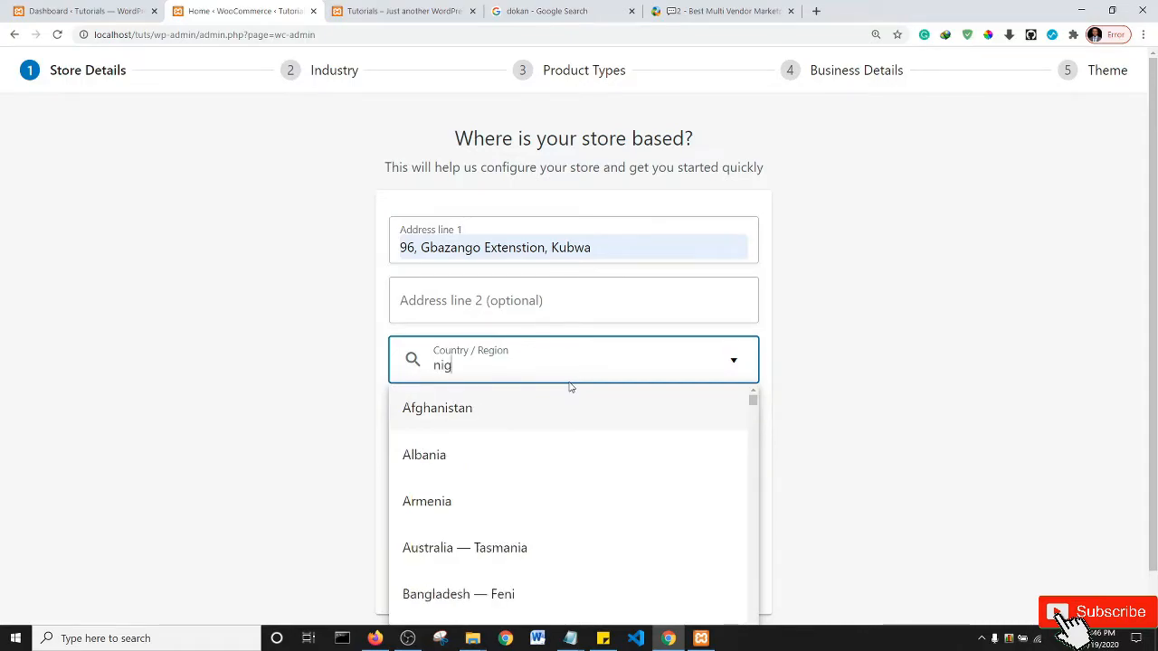
{"action": "left_click", "coordinate": [509, 503]}
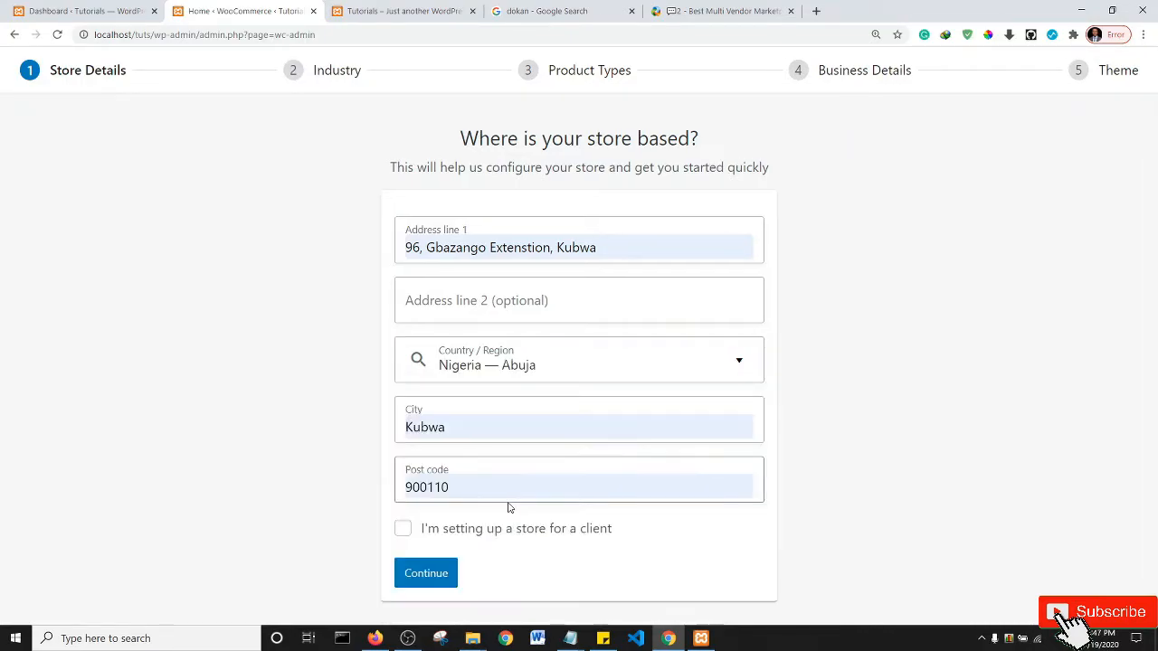
- Submit the store details and continue past the usage-tracking prompt without opting in
{"action": "left_click", "coordinate": [425, 575]}
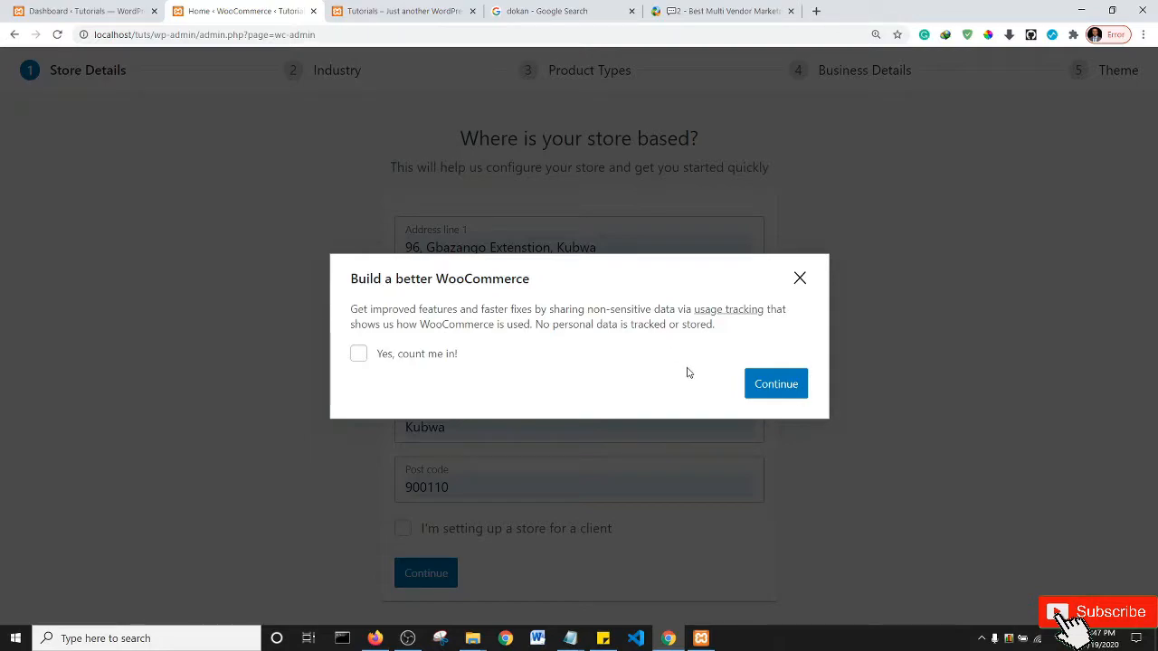
{"action": "left_click", "coordinate": [784, 389]}
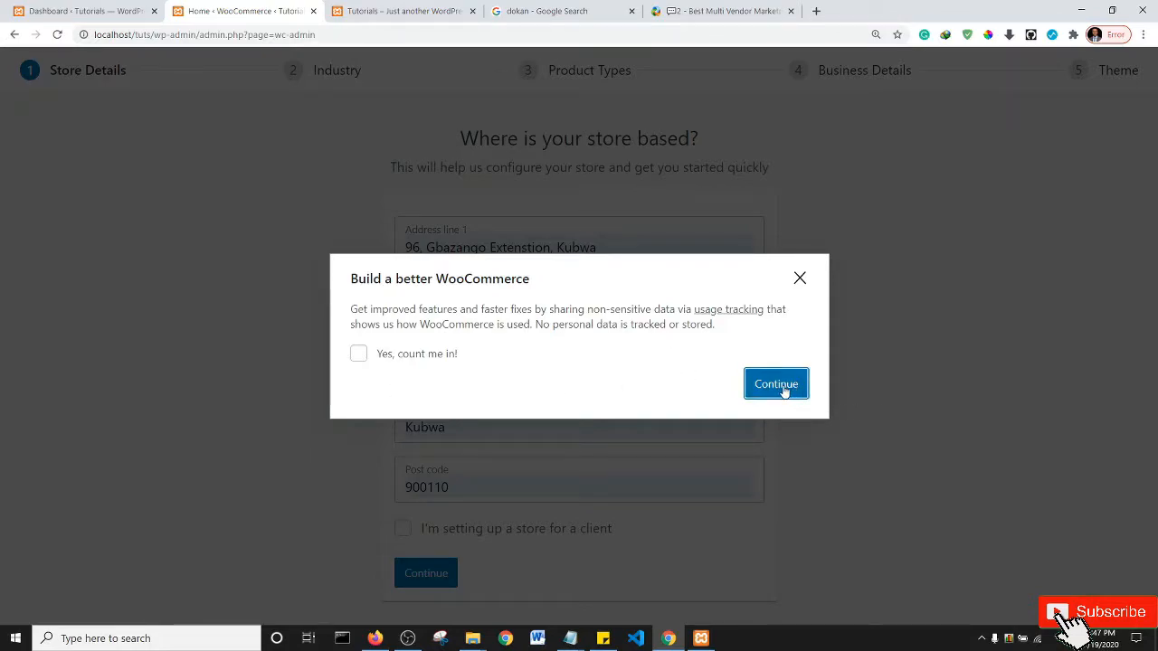
{"action": "left_click", "coordinate": [800, 281]}
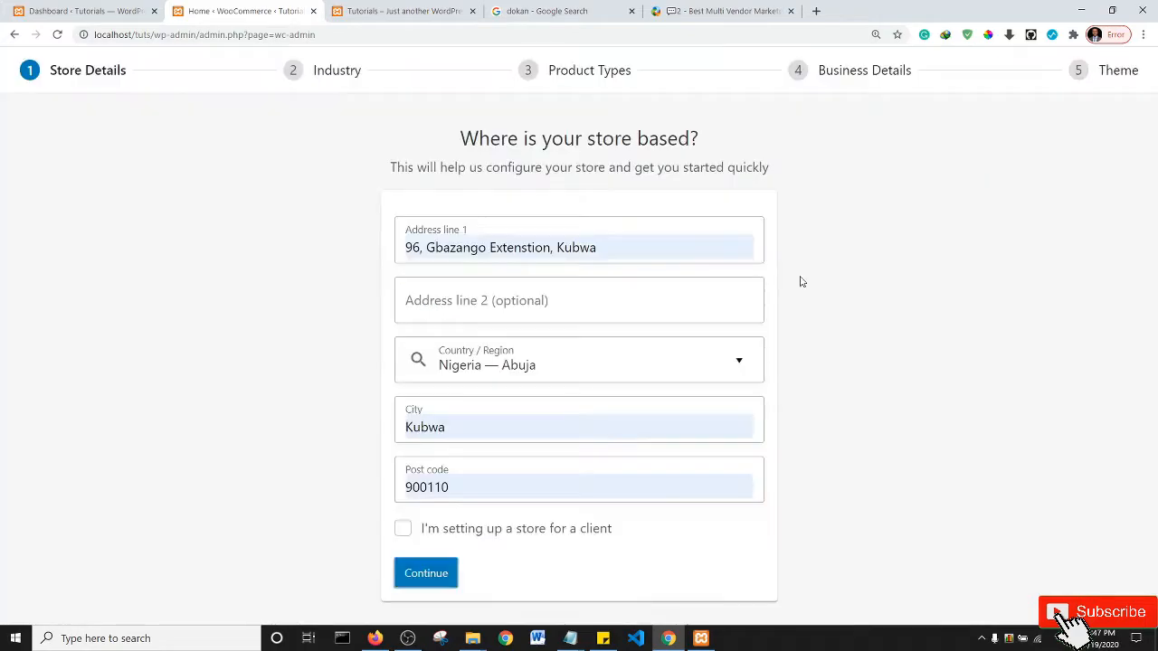
{"action": "left_click", "coordinate": [431, 575]}
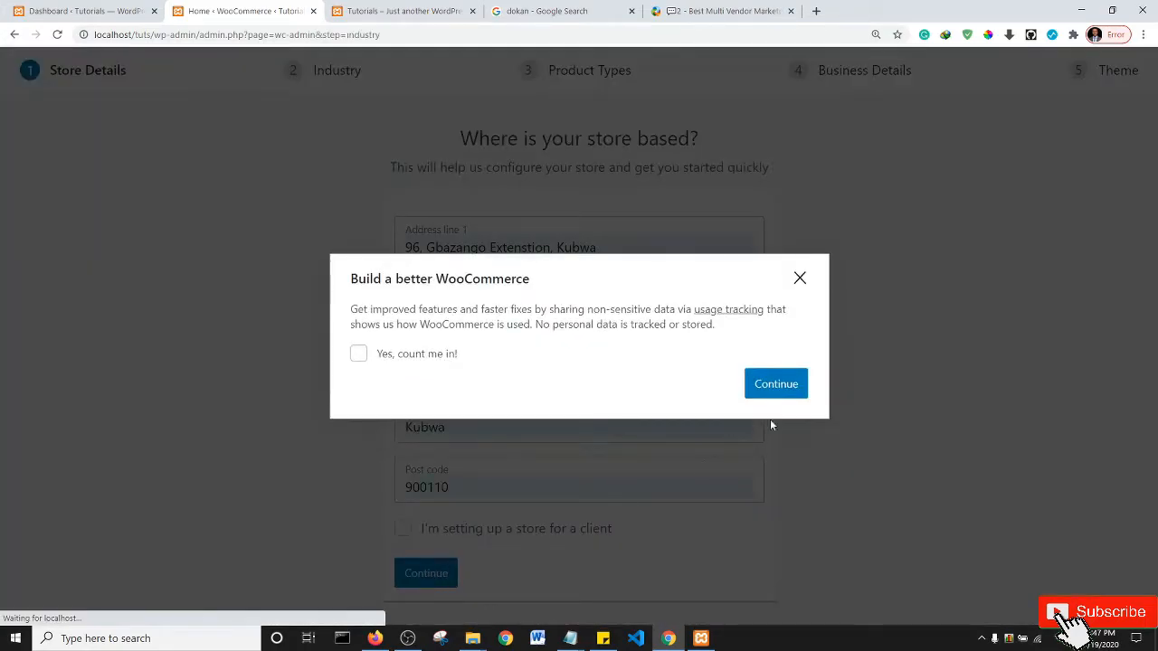
{"action": "left_click", "coordinate": [775, 384]}
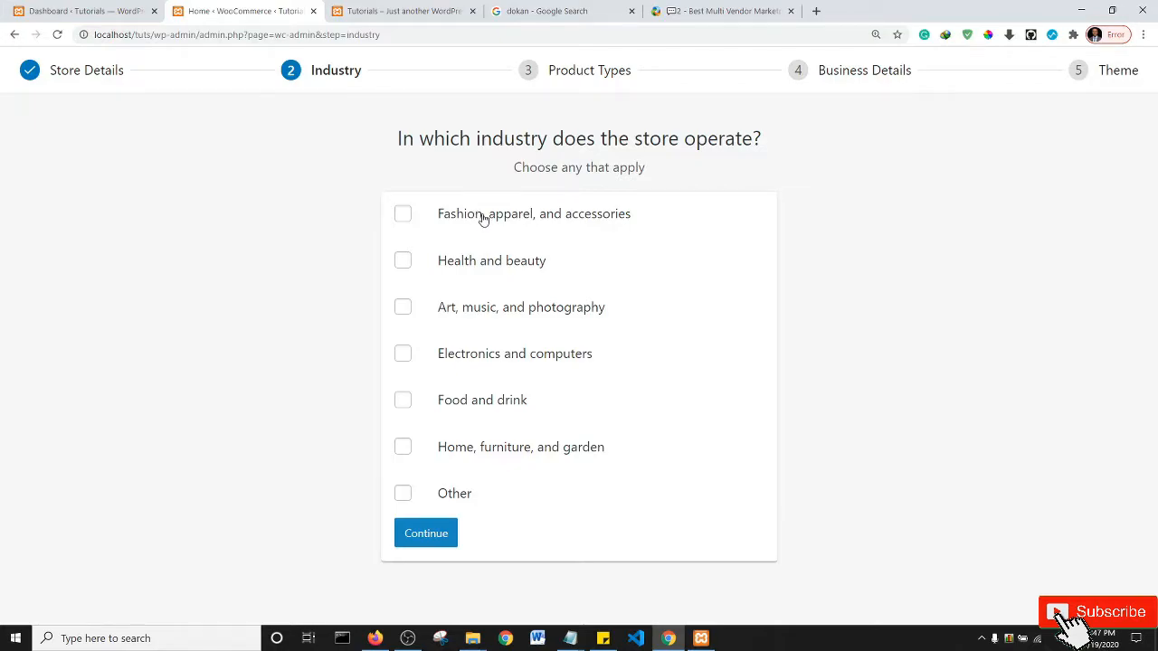
- Select 'Fashion, apparel, and accessories' and 'Food and drink' as industries and continue
{"action": "left_click", "coordinate": [404, 217]}
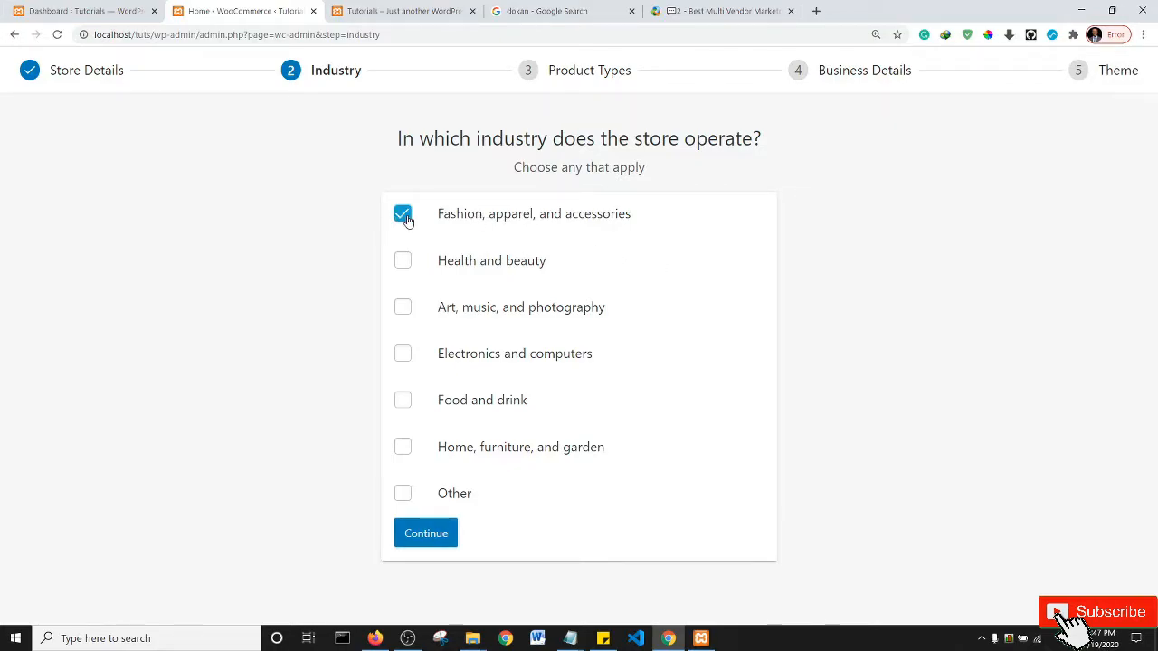
{"action": "left_click", "coordinate": [404, 400]}
{"action": "left_click", "coordinate": [430, 536]}
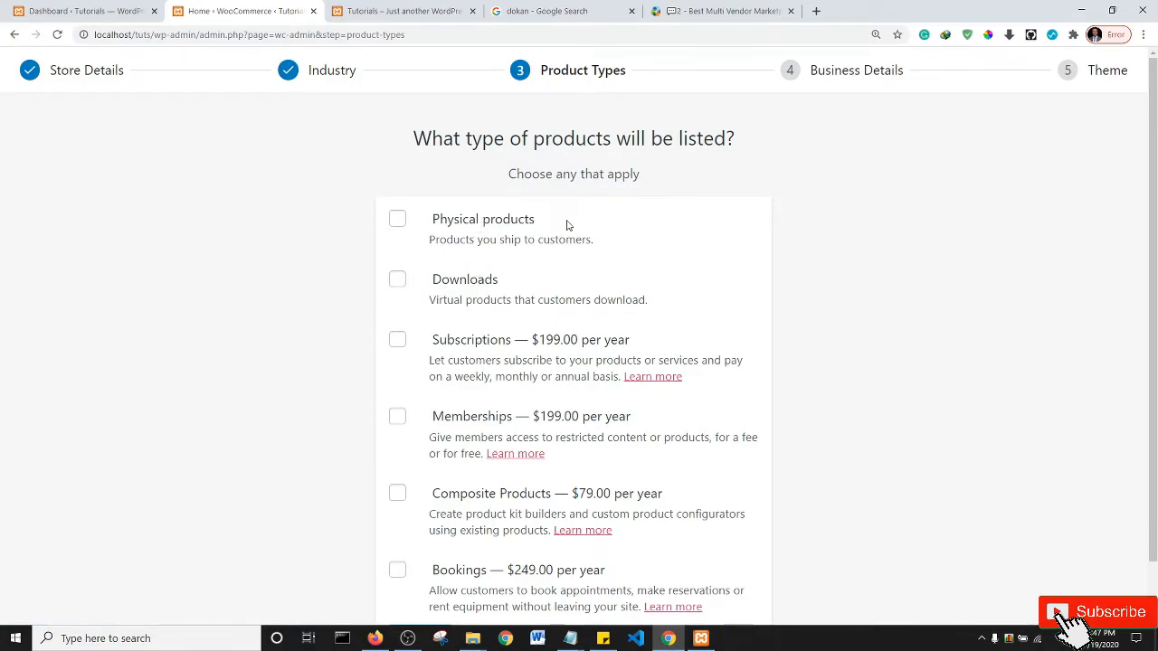
- Select Physical products as the product type and continue
{"action": "left_click", "coordinate": [401, 224]}
{"action": "scroll", "coordinate": [772, 326], "scroll_direction": "down", "scroll_amount": 1}
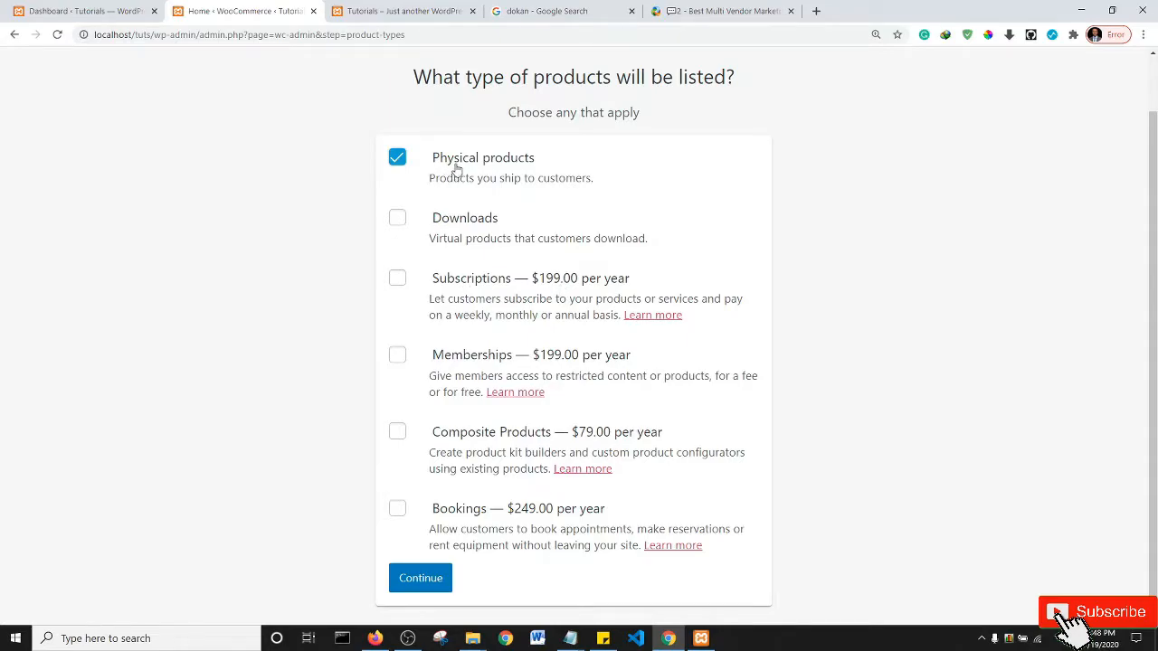
{"action": "left_click", "coordinate": [415, 587]}
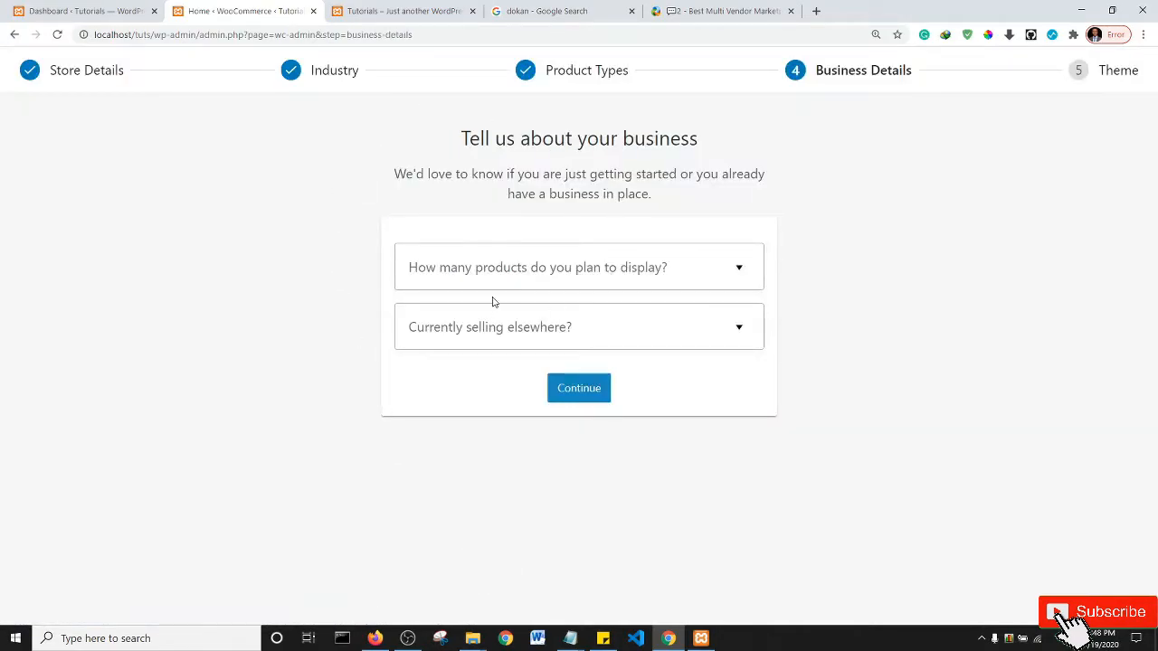
- Set planned products to 11 - 100 and 'Currently selling elsewhere' to No
{"action": "left_click", "coordinate": [681, 278]}
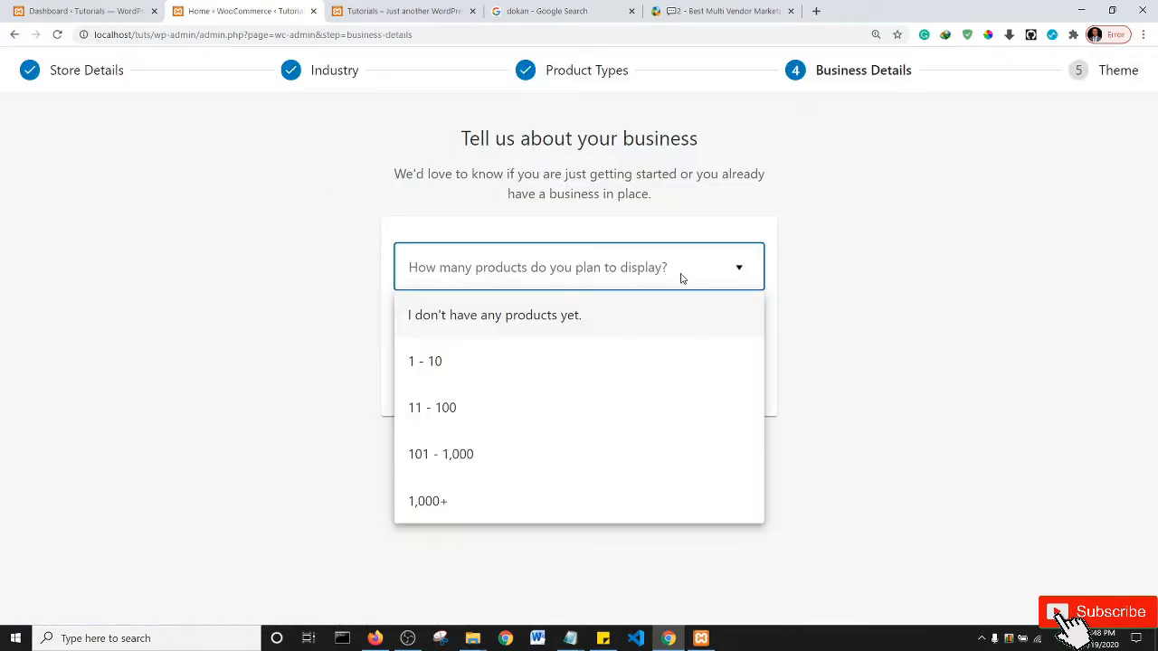
{"action": "left_click", "coordinate": [444, 421]}
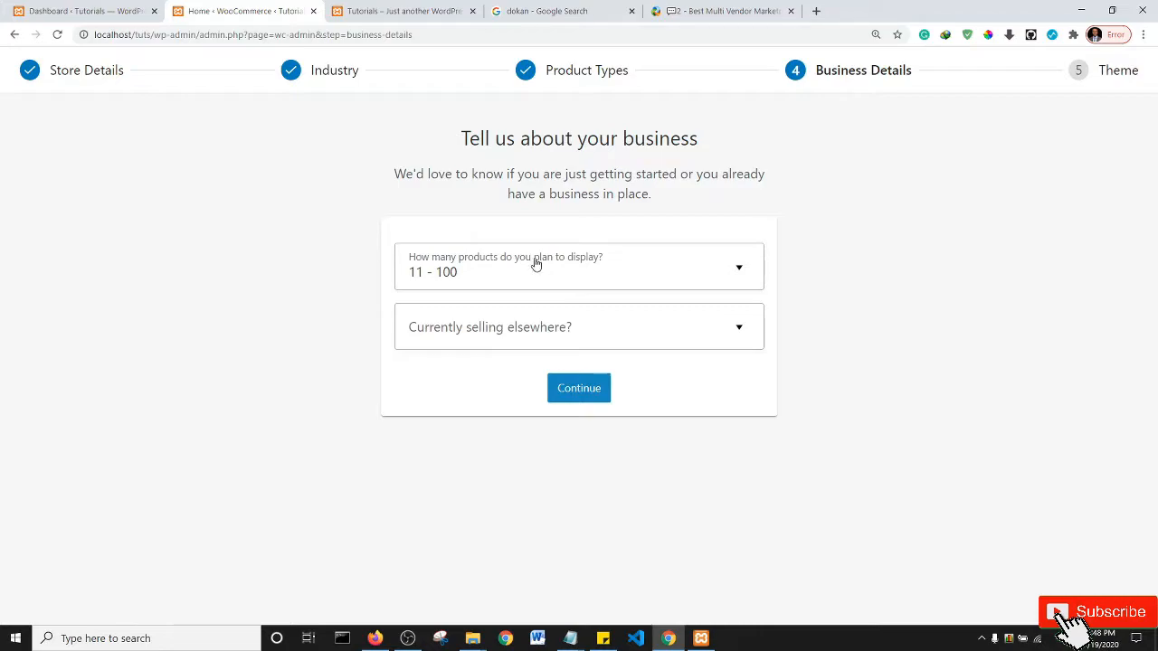
{"action": "left_click", "coordinate": [555, 327]}
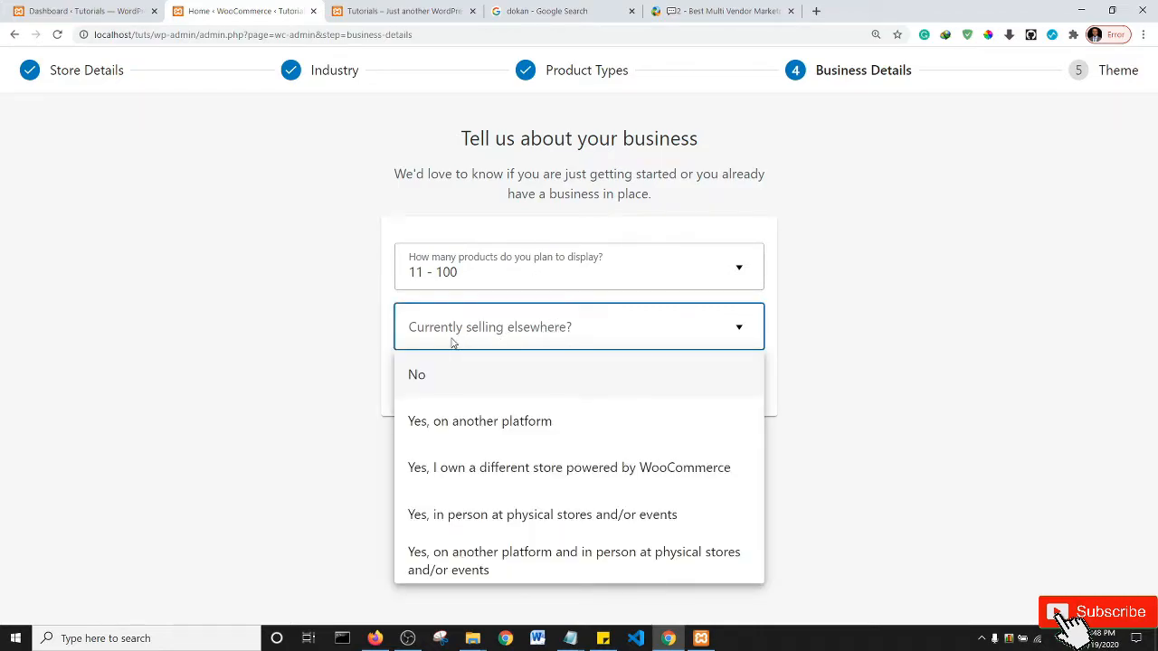
{"action": "left_click", "coordinate": [502, 371]}
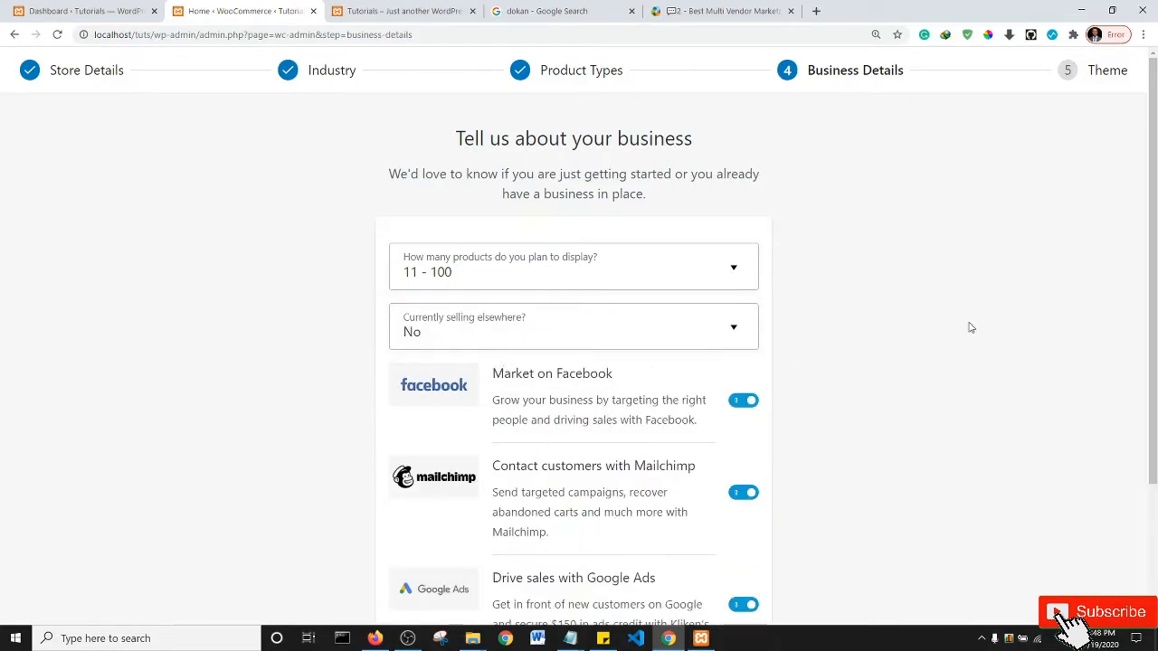
- Switch off the free Facebook, Mailchimp and Google Ads plugin installs
{"action": "scroll", "coordinate": [1113, 226], "scroll_direction": "down", "scroll_amount": 2}
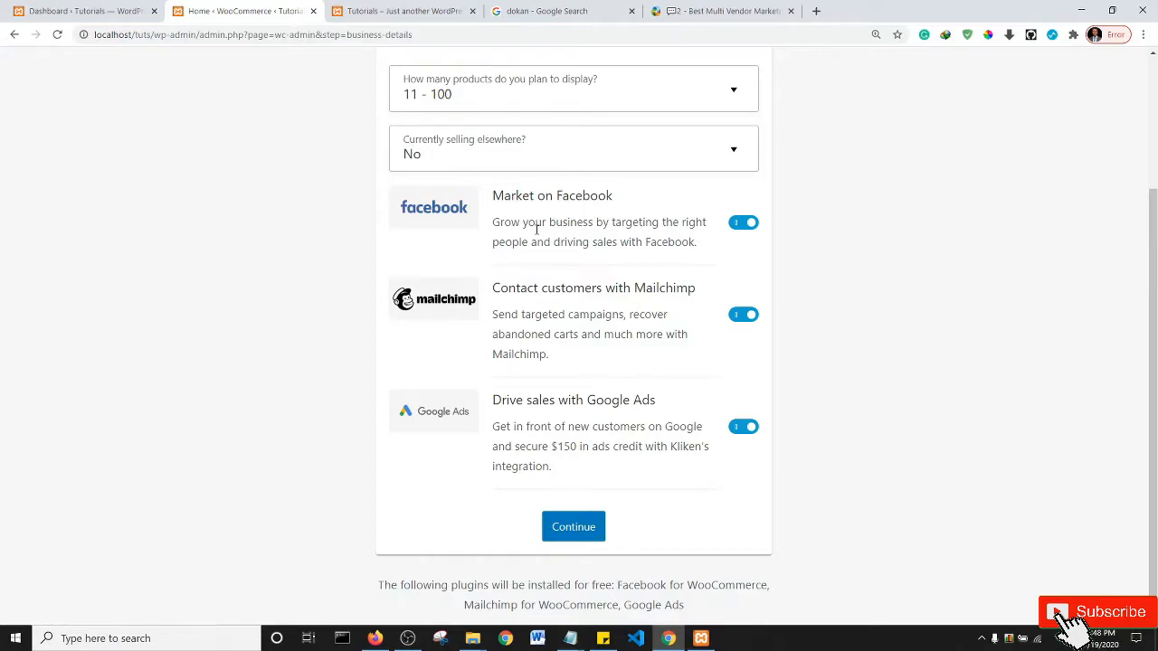
{"action": "left_click", "coordinate": [742, 226]}
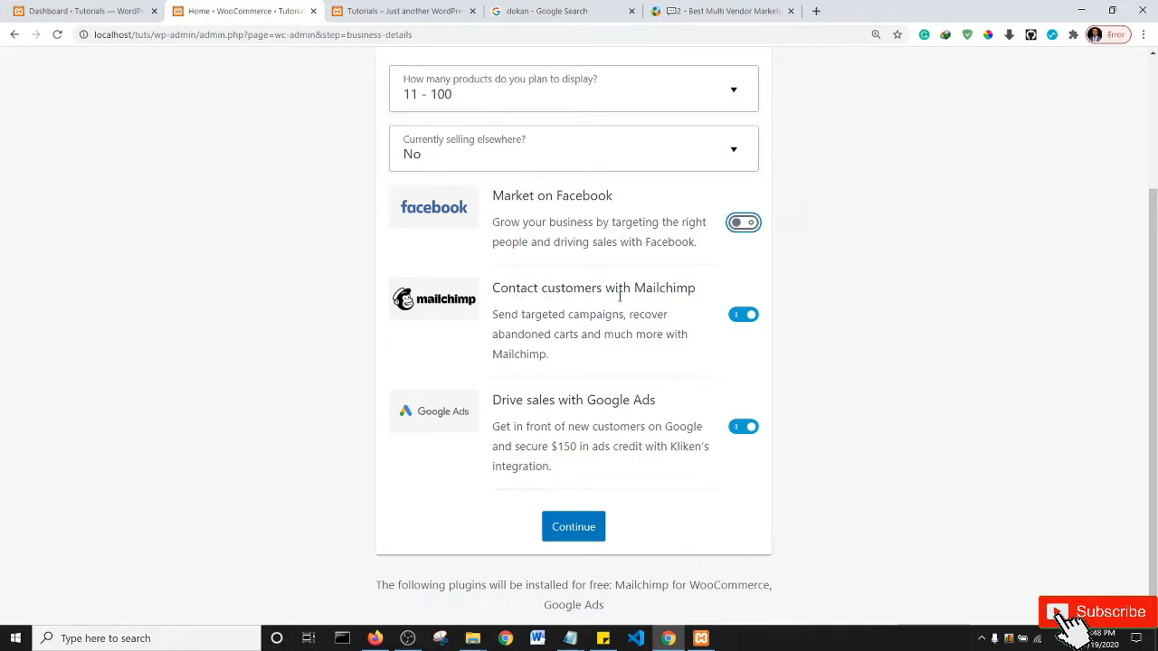
{"action": "left_click", "coordinate": [743, 316]}
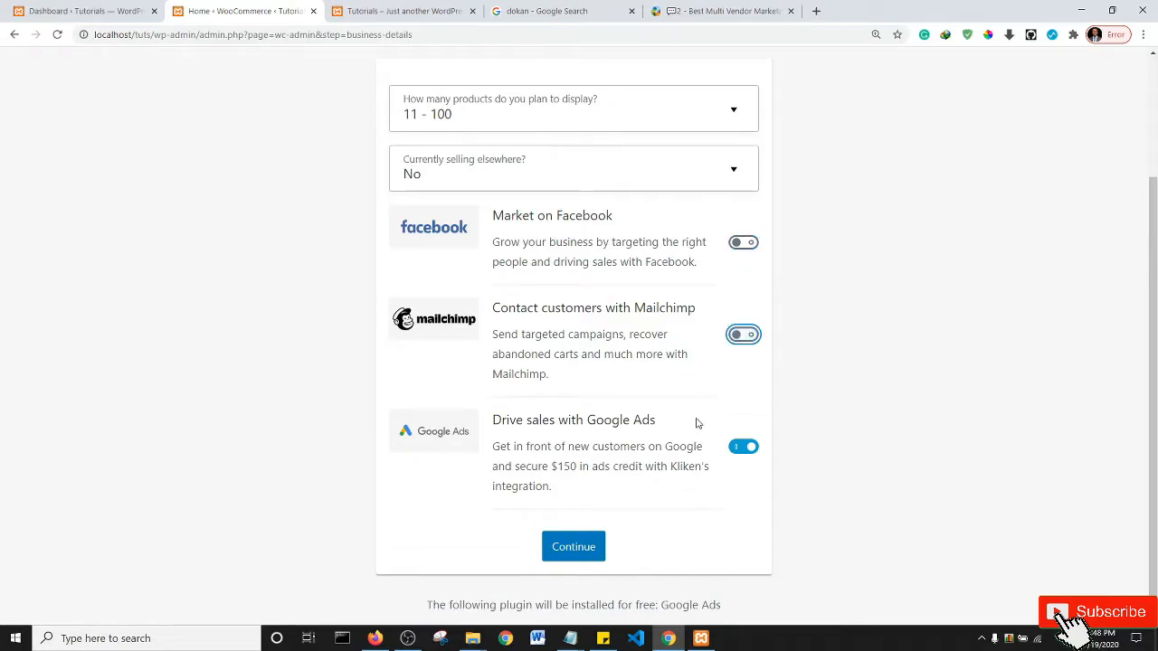
{"action": "left_click", "coordinate": [737, 447]}
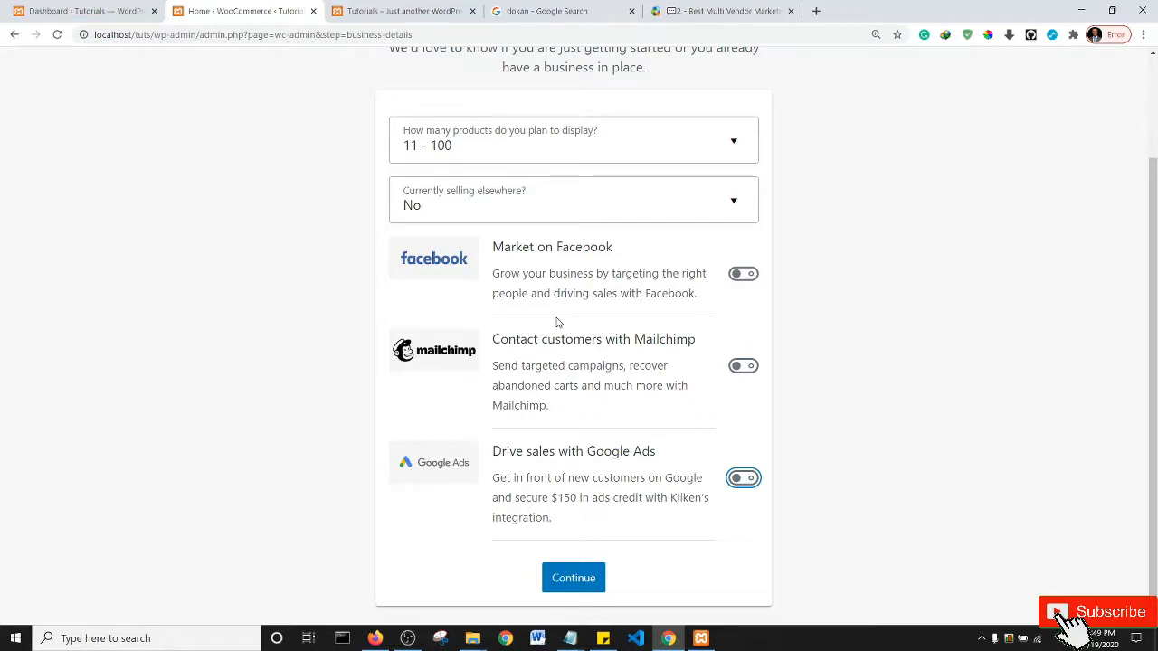
- Submit Business Details and continue with the active Twenty Twenty theme
{"action": "left_click", "coordinate": [582, 587]}
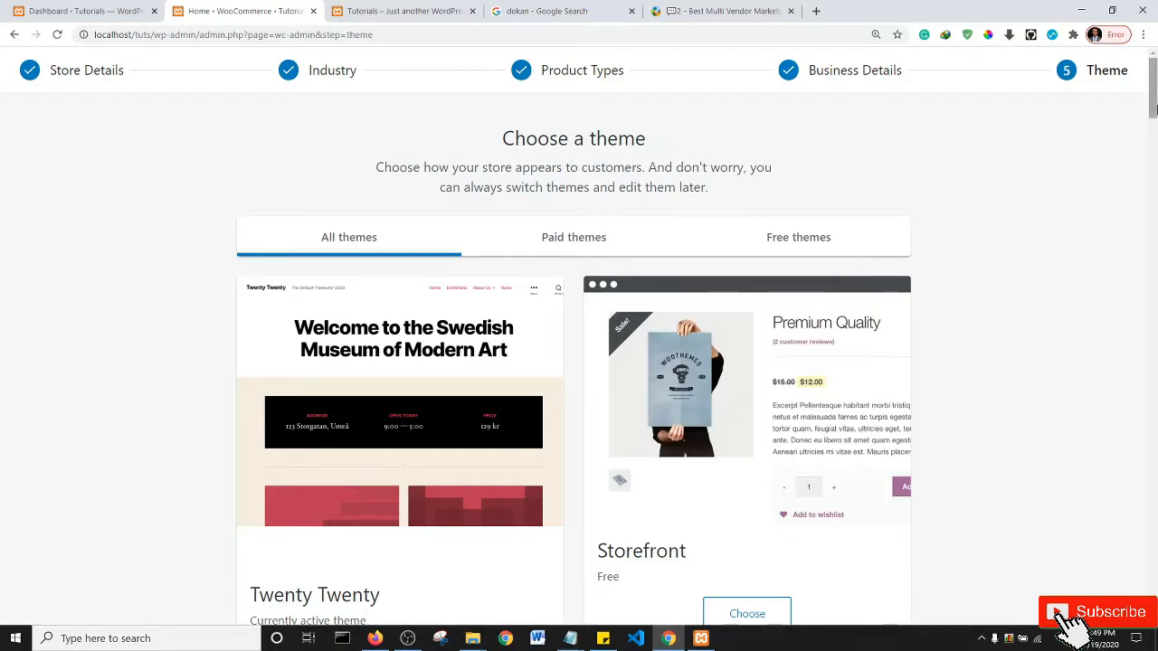
{"action": "scroll", "coordinate": [1154, 109], "scroll_direction": "down", "scroll_amount": 3}
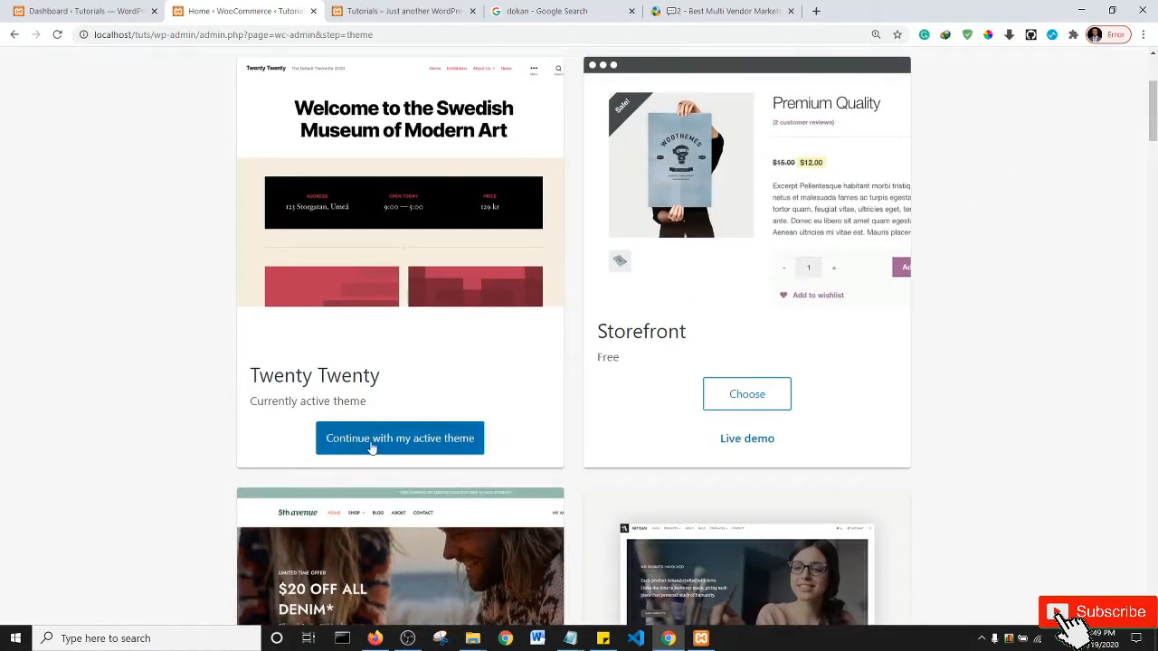
{"action": "left_click", "coordinate": [386, 445]}
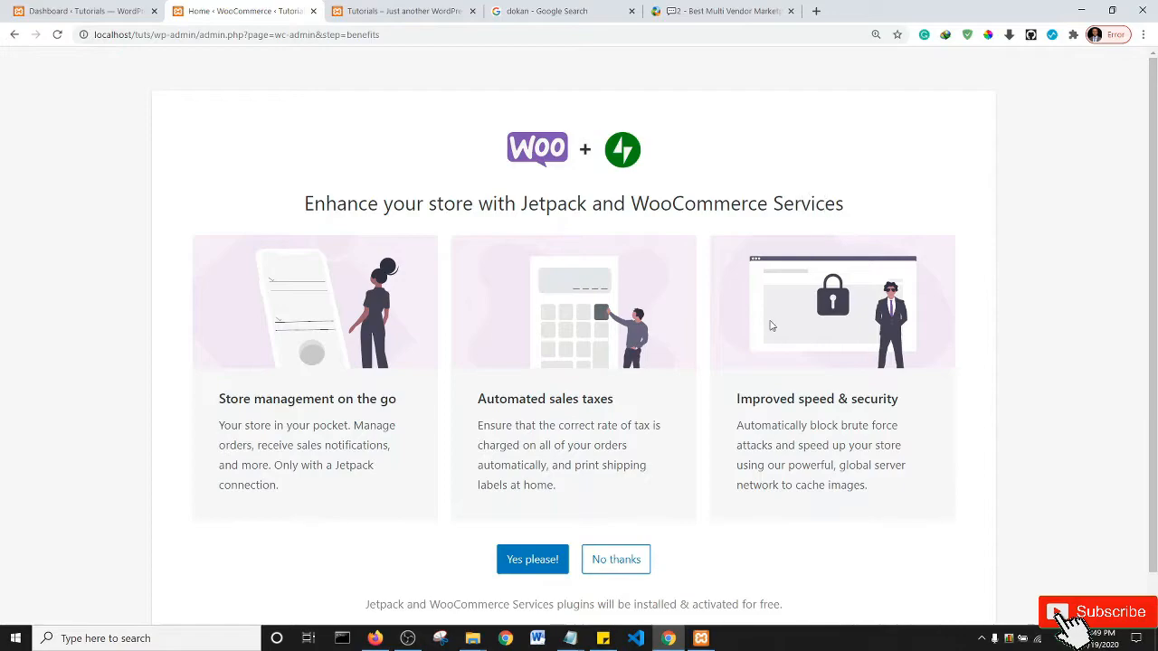
- Decline Jetpack and WooCommerce Services and dismiss the Woo hoo message to reach WooCommerce Home
{"action": "left_click", "coordinate": [627, 562]}
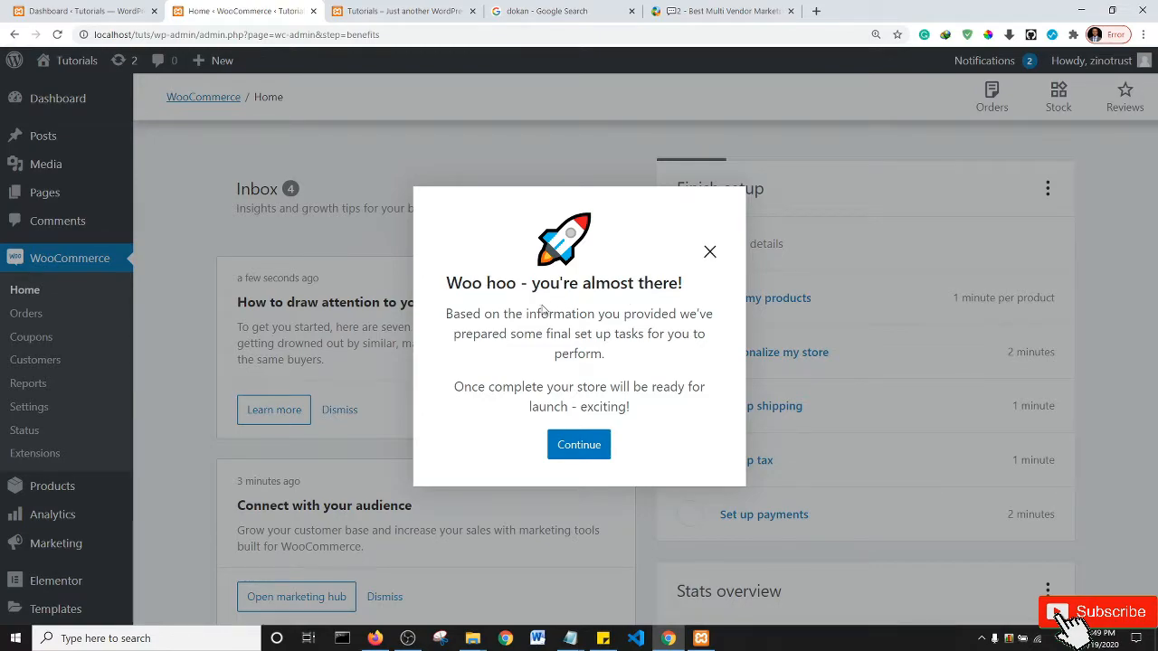
{"action": "left_click", "coordinate": [593, 452]}
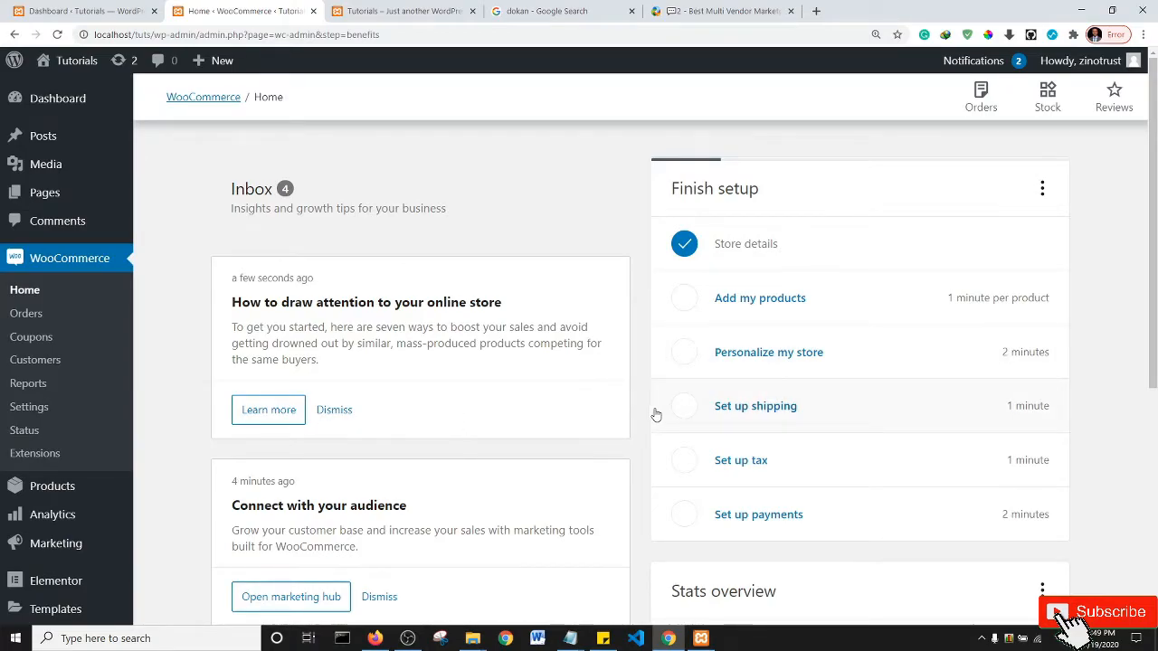
{"action": "scroll", "coordinate": [610, 297], "scroll_direction": "down", "scroll_amount": 4}
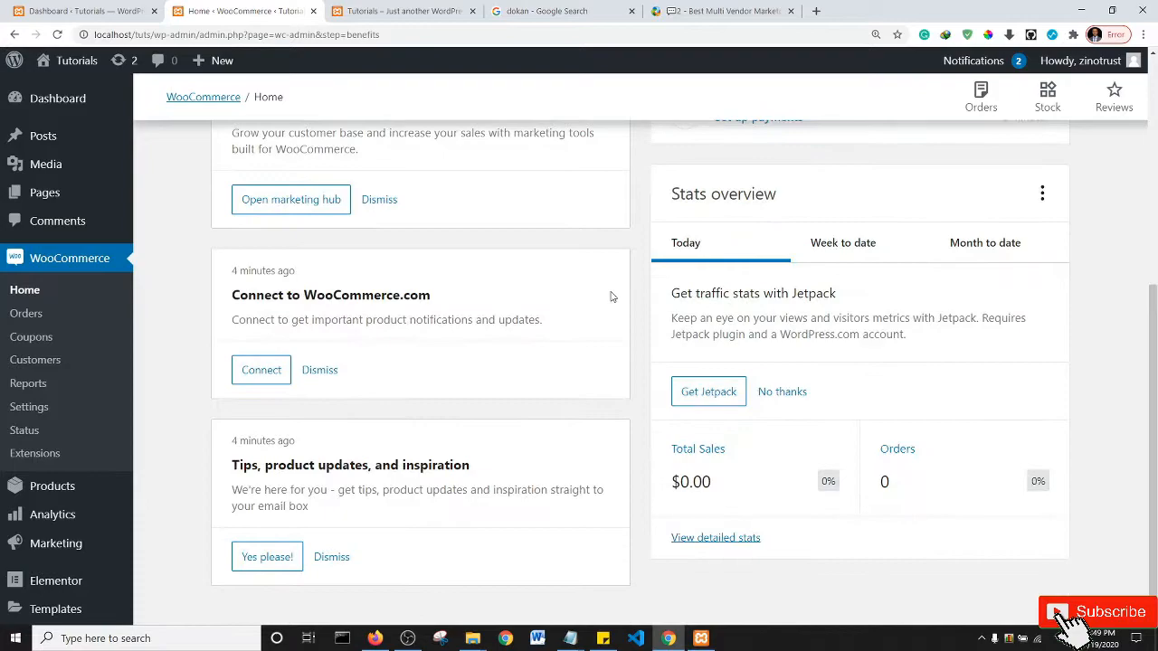
{"action": "scroll", "coordinate": [611, 297], "scroll_direction": "up", "scroll_amount": 4}
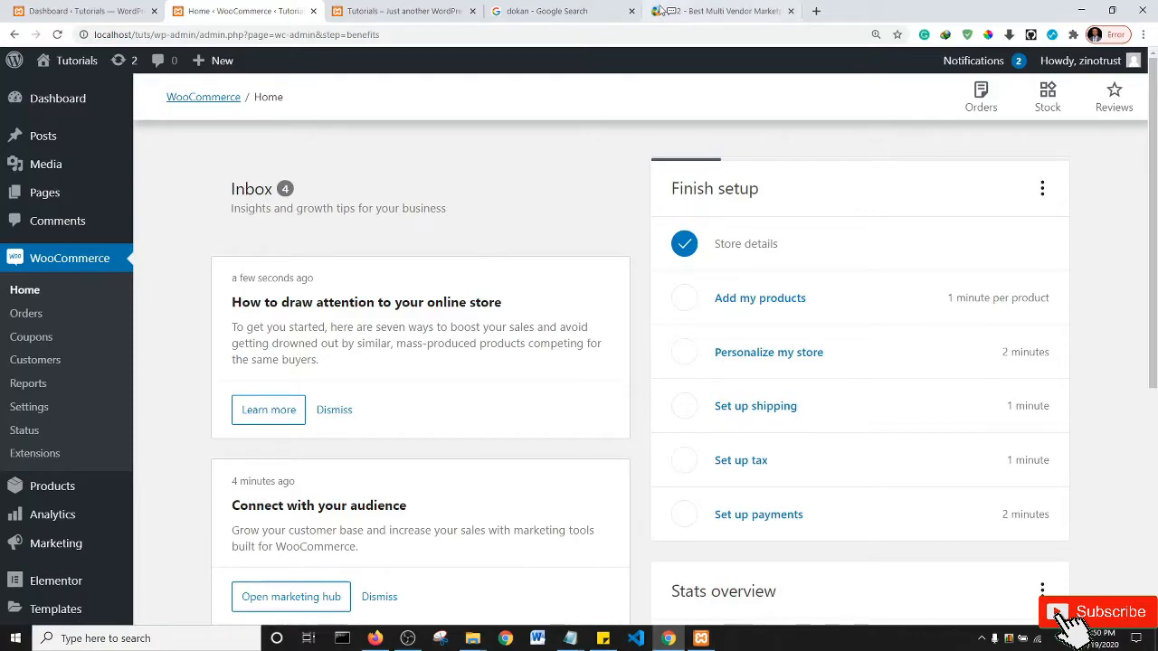
- Confirm in Installed Plugins that Dokan is present but inactive, then return to the Dokan site
{"action": "left_click", "coordinate": [711, 8]}
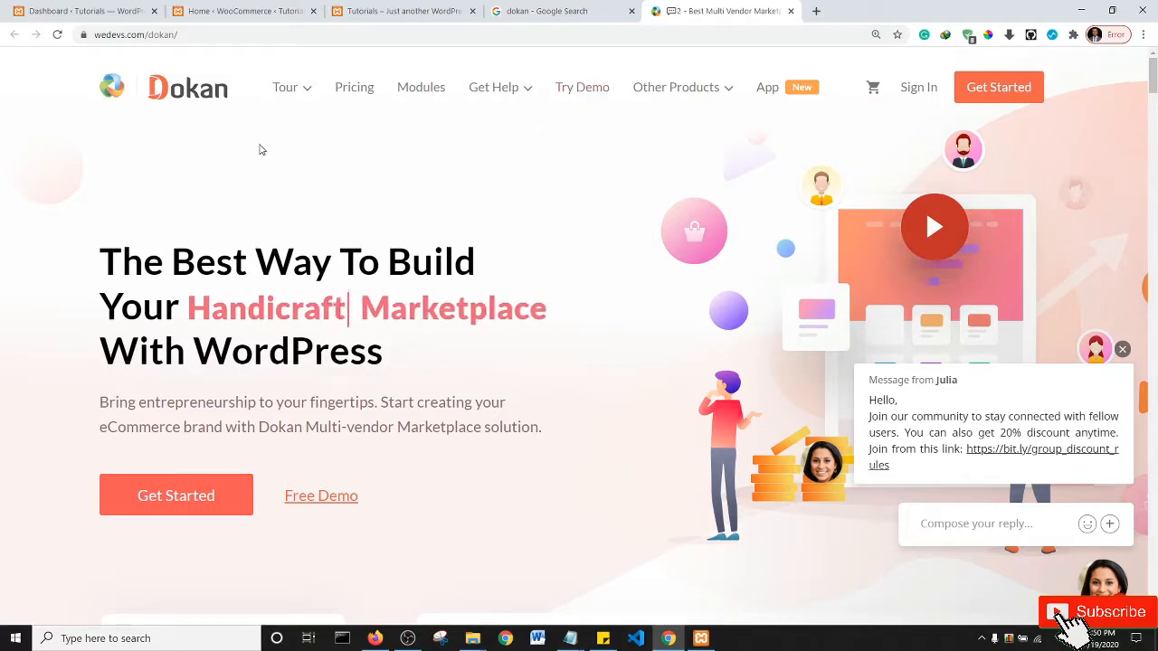
{"action": "left_click", "coordinate": [100, 11]}
{"action": "mouse_move", "coordinate": [51, 387]}
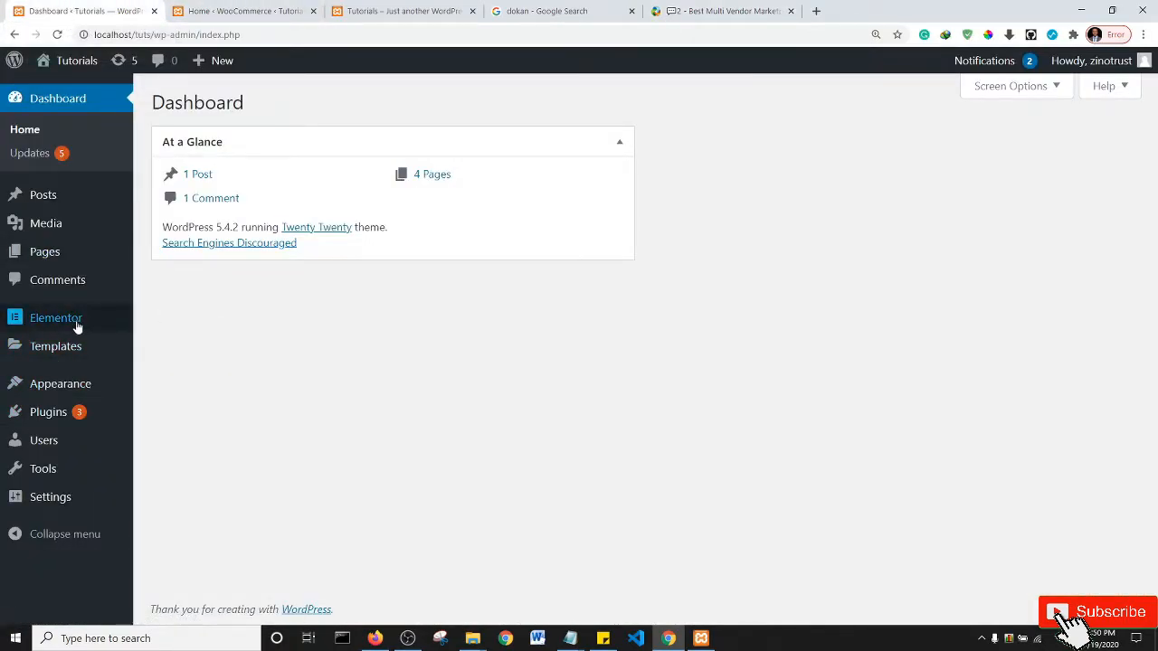
{"action": "mouse_move", "coordinate": [47, 408]}
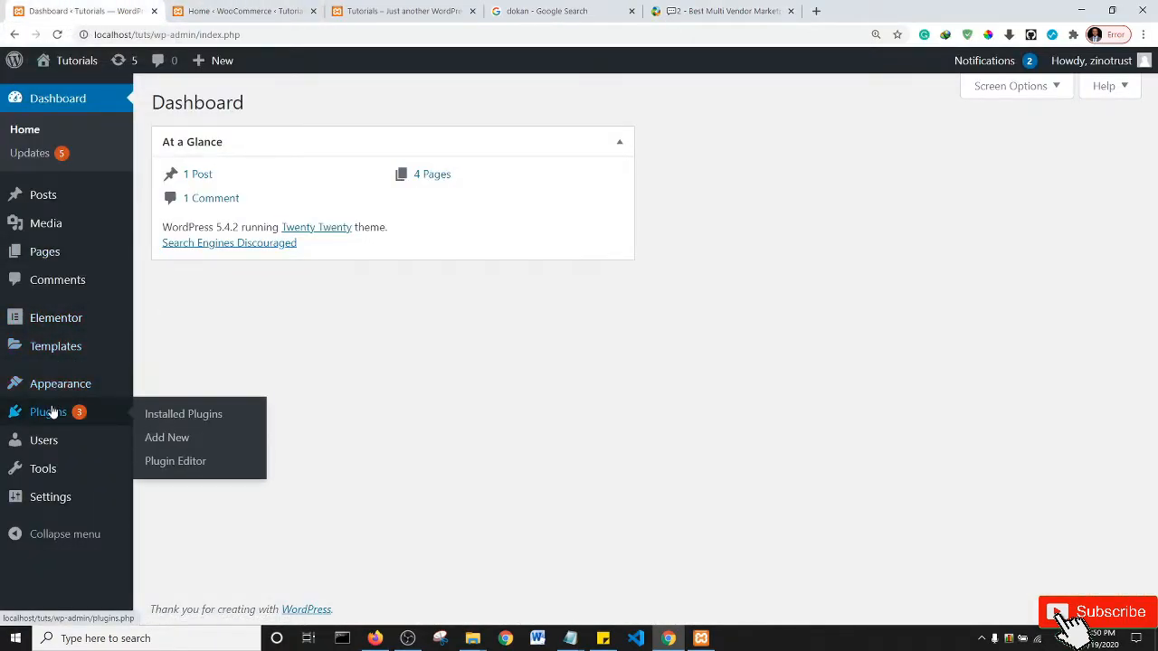
{"action": "left_click", "coordinate": [176, 415]}
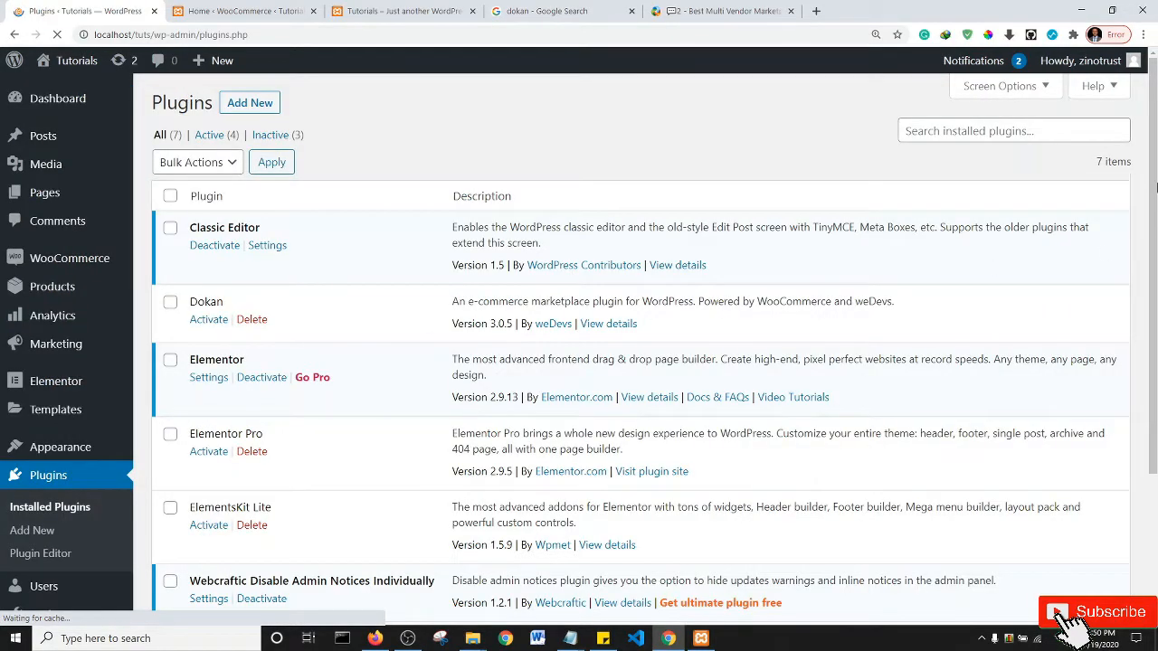
{"action": "scroll", "coordinate": [1154, 246], "scroll_direction": "down", "scroll_amount": 2}
{"action": "left_click_drag", "start_coordinate": [1156, 247], "coordinate": [1156, 172]}
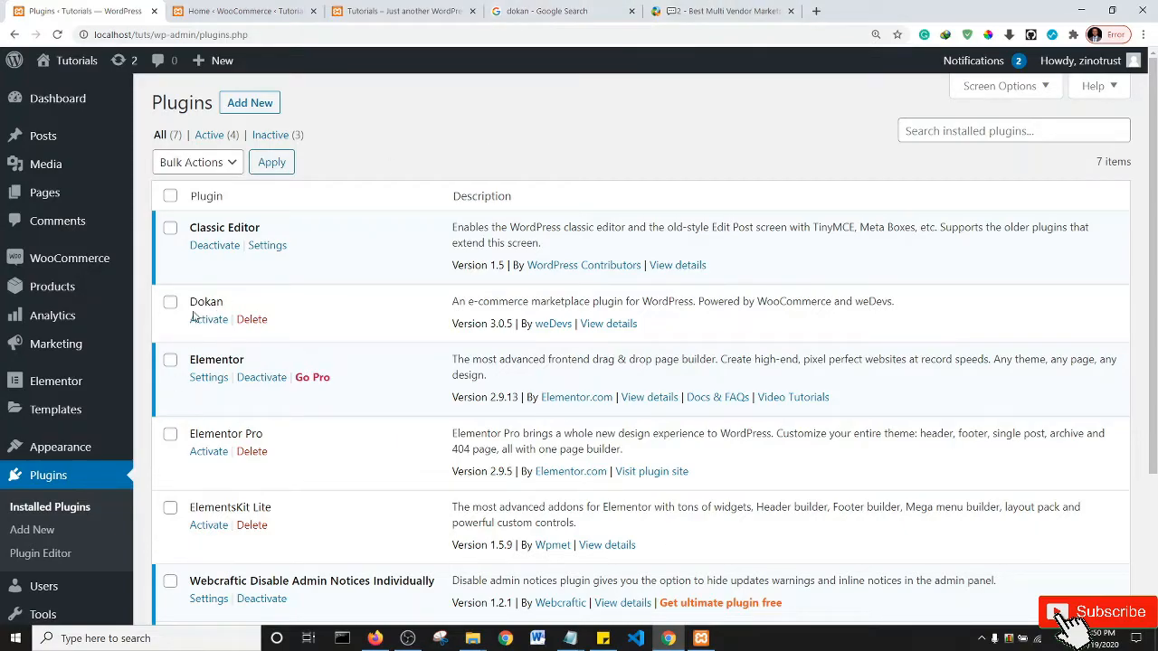
{"action": "left_click", "coordinate": [728, 11]}
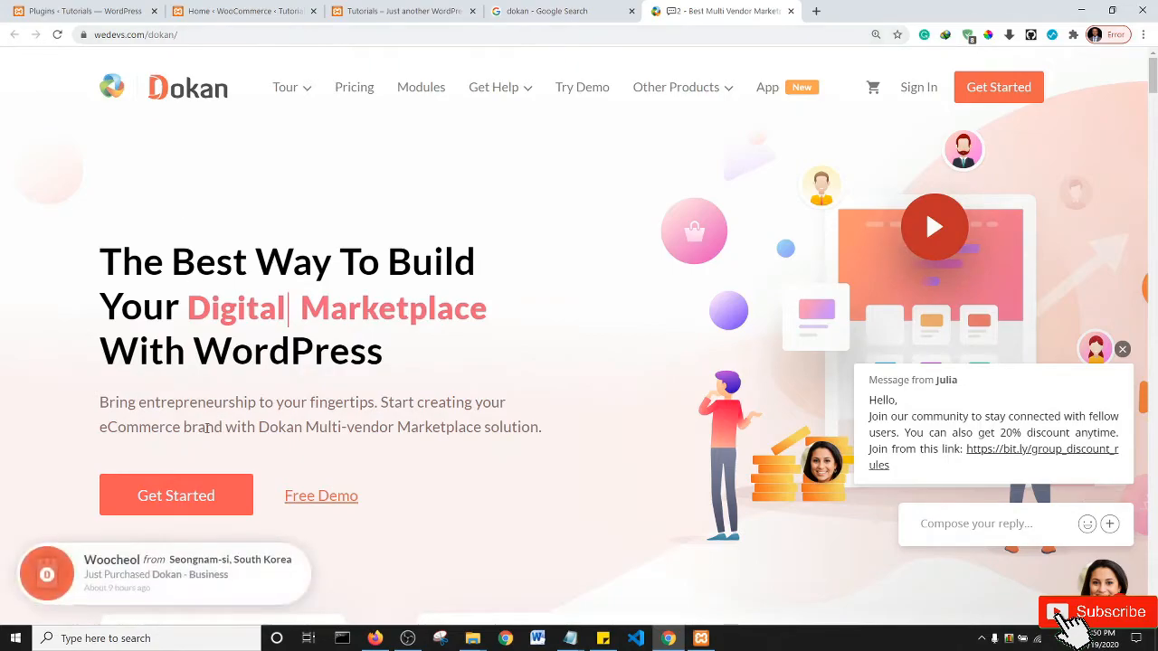
- Open Dokan's Pricing page and scroll through the Free, Starter, Professional and Business plans
{"action": "left_click", "coordinate": [168, 497]}
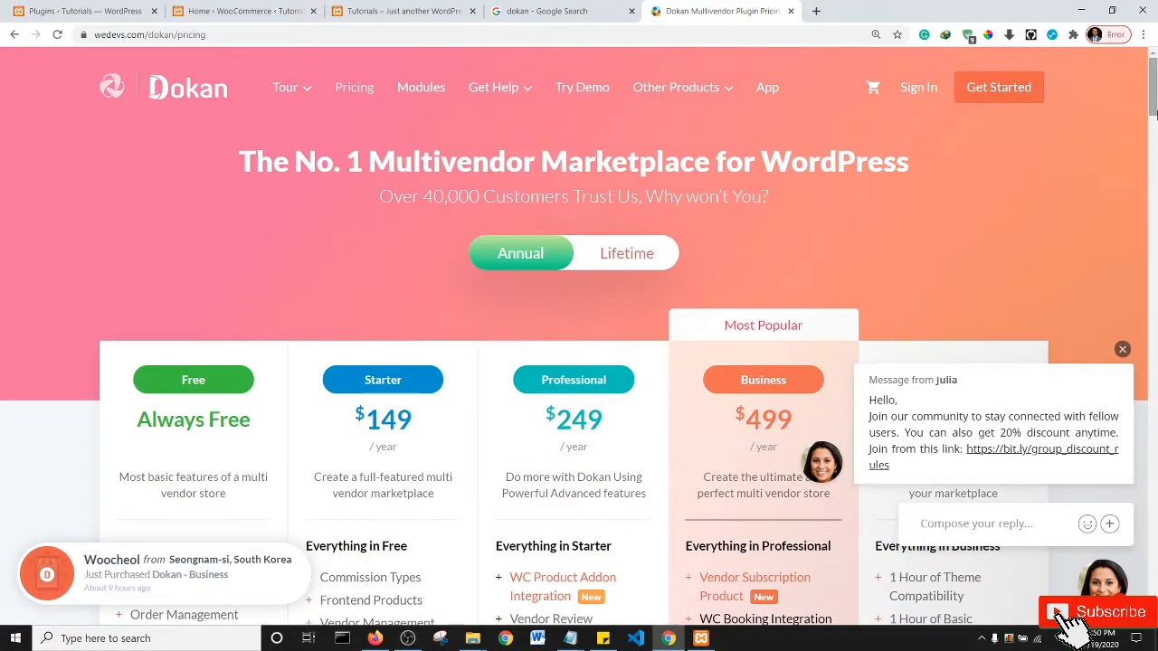
{"action": "scroll", "coordinate": [1154, 123], "scroll_direction": "down", "scroll_amount": 1}
{"action": "left_click_drag", "start_coordinate": [1154, 123], "coordinate": [1153, 134]}
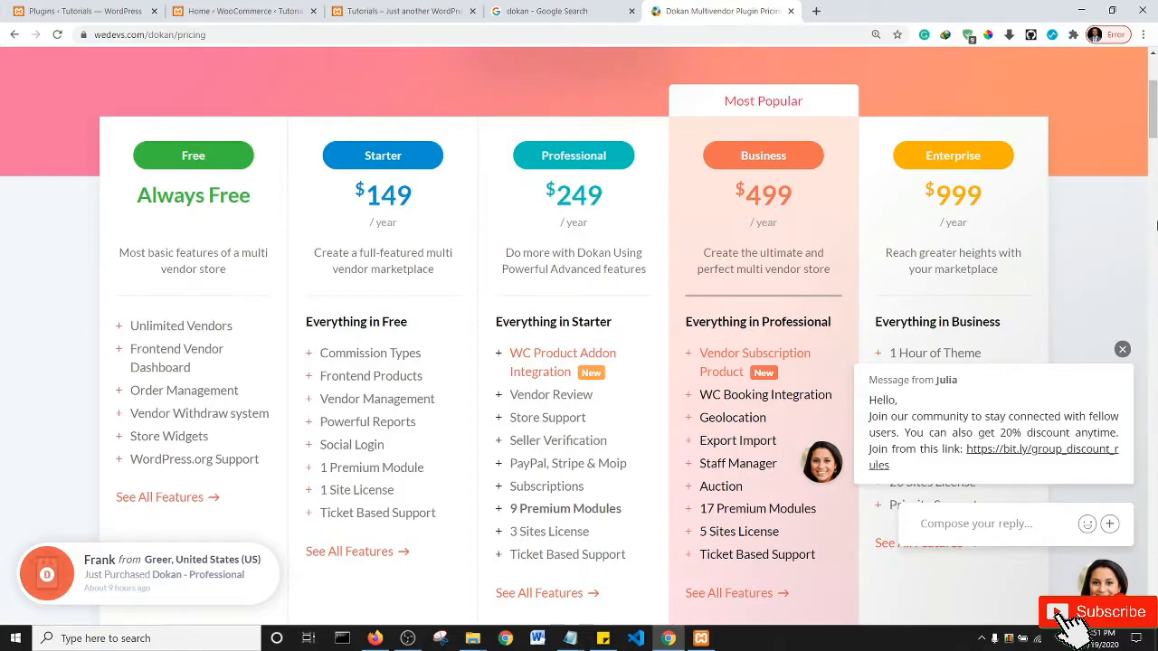
{"action": "scroll", "coordinate": [660, 523], "scroll_direction": "down", "scroll_amount": 2}
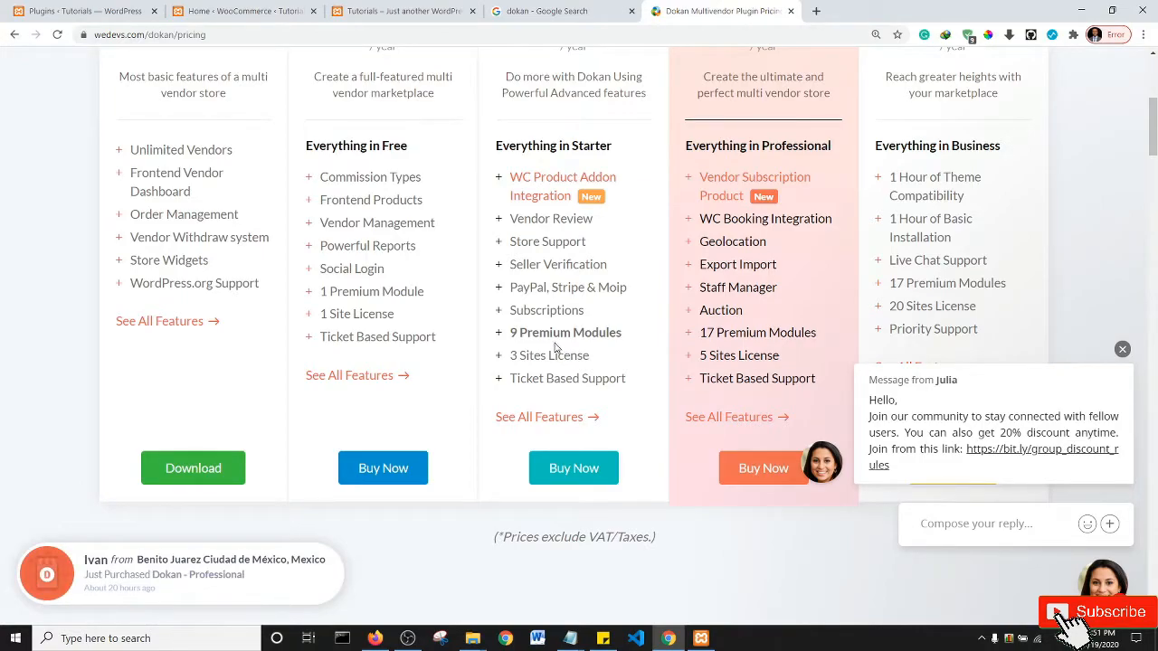
{"action": "scroll", "coordinate": [555, 348], "scroll_direction": "up", "scroll_amount": 5}
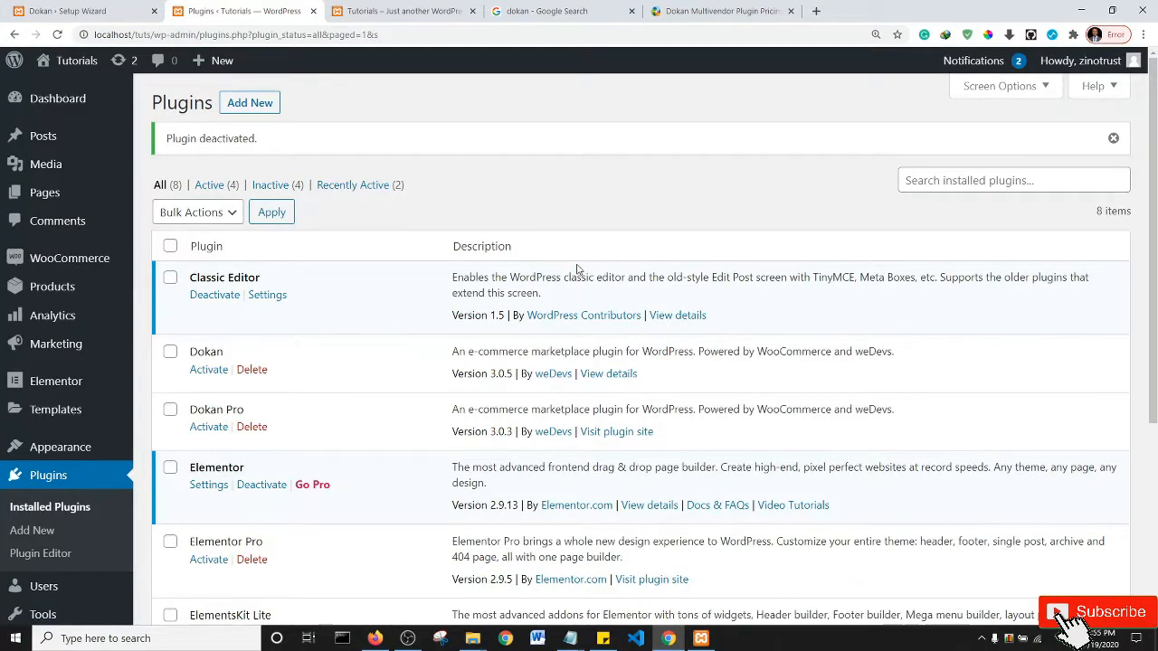
- Open All Pages in a new tab, scroll through the site's pages, then return to Plugins
{"action": "mouse_move", "coordinate": [45, 192]}
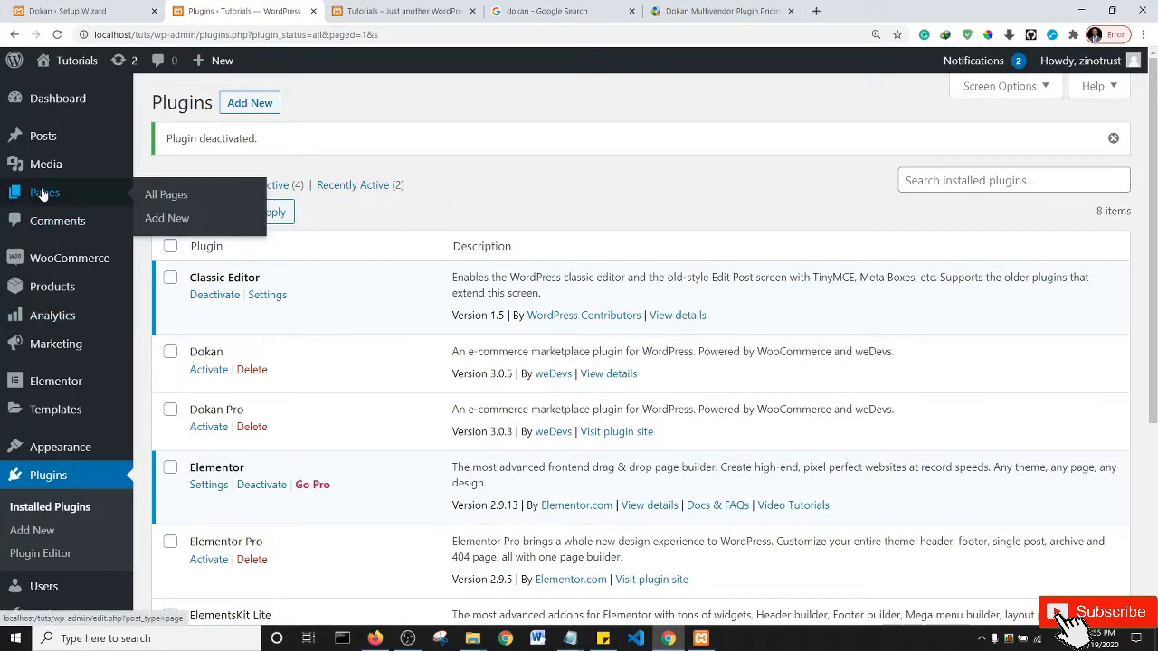
{"action": "middle_click", "coordinate": [169, 195]}
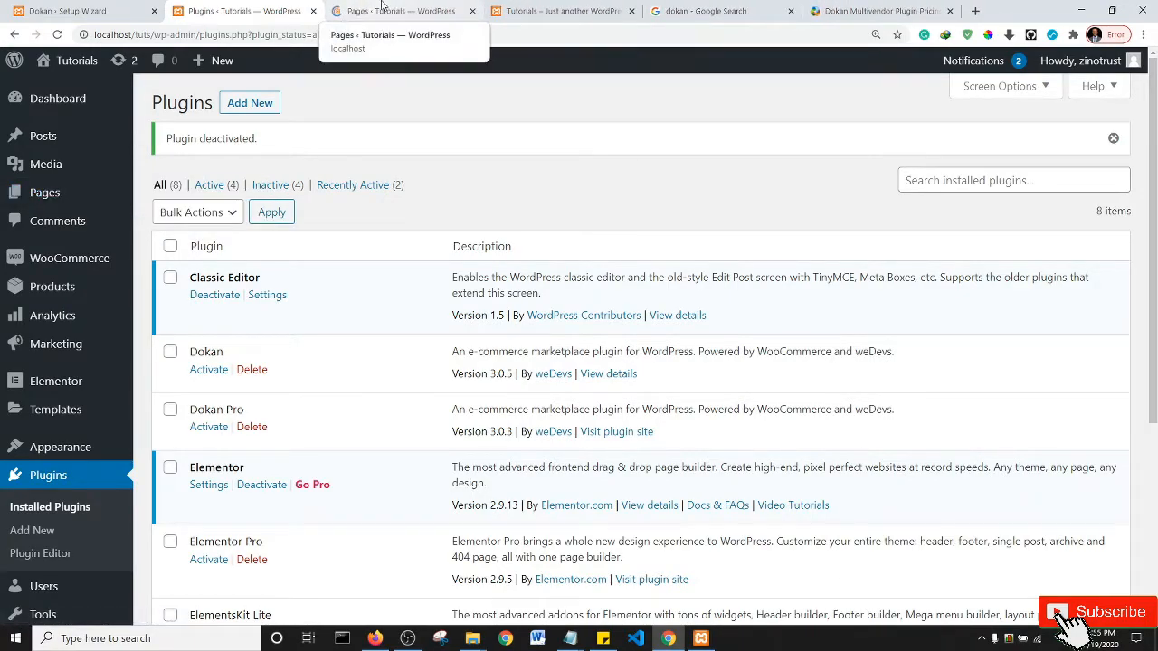
{"action": "left_click", "coordinate": [382, 9]}
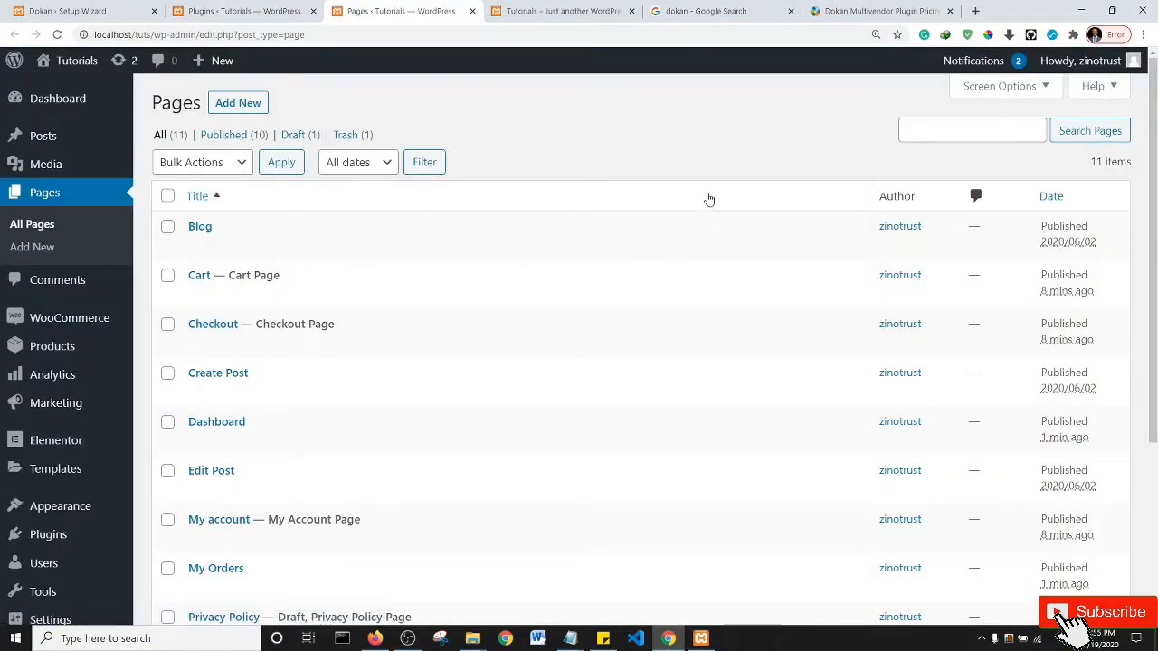
{"action": "scroll", "coordinate": [1155, 226], "scroll_direction": "down", "scroll_amount": 1}
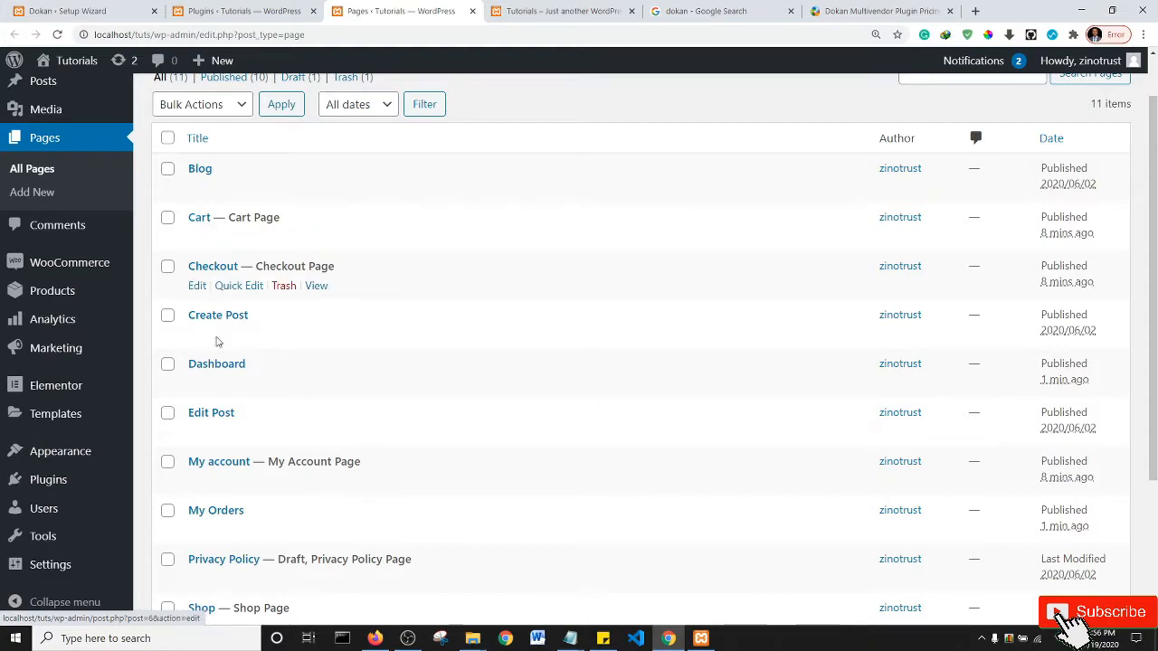
{"action": "scroll", "coordinate": [240, 449], "scroll_direction": "down", "scroll_amount": 1}
{"action": "scroll", "coordinate": [239, 449], "scroll_direction": "down", "scroll_amount": 2}
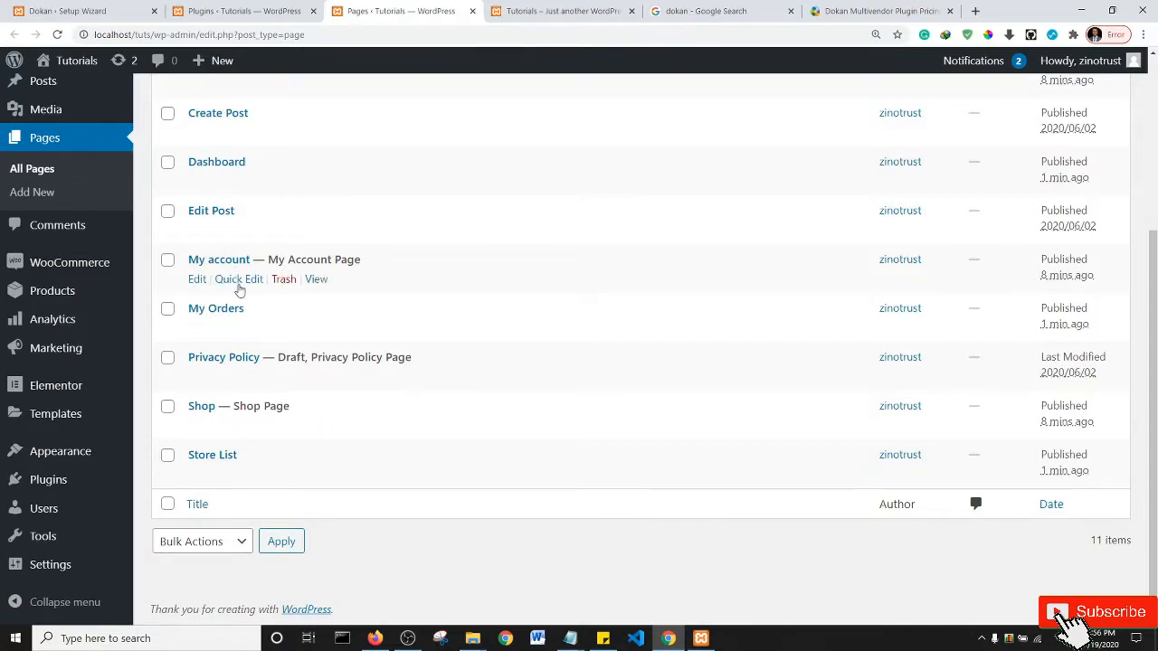
{"action": "scroll", "coordinate": [218, 282], "scroll_direction": "up", "scroll_amount": 3}
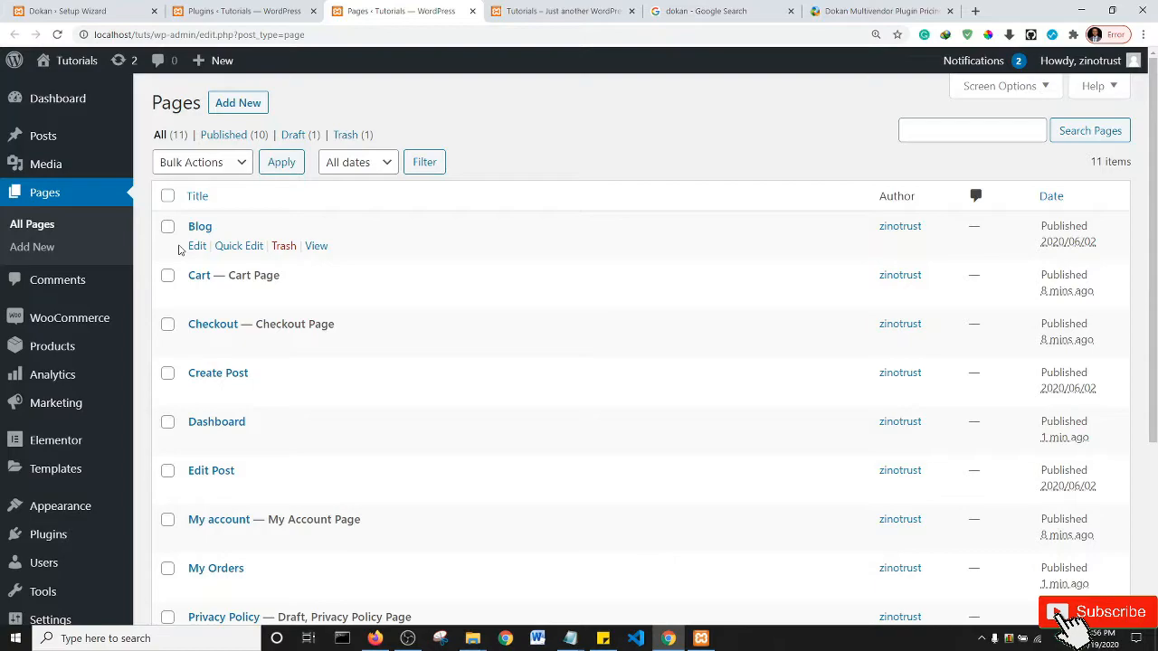
{"action": "left_click", "coordinate": [233, 9]}
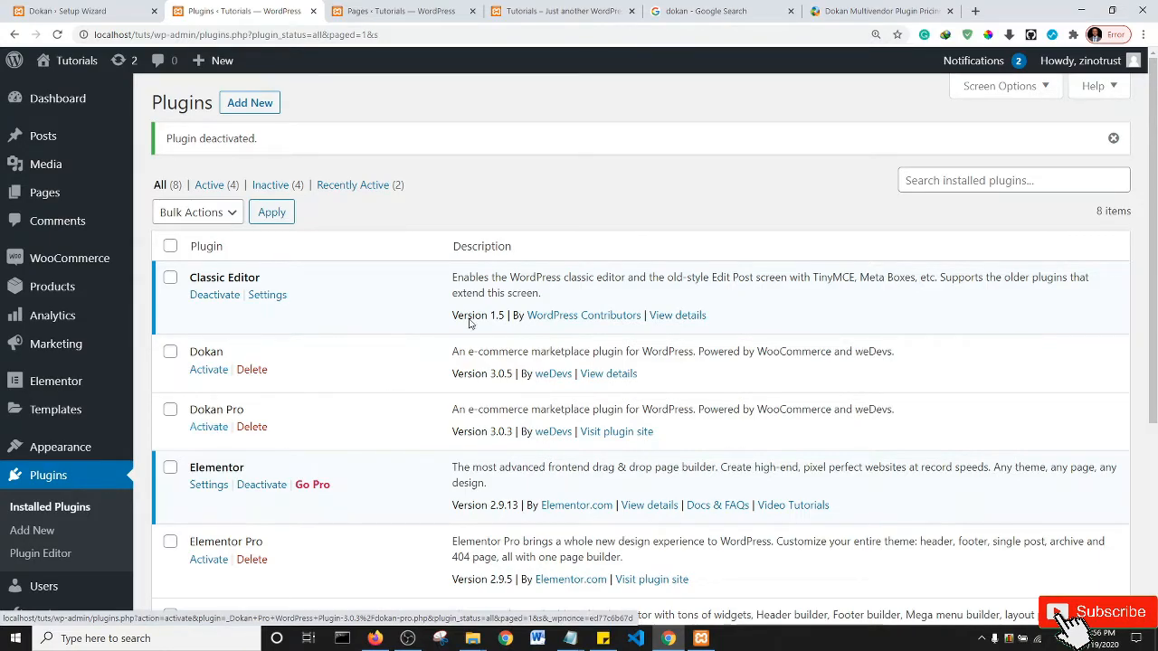
{"action": "left_click", "coordinate": [863, 10]}
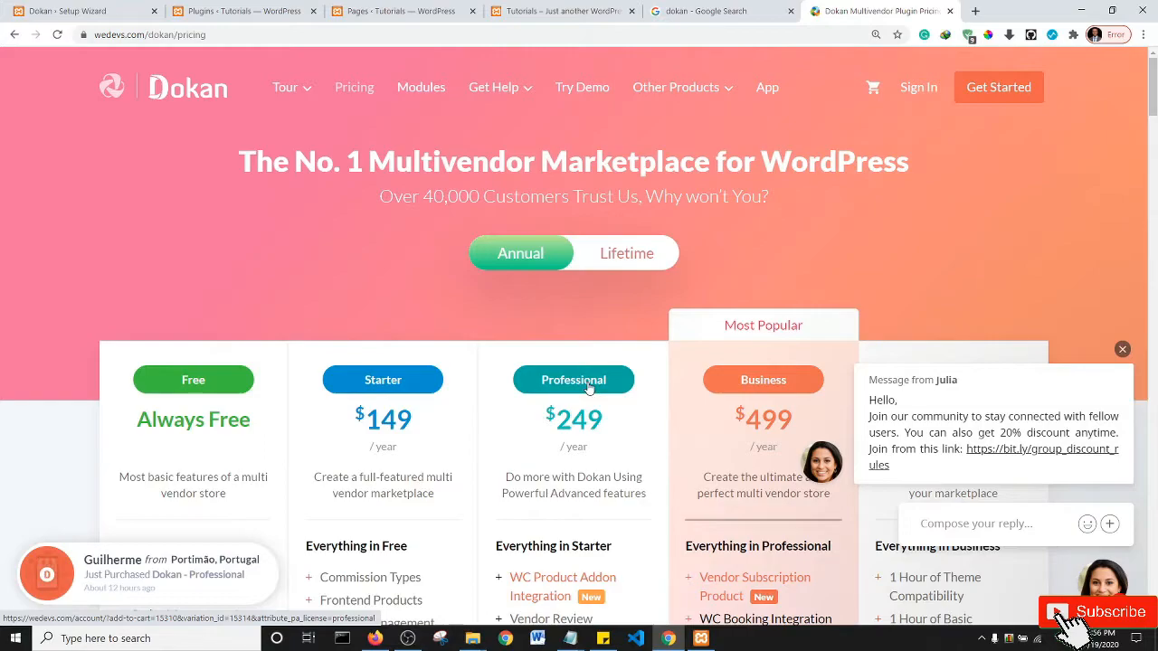
{"action": "left_click", "coordinate": [1121, 349]}
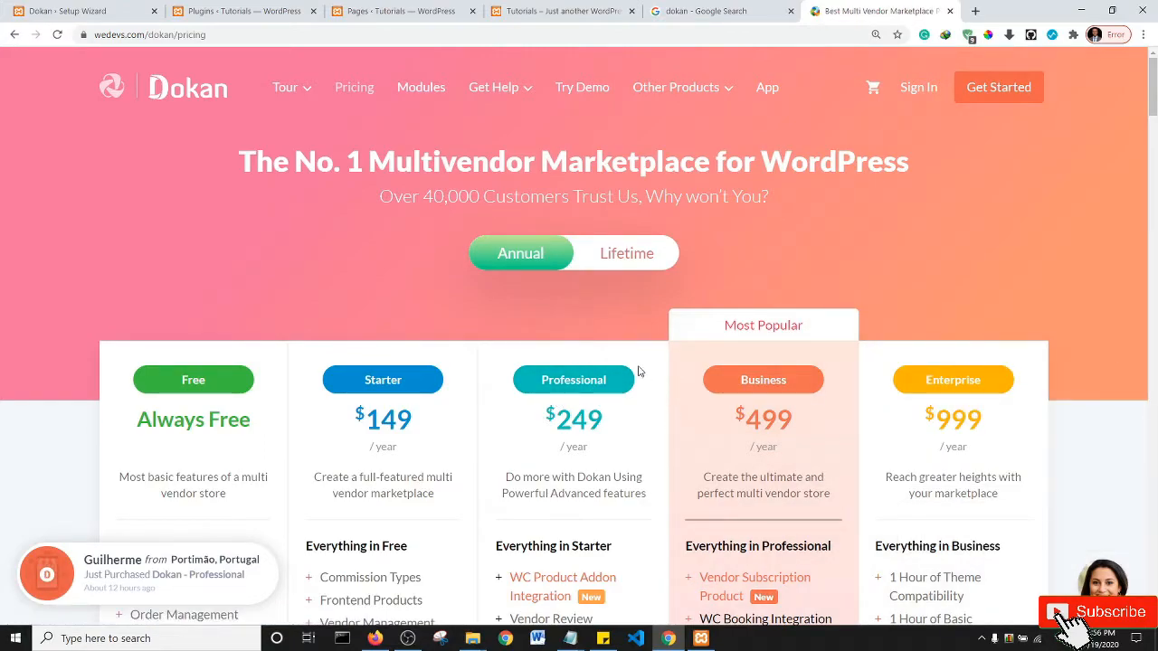
{"action": "scroll", "coordinate": [638, 371], "scroll_direction": "down", "scroll_amount": 15}
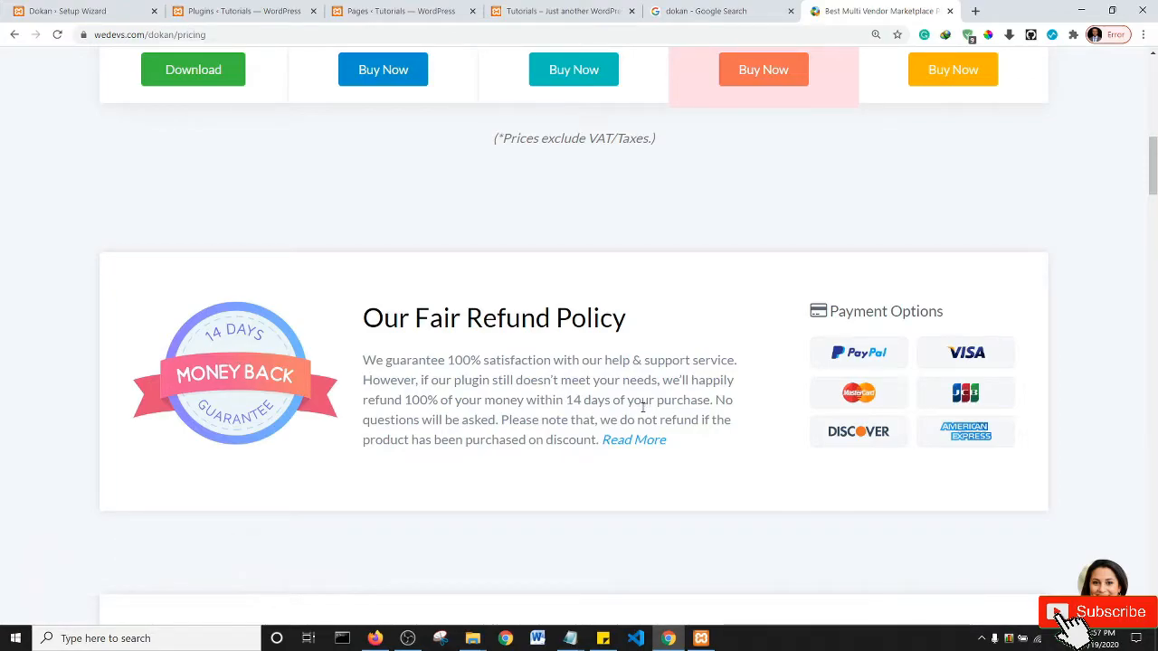
{"action": "scroll", "coordinate": [641, 412], "scroll_direction": "up", "scroll_amount": 10}
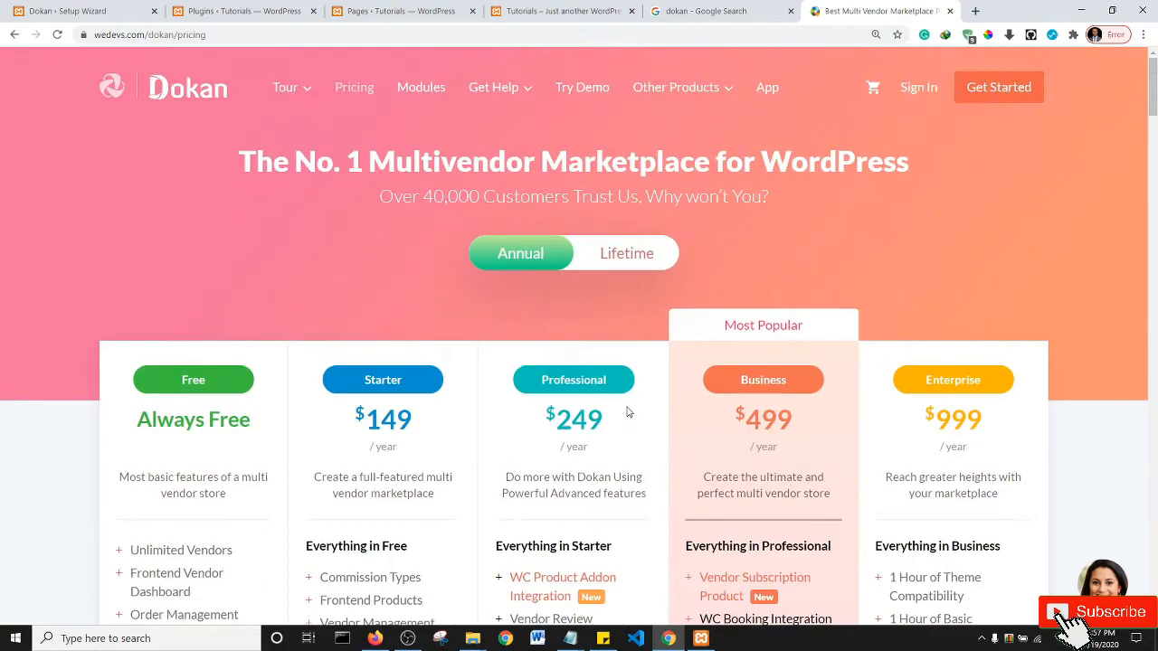
{"action": "left_click", "coordinate": [242, 11]}
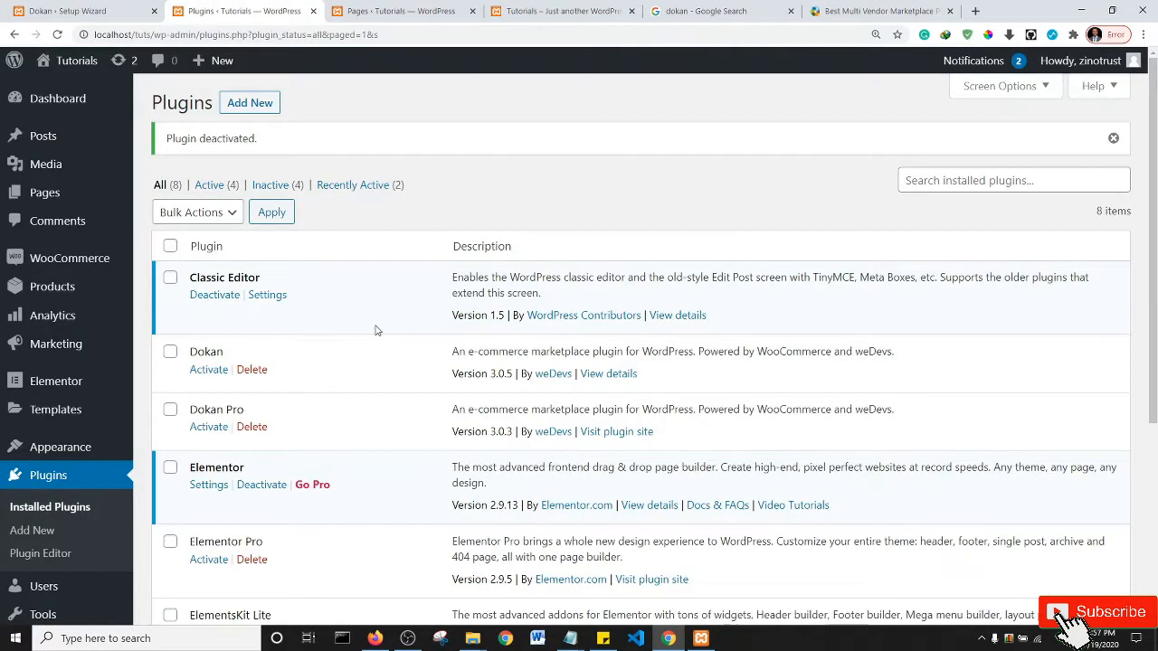
- Activate Dokan Pro and then Dokan, bringing up the Dokan Setup Wizard welcome screen
{"action": "left_click", "coordinate": [208, 429]}
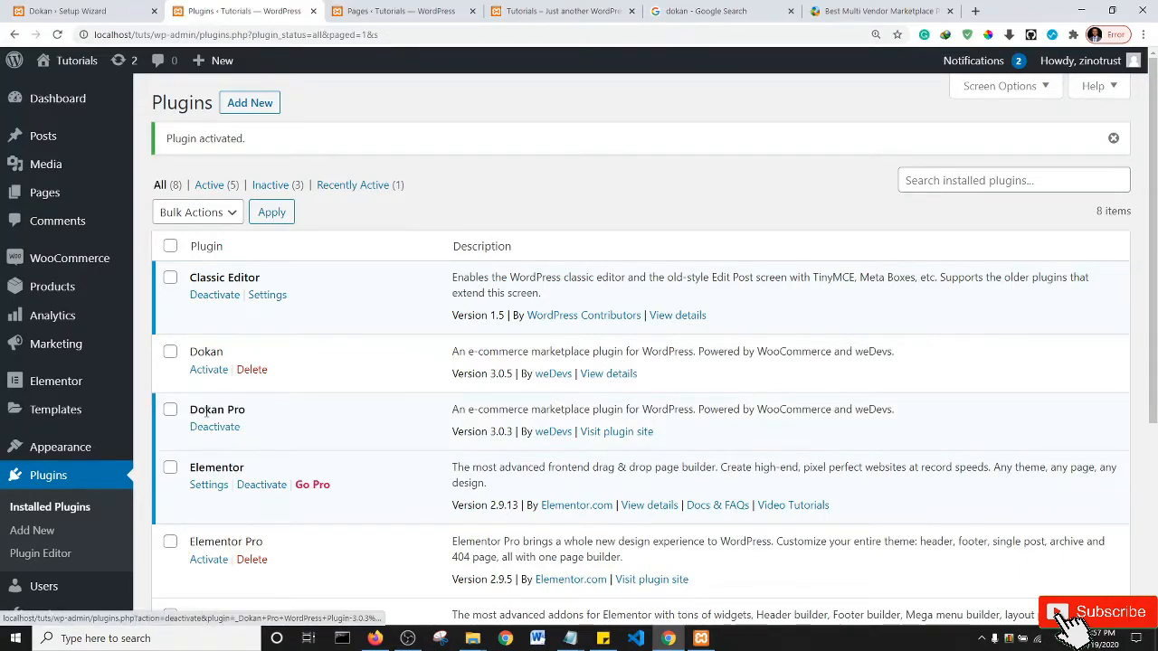
{"action": "left_click", "coordinate": [208, 374]}
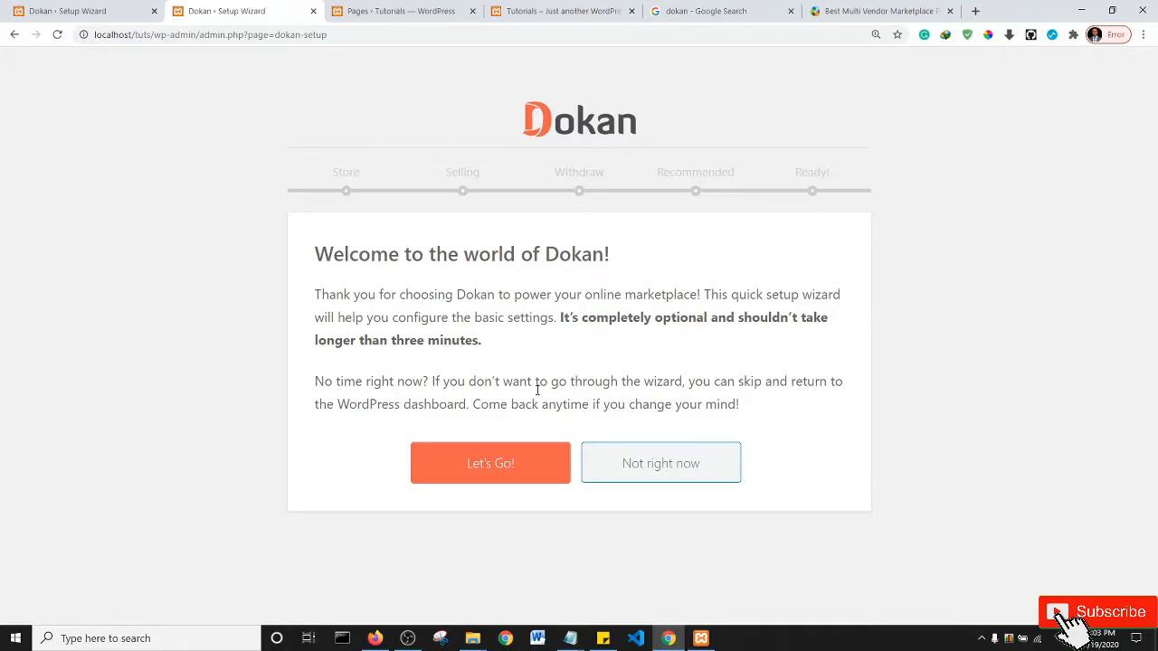
- Start the Dokan setup wizard and set the Shipping Fee Recipient to Admin
{"action": "left_click", "coordinate": [480, 464]}
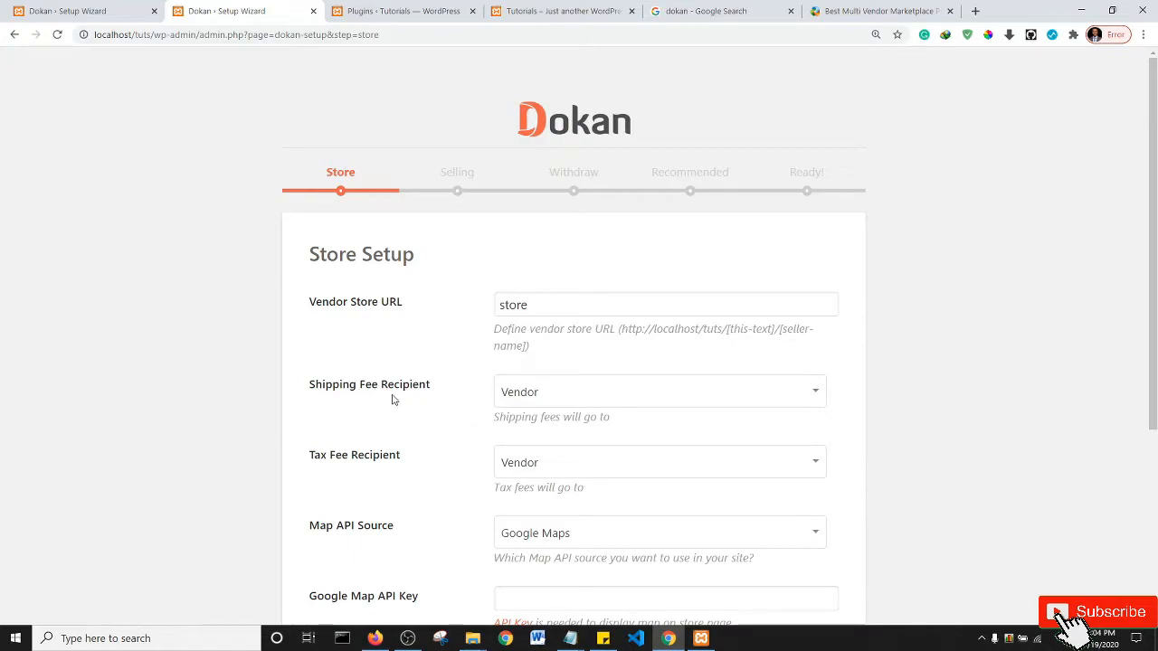
{"action": "left_click", "coordinate": [540, 398]}
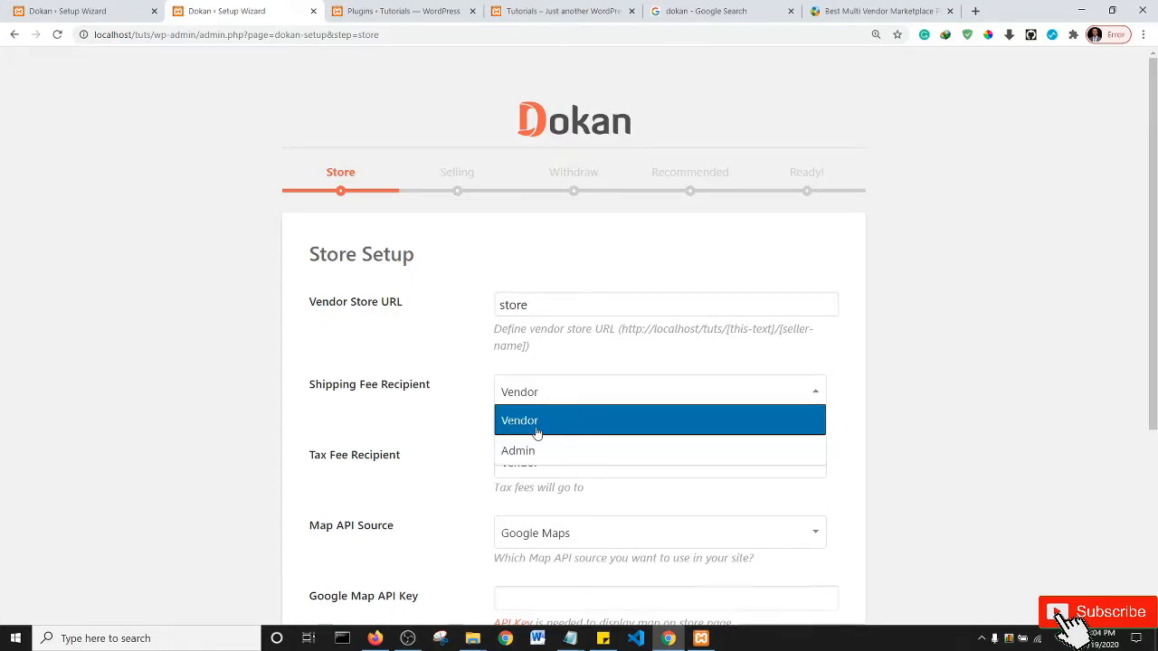
{"action": "left_click", "coordinate": [458, 411]}
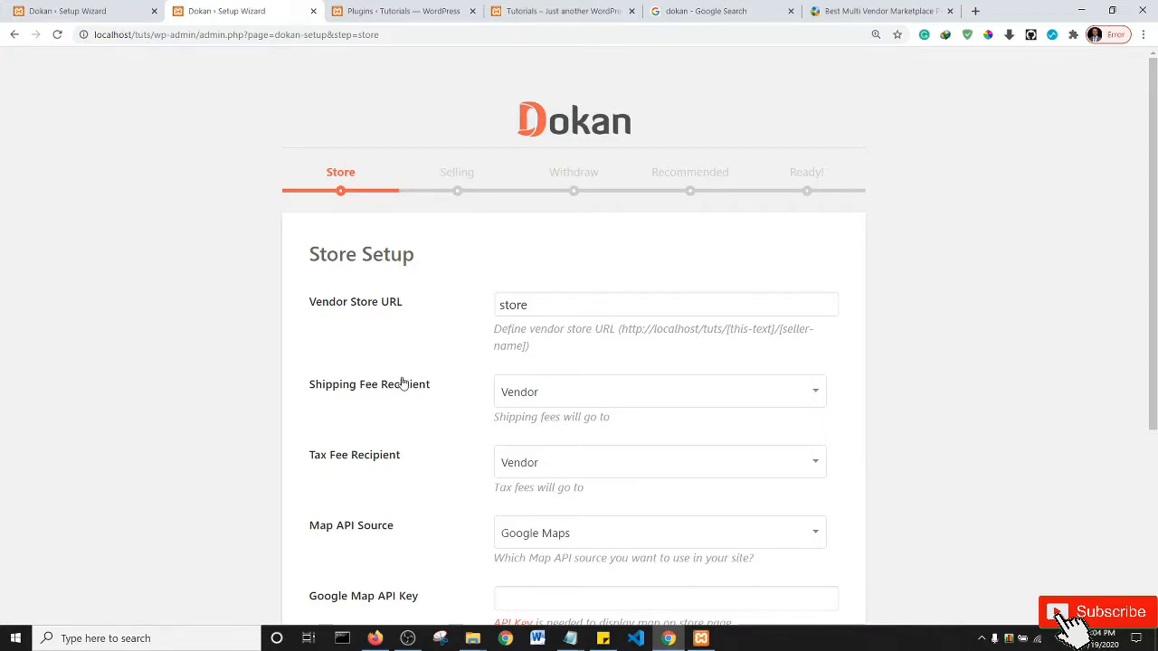
{"action": "left_click", "coordinate": [534, 403]}
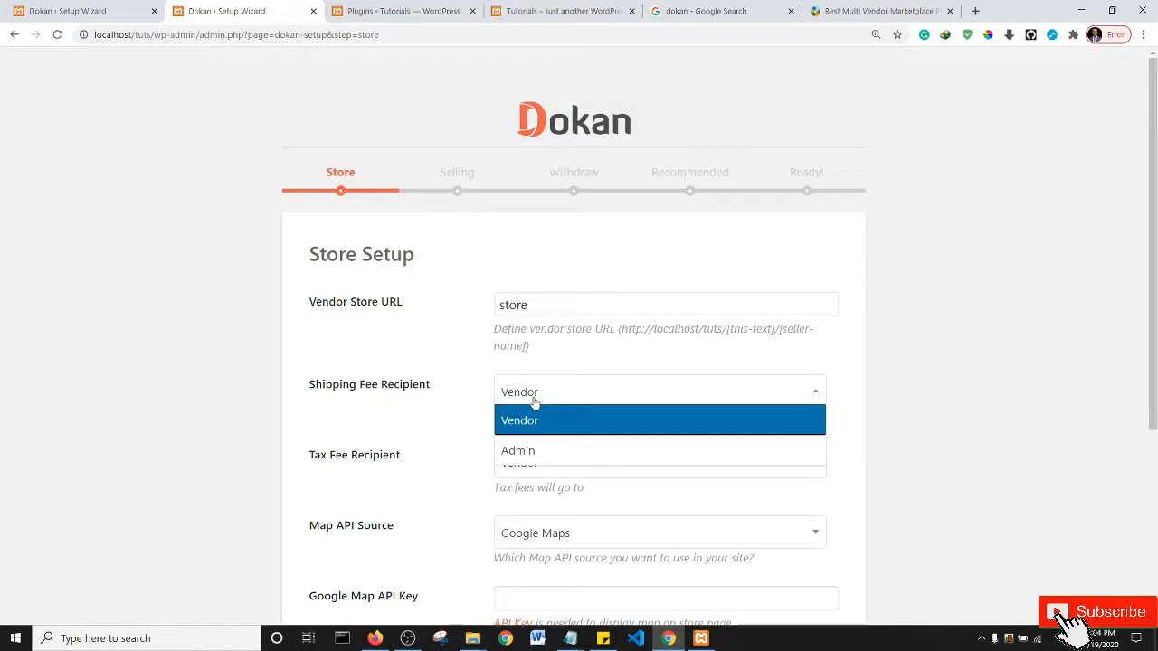
{"action": "left_click", "coordinate": [535, 421]}
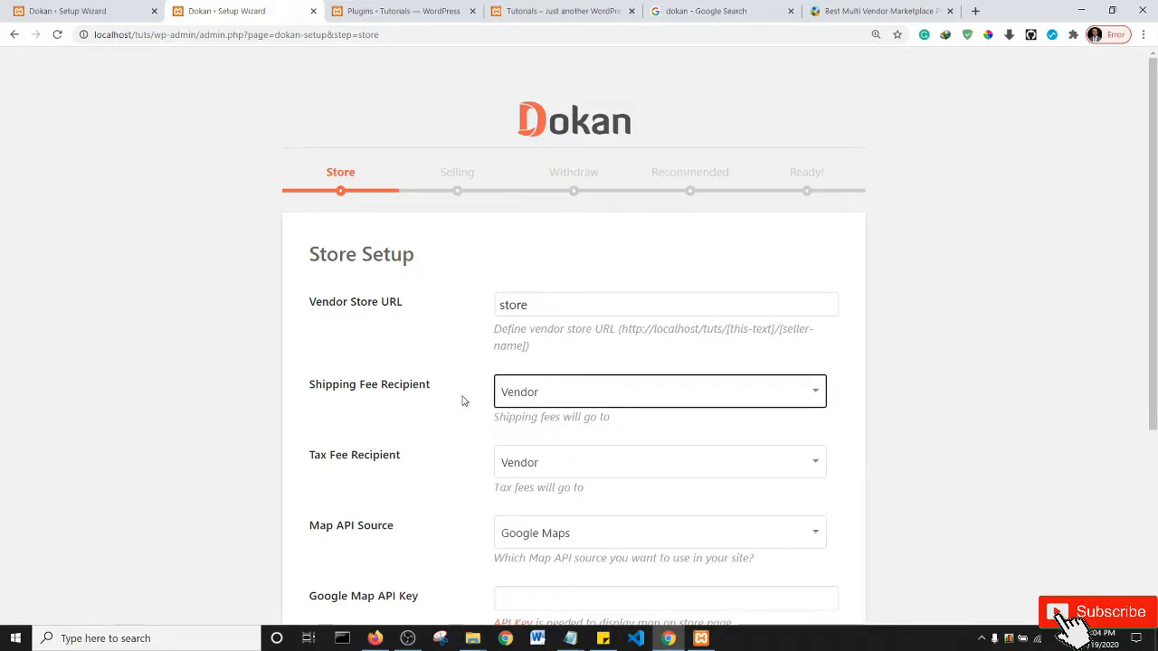
{"action": "left_click", "coordinate": [538, 399]}
{"action": "left_click", "coordinate": [532, 451]}
- Keep Vendor as the Tax Fee Recipient and scroll down to the Continue button
{"action": "left_click", "coordinate": [555, 475]}
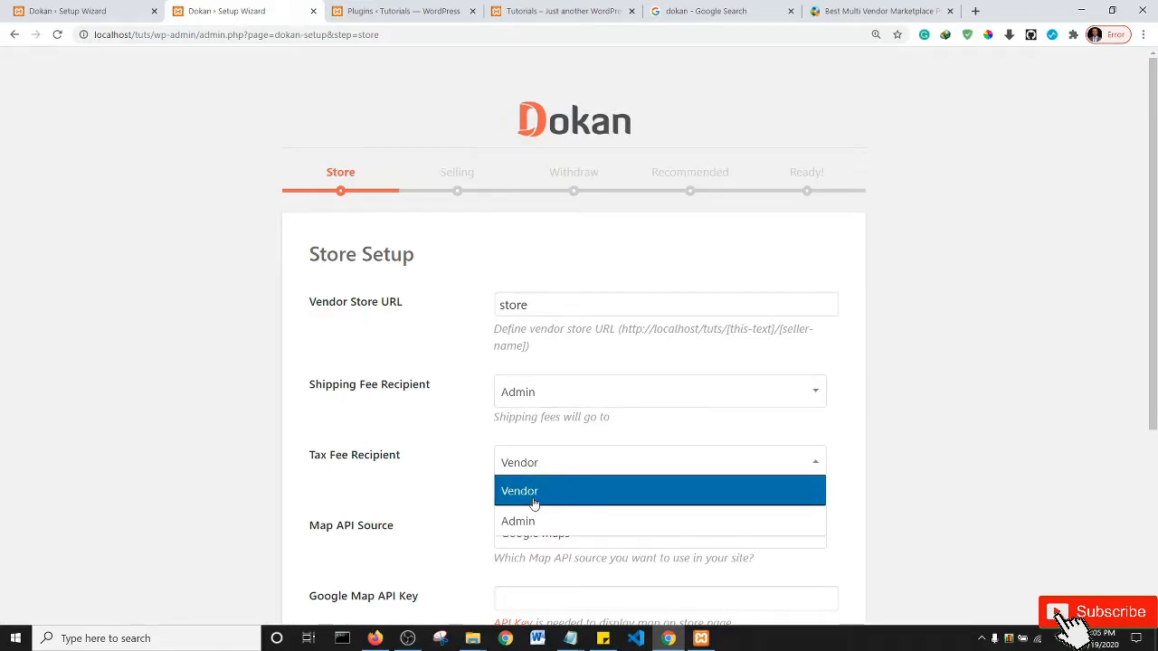
{"action": "left_click", "coordinate": [462, 494]}
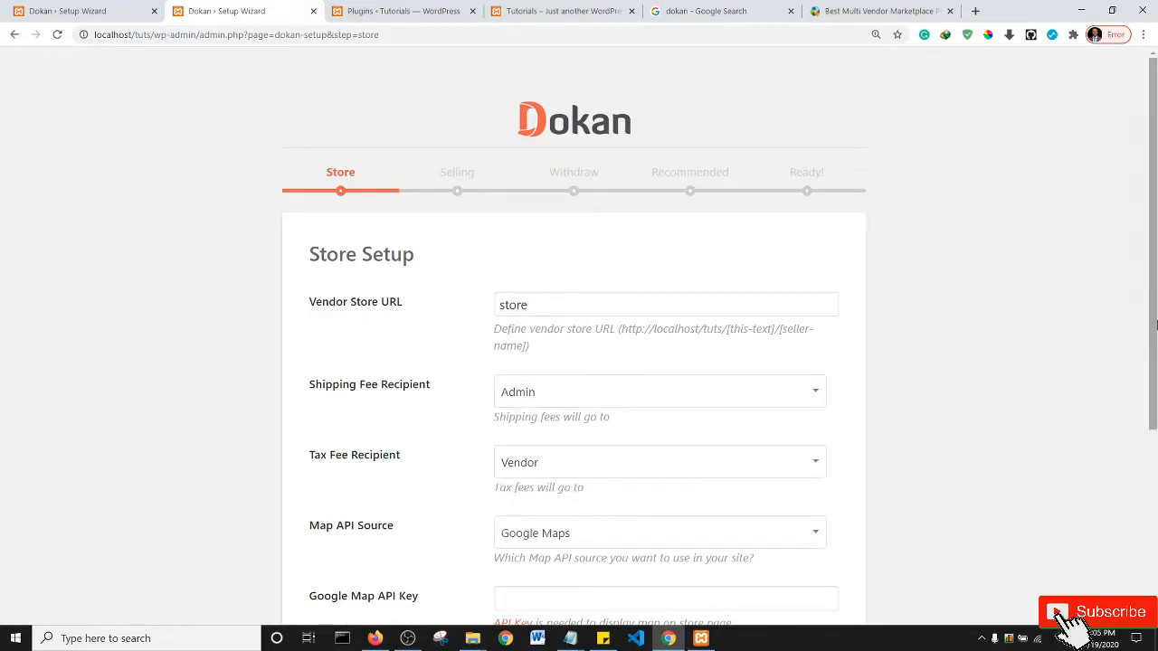
{"action": "scroll", "coordinate": [326, 529], "scroll_direction": "down", "scroll_amount": 2}
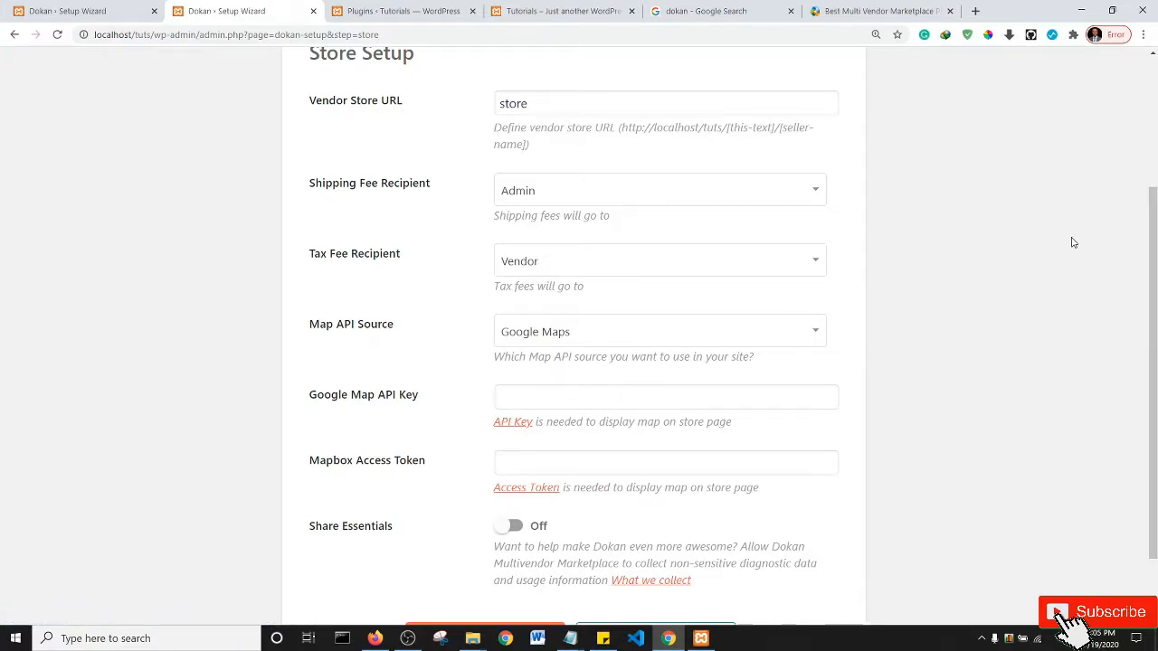
{"action": "scroll", "coordinate": [1152, 362], "scroll_direction": "down", "scroll_amount": 1}
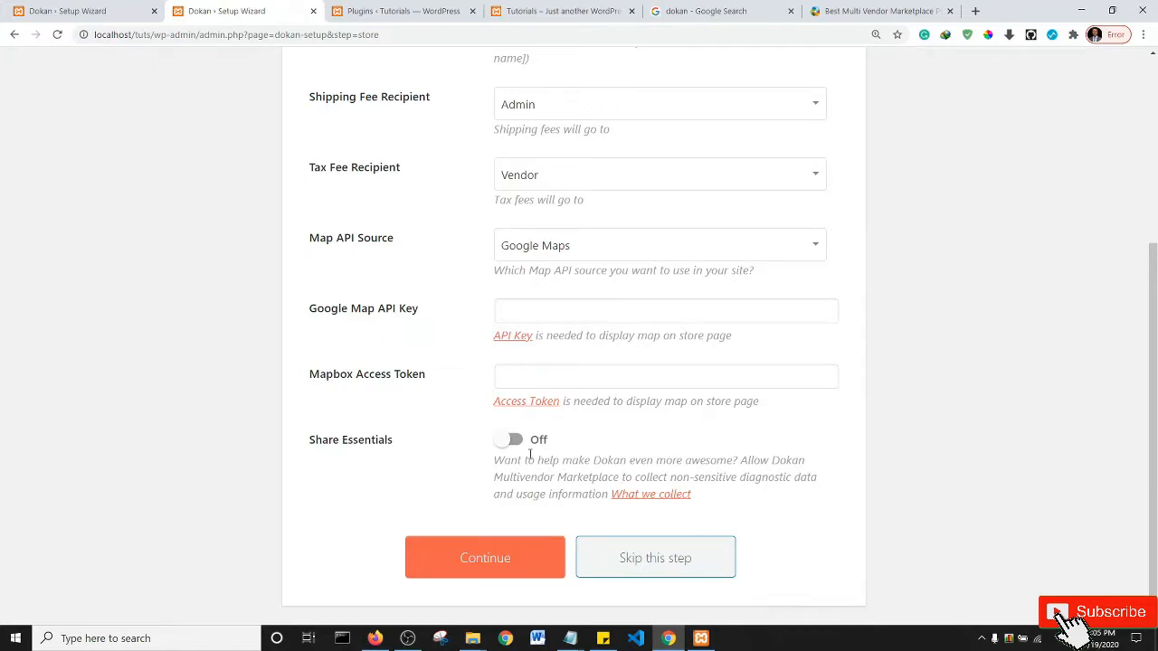
- Save the store step, leave new-vendor selling off, and enter a 10 admin commission
{"action": "left_click", "coordinate": [488, 565]}
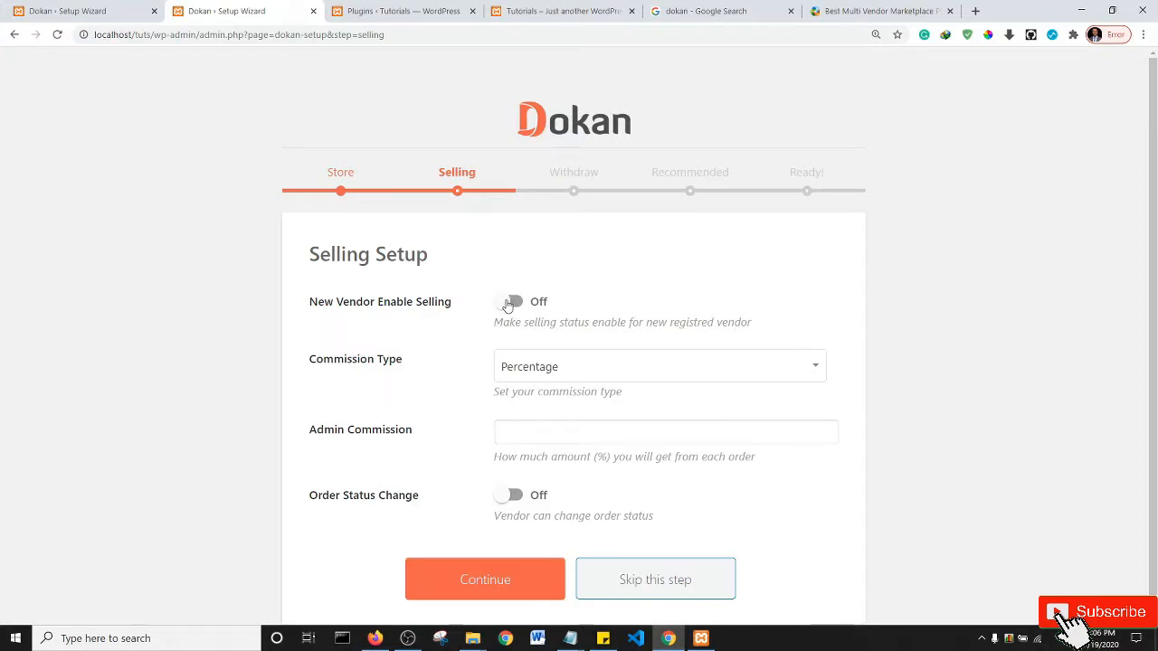
{"action": "left_click", "coordinate": [510, 303]}
{"action": "left_click", "coordinate": [517, 304]}
{"action": "left_click", "coordinate": [607, 377]}
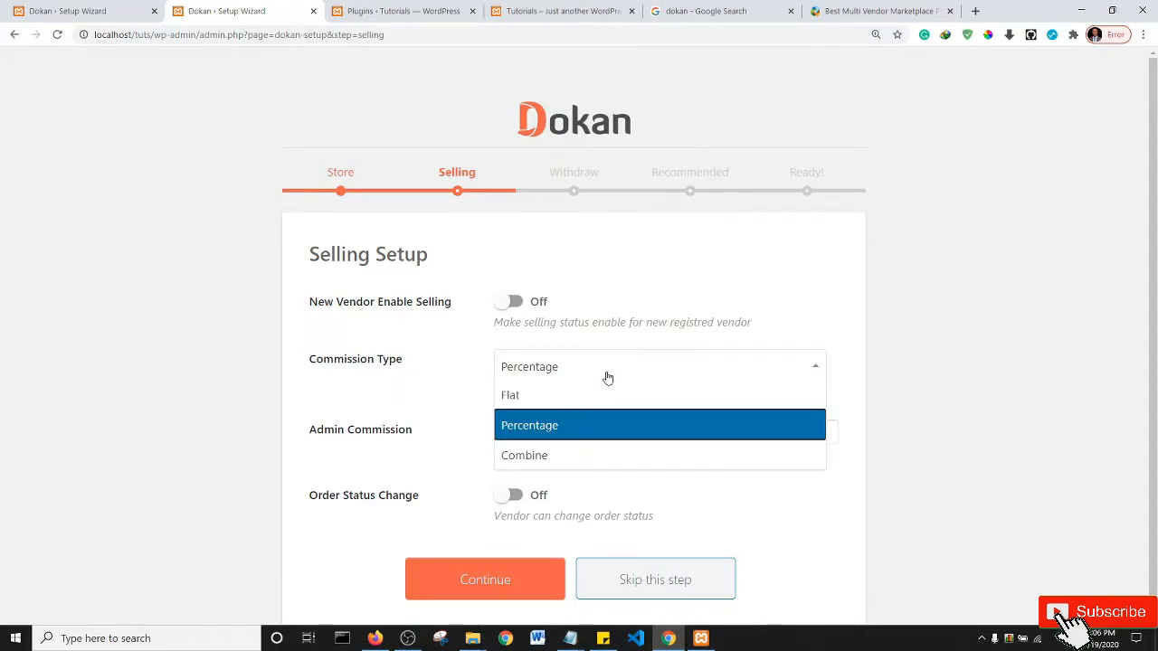
{"action": "left_click", "coordinate": [449, 394]}
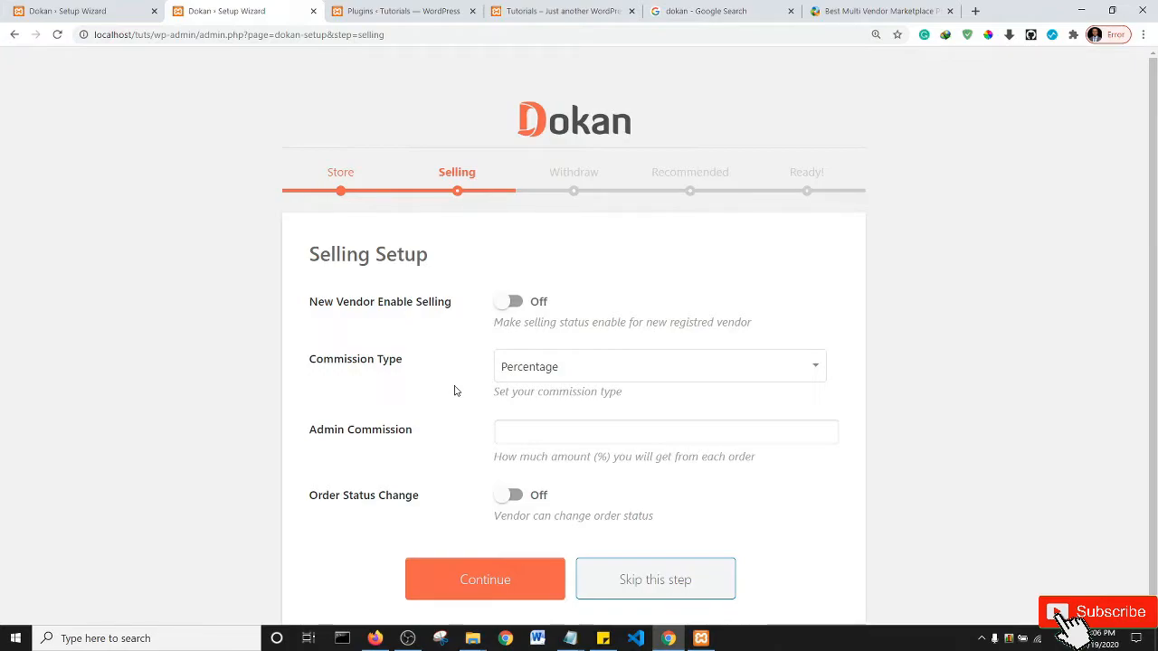
{"action": "left_click", "coordinate": [524, 428]}
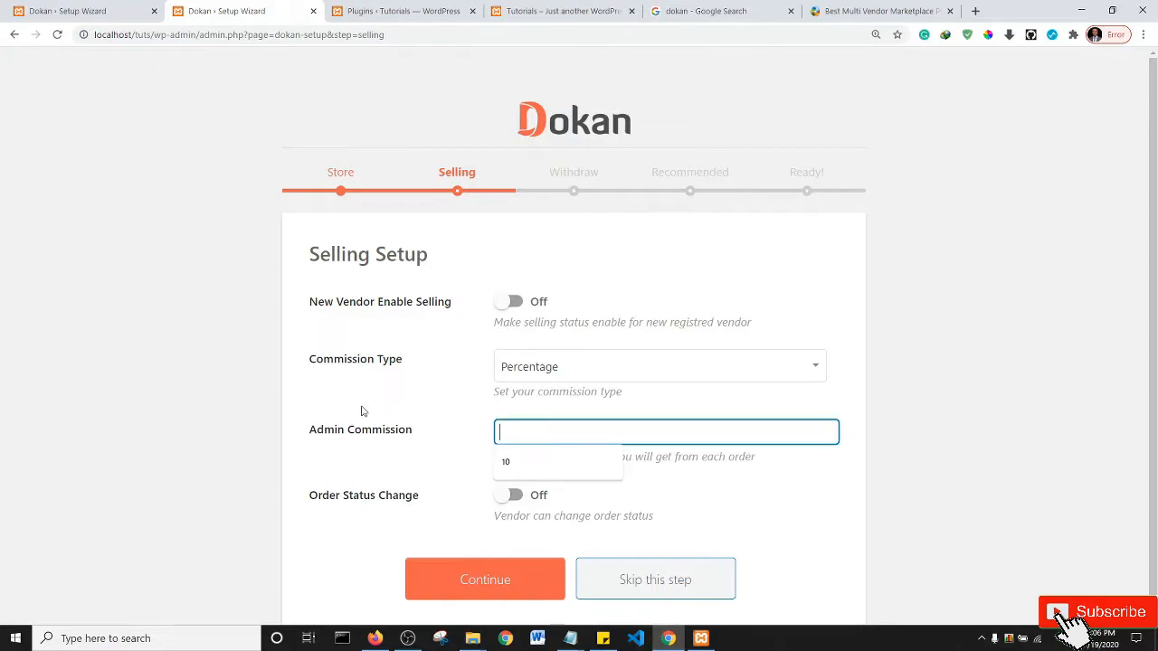
{"action": "type", "text": "10"}
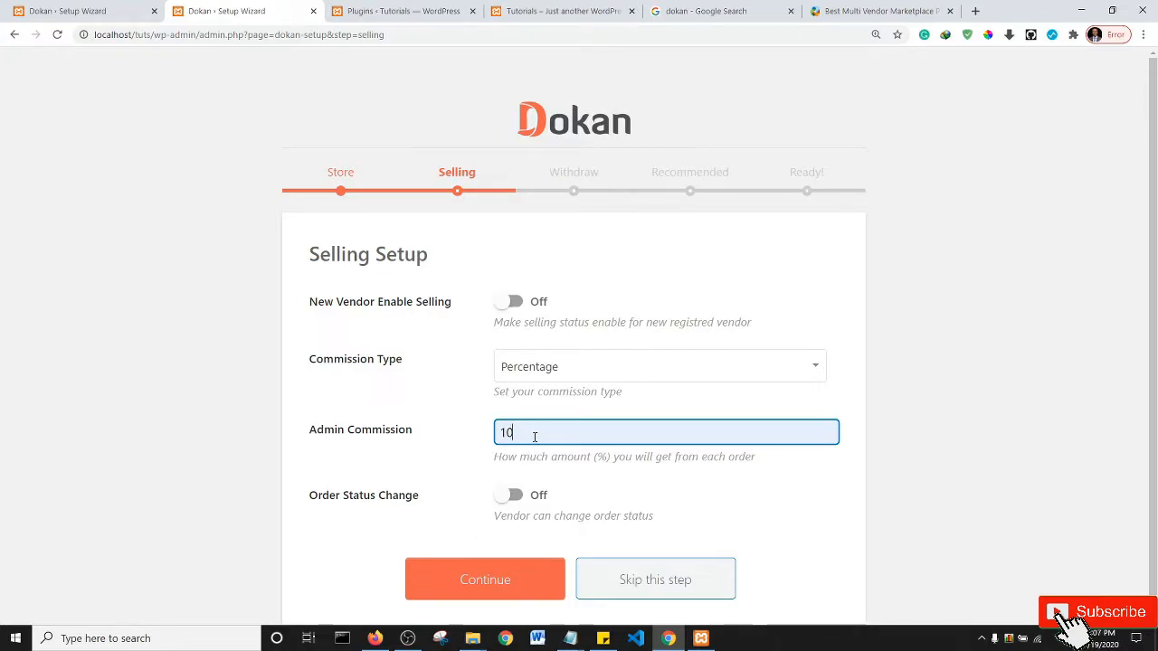
- Keep the commission type as Percentage, let vendors change order status, and submit
{"action": "left_click", "coordinate": [569, 378]}
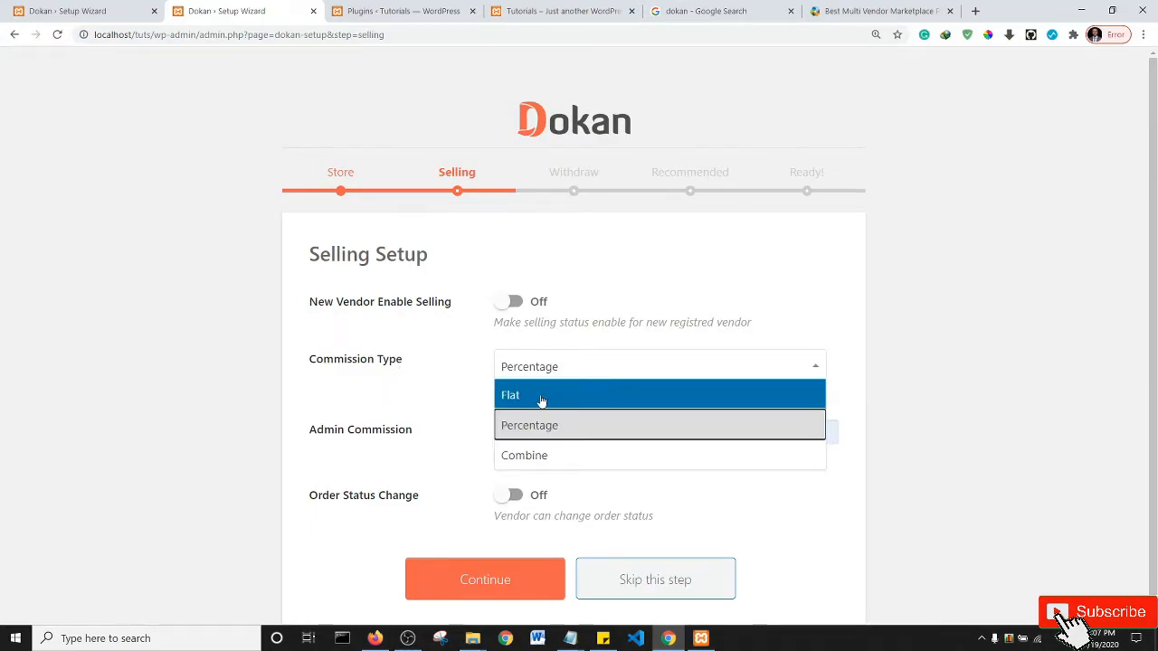
{"action": "left_click", "coordinate": [541, 398]}
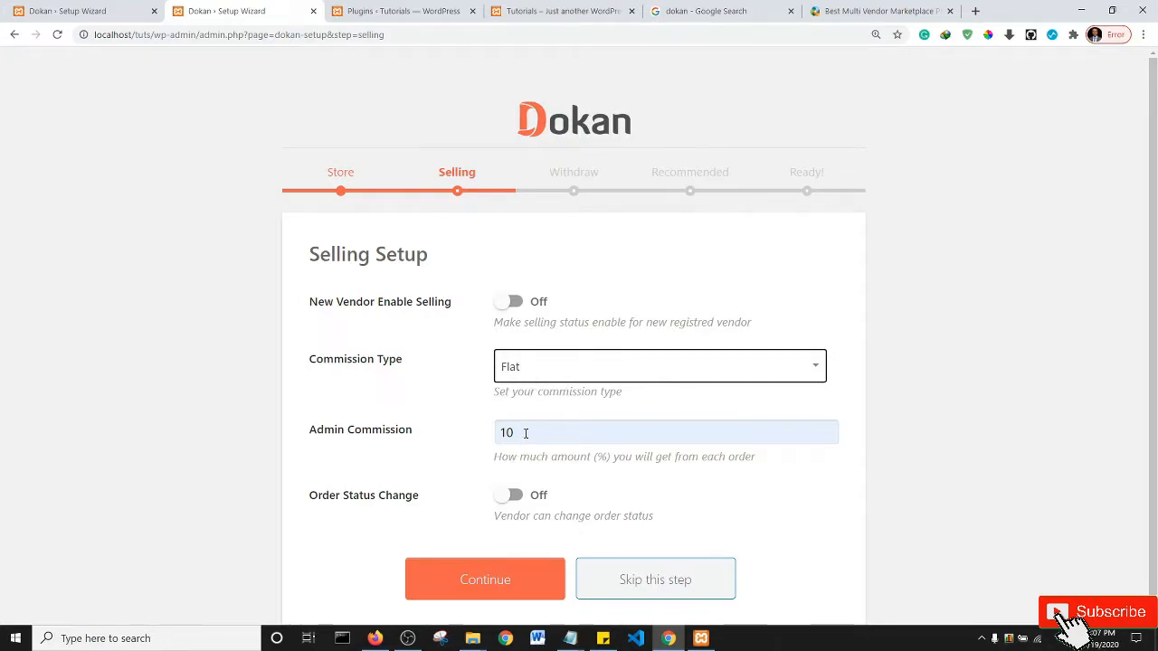
{"action": "left_click", "coordinate": [537, 372]}
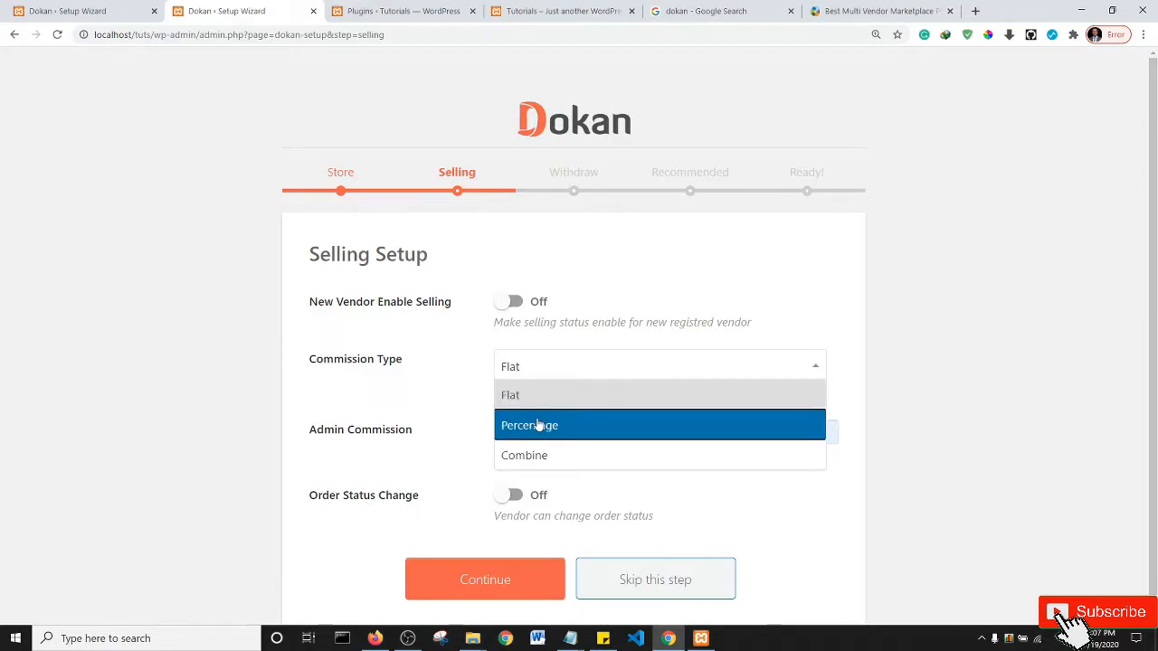
{"action": "left_click", "coordinate": [537, 424]}
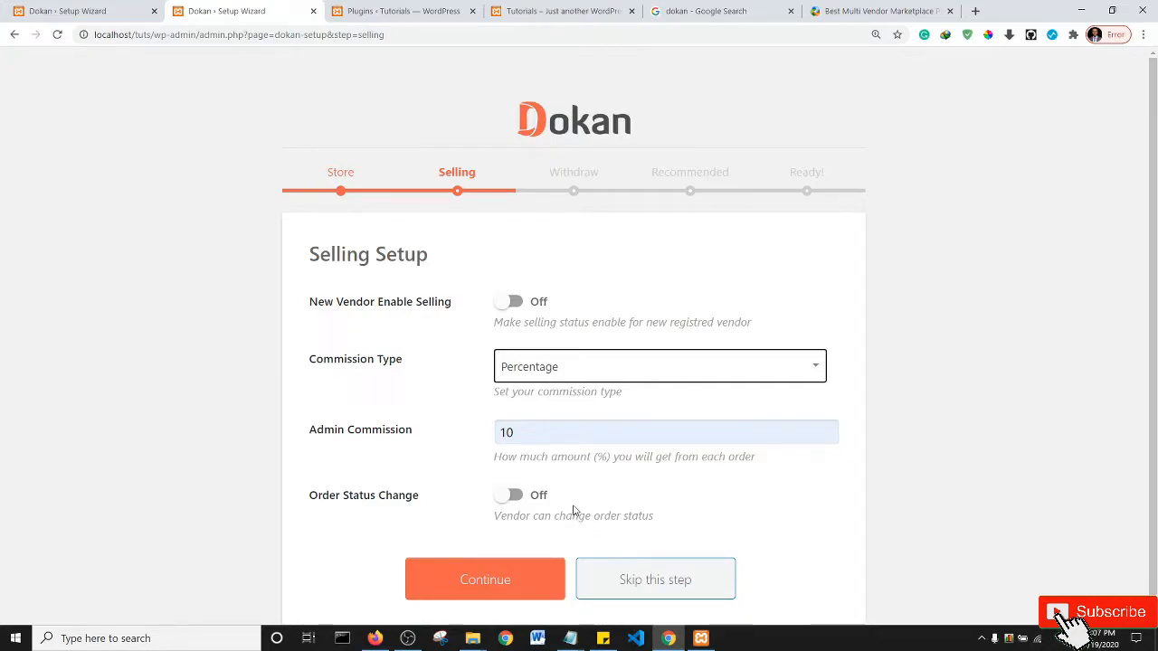
{"action": "left_click", "coordinate": [514, 497]}
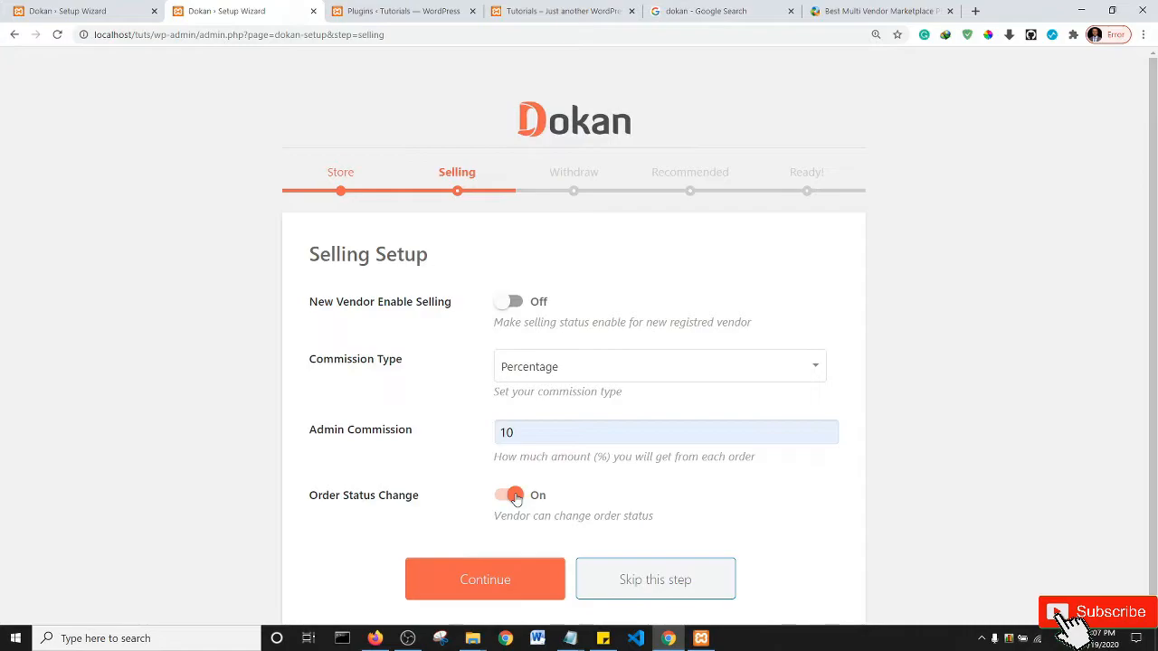
{"action": "left_click", "coordinate": [488, 595]}
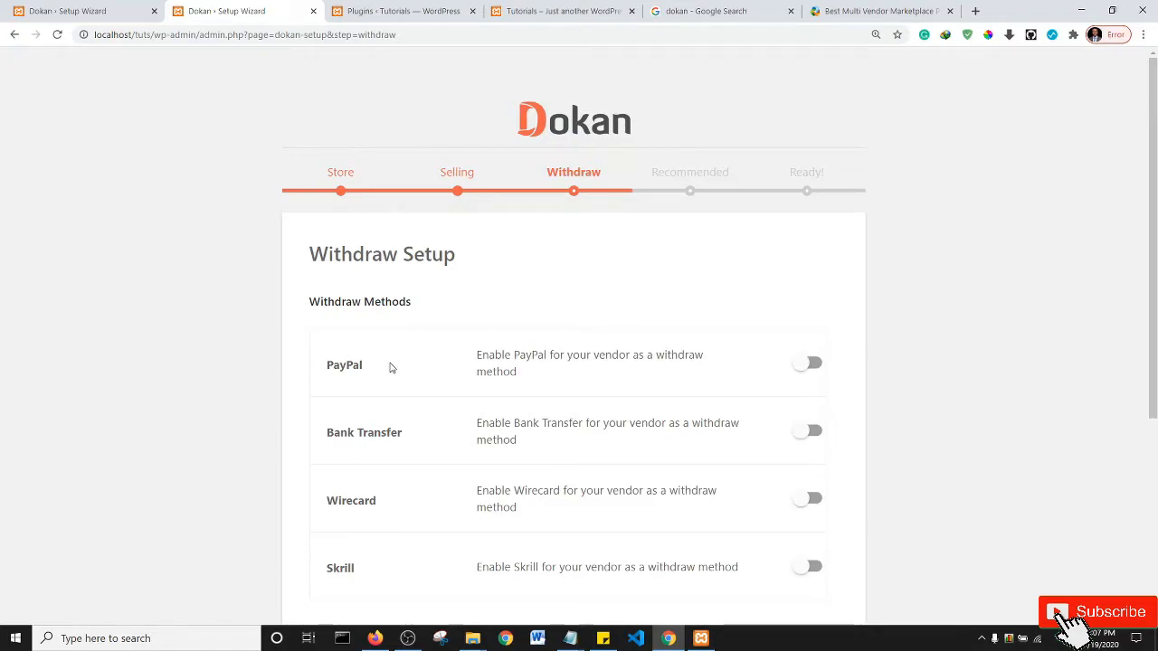
- Enable PayPal and Bank Transfer withdrawals with a 100 minimum for Completed orders, then continue
{"action": "left_click", "coordinate": [810, 433]}
{"action": "left_click", "coordinate": [812, 364]}
{"action": "left_click_drag", "start_coordinate": [1156, 239], "coordinate": [1157, 307]}
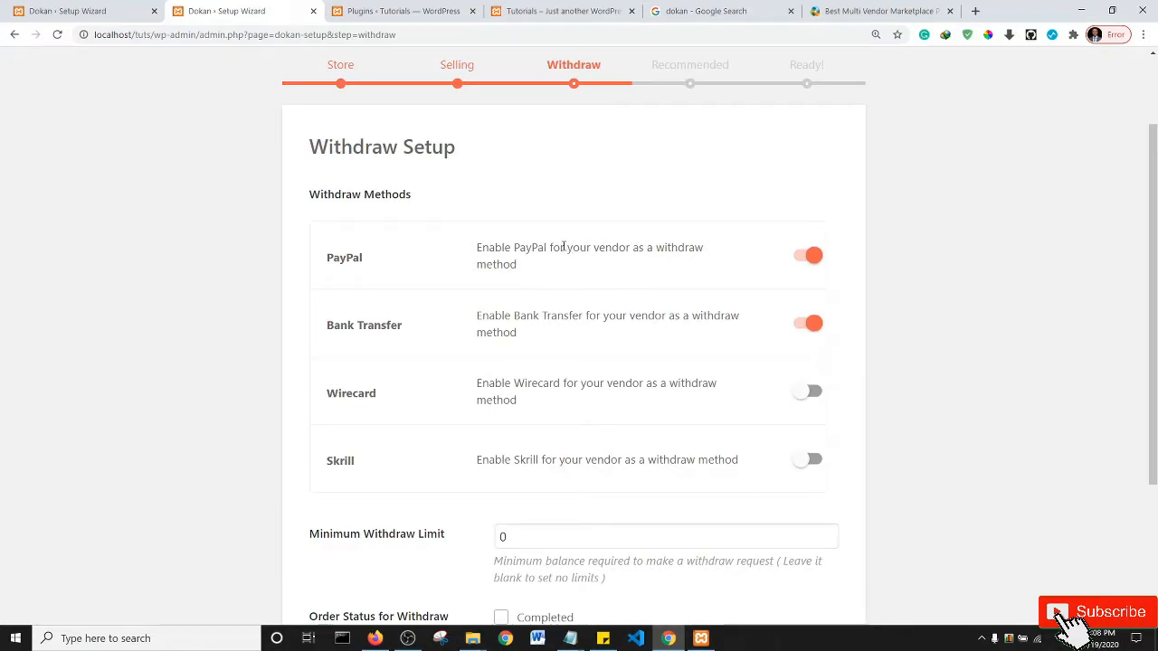
{"action": "left_click_drag", "start_coordinate": [1156, 225], "coordinate": [1155, 347]}
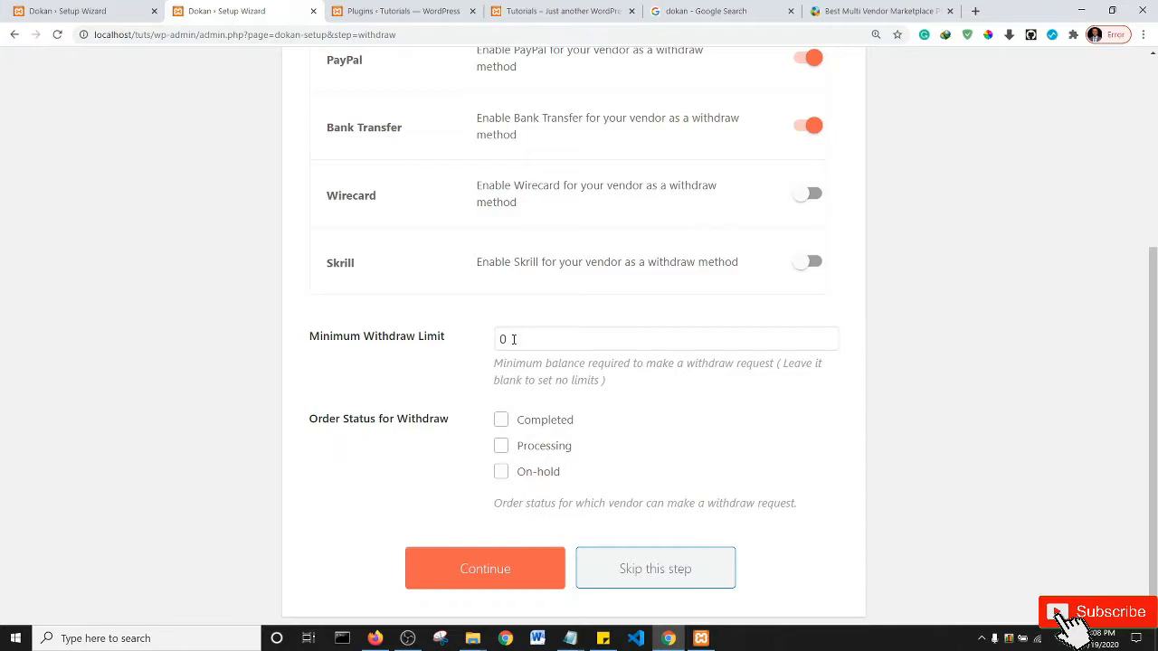
{"action": "left_click", "coordinate": [604, 343]}
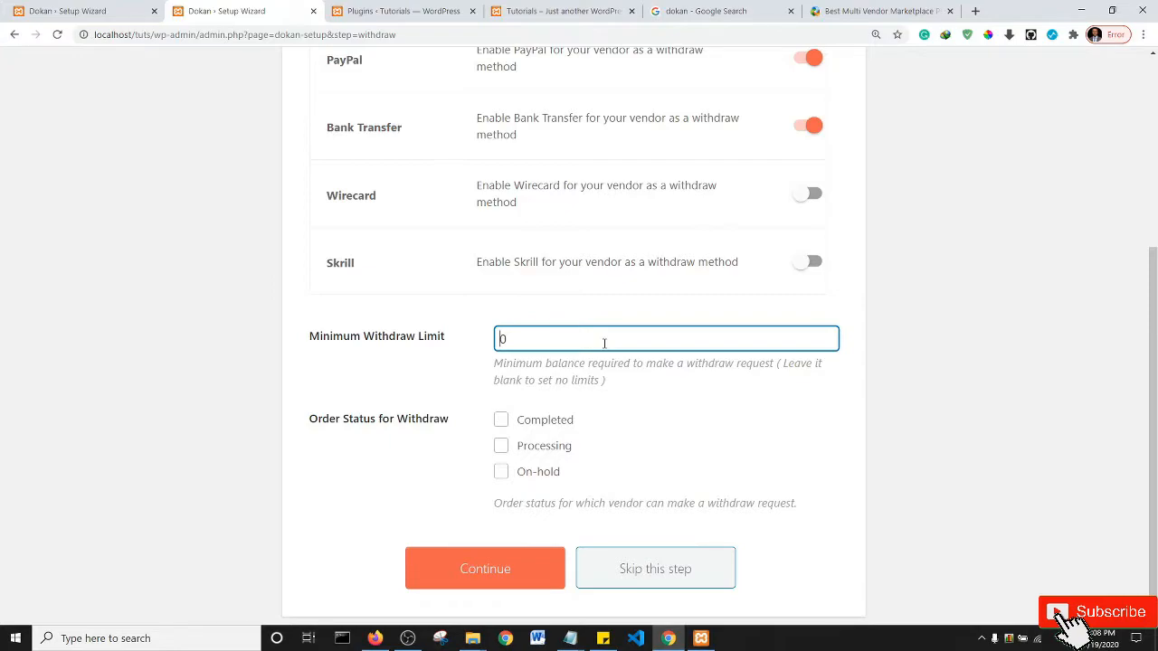
{"action": "type", "text": "100"}
{"action": "left_click", "coordinate": [500, 422]}
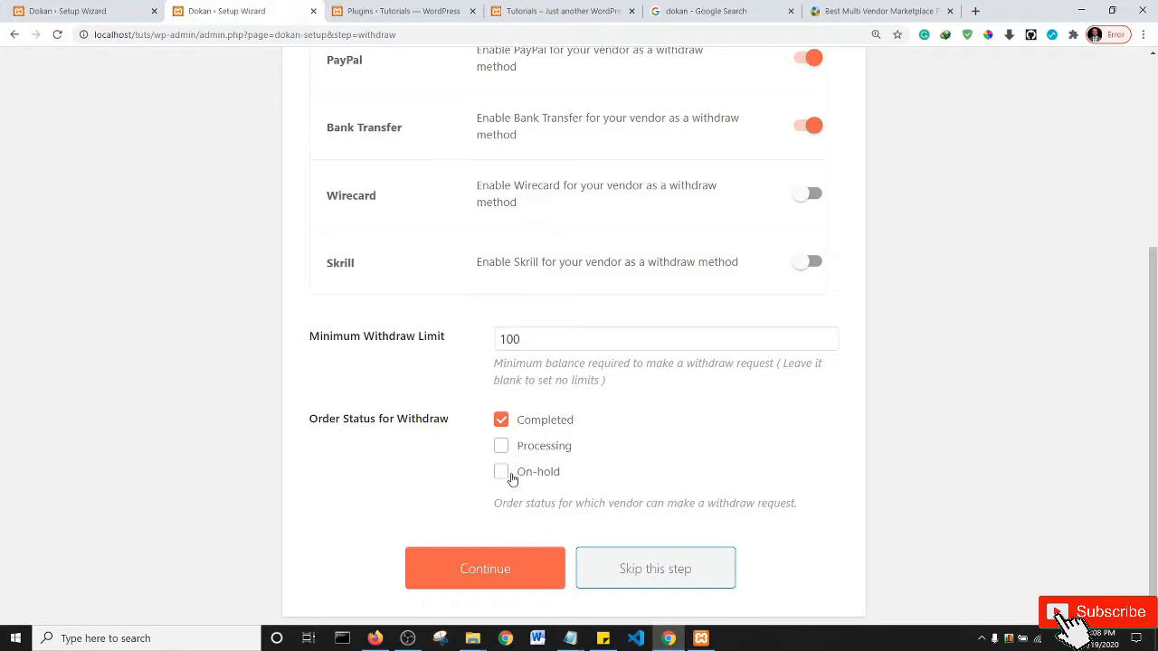
{"action": "left_click", "coordinate": [479, 575]}
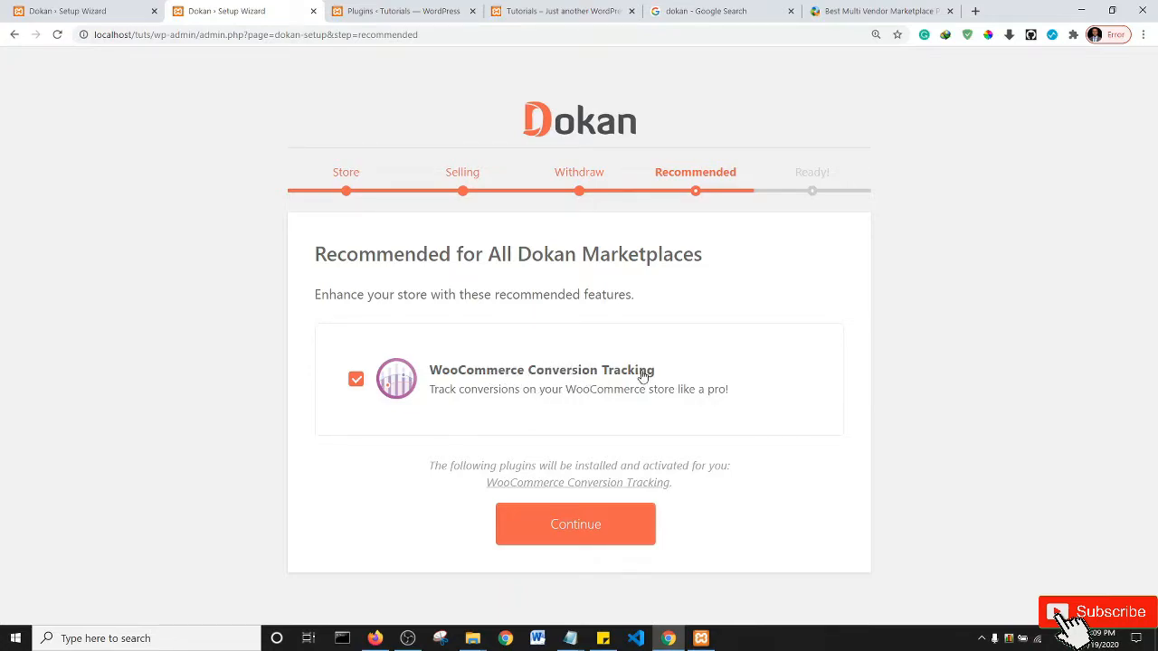
- Untick WooCommerce Conversion Tracking, finish the wizard, and go to the Dokan dashboard
{"action": "left_click", "coordinate": [355, 380]}
{"action": "left_click", "coordinate": [580, 494]}
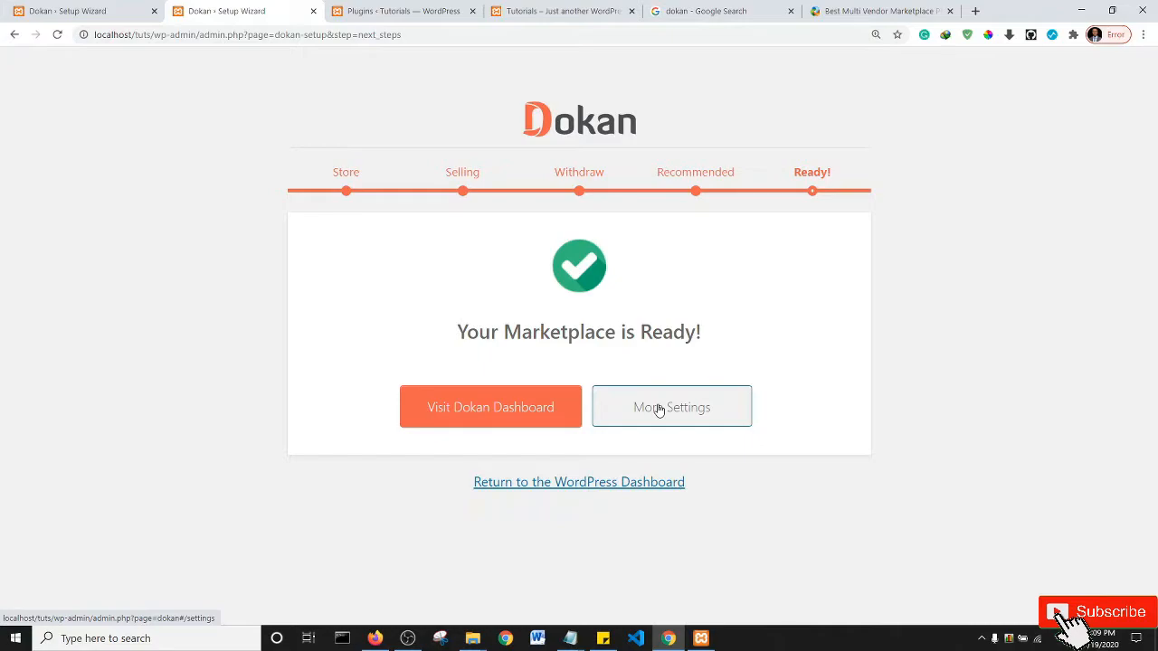
{"action": "left_click", "coordinate": [459, 409]}
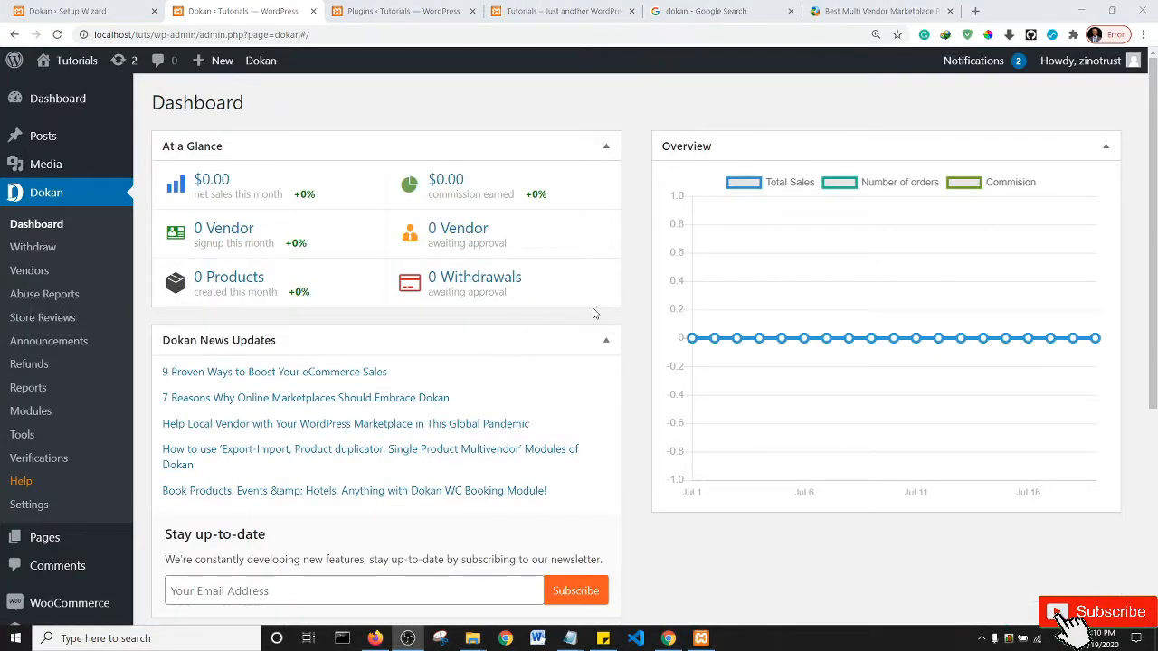
- Glance over the zeroed Dokan dashboard stats, then return to the 'dokan' Google results
{"action": "scroll", "coordinate": [609, 293], "scroll_direction": "down", "scroll_amount": 4}
{"action": "scroll", "coordinate": [609, 293], "scroll_direction": "up", "scroll_amount": 4}
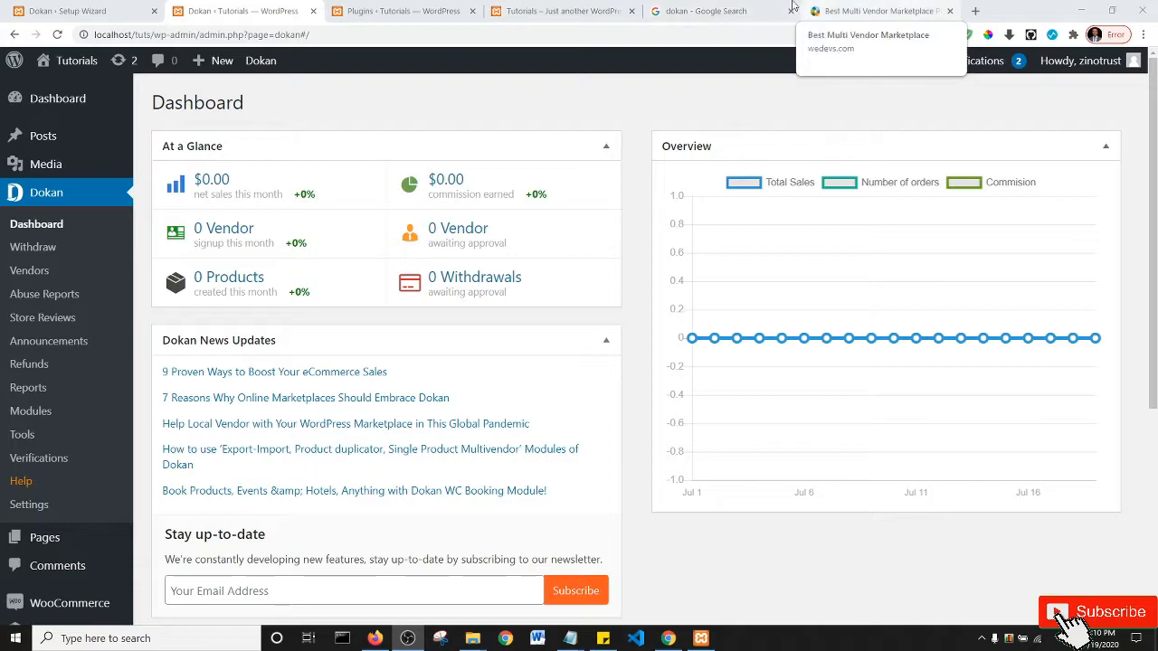
{"action": "left_click", "coordinate": [748, 7]}
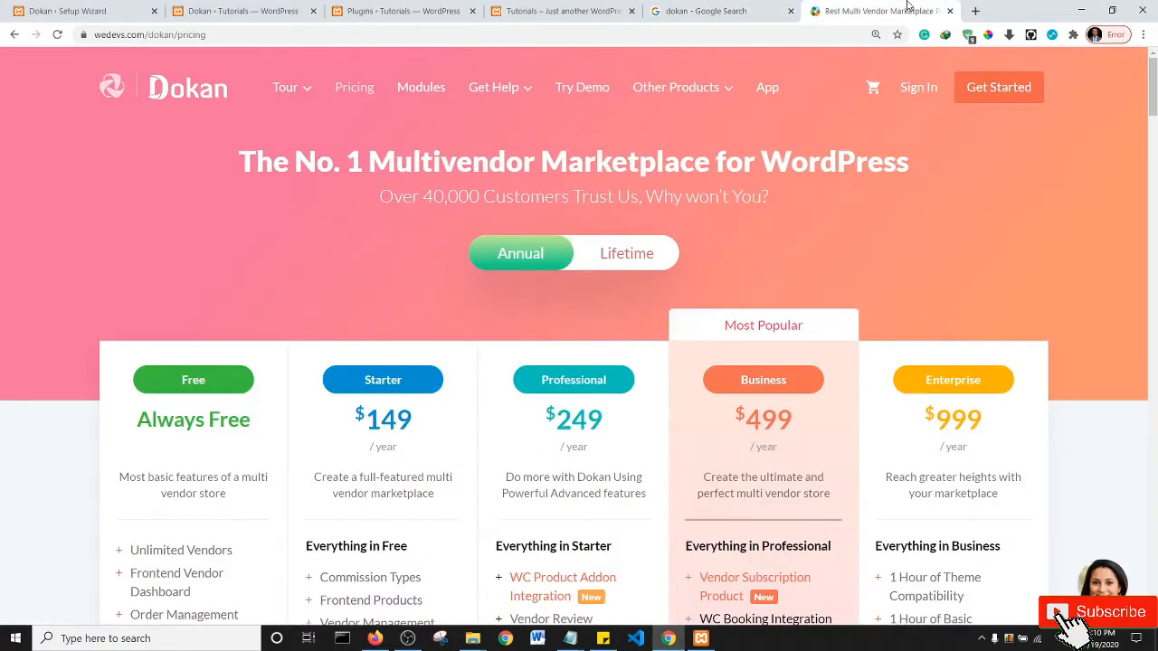
- Switch to the wedevs.com Dokan page and scroll through its marketplace features, then back up
{"action": "left_click", "coordinate": [913, 9]}
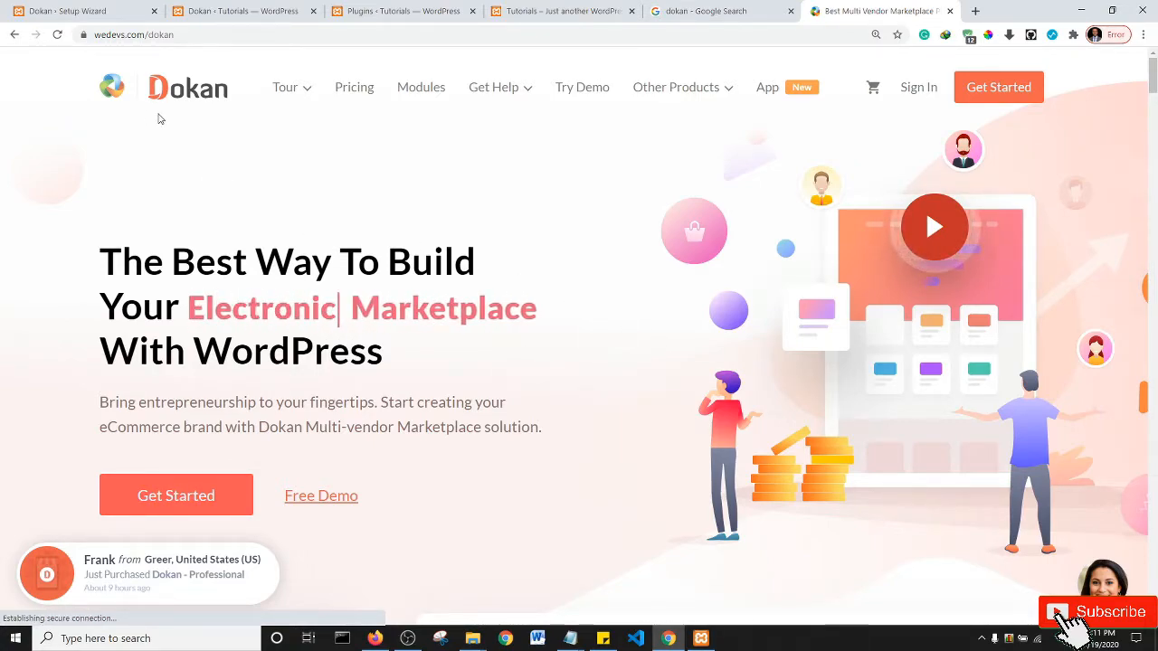
{"action": "scroll", "coordinate": [688, 376], "scroll_direction": "down", "scroll_amount": 6}
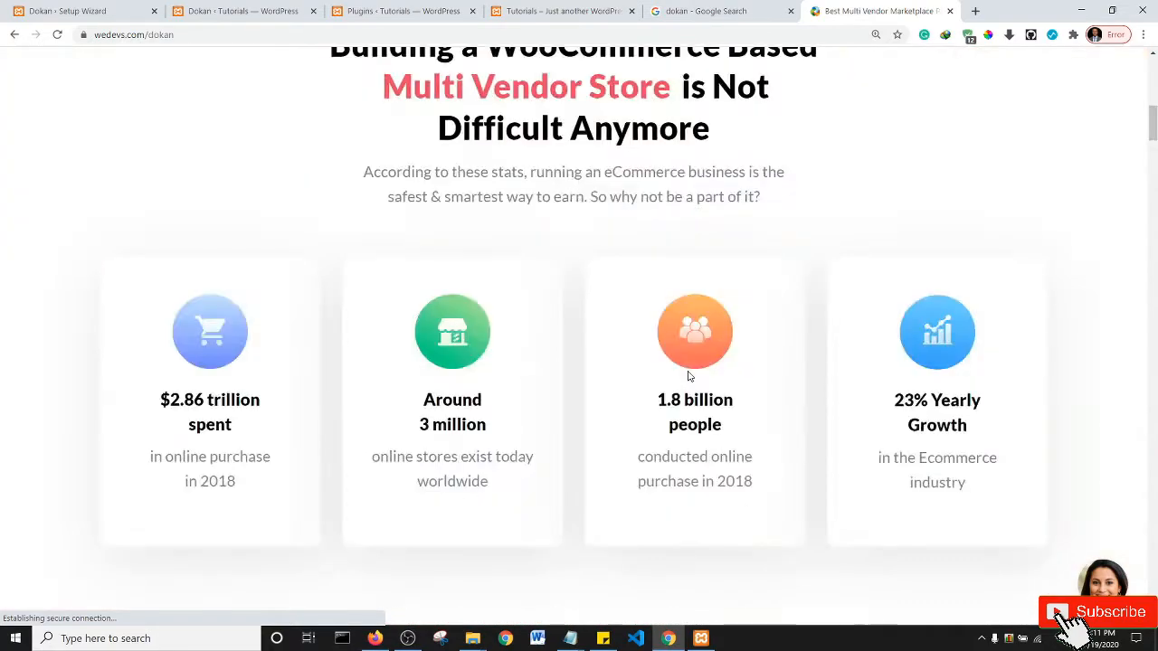
{"action": "scroll", "coordinate": [564, 297], "scroll_direction": "down", "scroll_amount": 7}
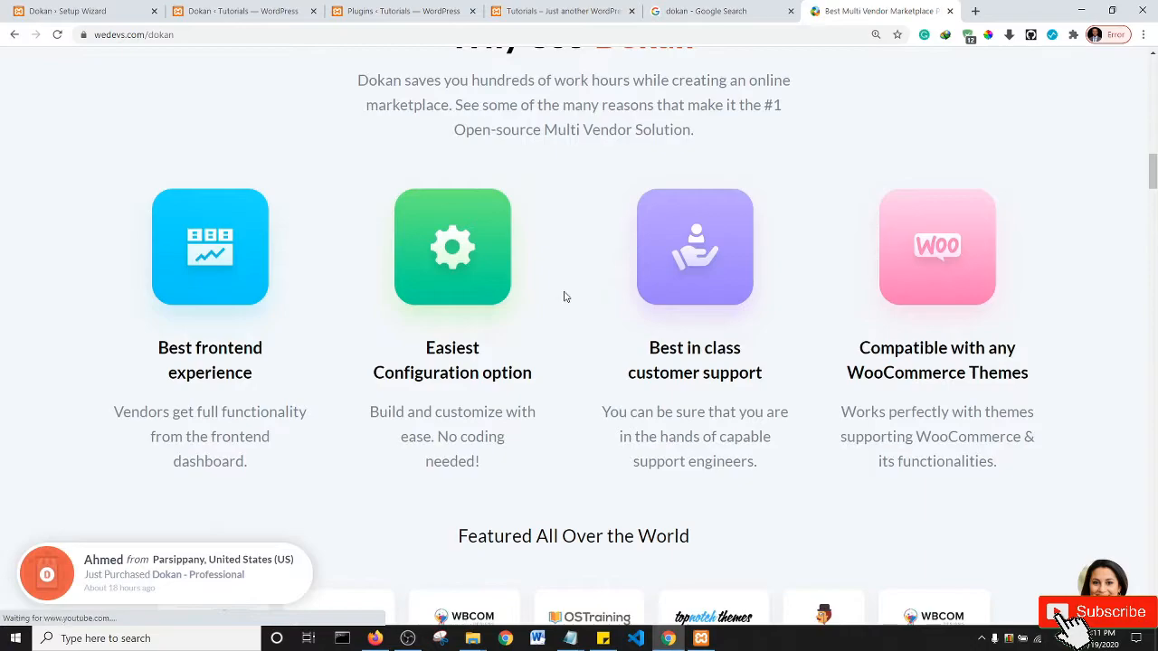
{"action": "scroll", "coordinate": [564, 297], "scroll_direction": "down", "scroll_amount": 4}
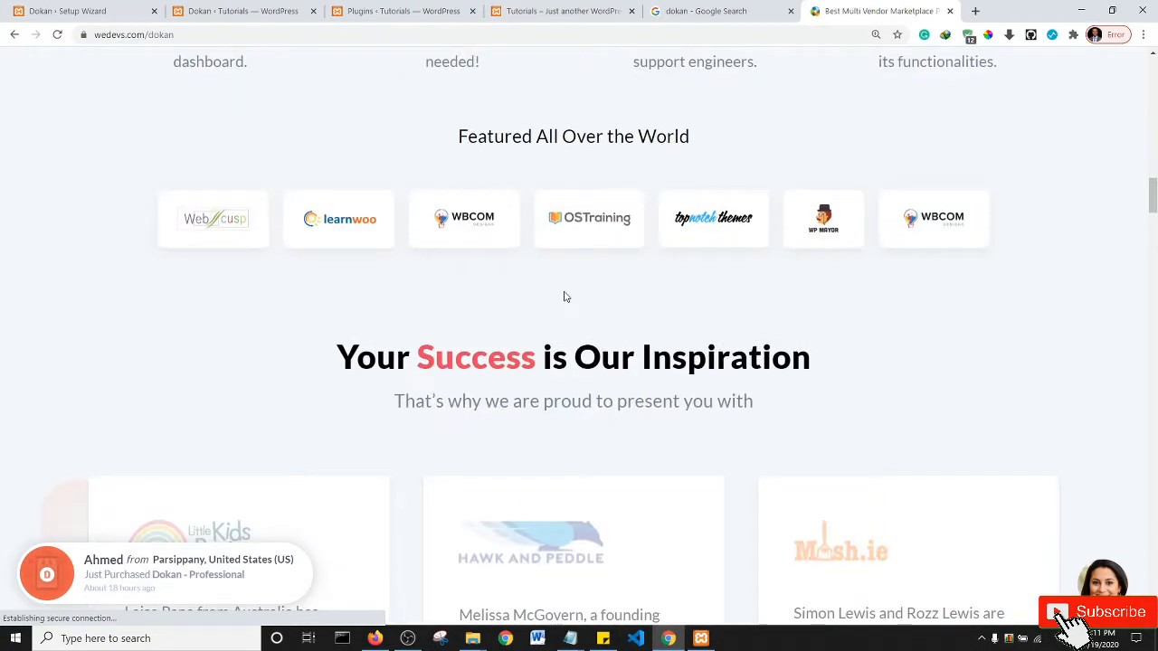
{"action": "scroll", "coordinate": [565, 296], "scroll_direction": "down", "scroll_amount": 4}
{"action": "scroll", "coordinate": [565, 297], "scroll_direction": "down", "scroll_amount": 8}
{"action": "scroll", "coordinate": [564, 297], "scroll_direction": "up", "scroll_amount": 4}
{"action": "scroll", "coordinate": [565, 296], "scroll_direction": "up", "scroll_amount": 4}
{"action": "scroll", "coordinate": [565, 296], "scroll_direction": "down", "scroll_amount": 4}
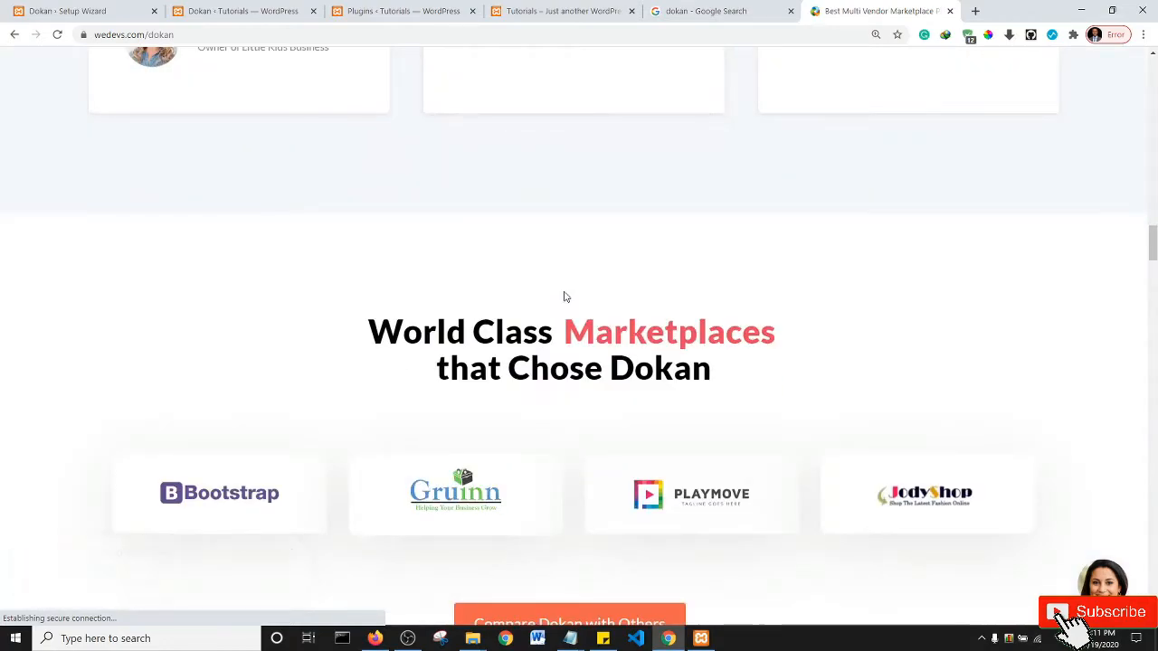
{"action": "scroll", "coordinate": [564, 296], "scroll_direction": "down", "scroll_amount": 4}
{"action": "scroll", "coordinate": [564, 296], "scroll_direction": "down", "scroll_amount": 4}
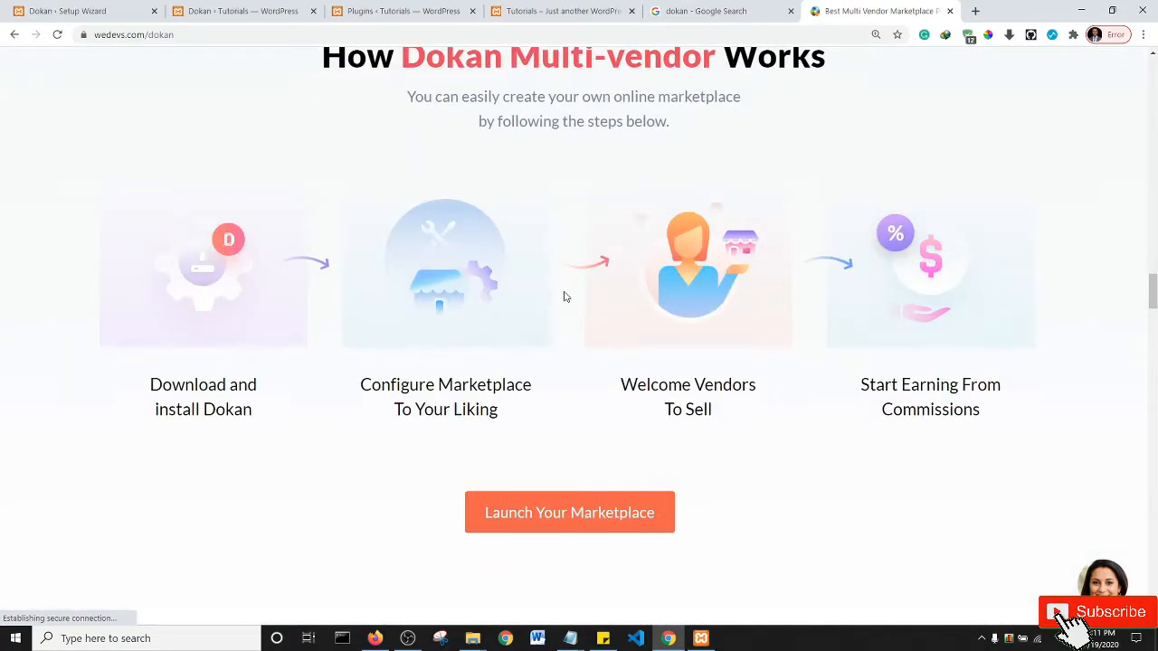
{"action": "scroll", "coordinate": [565, 297], "scroll_direction": "down", "scroll_amount": 4}
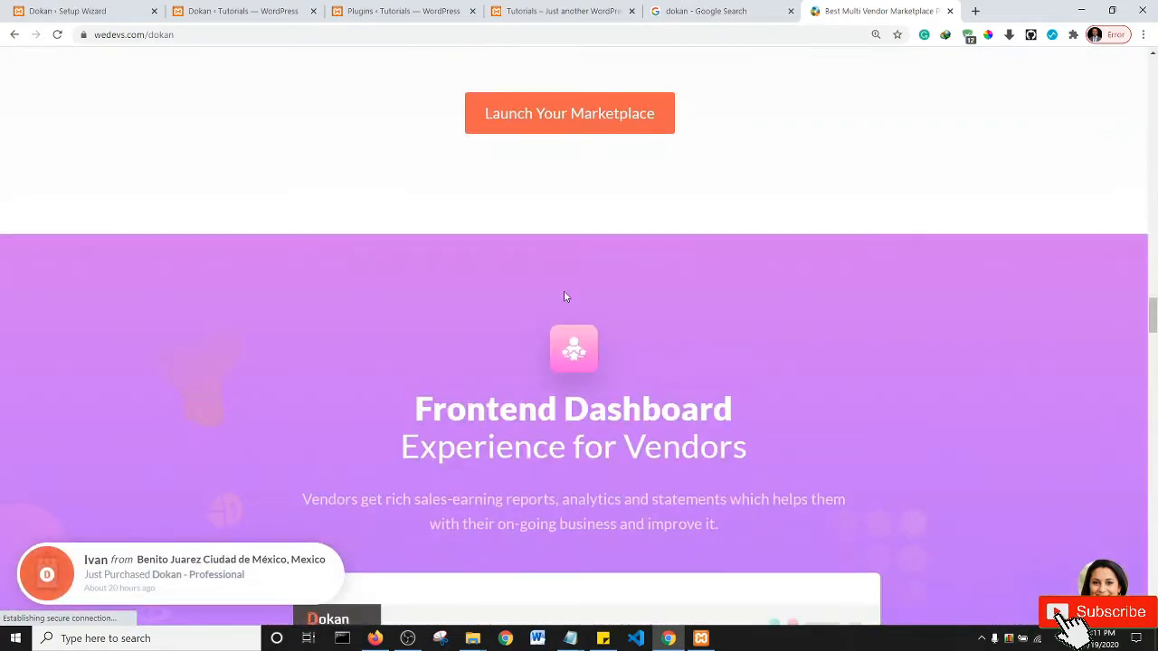
{"action": "scroll", "coordinate": [564, 296], "scroll_direction": "down", "scroll_amount": 4}
{"action": "scroll", "coordinate": [564, 296], "scroll_direction": "down", "scroll_amount": 4}
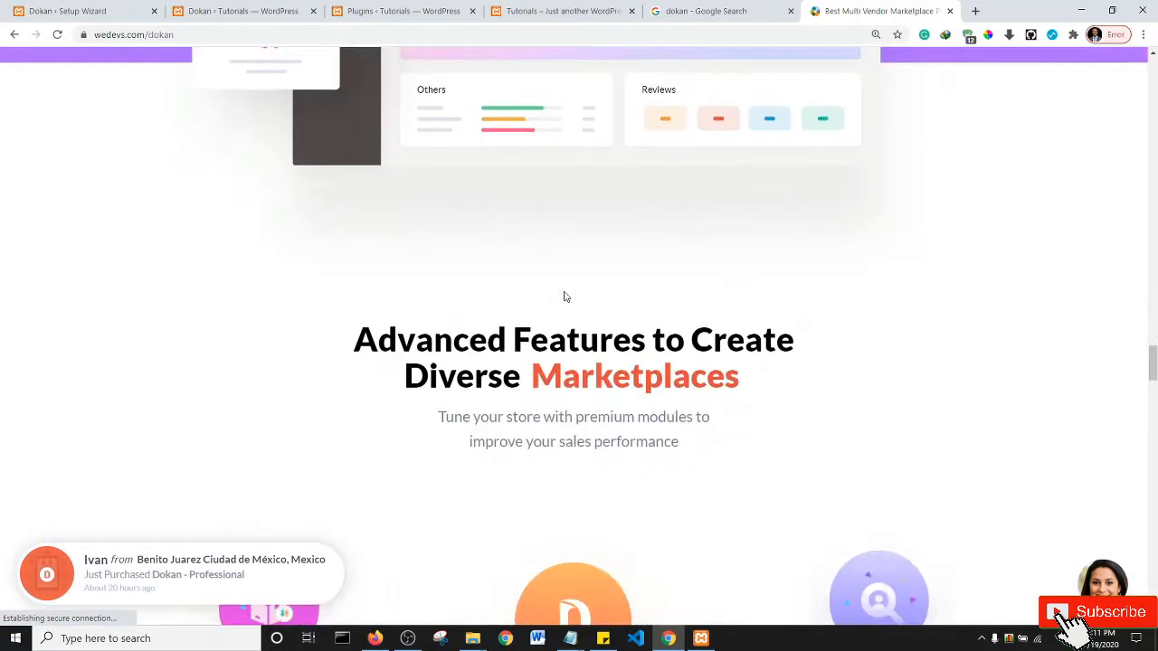
{"action": "scroll", "coordinate": [564, 297], "scroll_direction": "down", "scroll_amount": 4}
{"action": "scroll", "coordinate": [564, 297], "scroll_direction": "down", "scroll_amount": 4}
{"action": "scroll", "coordinate": [565, 297], "scroll_direction": "down", "scroll_amount": 4}
{"action": "scroll", "coordinate": [564, 297], "scroll_direction": "down", "scroll_amount": 16}
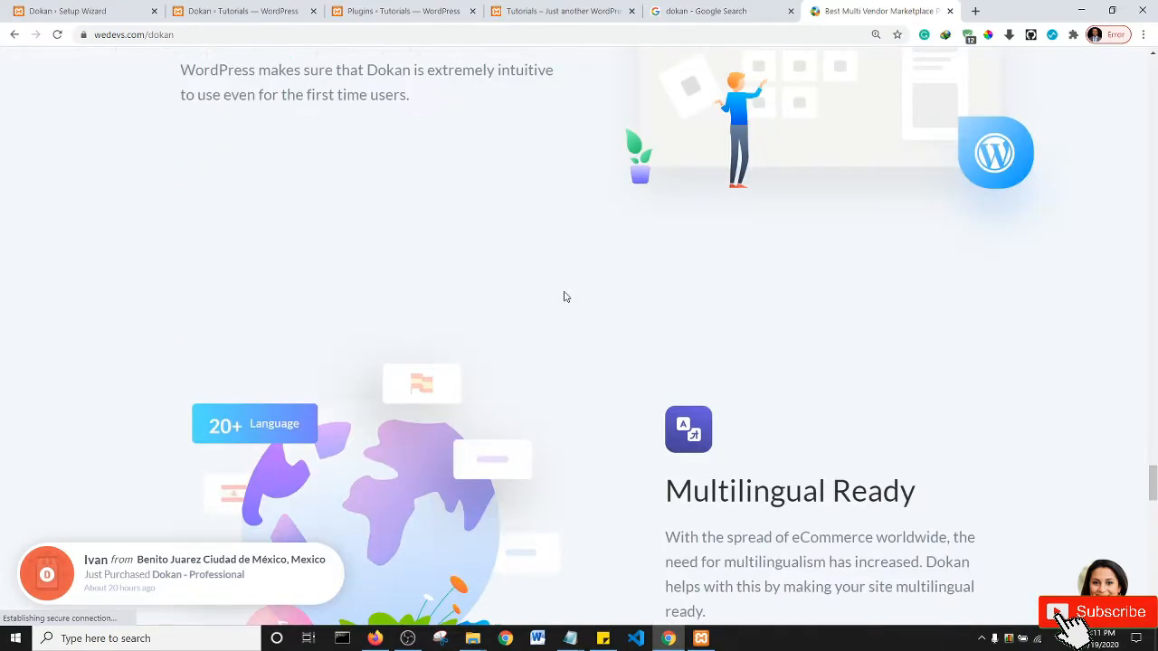
{"action": "scroll", "coordinate": [565, 297], "scroll_direction": "up", "scroll_amount": 5}
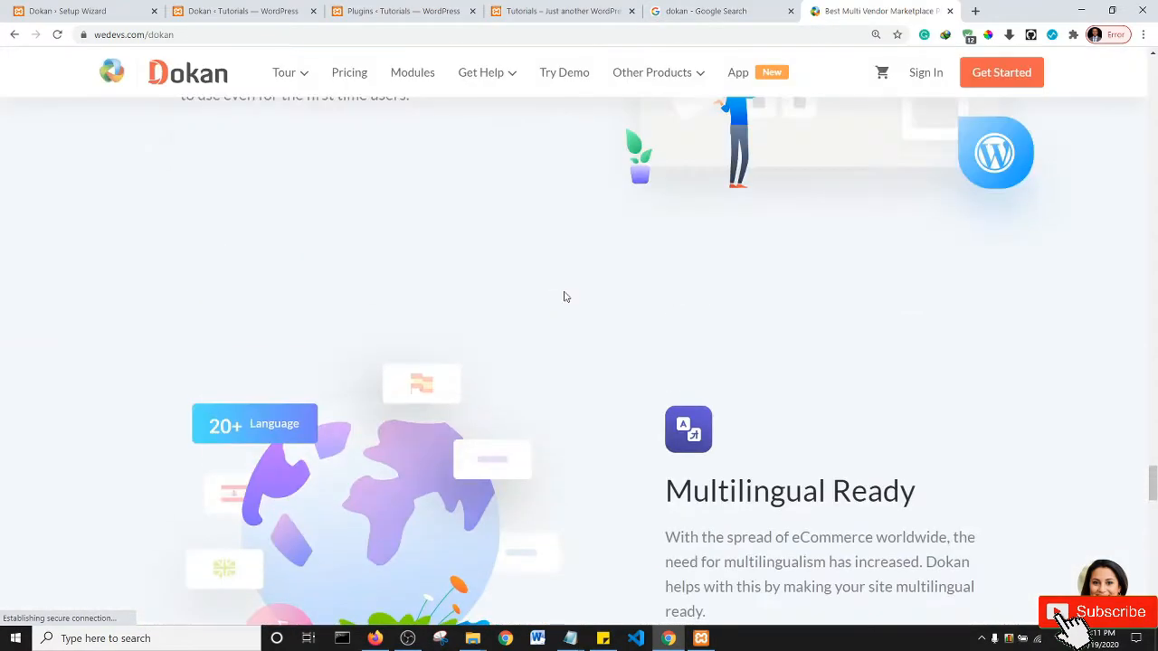
{"action": "scroll", "coordinate": [564, 296], "scroll_direction": "up", "scroll_amount": 1}
{"action": "scroll", "coordinate": [565, 297], "scroll_direction": "down", "scroll_amount": 8}
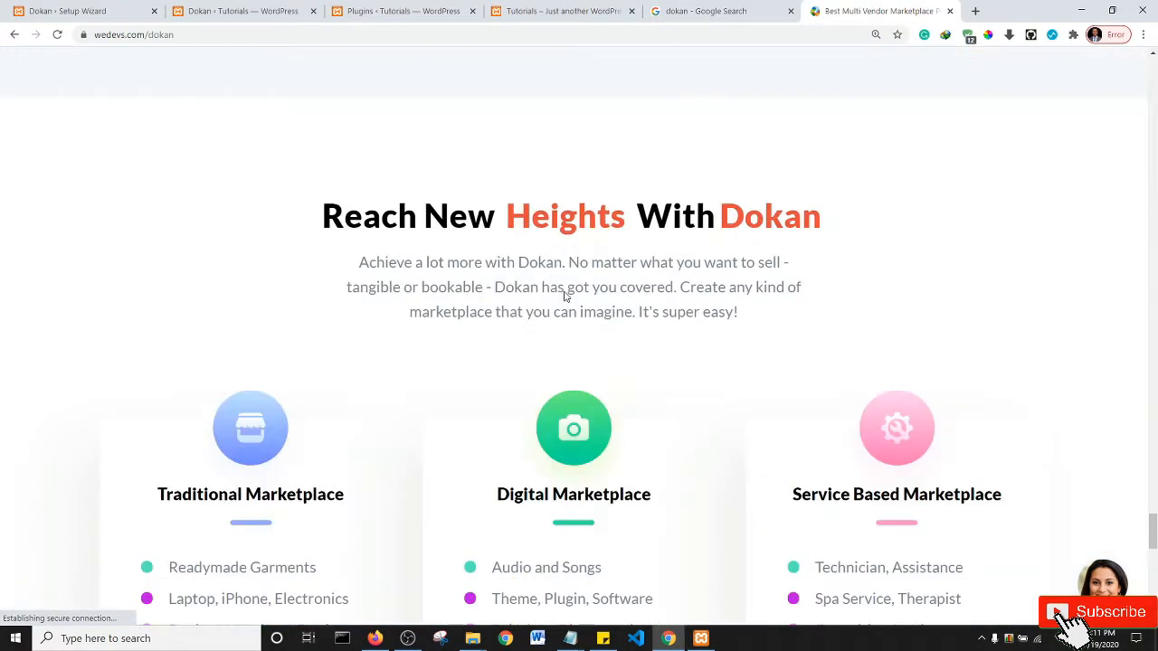
{"action": "scroll", "coordinate": [564, 290], "scroll_direction": "down", "scroll_amount": 8}
{"action": "scroll", "coordinate": [565, 289], "scroll_direction": "up", "scroll_amount": 20}
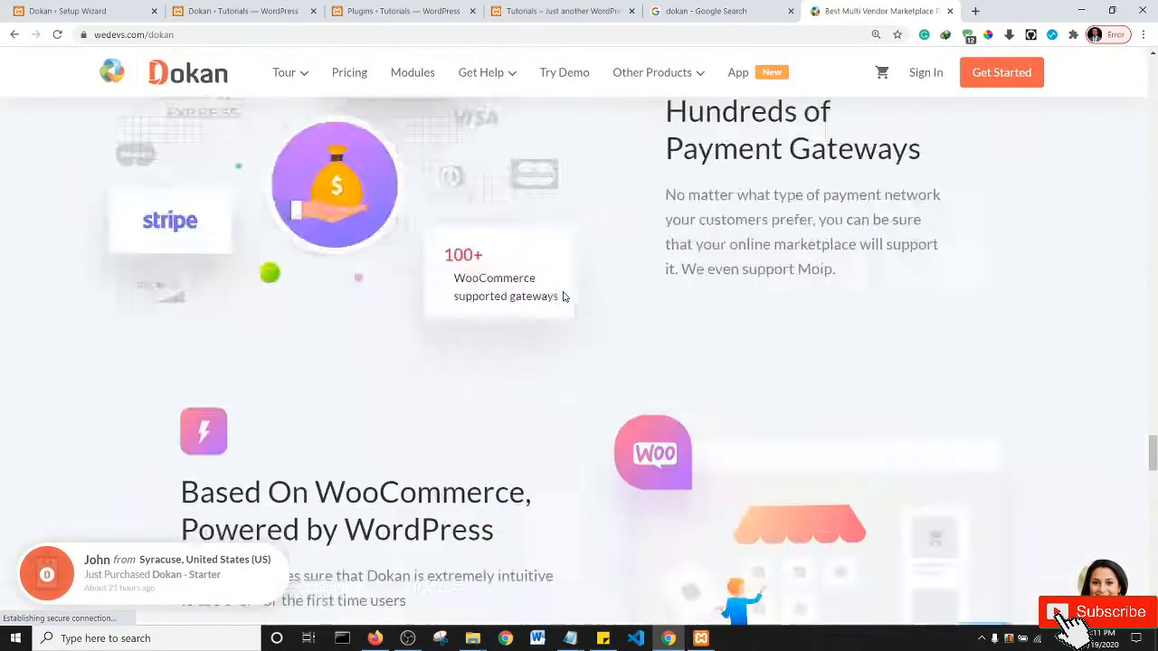
{"action": "scroll", "coordinate": [562, 297], "scroll_direction": "up", "scroll_amount": 10}
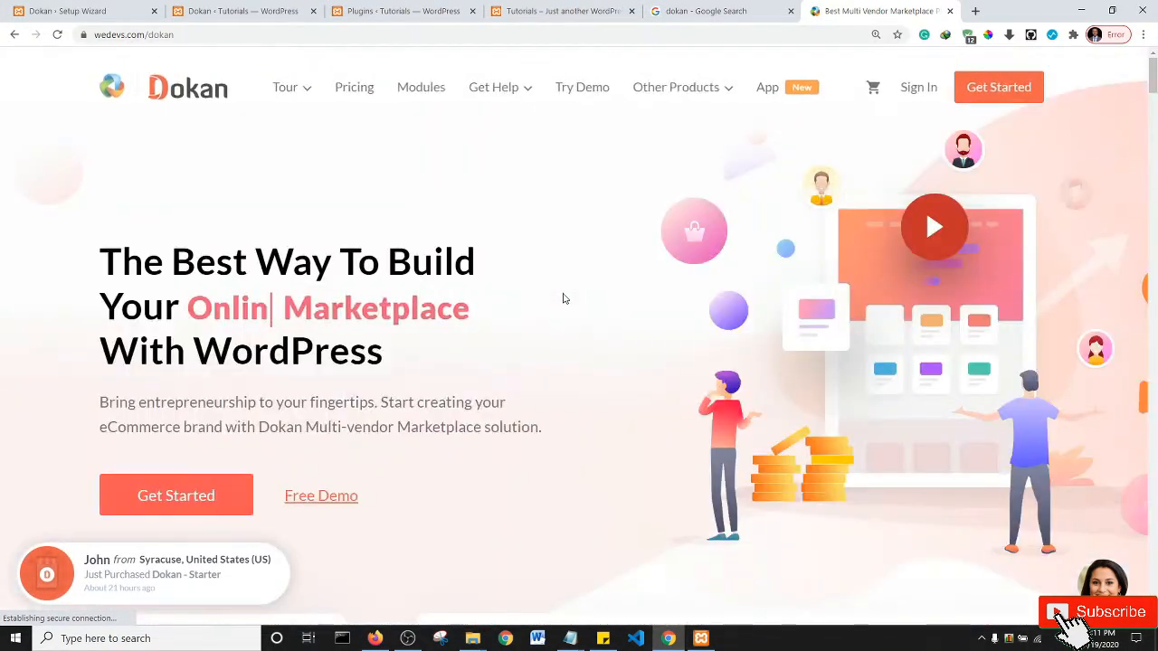
- In a new tab, search Google for 'dokan compati' to find Dokan-compatible themes
{"action": "left_click", "coordinate": [973, 11]}
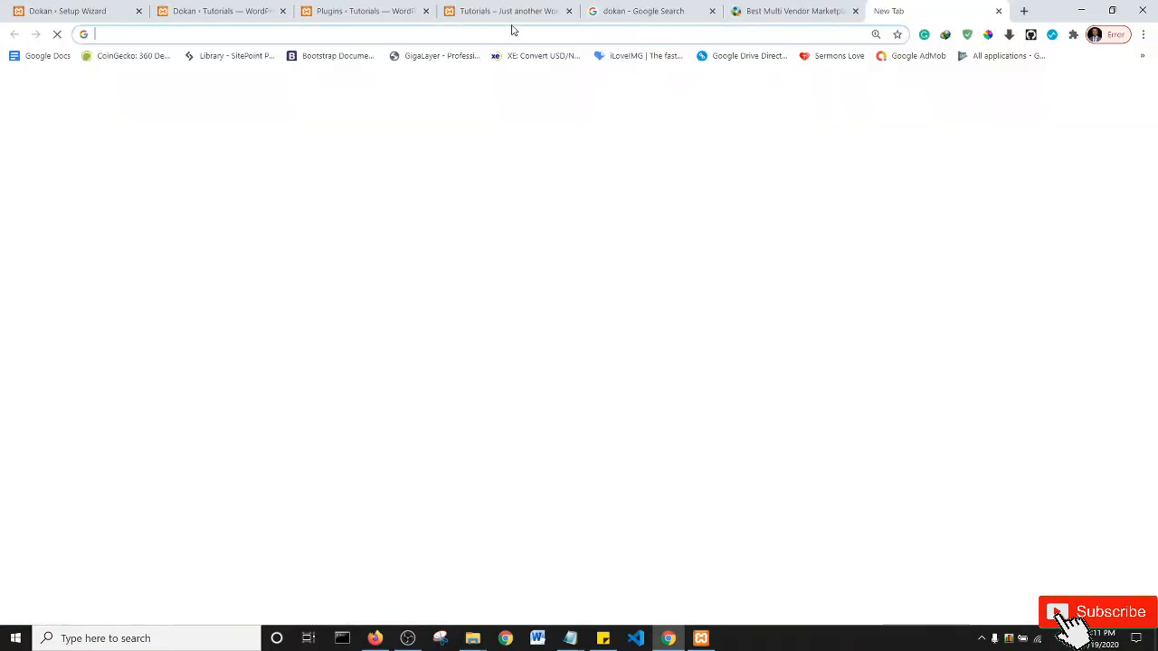
{"action": "left_click", "coordinate": [513, 36]}
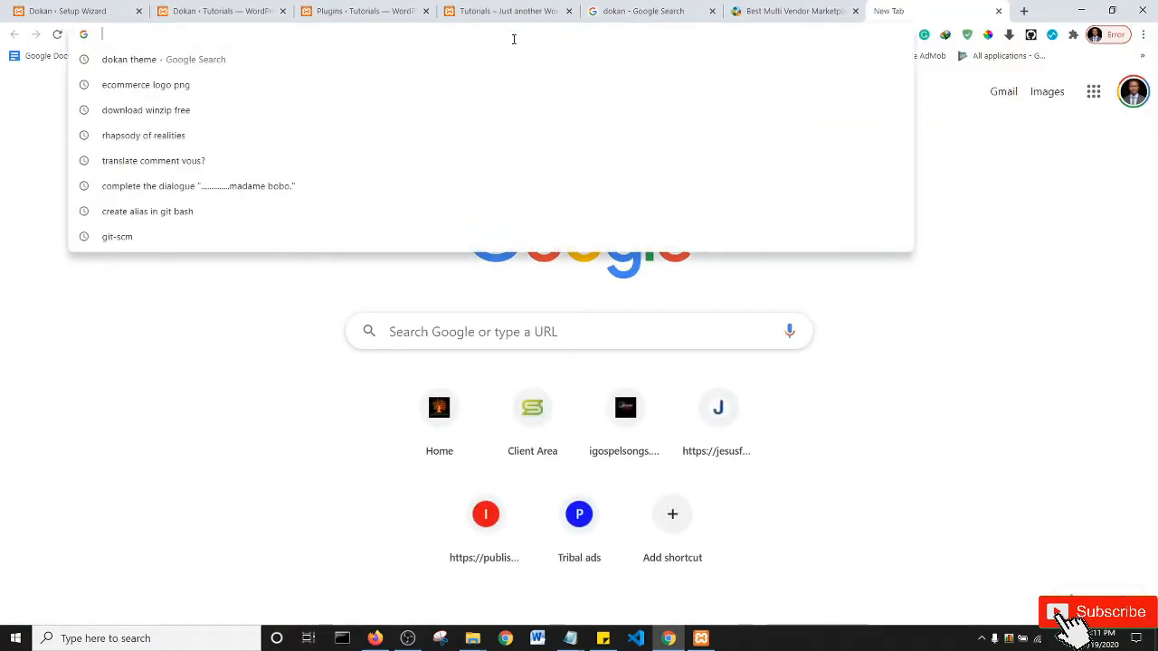
{"action": "type", "text": "dokan co"}
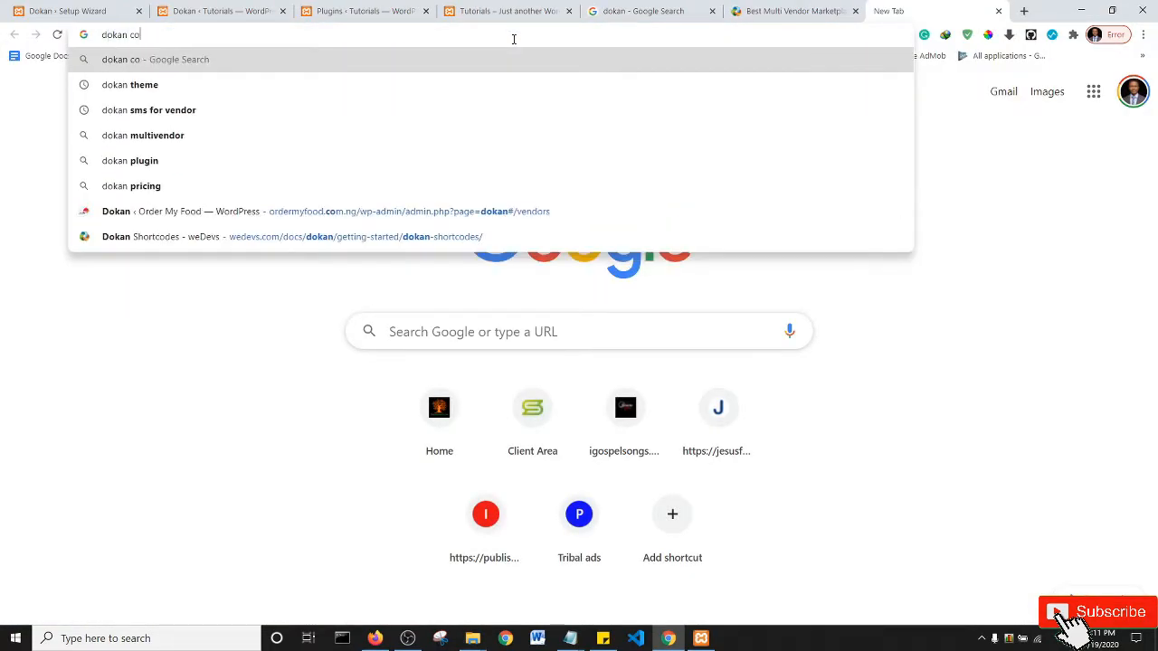
{"action": "type", "text": "mpati"}
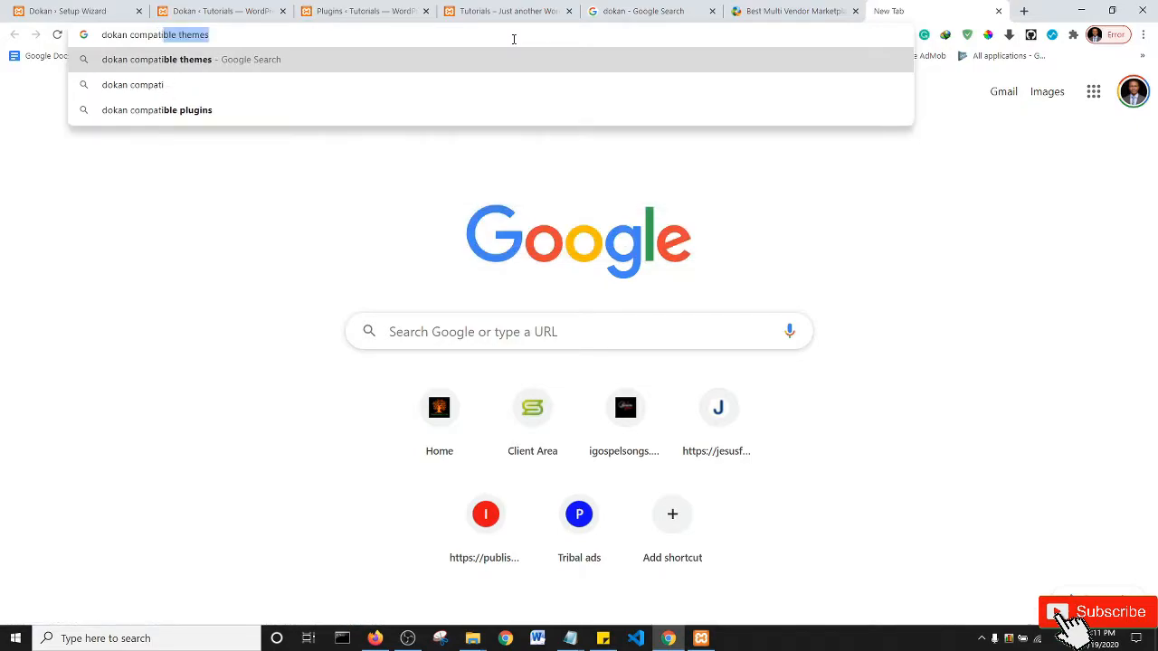
{"action": "key", "text": "Return"}
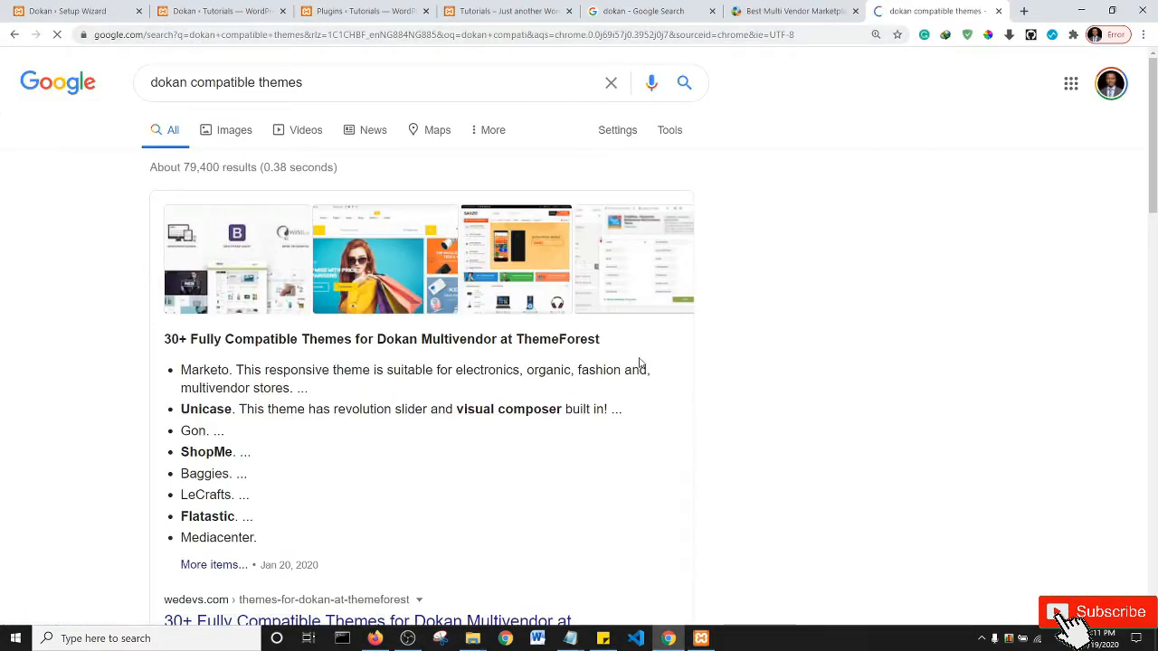
{"action": "scroll", "coordinate": [624, 360], "scroll_direction": "down", "scroll_amount": 2}
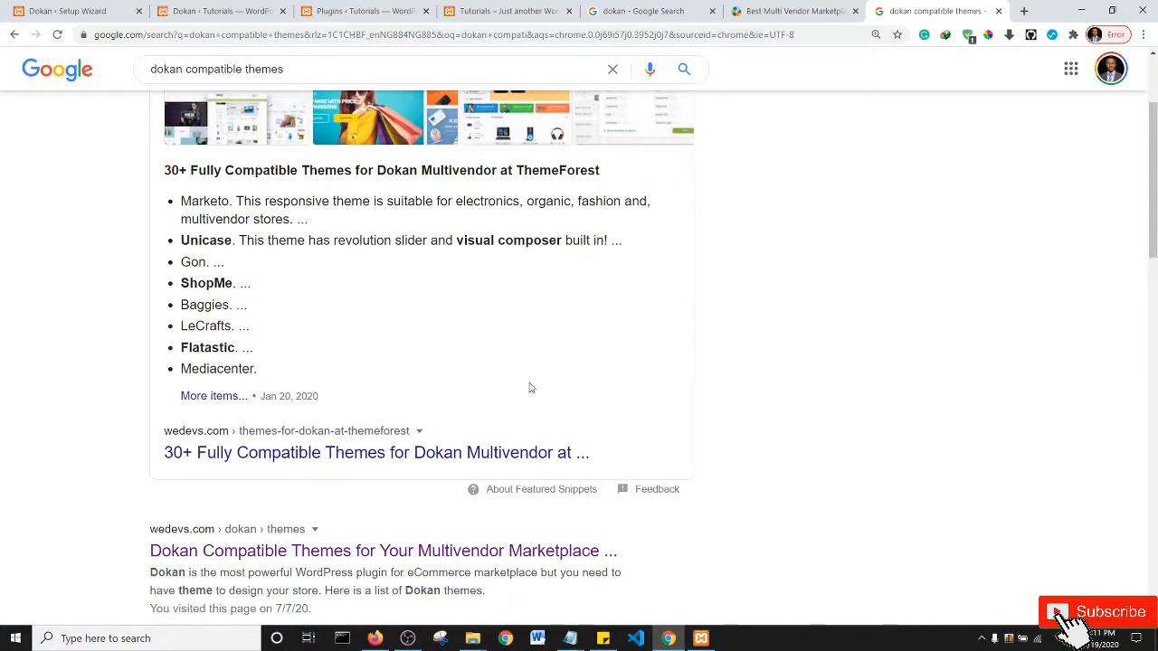
- Open the '30+ Fully Compatible Themes' article and scroll down to entry 12, Electro
{"action": "middle_click", "coordinate": [245, 454]}
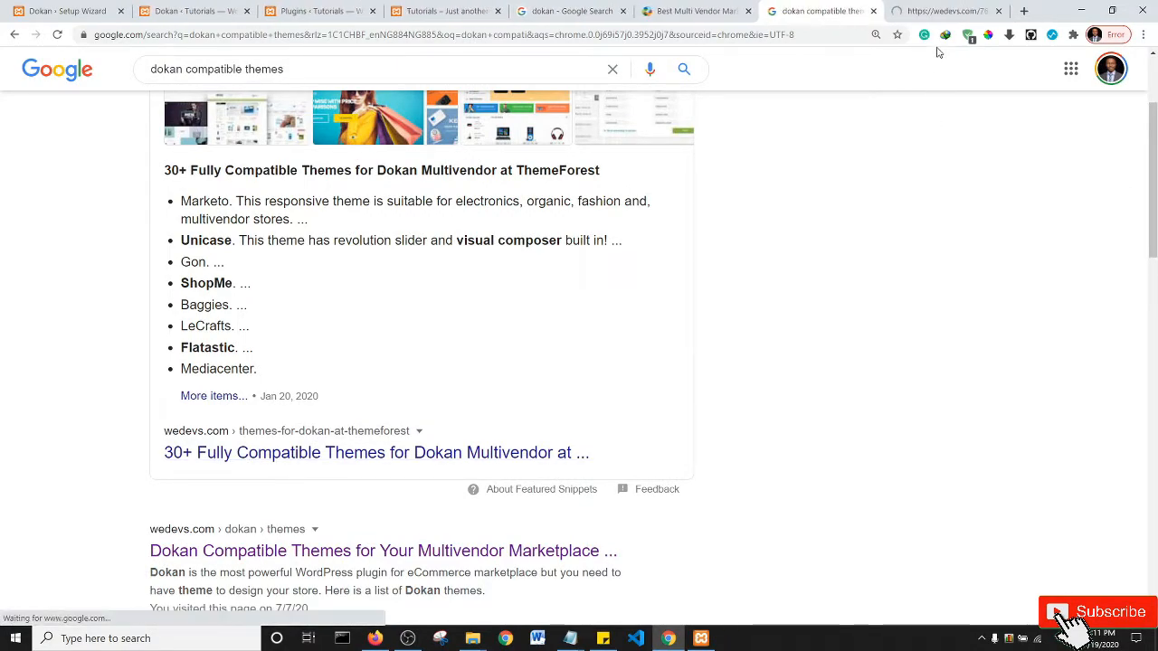
{"action": "left_click", "coordinate": [942, 10]}
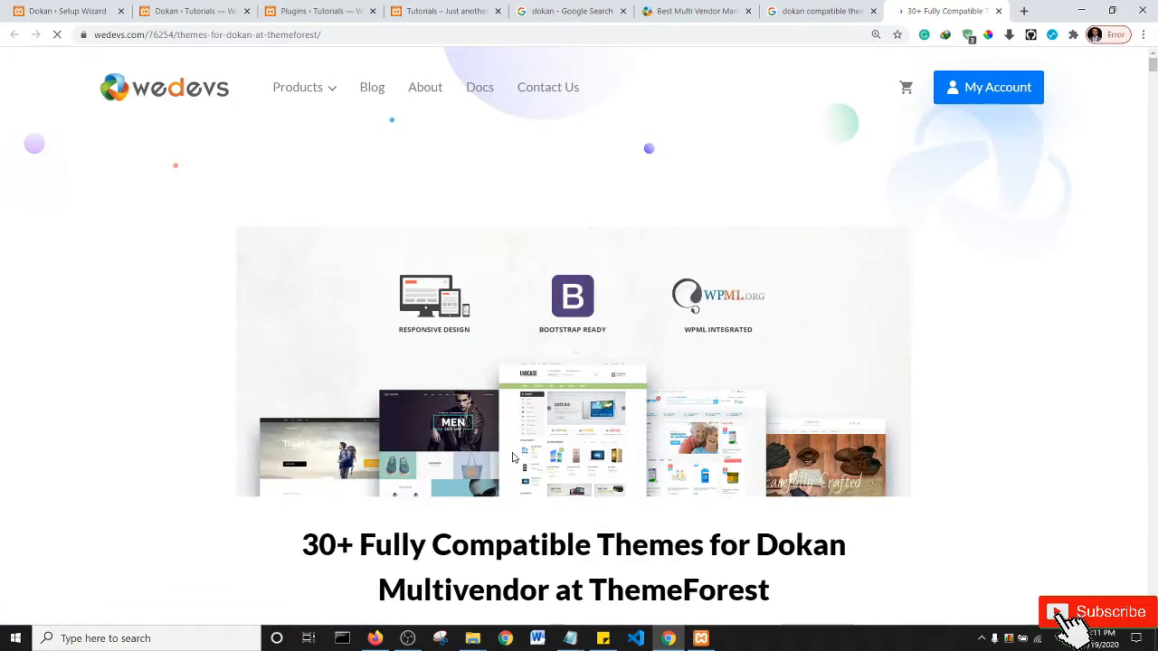
{"action": "scroll", "coordinate": [586, 367], "scroll_direction": "down", "scroll_amount": 4}
{"action": "scroll", "coordinate": [586, 367], "scroll_direction": "down", "scroll_amount": 4}
{"action": "scroll", "coordinate": [545, 310], "scroll_direction": "down", "scroll_amount": 4}
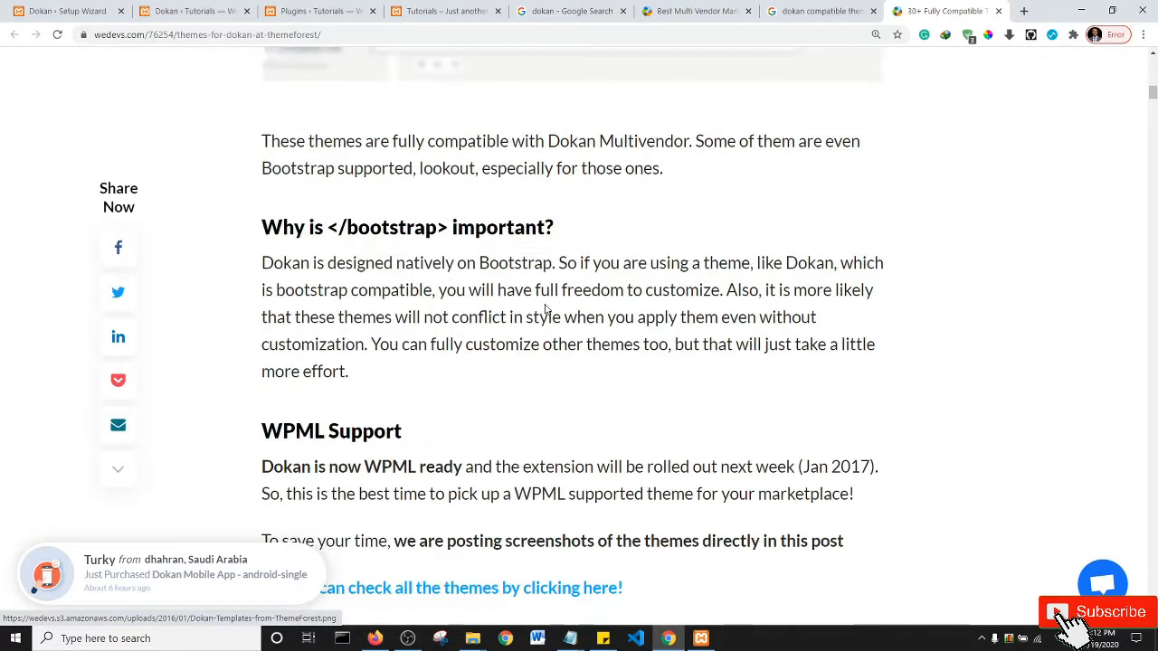
{"action": "scroll", "coordinate": [546, 311], "scroll_direction": "down", "scroll_amount": 8}
{"action": "scroll", "coordinate": [314, 331], "scroll_direction": "up", "scroll_amount": 4}
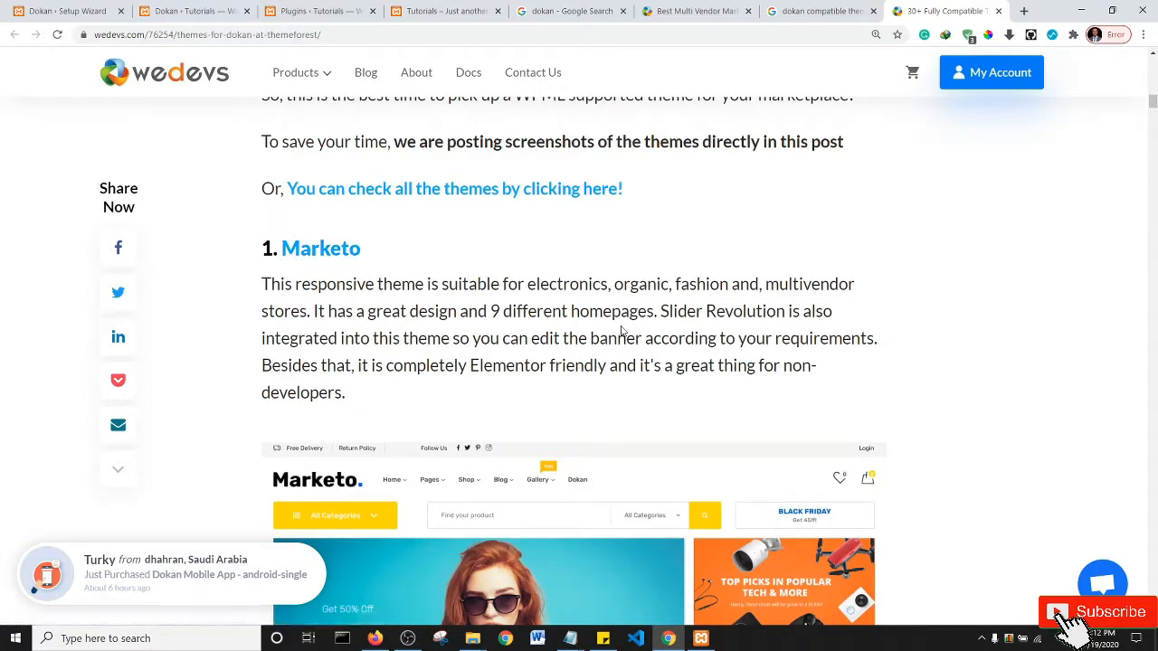
{"action": "scroll", "coordinate": [525, 348], "scroll_direction": "down", "scroll_amount": 4}
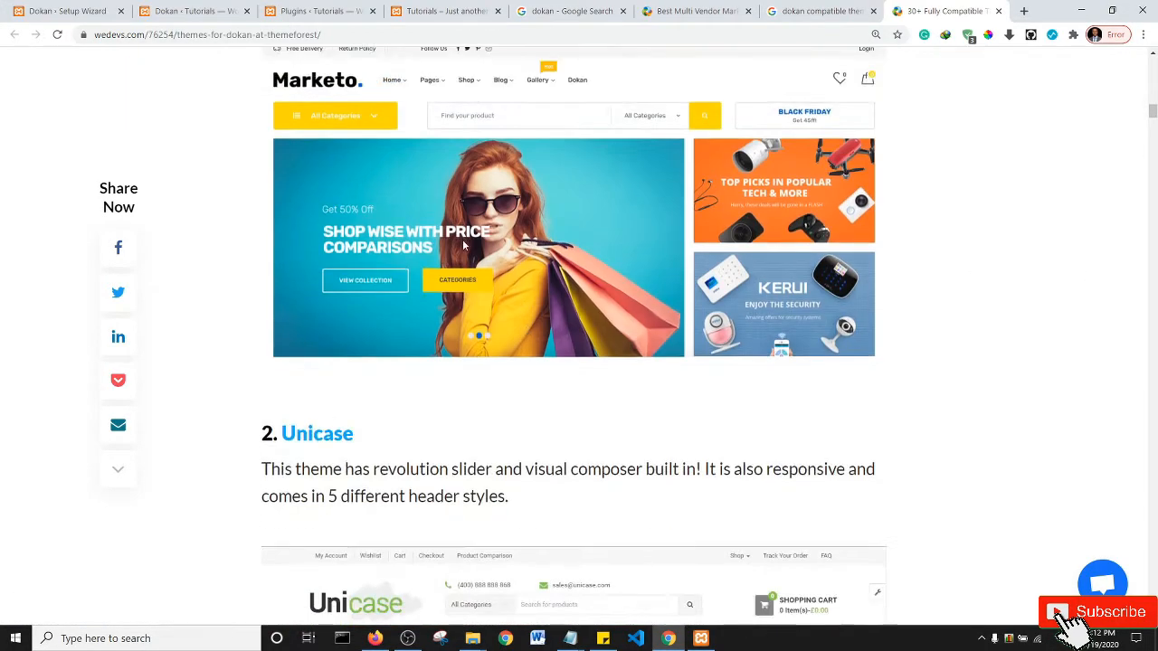
{"action": "scroll", "coordinate": [608, 228], "scroll_direction": "up", "scroll_amount": 4}
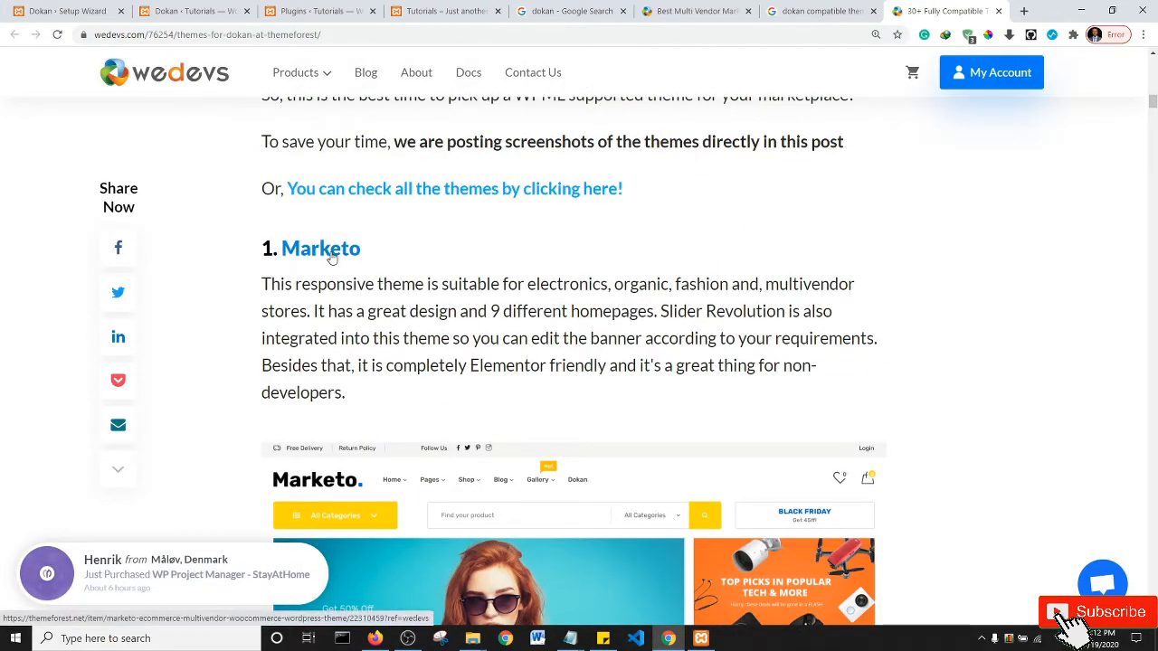
{"action": "scroll", "coordinate": [406, 254], "scroll_direction": "down", "scroll_amount": 4}
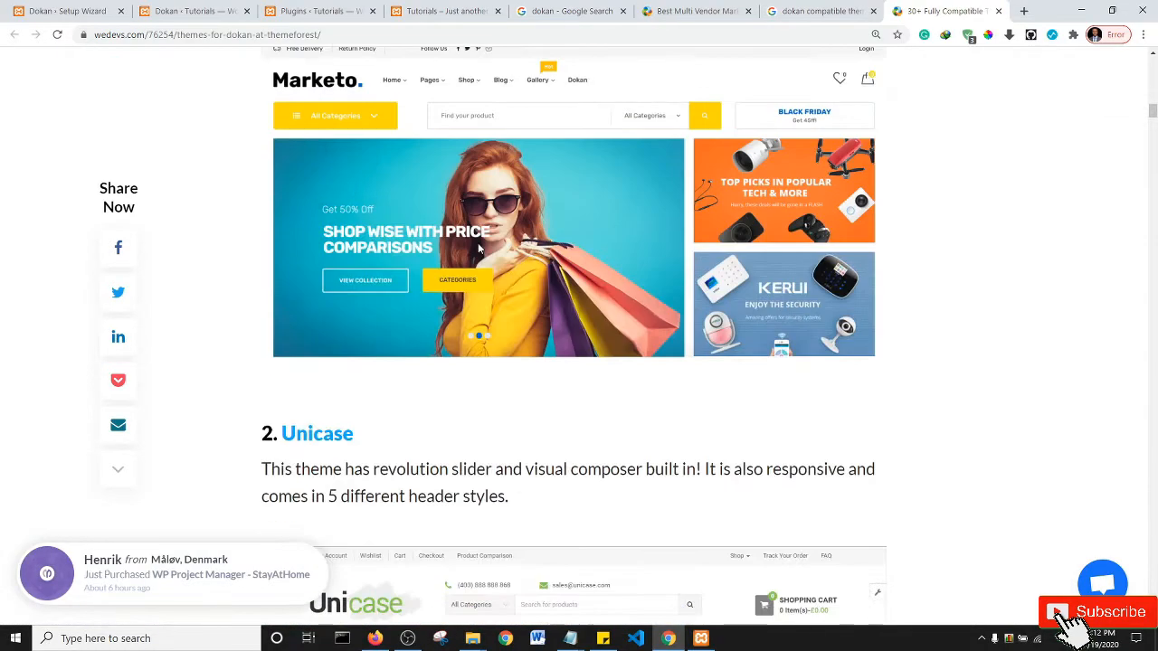
{"action": "scroll", "coordinate": [592, 249], "scroll_direction": "down", "scroll_amount": 4}
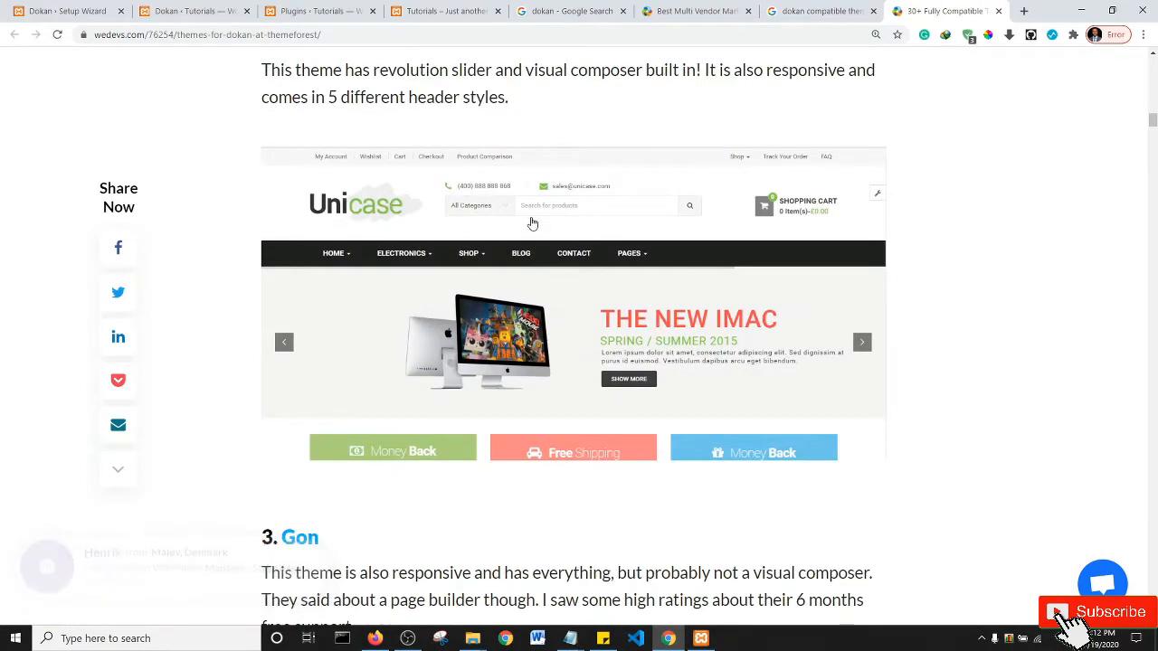
{"action": "scroll", "coordinate": [530, 222], "scroll_direction": "down", "scroll_amount": 4}
{"action": "scroll", "coordinate": [321, 161], "scroll_direction": "down", "scroll_amount": 2}
{"action": "scroll", "coordinate": [522, 203], "scroll_direction": "down", "scroll_amount": 15}
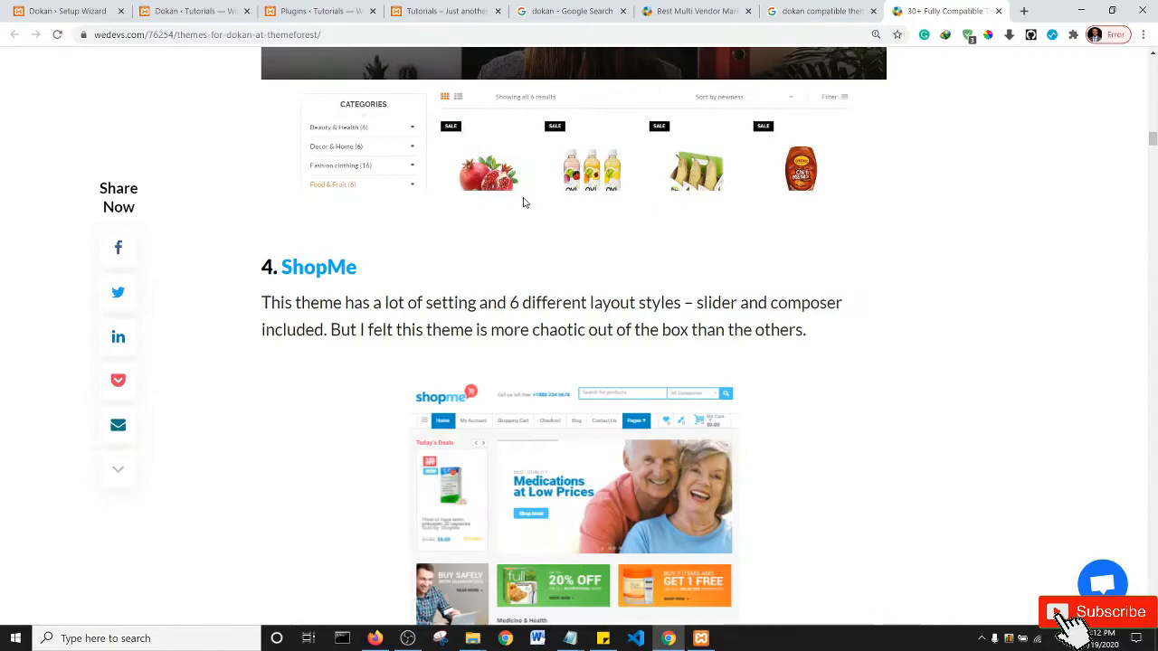
{"action": "scroll", "coordinate": [522, 205], "scroll_direction": "down", "scroll_amount": 4}
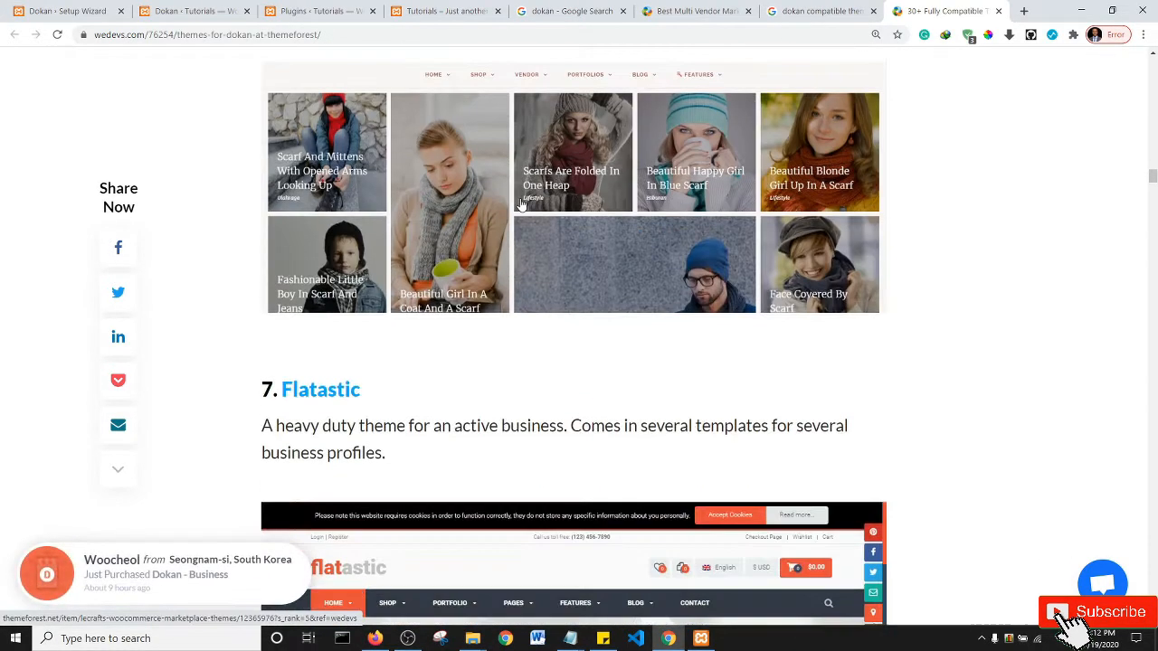
{"action": "scroll", "coordinate": [521, 205], "scroll_direction": "down", "scroll_amount": 4}
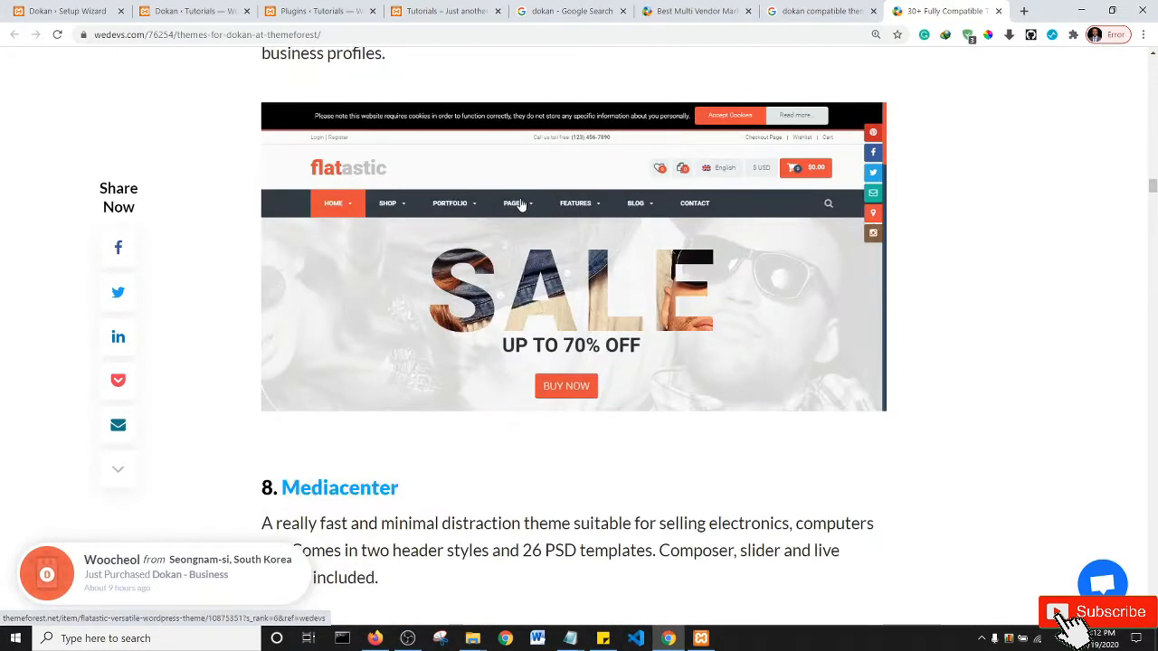
{"action": "scroll", "coordinate": [520, 204], "scroll_direction": "down", "scroll_amount": 4}
{"action": "scroll", "coordinate": [520, 204], "scroll_direction": "down", "scroll_amount": 4}
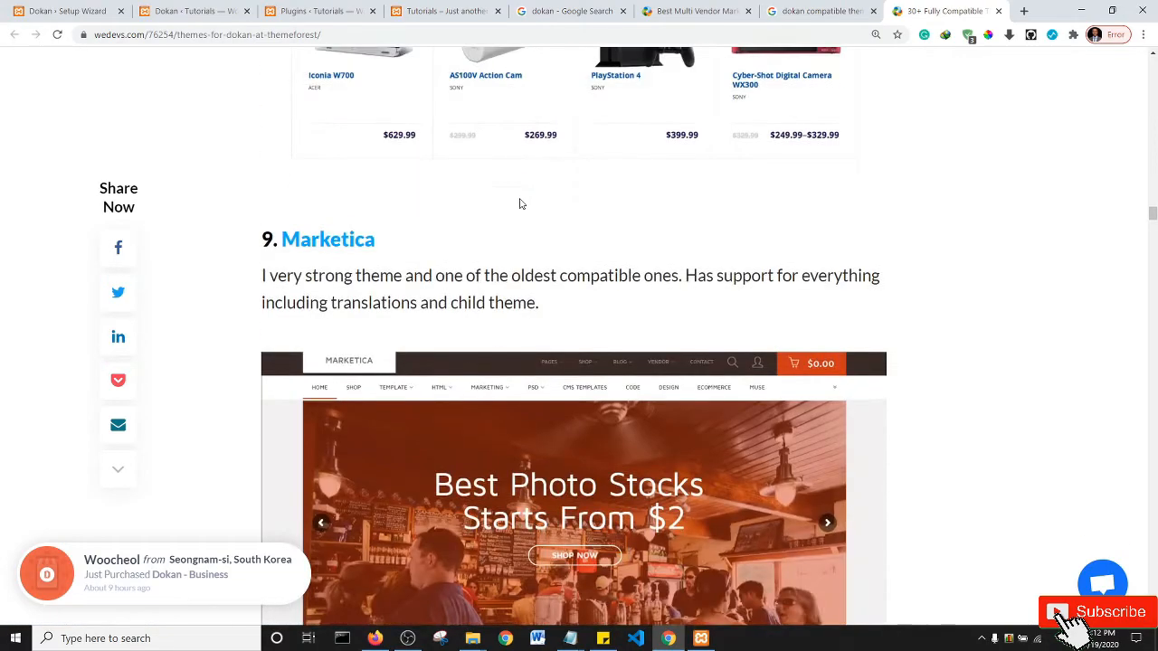
{"action": "scroll", "coordinate": [519, 201], "scroll_direction": "down", "scroll_amount": 4}
{"action": "scroll", "coordinate": [551, 269], "scroll_direction": "down", "scroll_amount": 8}
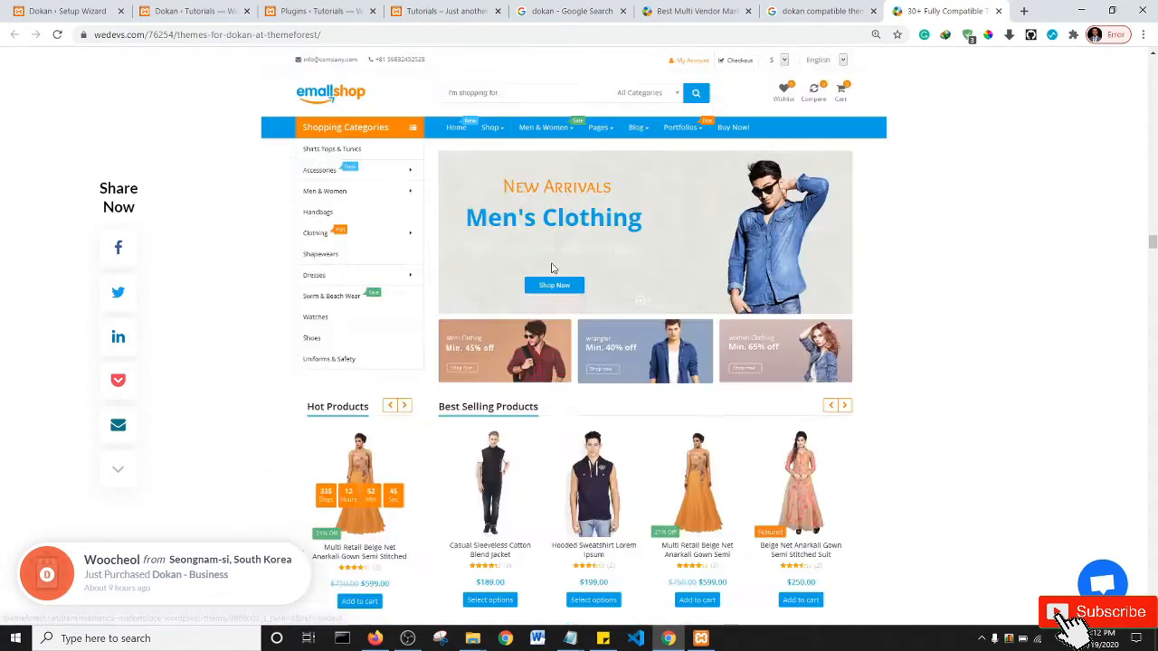
{"action": "scroll", "coordinate": [553, 271], "scroll_direction": "down", "scroll_amount": 12}
{"action": "scroll", "coordinate": [558, 283], "scroll_direction": "down", "scroll_amount": 8}
{"action": "scroll", "coordinate": [558, 284], "scroll_direction": "up", "scroll_amount": 4}
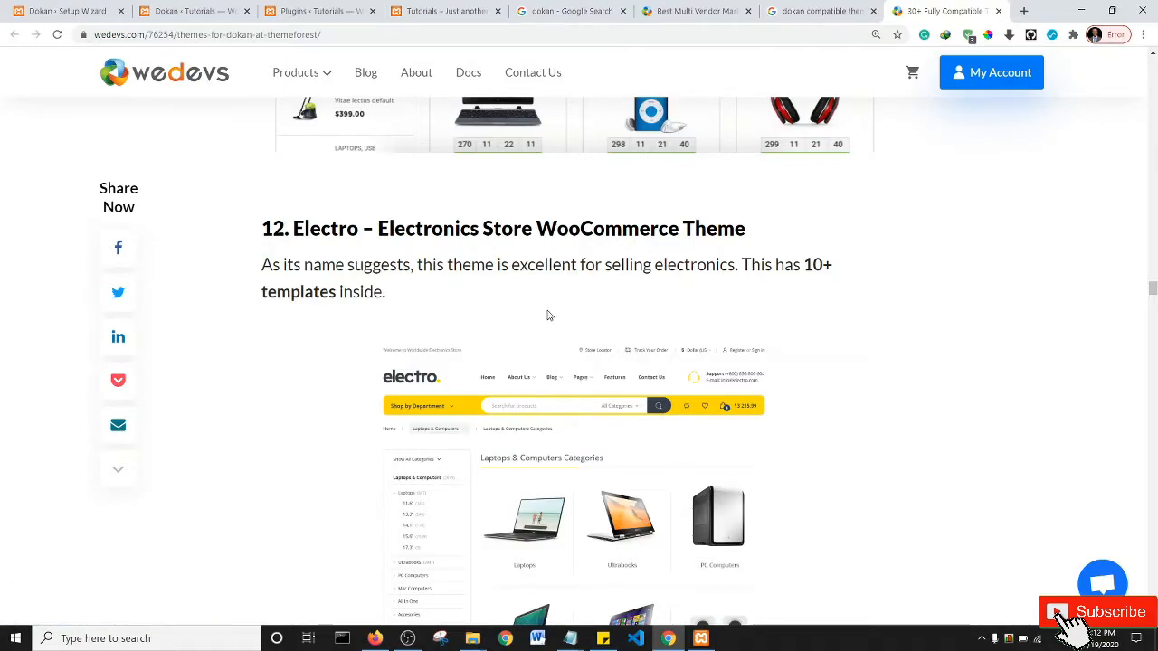
{"action": "scroll", "coordinate": [547, 315], "scroll_direction": "down", "scroll_amount": 12}
{"action": "scroll", "coordinate": [548, 315], "scroll_direction": "down", "scroll_amount": 4}
{"action": "scroll", "coordinate": [546, 313], "scroll_direction": "up", "scroll_amount": 12}
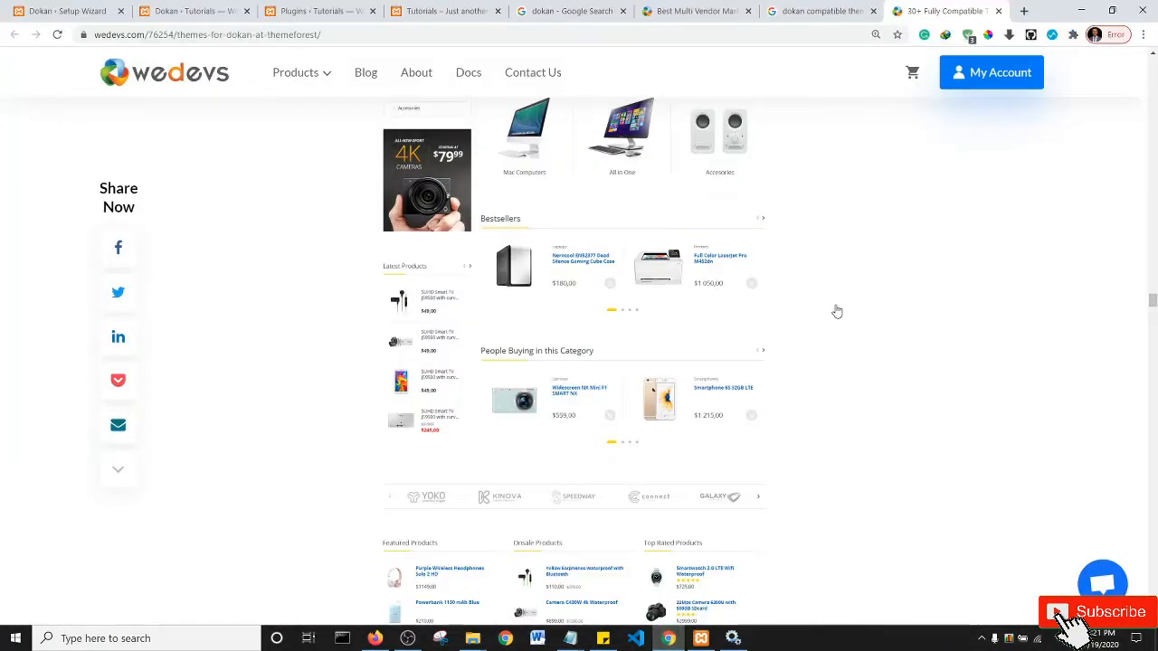
- Search Google for 'electro theme' in a fresh tab
{"action": "left_click", "coordinate": [1023, 11]}
{"action": "left_click", "coordinate": [585, 33]}
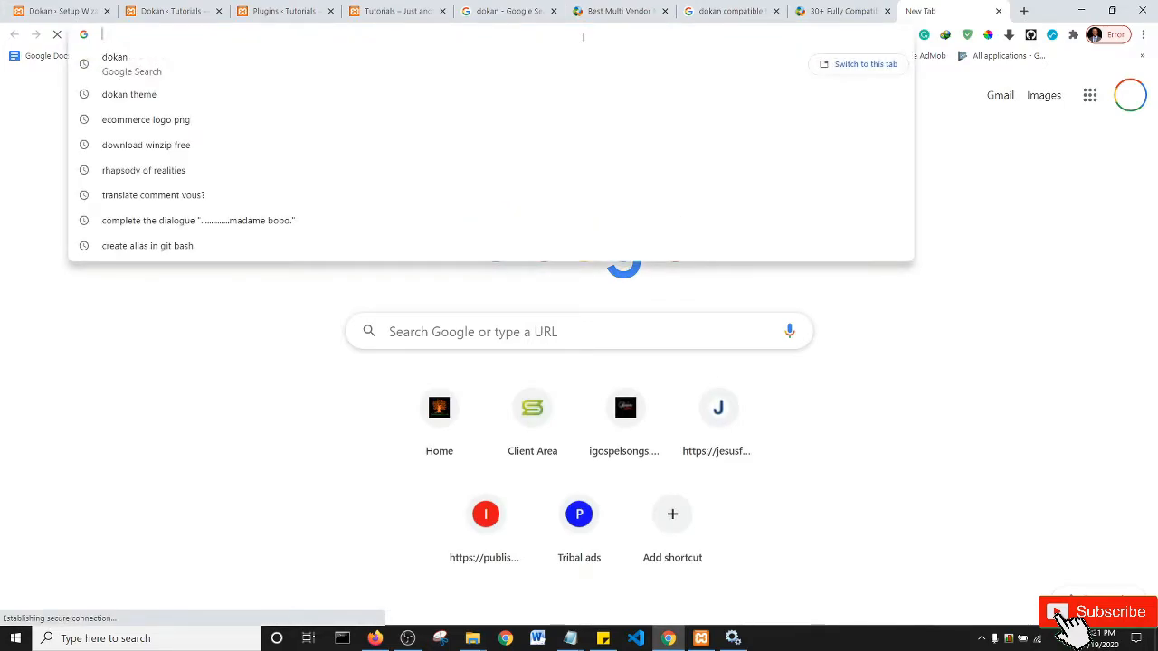
{"action": "type", "text": "elect"}
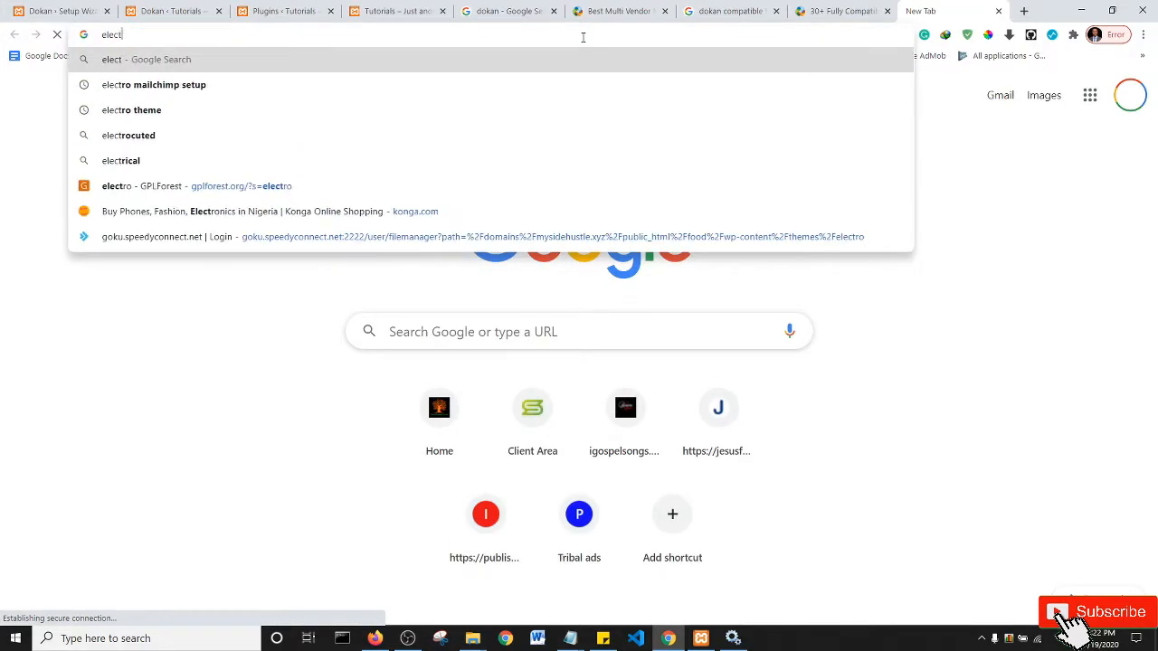
{"action": "type", "text": "ro the"}
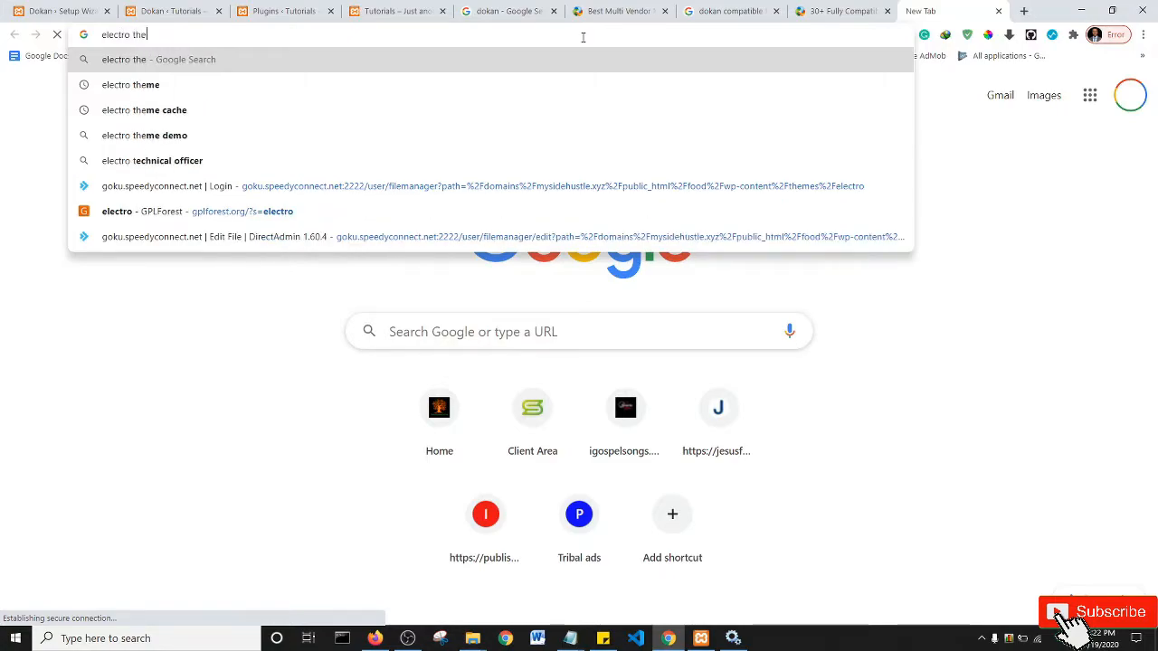
{"action": "key", "text": "Down"}
{"action": "key", "text": "Return"}
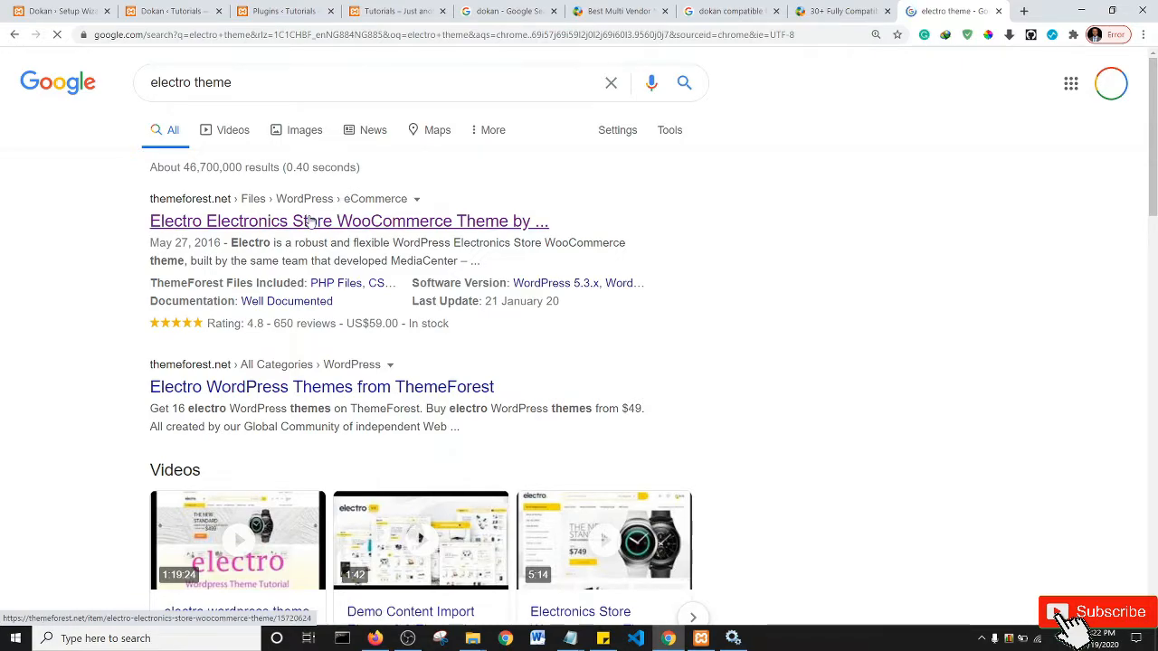
- Open the Electro ThemeForest result in its own tab and look over the product page
{"action": "left_click", "coordinate": [309, 222], "text": "ctrl"}
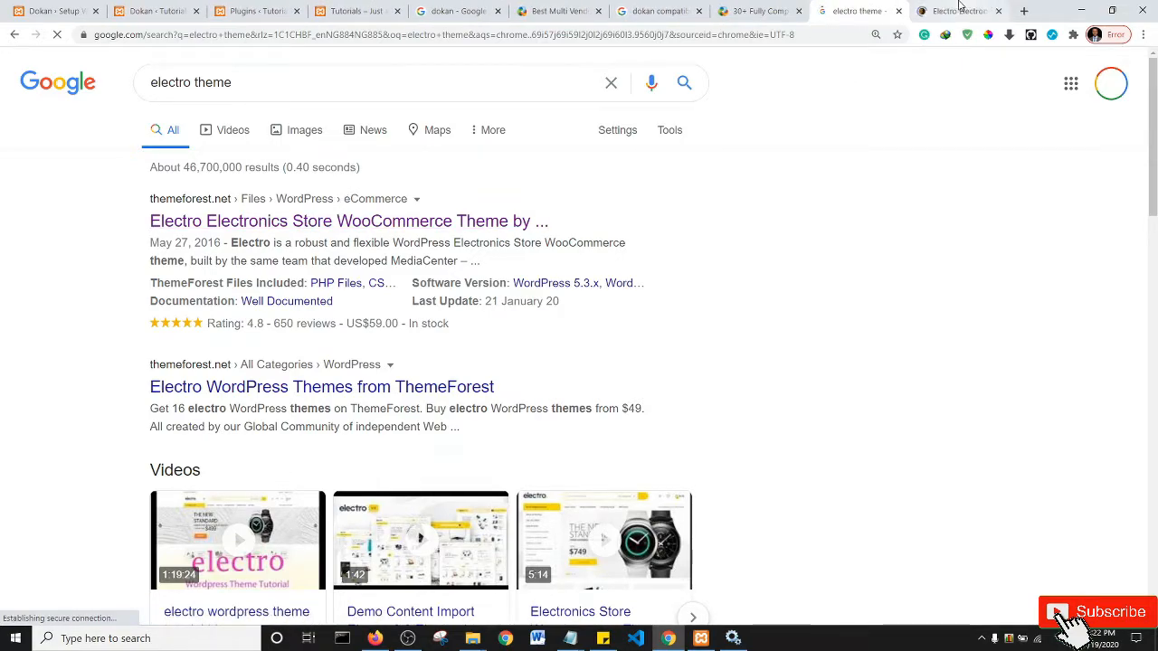
{"action": "left_click", "coordinate": [959, 11]}
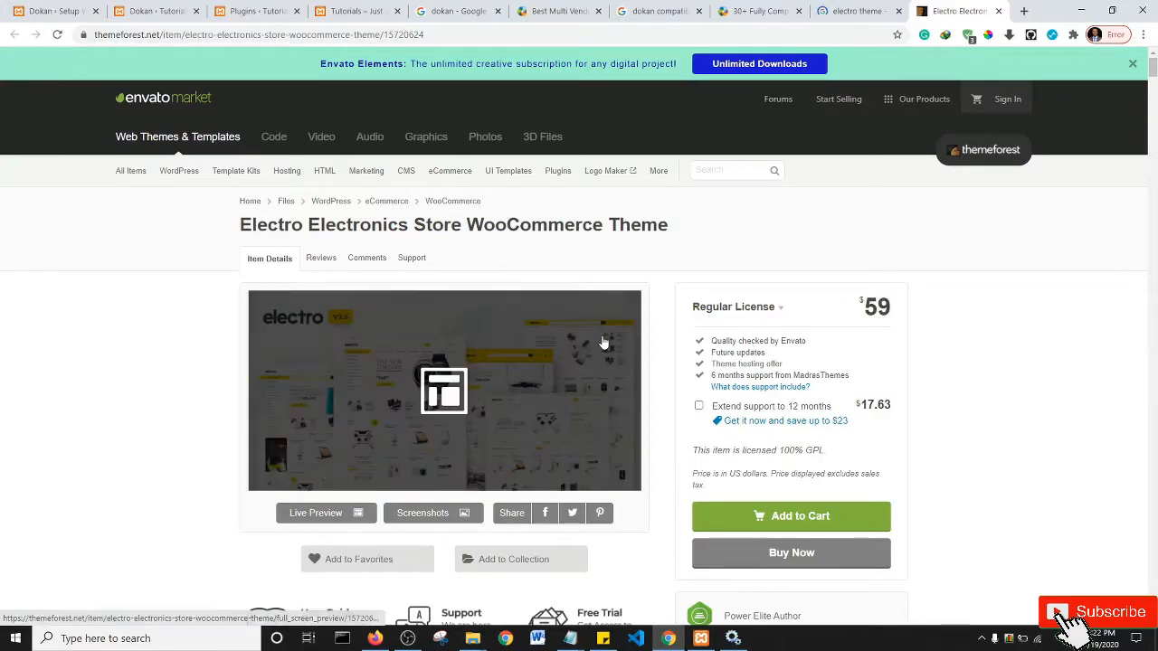
{"action": "scroll", "coordinate": [578, 353], "scroll_direction": "down", "scroll_amount": 4}
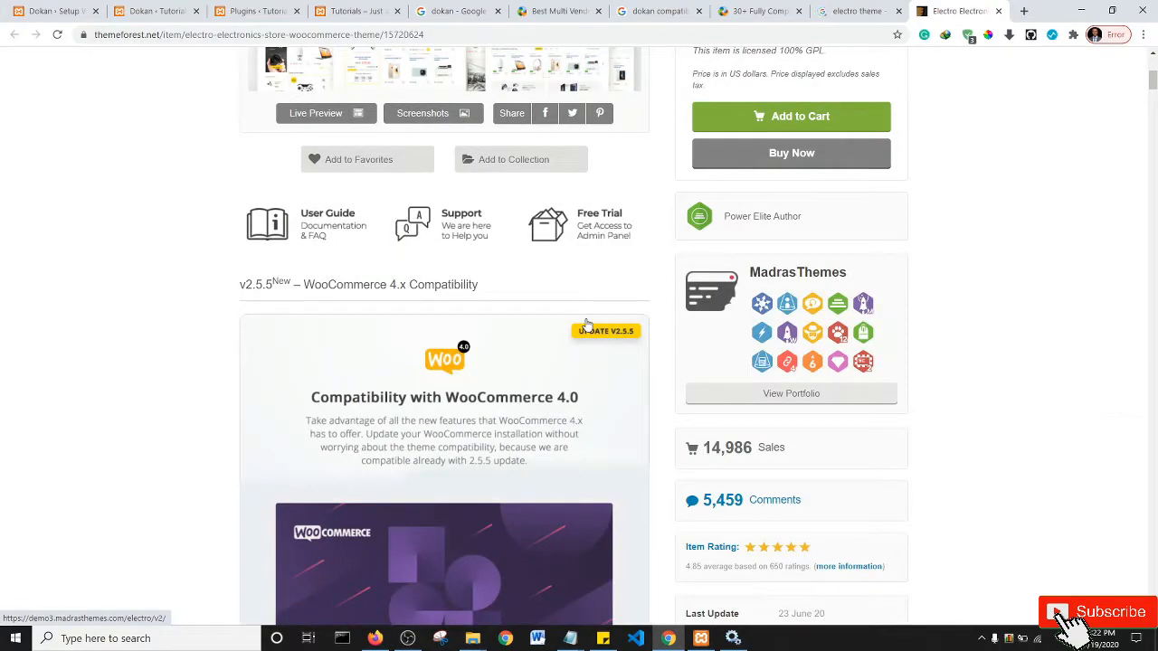
{"action": "scroll", "coordinate": [588, 323], "scroll_direction": "down", "scroll_amount": 4}
{"action": "scroll", "coordinate": [714, 329], "scroll_direction": "up", "scroll_amount": 10}
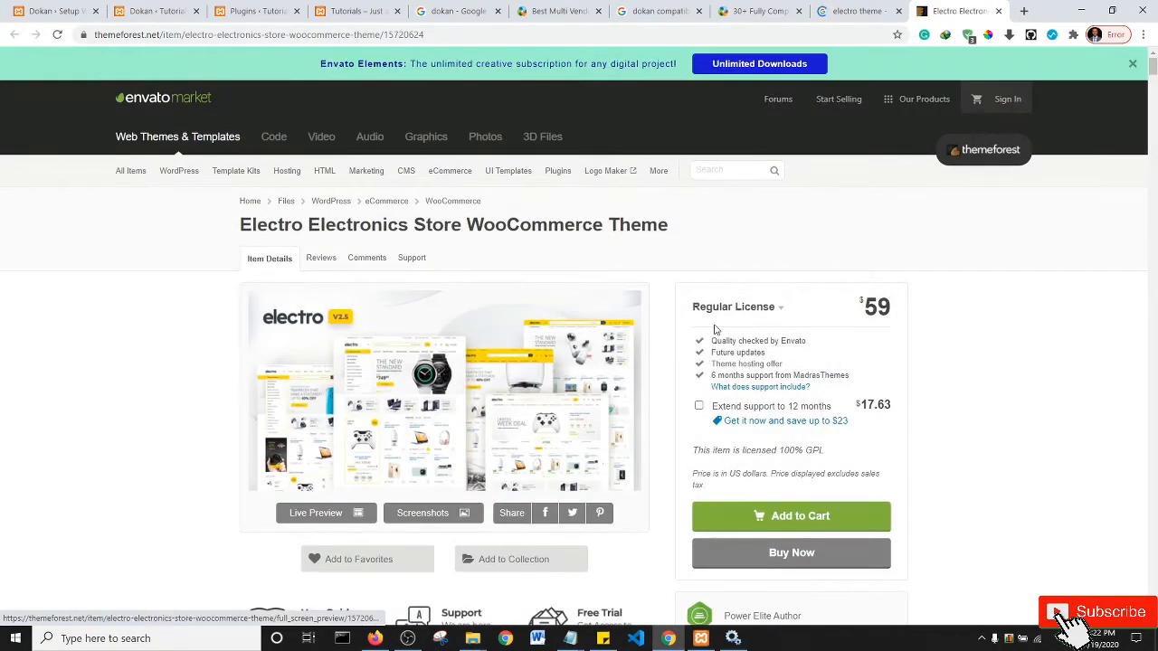
- Go back to the weDevs themes article and scroll on to entry 14, Ekora
{"action": "left_click", "coordinate": [760, 11]}
{"action": "scroll", "coordinate": [568, 284], "scroll_direction": "down", "scroll_amount": 14}
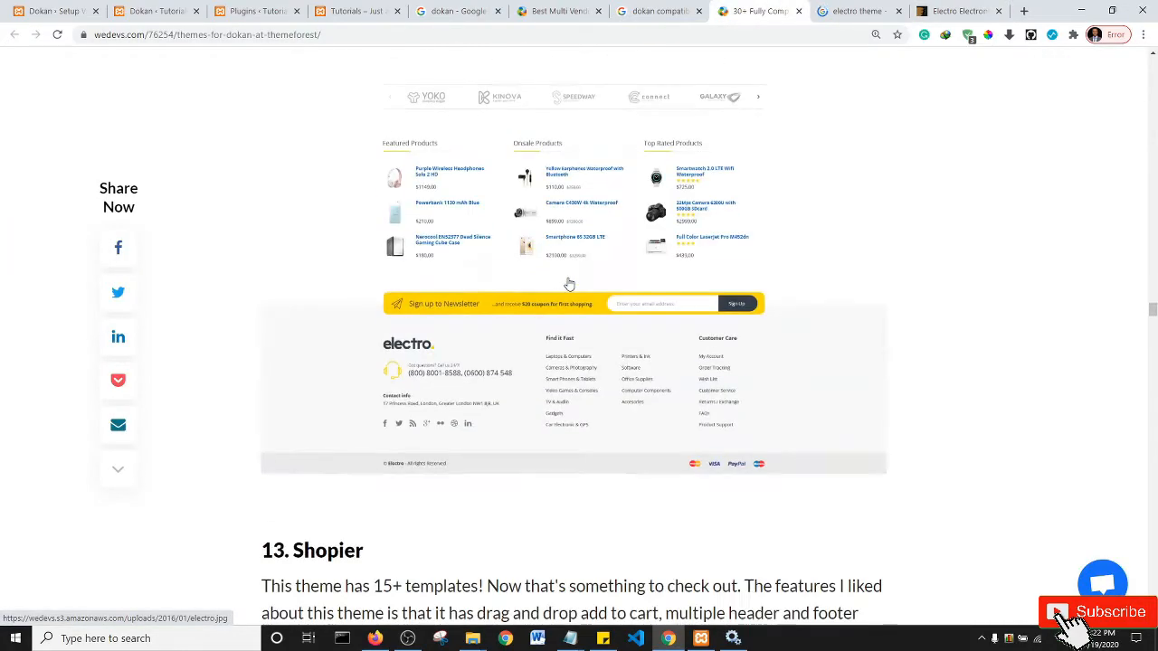
{"action": "scroll", "coordinate": [568, 283], "scroll_direction": "down", "scroll_amount": 9}
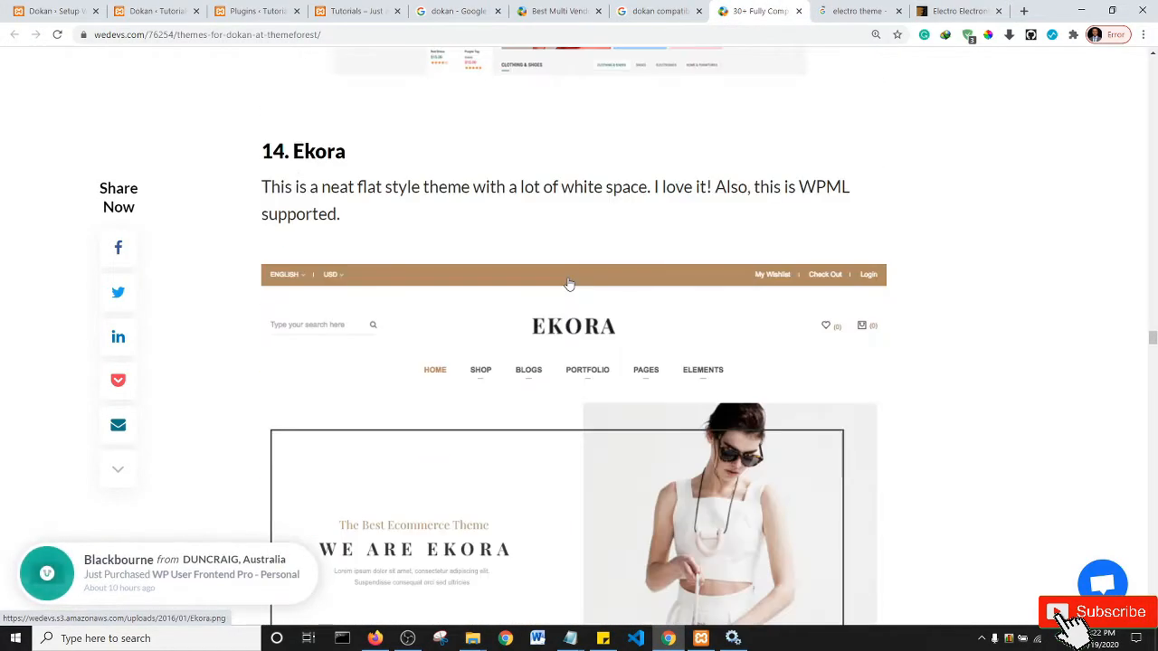
{"action": "scroll", "coordinate": [568, 284], "scroll_direction": "down", "scroll_amount": 4}
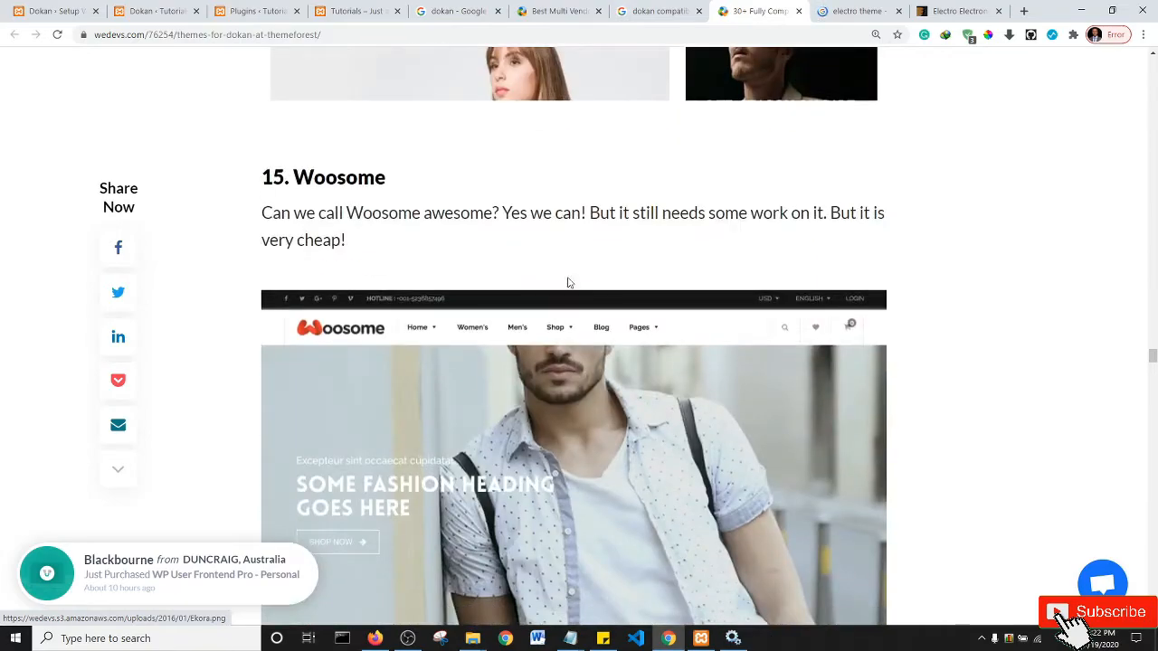
{"action": "scroll", "coordinate": [582, 279], "scroll_direction": "up", "scroll_amount": 7}
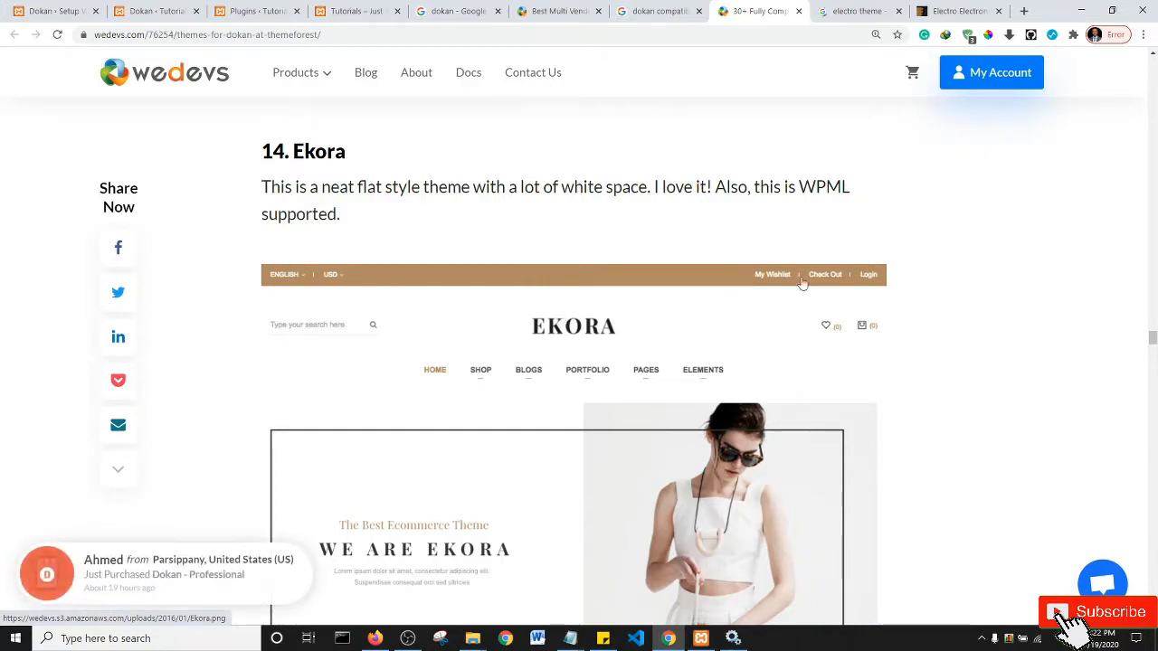
- Activate the Electro Child theme card in Appearance > Themes
{"action": "left_click", "coordinate": [964, 9]}
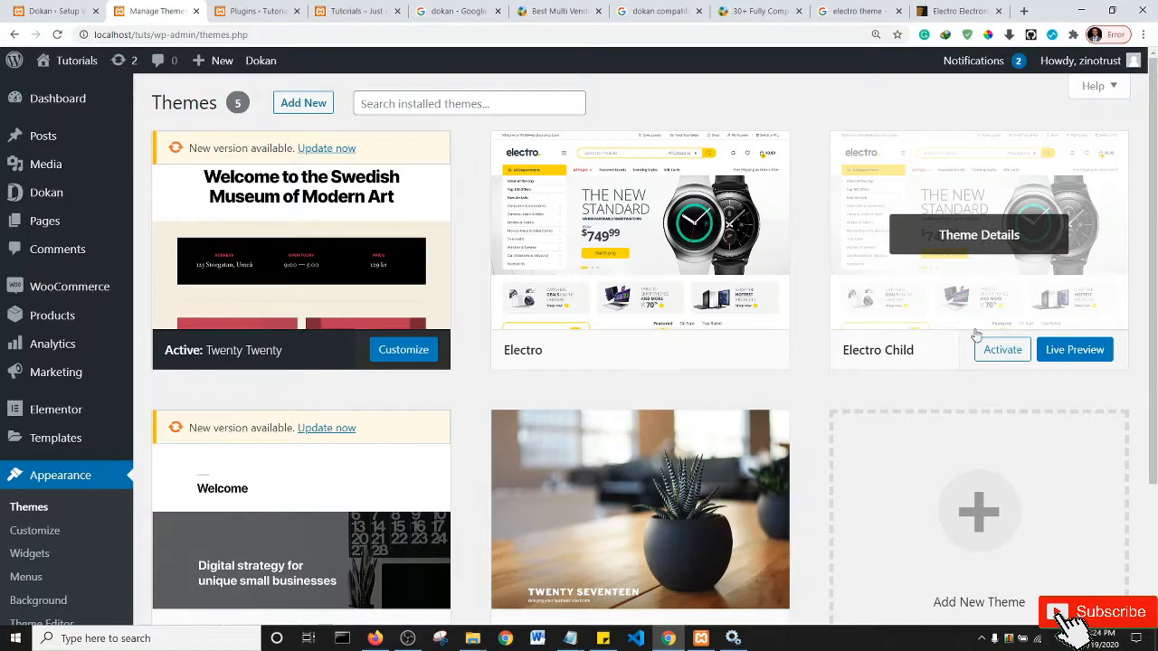
{"action": "left_click", "coordinate": [1002, 350]}
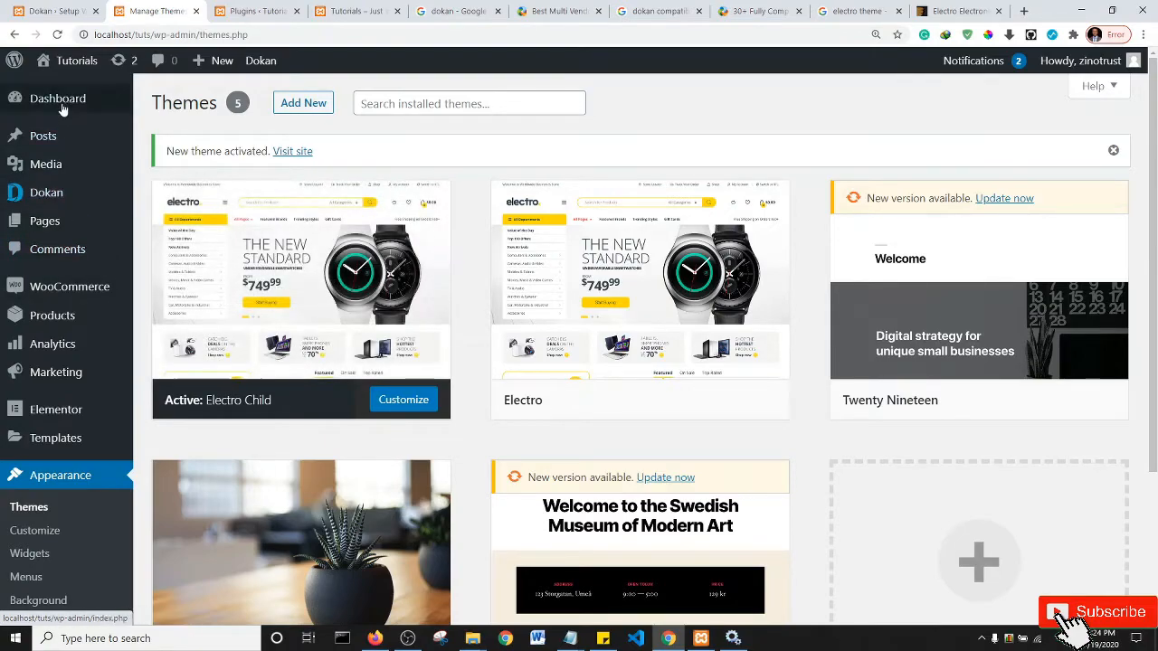
- Close the Electro listing, search, and Dokan research tabs with Ctrl+W
{"action": "mouse_move", "coordinate": [35, 52]}
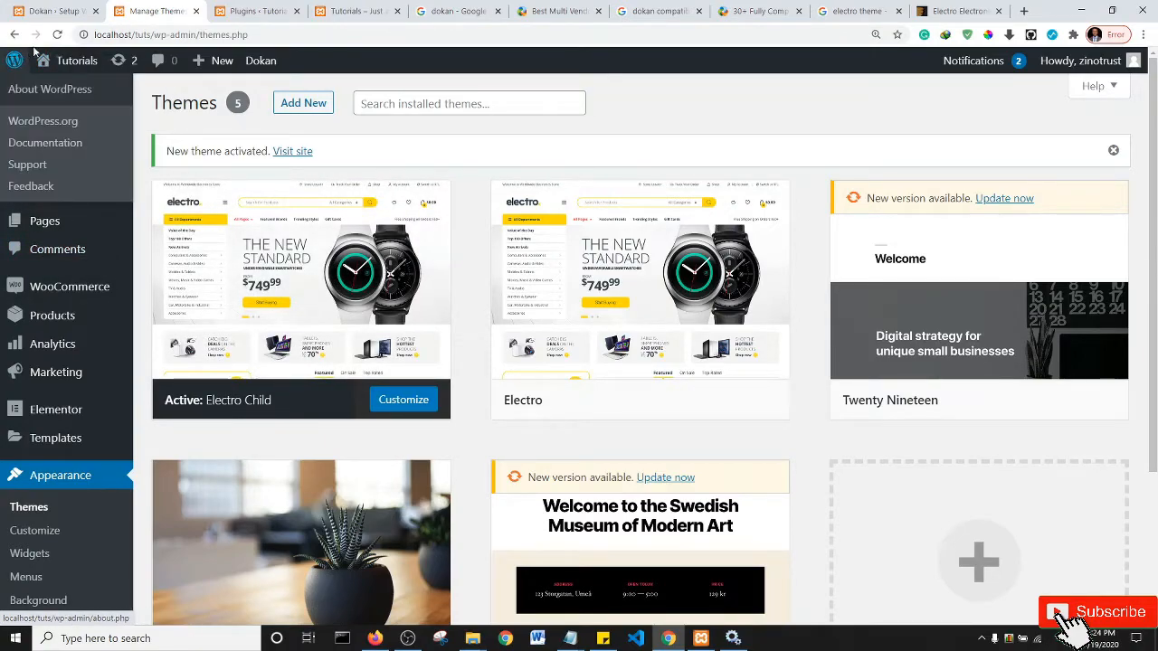
{"action": "left_click", "coordinate": [957, 11]}
{"action": "key", "text": "ctrl+w"}
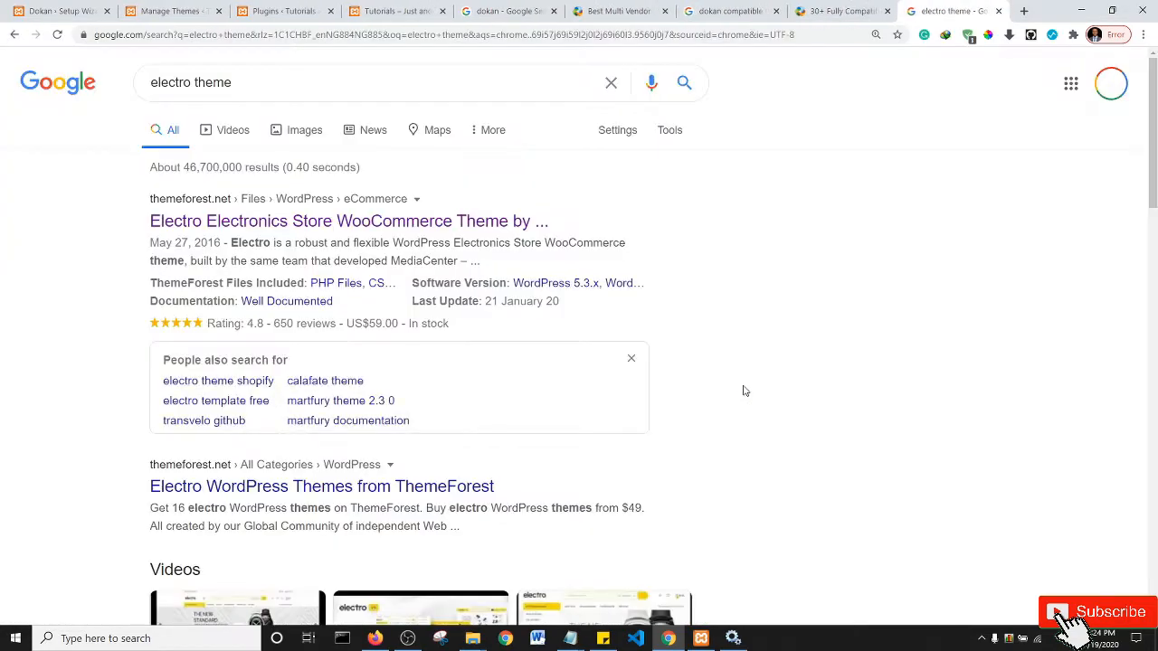
{"action": "key", "text": "ctrl+w"}
{"action": "key", "text": "ctrl+w"}
{"action": "key", "text": "ctrl+w"}
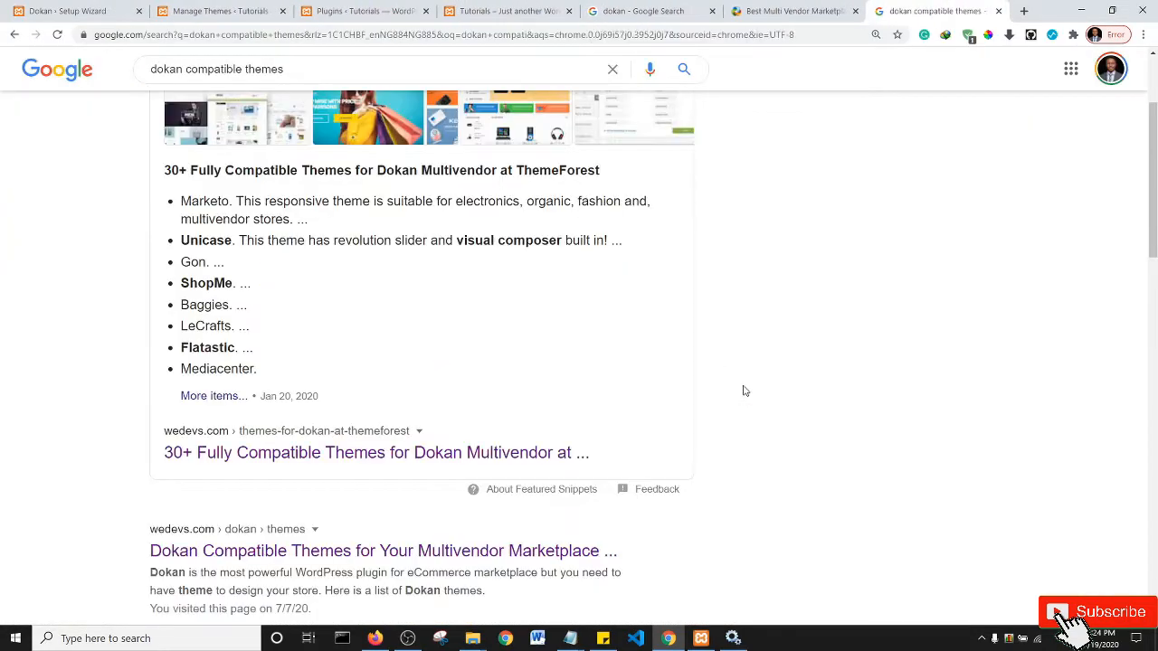
{"action": "key", "text": "ctrl+w"}
{"action": "key", "text": "ctrl+w"}
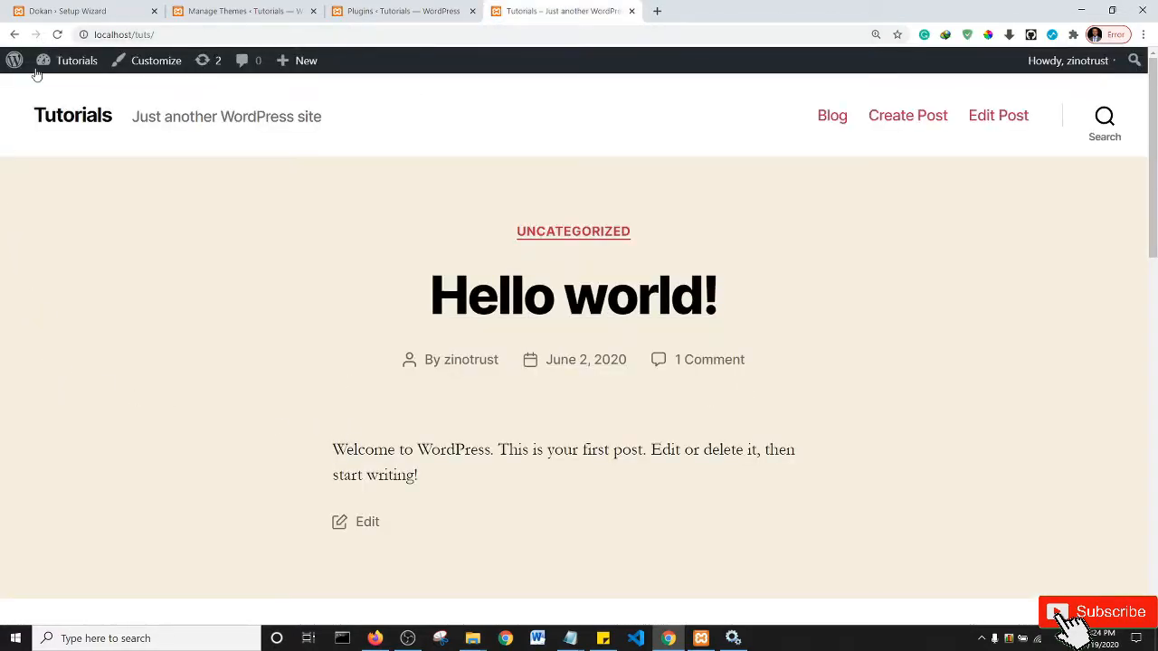
- Visit the site from the admin bar and scroll through the Electro-styled homepage
{"action": "mouse_move", "coordinate": [66, 64]}
{"action": "left_click", "coordinate": [65, 117]}
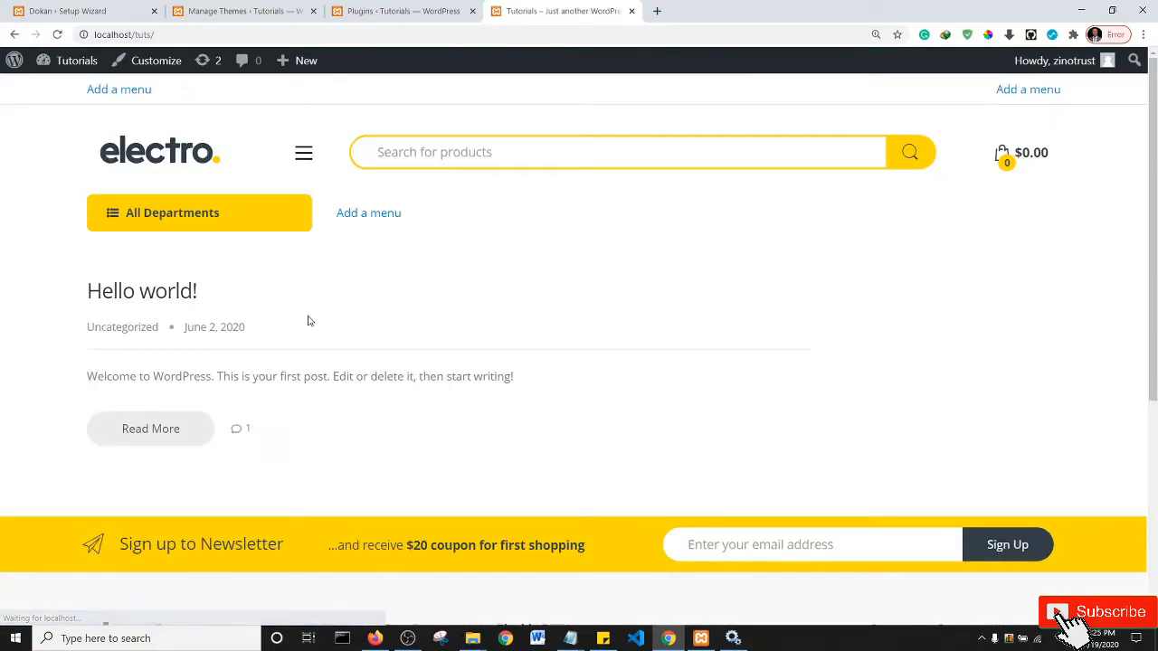
{"action": "scroll", "coordinate": [546, 371], "scroll_direction": "down", "scroll_amount": 5}
{"action": "scroll", "coordinate": [546, 371], "scroll_direction": "up", "scroll_amount": 5}
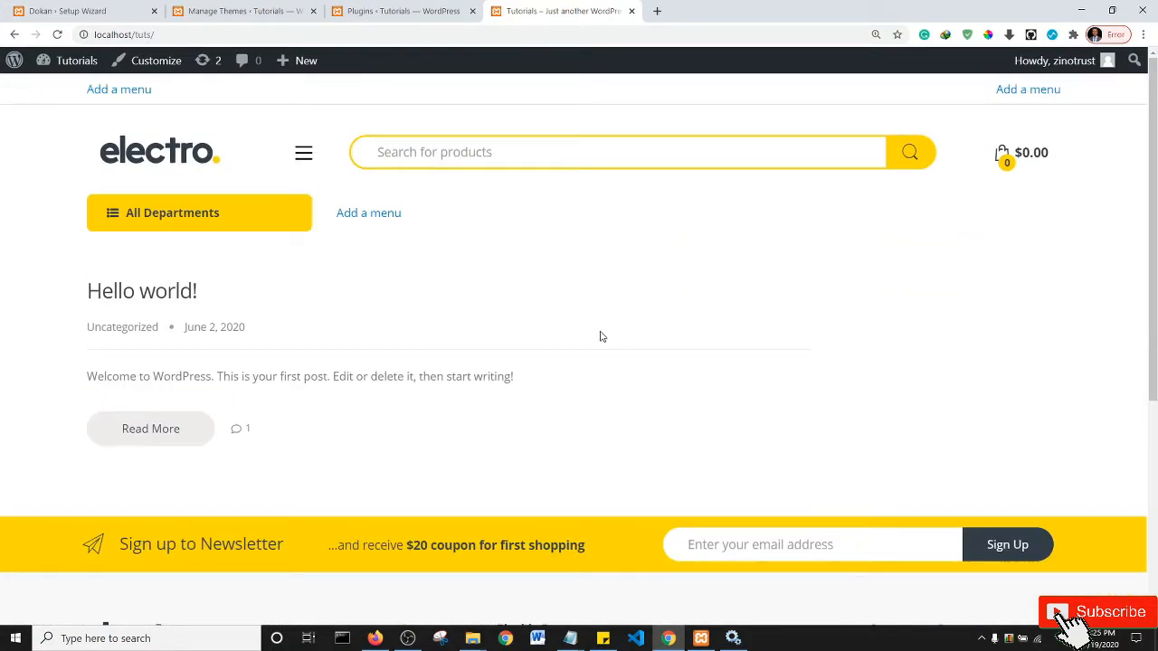
{"action": "scroll", "coordinate": [584, 314], "scroll_direction": "down", "scroll_amount": 4}
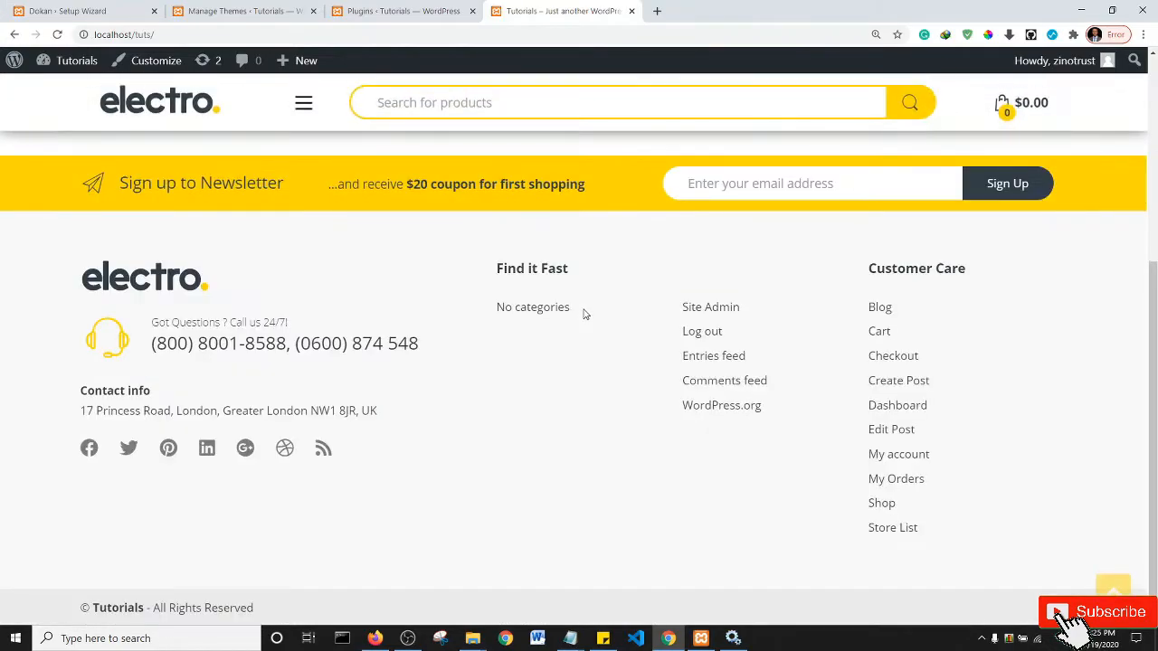
{"action": "scroll", "coordinate": [584, 314], "scroll_direction": "up", "scroll_amount": 4}
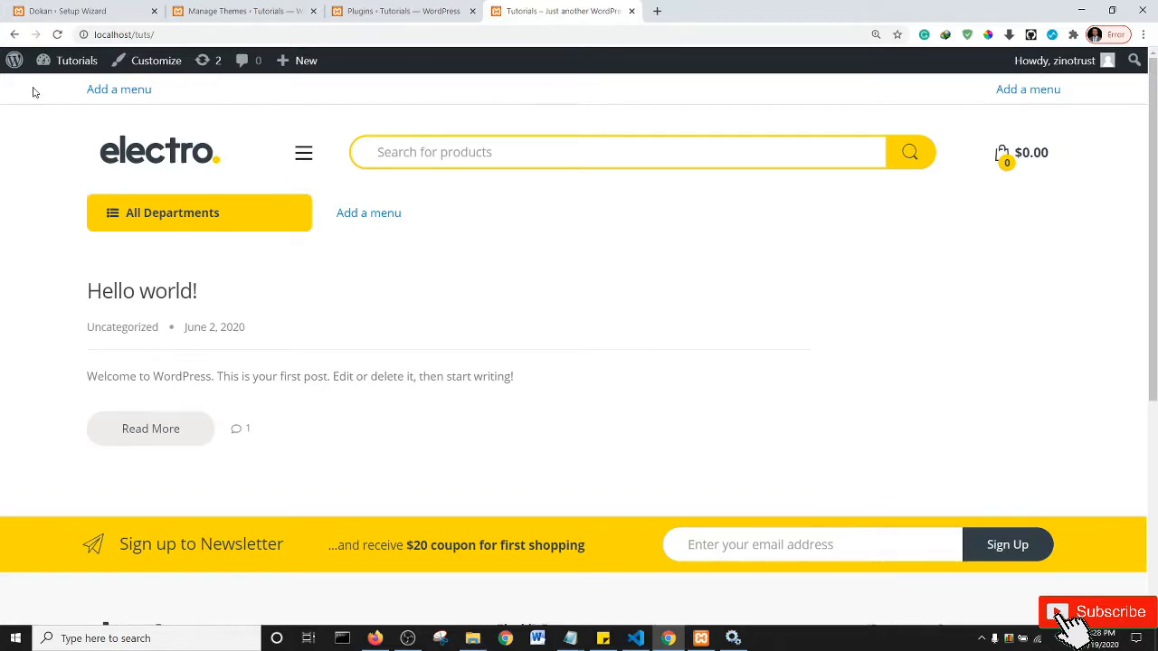
- Return to the Manage Themes tab, then minimize Chrome to show the desktop
{"action": "left_click", "coordinate": [75, 8]}
{"action": "left_click", "coordinate": [240, 7]}
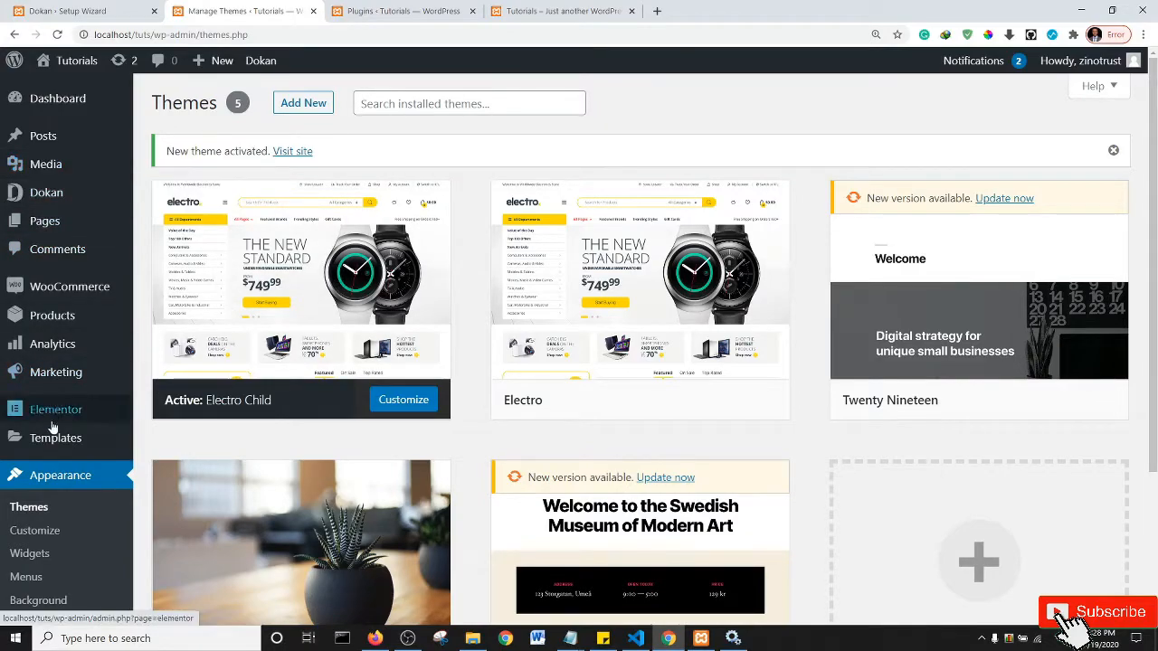
{"action": "mouse_move", "coordinate": [78, 371]}
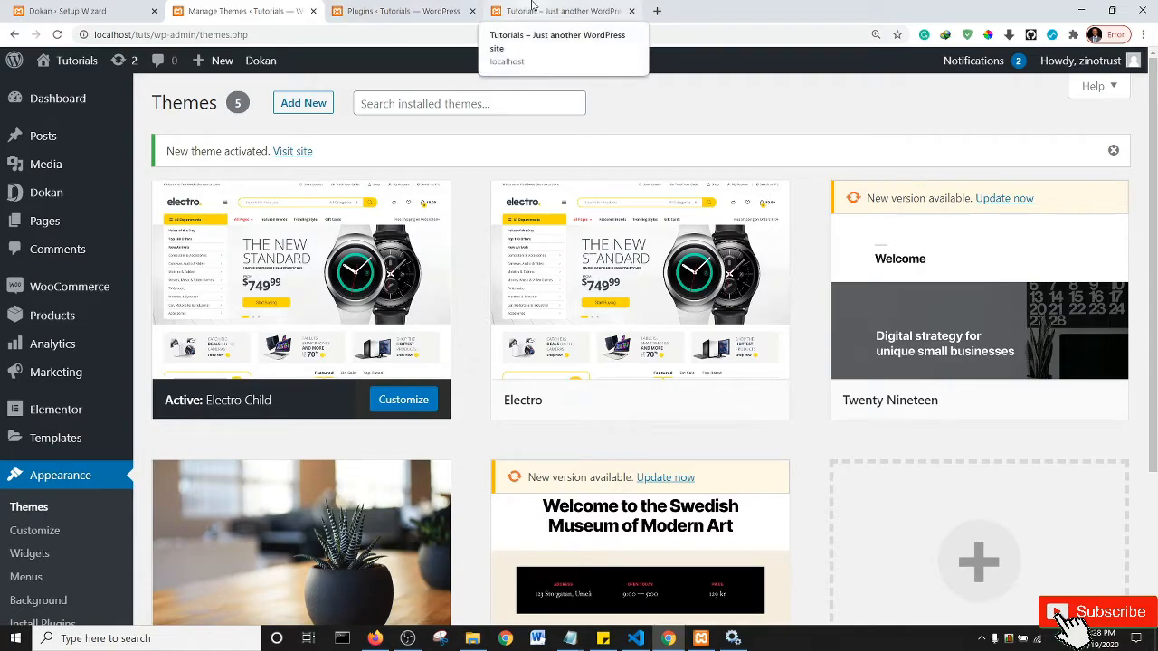
{"action": "left_click", "coordinate": [1085, 10]}
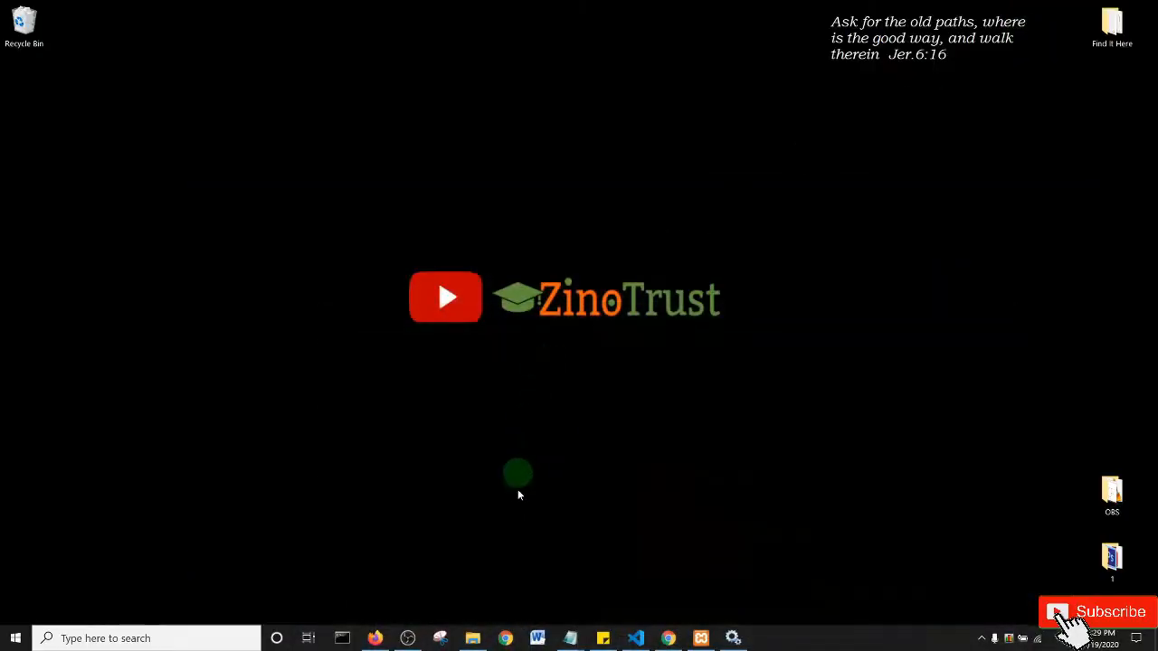
- Browse tuts\wp-content\themes\electro-child in File Explorer and select functions.php
{"action": "left_click", "coordinate": [472, 637]}
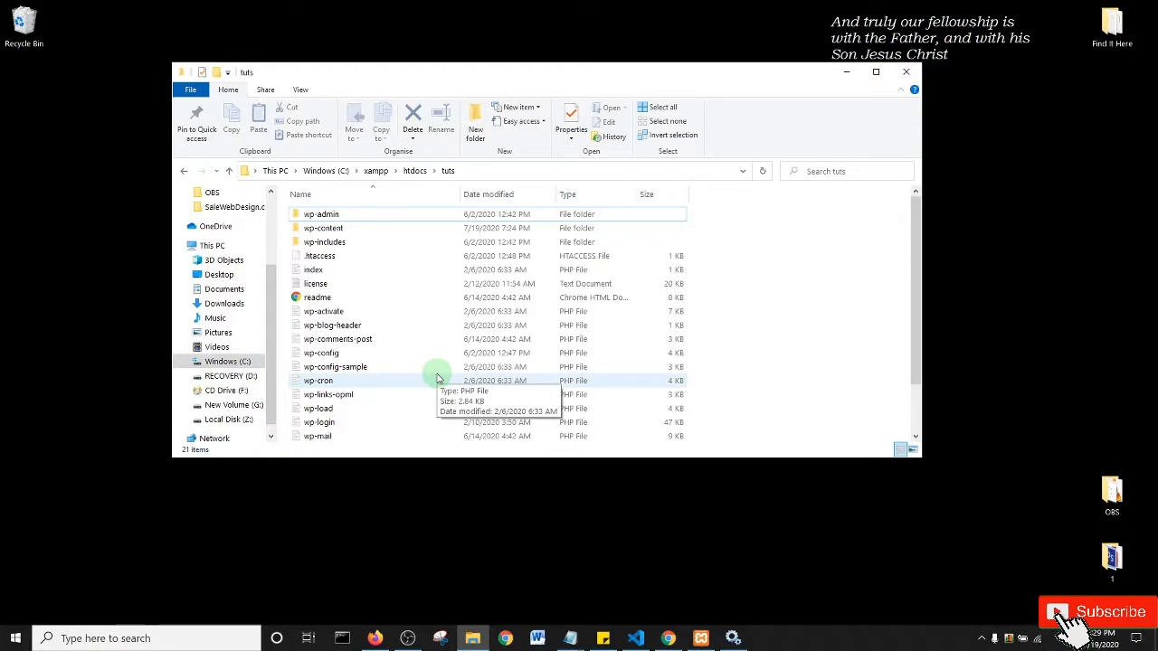
{"action": "left_click", "coordinate": [335, 216]}
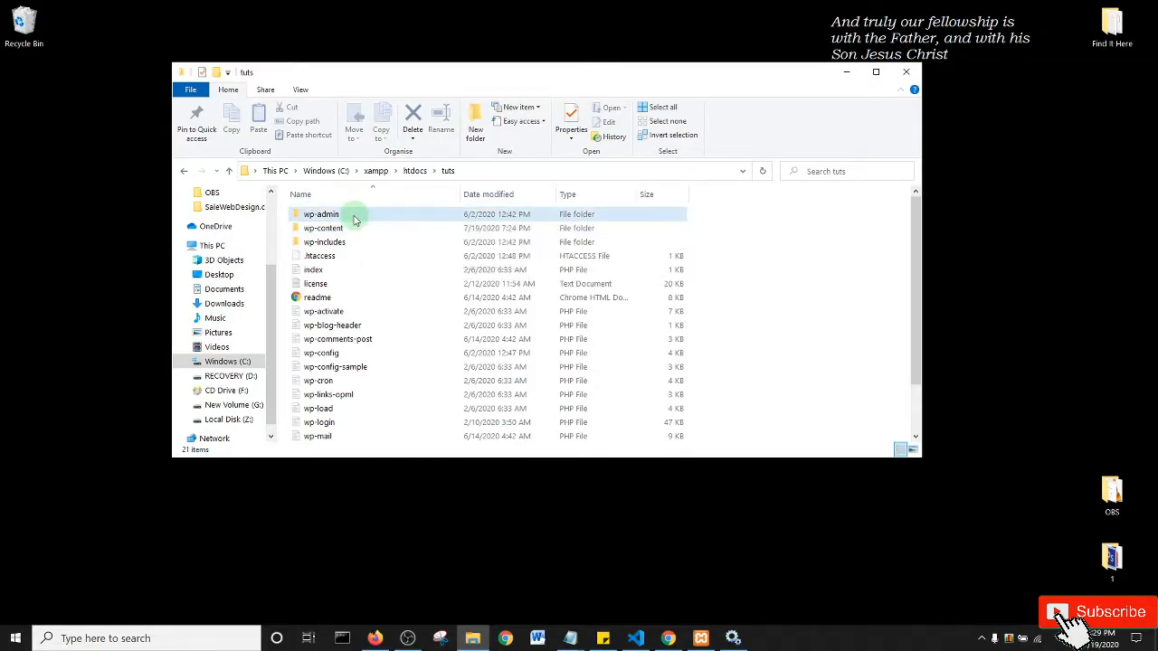
{"action": "left_click", "coordinate": [362, 218]}
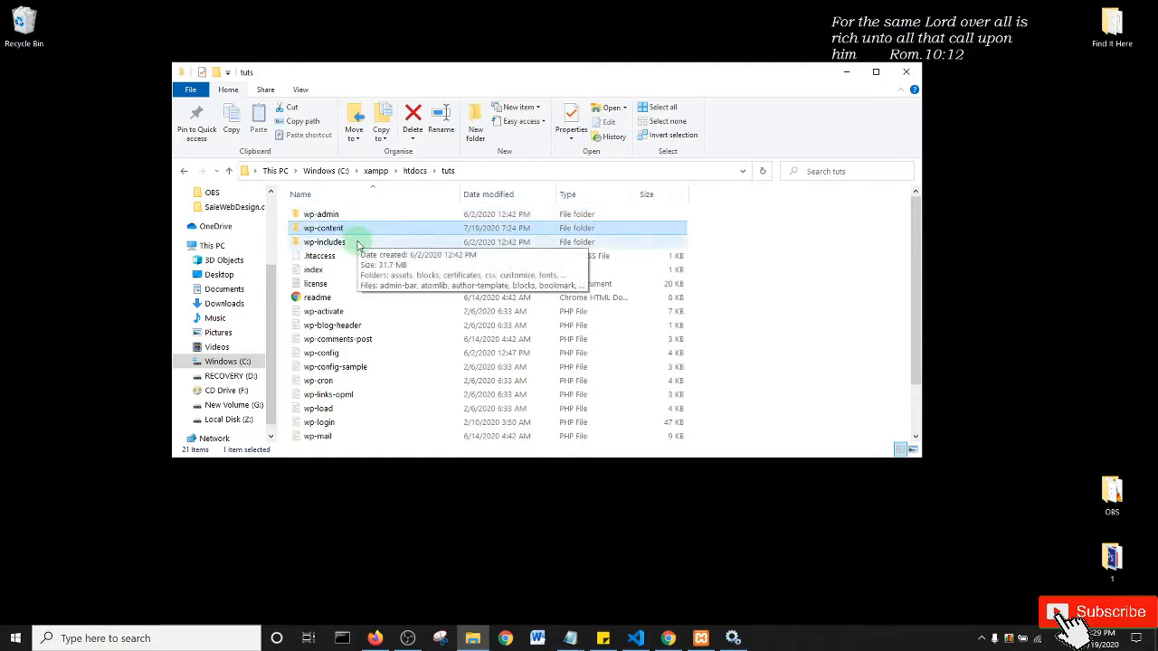
{"action": "left_click", "coordinate": [360, 241]}
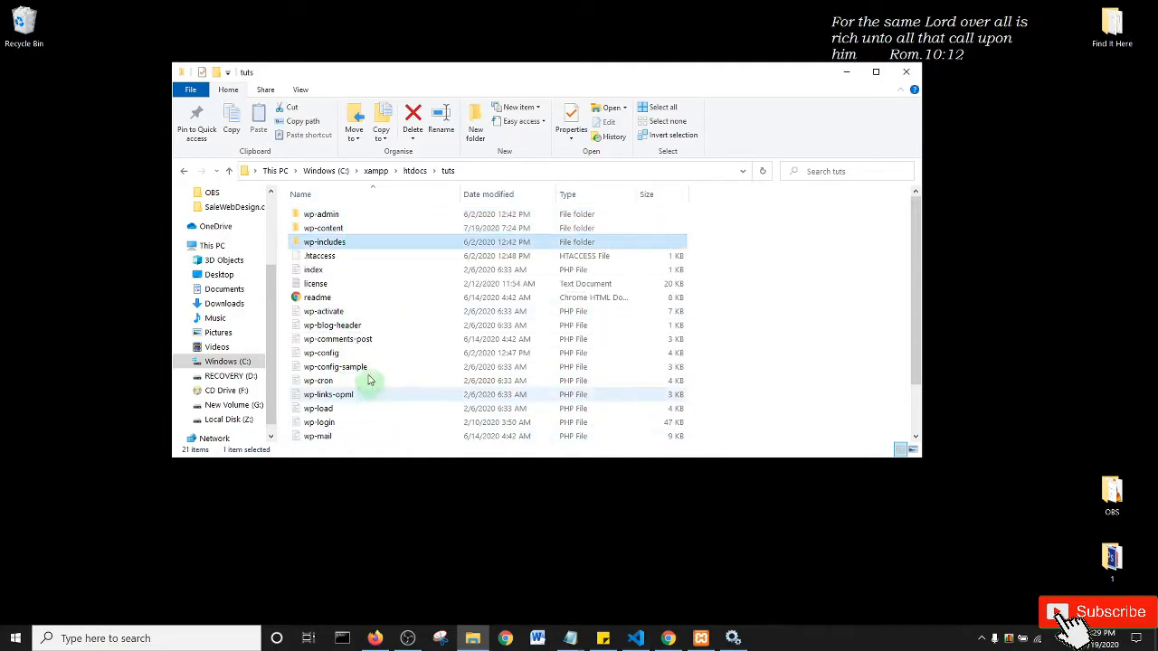
{"action": "left_click", "coordinate": [333, 229]}
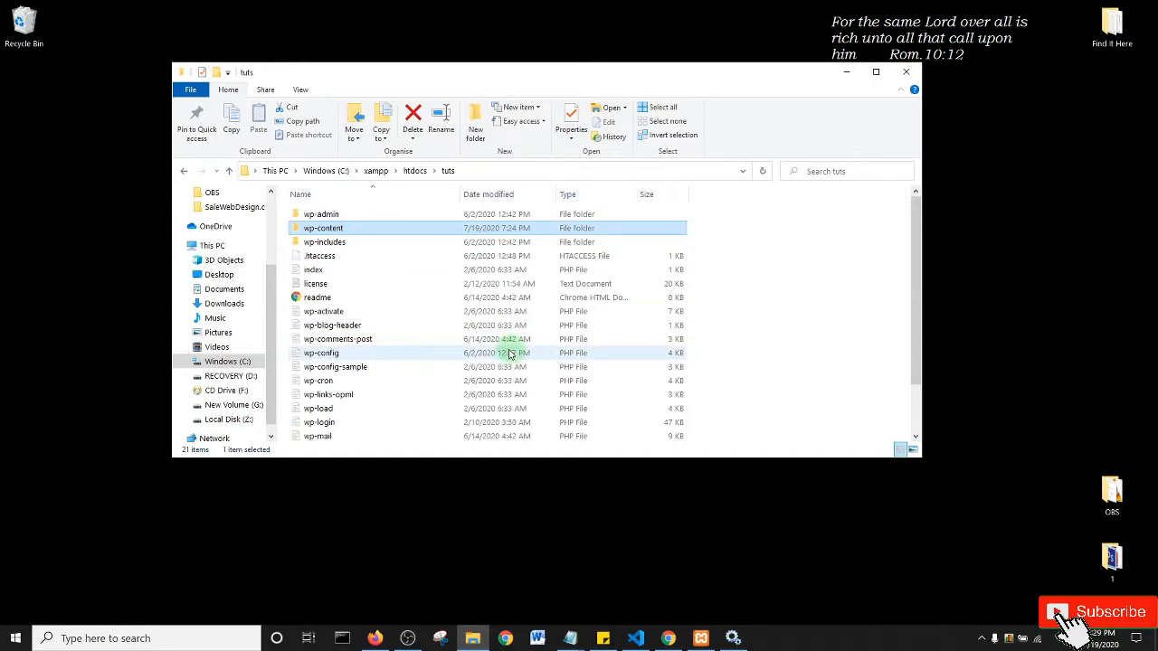
{"action": "key", "text": "Return"}
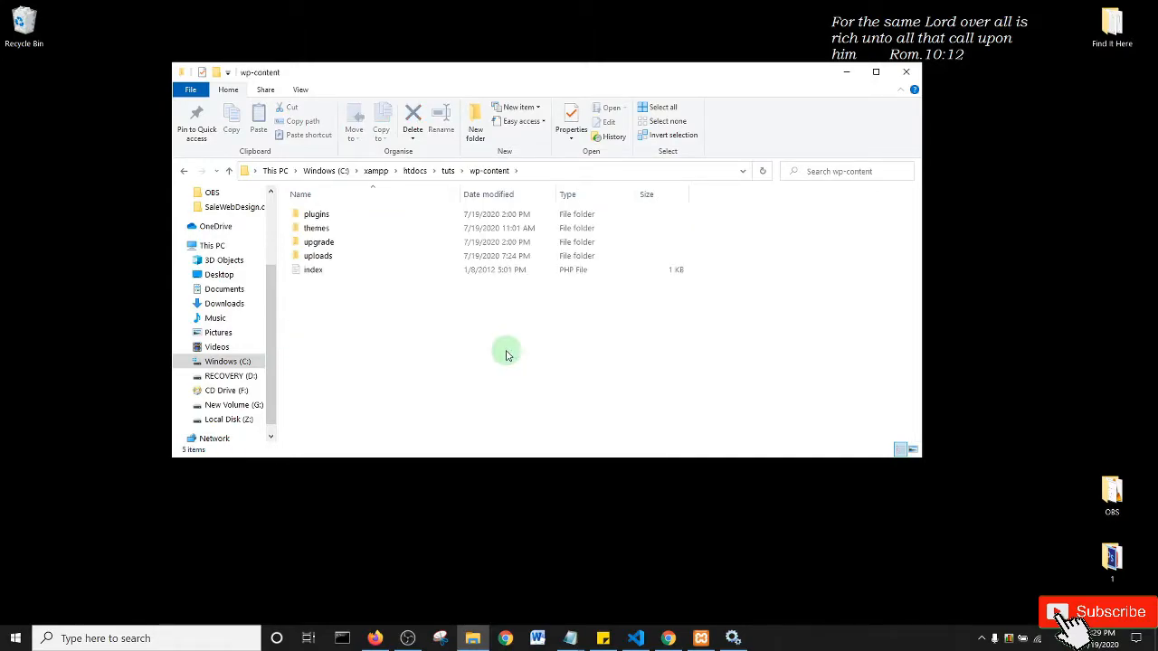
{"action": "left_click", "coordinate": [358, 230]}
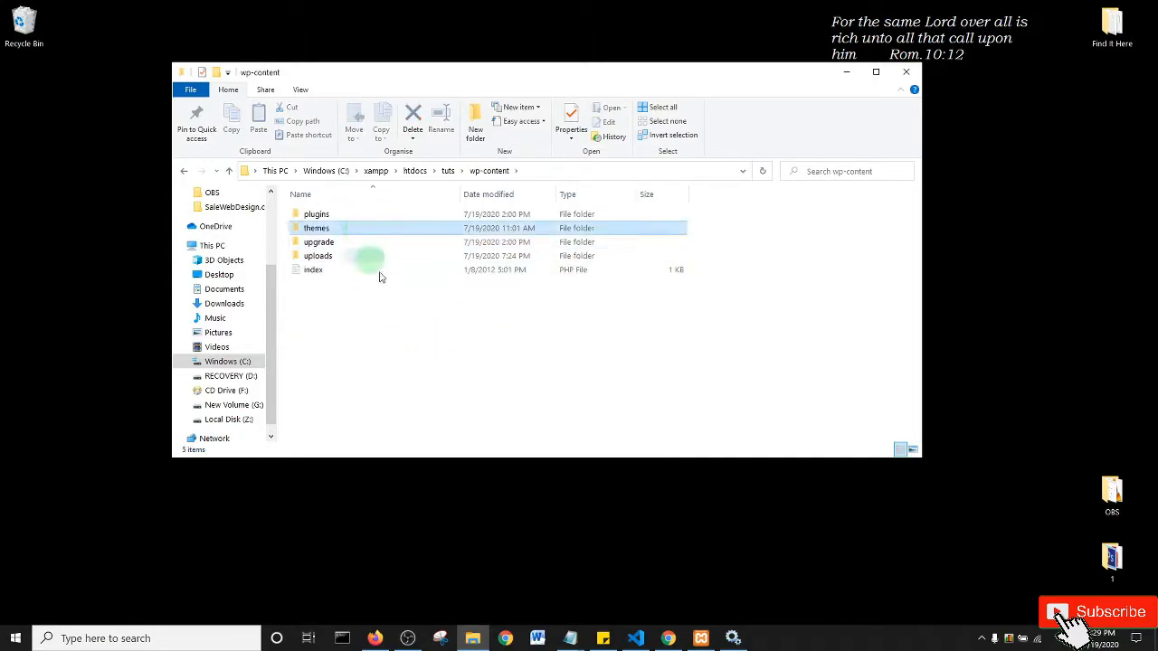
{"action": "key", "text": "Return"}
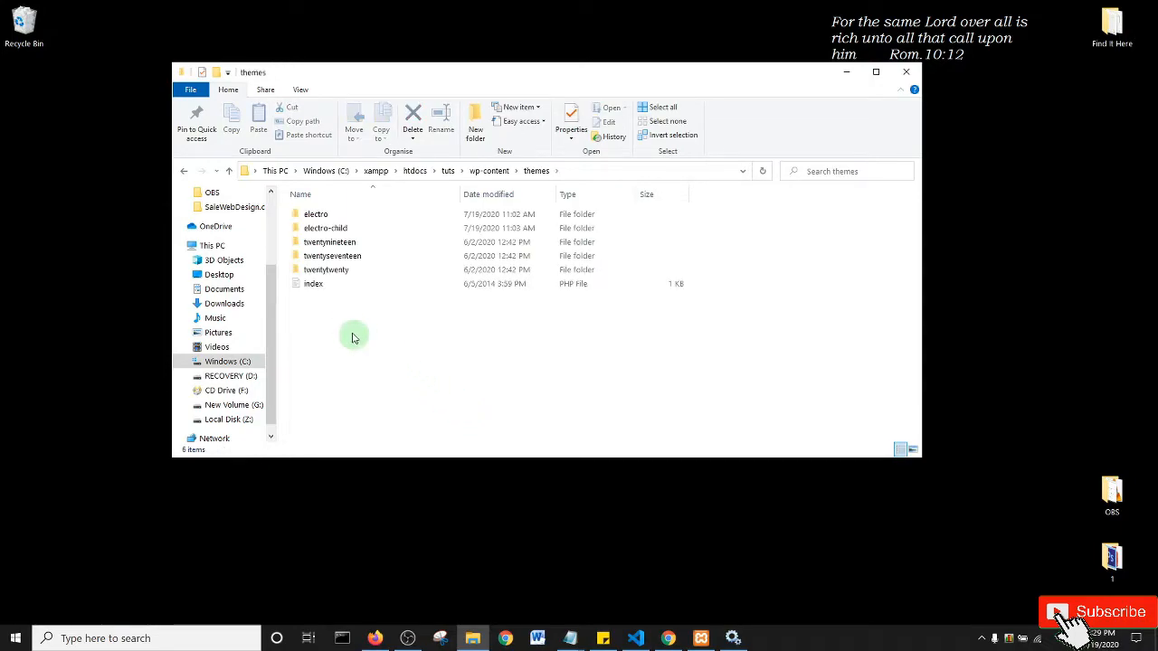
{"action": "left_click", "coordinate": [303, 228]}
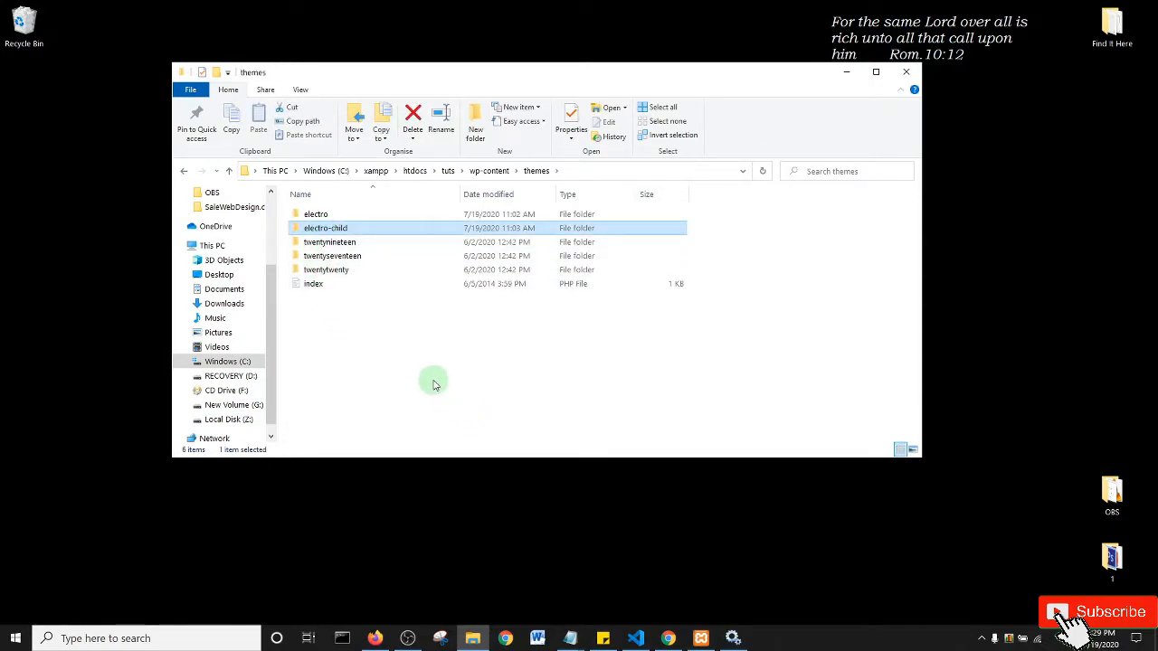
{"action": "key", "text": "Return"}
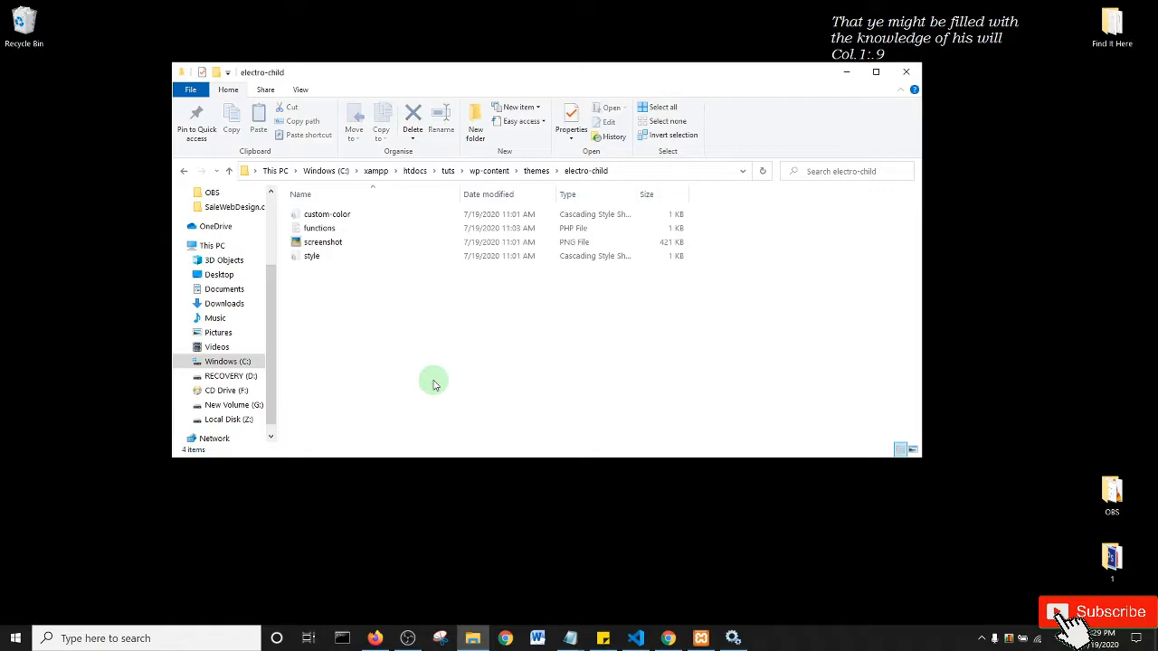
{"action": "left_click", "coordinate": [337, 228]}
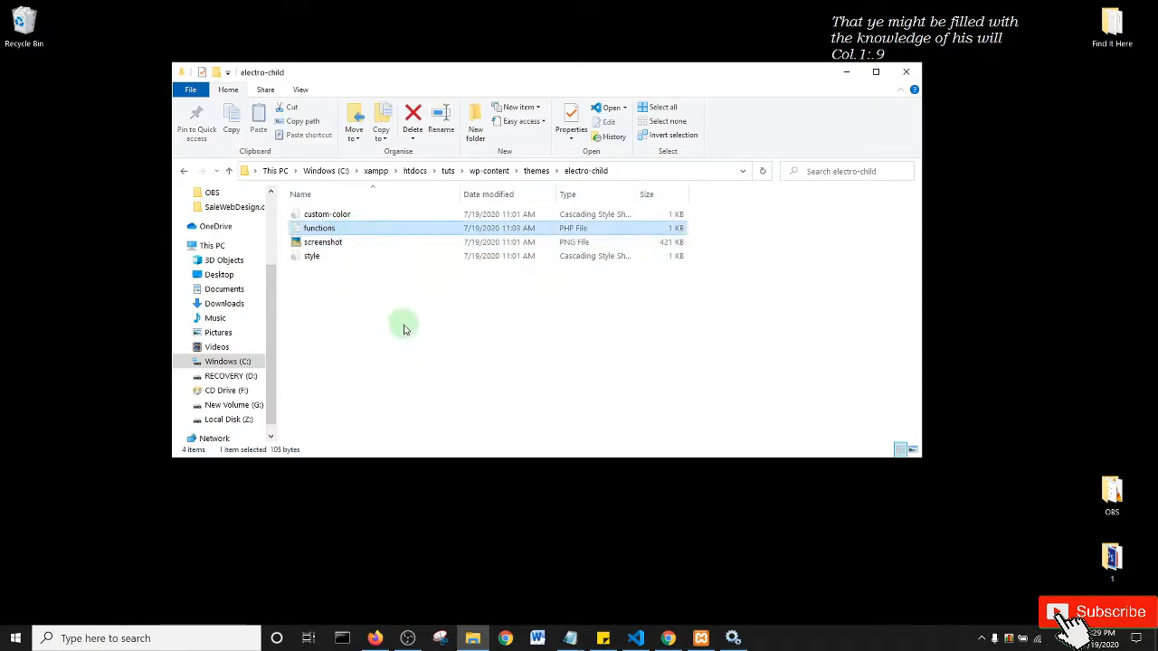
- Open functions.php in VS Code and add a '// Disable admin bar' comment after line 10
{"action": "key", "text": "Return"}
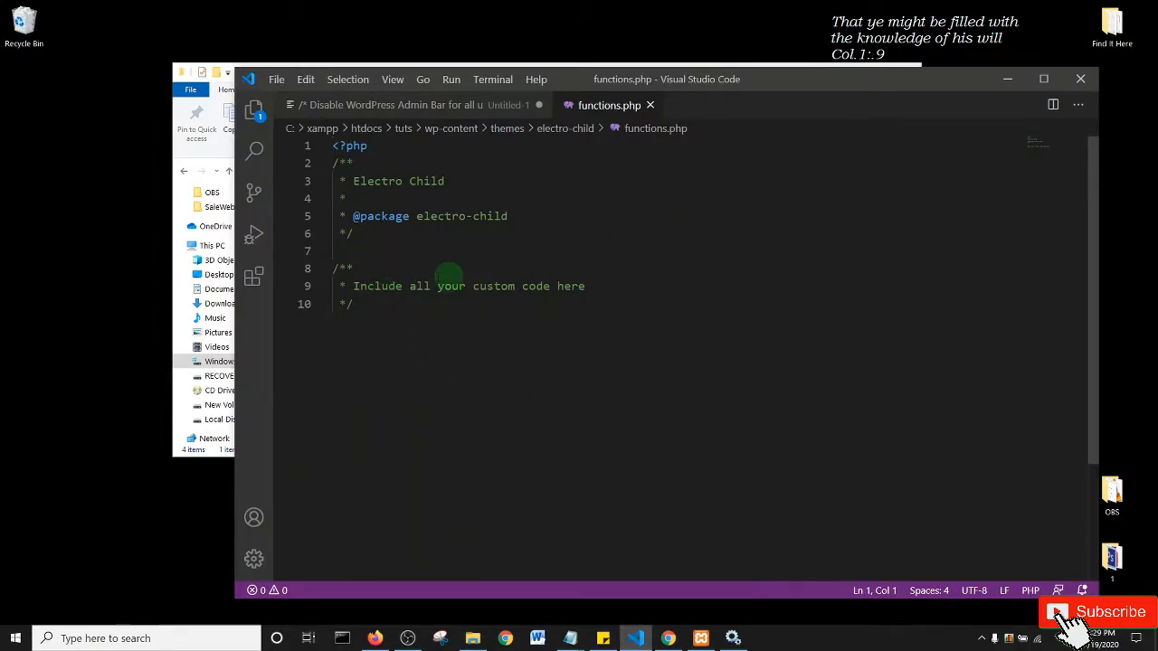
{"action": "left_click", "coordinate": [374, 306]}
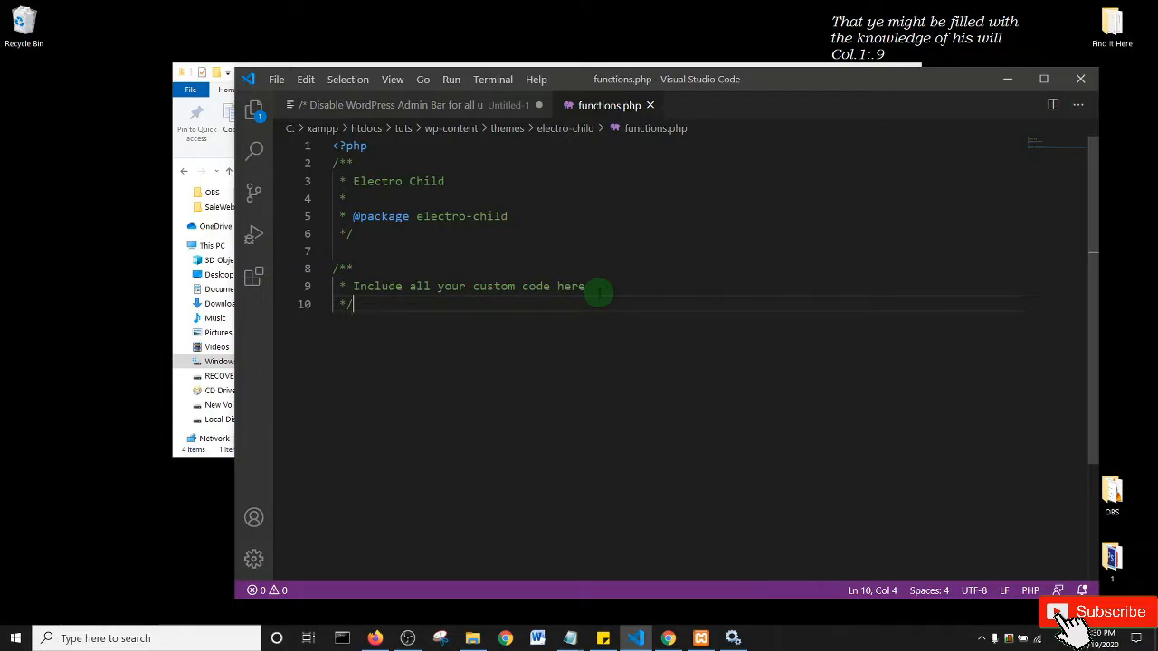
{"action": "key", "text": "Return"}
{"action": "key", "text": "Return"}
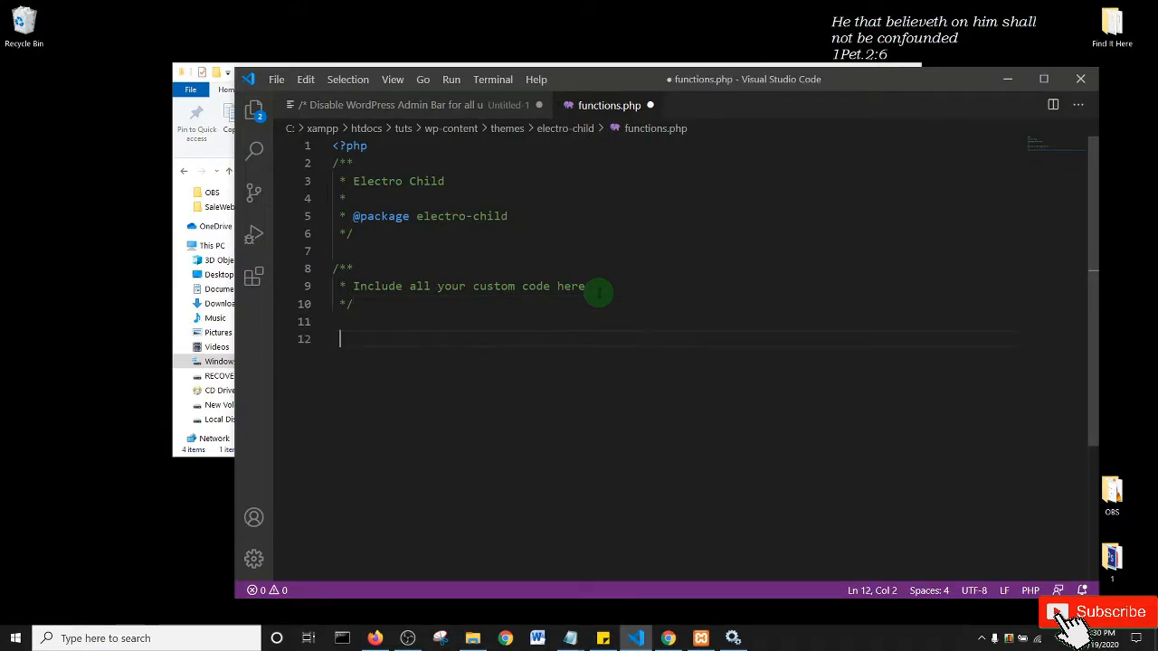
{"action": "key", "text": "Return"}
{"action": "key", "text": "BackSpace"}
{"action": "type", "text": "// Disable a"}
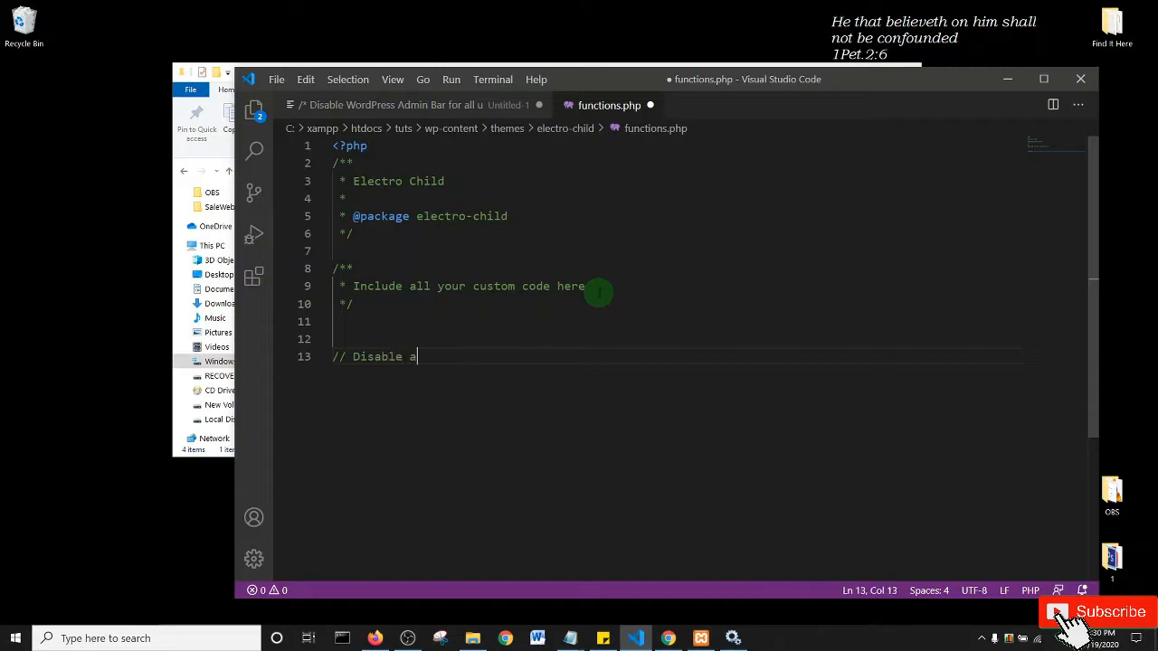
{"action": "type", "text": "dmin bar"}
- Add show_admin_bar(false); under the comment and save functions.php
{"action": "key", "text": "Return"}
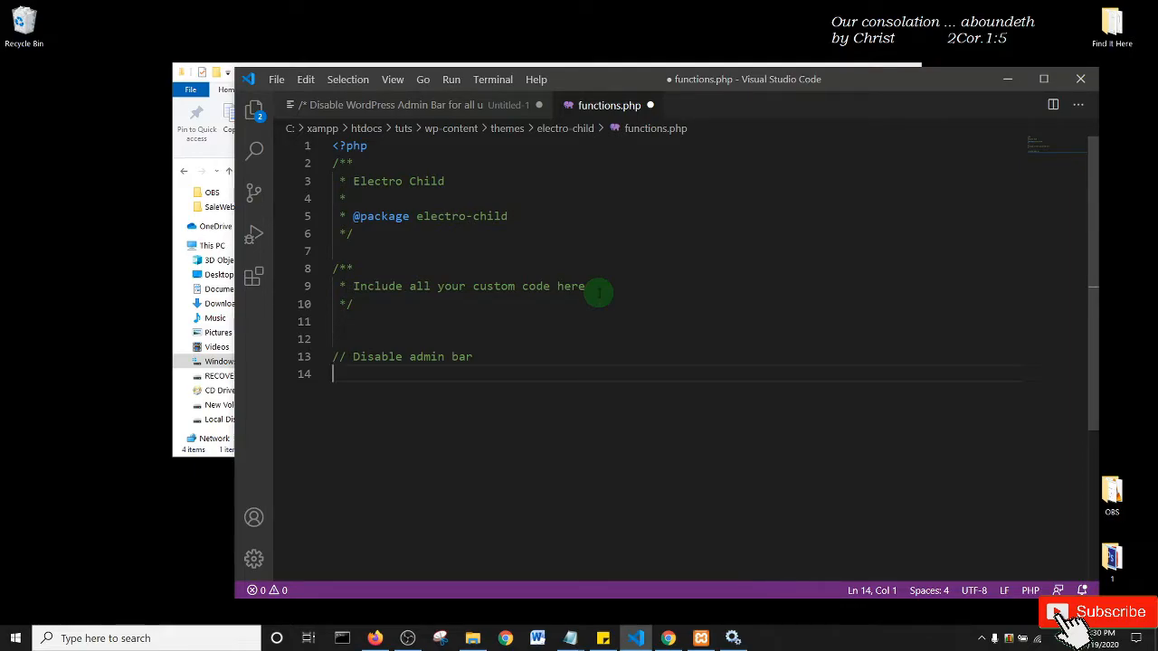
{"action": "type", "text": "s"}
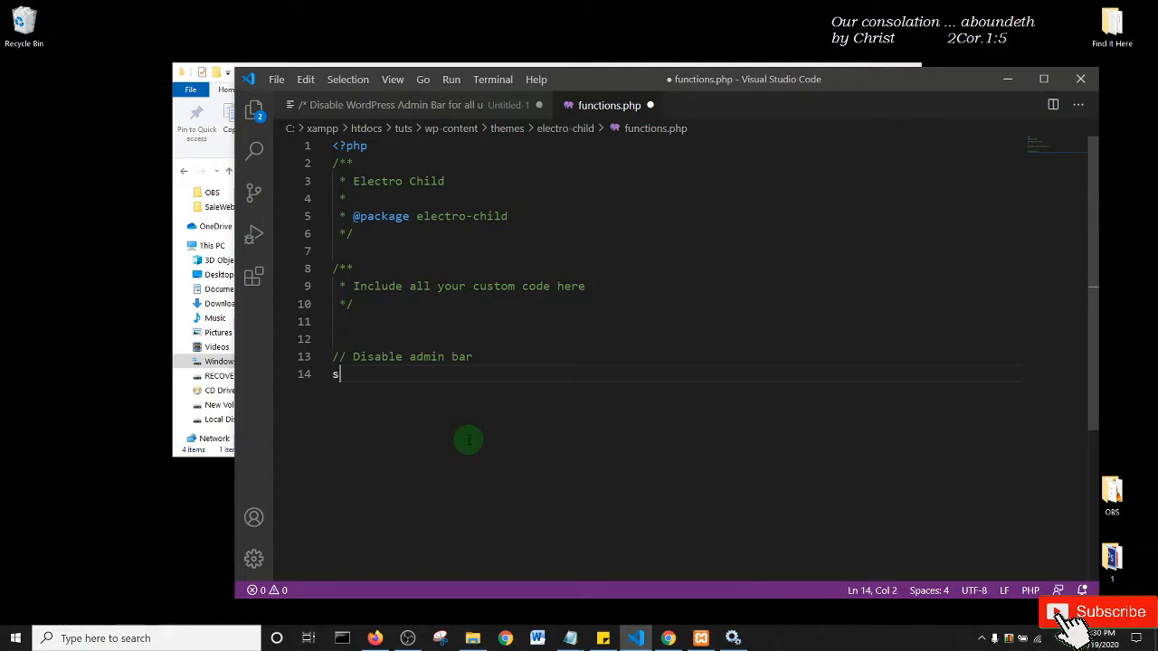
{"action": "type", "text": "how_"}
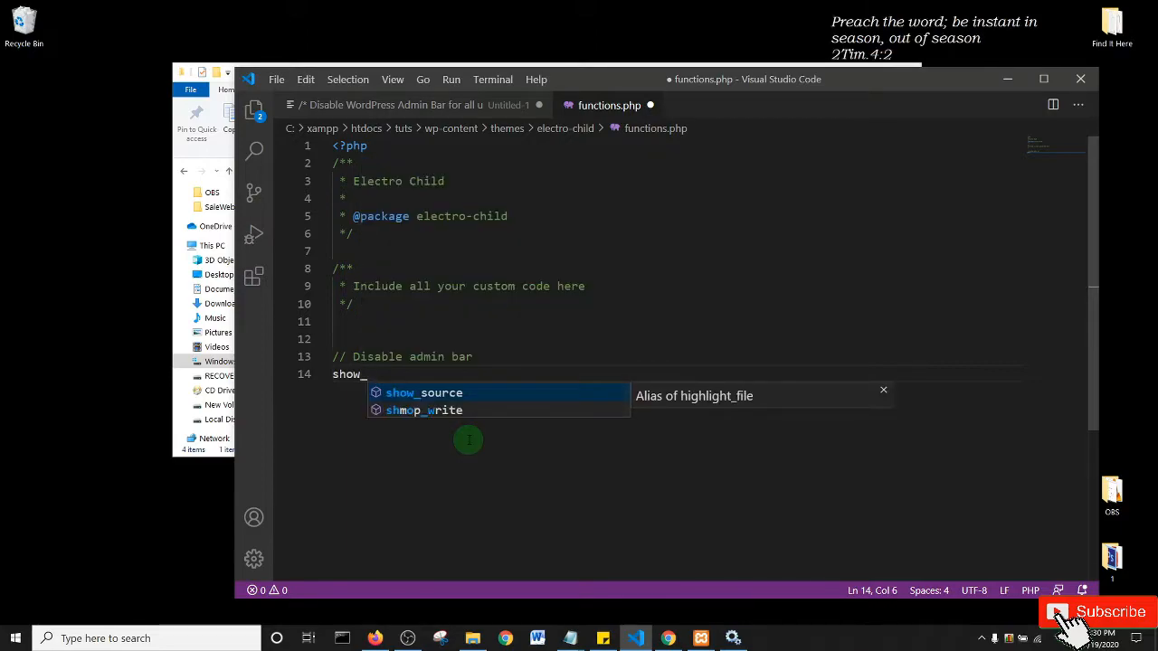
{"action": "type", "text": "admin"}
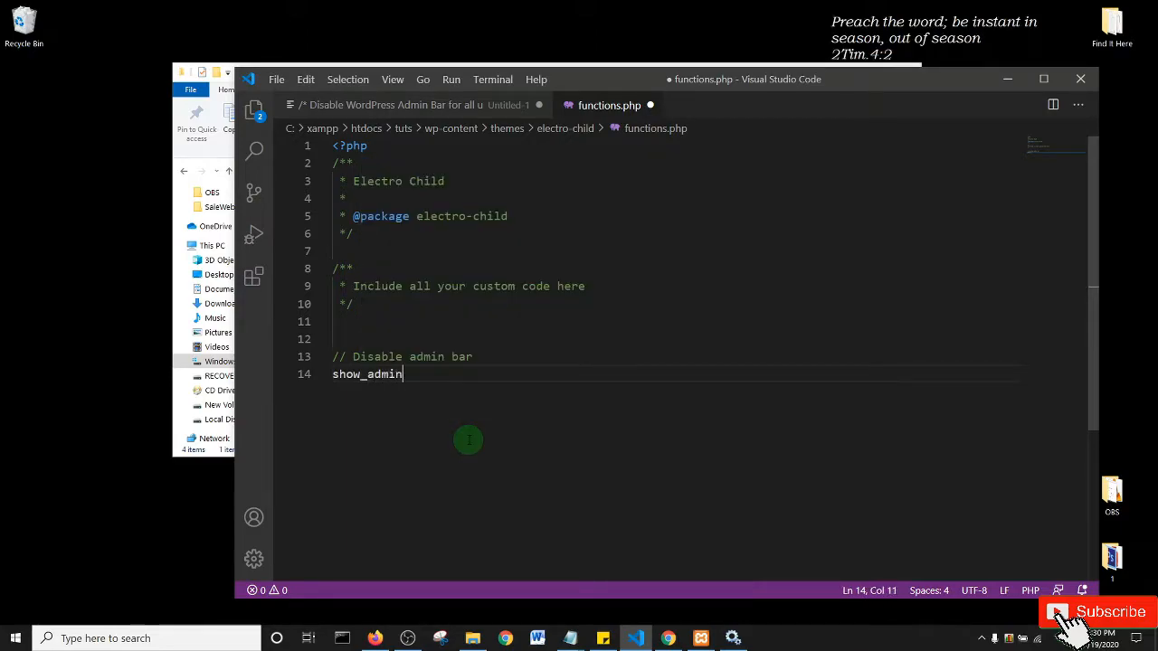
{"action": "type", "text": "-"}
{"action": "key", "text": "BackSpace"}
{"action": "type", "text": "_bar(false)"}
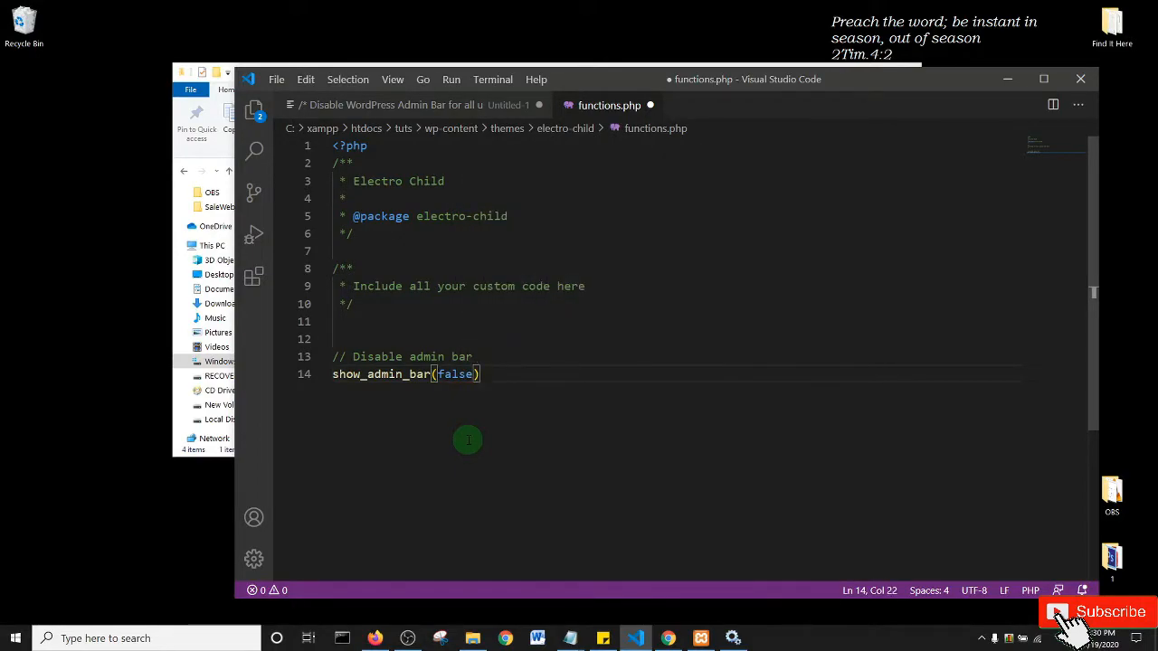
{"action": "type", "text": ";"}
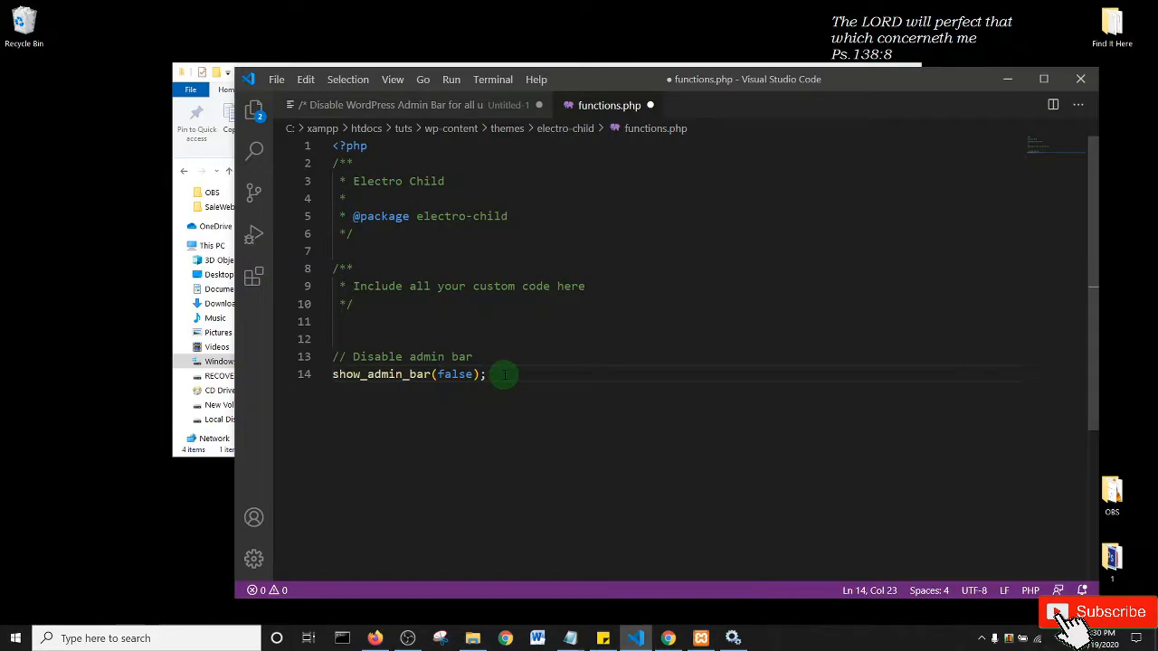
{"action": "key", "text": "ctrl+s"}
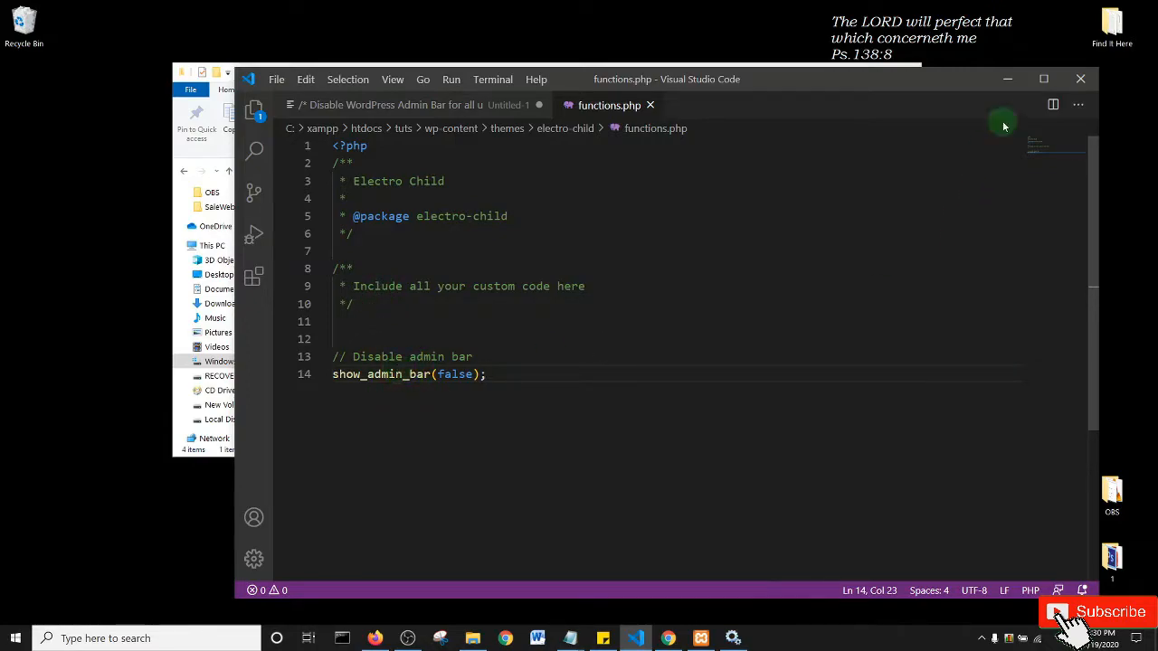
- Reload the storefront without the admin bar, then return to Themes and close the Dokan Setup Wizard tab
{"action": "left_click", "coordinate": [670, 638]}
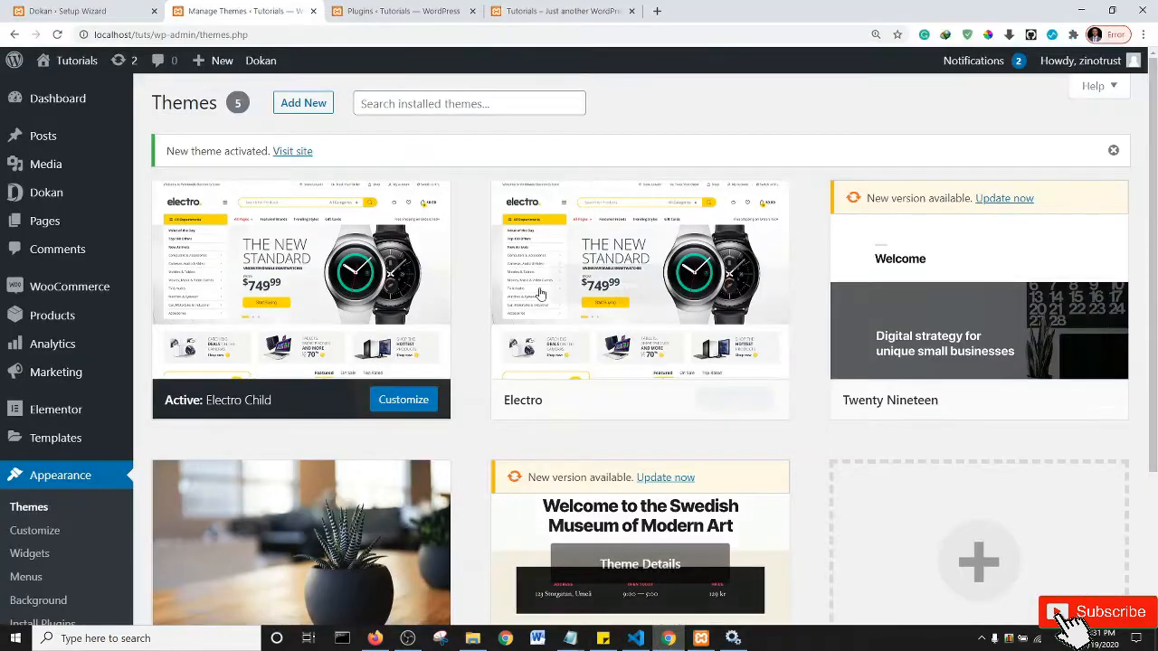
{"action": "left_click", "coordinate": [556, 11]}
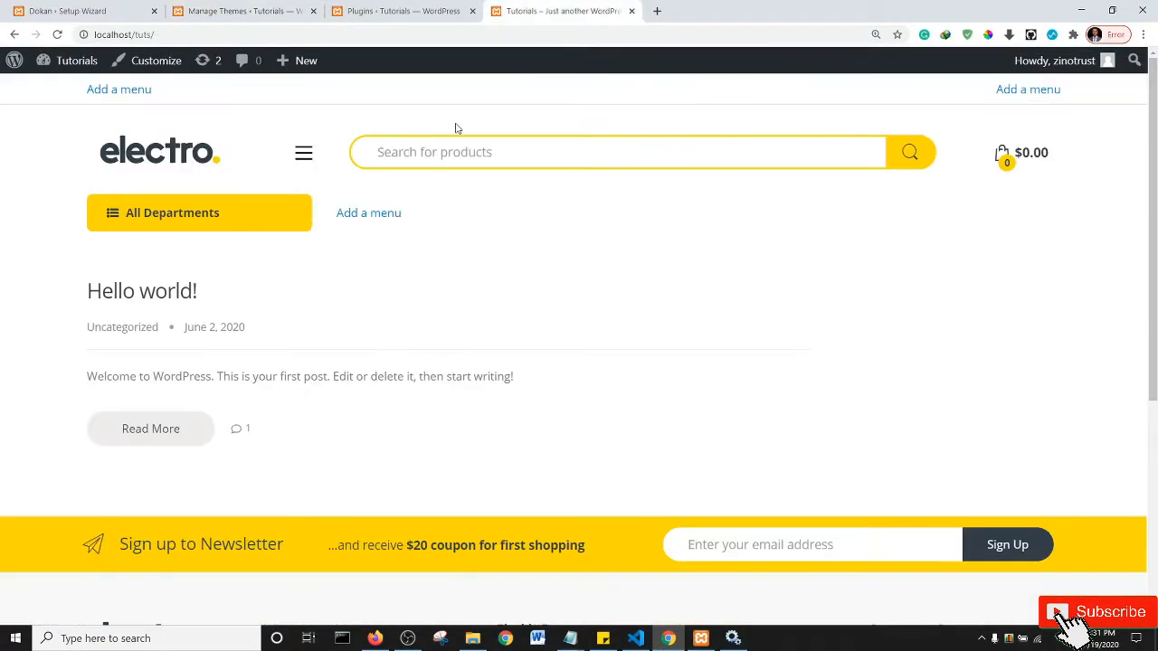
{"action": "left_click", "coordinate": [57, 35]}
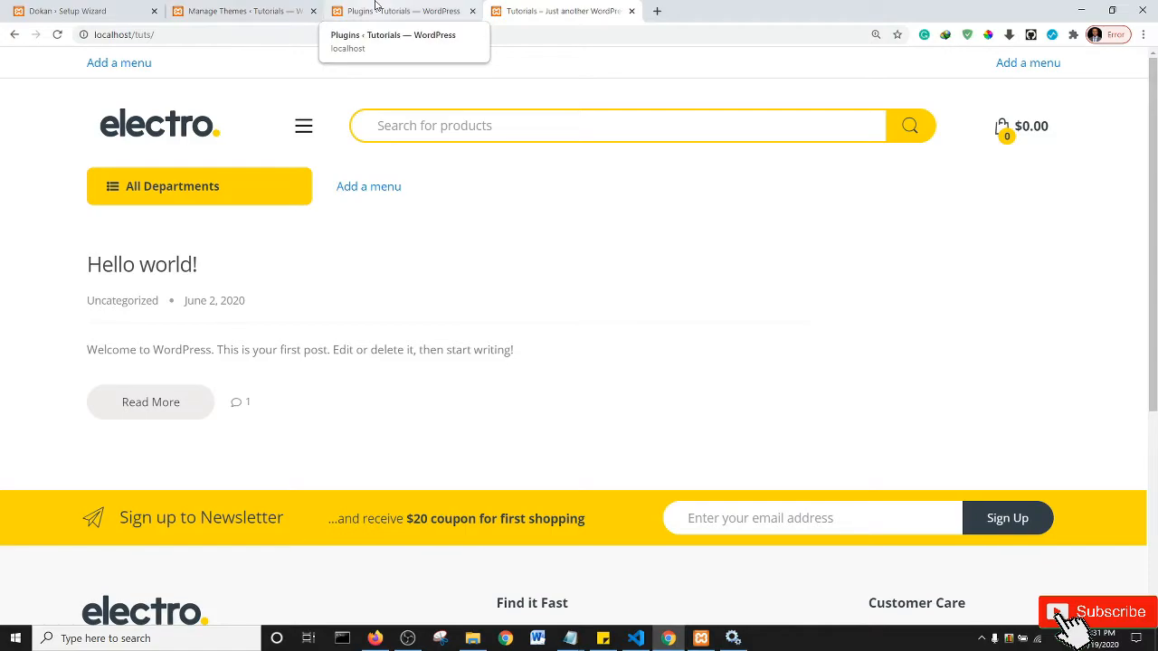
{"action": "left_click", "coordinate": [227, 9]}
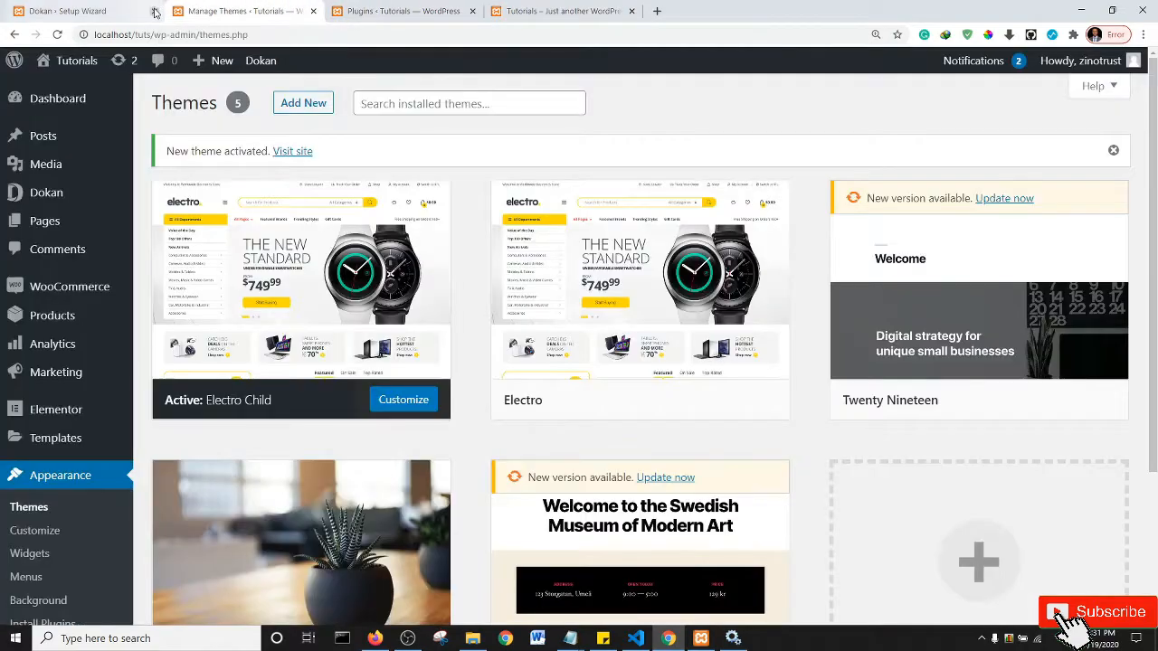
{"action": "left_click", "coordinate": [154, 11]}
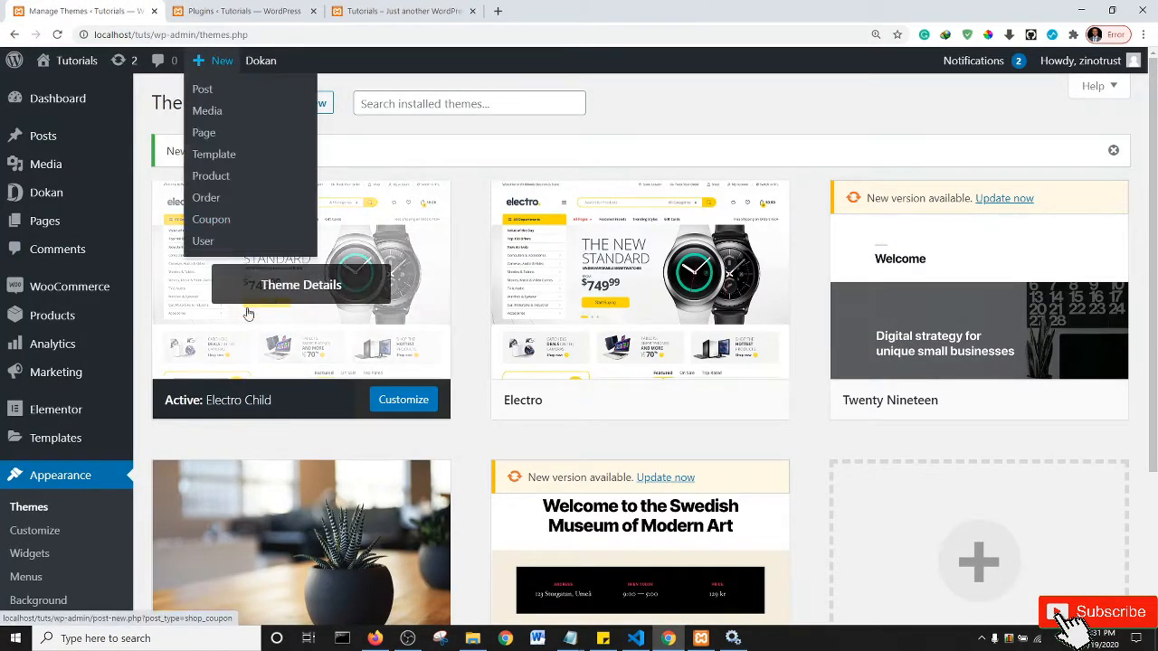
- Add a new page titled 'Home' from Pages and publish it
{"action": "left_click", "coordinate": [39, 224]}
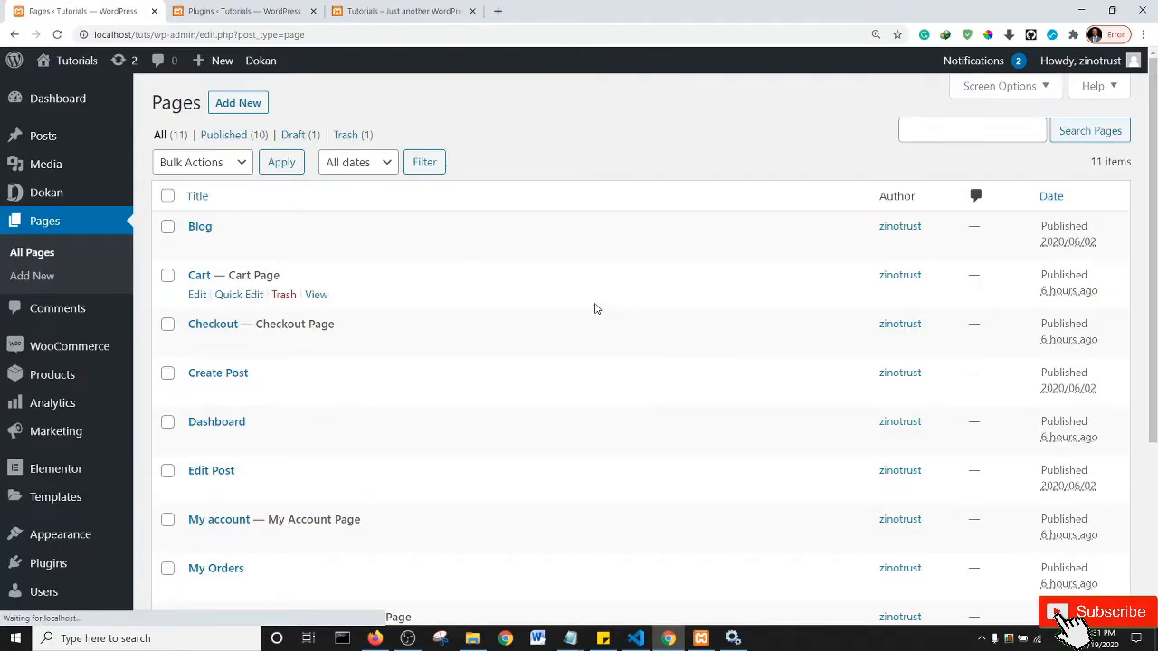
{"action": "mouse_move", "coordinate": [1155, 208]}
{"action": "left_mouse_down"}
{"action": "mouse_move", "coordinate": [1155, 398]}
{"action": "mouse_move", "coordinate": [1155, 201]}
{"action": "left_mouse_up"}
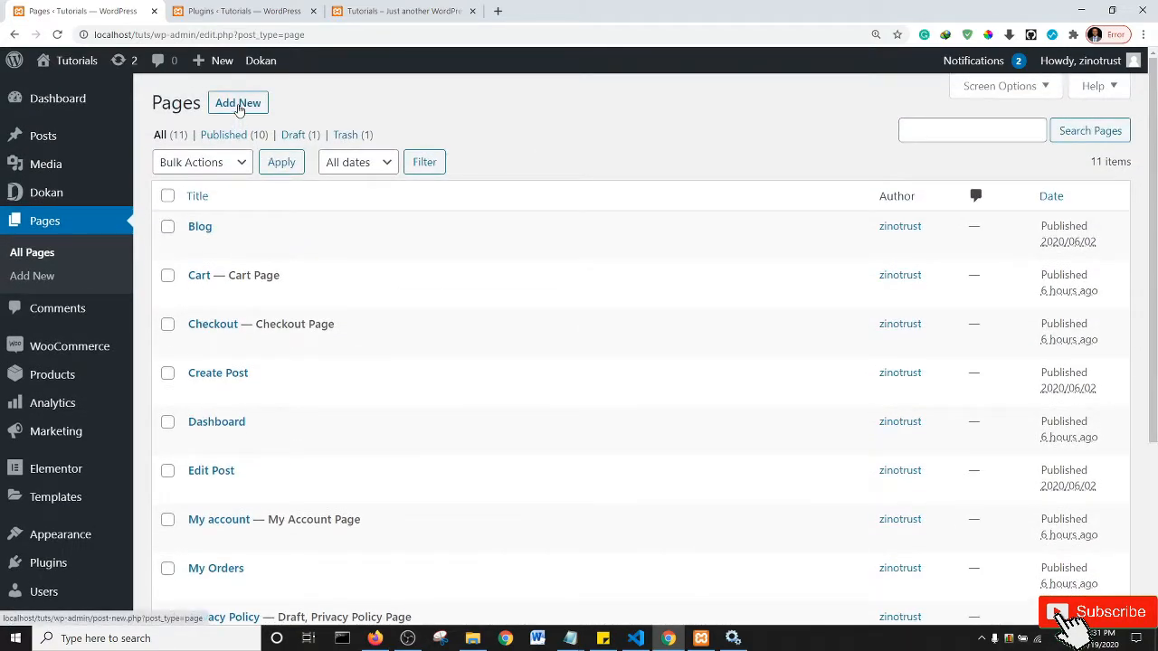
{"action": "left_click", "coordinate": [238, 105]}
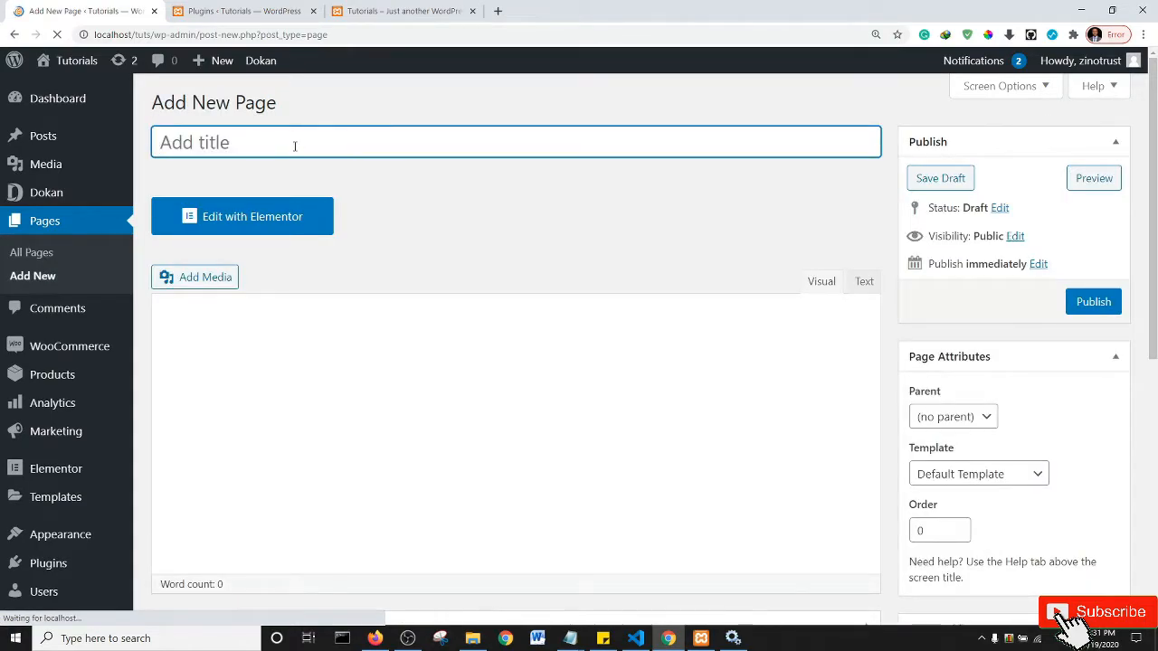
{"action": "type", "text": "Home"}
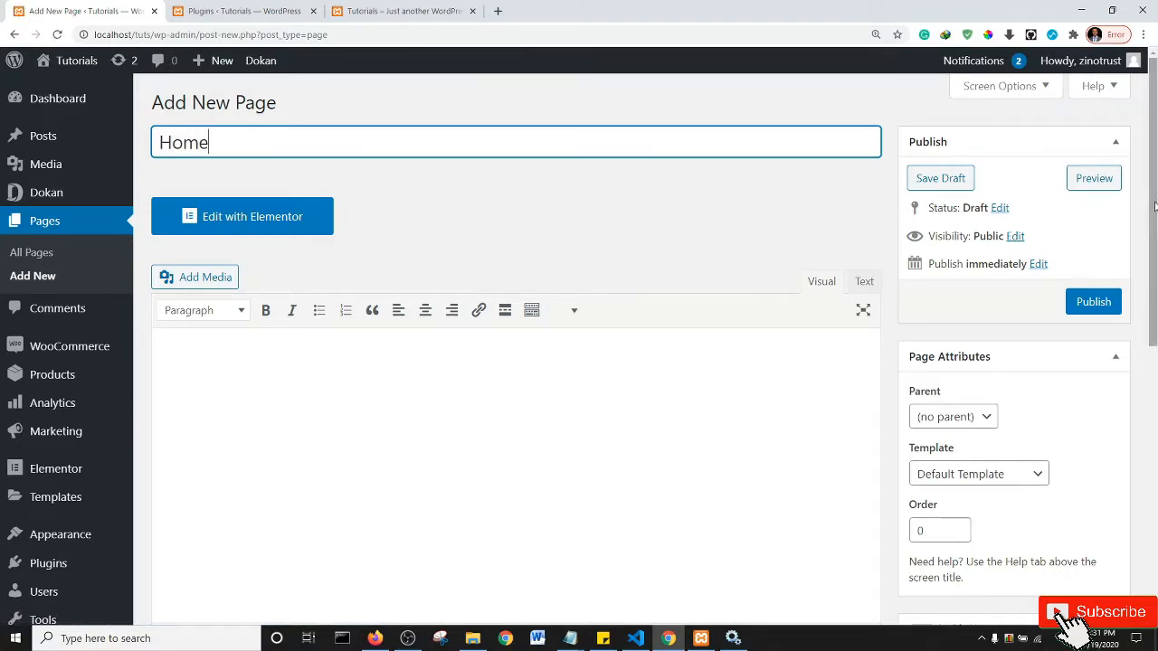
{"action": "left_click", "coordinate": [1090, 306]}
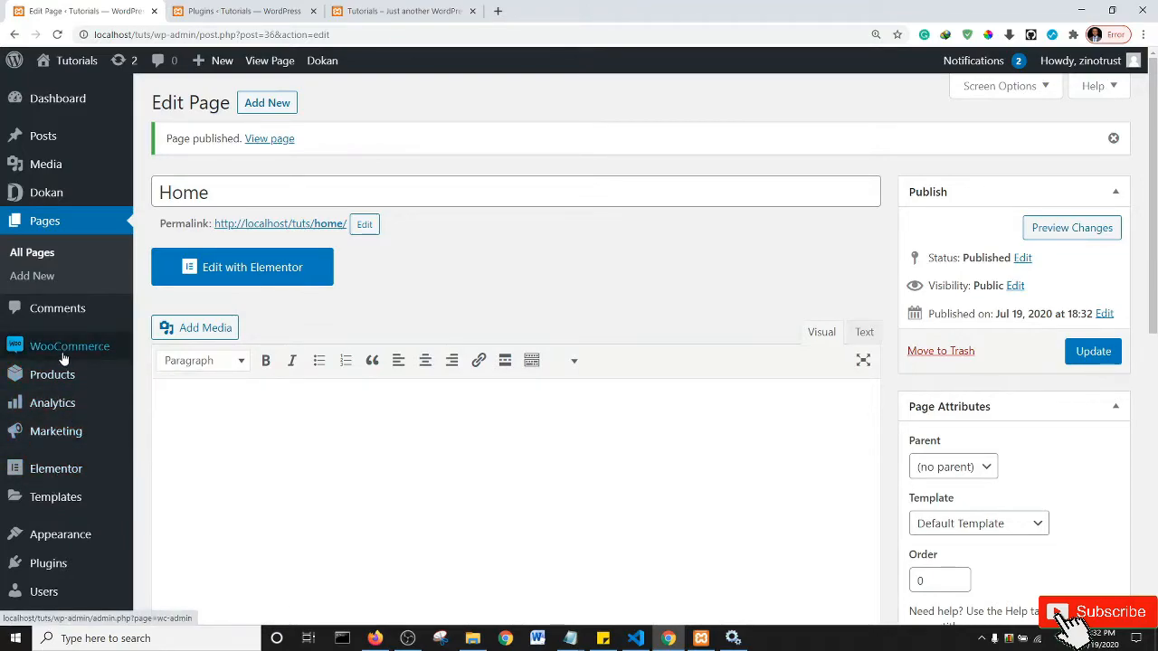
{"action": "mouse_move", "coordinate": [69, 387]}
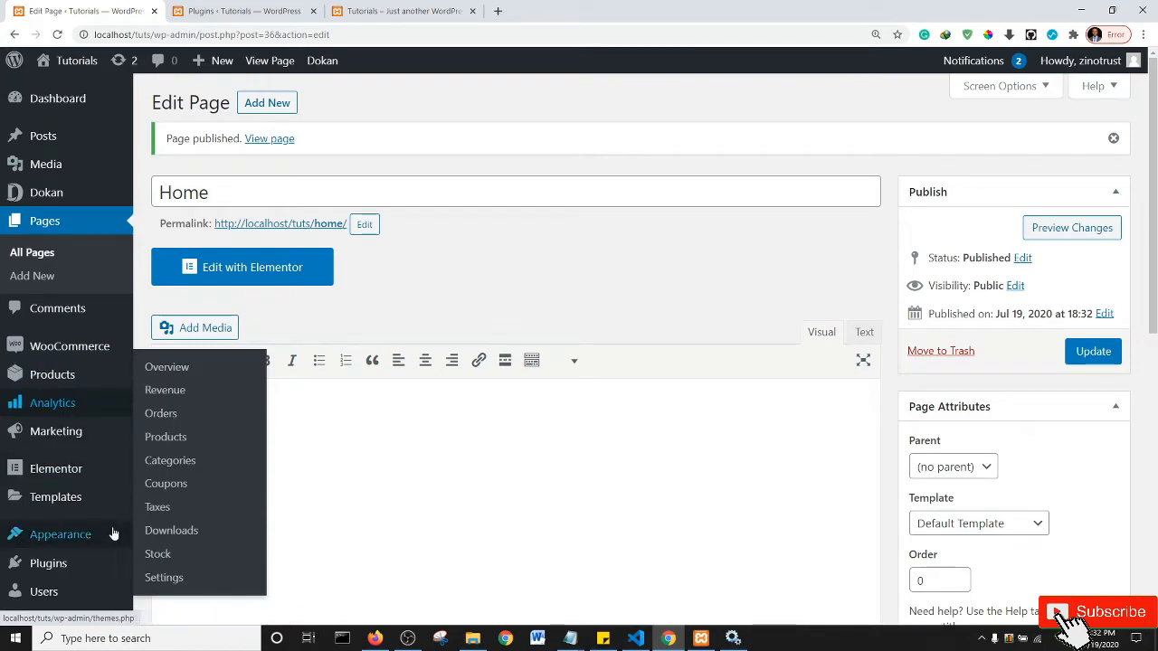
{"action": "mouse_move", "coordinate": [100, 534]}
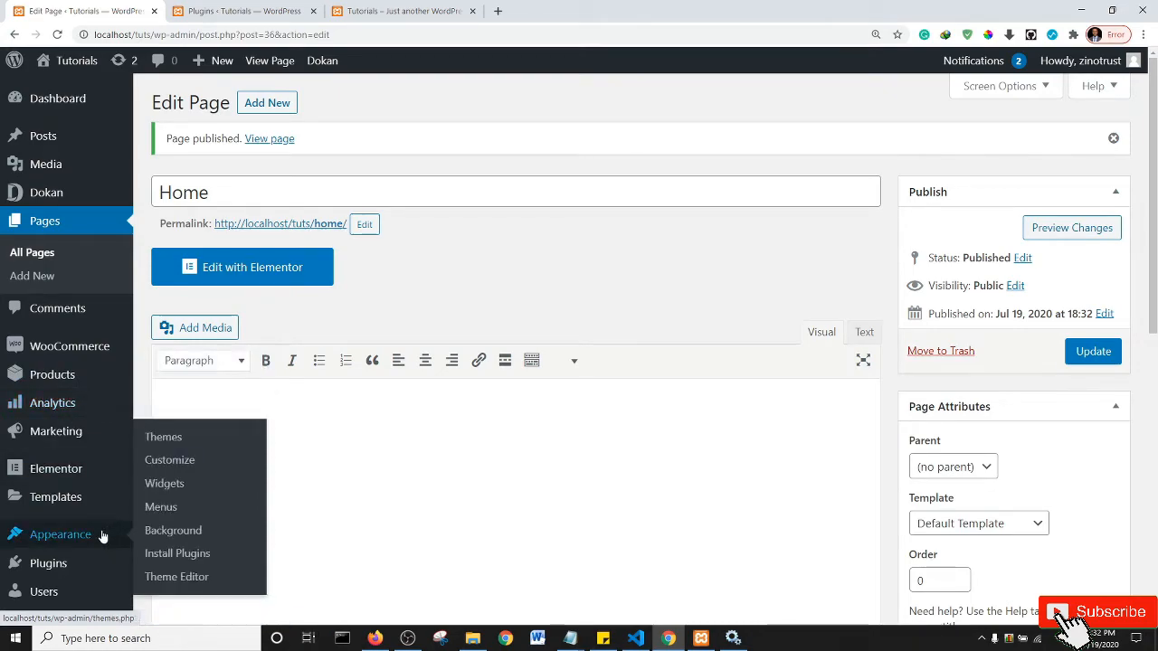
- Open the Customizer's Homepage Settings panel after briefly checking the site's front page
{"action": "left_click", "coordinate": [166, 461]}
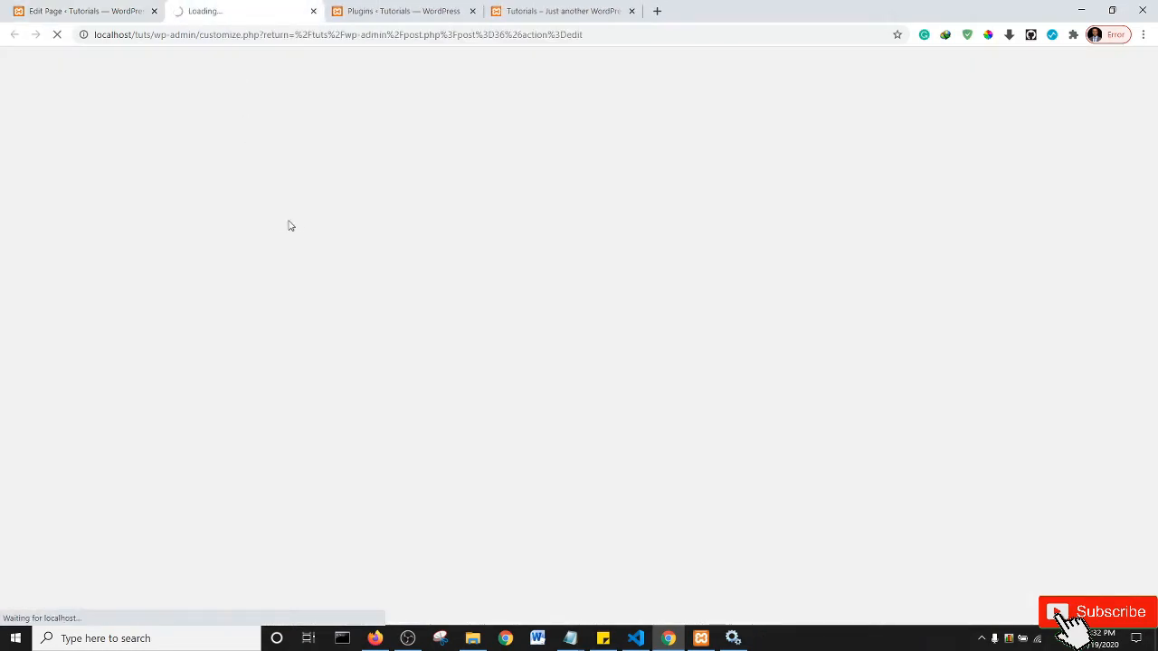
{"action": "left_click", "coordinate": [561, 9]}
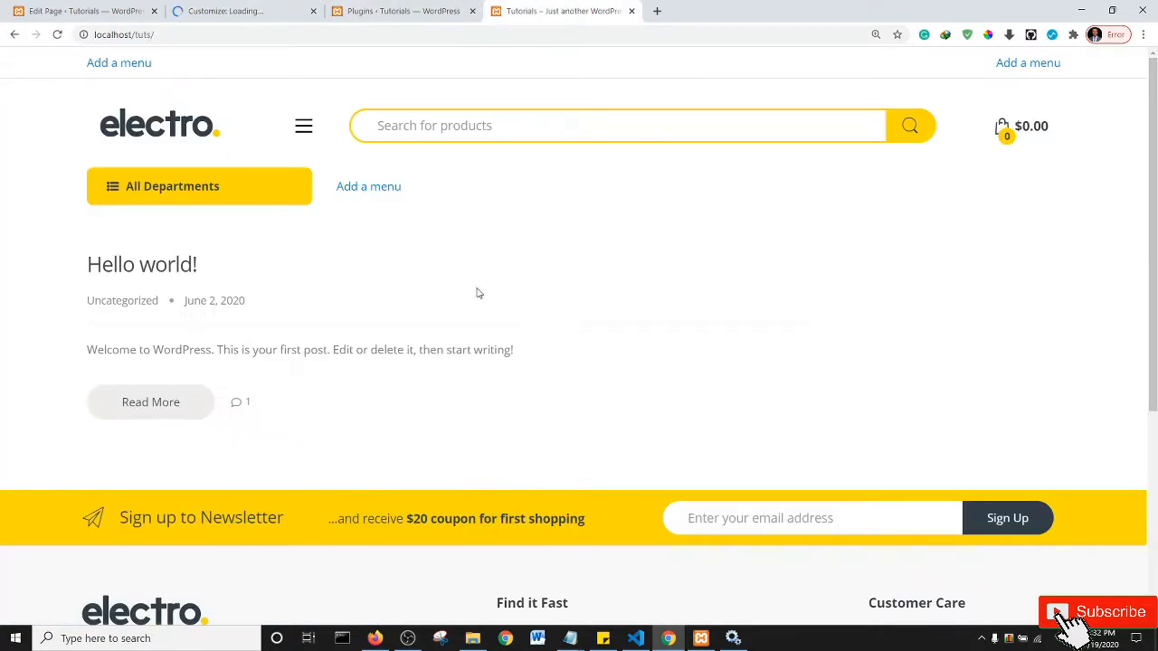
{"action": "left_click", "coordinate": [220, 9]}
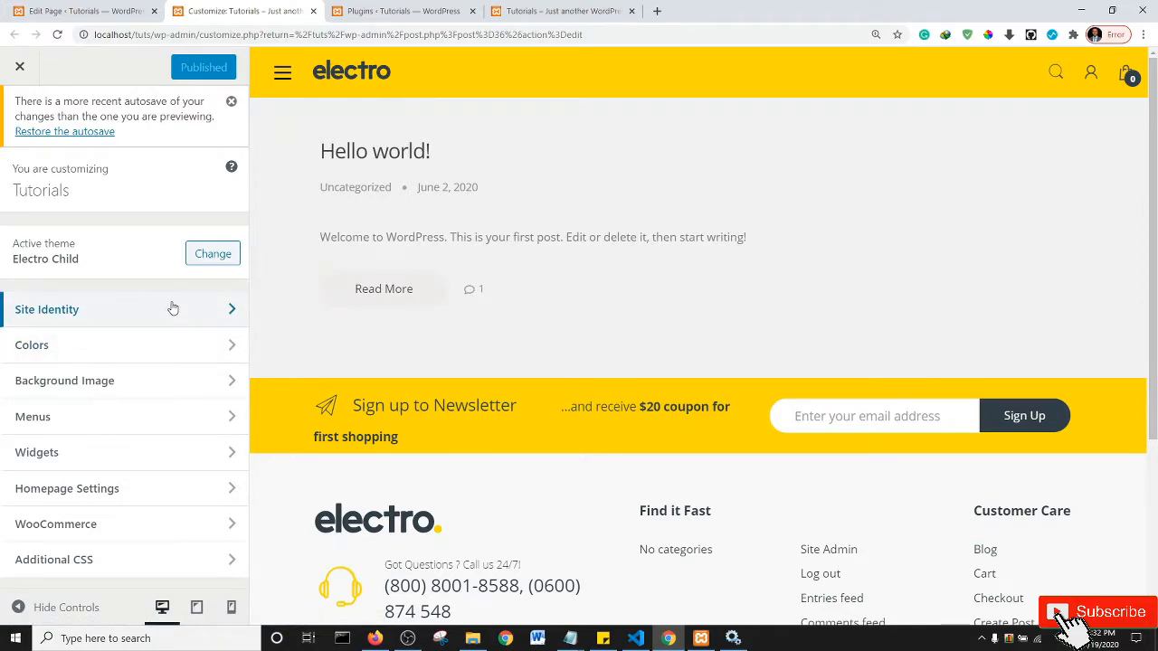
{"action": "left_click", "coordinate": [79, 496]}
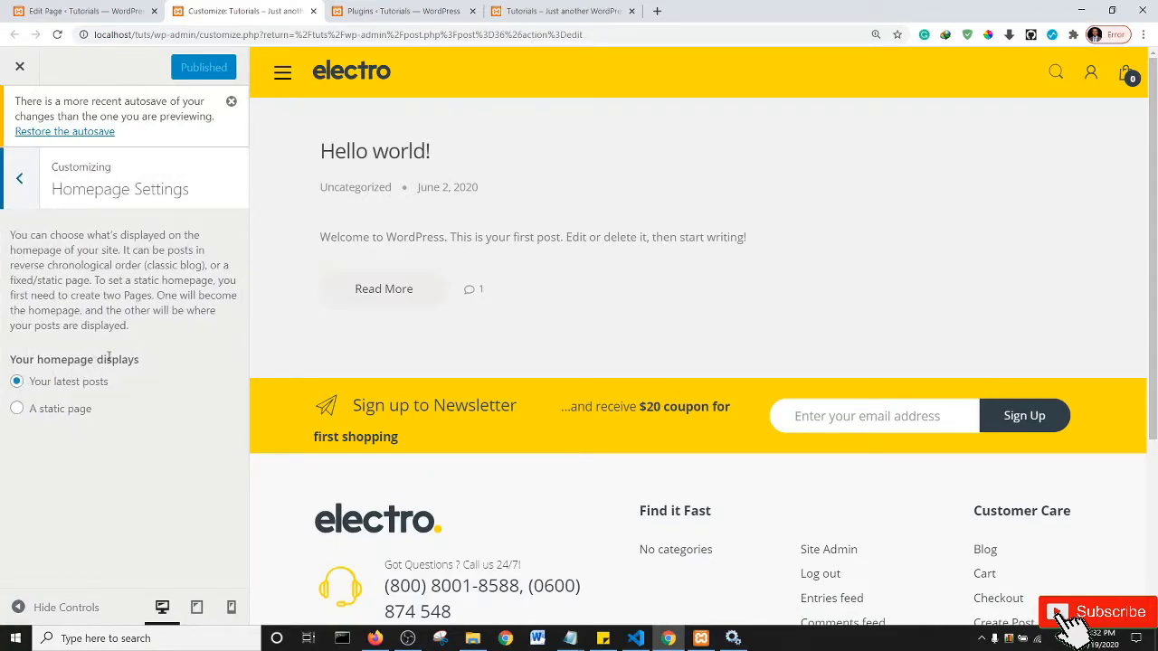
- Choose a static page with Home as the homepage and Blog as the posts page, then publish
{"action": "left_click", "coordinate": [16, 409]}
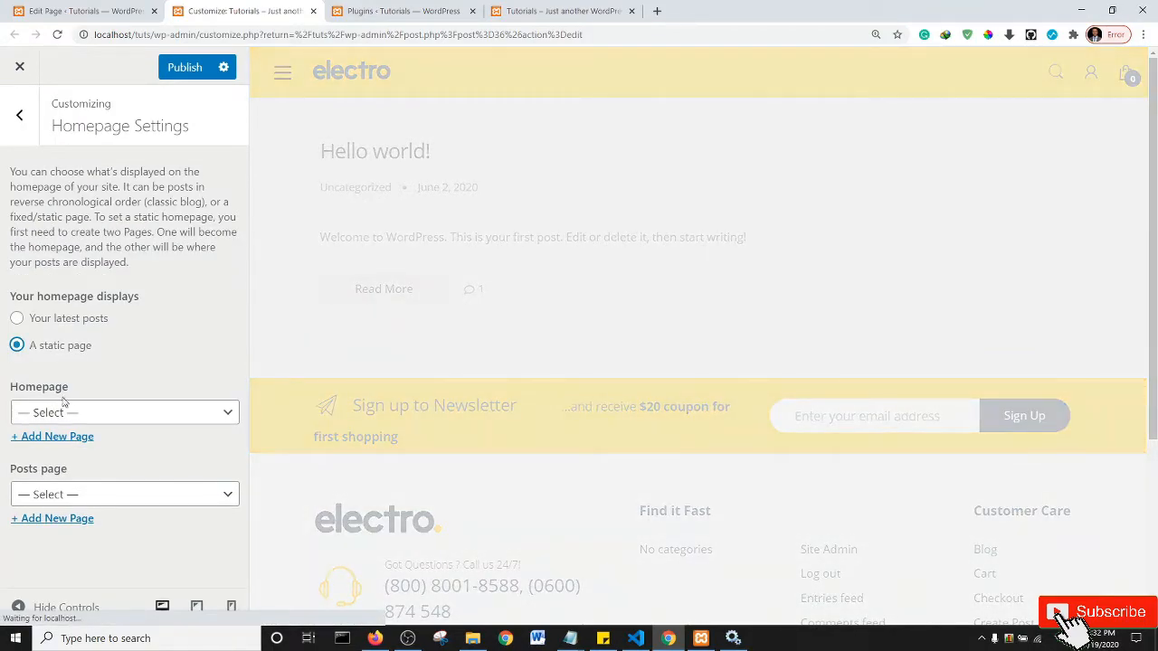
{"action": "left_click", "coordinate": [92, 415]}
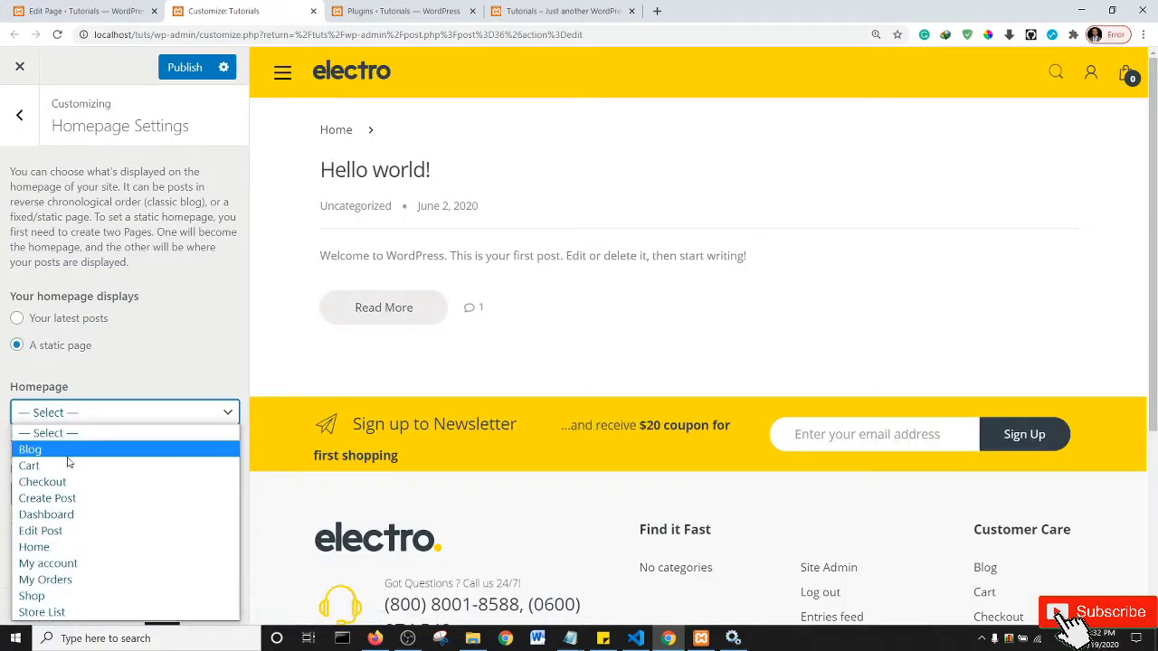
{"action": "left_click", "coordinate": [66, 548]}
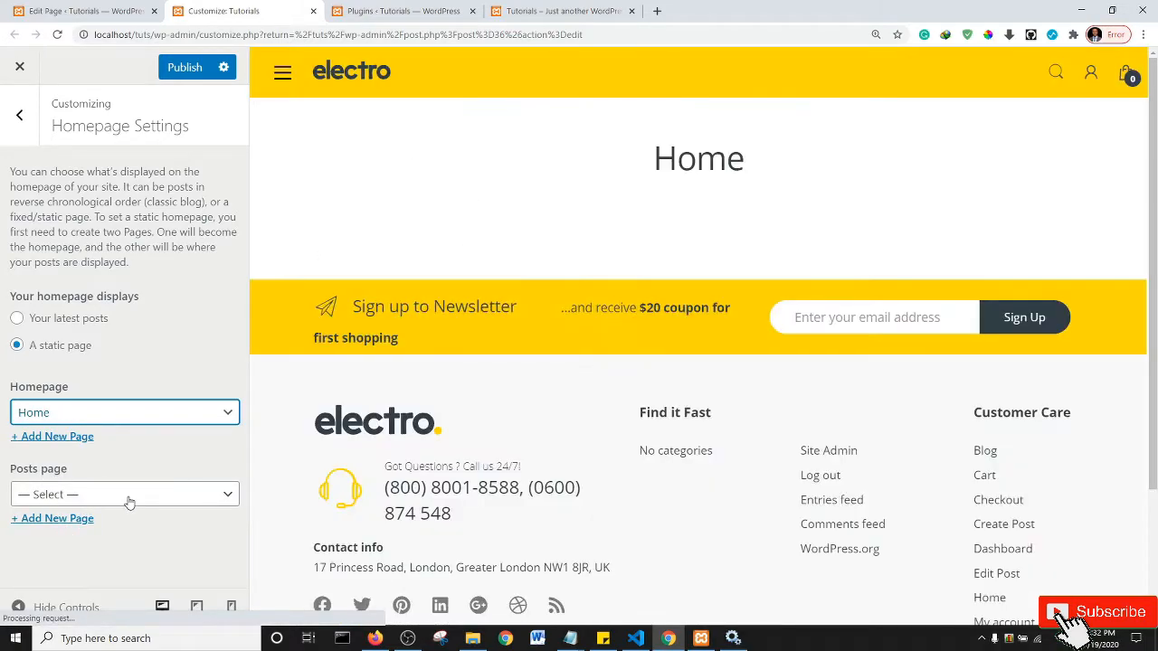
{"action": "left_click", "coordinate": [127, 494]}
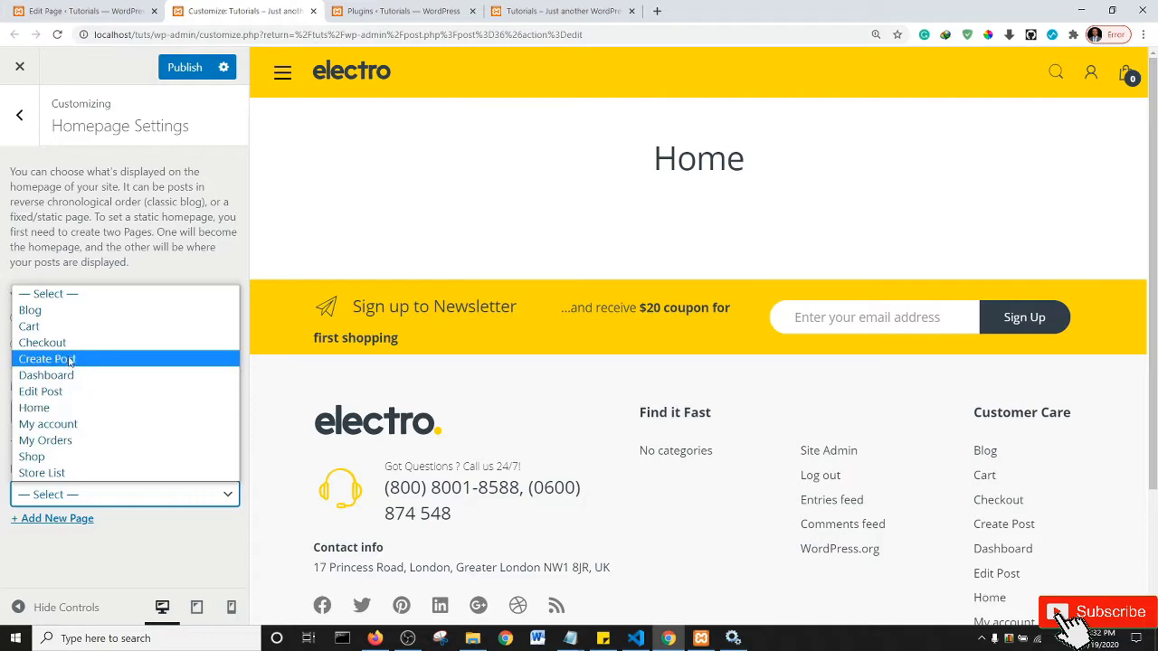
{"action": "left_click", "coordinate": [69, 310]}
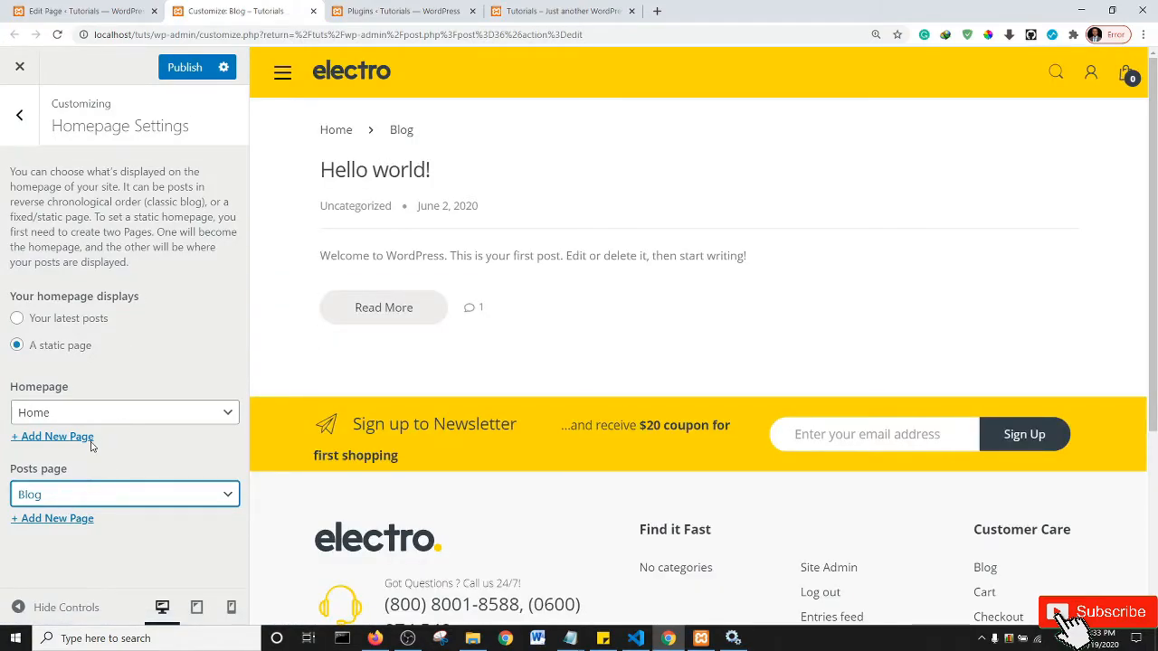
{"action": "left_click", "coordinate": [184, 67]}
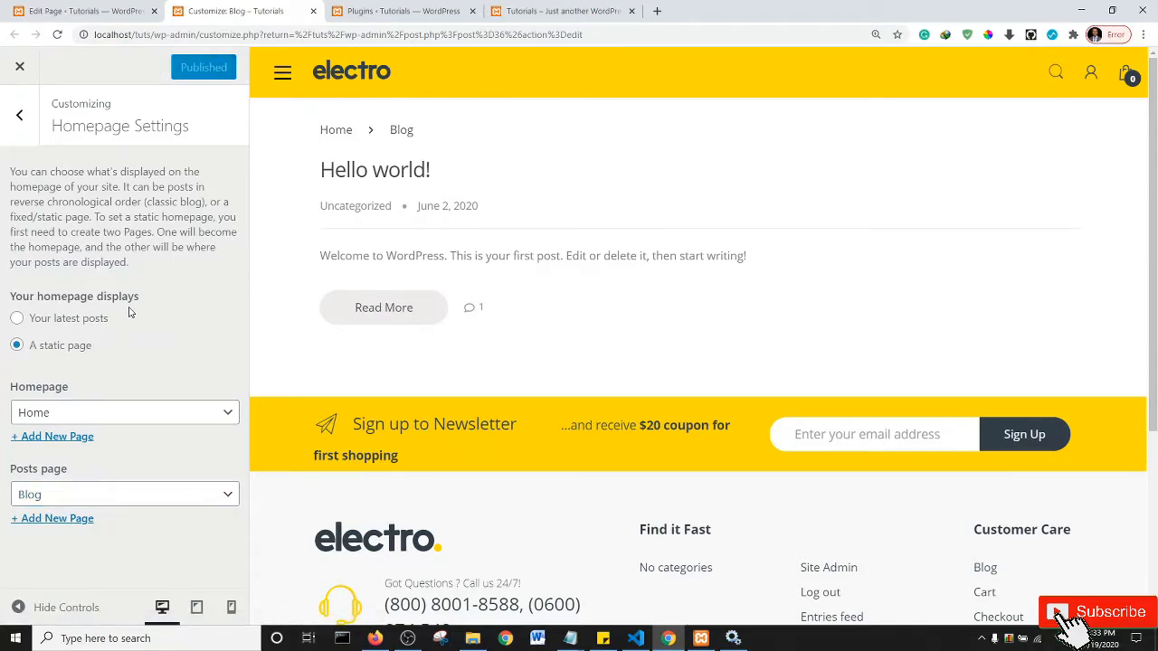
- Reload the localhost/tuts front page and scroll through it to confirm the Home page appears
{"action": "left_click", "coordinate": [546, 9]}
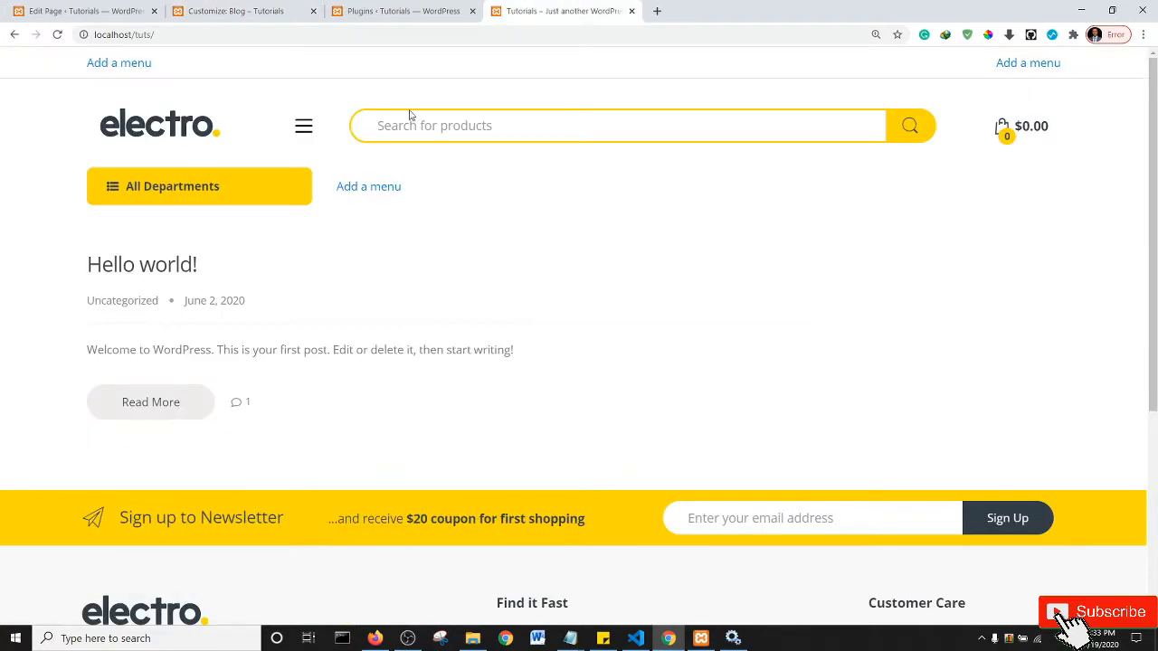
{"action": "left_click", "coordinate": [140, 128]}
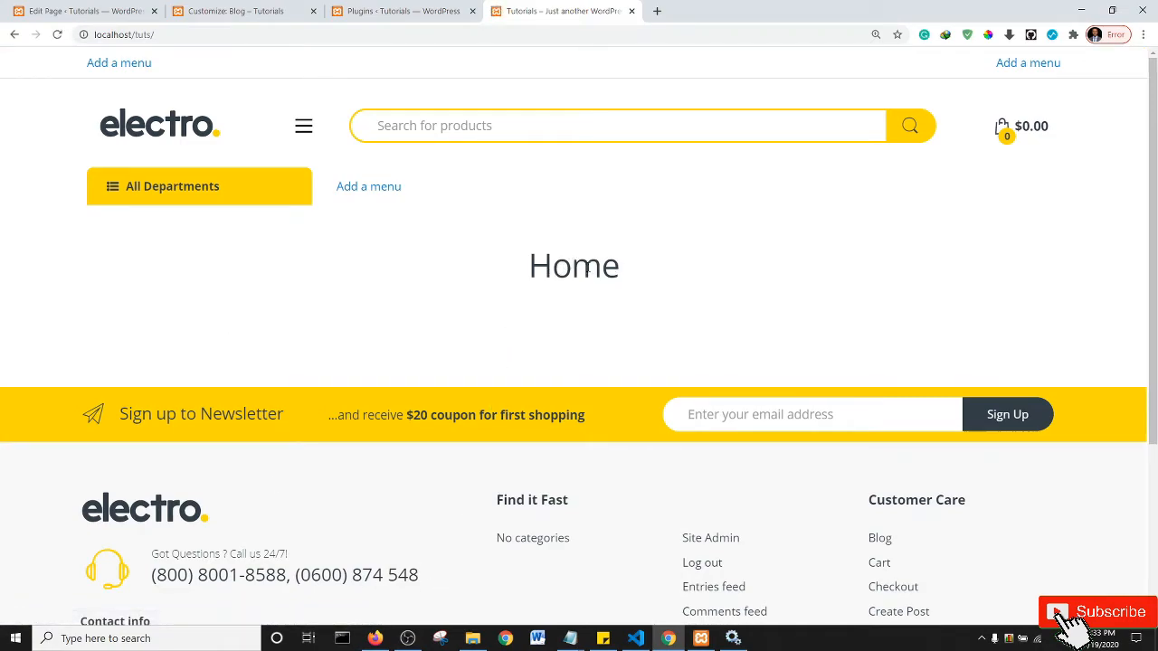
{"action": "scroll", "coordinate": [573, 265], "scroll_direction": "down", "scroll_amount": 5}
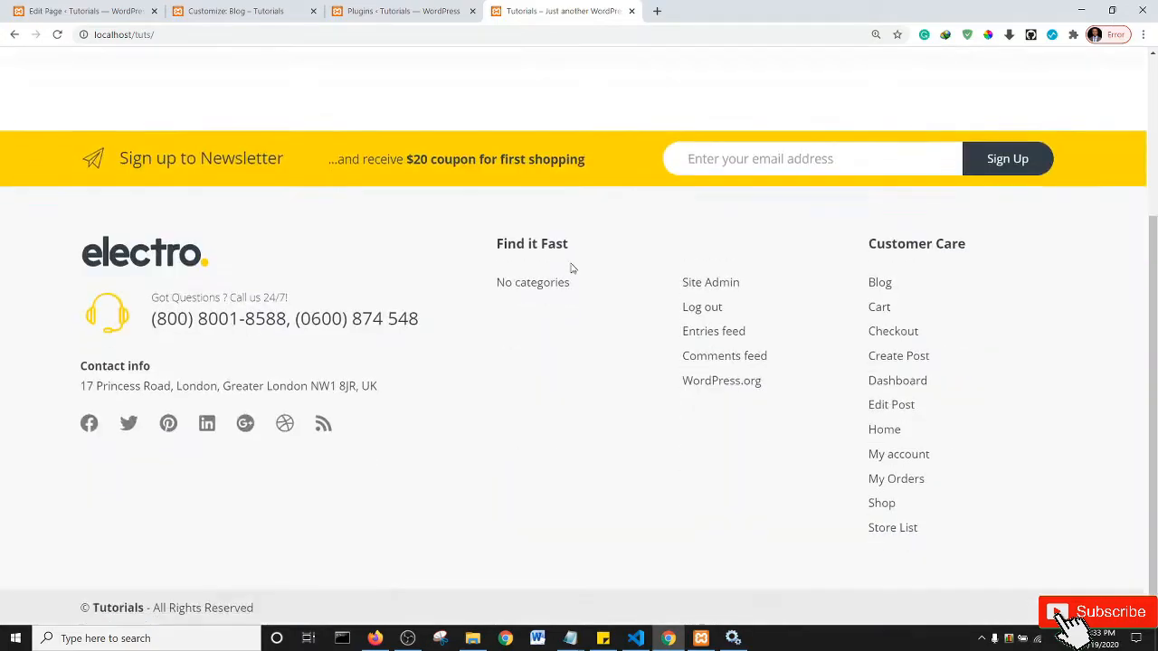
{"action": "scroll", "coordinate": [571, 269], "scroll_direction": "up", "scroll_amount": 5}
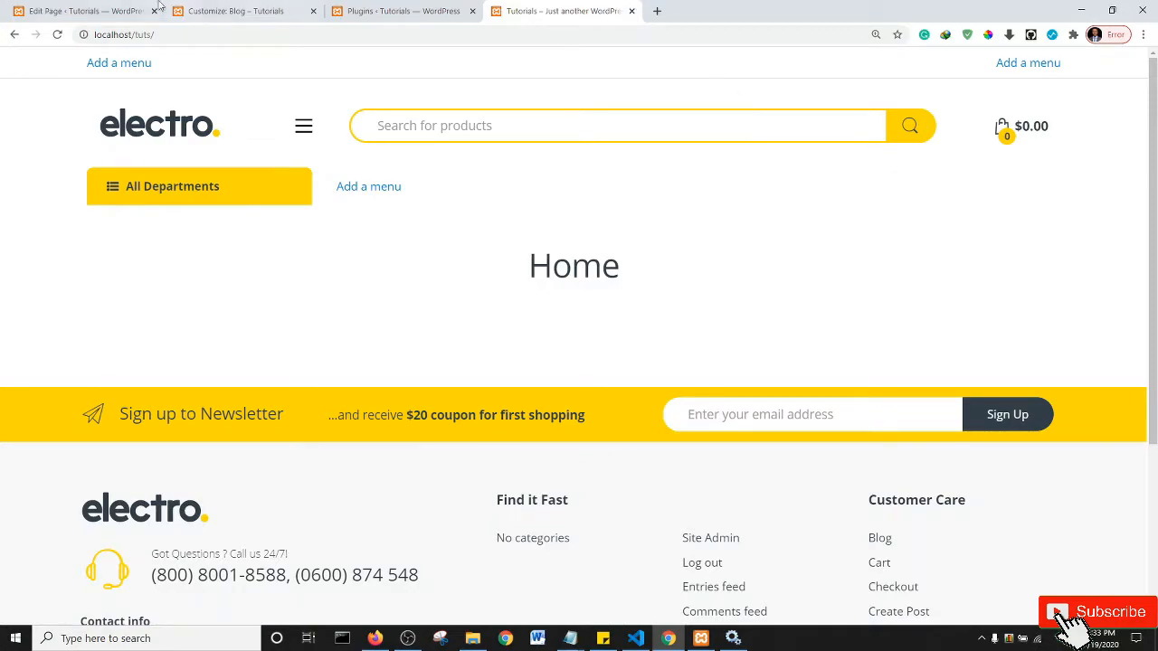
- Go back to the 'Edit Page ‹ Tutorials' editor for the Home page
{"action": "left_click", "coordinate": [108, 11]}
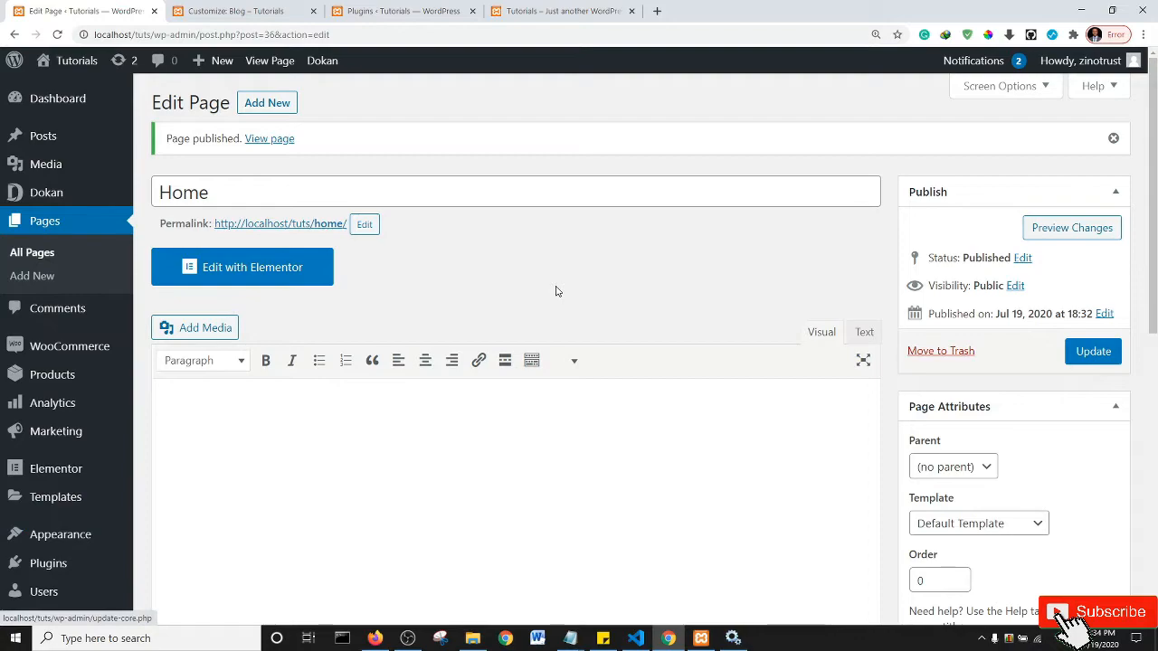
- Open All Pages and review the list, with Home as Front Page and Blog as Posts Page
{"action": "left_click", "coordinate": [42, 220]}
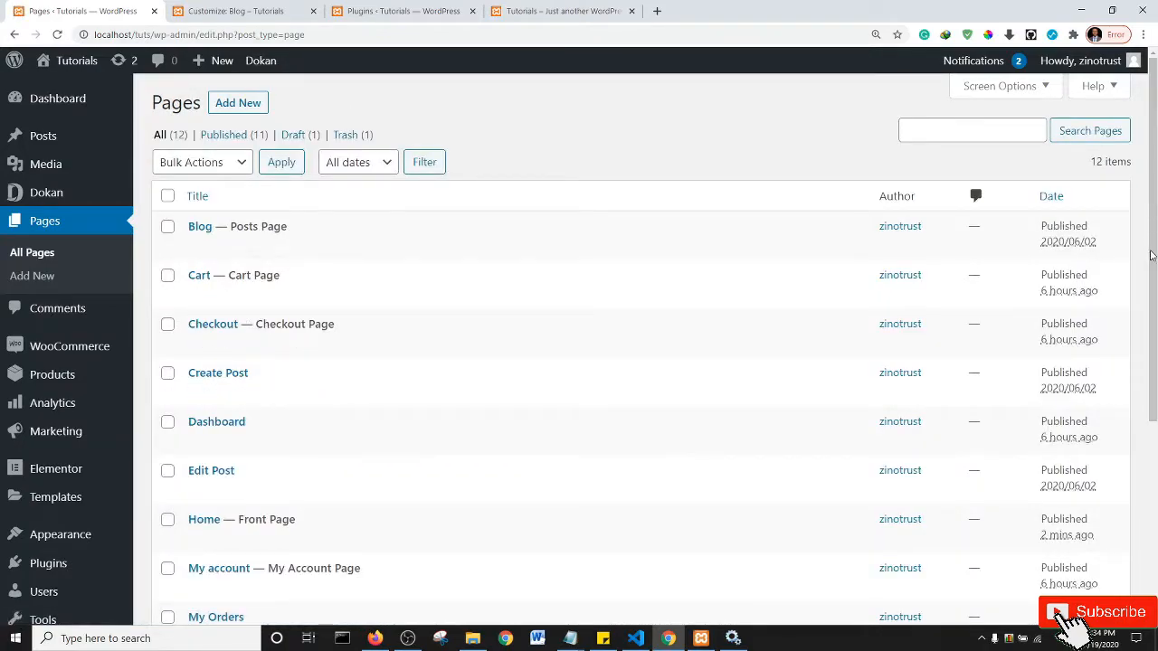
{"action": "scroll", "coordinate": [1151, 255], "scroll_direction": "down", "scroll_amount": 1}
{"action": "left_click_drag", "start_coordinate": [1155, 261], "coordinate": [1155, 311]}
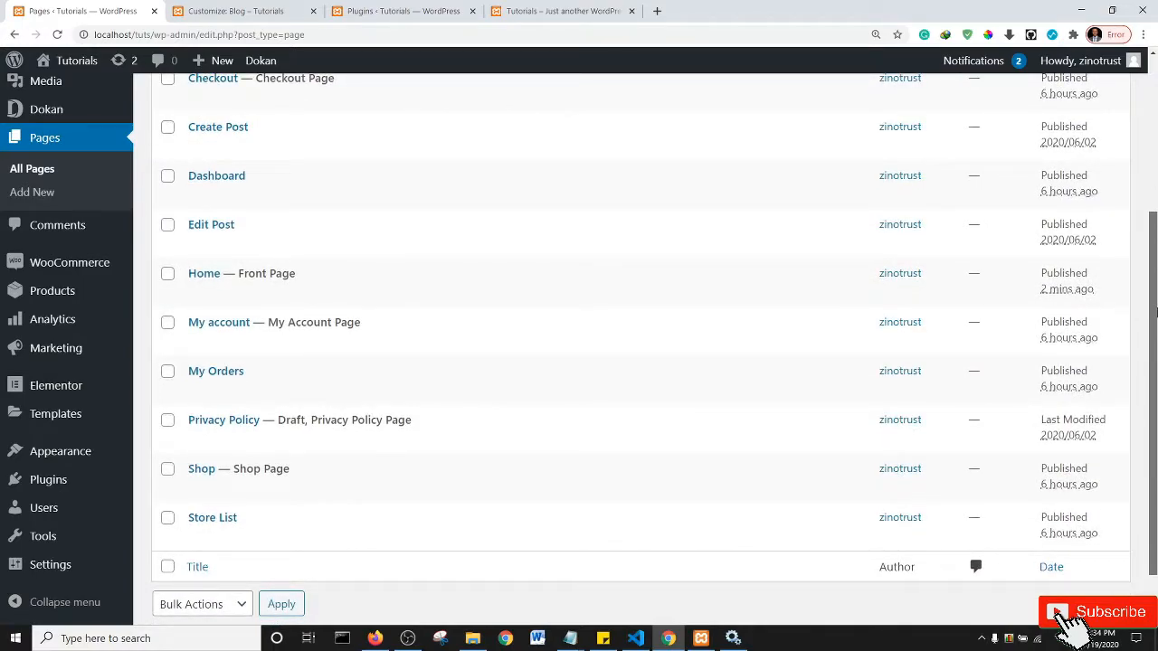
{"action": "left_click_drag", "start_coordinate": [1156, 312], "coordinate": [1155, 154]}
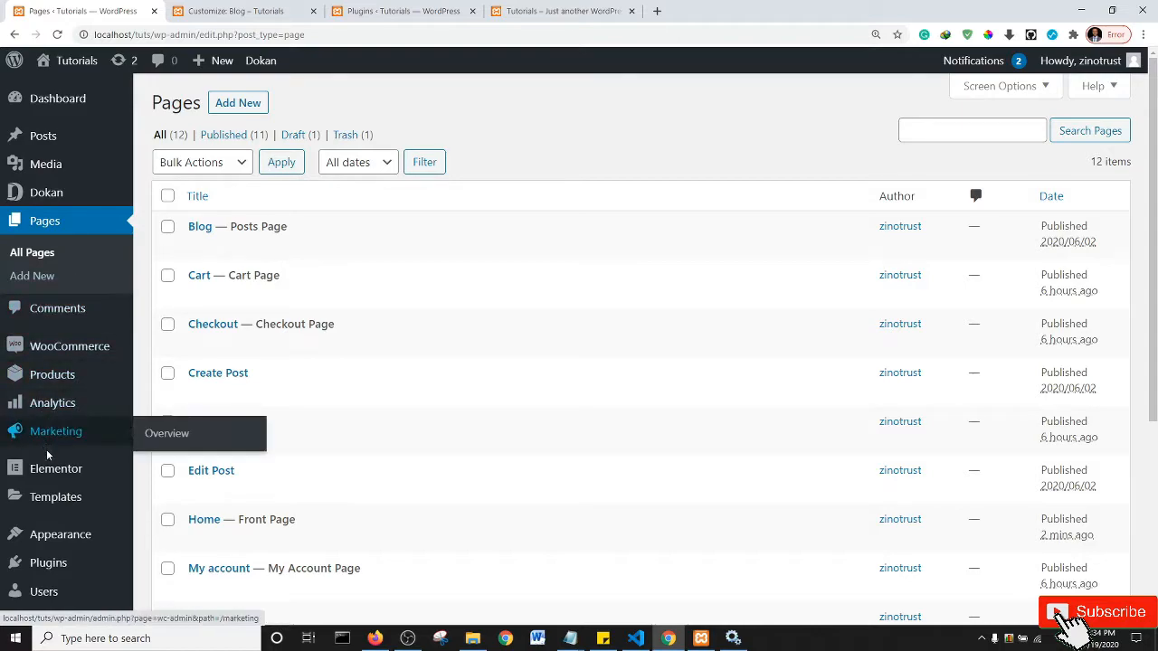
{"action": "mouse_move", "coordinate": [64, 512]}
{"action": "mouse_move", "coordinate": [64, 537]}
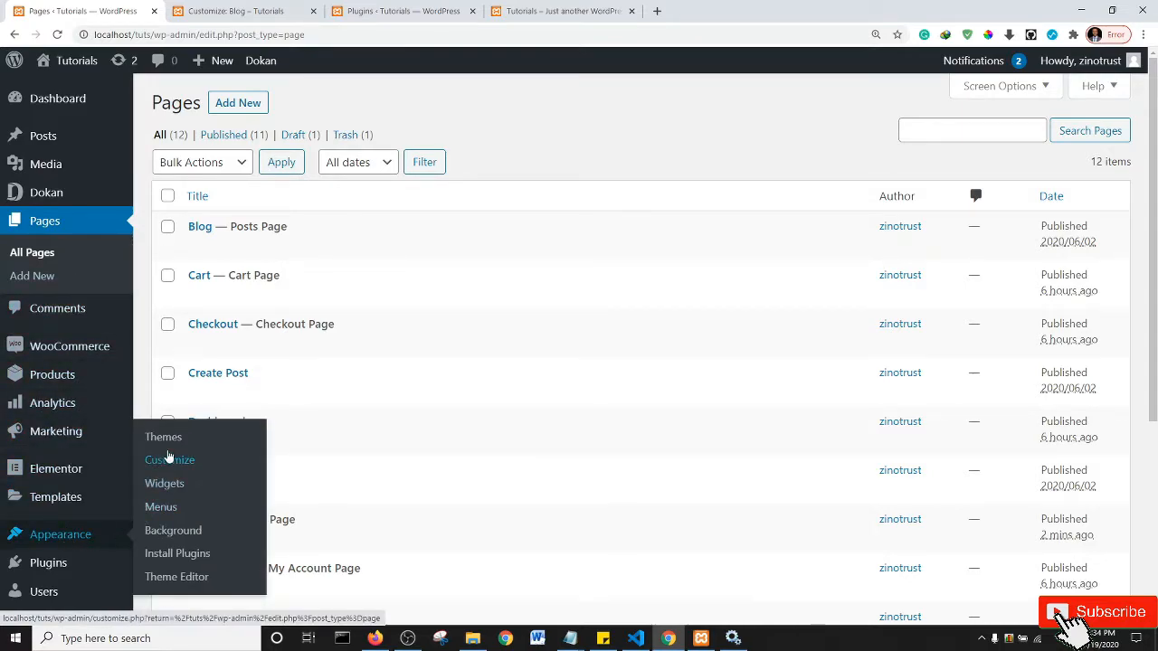
- Under Appearance > Menus, create a menu named 'Main1'
{"action": "left_click", "coordinate": [163, 510]}
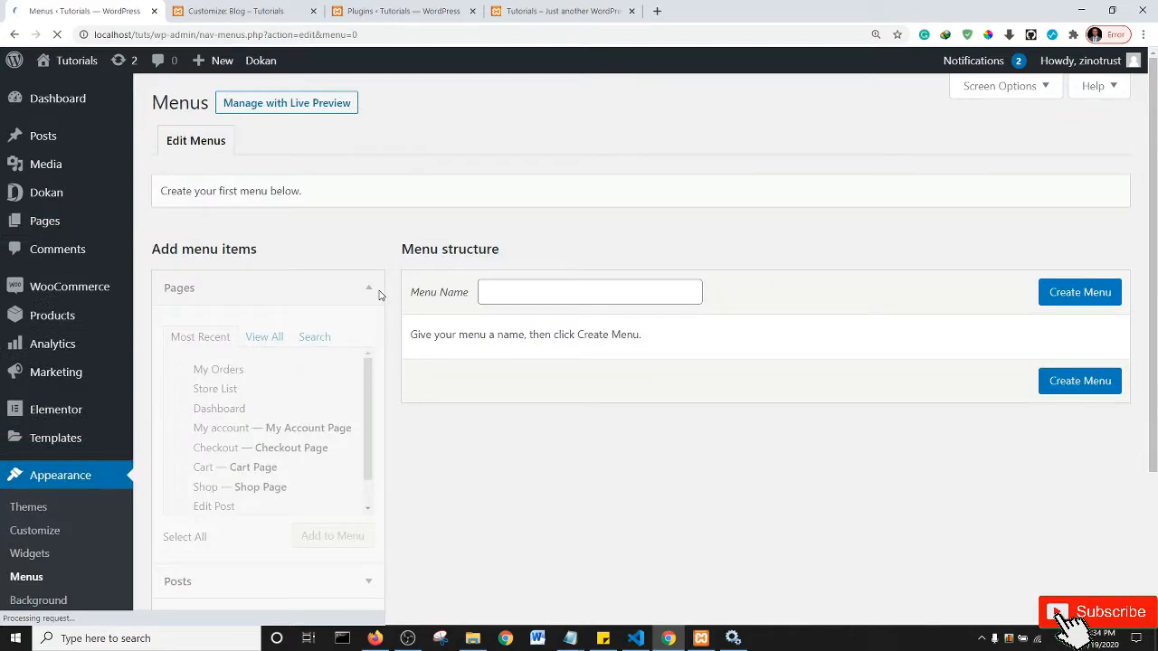
{"action": "left_click", "coordinate": [512, 290]}
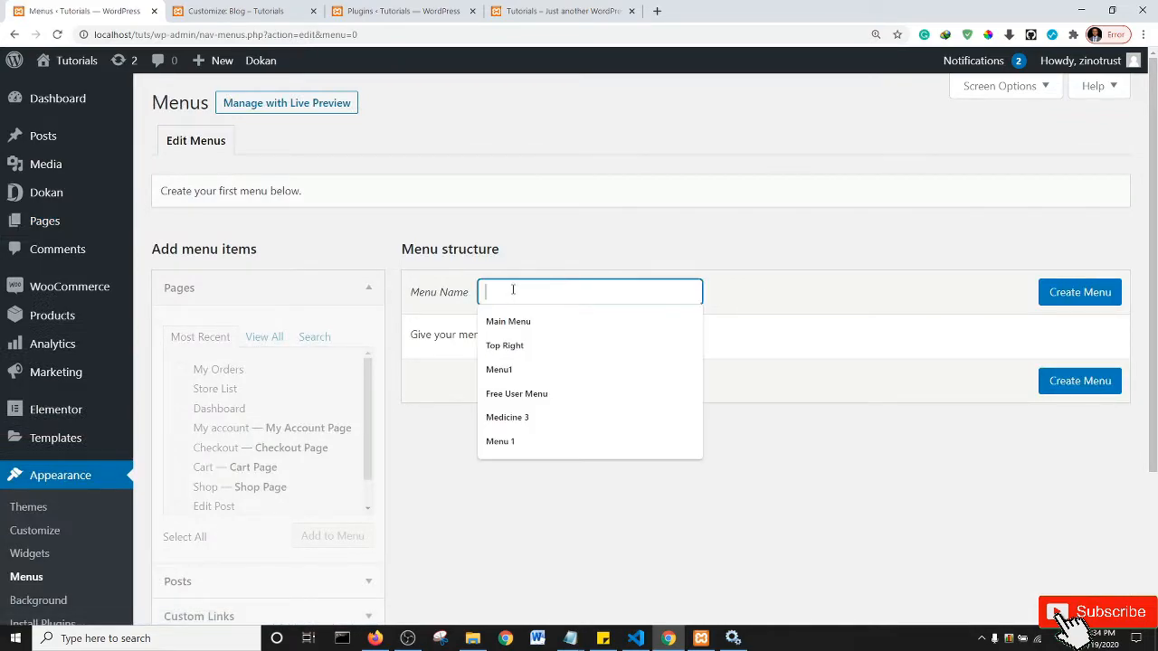
{"action": "type", "text": "Mai"}
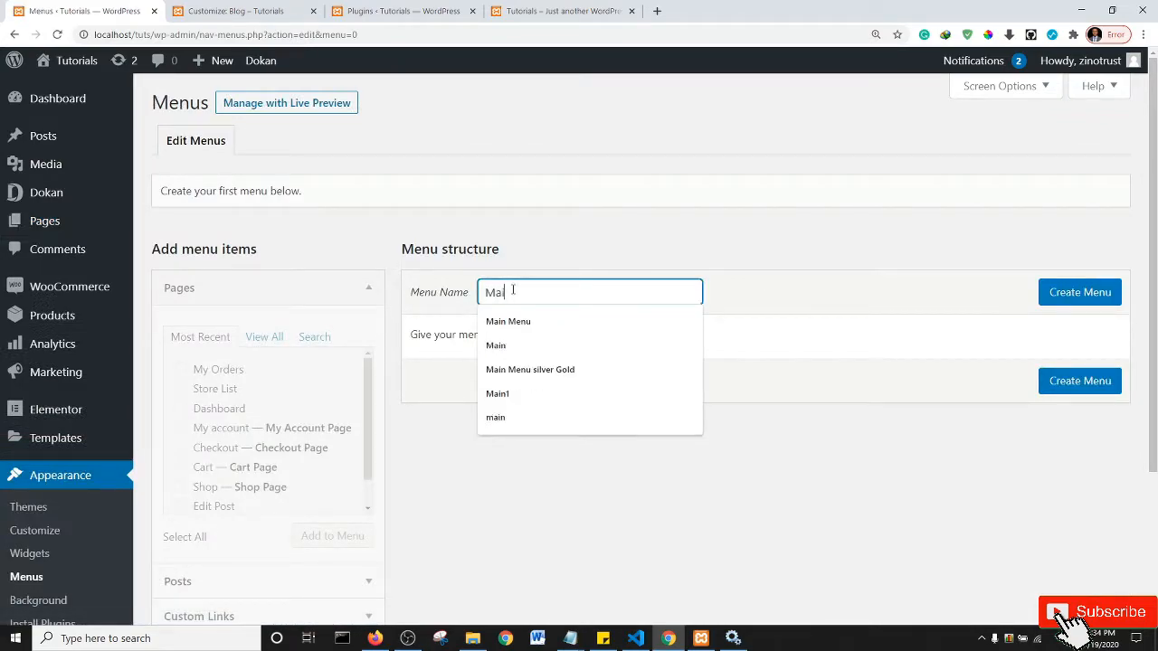
{"action": "type", "text": "n1"}
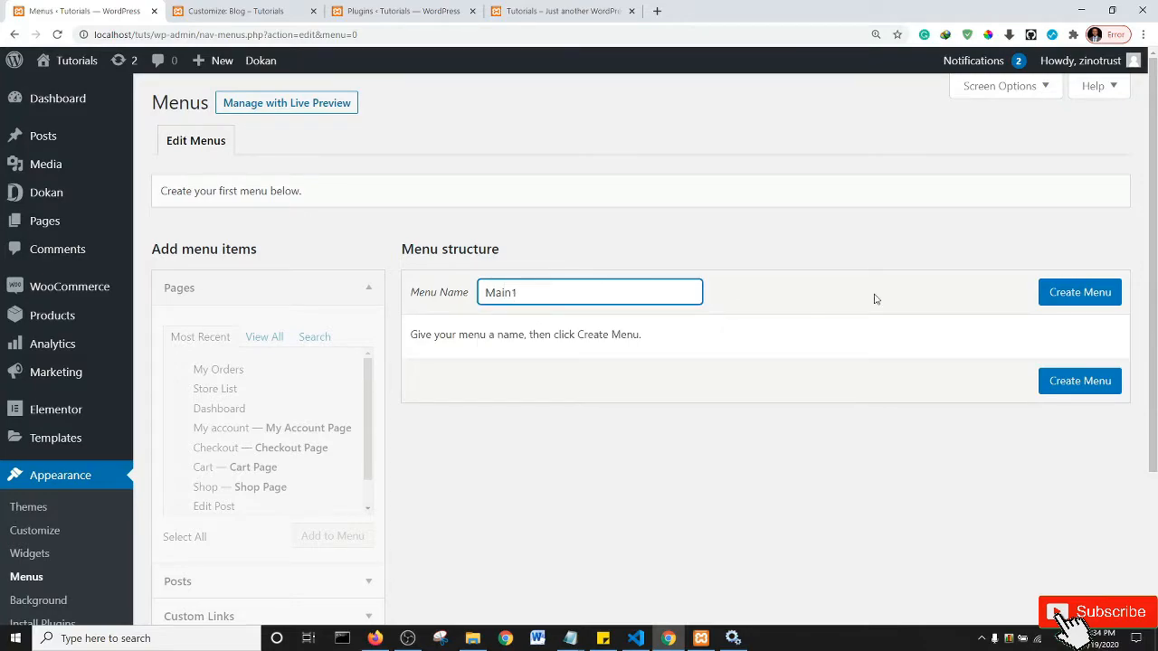
{"action": "left_click", "coordinate": [1077, 297]}
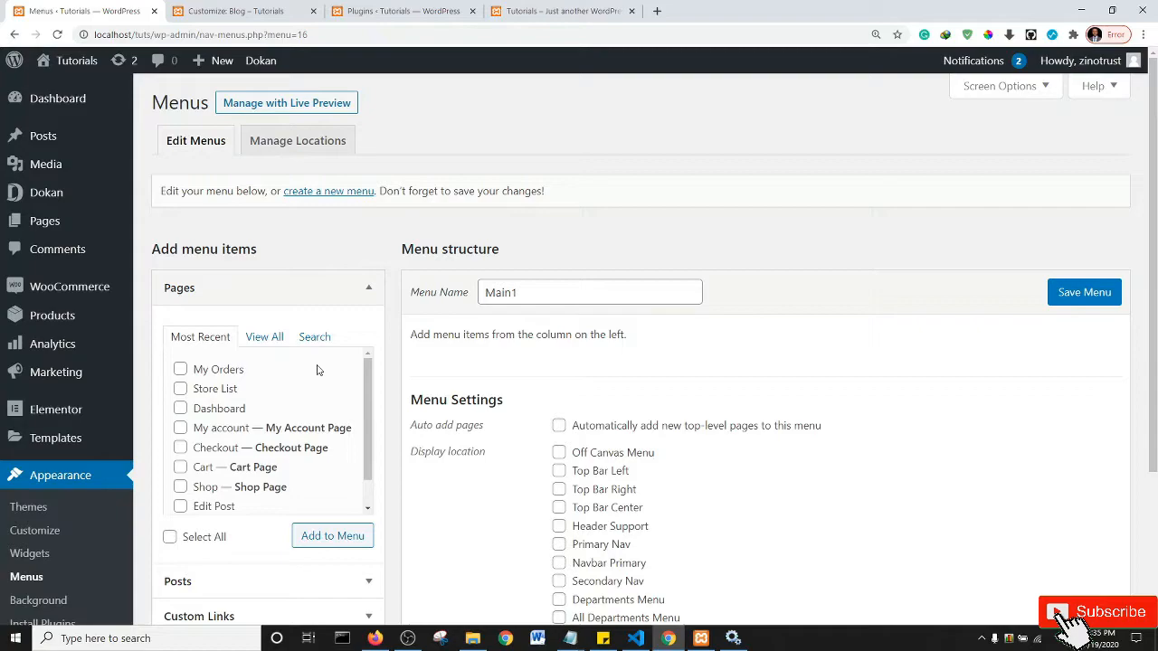
- Tick Checkout, Cart and Shop, leaving My account out, and add them to Main1
{"action": "left_click", "coordinate": [179, 449]}
{"action": "left_click", "coordinate": [180, 468]}
{"action": "left_click", "coordinate": [186, 486]}
{"action": "left_click", "coordinate": [181, 429]}
{"action": "left_click", "coordinate": [367, 411]}
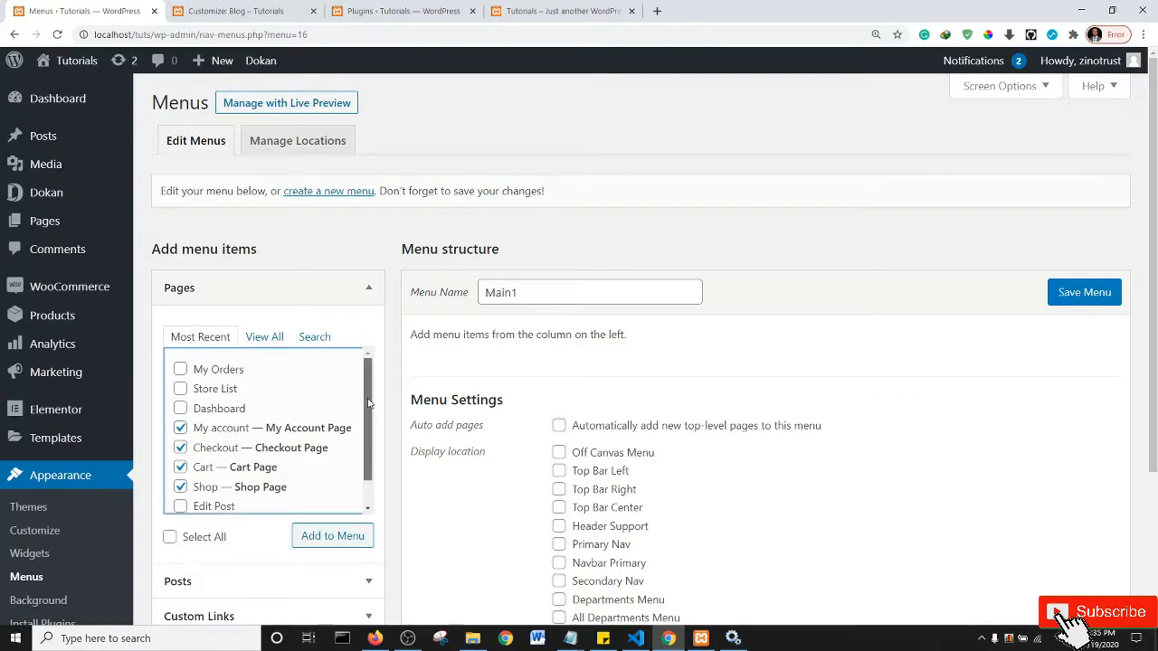
{"action": "left_click", "coordinate": [182, 430]}
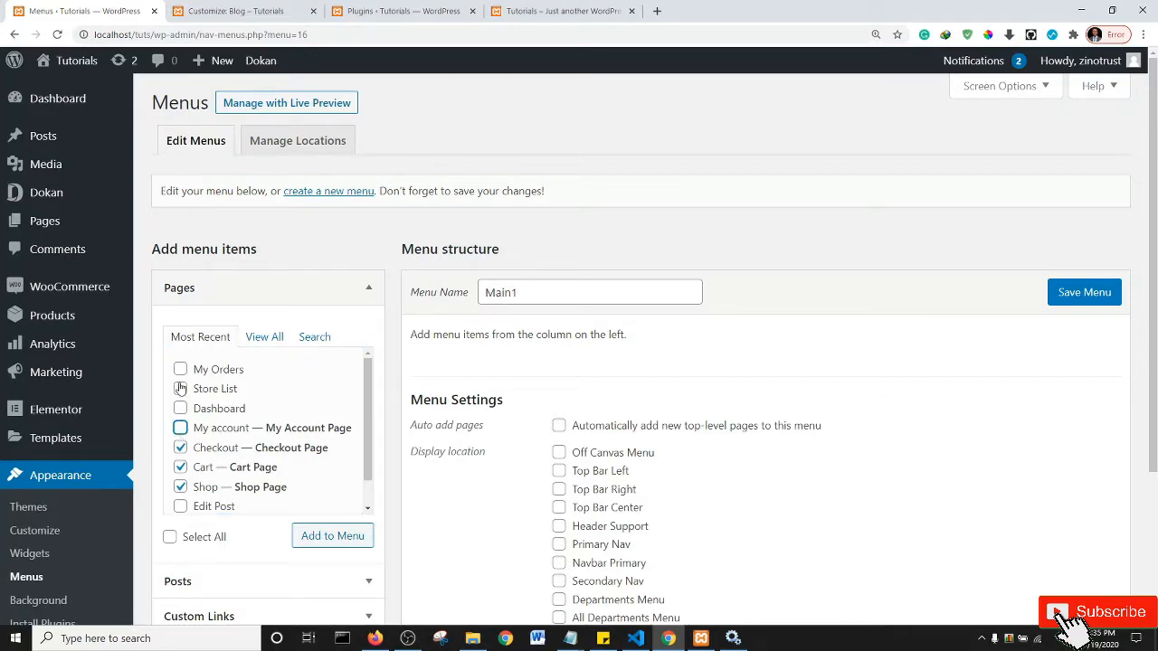
{"action": "scroll", "coordinate": [369, 442], "scroll_direction": "down", "scroll_amount": 1}
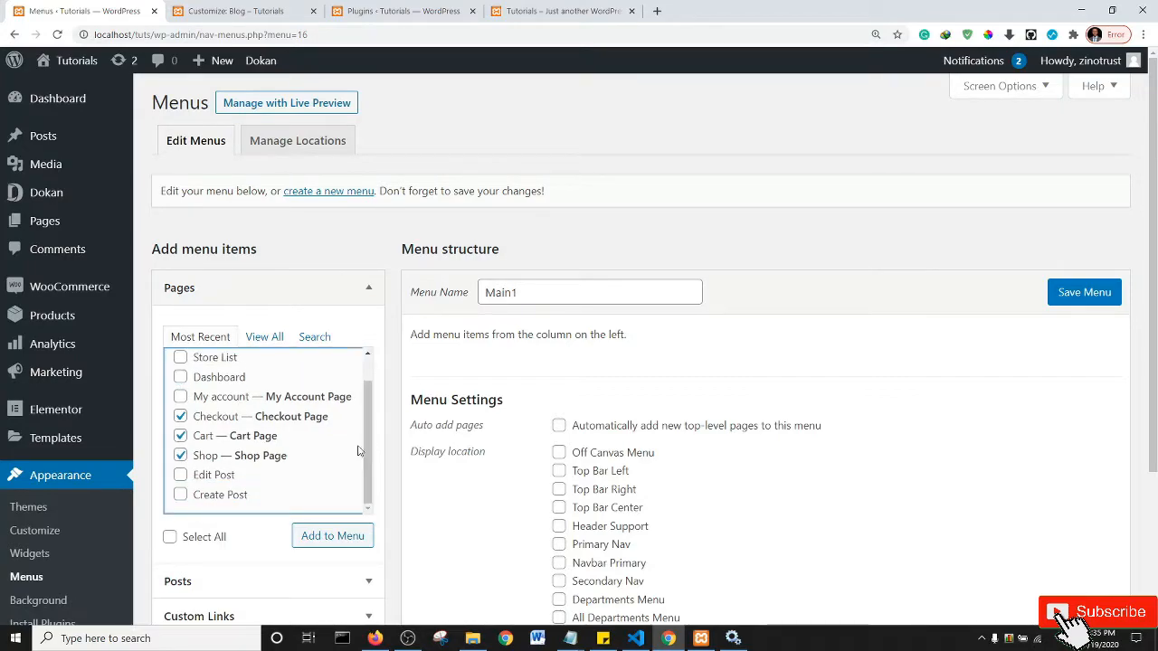
{"action": "scroll", "coordinate": [267, 402], "scroll_direction": "up", "scroll_amount": 1}
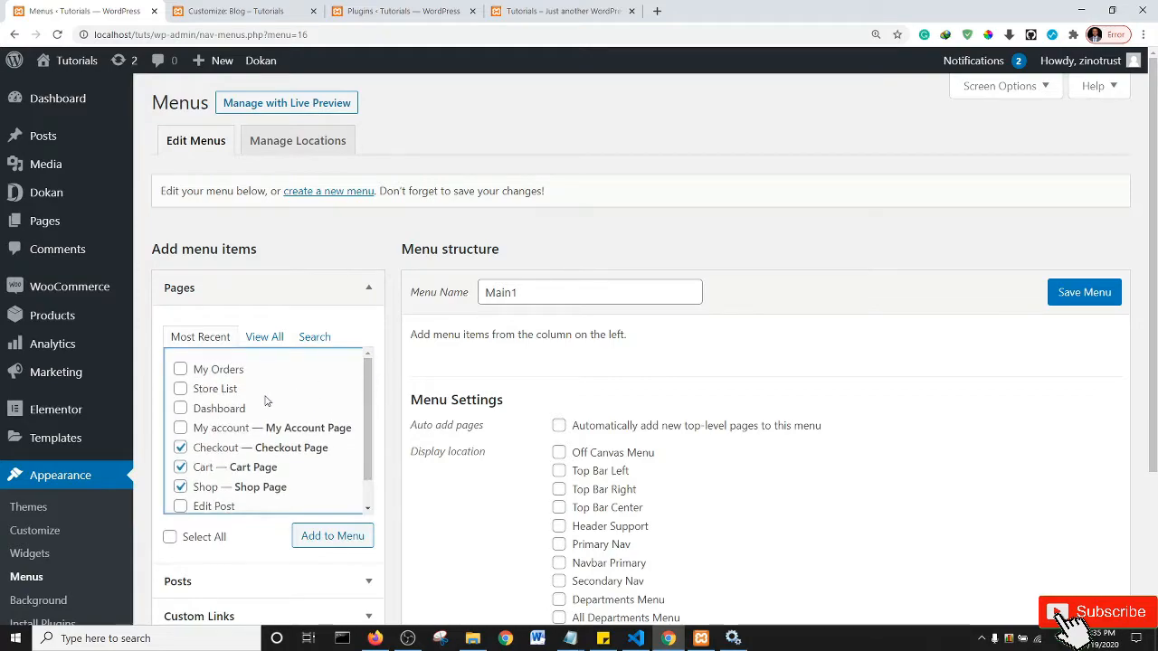
{"action": "scroll", "coordinate": [252, 411], "scroll_direction": "down", "scroll_amount": 1}
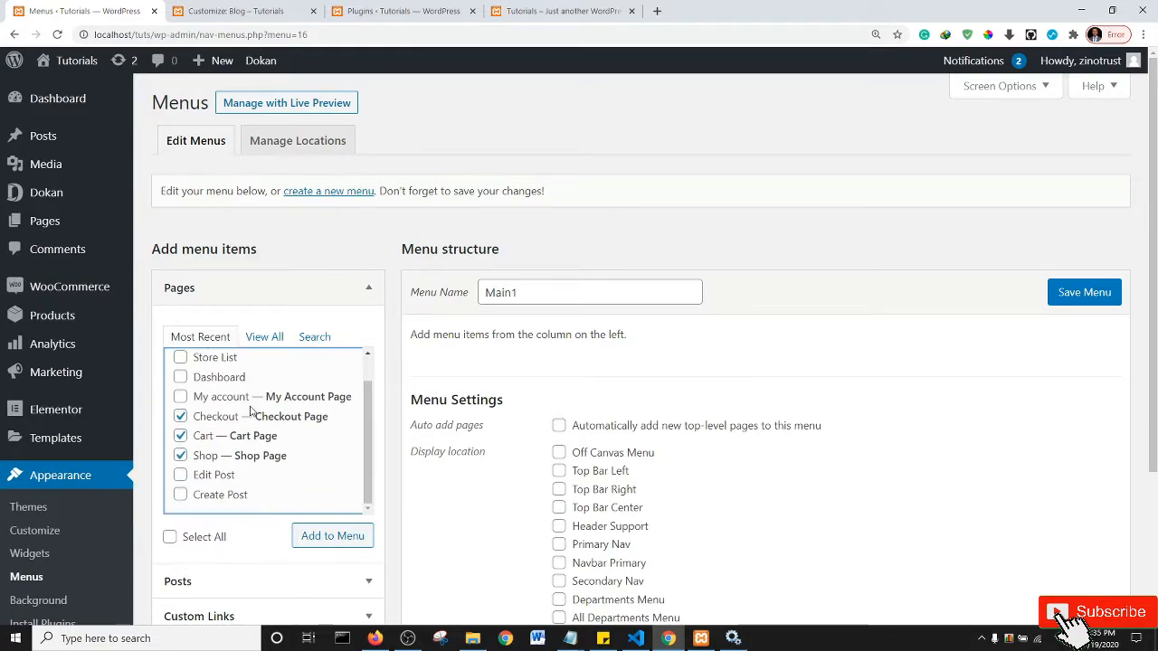
{"action": "left_click", "coordinate": [333, 540]}
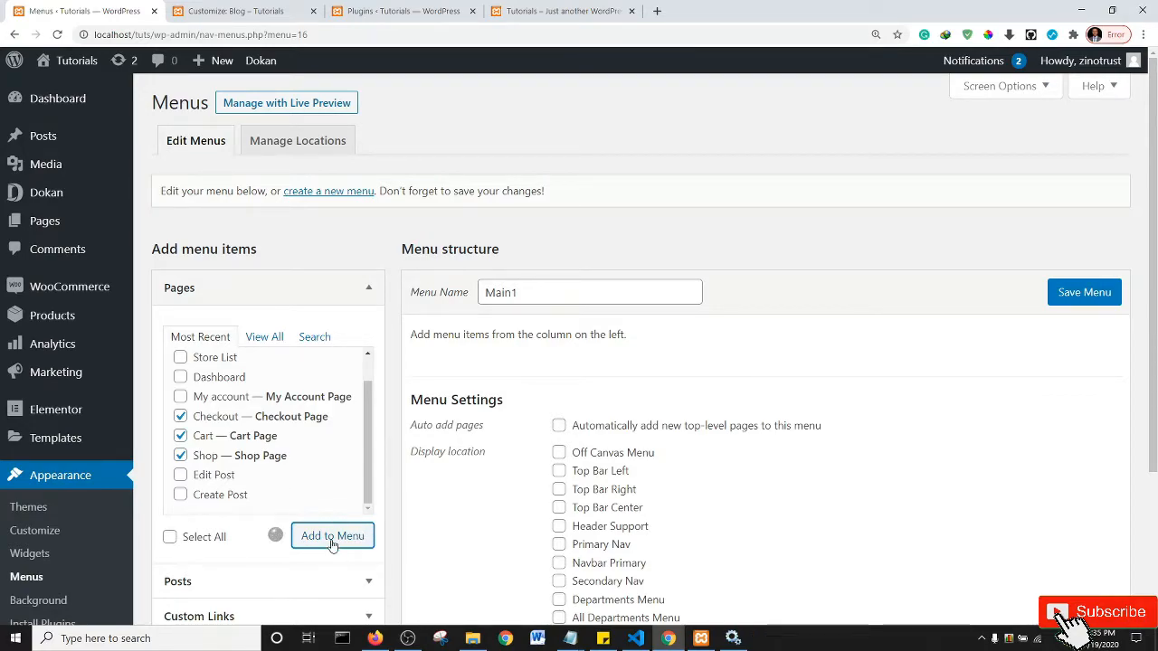
- Search pages for 'home', add Home to Main1 and move it to the top
{"action": "left_click", "coordinate": [321, 337]}
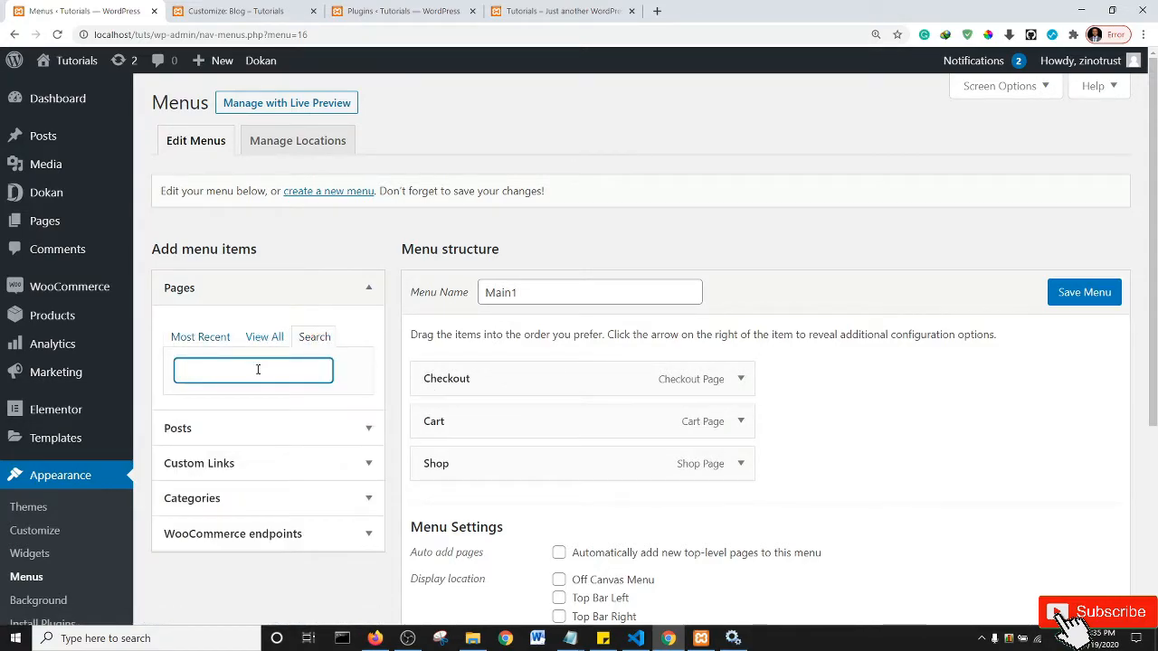
{"action": "type", "text": "home"}
{"action": "left_click", "coordinate": [180, 405]}
{"action": "left_click", "coordinate": [320, 445]}
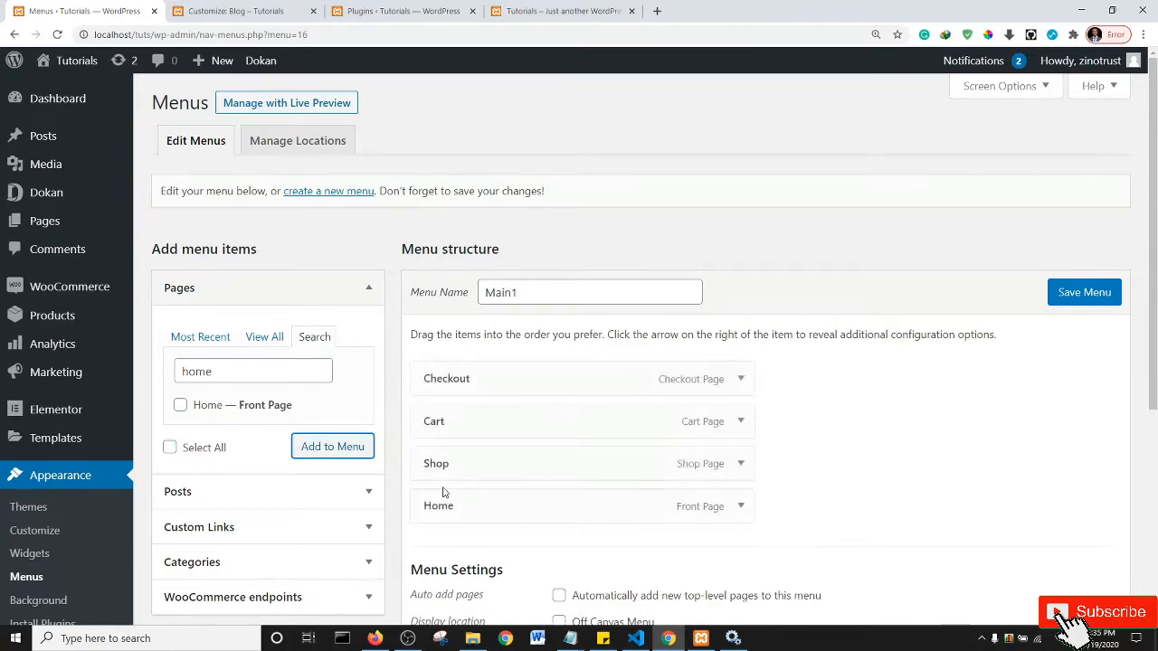
{"action": "left_click_drag", "start_coordinate": [473, 510], "coordinate": [478, 382]}
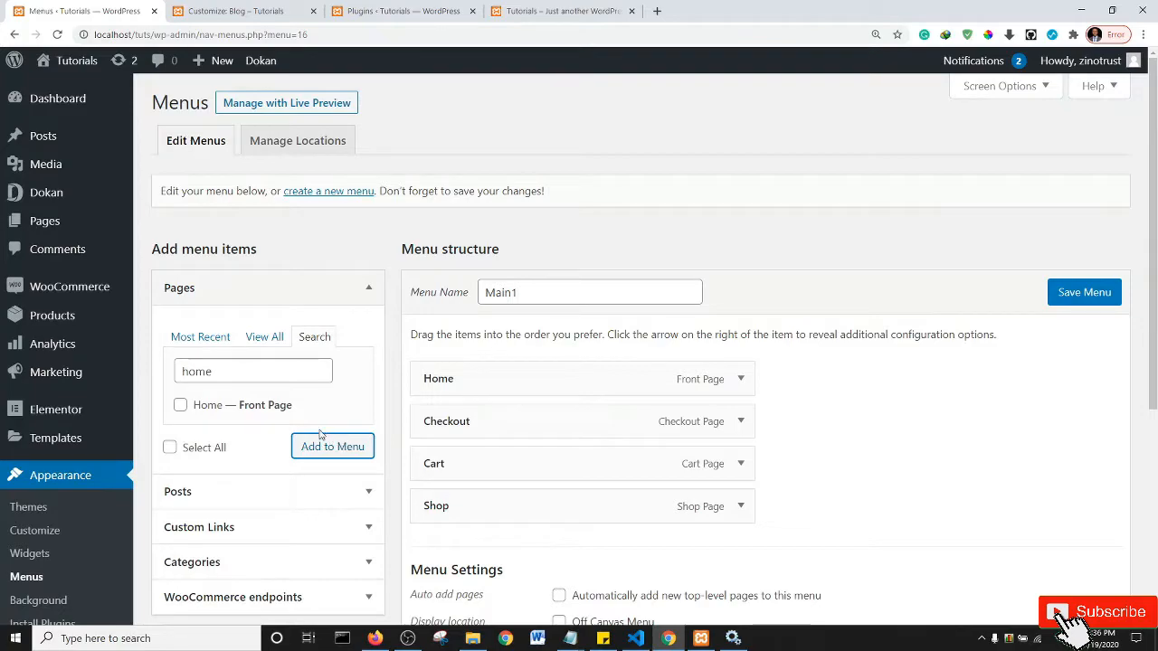
- Add My account and reorder the menu as Home, My account, Shop, Cart, Checkout
{"action": "left_click", "coordinate": [201, 338]}
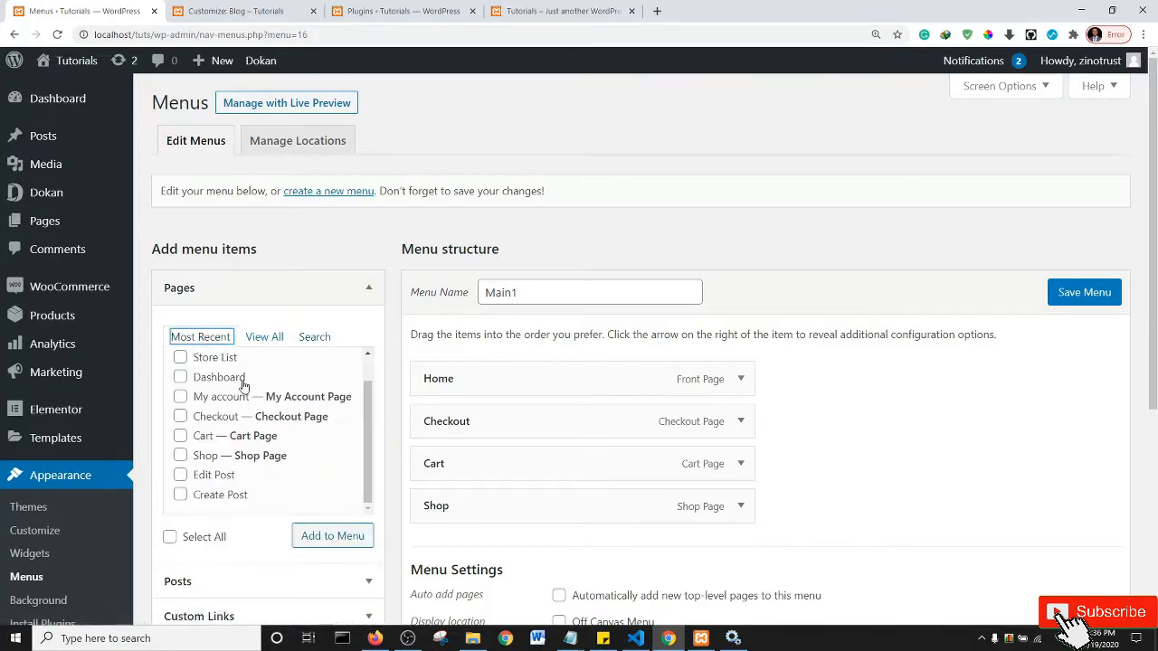
{"action": "left_click", "coordinate": [180, 398]}
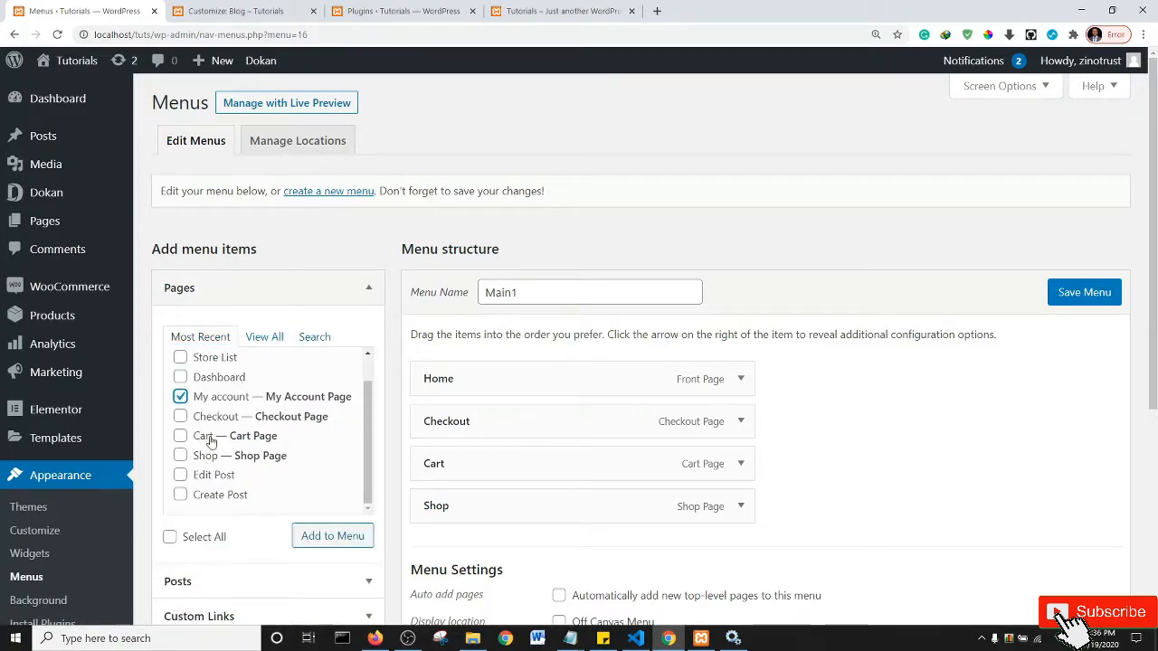
{"action": "left_click", "coordinate": [347, 537]}
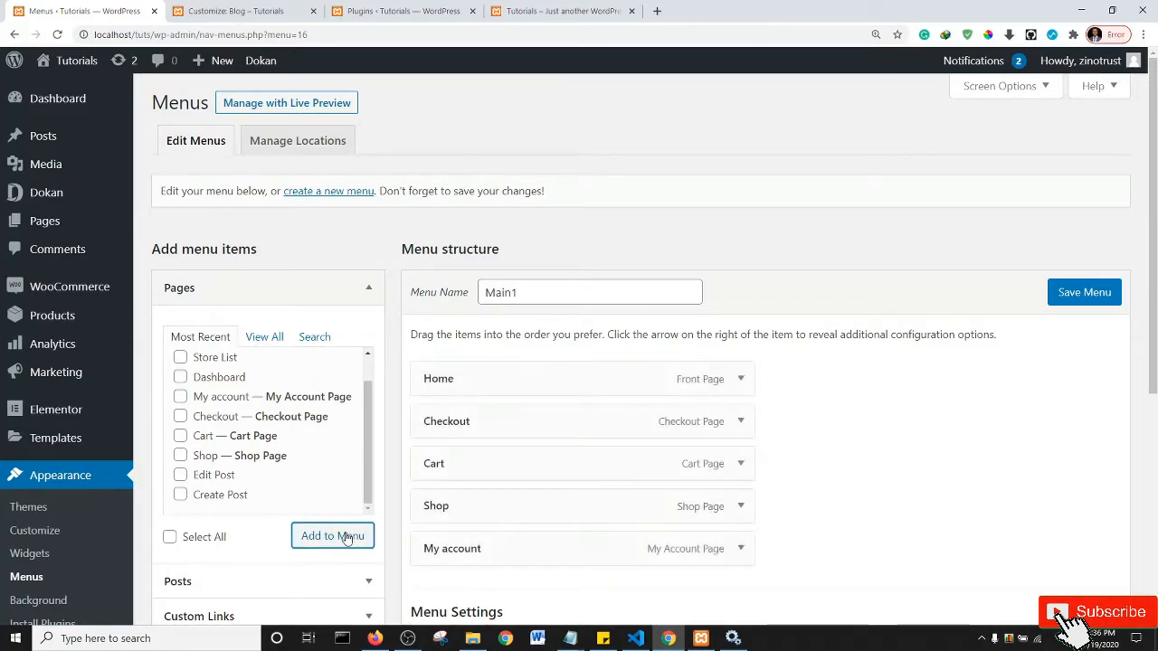
{"action": "left_click_drag", "start_coordinate": [493, 549], "coordinate": [494, 419]}
{"action": "left_click_drag", "start_coordinate": [500, 545], "coordinate": [498, 465]}
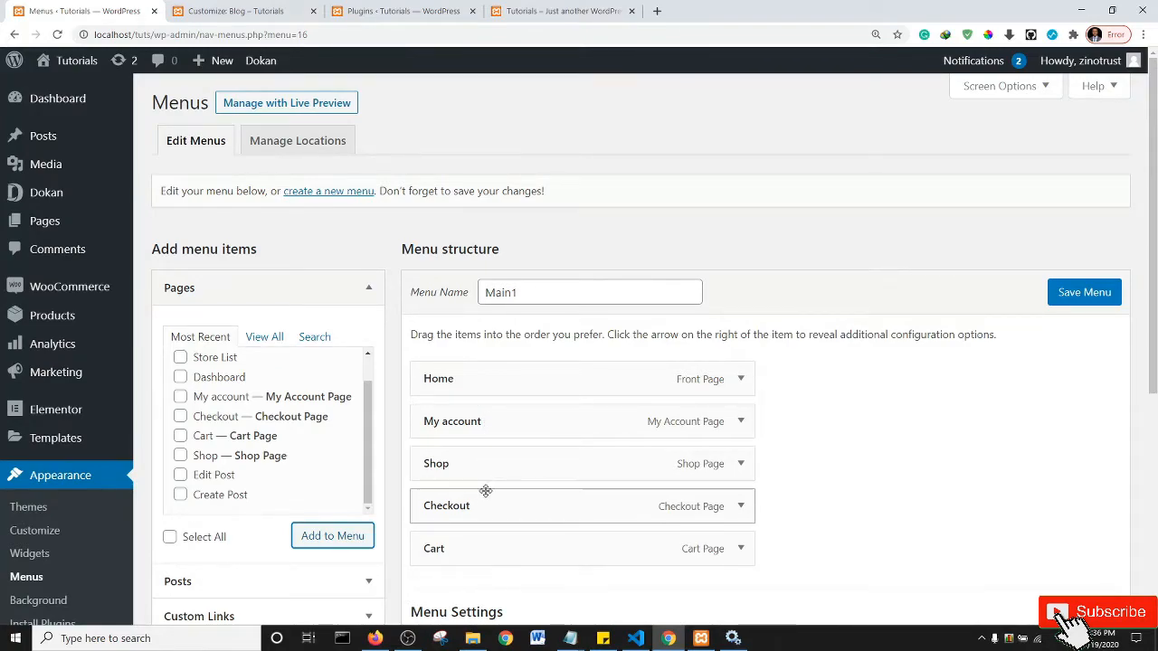
{"action": "left_click_drag", "start_coordinate": [485, 506], "coordinate": [484, 551]}
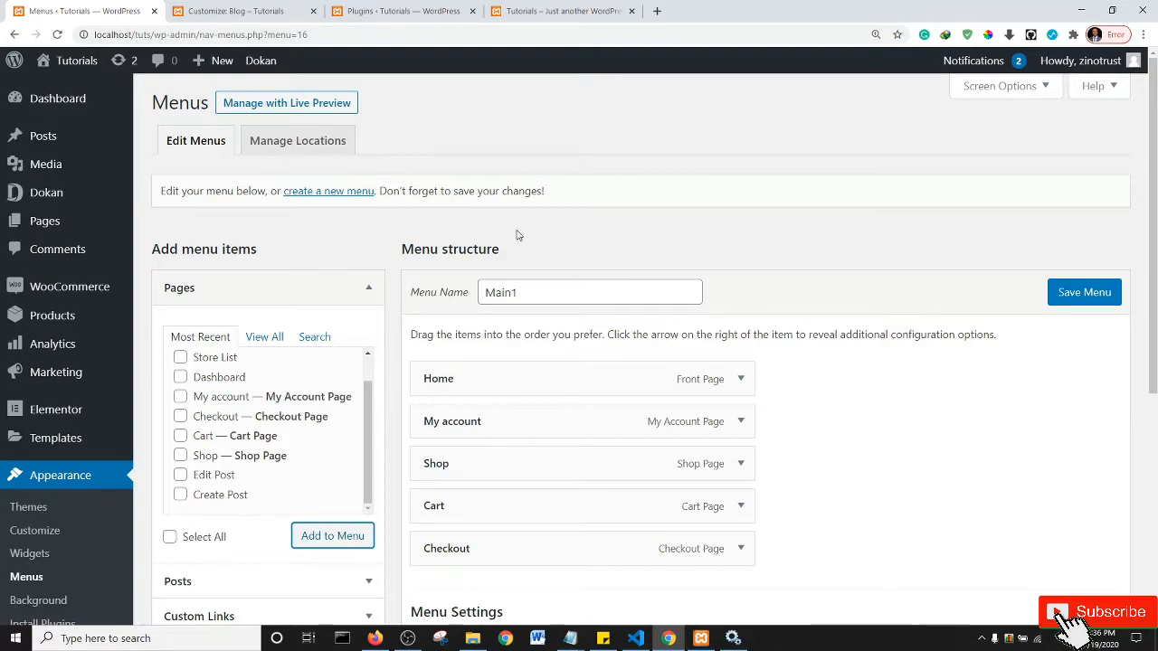
- Save Main1, check the storefront Home page, then begin a second new menu
{"action": "left_click", "coordinate": [1074, 297]}
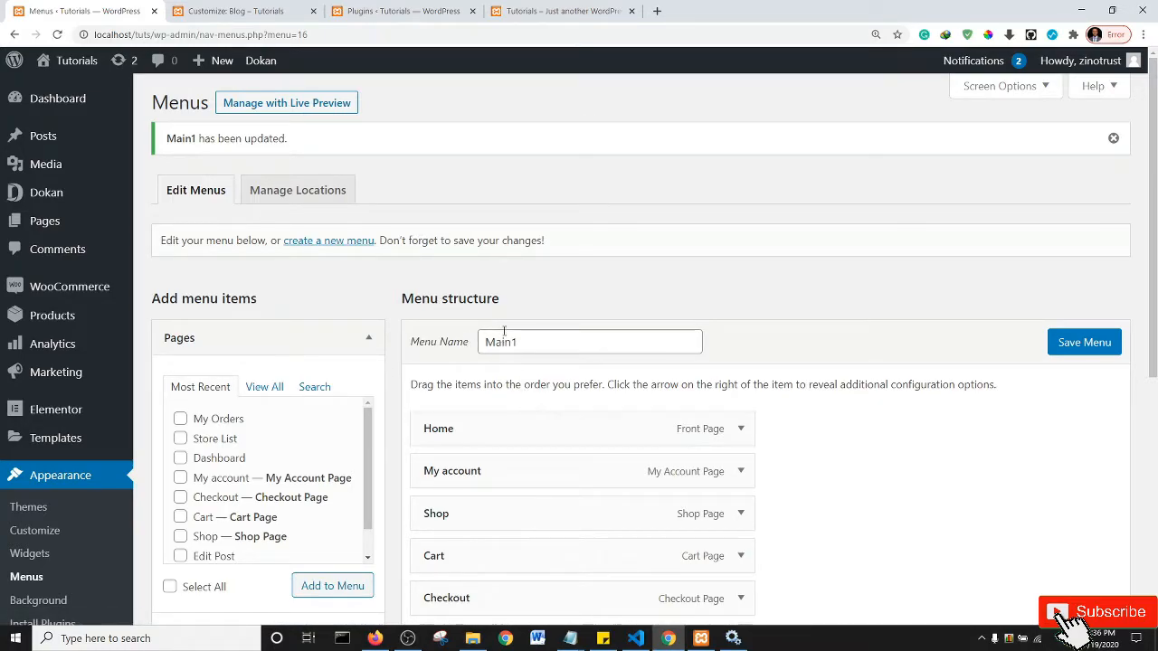
{"action": "left_click", "coordinate": [560, 11]}
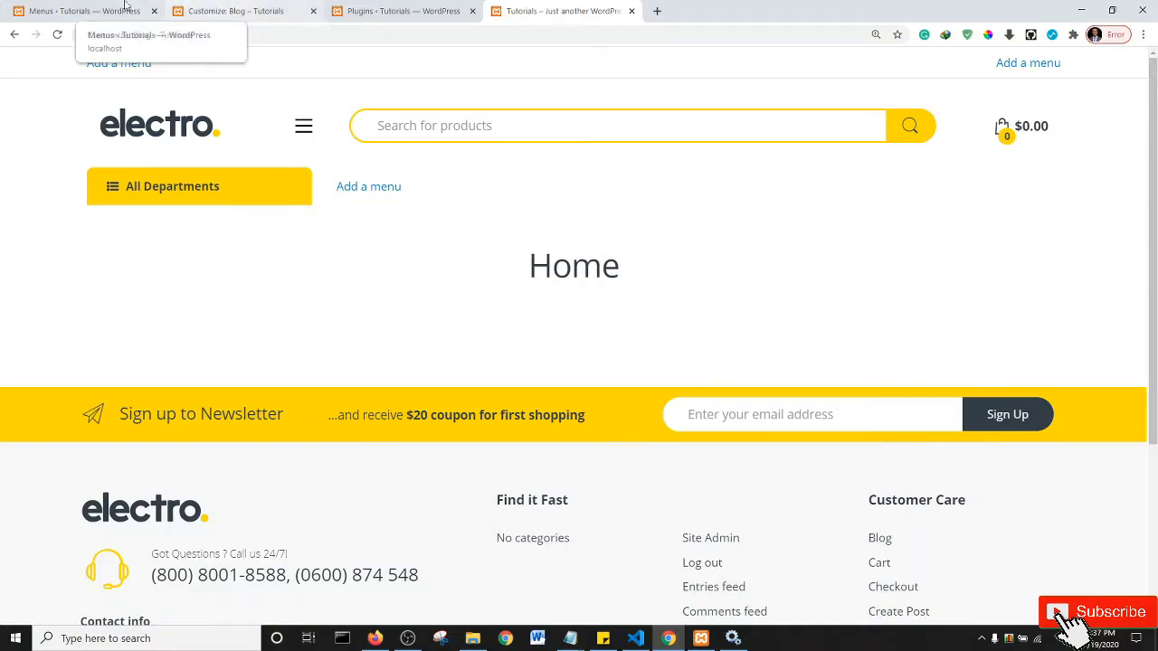
{"action": "left_click", "coordinate": [86, 10]}
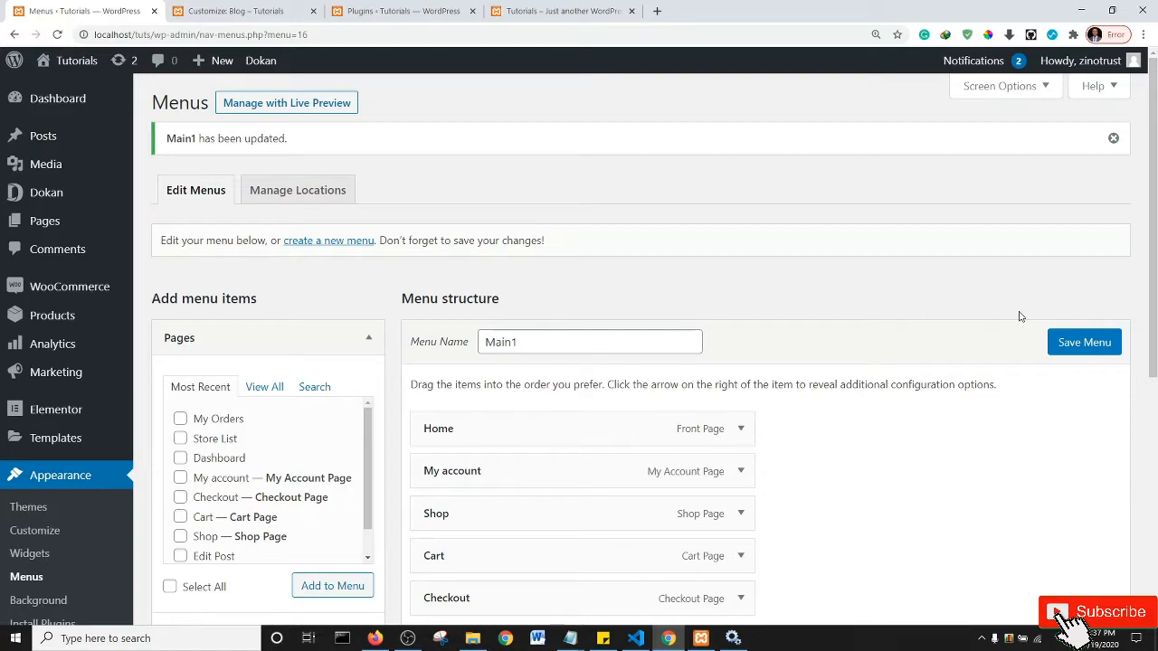
{"action": "left_click", "coordinate": [324, 242]}
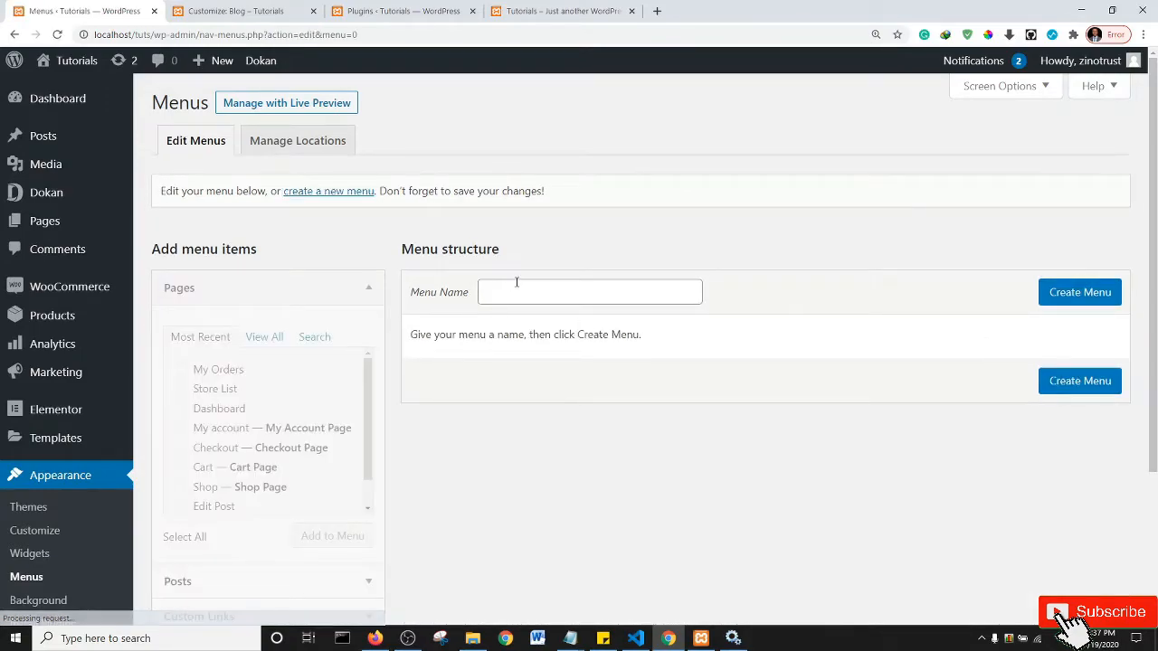
- Create an empty navigation menu named 'Store menu'
{"action": "left_click", "coordinate": [516, 282]}
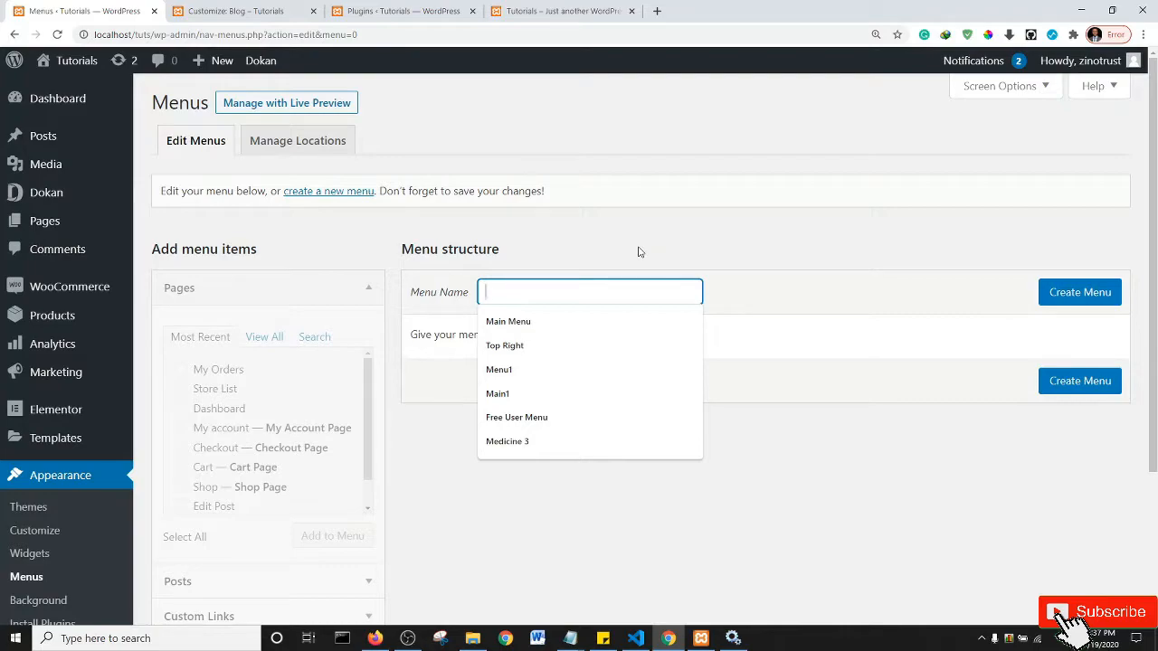
{"action": "type", "text": "ST"}
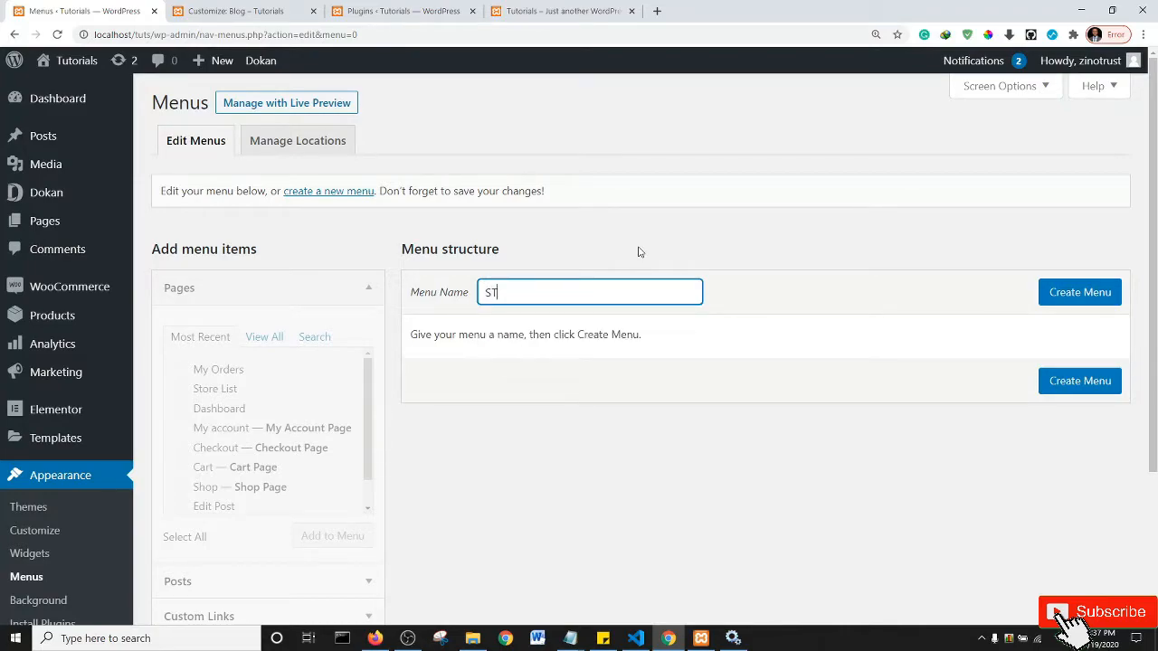
{"action": "type", "text": "tore menu"}
{"action": "left_click", "coordinate": [1074, 297]}
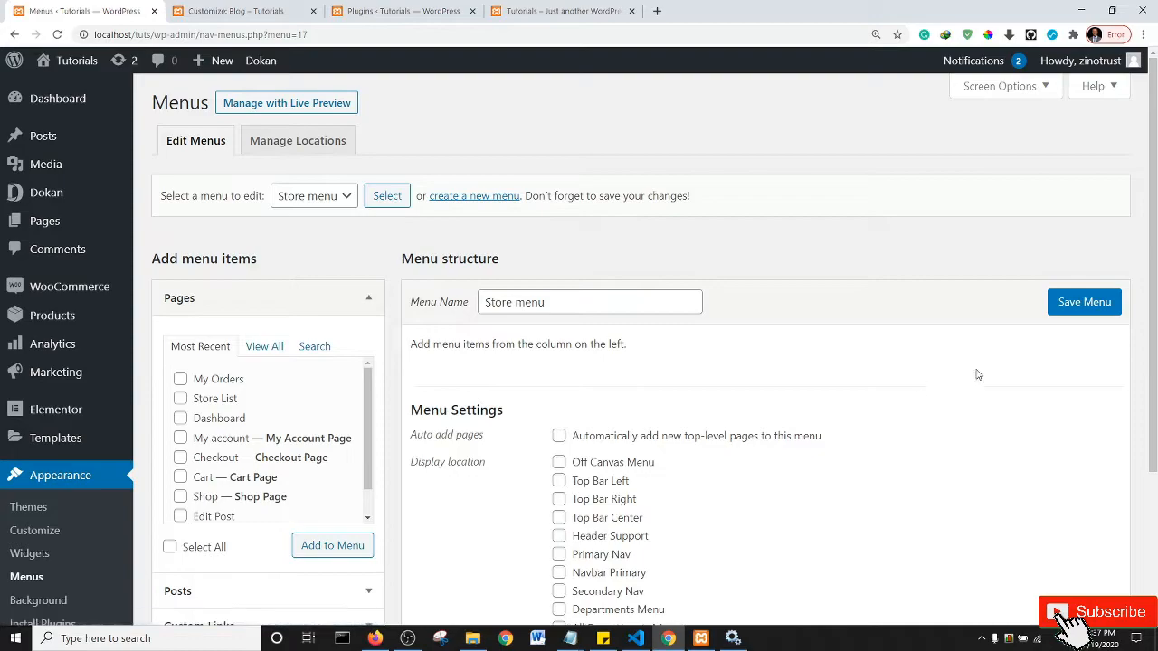
{"action": "scroll", "coordinate": [1155, 283], "scroll_direction": "down", "scroll_amount": 2}
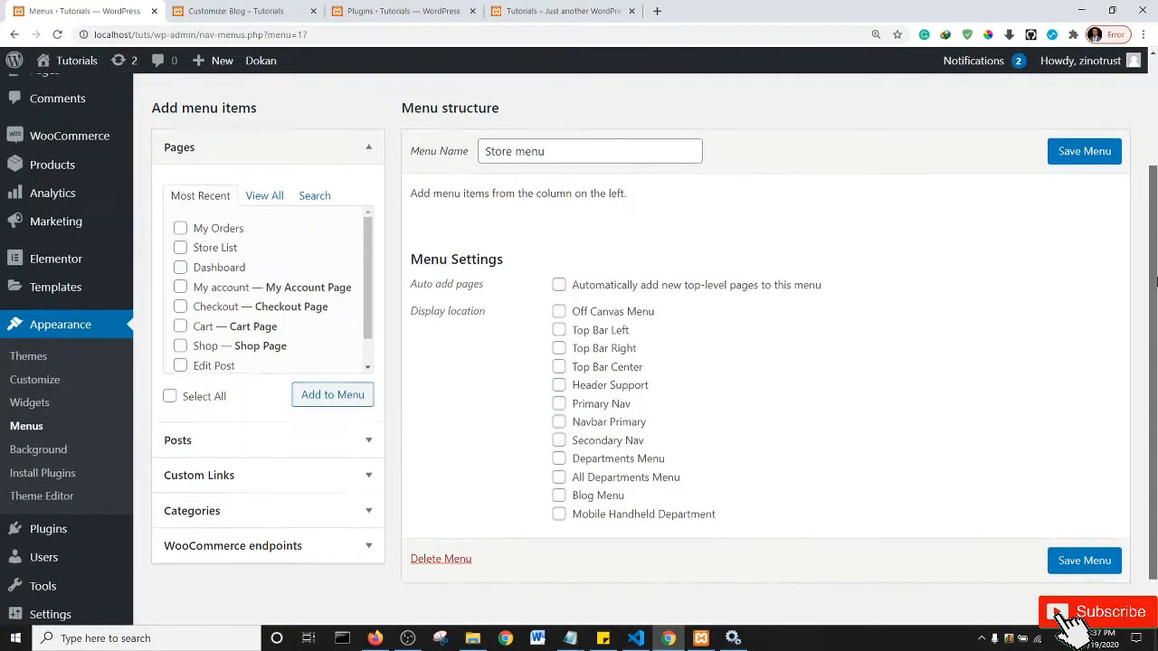
{"action": "scroll", "coordinate": [1155, 283], "scroll_direction": "up", "scroll_amount": 1}
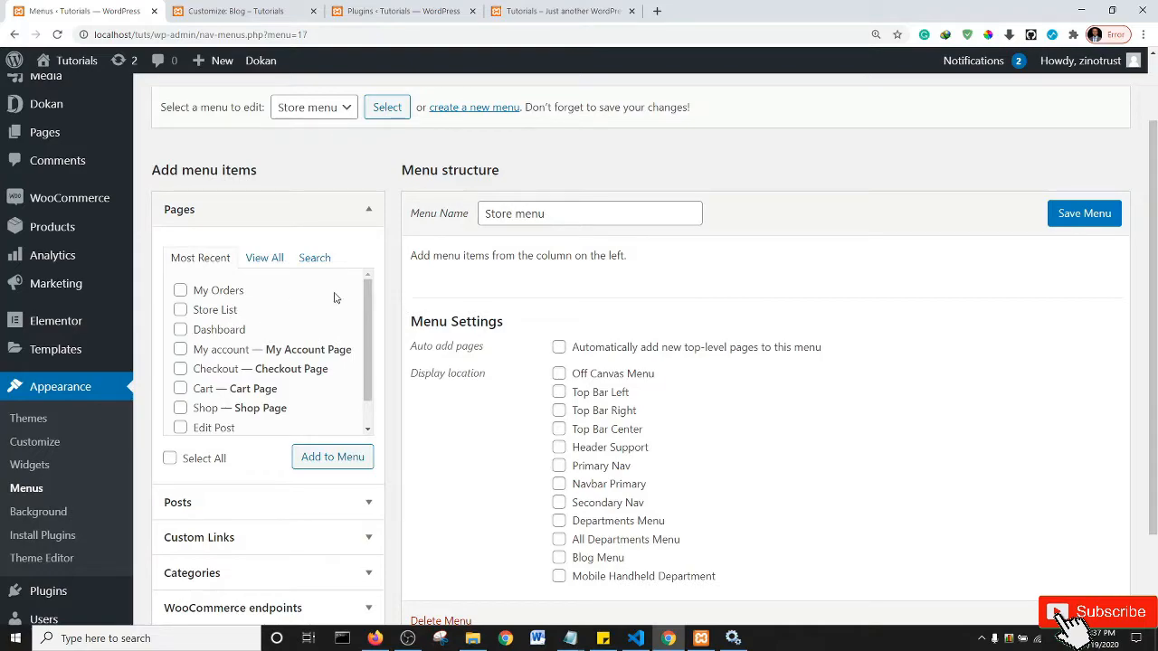
{"action": "mouse_move", "coordinate": [367, 304]}
{"action": "left_mouse_down"}
{"action": "mouse_move", "coordinate": [372, 315]}
{"action": "mouse_move", "coordinate": [371, 292]}
{"action": "left_mouse_up"}
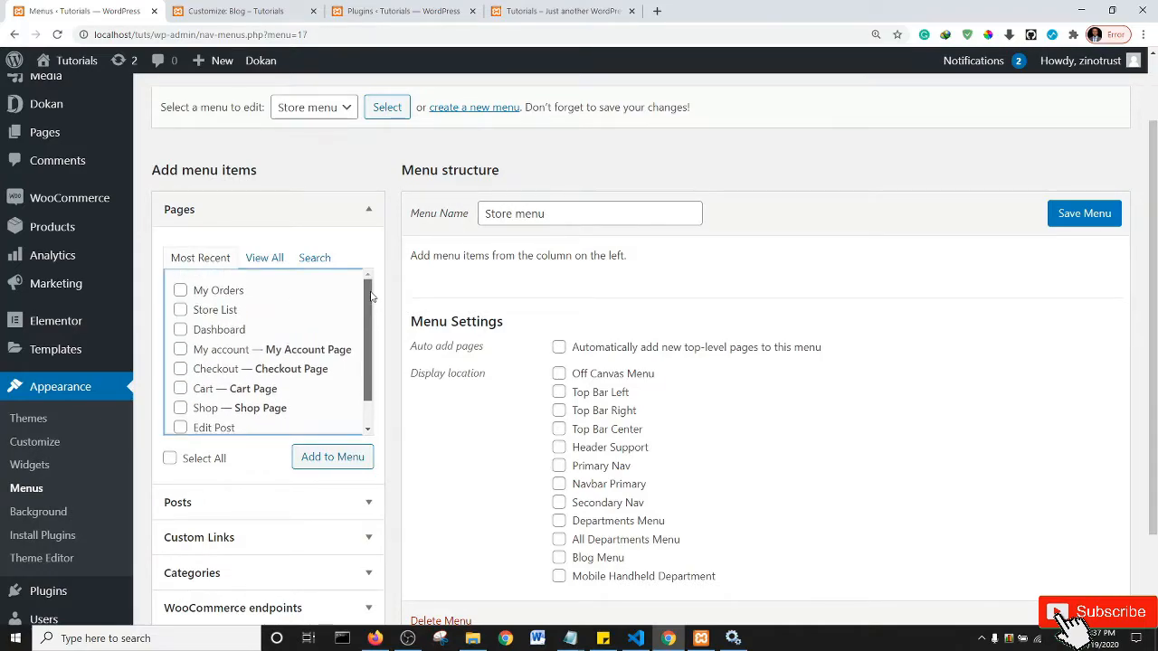
- Add the Dashboard page to Store menu and relabel it 'Vendor Dashboard'
{"action": "left_click", "coordinate": [180, 330]}
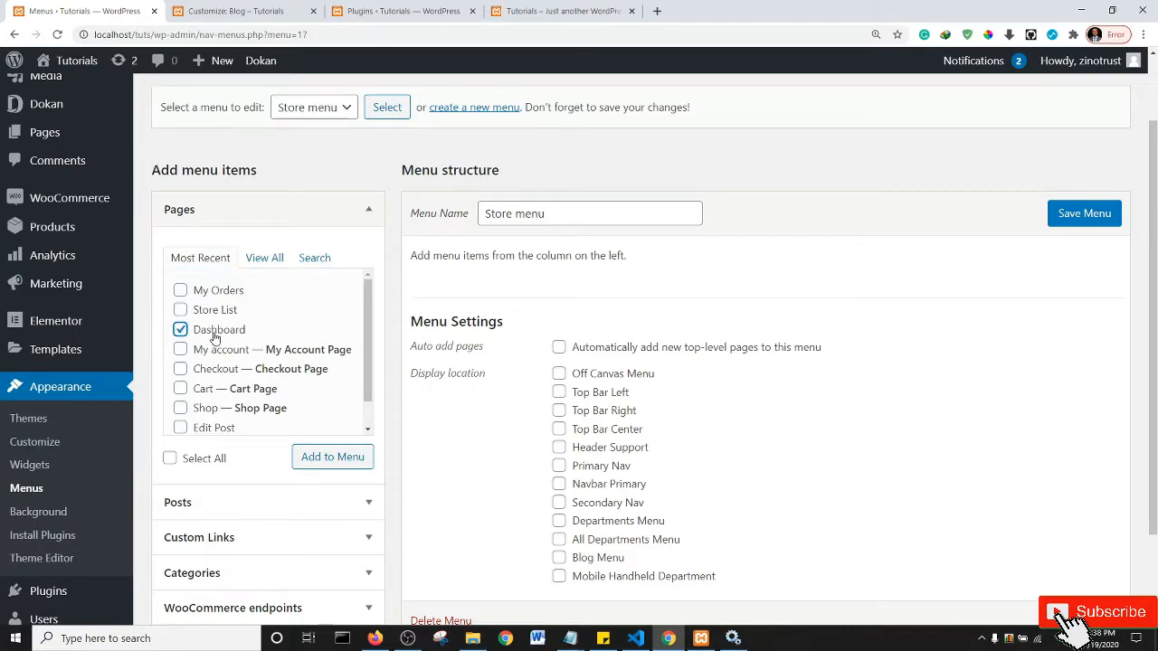
{"action": "left_click", "coordinate": [333, 457]}
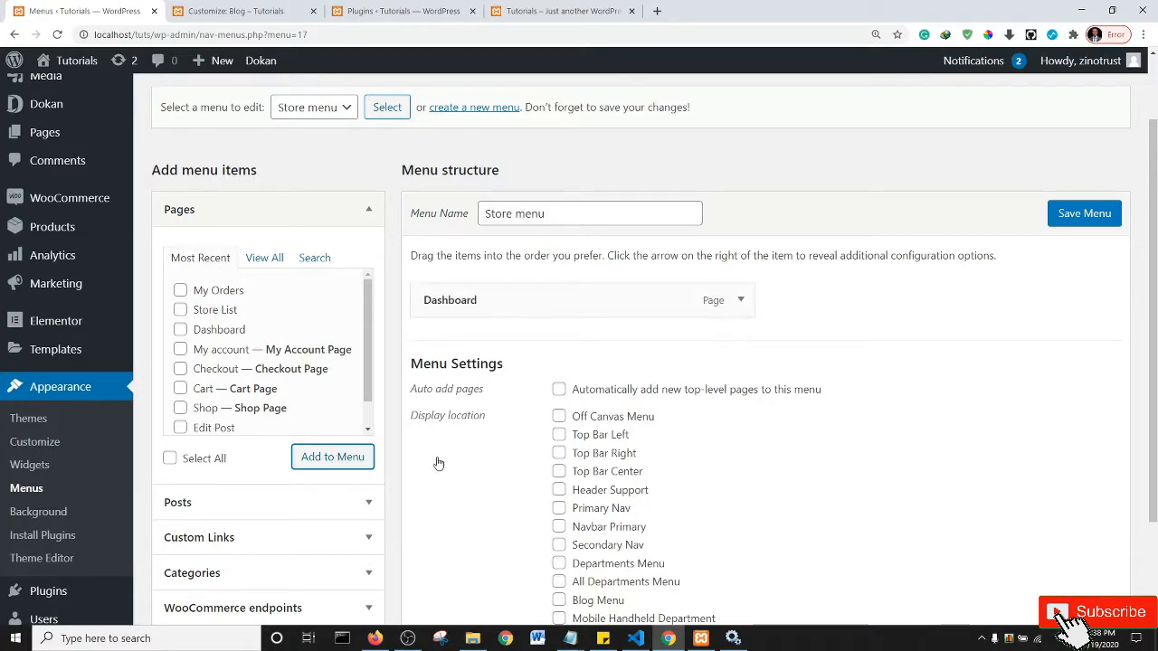
{"action": "left_click", "coordinate": [741, 300]}
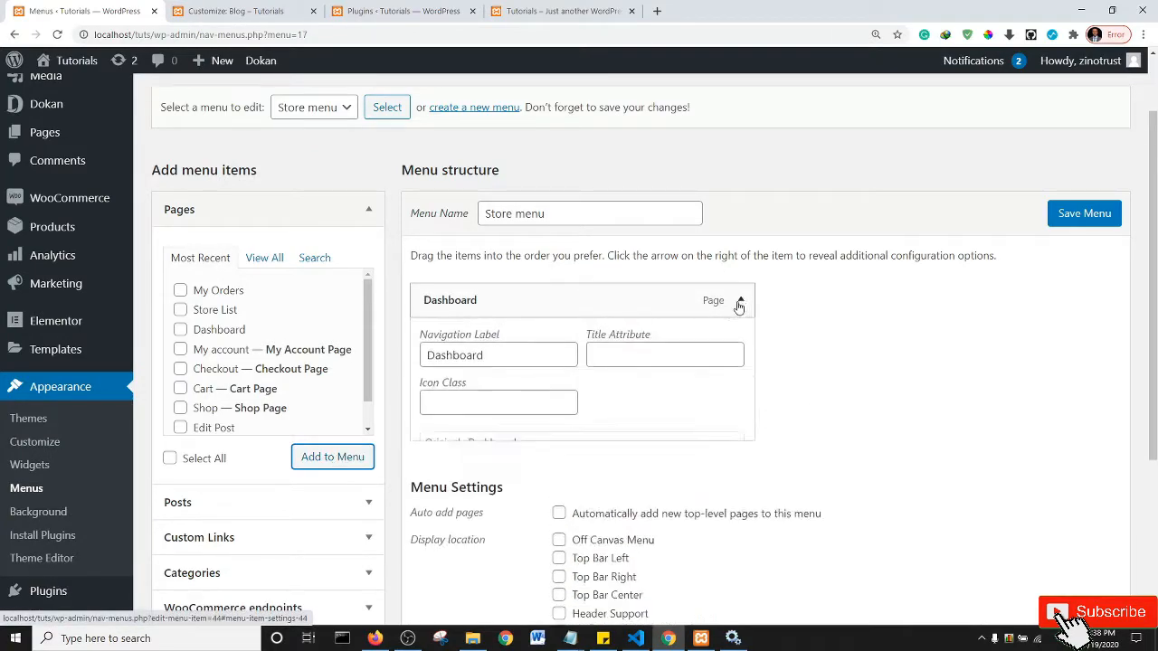
{"action": "left_click", "coordinate": [517, 356]}
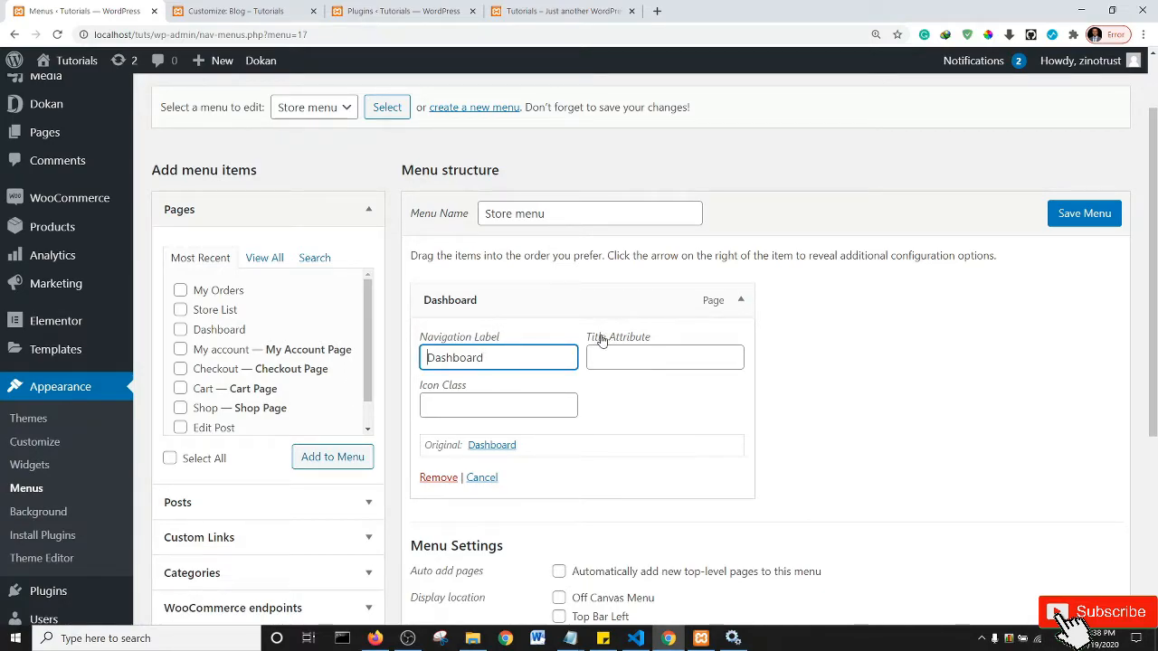
{"action": "type", "text": "tore"}
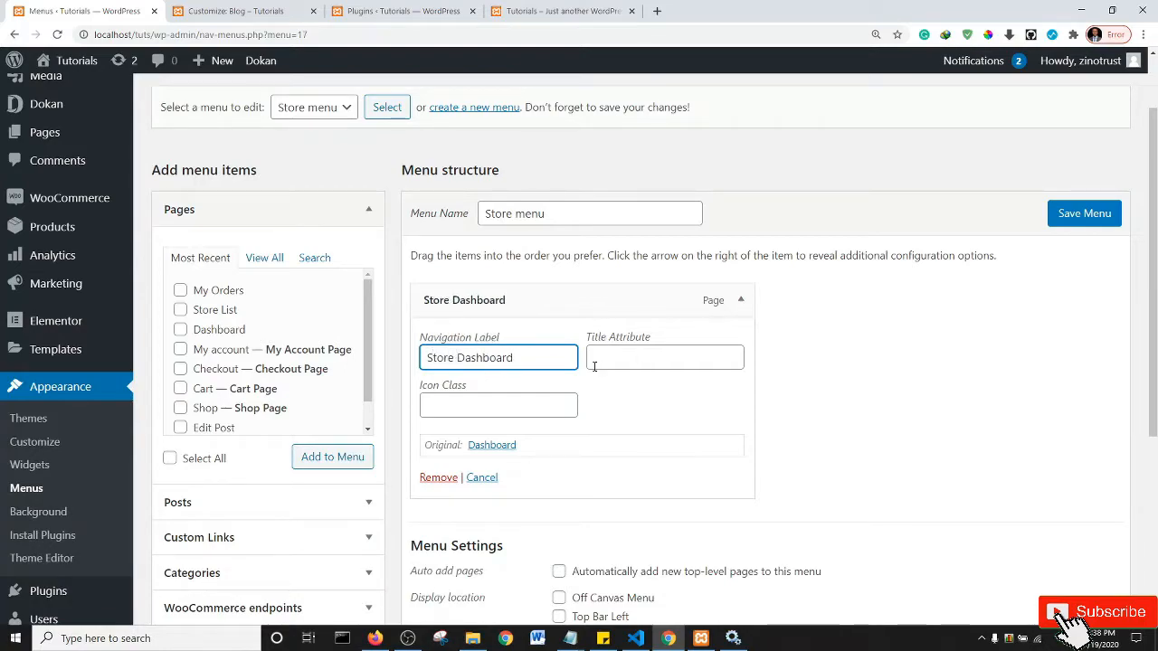
{"action": "key", "text": "ctrl+shift+Left"}
{"action": "type", "text": "Vendor"}
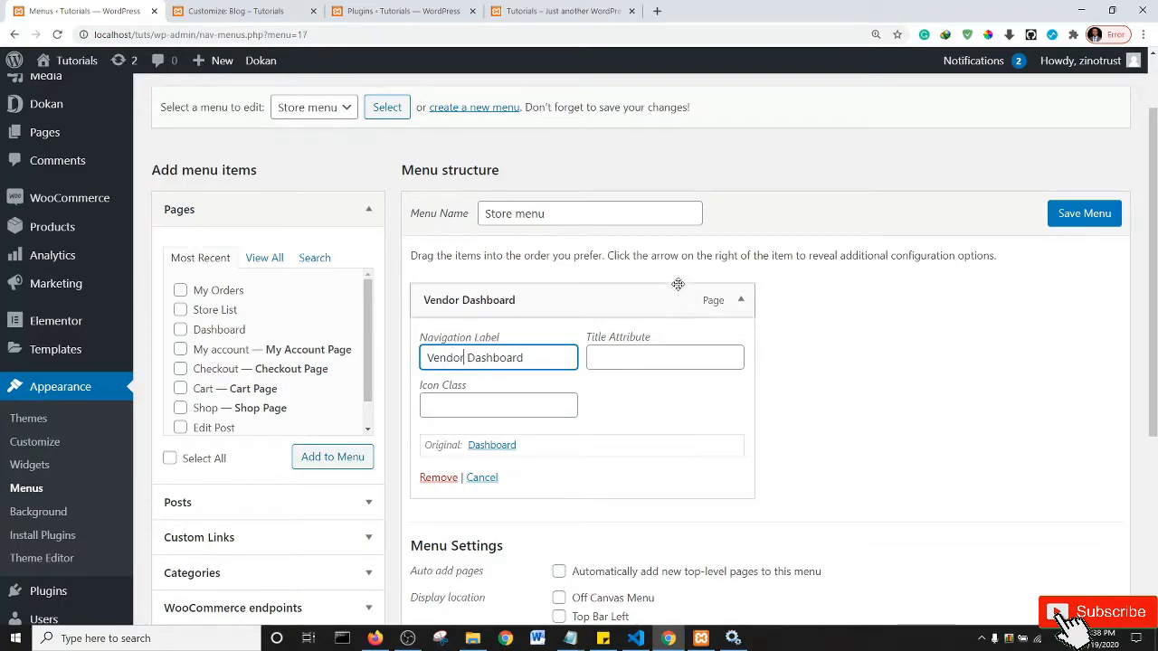
{"action": "left_click", "coordinate": [740, 301]}
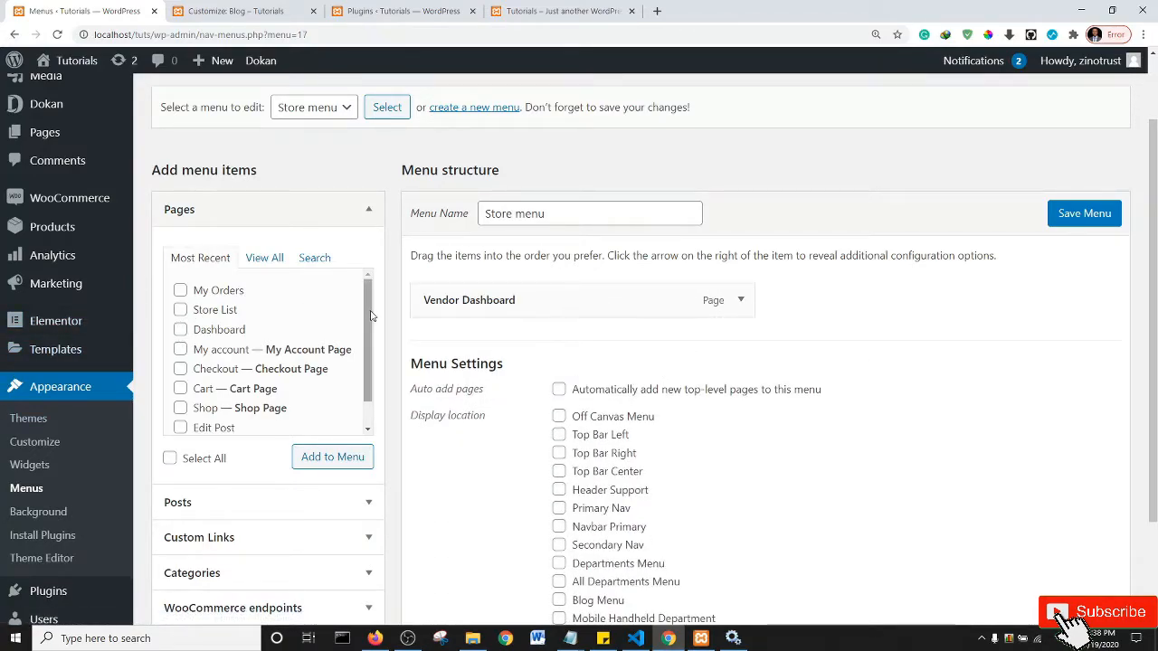
- Add the Store List page and save Store menu
{"action": "left_click", "coordinate": [180, 311]}
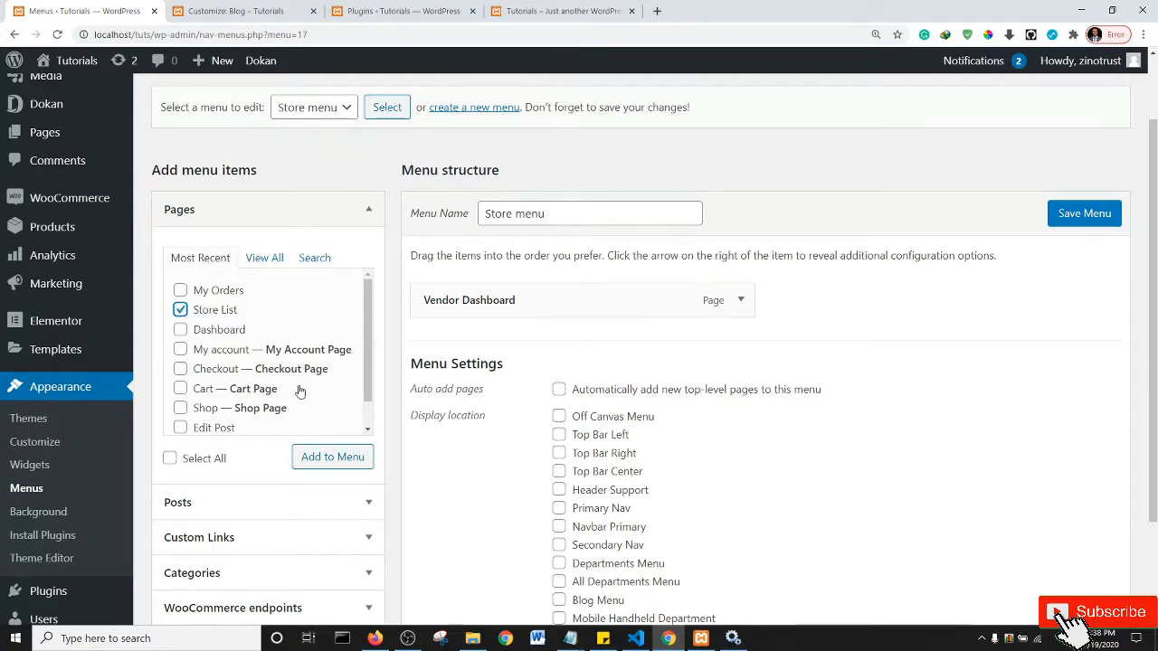
{"action": "left_click", "coordinate": [330, 459]}
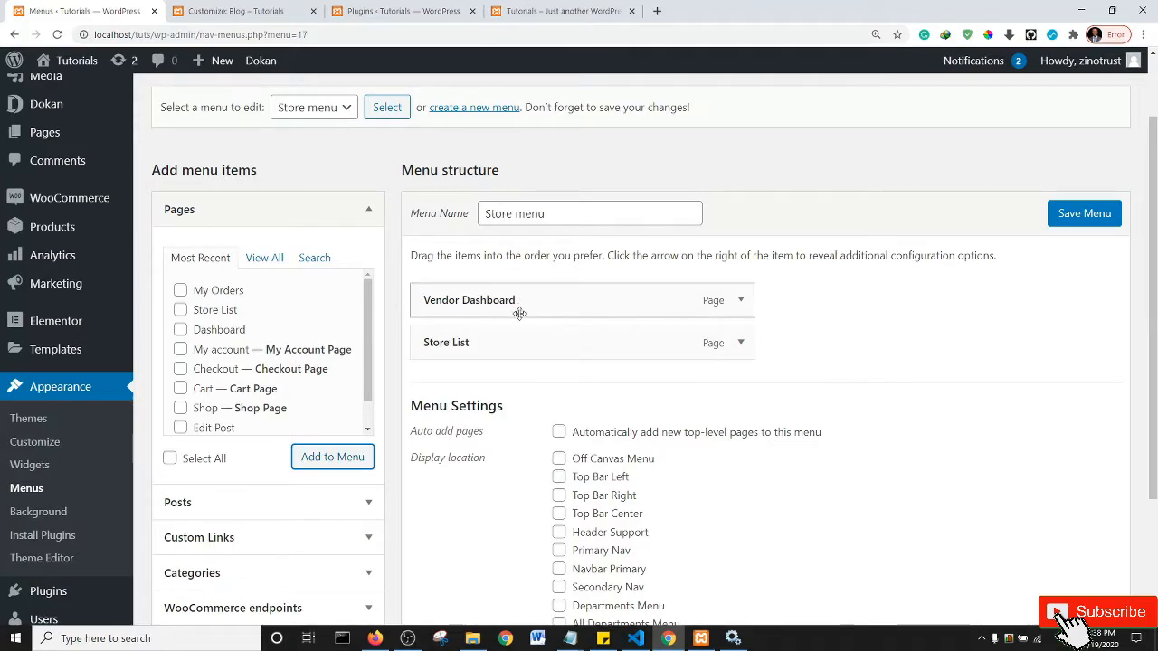
{"action": "left_click", "coordinate": [1073, 223]}
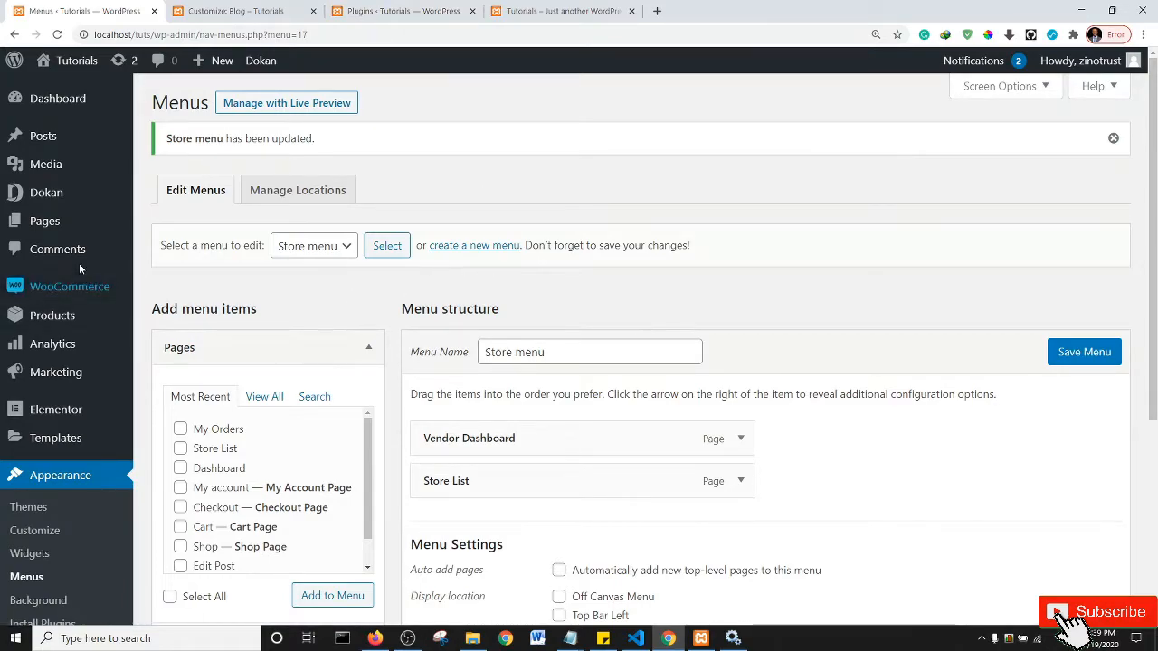
- Create and publish a new page titled 'Become a Vendor' in a separate tab
{"action": "mouse_move", "coordinate": [44, 144]}
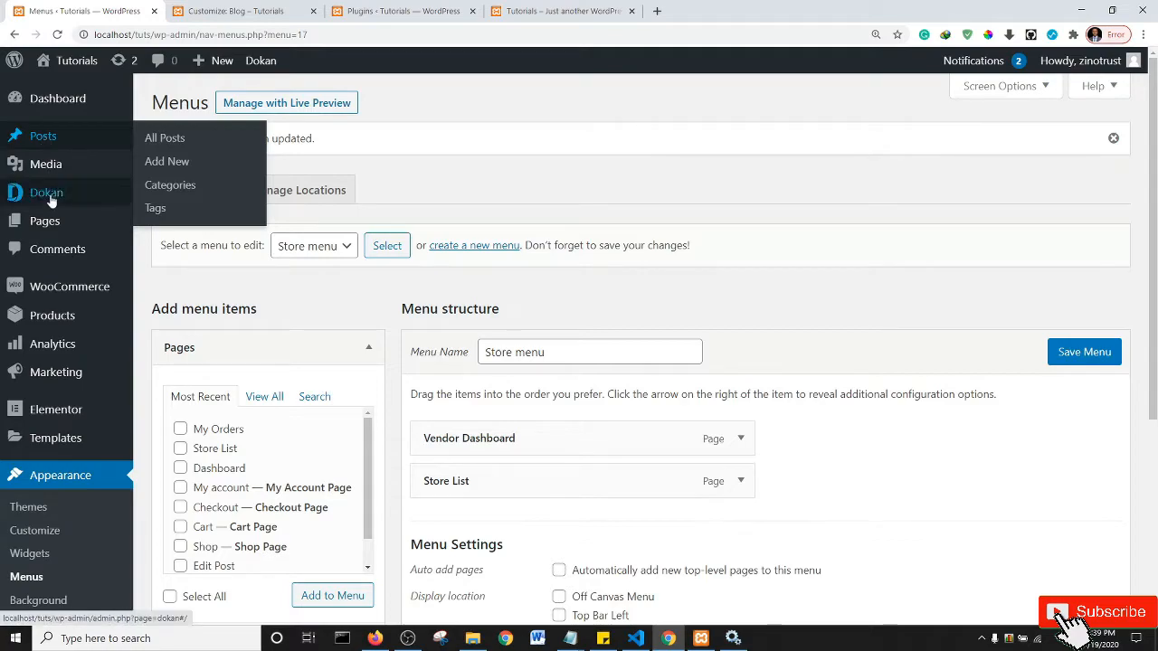
{"action": "mouse_move", "coordinate": [46, 226]}
{"action": "middle_click", "coordinate": [163, 251]}
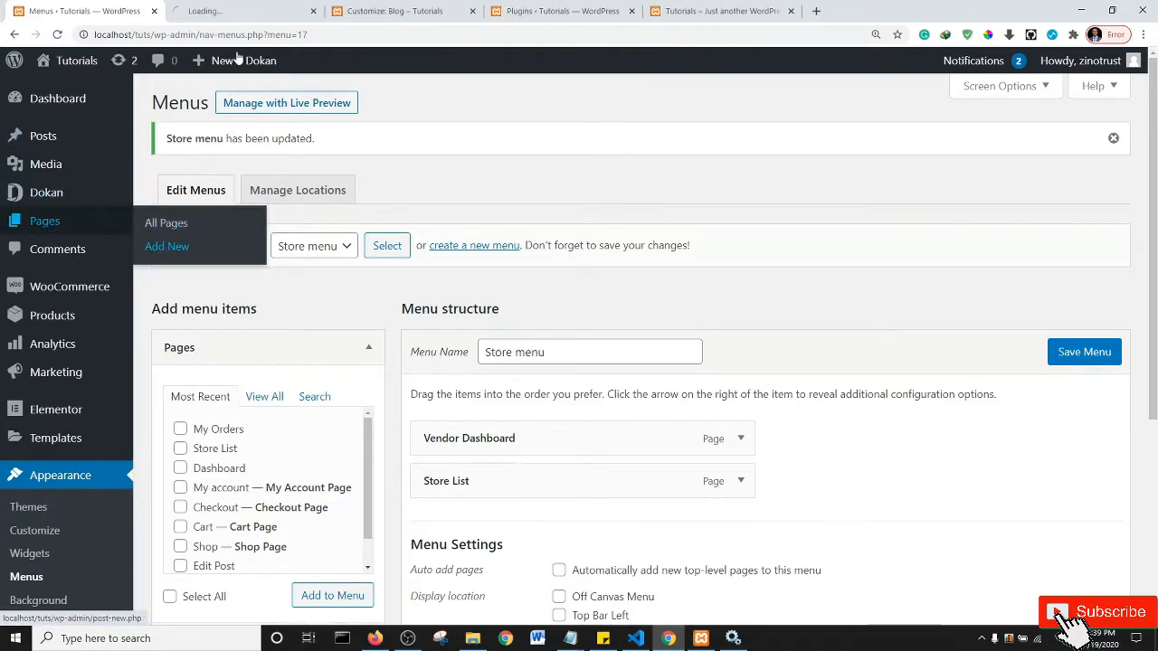
{"action": "left_click", "coordinate": [238, 11]}
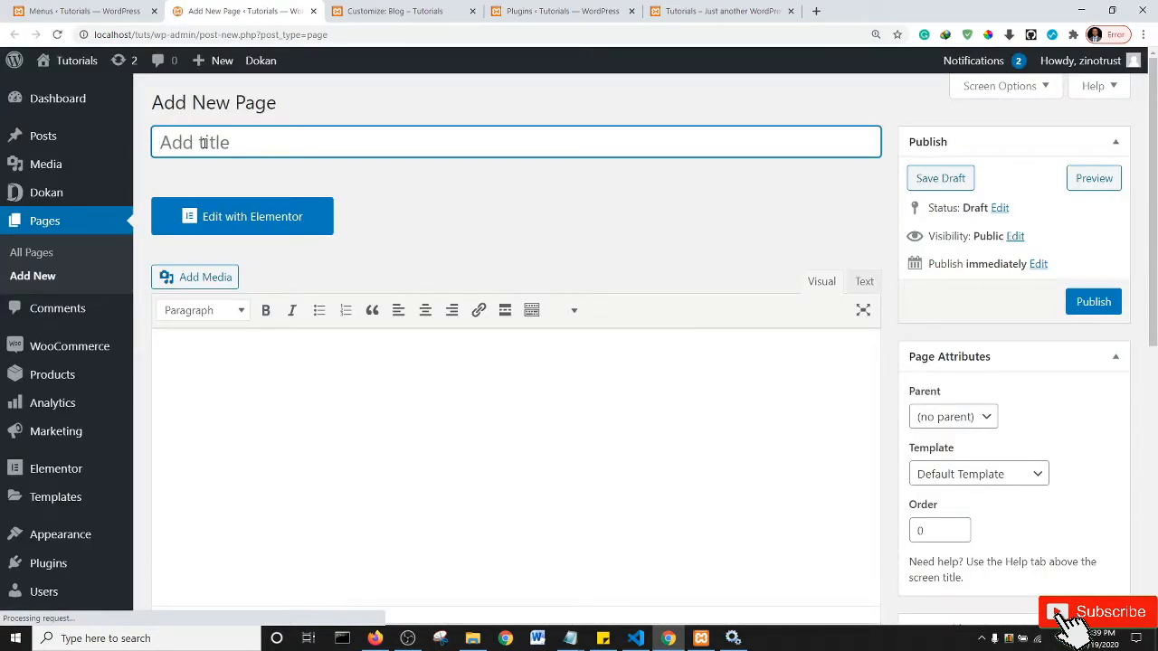
{"action": "type", "text": "Become a Vendor"}
{"action": "left_click", "coordinate": [1098, 303]}
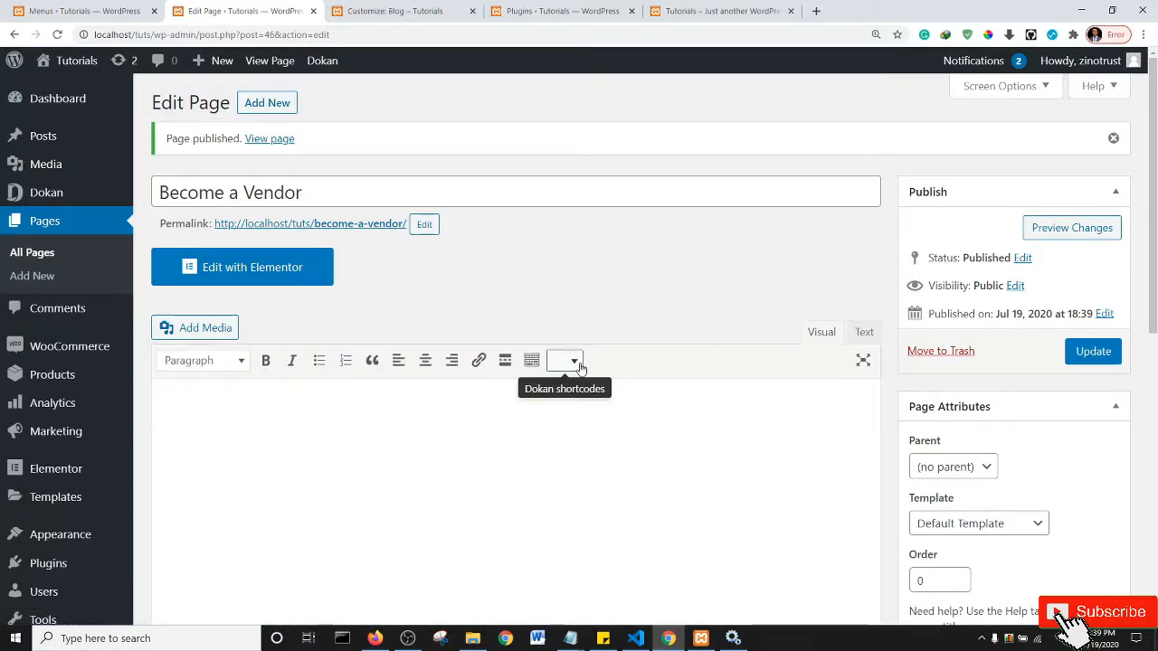
- Browse the Dokan shortcodes dropdown, briefly checking the plugins list and Customizer, then reopen it
{"action": "left_click", "coordinate": [569, 361]}
{"action": "left_click", "coordinate": [658, 303]}
{"action": "left_click", "coordinate": [561, 11]}
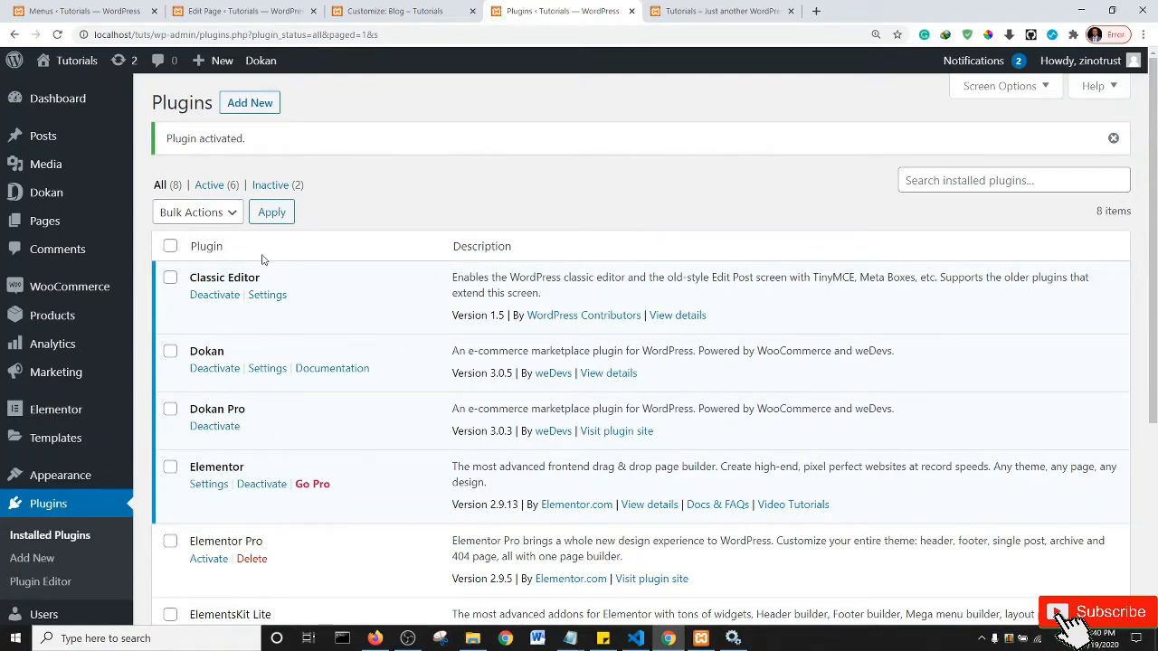
{"action": "left_click", "coordinate": [391, 9]}
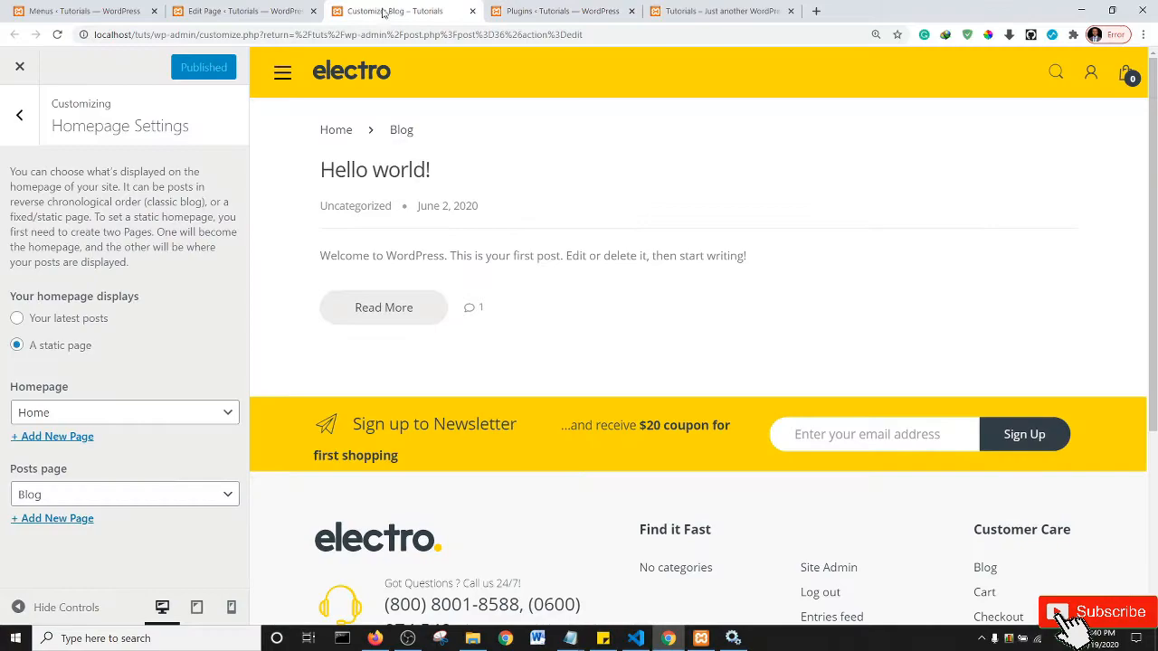
{"action": "left_click", "coordinate": [219, 9]}
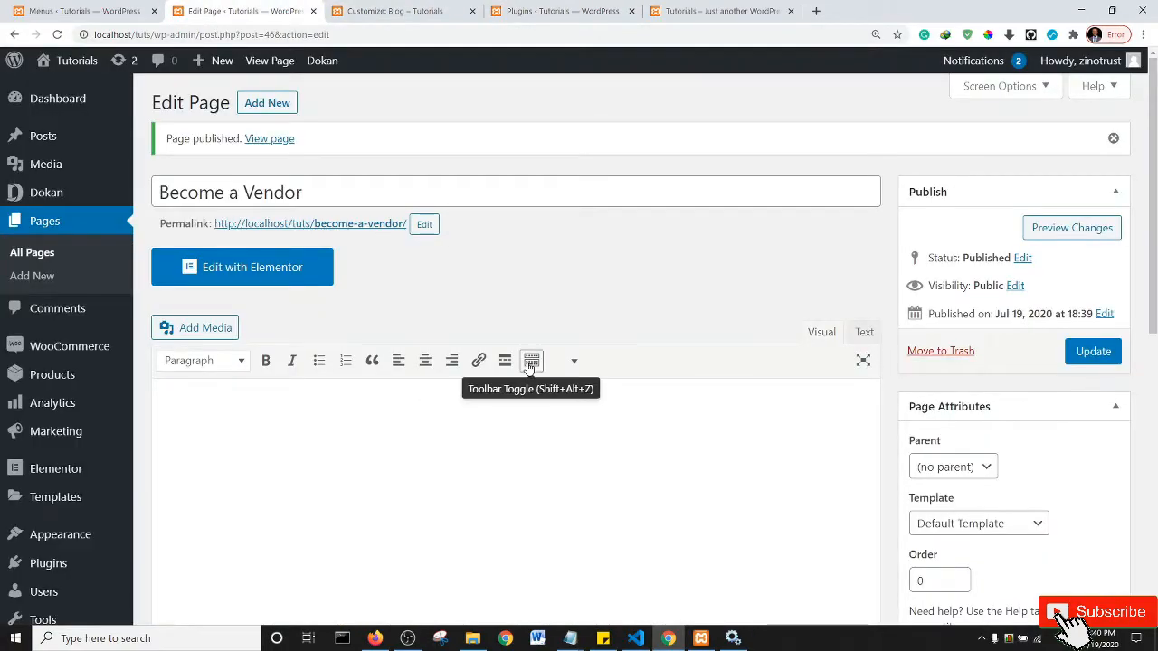
{"action": "left_click", "coordinate": [574, 362]}
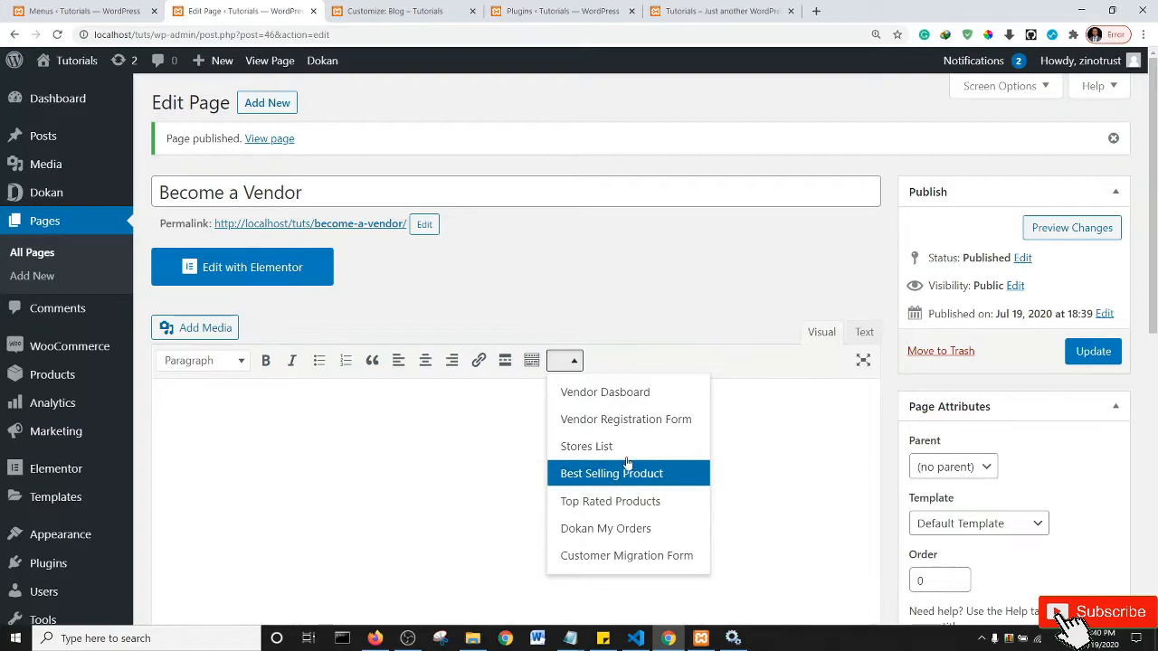
- Insert the [dokan-vendor-registration] shortcode, update the page, and view it live
{"action": "left_click", "coordinate": [627, 419]}
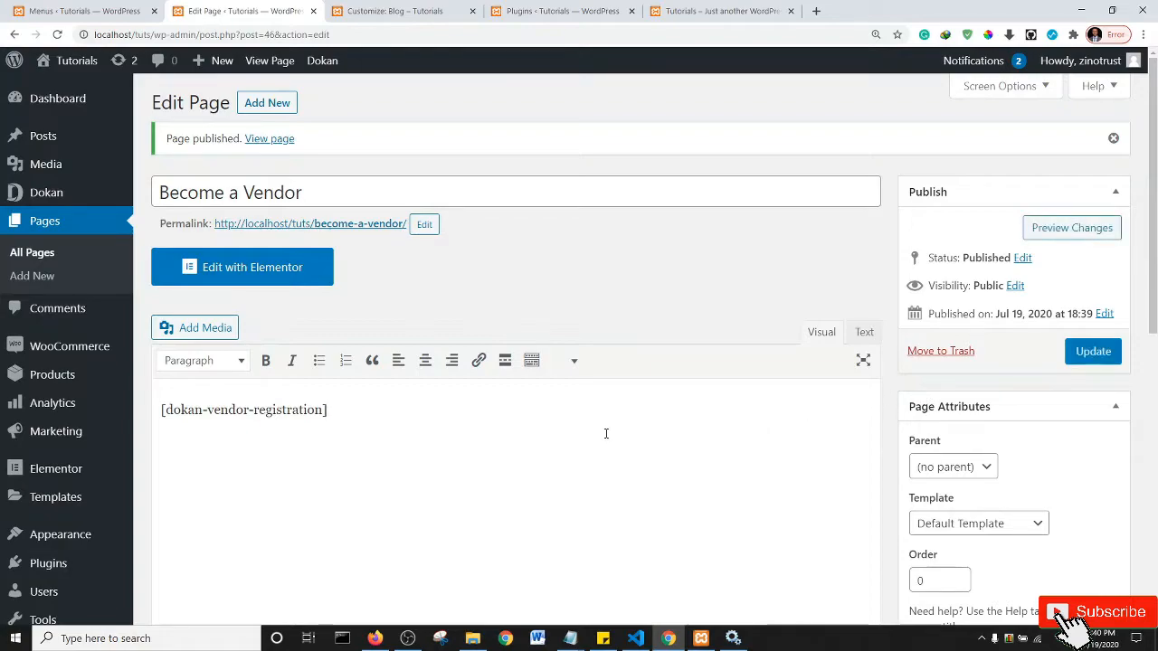
{"action": "left_click", "coordinate": [1092, 353]}
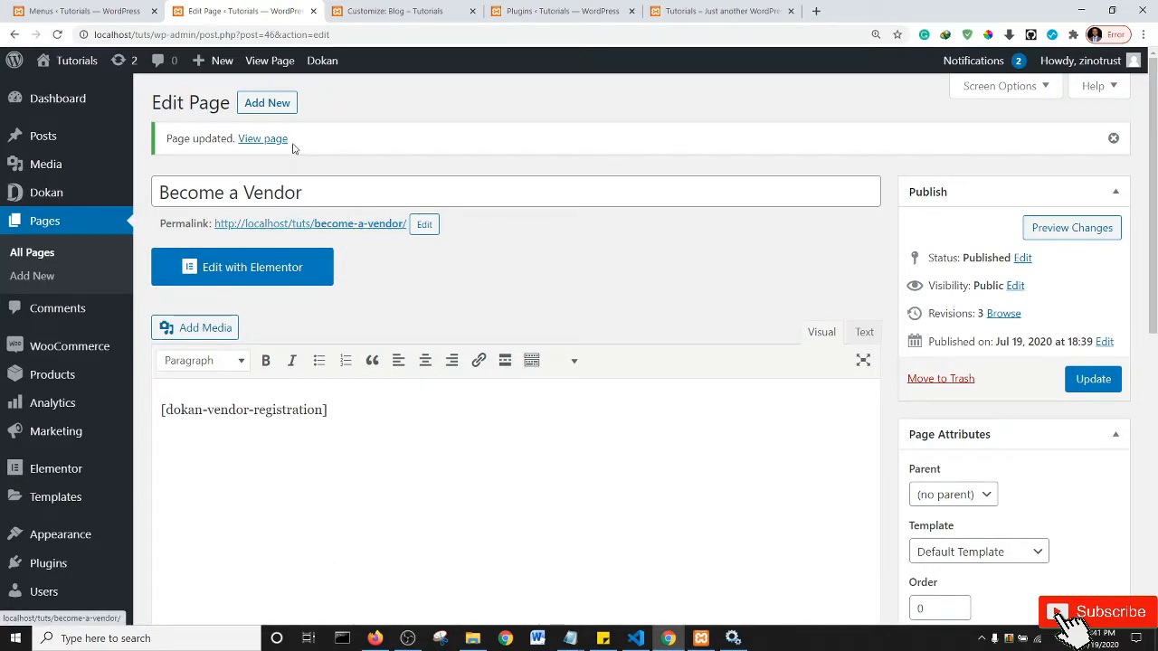
{"action": "left_click", "coordinate": [262, 140], "text": "ctrl"}
{"action": "left_click", "coordinate": [371, 10]}
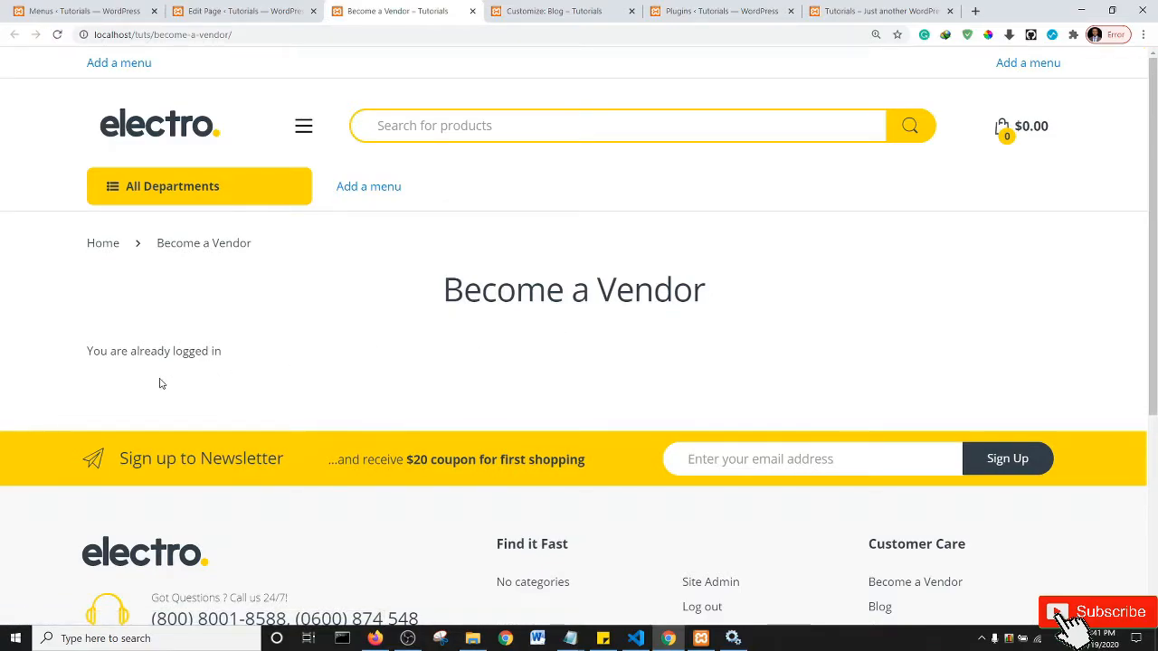
- Copy the Become a Vendor page address and open a new incognito Chrome window
{"action": "left_click", "coordinate": [100, 34]}
{"action": "key", "text": "ctrl+c"}
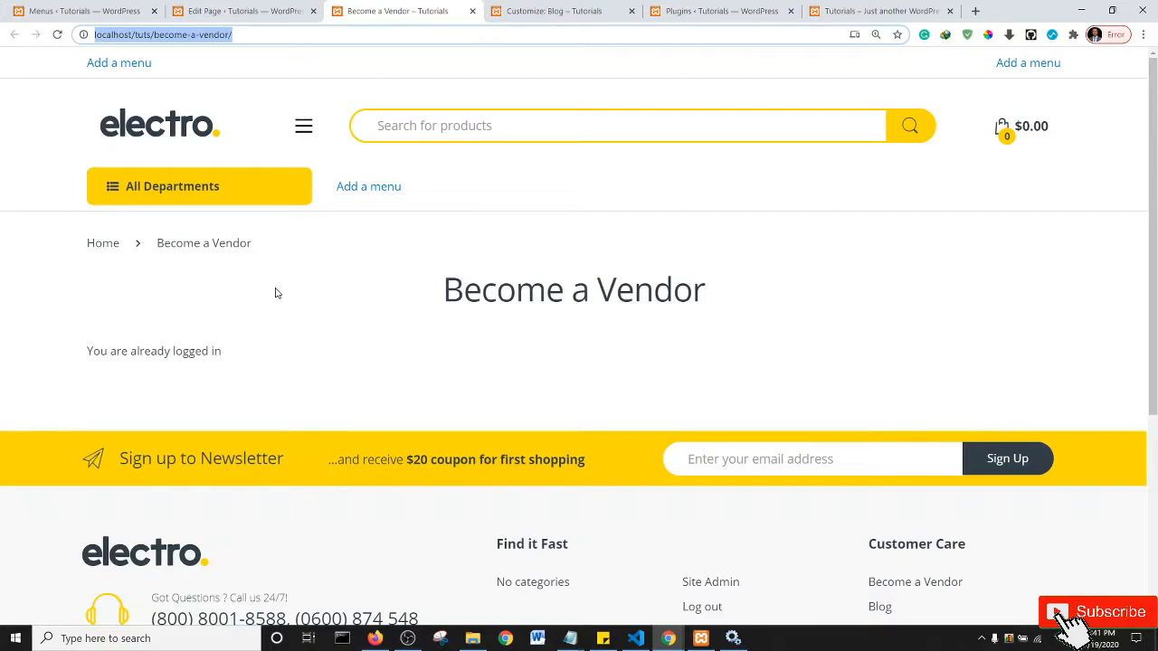
{"action": "key", "text": "alt+Tab"}
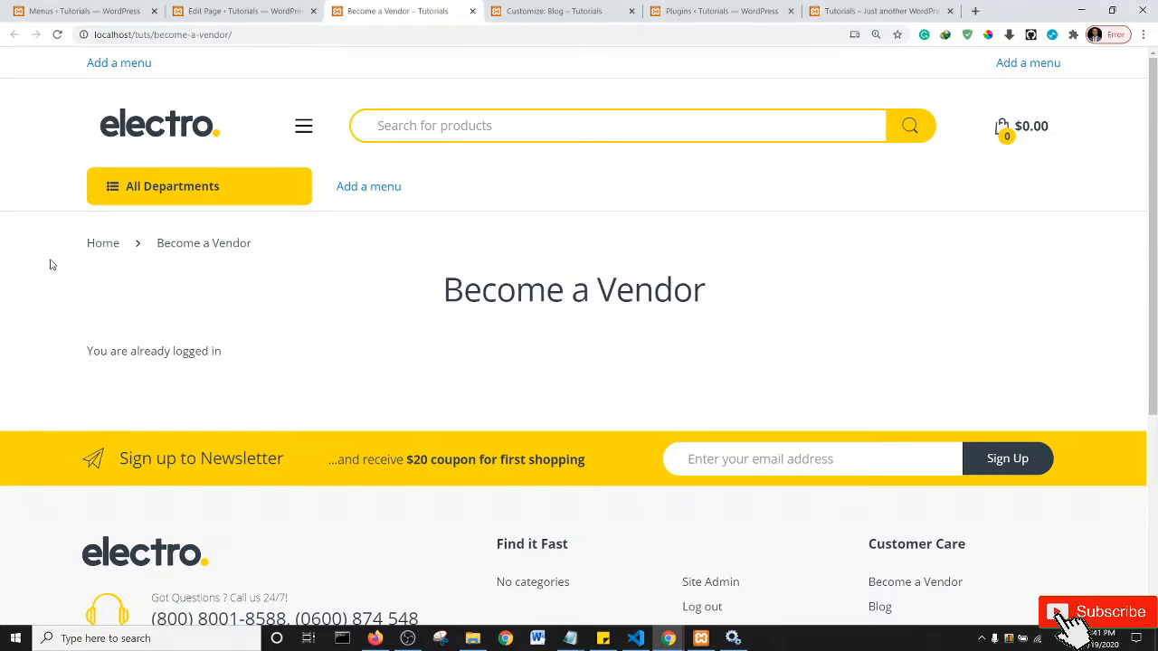
{"action": "left_click", "coordinate": [1143, 34]}
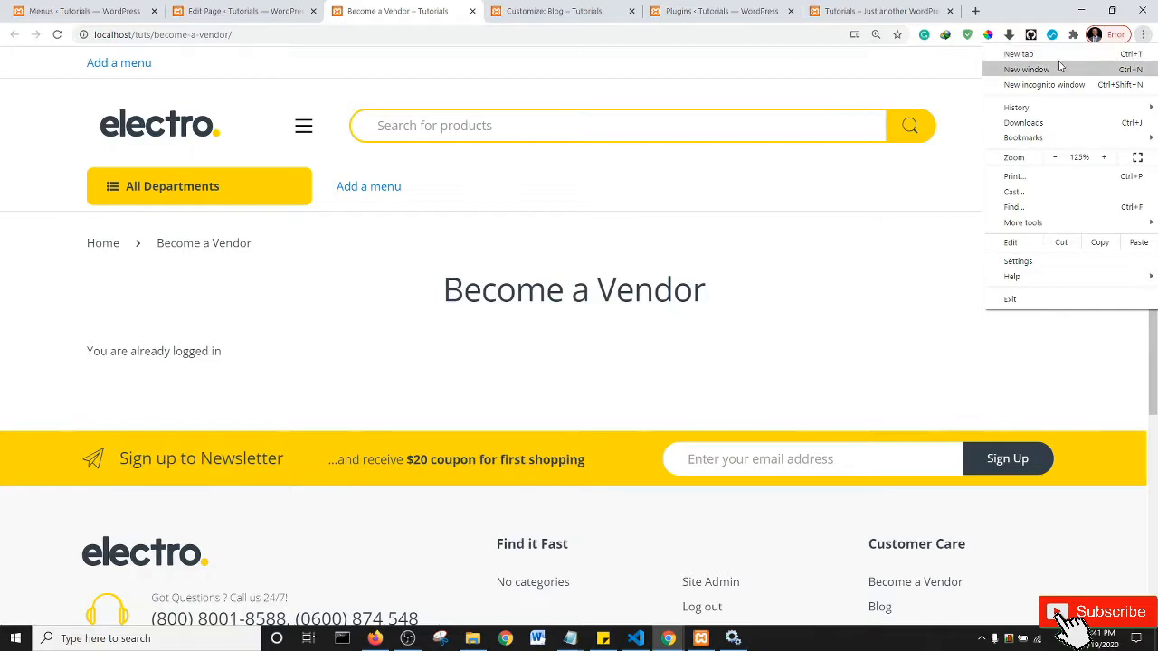
{"action": "left_click", "coordinate": [1033, 86]}
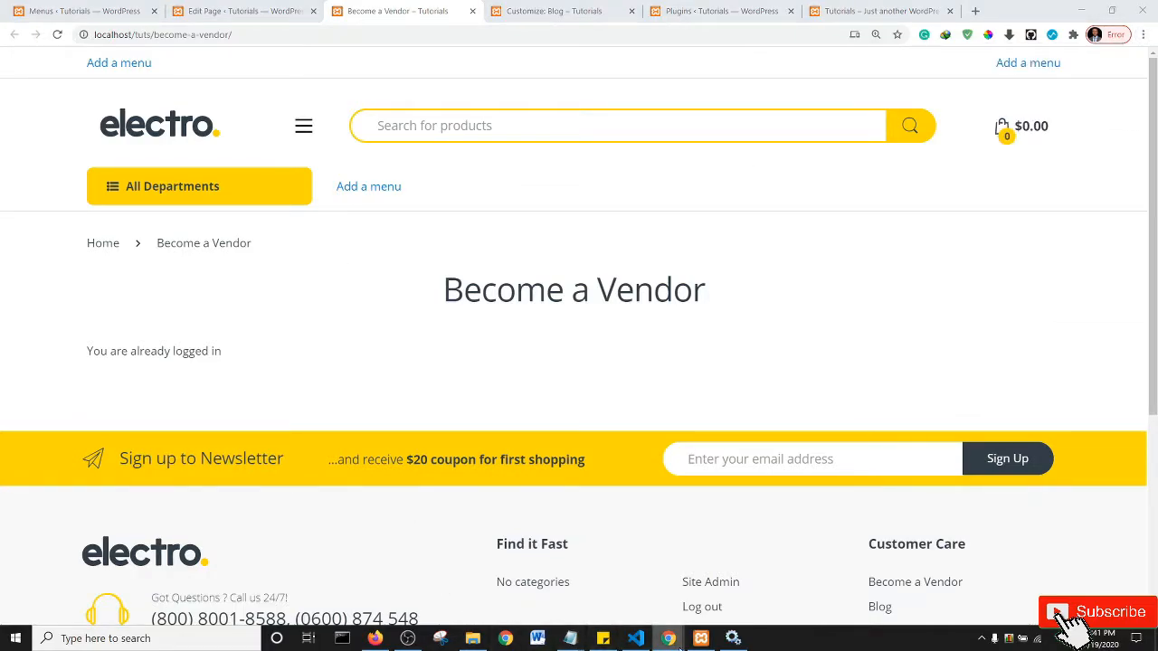
{"action": "mouse_move", "coordinate": [667, 638]}
{"action": "left_click", "coordinate": [561, 587]}
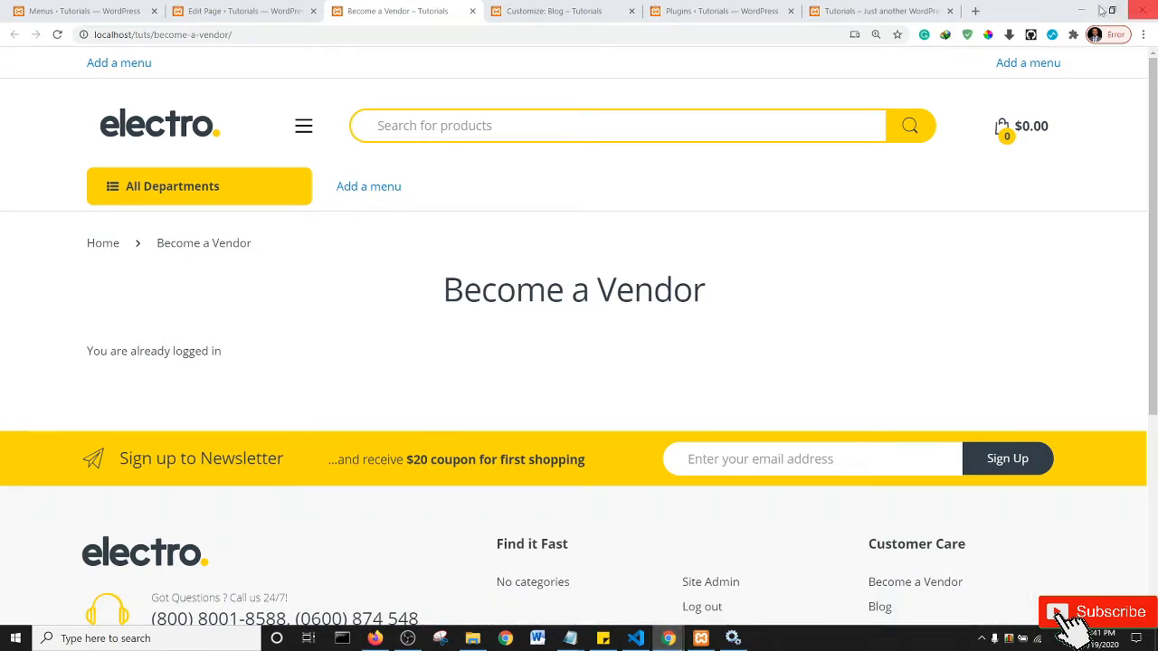
{"action": "left_click", "coordinate": [1081, 11]}
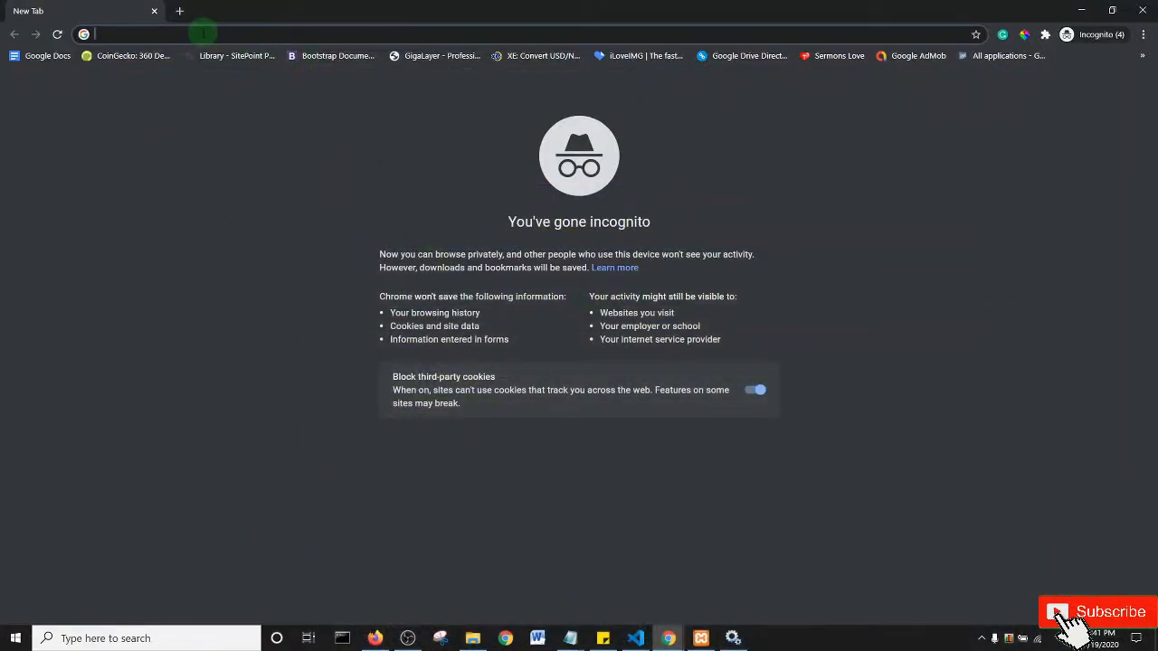
- Load localhost/tuts/become-a-vendor/ in incognito and look over the vendor registration form fields
{"action": "key", "text": "ctrl+v"}
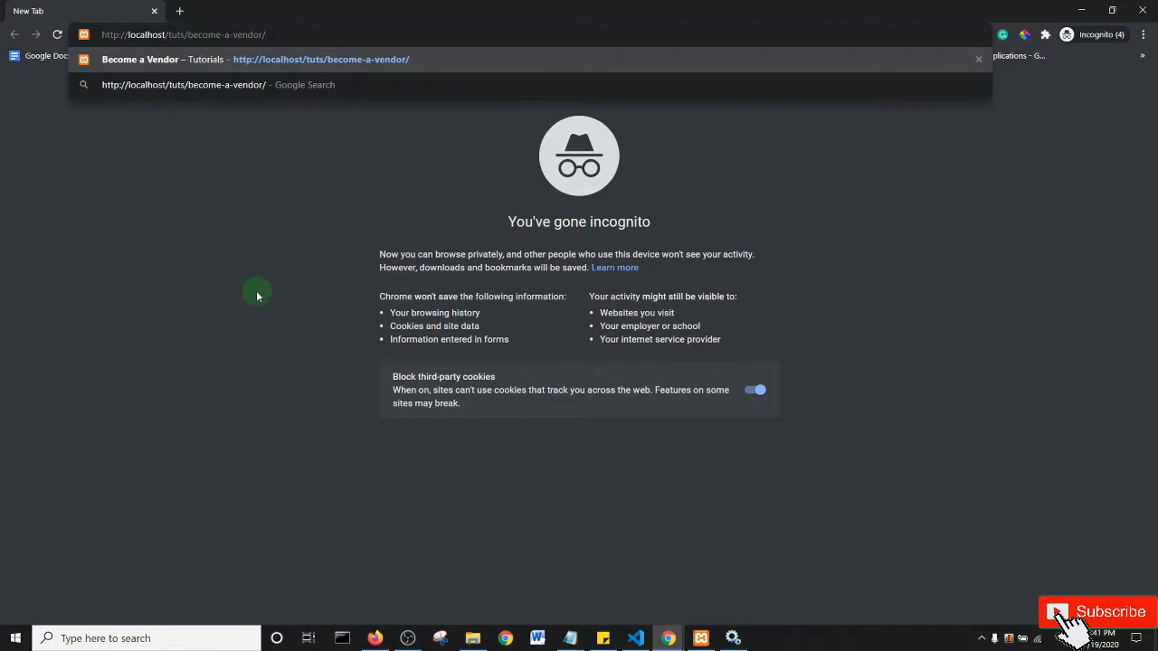
{"action": "key", "text": "Return"}
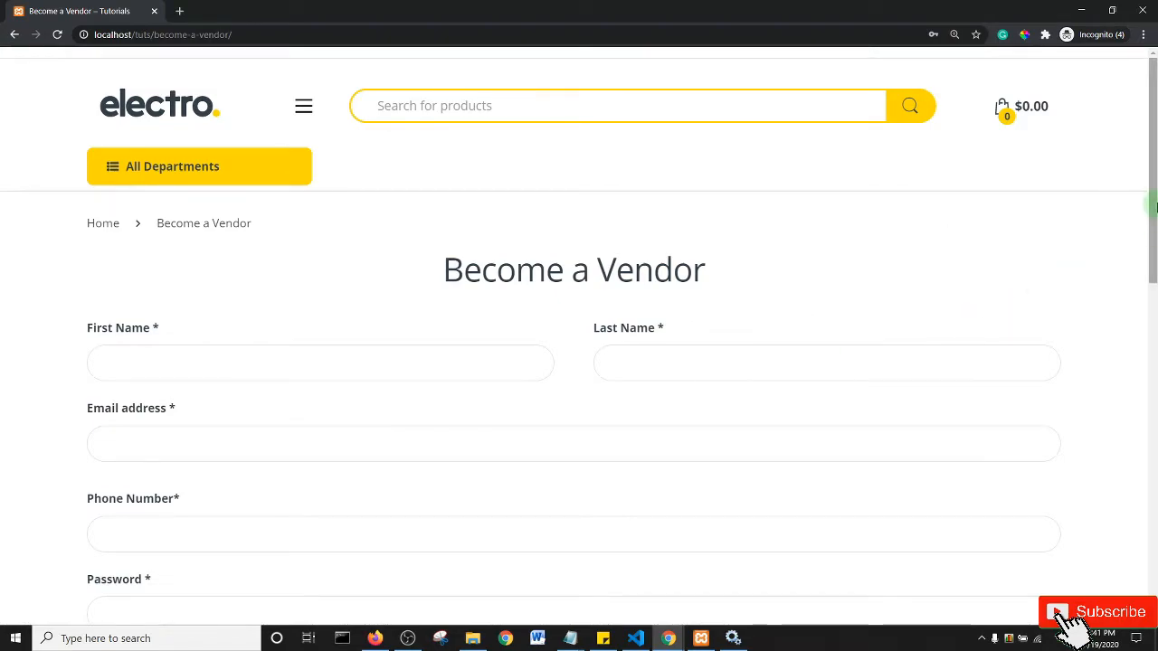
{"action": "scroll", "coordinate": [1147, 252], "scroll_direction": "down", "scroll_amount": 1}
{"action": "left_click", "coordinate": [269, 253]}
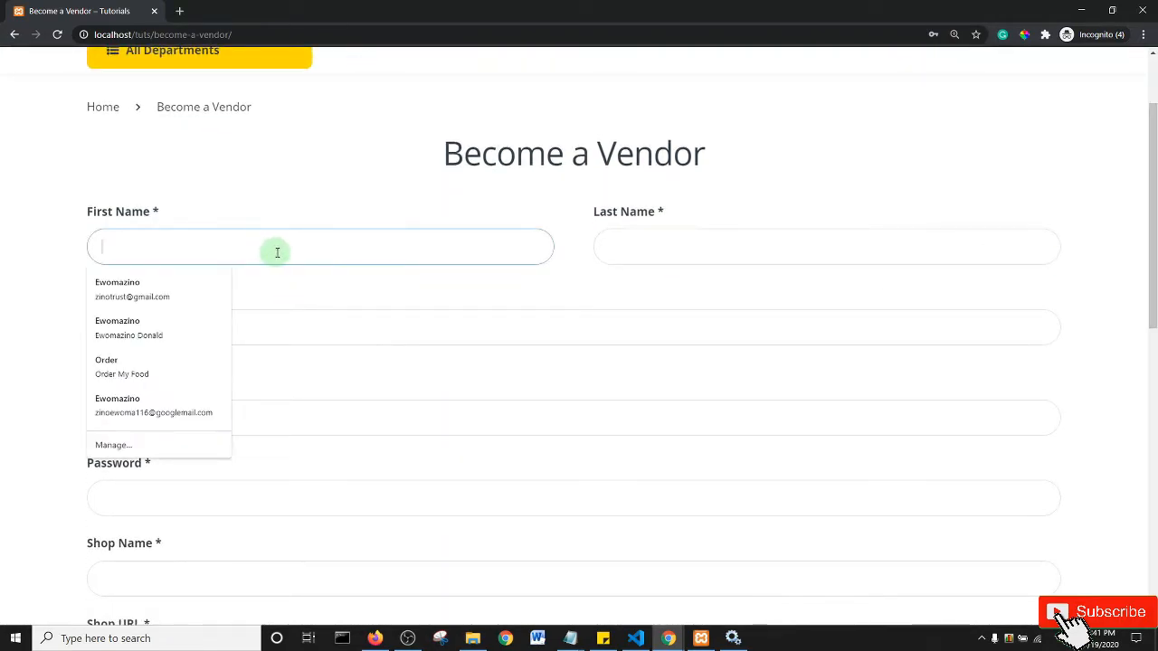
{"action": "left_click", "coordinate": [662, 244]}
{"action": "left_click", "coordinate": [5, 342]}
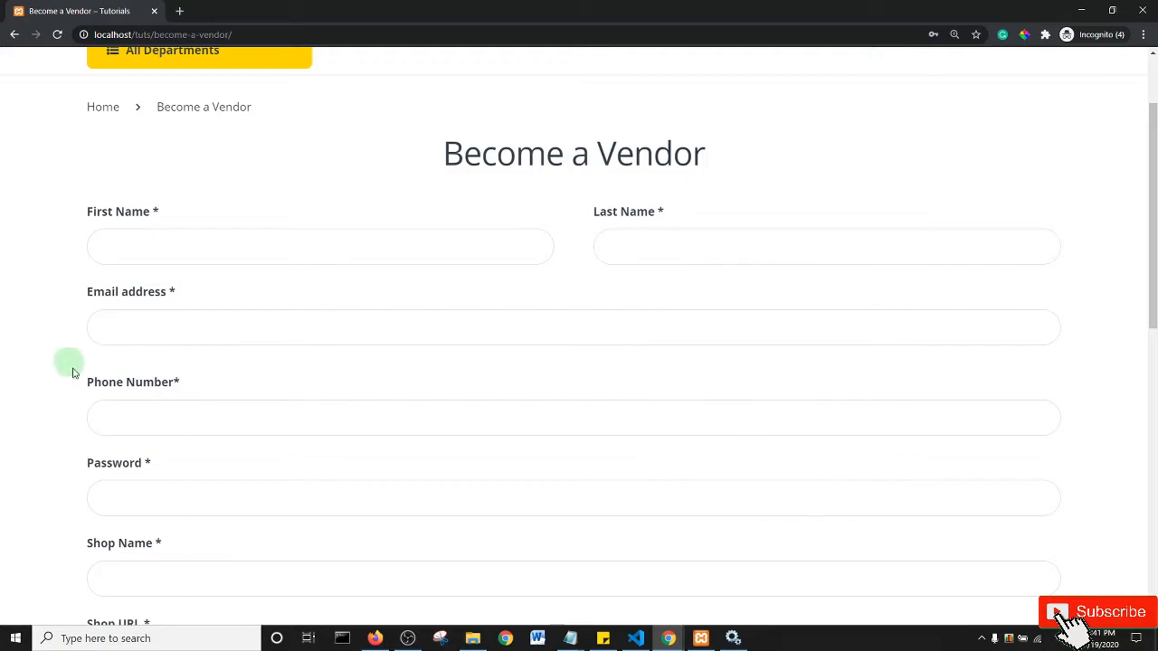
{"action": "left_click_drag", "start_coordinate": [1149, 194], "coordinate": [1153, 289]}
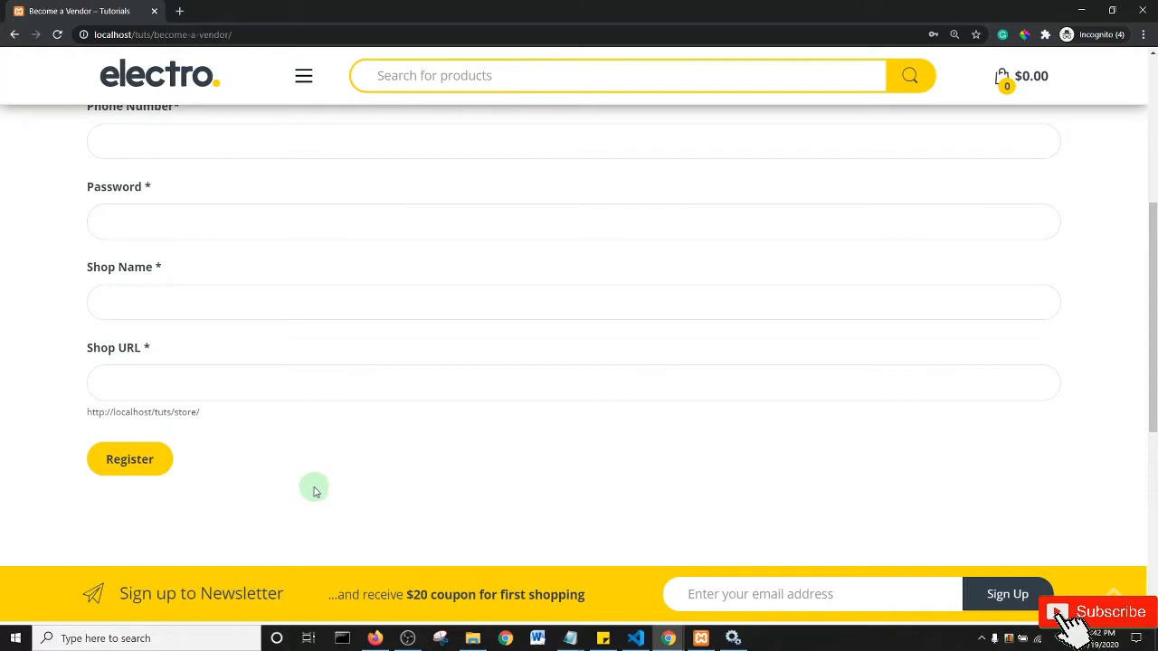
{"action": "scroll", "coordinate": [519, 370], "scroll_direction": "up", "scroll_amount": 5}
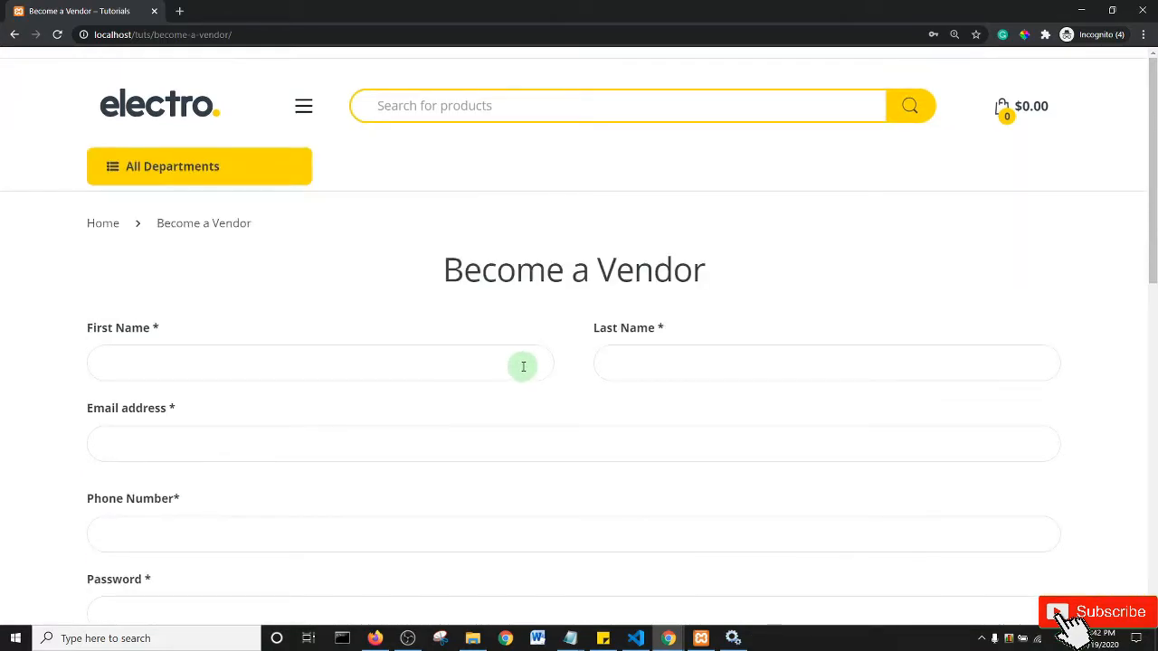
- Close all three incognito windows and bring the main Chrome window back
{"action": "left_click", "coordinate": [1141, 10]}
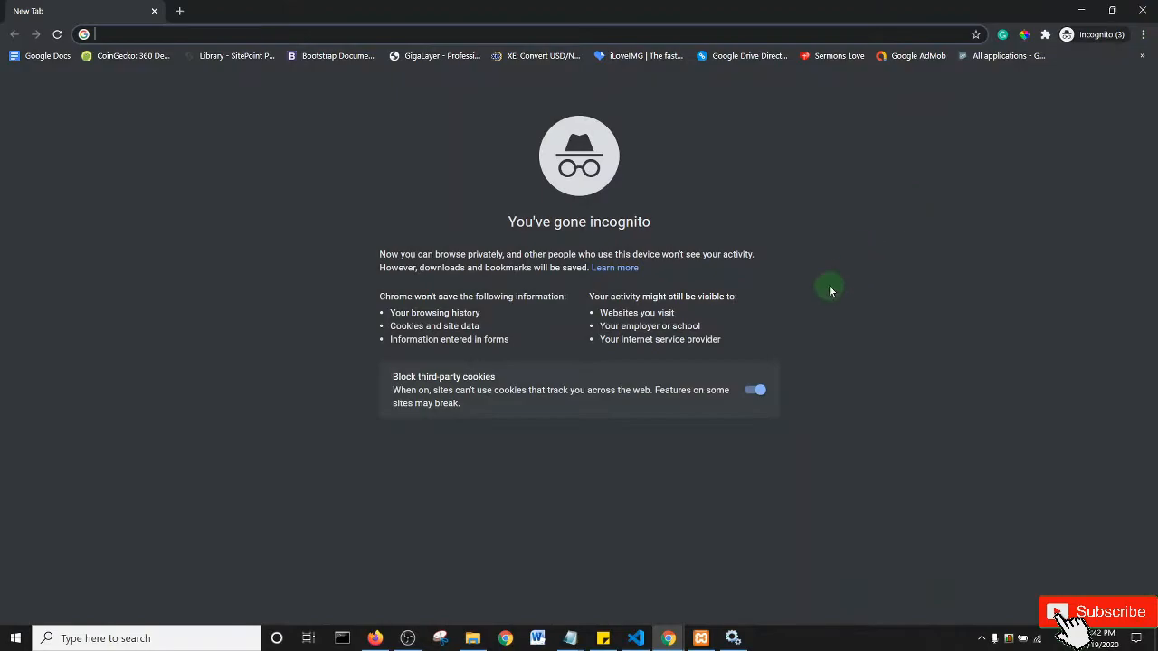
{"action": "left_click", "coordinate": [1143, 10]}
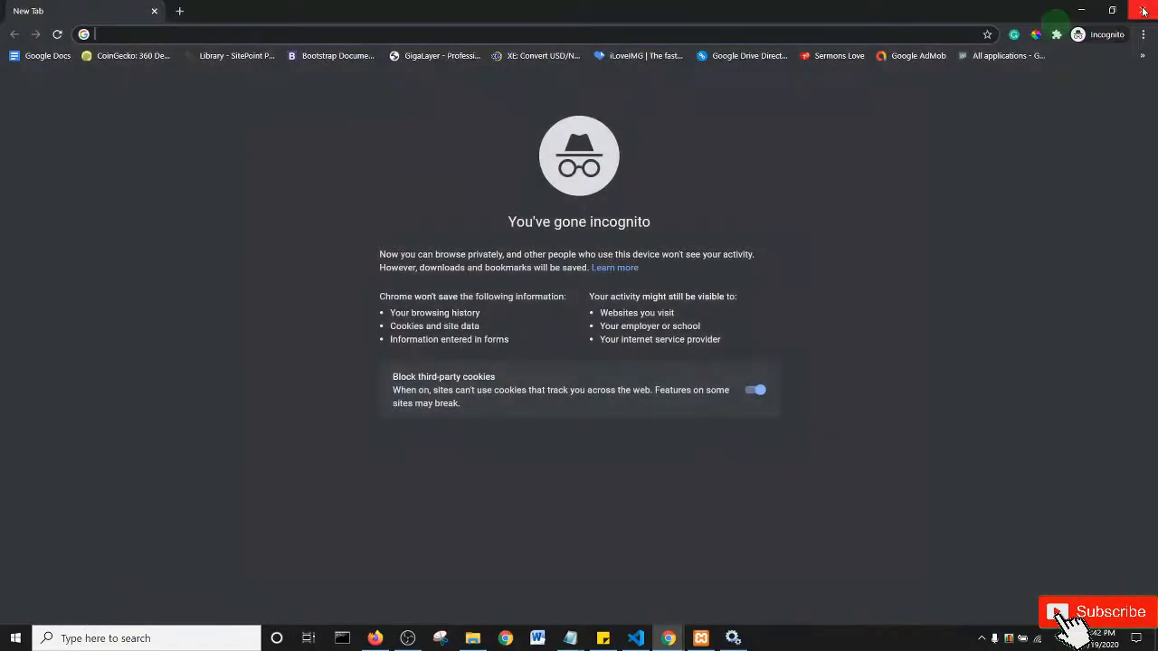
{"action": "left_click", "coordinate": [1143, 11]}
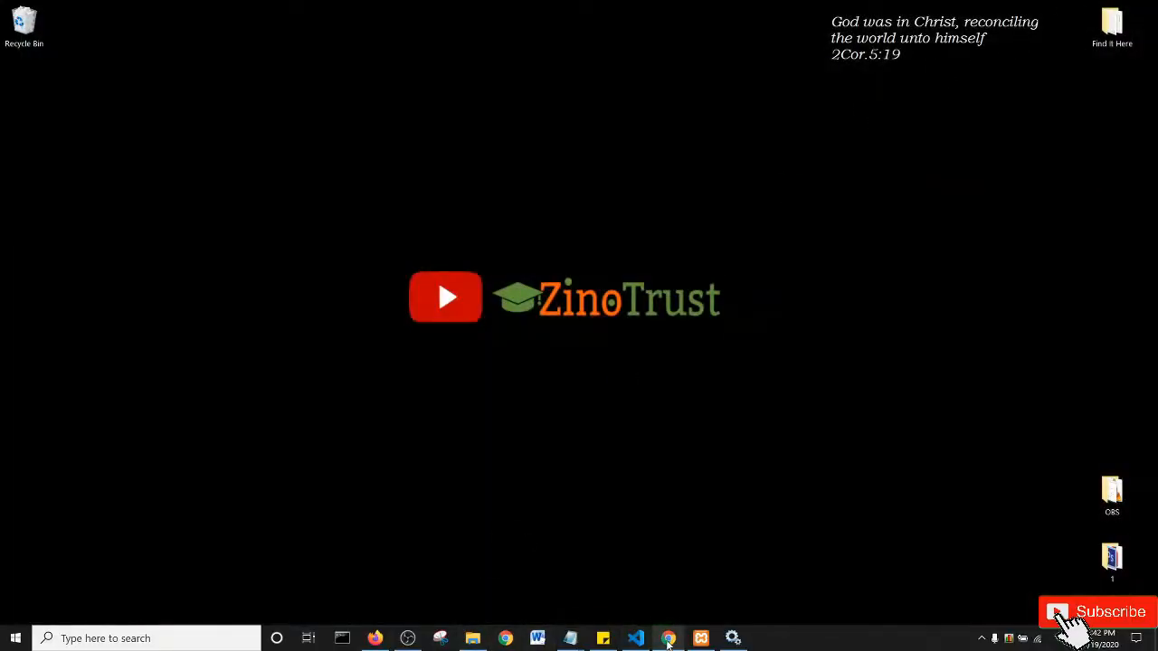
{"action": "left_click", "coordinate": [668, 638]}
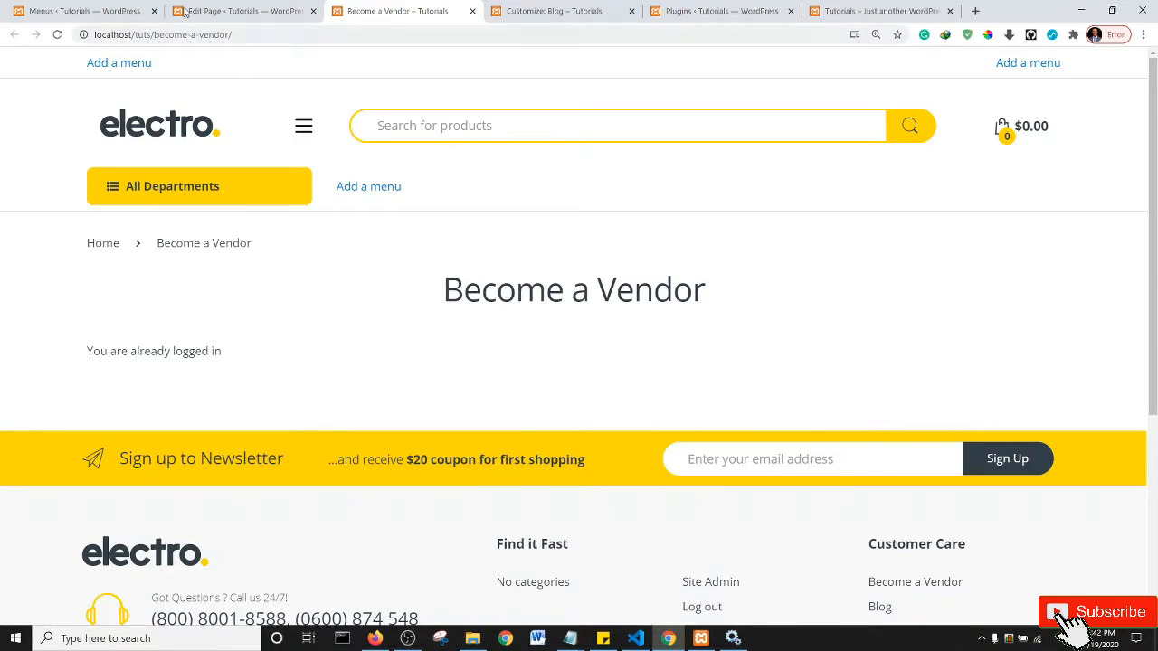
- Find the 'become a vendor' page, add it to the Store menu, and drag it above Vendor Dashboard
{"action": "left_click", "coordinate": [85, 11]}
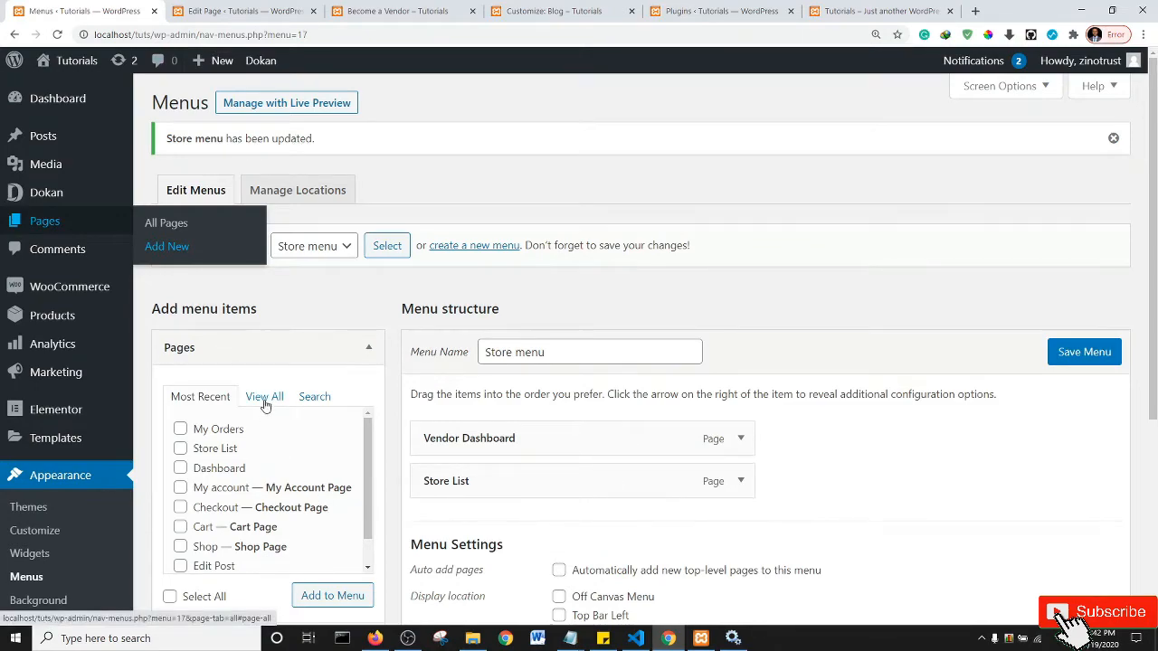
{"action": "left_click", "coordinate": [312, 396]}
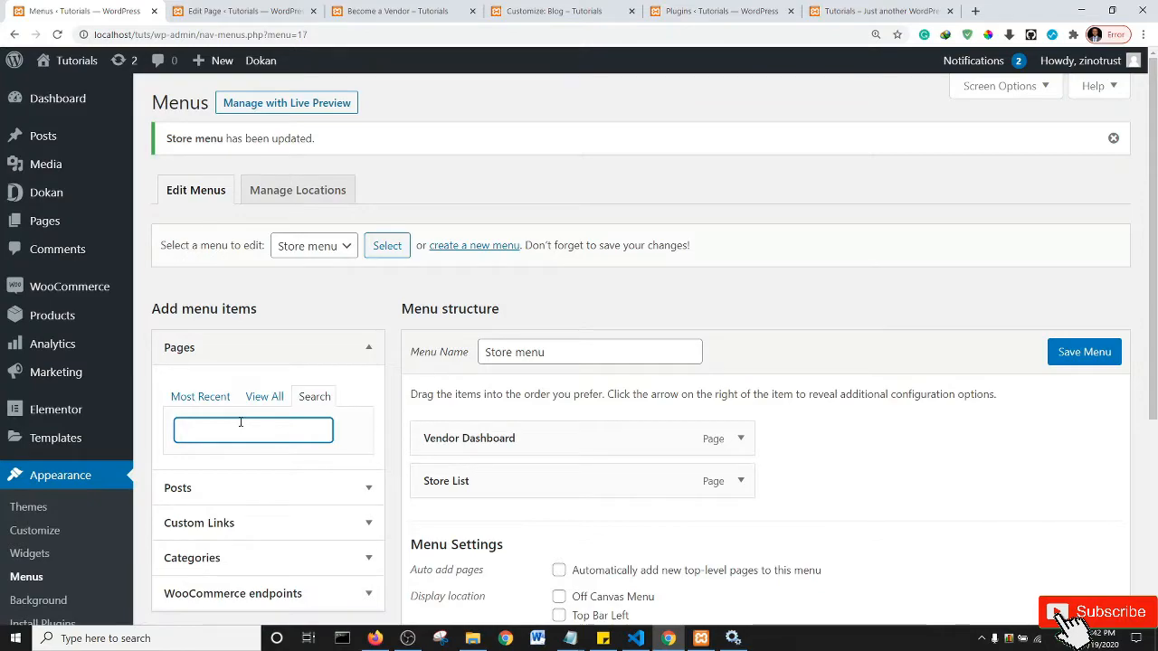
{"action": "type", "text": "become a vendo"}
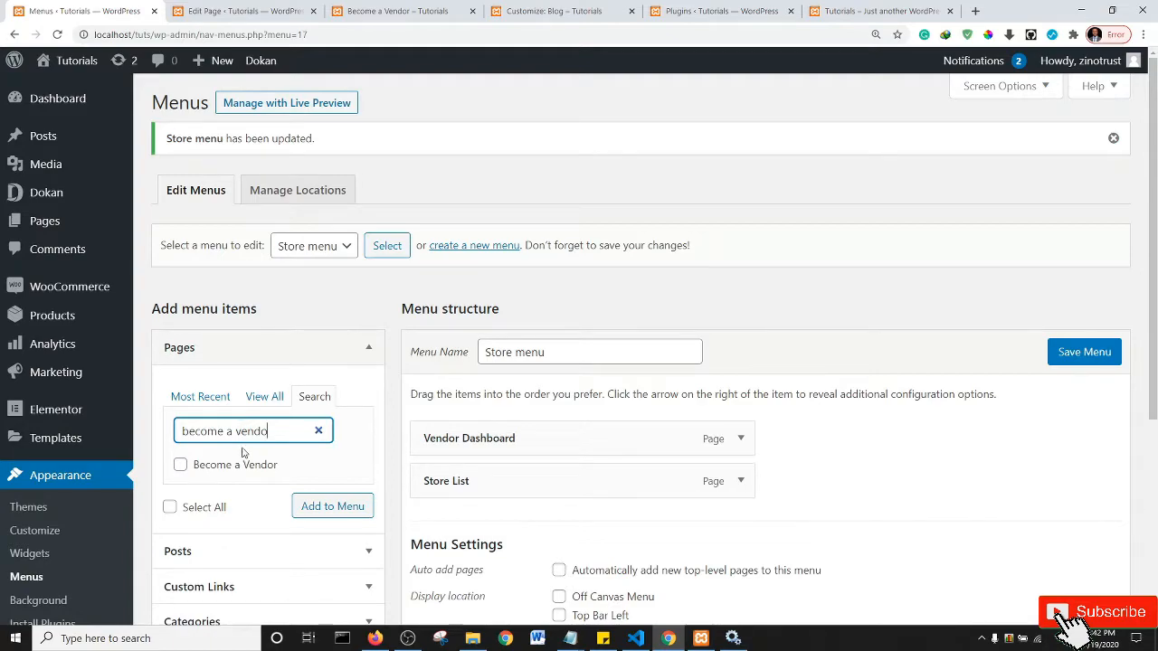
{"action": "left_click", "coordinate": [180, 465]}
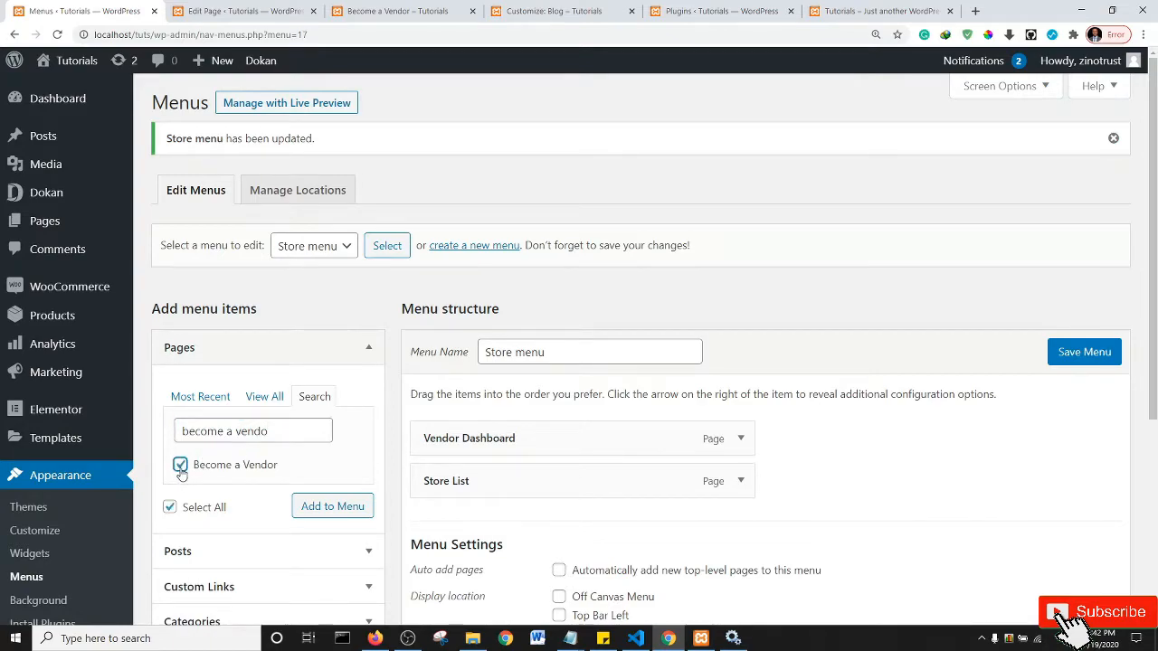
{"action": "left_click", "coordinate": [335, 508]}
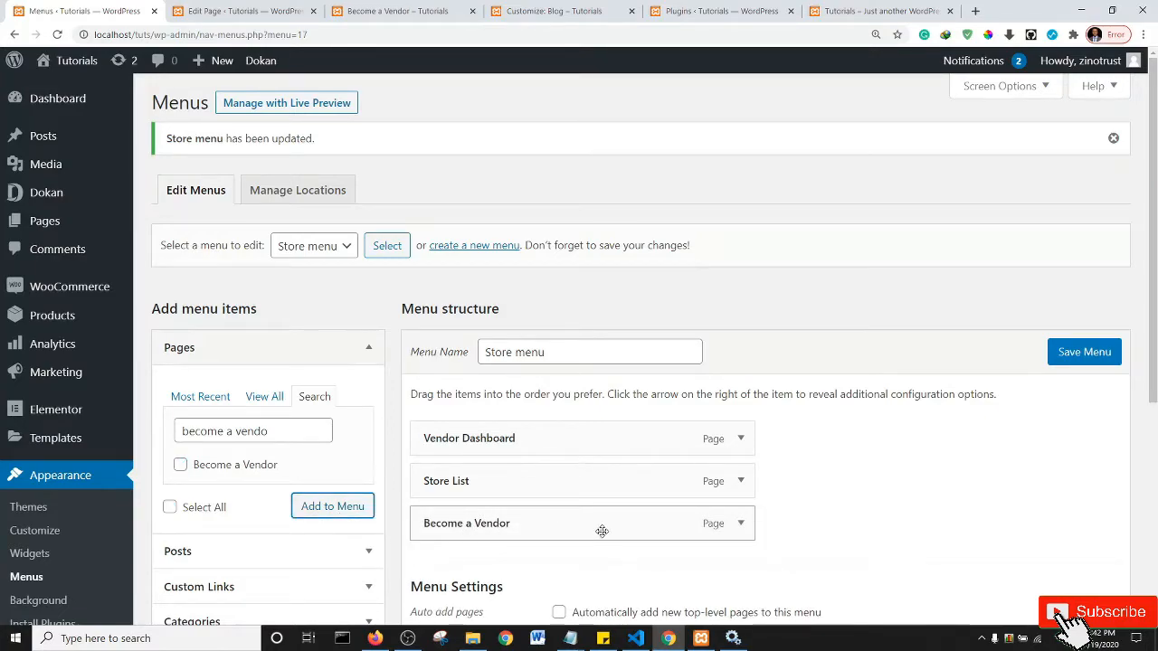
{"action": "left_click_drag", "start_coordinate": [602, 530], "coordinate": [605, 434]}
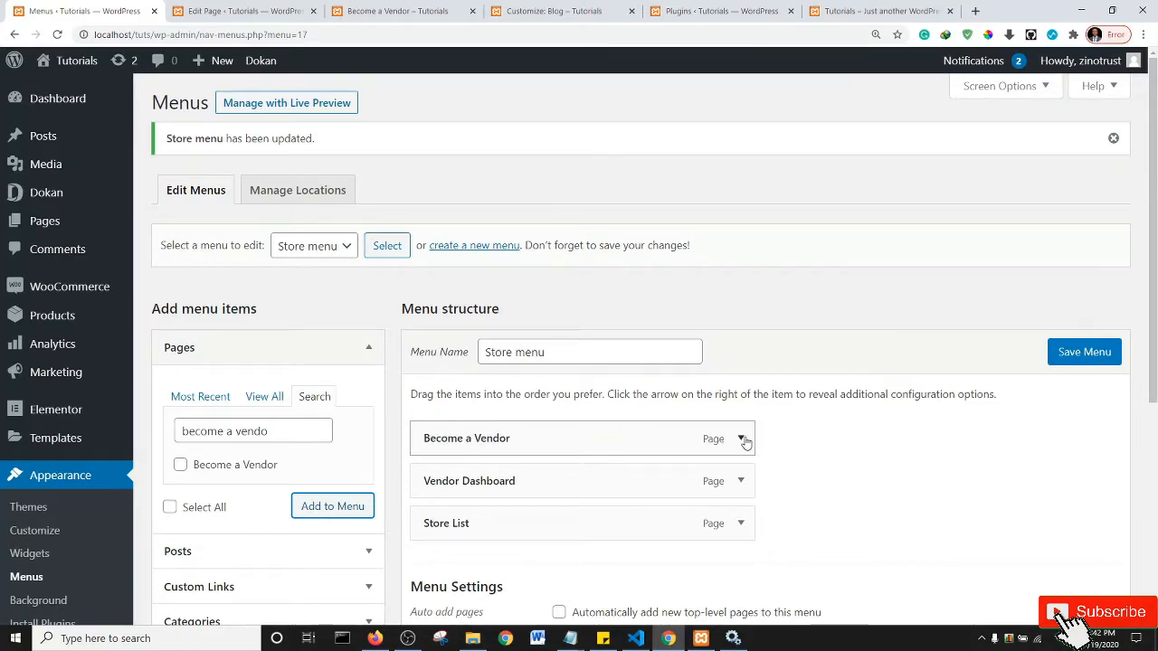
- Change the Become a Vendor item's Navigation Label to 'Vendor Sign up' and save the Store menu
{"action": "left_click", "coordinate": [741, 439]}
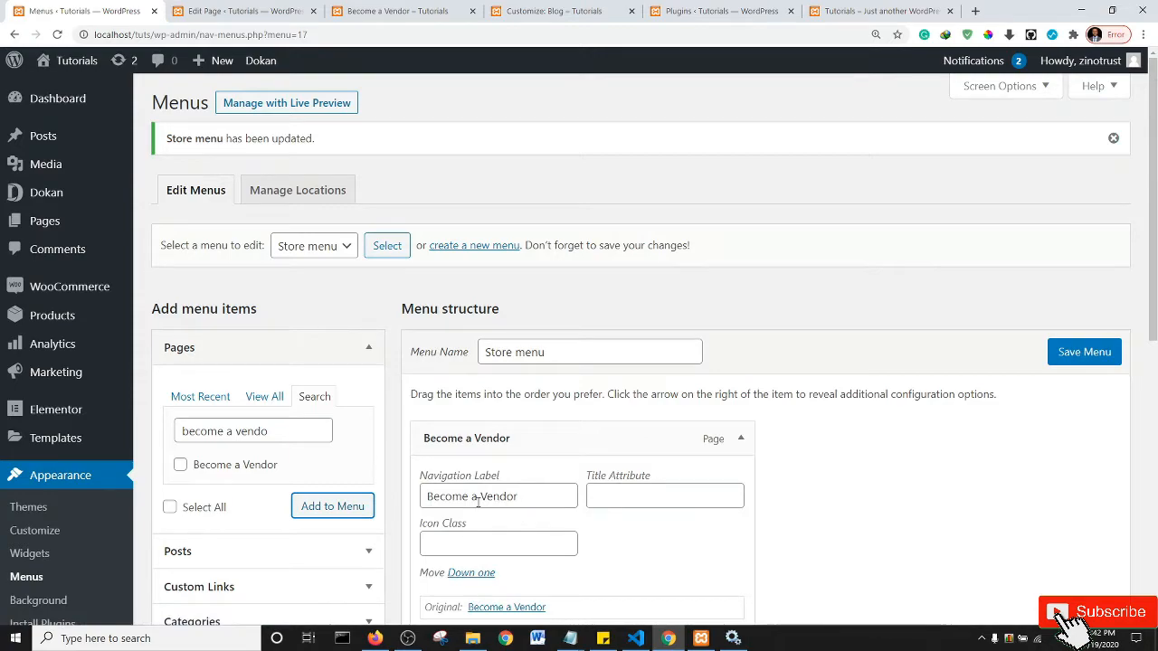
{"action": "left_click_drag", "start_coordinate": [480, 497], "coordinate": [369, 501]}
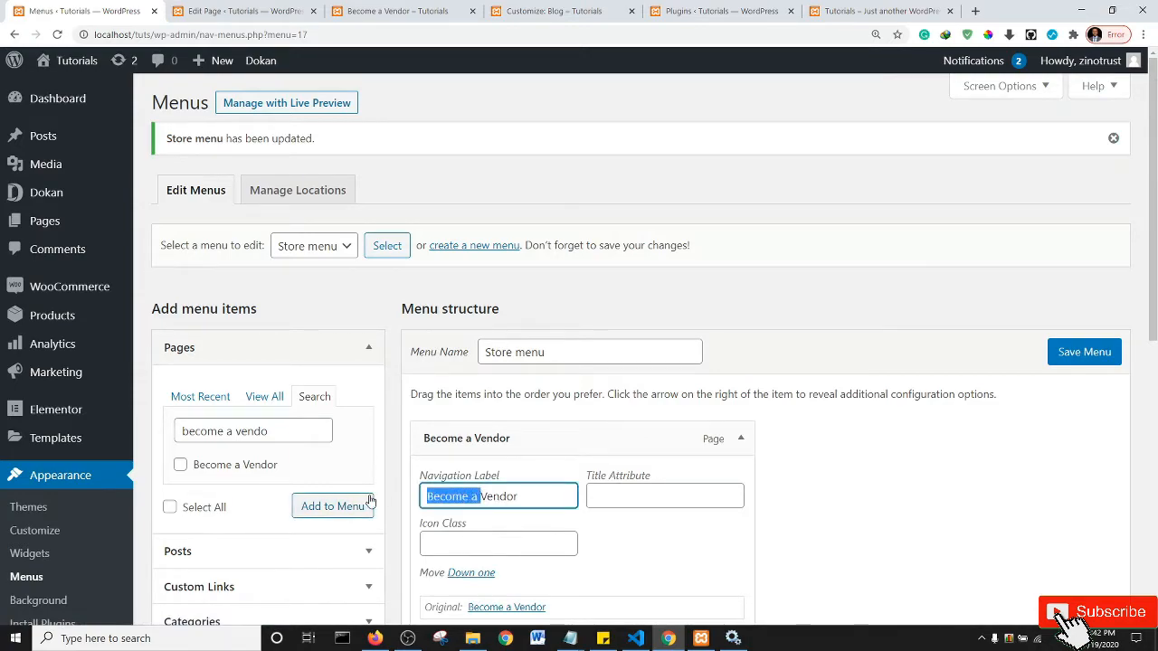
{"action": "key", "text": "BackSpace"}
{"action": "type", "text": "Sign-up"}
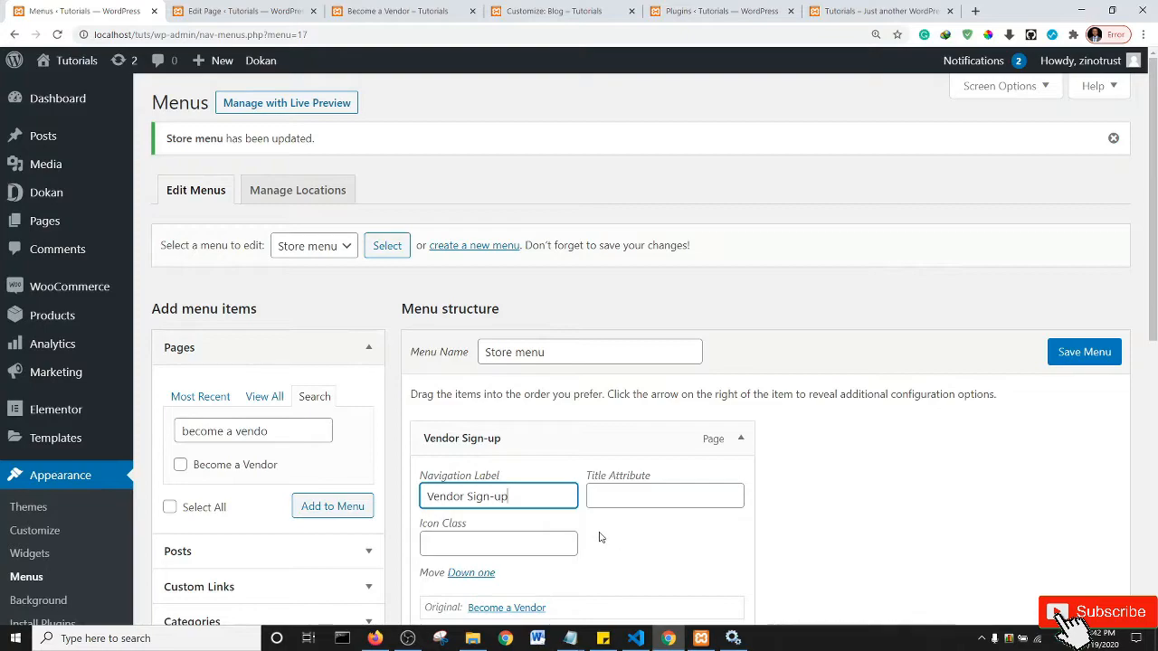
{"action": "type", "text": "up"}
{"action": "left_click", "coordinate": [1069, 362]}
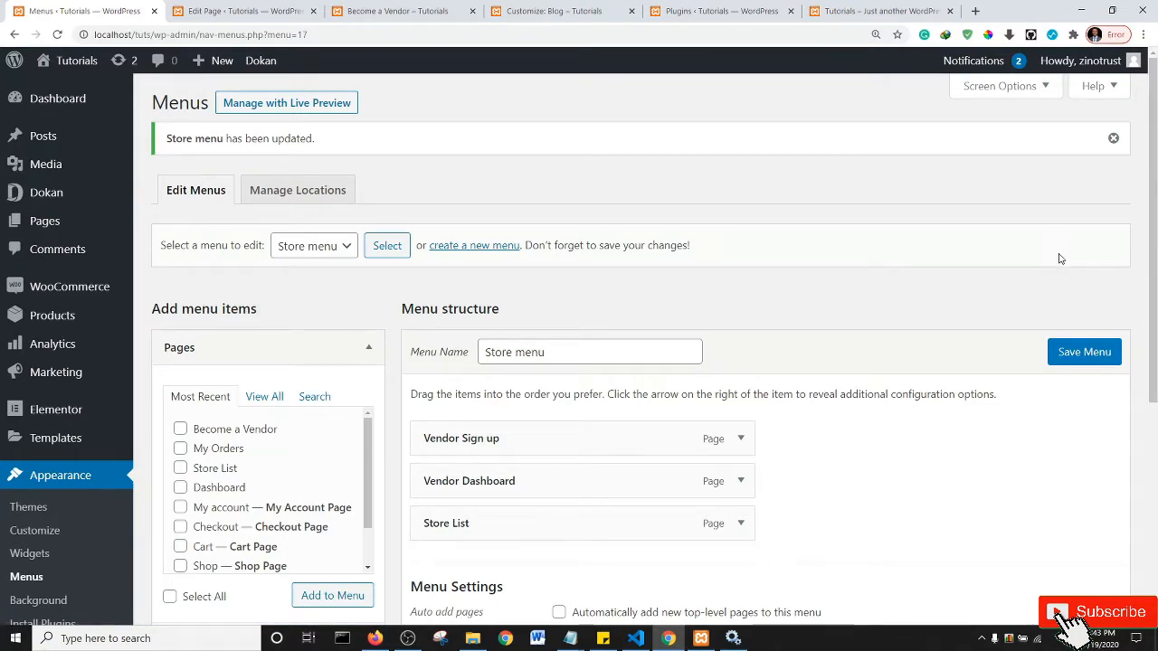
{"action": "left_click_drag", "start_coordinate": [1154, 222], "coordinate": [1154, 388]}
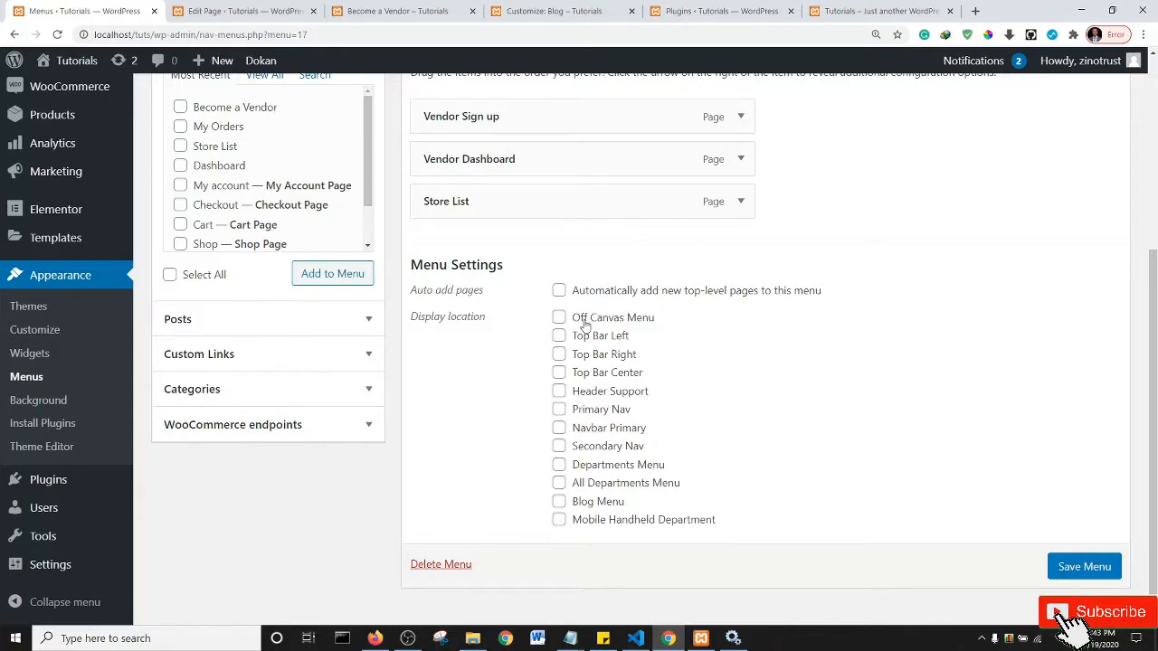
- Save the Store menu with its Top Bar Right location, checking the live site in between
{"action": "scroll", "coordinate": [1152, 271], "scroll_direction": "up", "scroll_amount": 1}
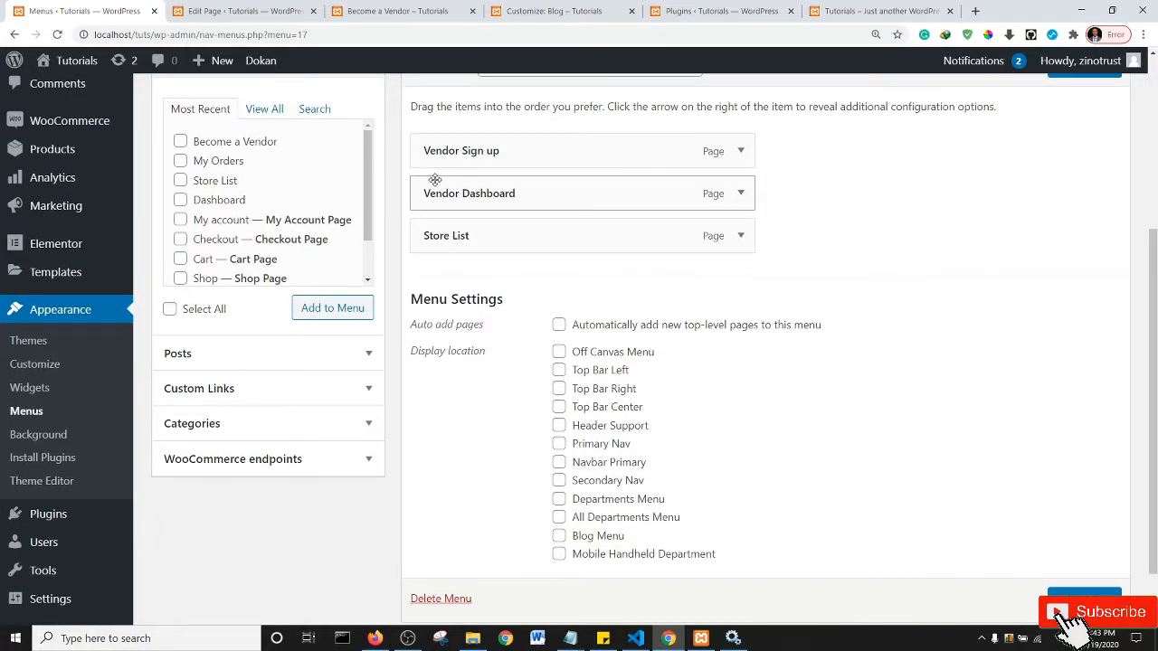
{"action": "left_click", "coordinate": [839, 9]}
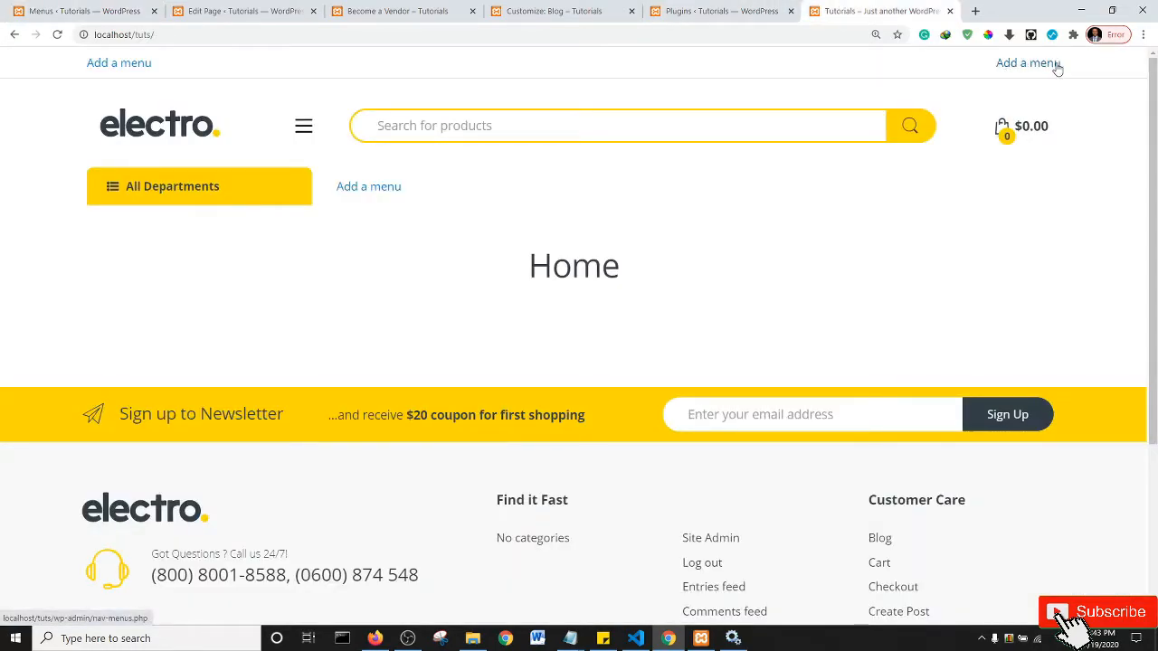
{"action": "left_click", "coordinate": [239, 7]}
{"action": "scroll", "coordinate": [604, 380], "scroll_direction": "down", "scroll_amount": 5}
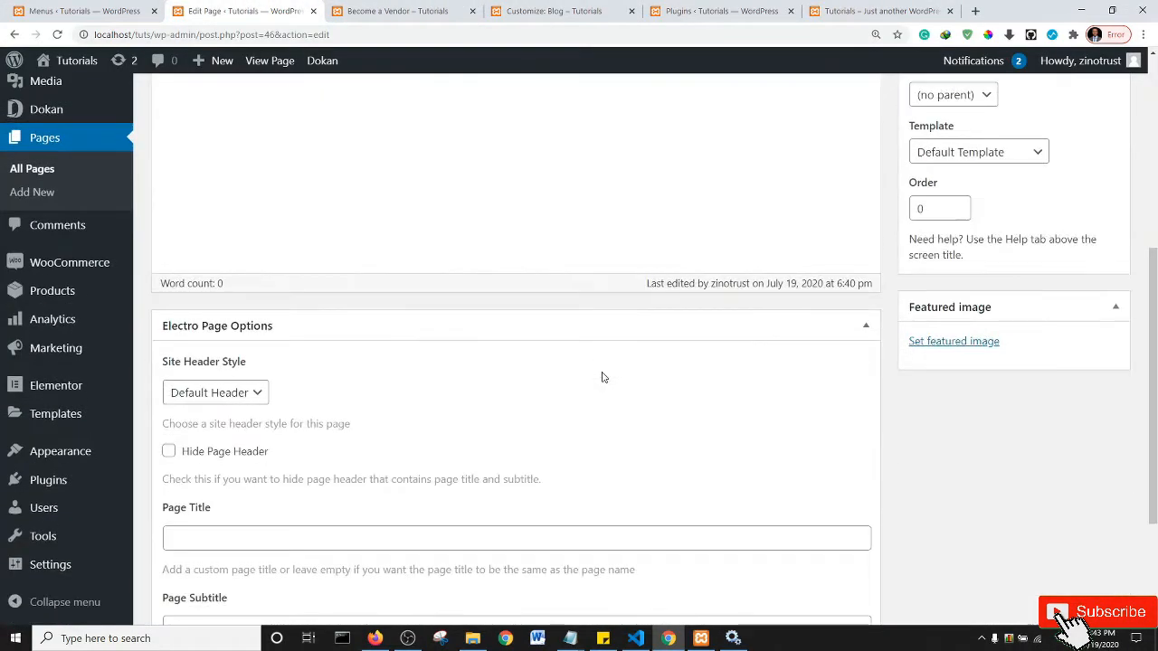
{"action": "left_click", "coordinate": [82, 9]}
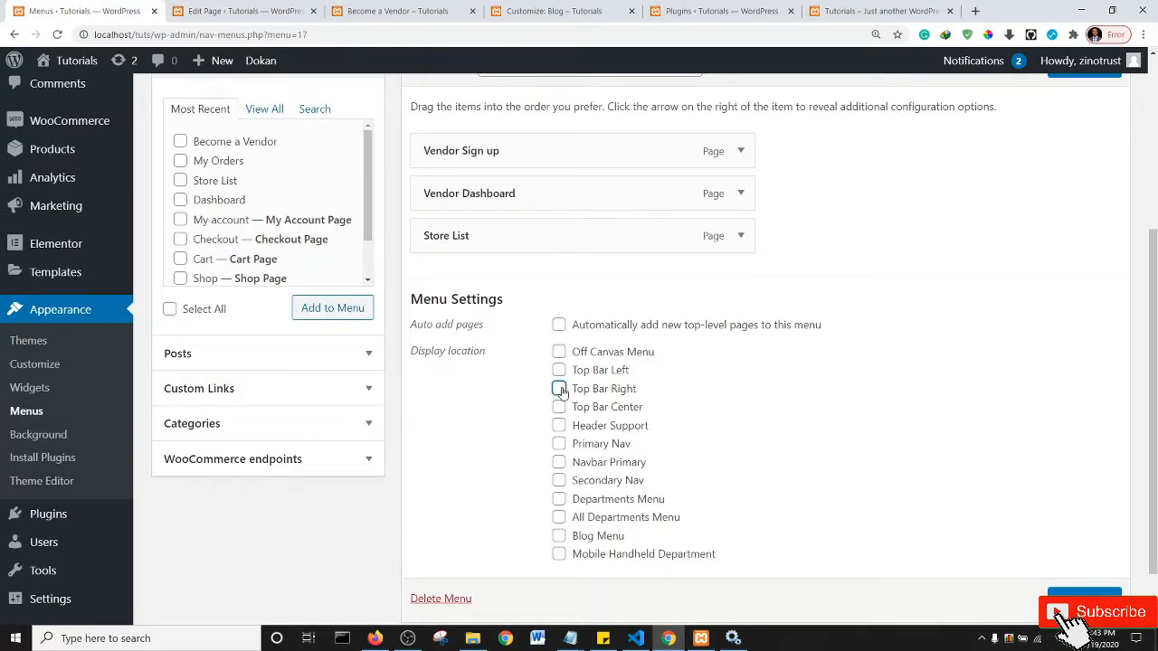
{"action": "left_click", "coordinate": [1085, 594]}
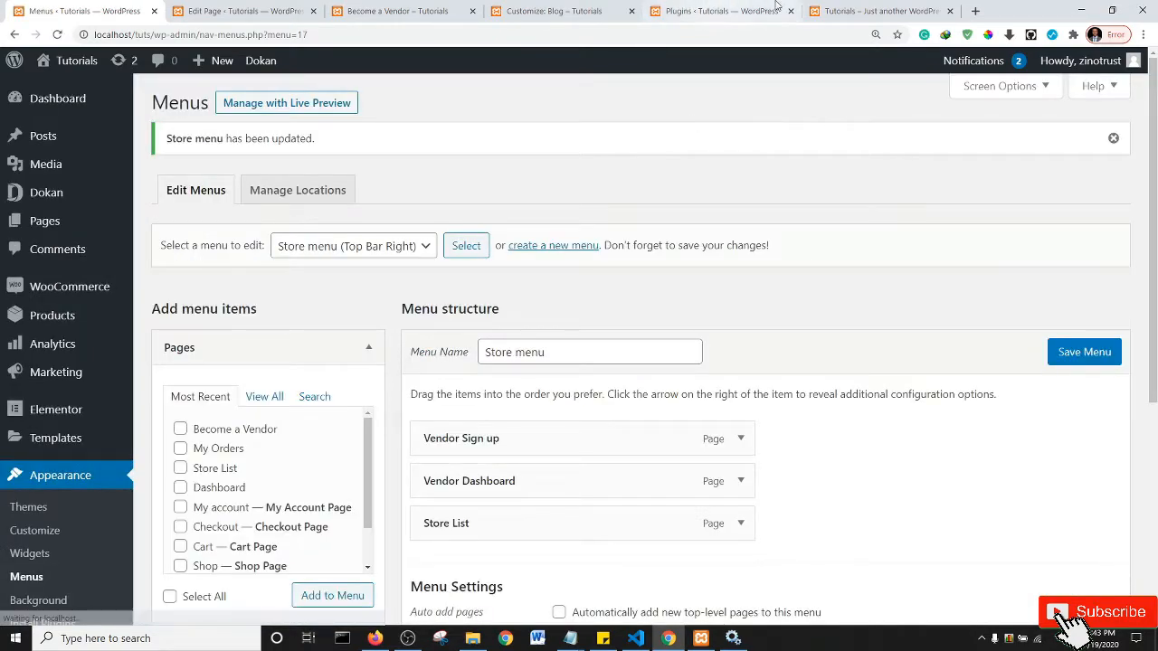
{"action": "left_click", "coordinate": [884, 9]}
- Reload the storefront to confirm the Vendor Sign up, Vendor Dashboard and Store List links appear
{"action": "key", "text": "F5"}
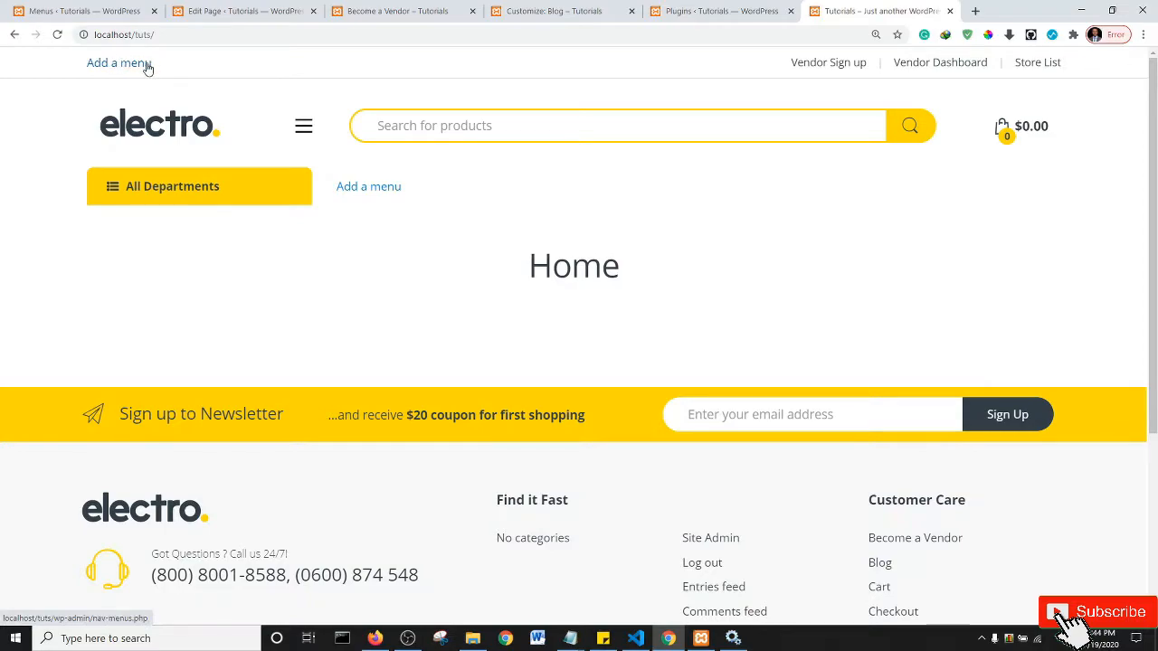
{"action": "left_click", "coordinate": [90, 11]}
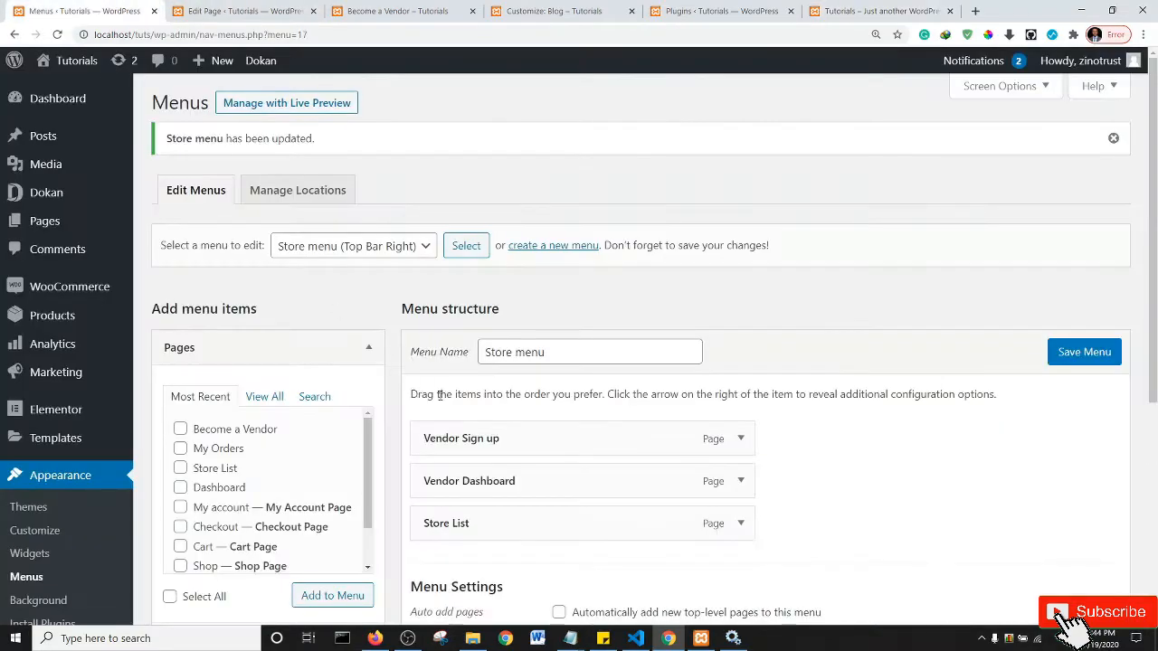
- Load the Main1 menu, tick Top Bar Left as its display location, and save it
{"action": "left_click", "coordinate": [426, 250]}
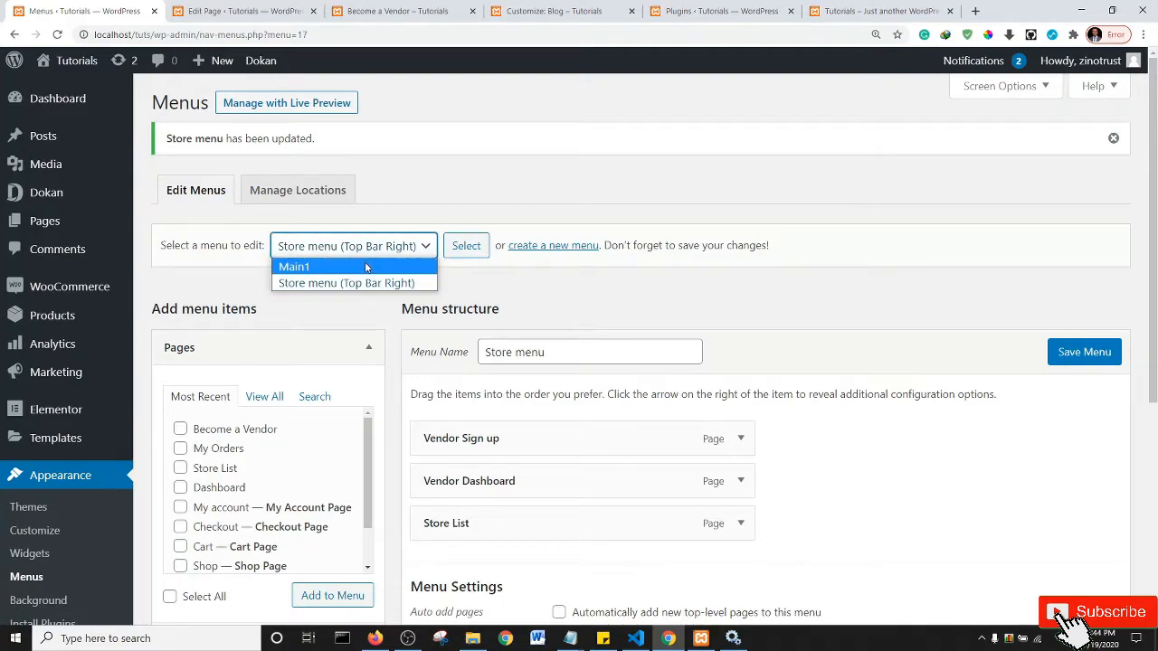
{"action": "left_click", "coordinate": [367, 267]}
{"action": "left_click", "coordinate": [461, 250]}
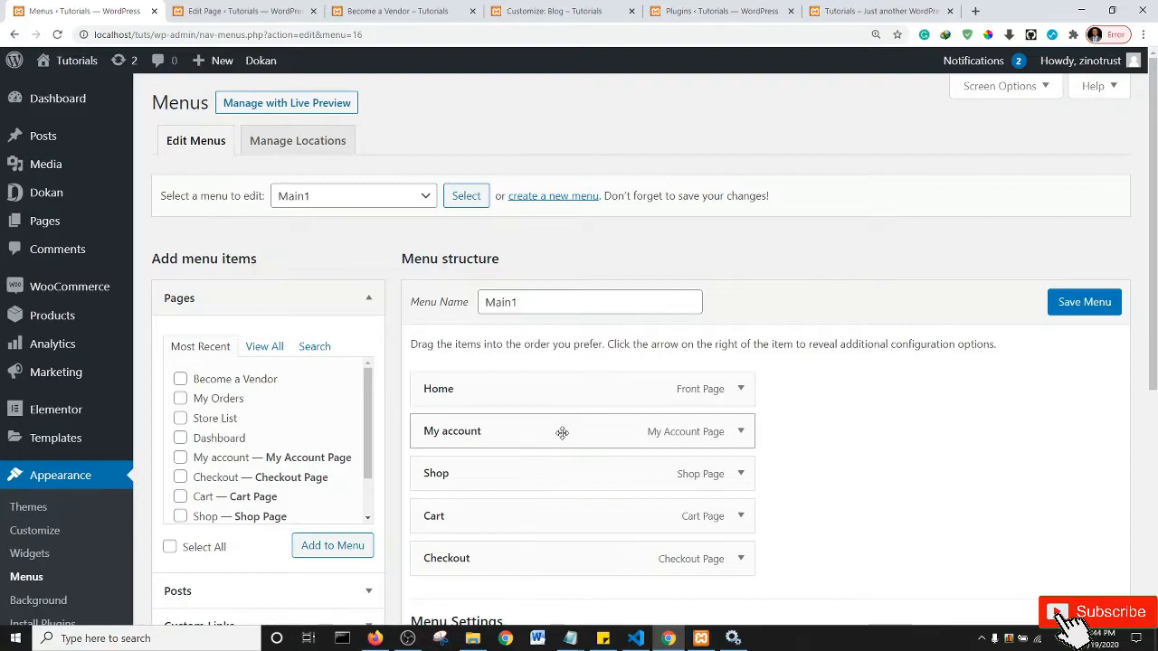
{"action": "left_click_drag", "start_coordinate": [1153, 198], "coordinate": [1156, 322]}
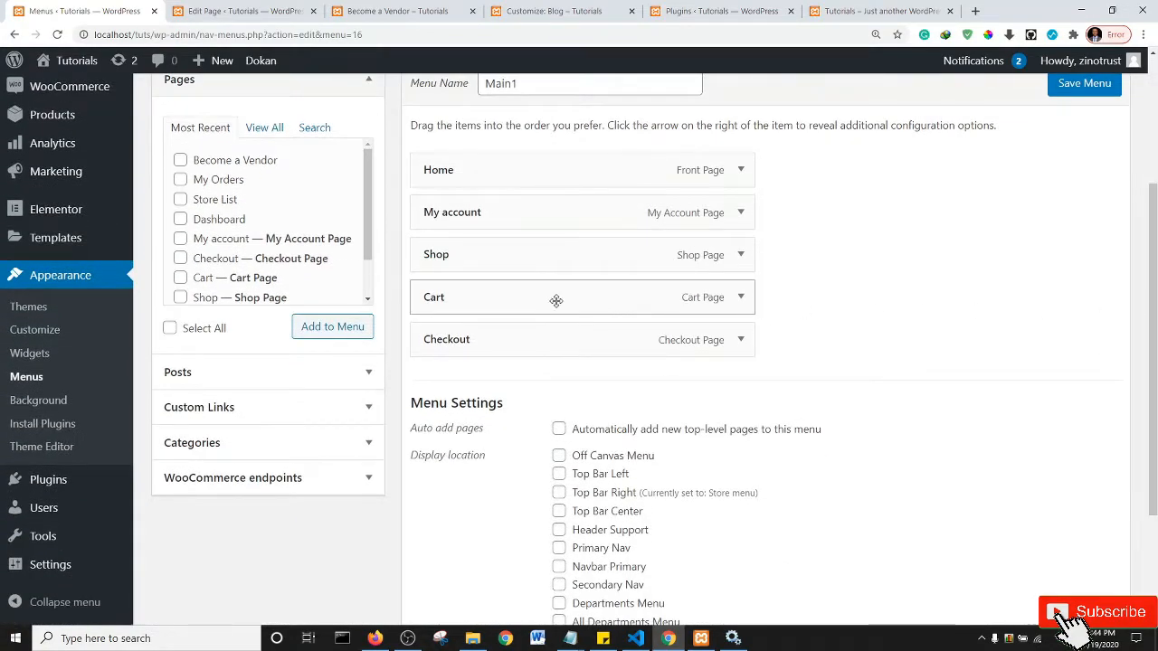
{"action": "left_click_drag", "start_coordinate": [1156, 282], "coordinate": [1155, 355]}
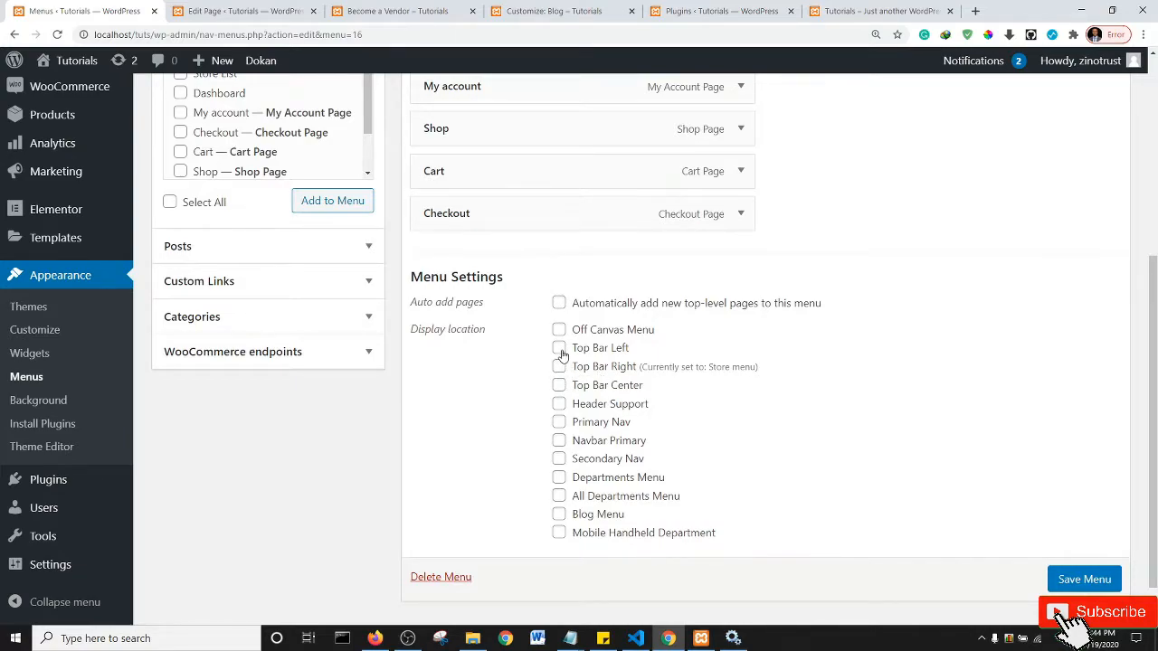
{"action": "left_click", "coordinate": [1084, 580]}
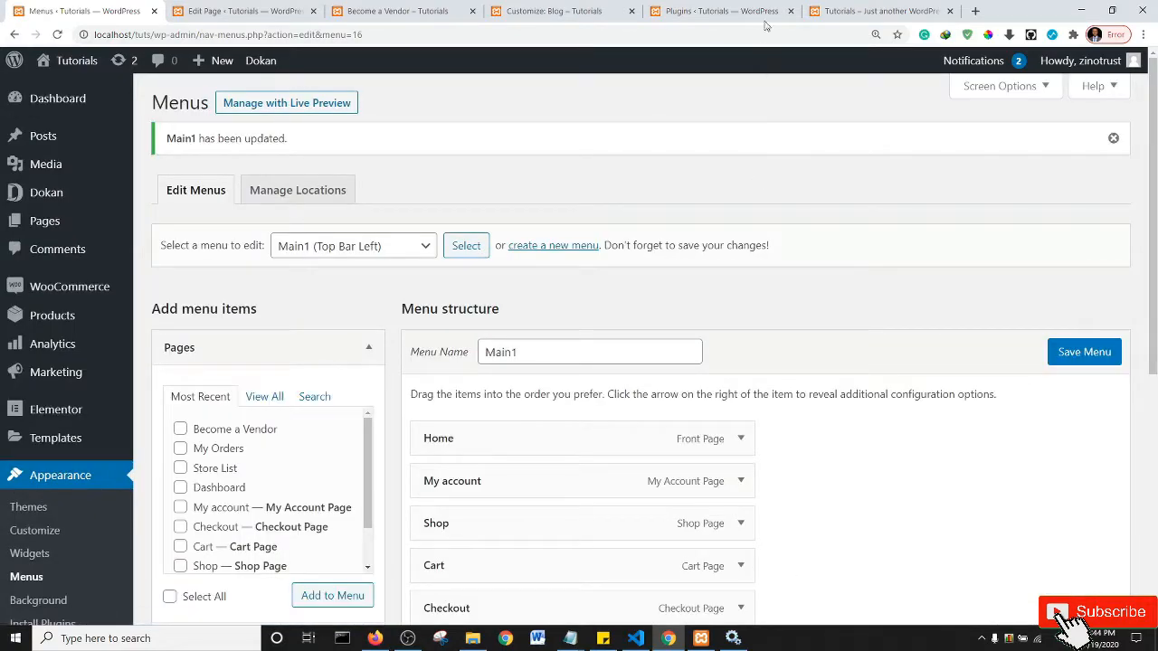
- Reload the storefront and scroll to verify Home, My account, Shop, Cart and Checkout at top left
{"action": "left_click", "coordinate": [871, 9]}
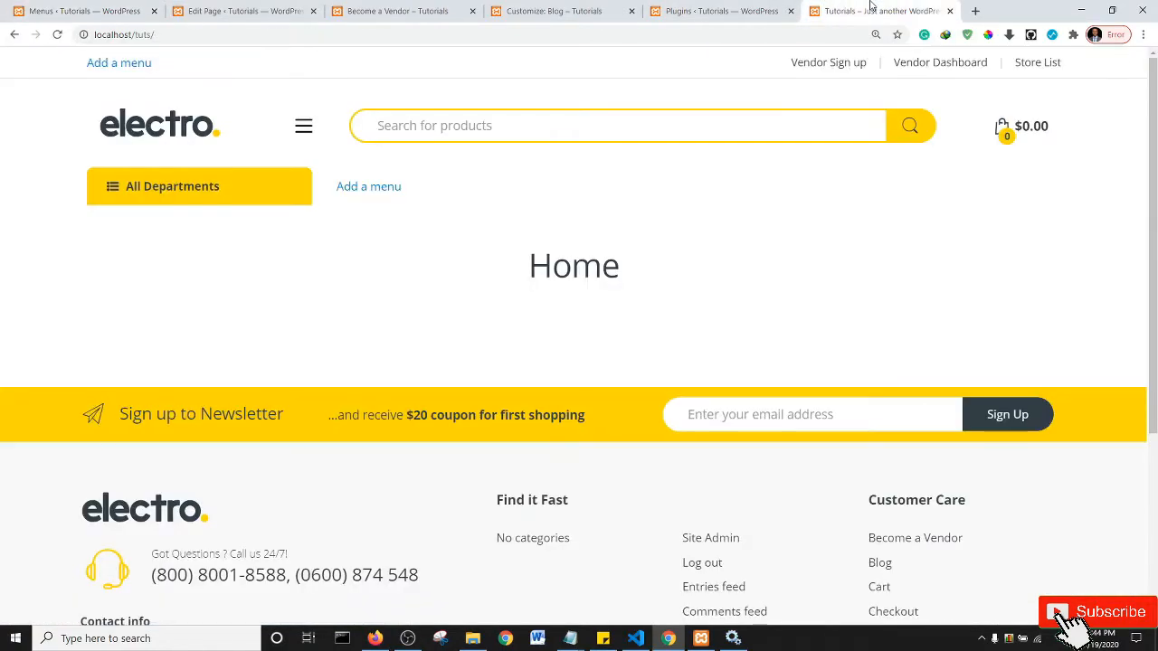
{"action": "key", "text": "F5"}
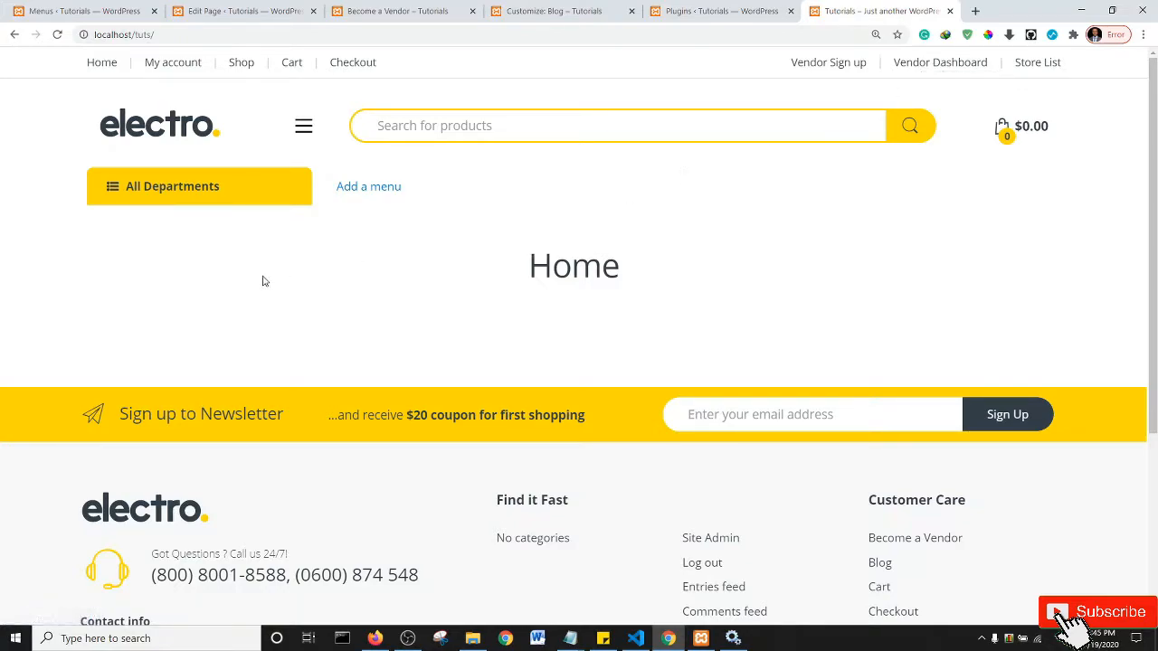
{"action": "scroll", "coordinate": [573, 324], "scroll_direction": "down", "scroll_amount": 2}
{"action": "scroll", "coordinate": [571, 321], "scroll_direction": "up", "scroll_amount": 2}
{"action": "scroll", "coordinate": [614, 417], "scroll_direction": "down", "scroll_amount": 3}
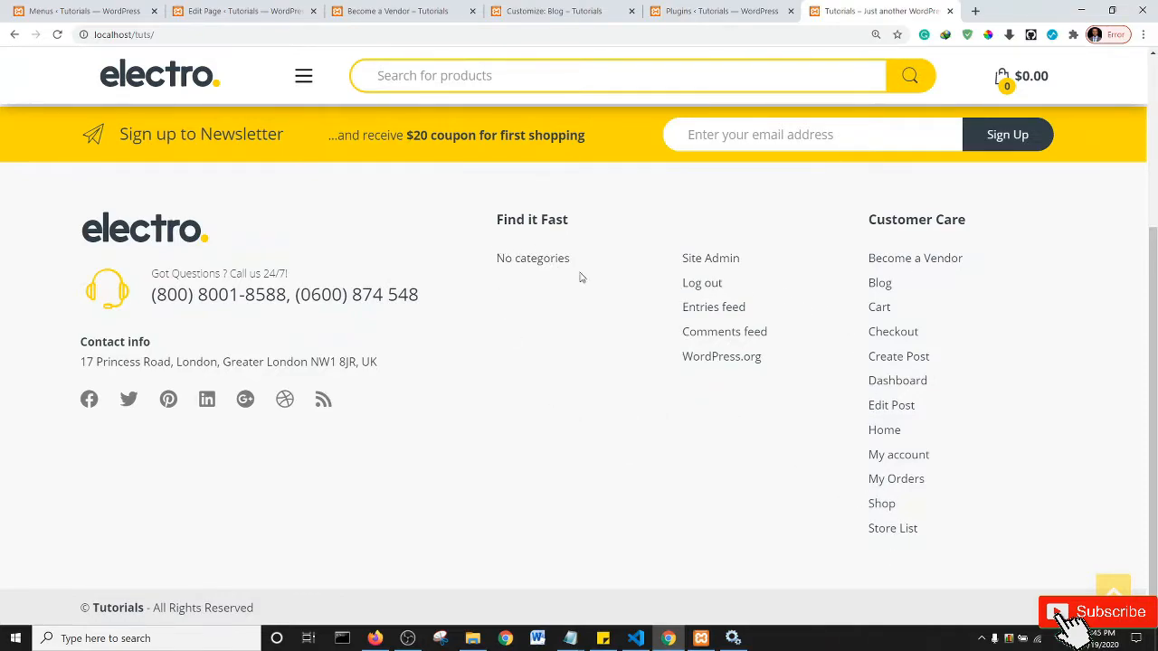
{"action": "scroll", "coordinate": [561, 344], "scroll_direction": "up", "scroll_amount": 3}
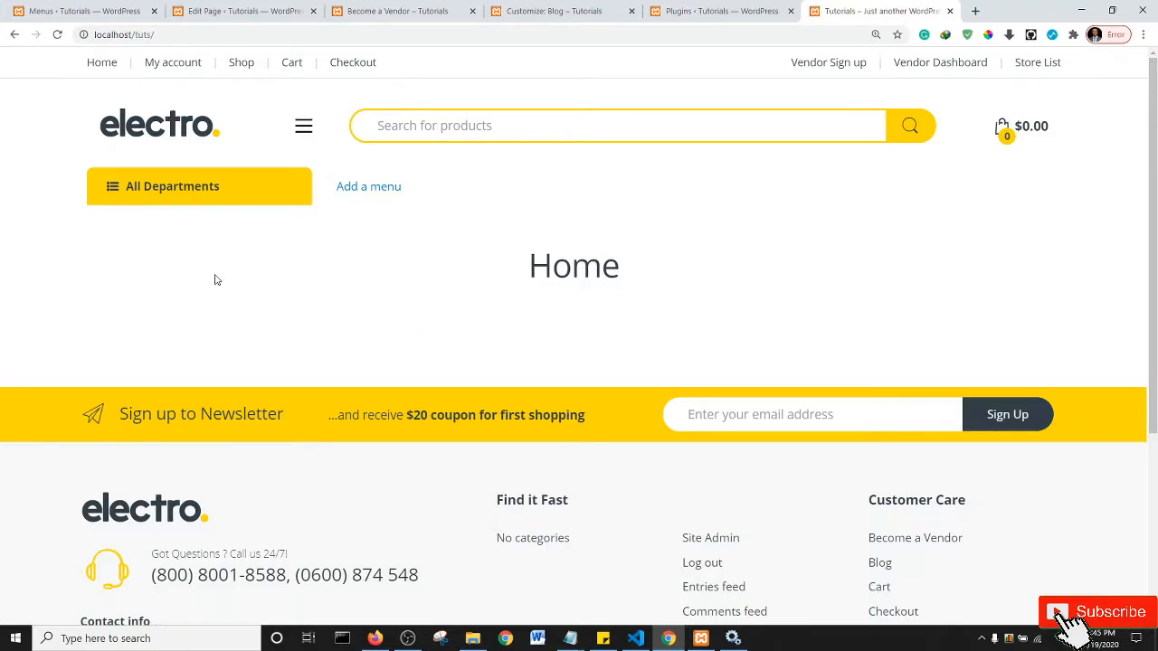
- Open Dokan Settings from the sidebar, toggling the vendor wp-admin access checkbox off and back on
{"action": "left_click", "coordinate": [86, 8]}
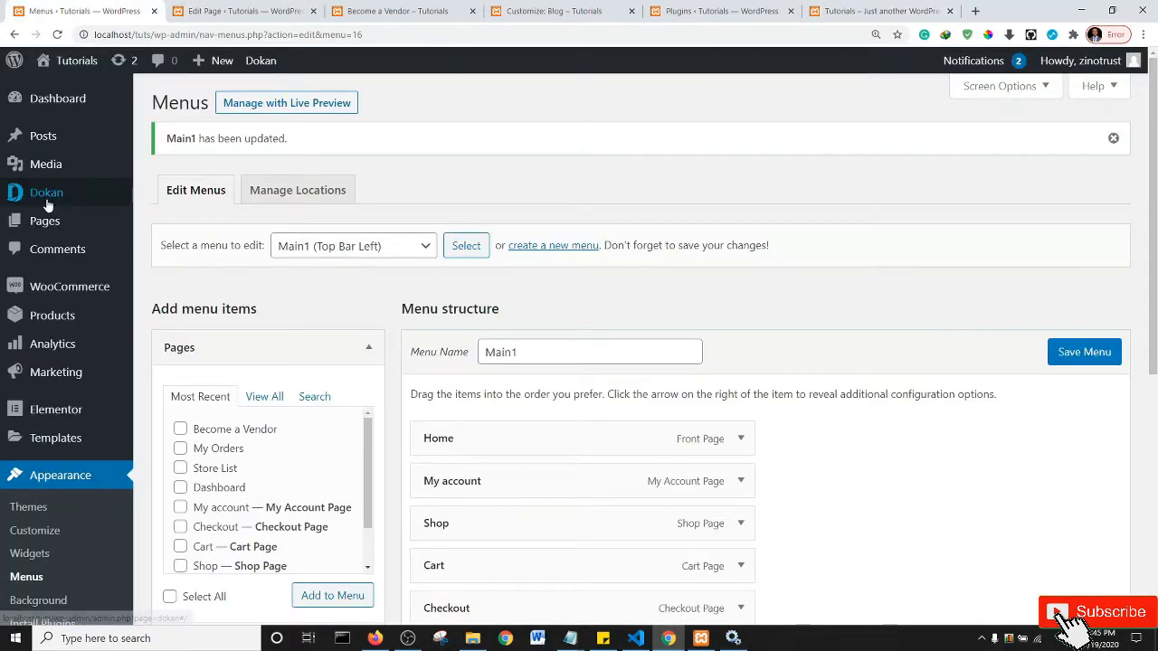
{"action": "mouse_move", "coordinate": [47, 204]}
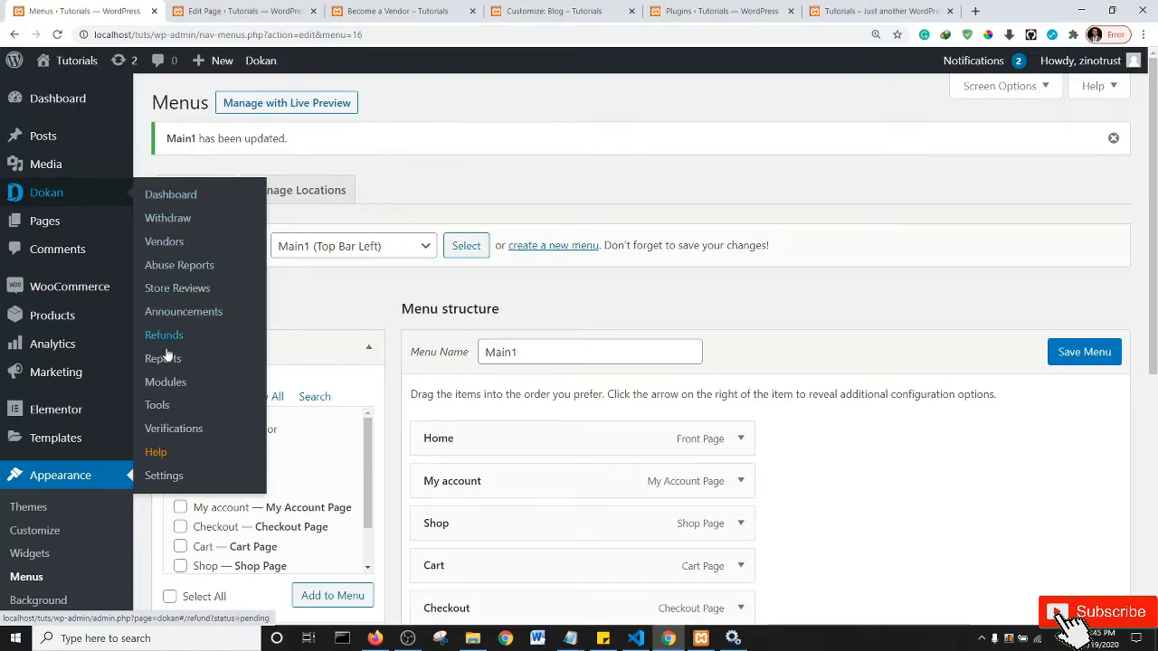
{"action": "left_click", "coordinate": [165, 476]}
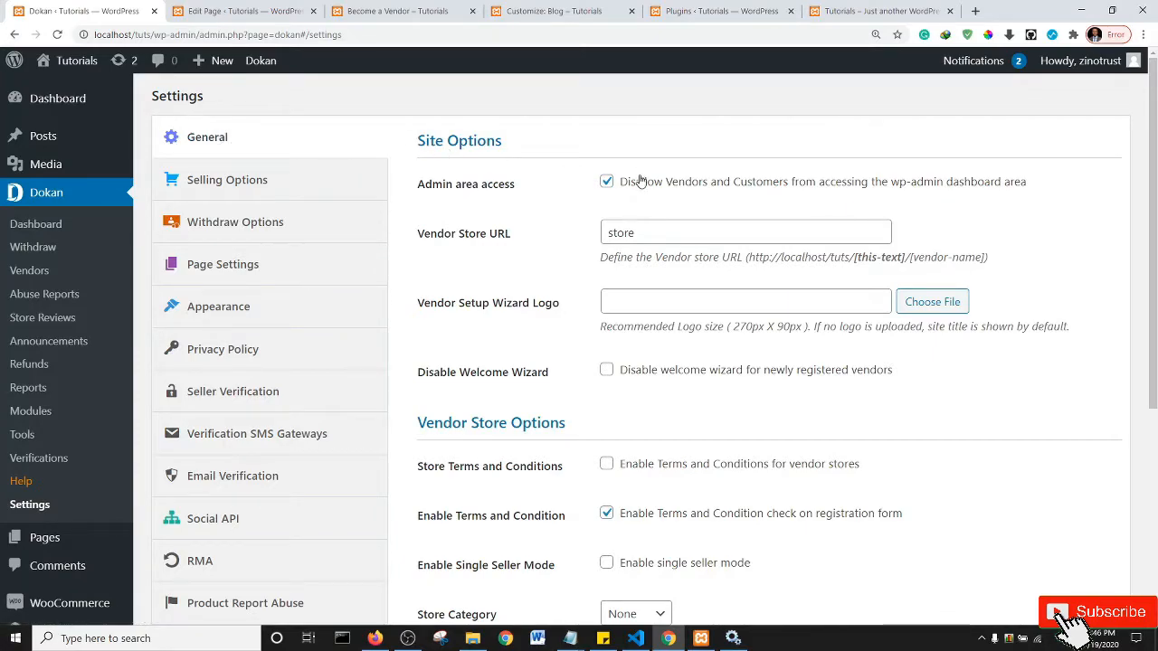
{"action": "left_click", "coordinate": [607, 182]}
{"action": "left_click", "coordinate": [607, 182]}
- Pick the blue cart logo.jpg from the Media Library as the Vendor Setup Wizard Logo
{"action": "left_click", "coordinate": [651, 231]}
{"action": "left_click", "coordinate": [547, 248]}
{"action": "left_click", "coordinate": [934, 308]}
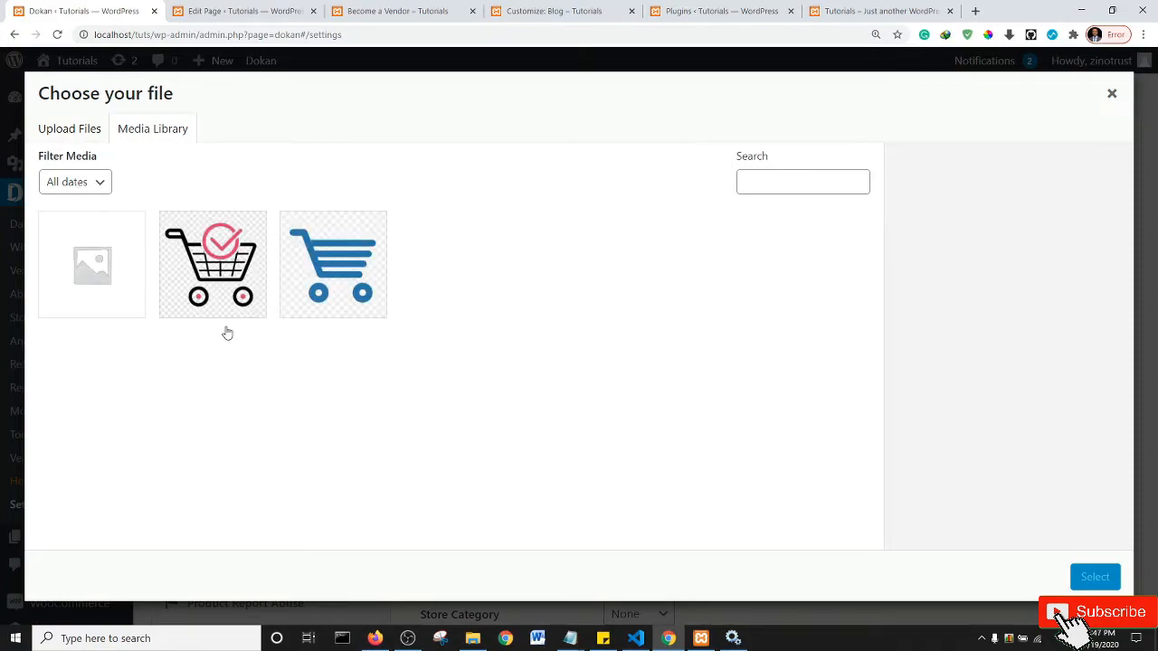
{"action": "left_click", "coordinate": [233, 276]}
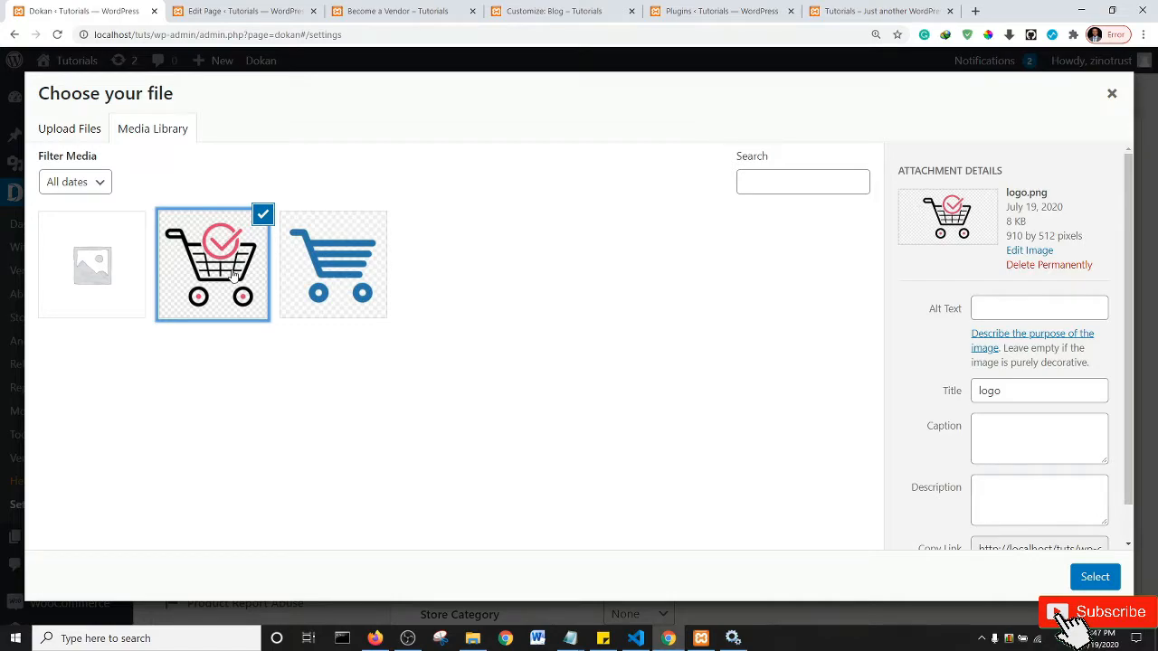
{"action": "left_click", "coordinate": [319, 251]}
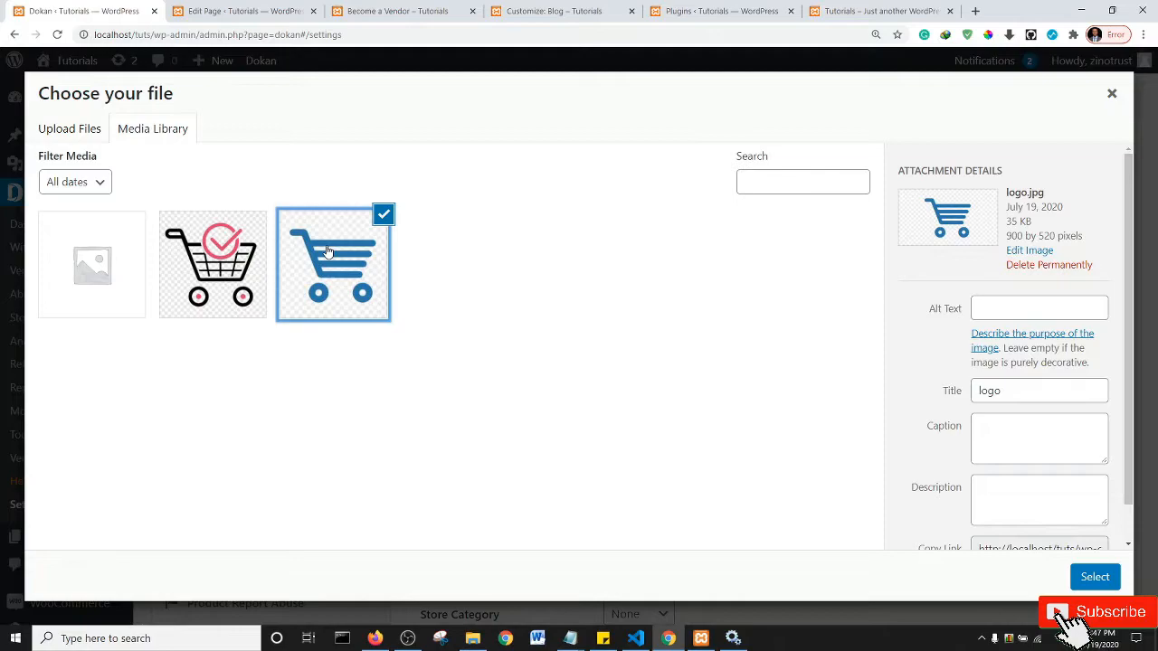
{"action": "left_click", "coordinate": [109, 268]}
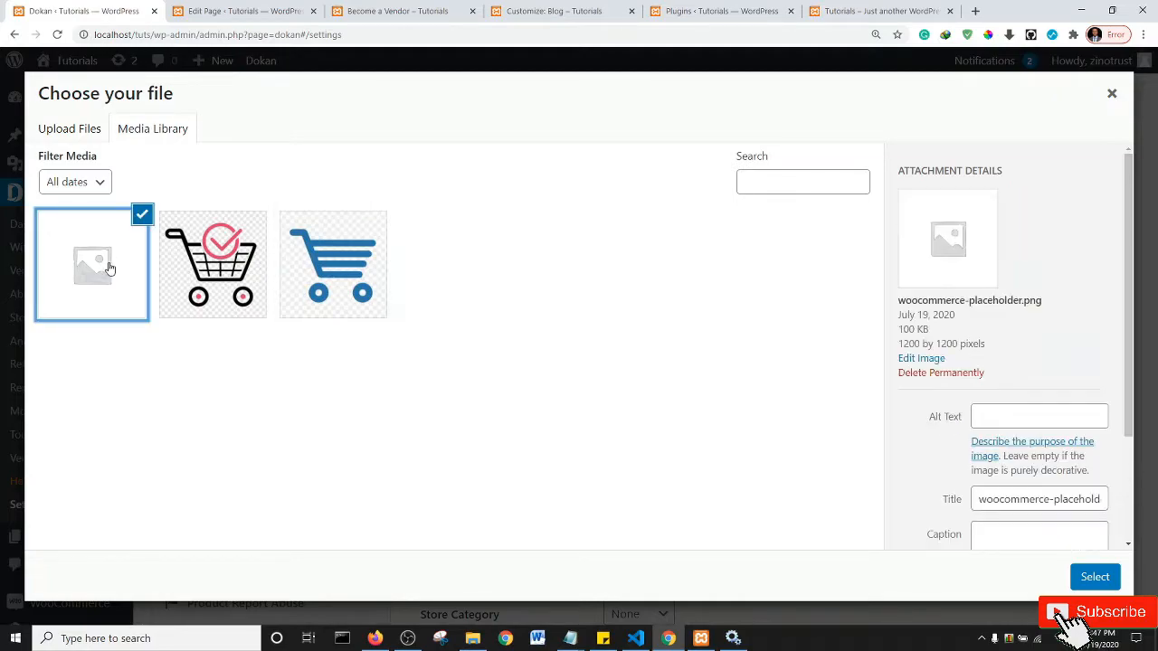
{"action": "left_click", "coordinate": [209, 271]}
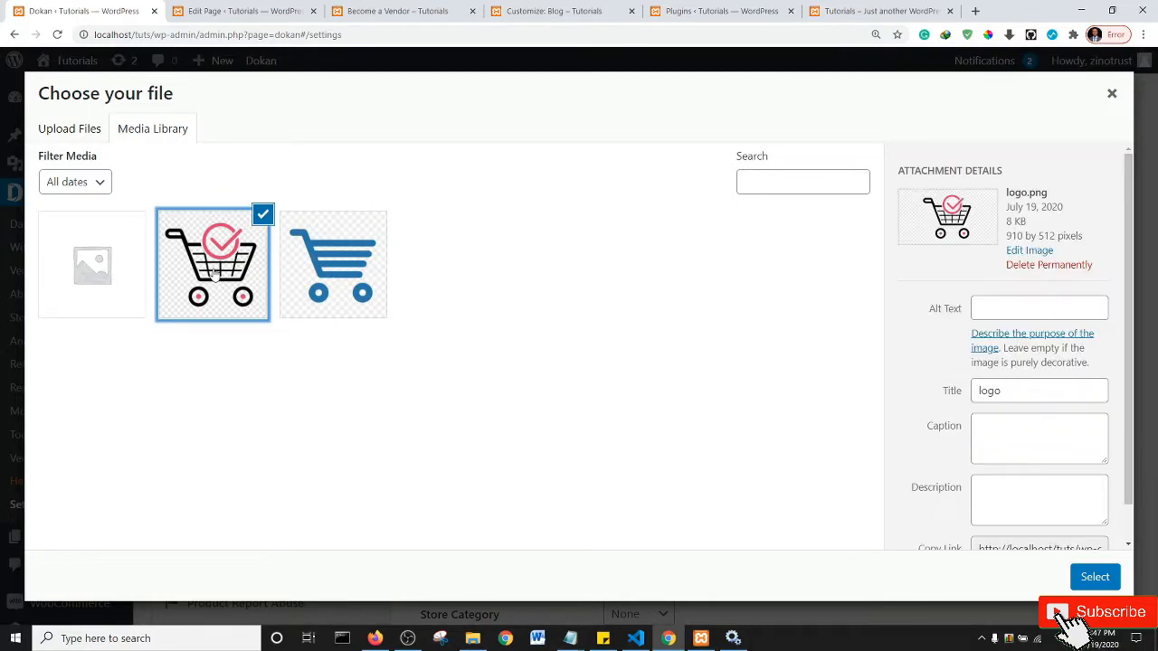
{"action": "left_click", "coordinate": [326, 262]}
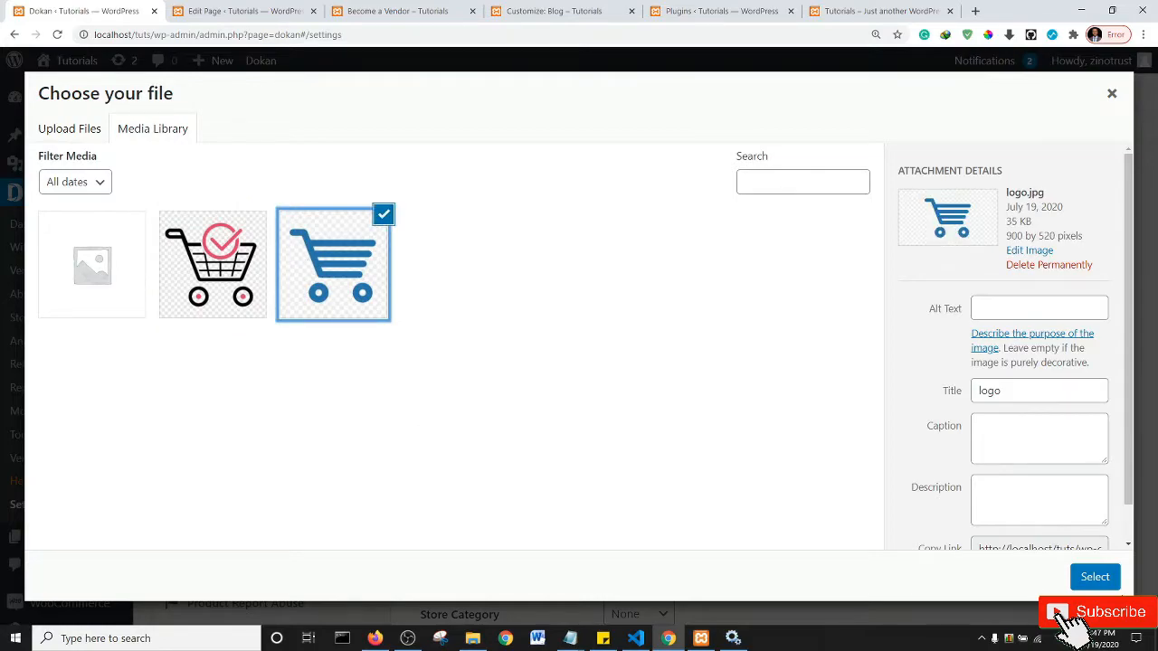
{"action": "left_click", "coordinate": [1094, 577]}
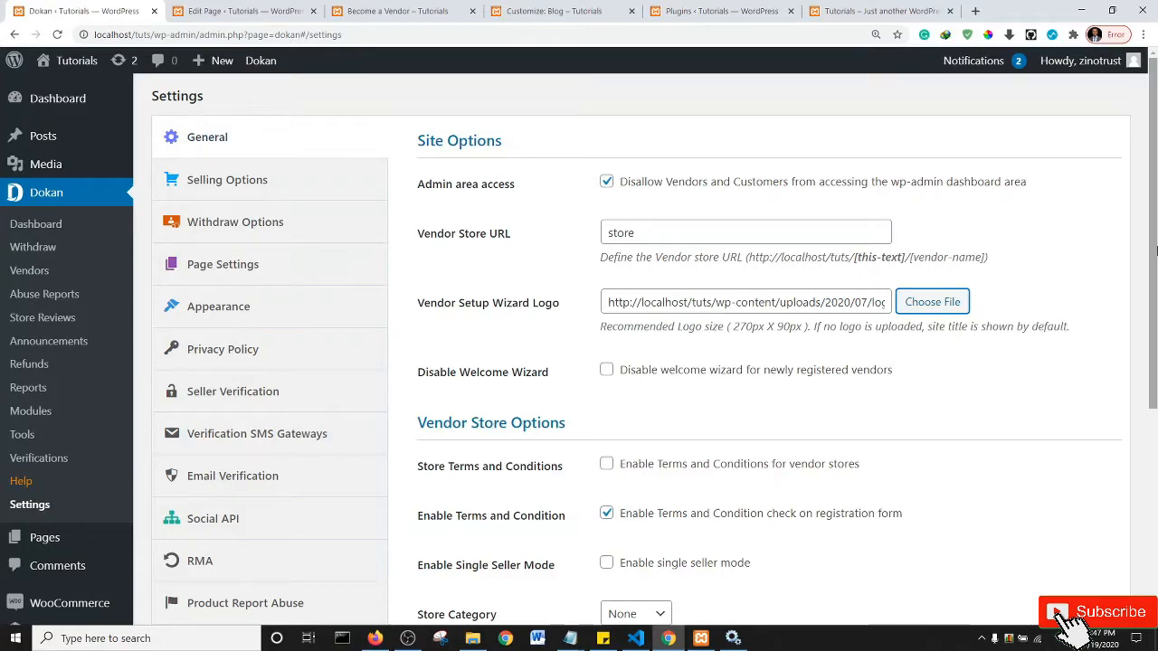
- Tick Enable Single Seller Mode, set Store Category to Single, and save Dokan's General settings
{"action": "scroll", "coordinate": [1156, 256], "scroll_direction": "down", "scroll_amount": 2}
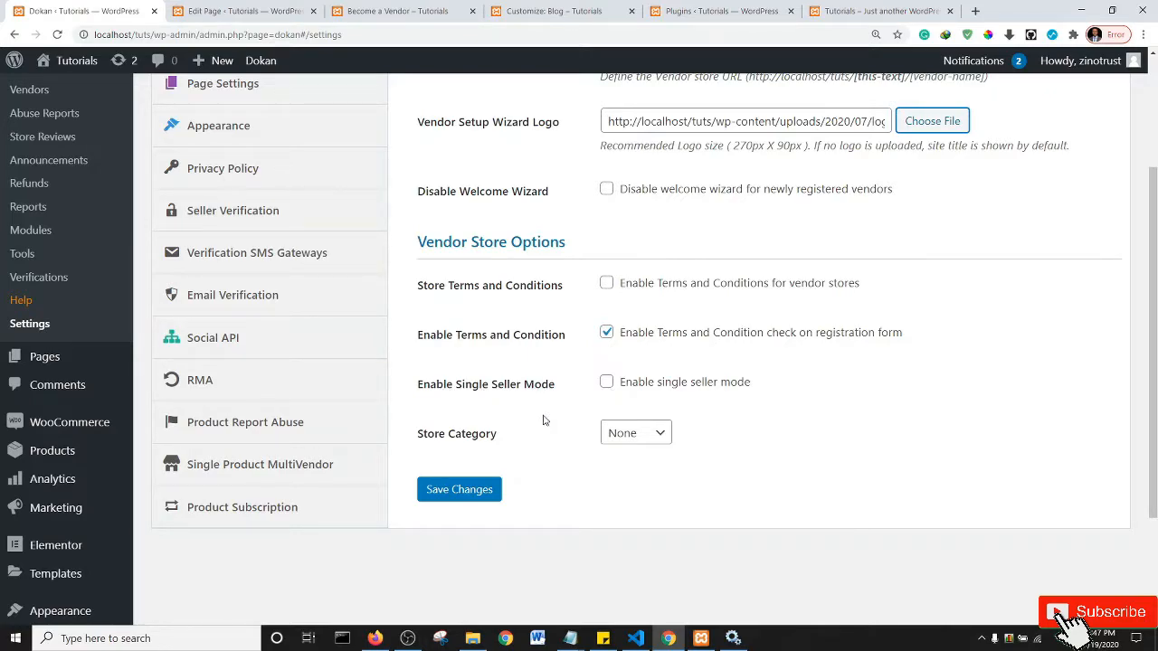
{"action": "left_click", "coordinate": [607, 383]}
{"action": "left_click", "coordinate": [651, 431]}
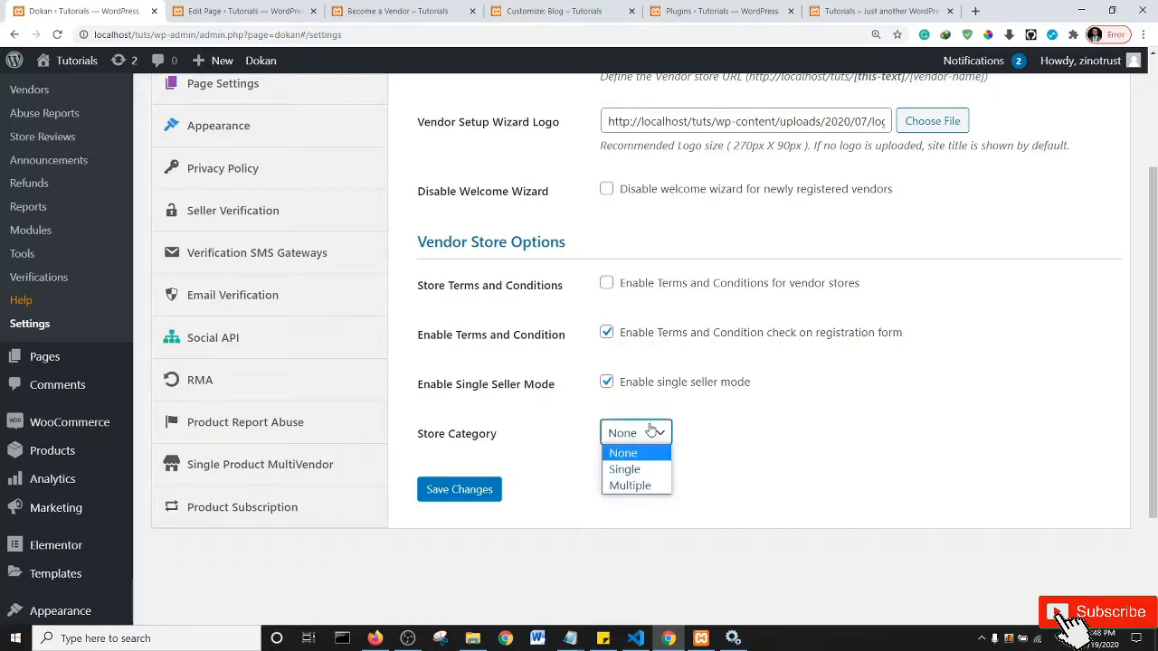
{"action": "left_click", "coordinate": [633, 471]}
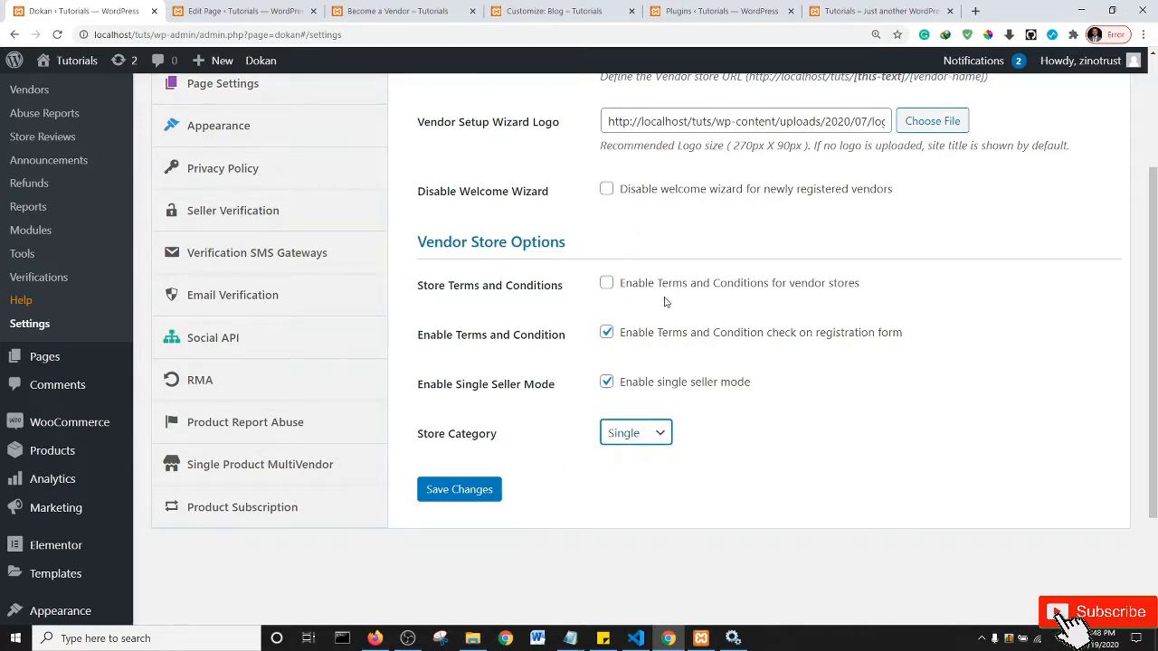
{"action": "scroll", "coordinate": [1155, 363], "scroll_direction": "up", "scroll_amount": 1}
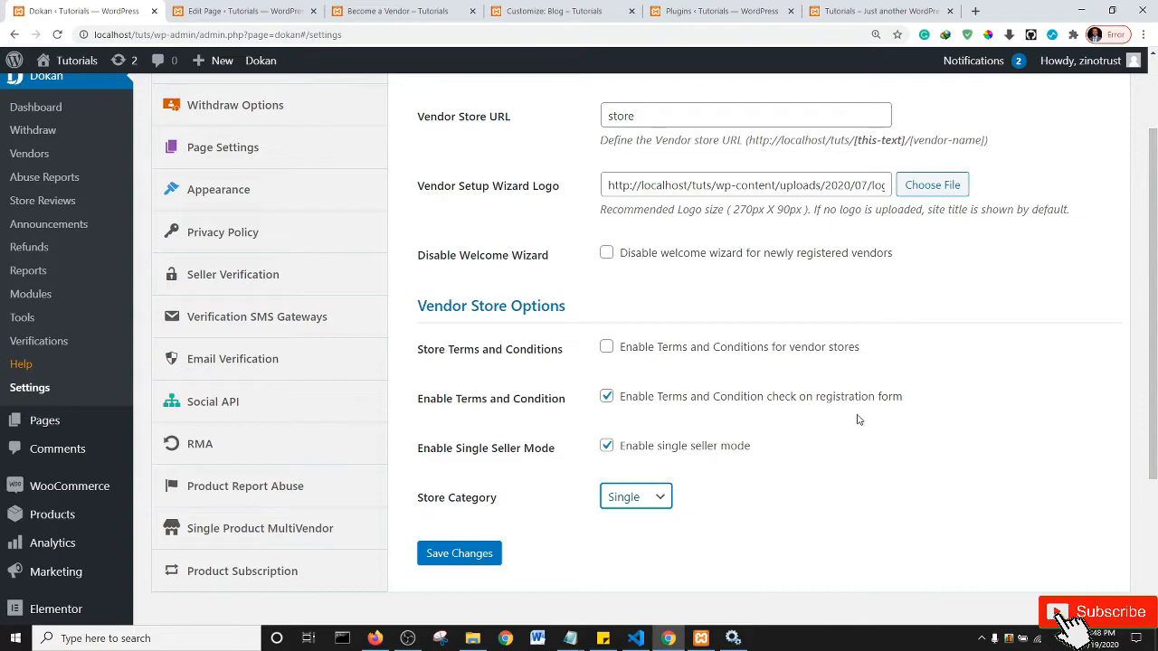
{"action": "left_click", "coordinate": [471, 555]}
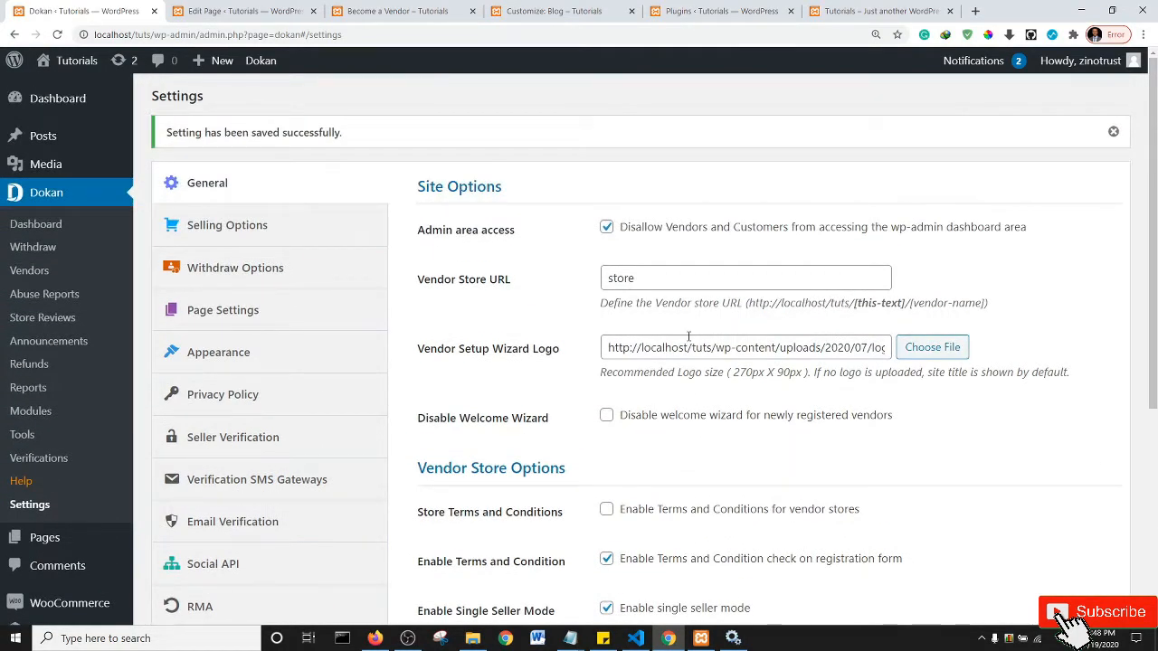
{"action": "scroll", "coordinate": [688, 337], "scroll_direction": "down", "scroll_amount": 4}
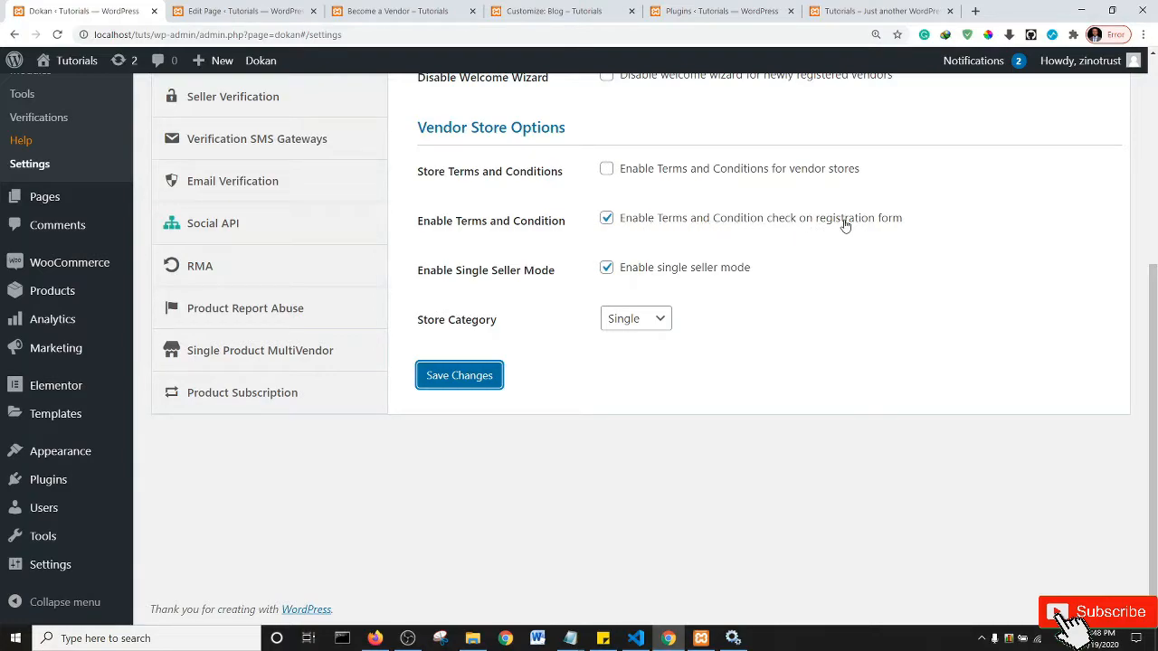
- Publish a new empty page titled 'Terms' and return to the All Pages list
{"action": "left_click", "coordinate": [213, 11]}
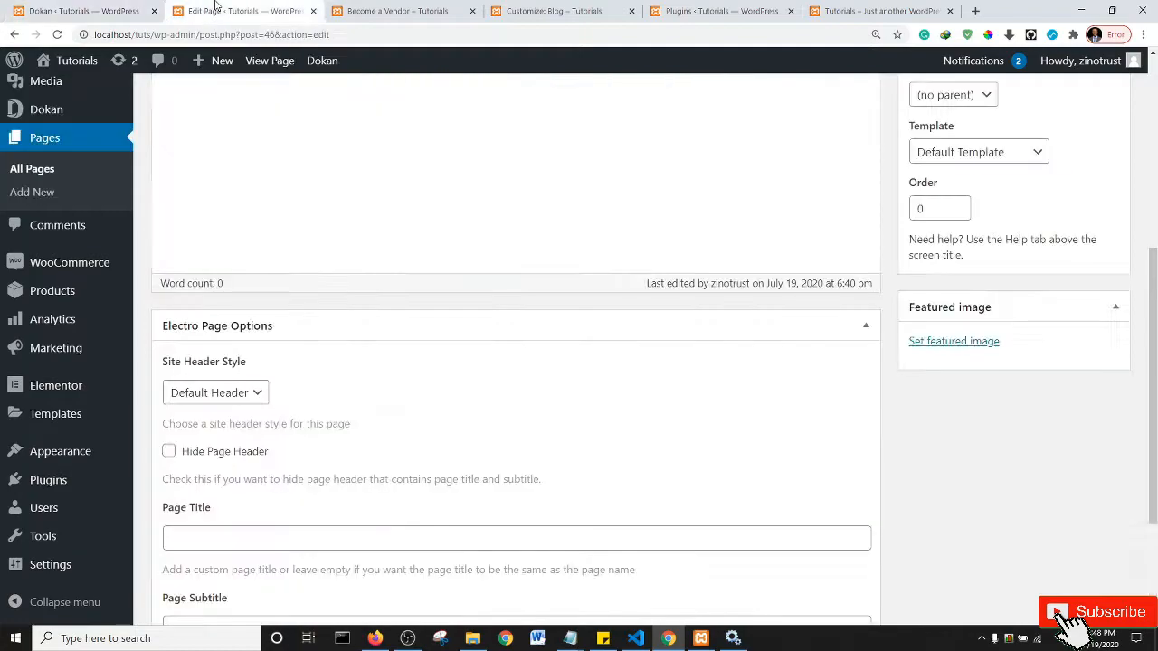
{"action": "scroll", "coordinate": [418, 274], "scroll_direction": "up", "scroll_amount": 5}
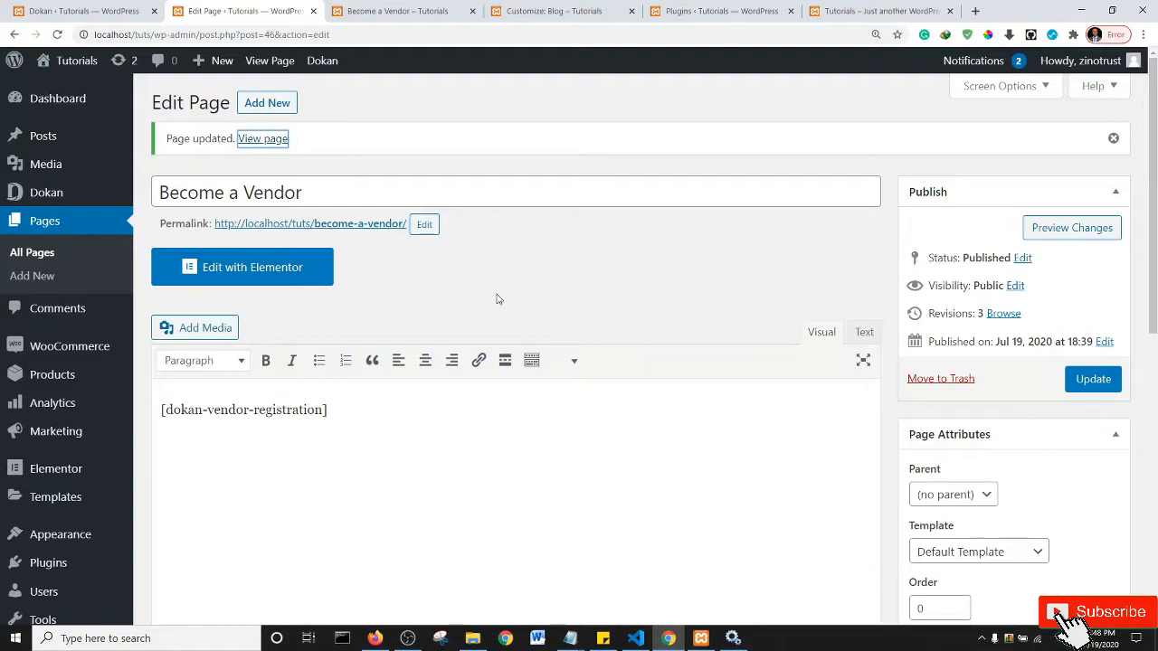
{"action": "left_click", "coordinate": [275, 110]}
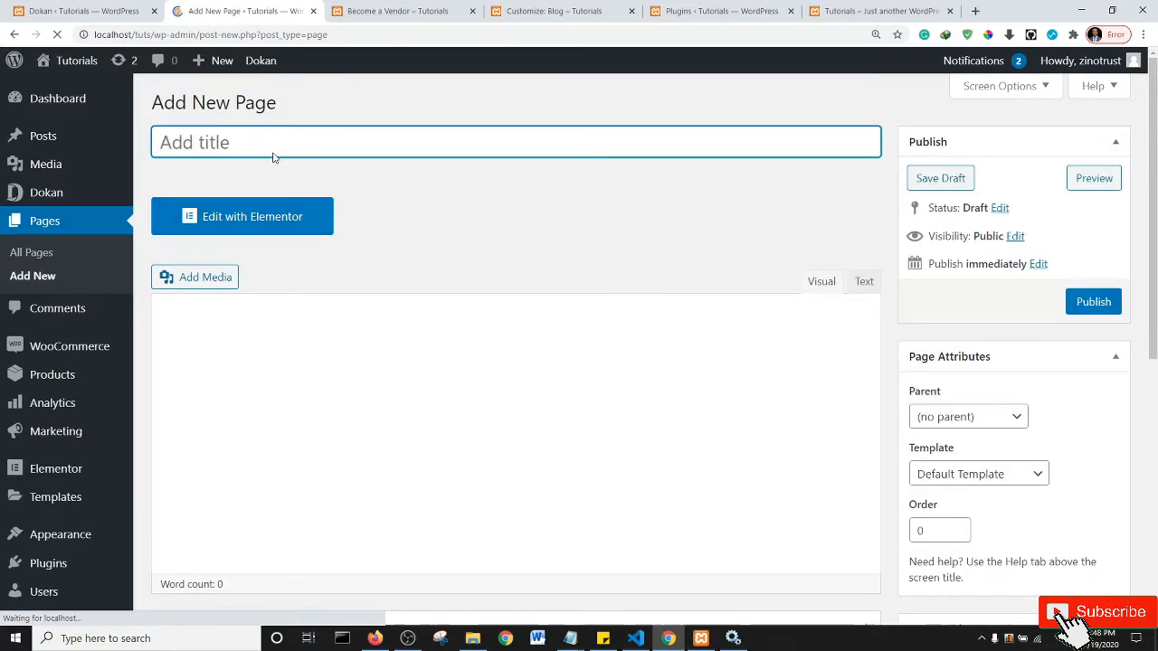
{"action": "type", "text": "Te"}
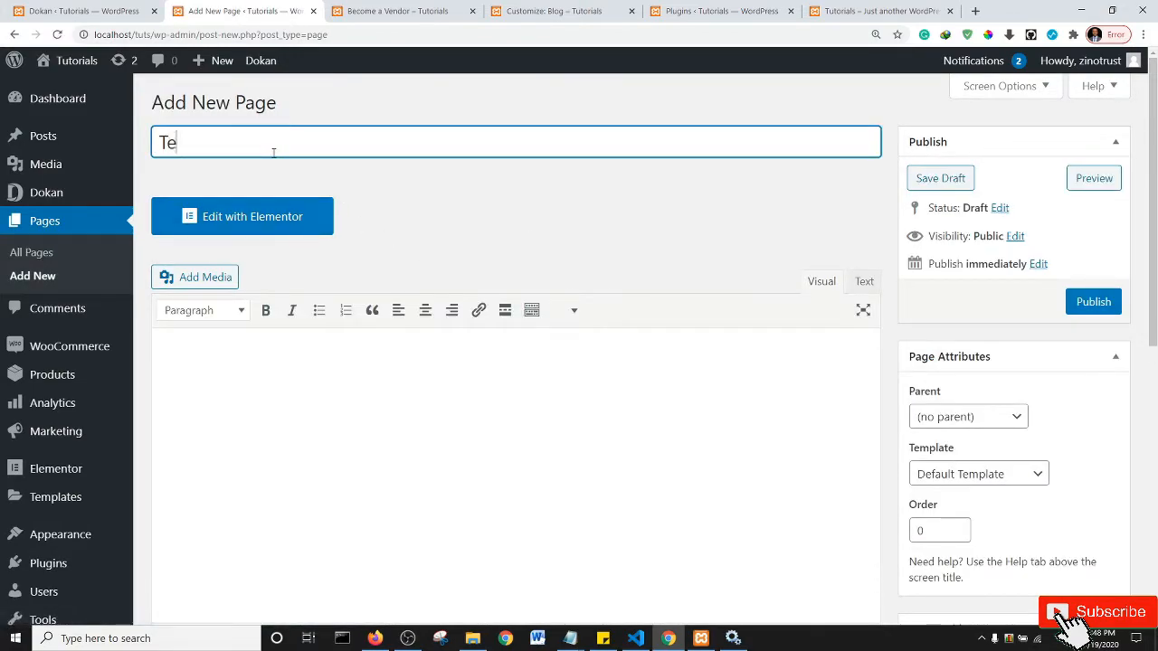
{"action": "type", "text": "rms"}
{"action": "left_click", "coordinate": [1093, 304]}
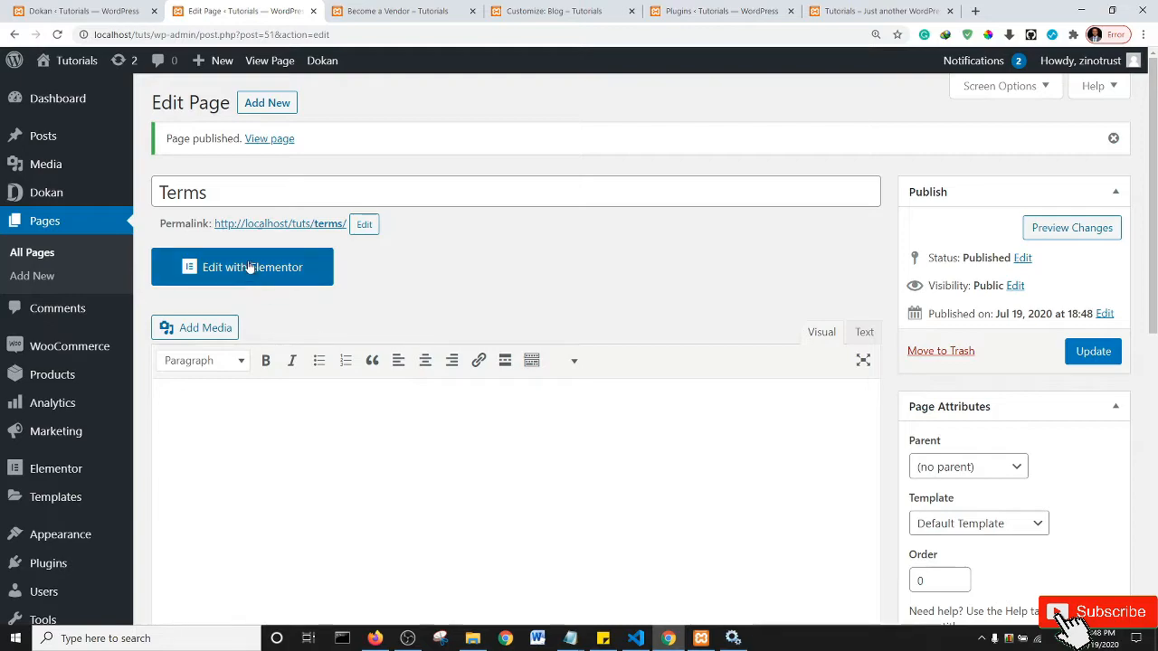
{"action": "left_click", "coordinate": [39, 219]}
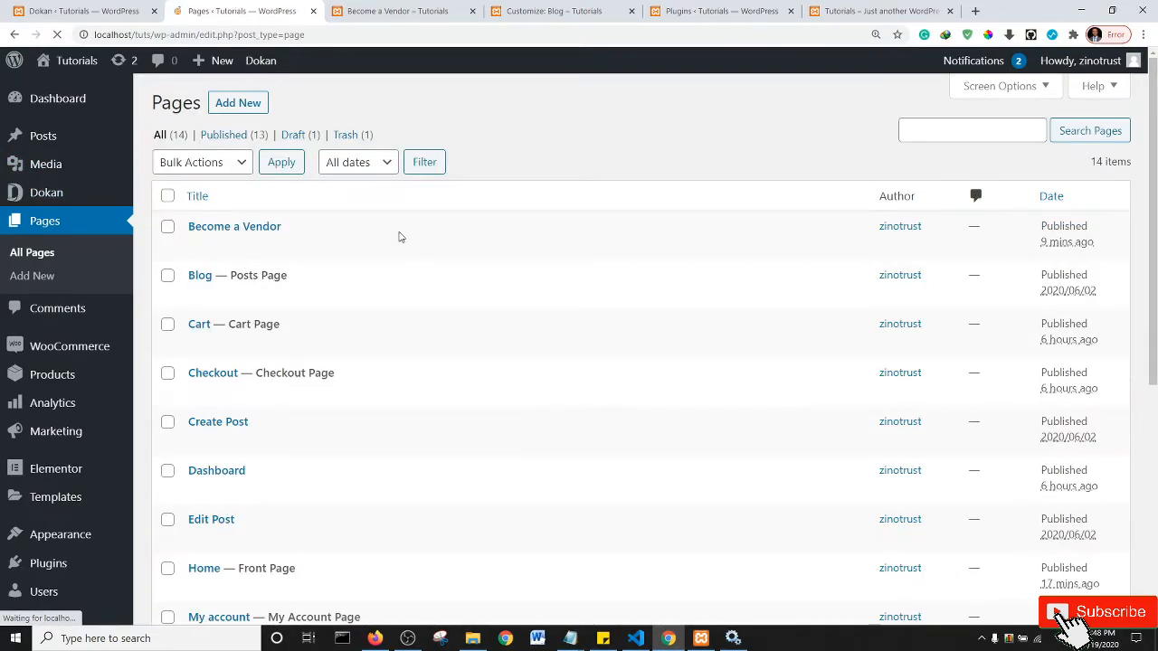
- Open the draft Privacy Policy page, look over its default text, and publish it
{"action": "scroll", "coordinate": [509, 321], "scroll_direction": "down", "scroll_amount": 5}
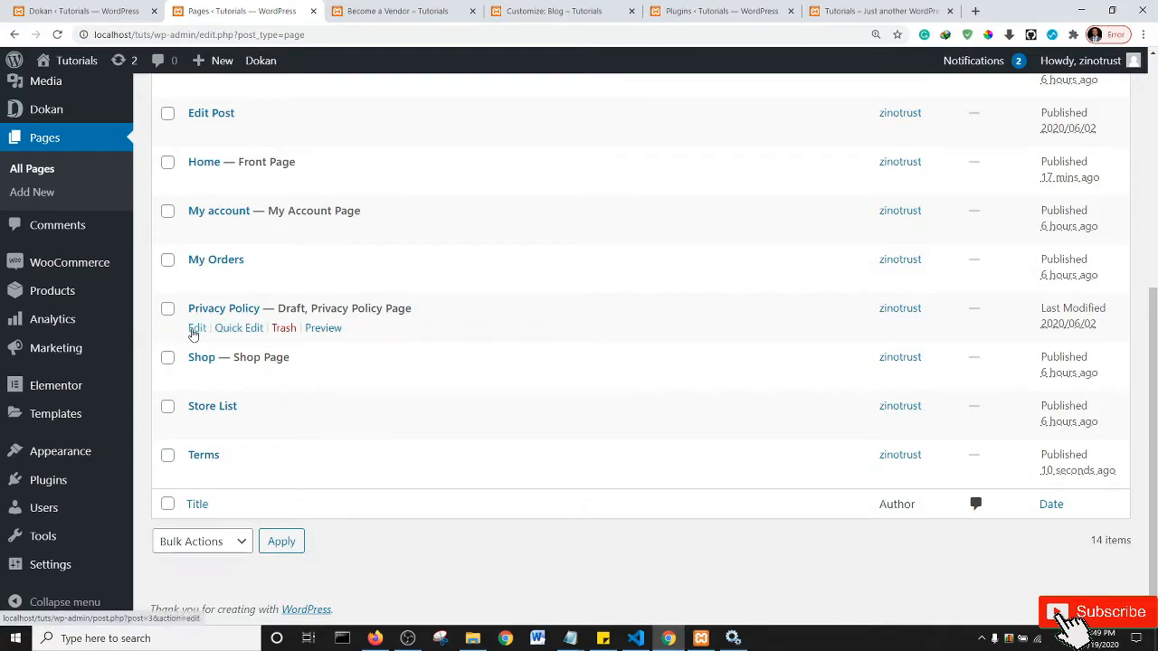
{"action": "left_click", "coordinate": [196, 331]}
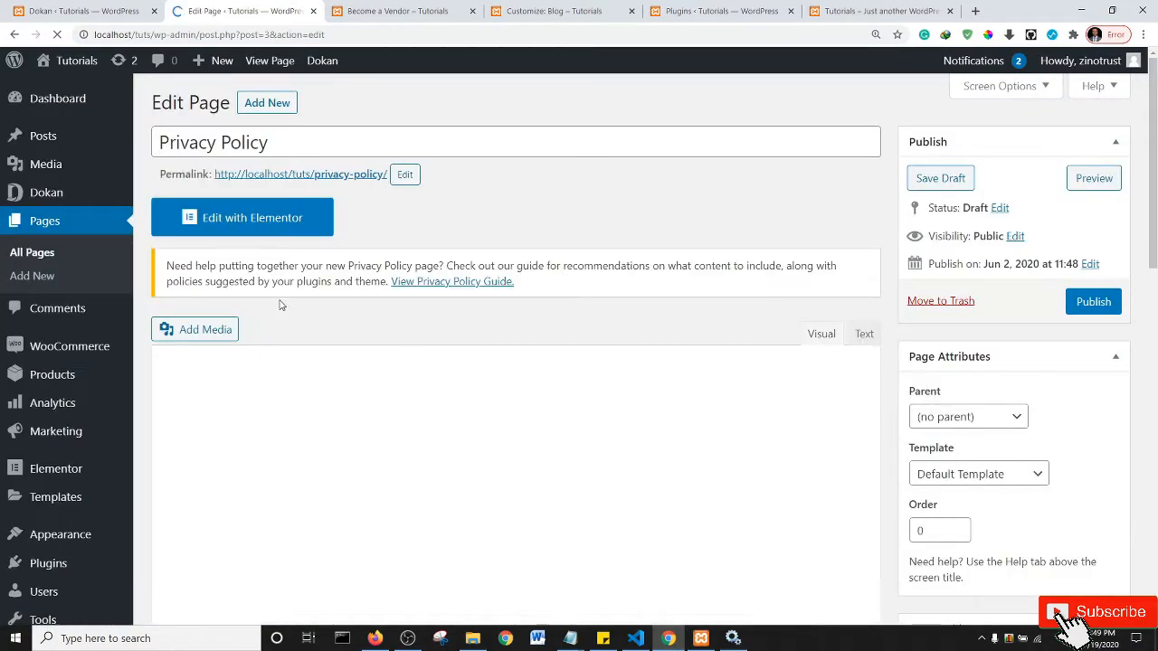
{"action": "scroll", "coordinate": [460, 483], "scroll_direction": "down", "scroll_amount": 3}
{"action": "scroll", "coordinate": [460, 483], "scroll_direction": "down", "scroll_amount": 10}
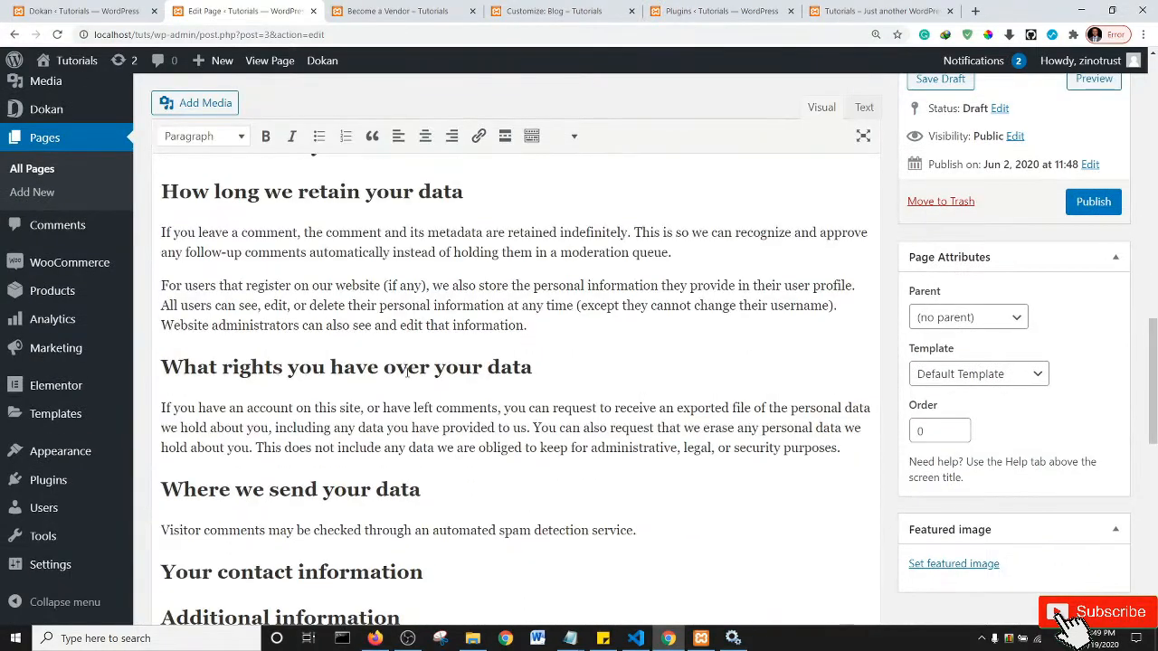
{"action": "scroll", "coordinate": [415, 332], "scroll_direction": "up", "scroll_amount": 8}
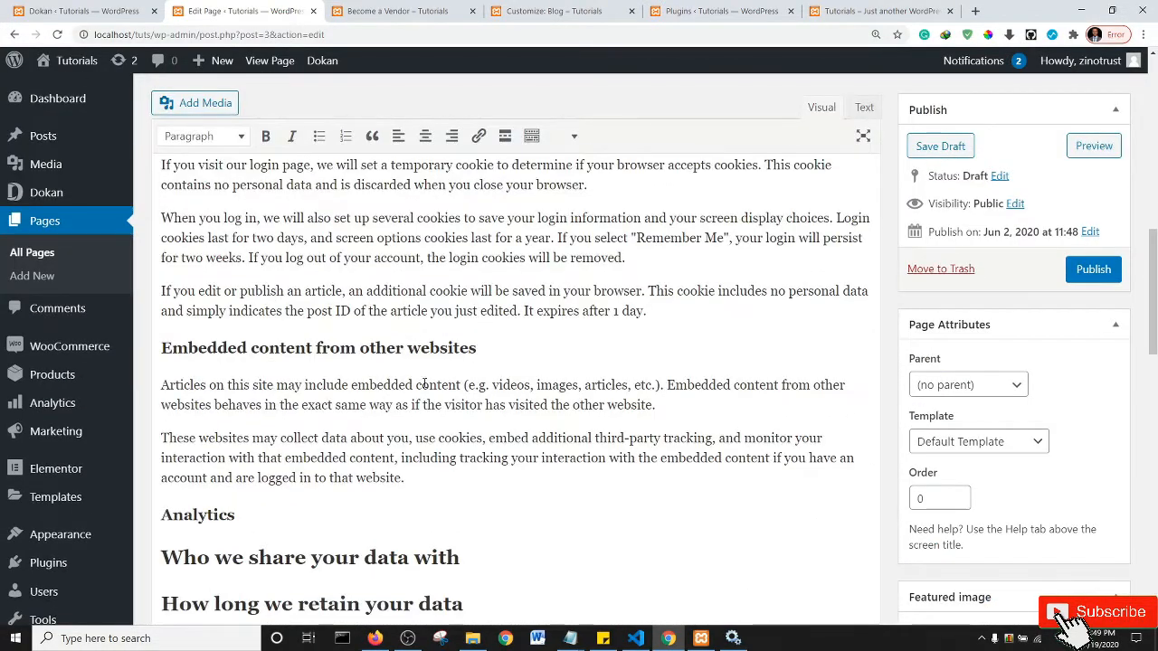
{"action": "scroll", "coordinate": [475, 353], "scroll_direction": "up", "scroll_amount": 5}
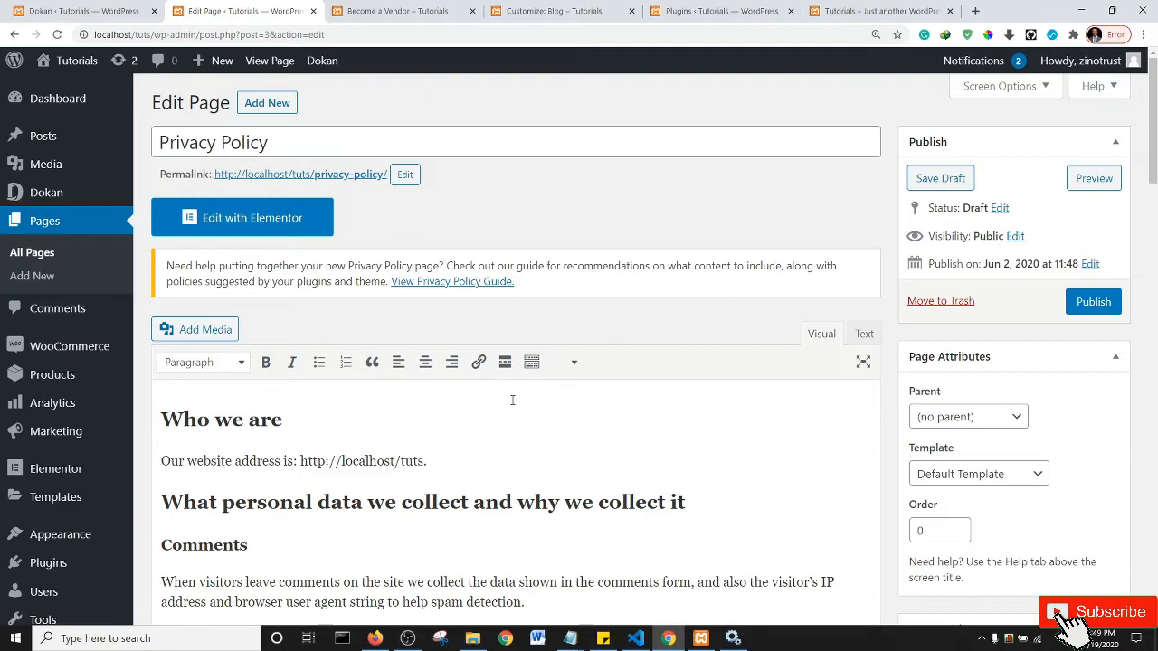
{"action": "scroll", "coordinate": [511, 400], "scroll_direction": "down", "scroll_amount": 5}
{"action": "scroll", "coordinate": [510, 405], "scroll_direction": "up", "scroll_amount": 5}
{"action": "left_click", "coordinate": [1085, 303]}
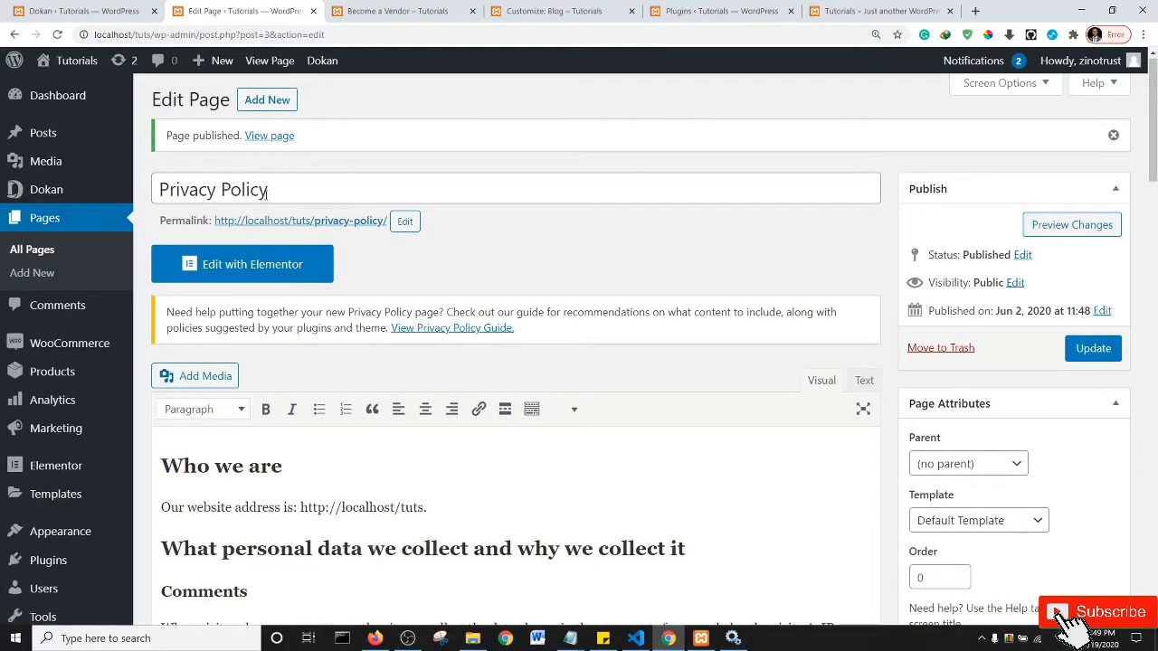
- In Dokan's Selling Options, tick 'Allow newly registered vendors to add products'
{"action": "left_click", "coordinate": [81, 11]}
{"action": "left_click_drag", "start_coordinate": [1154, 342], "coordinate": [1155, 154]}
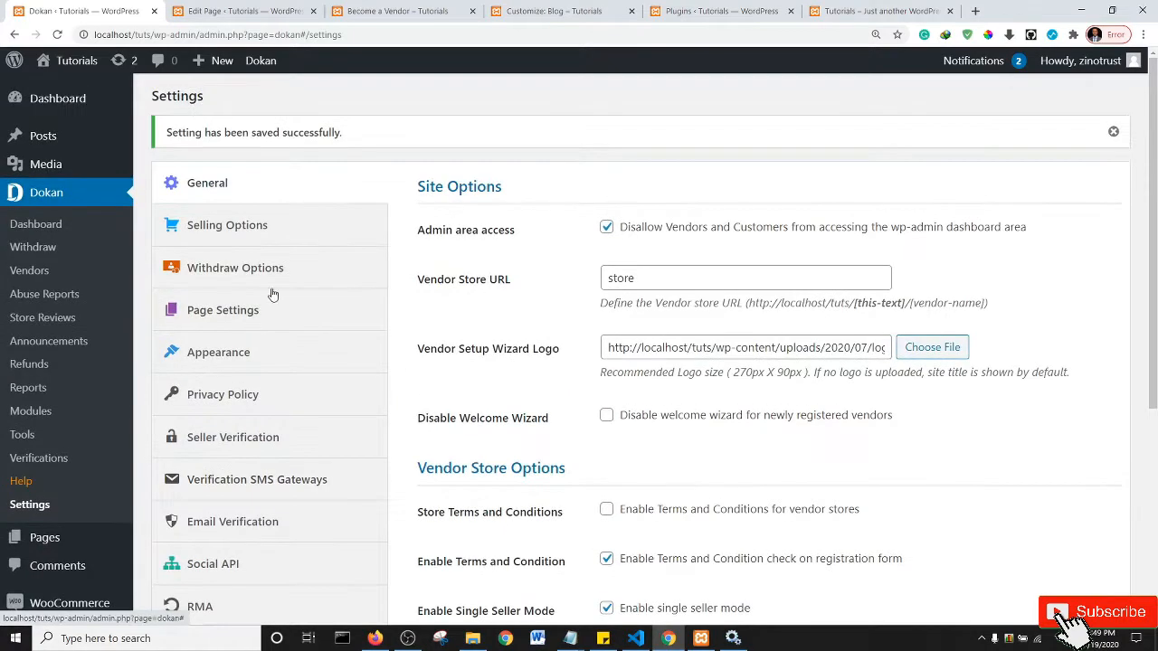
{"action": "left_click", "coordinate": [215, 235]}
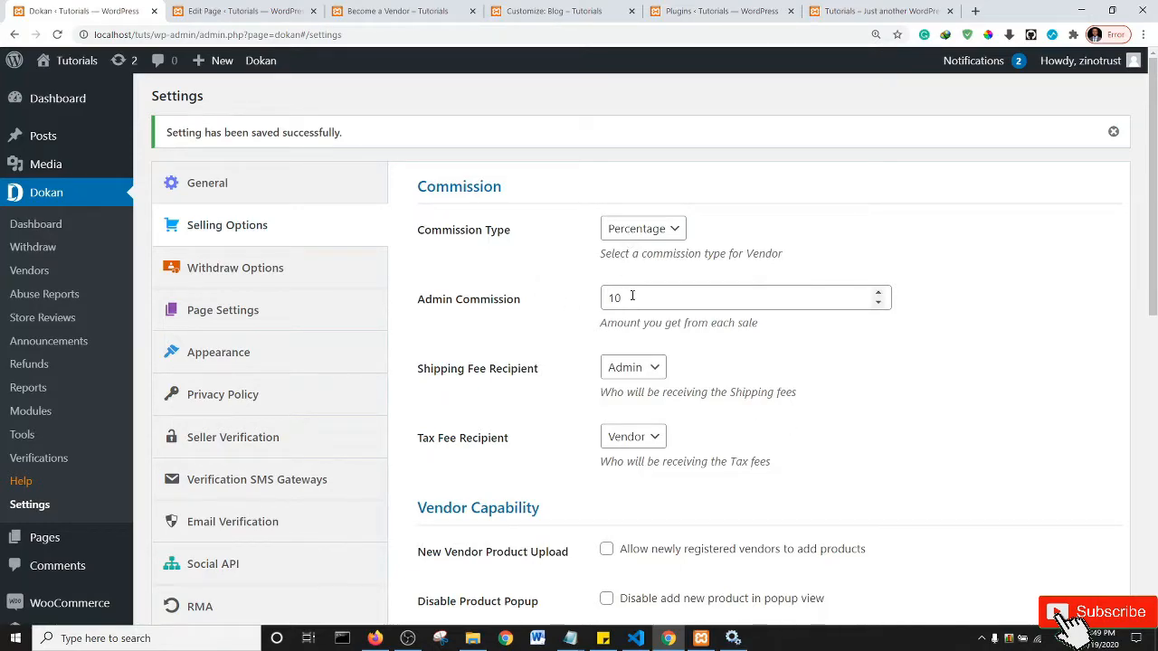
{"action": "left_click_drag", "start_coordinate": [1154, 186], "coordinate": [1155, 271]}
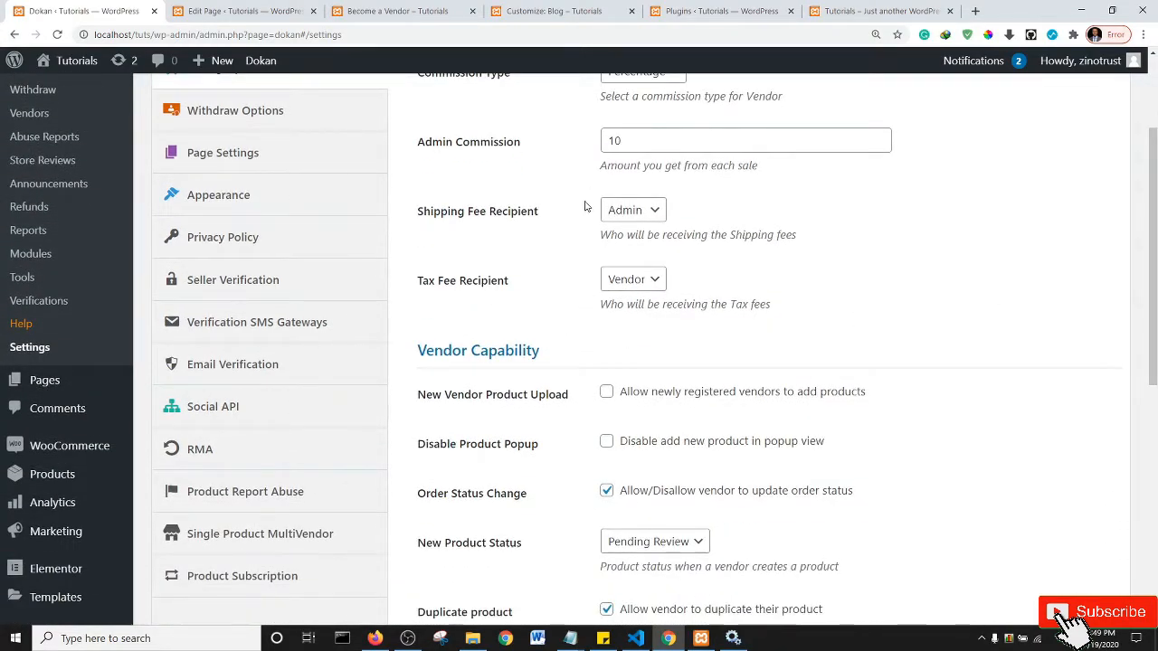
{"action": "left_click_drag", "start_coordinate": [1155, 247], "coordinate": [1155, 327]}
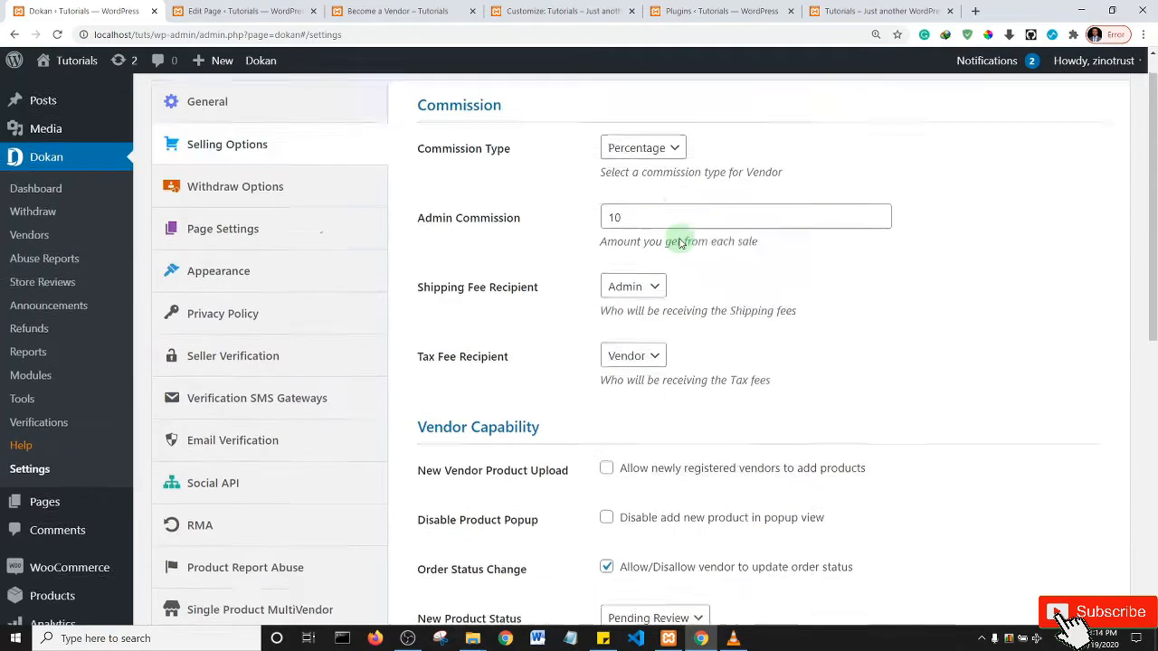
{"action": "scroll", "coordinate": [677, 237], "scroll_direction": "up", "scroll_amount": 1}
{"action": "scroll", "coordinate": [530, 289], "scroll_direction": "down", "scroll_amount": 7}
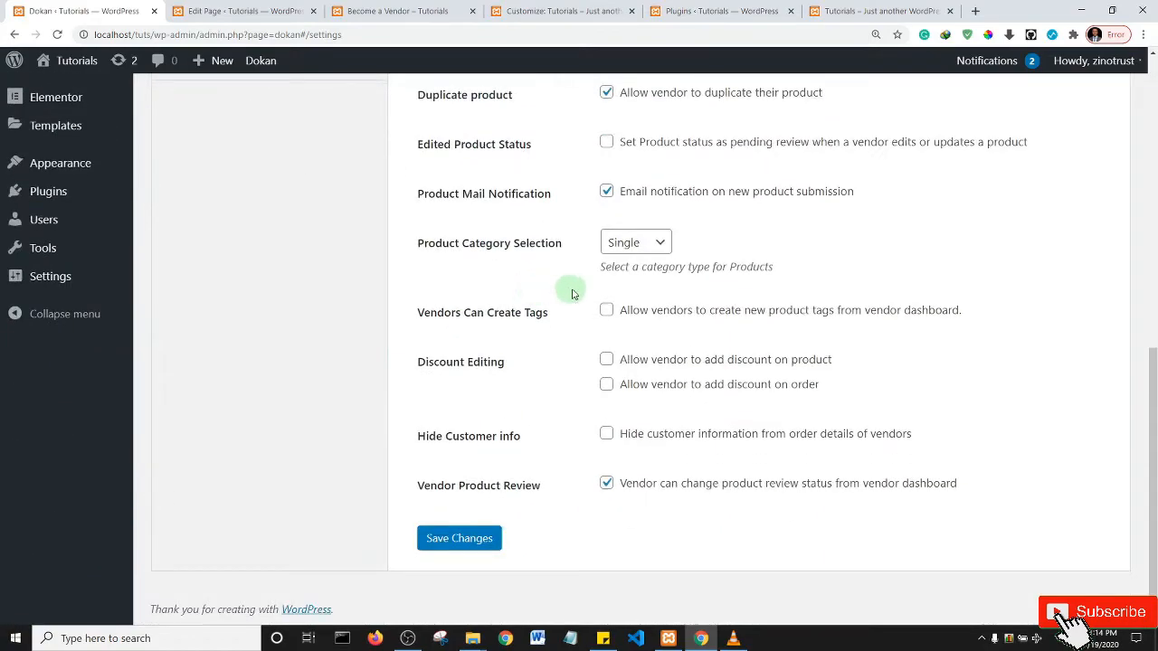
{"action": "scroll", "coordinate": [574, 292], "scroll_direction": "up", "scroll_amount": 4}
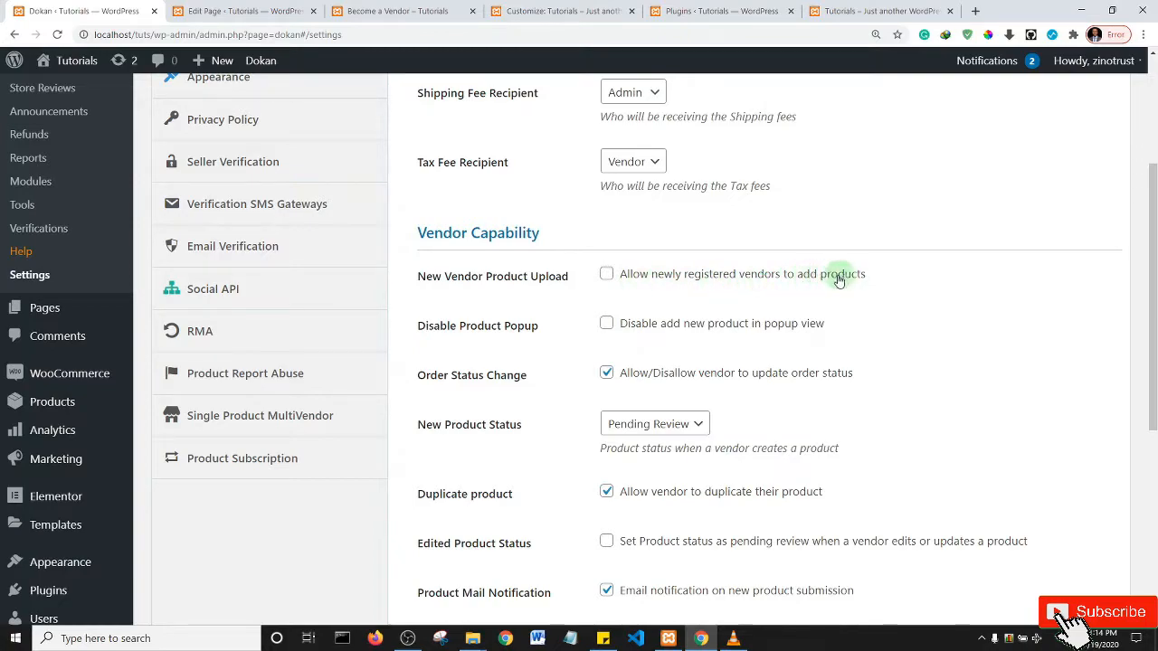
{"action": "left_click", "coordinate": [605, 276]}
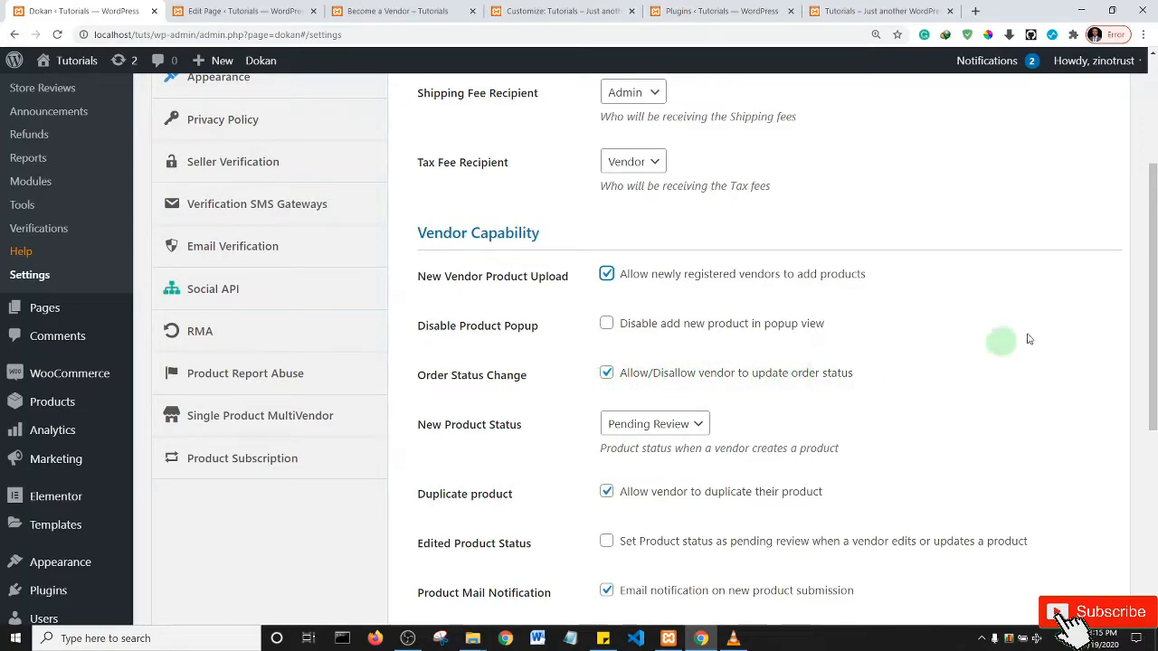
- Keep New Product Status as Pending Review and tick Edited Product Status to return edits to pending
{"action": "left_click_drag", "start_coordinate": [1153, 224], "coordinate": [1150, 320]}
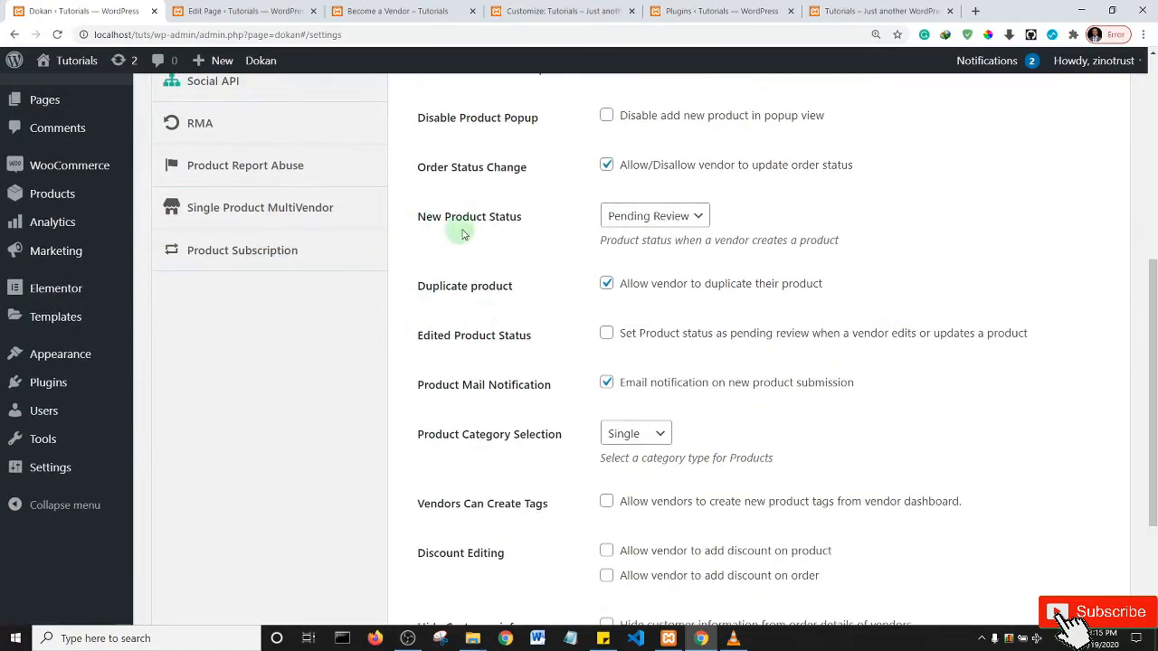
{"action": "left_click", "coordinate": [672, 224]}
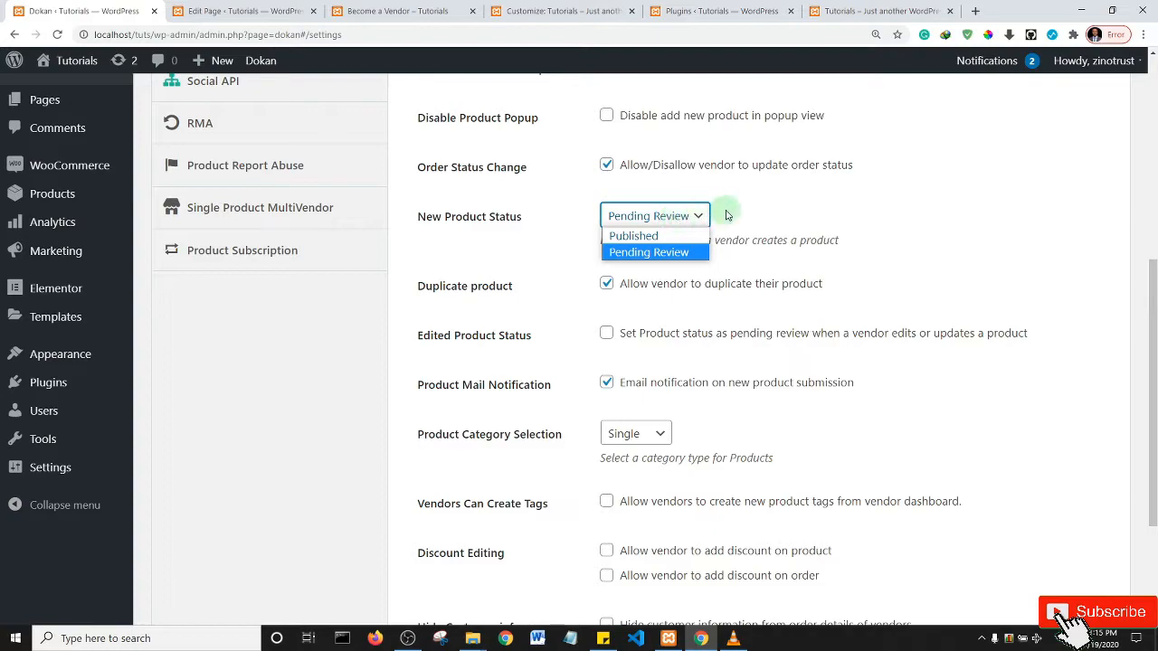
{"action": "left_click", "coordinate": [728, 213]}
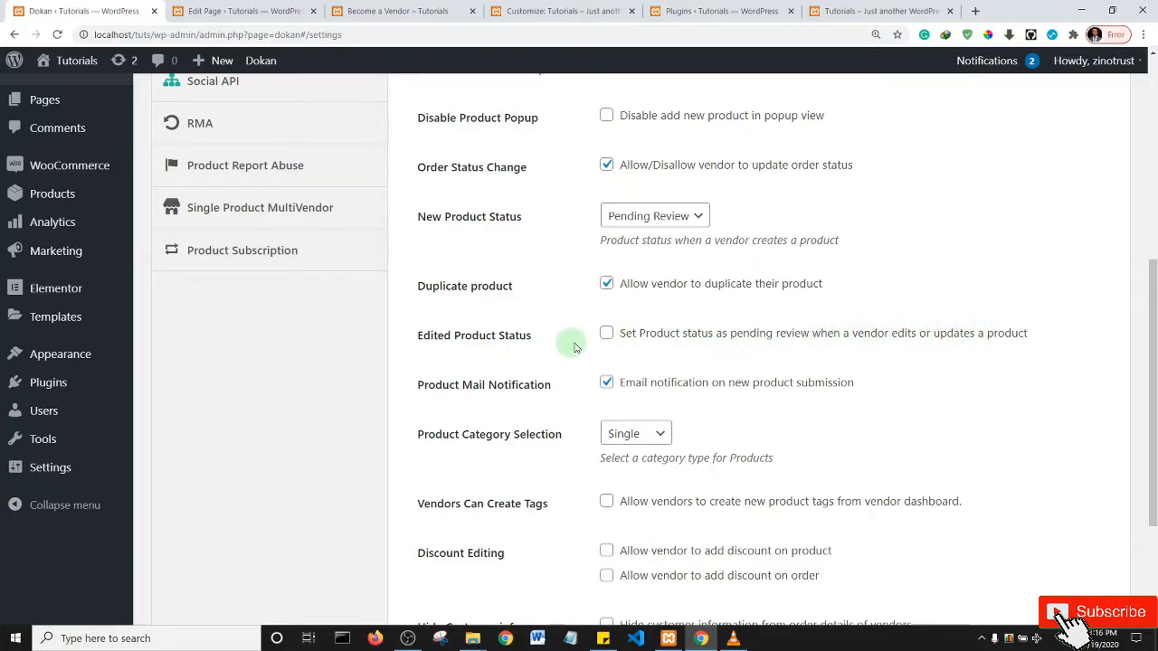
{"action": "left_click", "coordinate": [605, 334]}
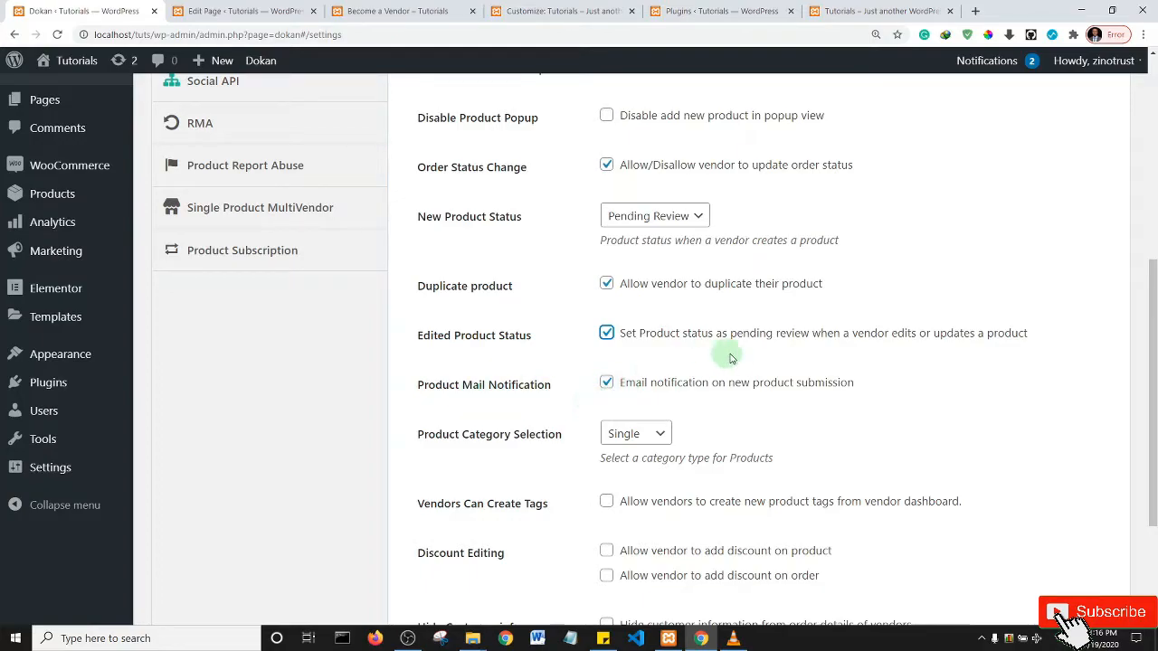
{"action": "left_click_drag", "start_coordinate": [1151, 258], "coordinate": [1153, 375]}
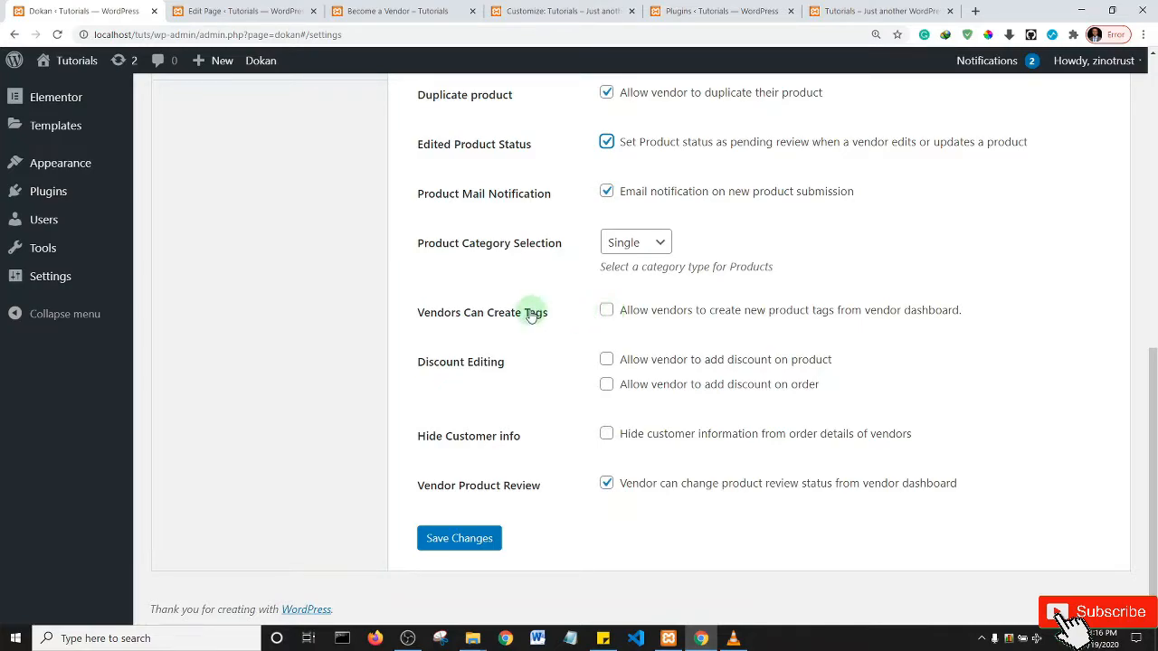
- Tick 'Vendors Can Create Tags' and 'Hide Customer info', then save the Selling Options
{"action": "left_click", "coordinate": [606, 311]}
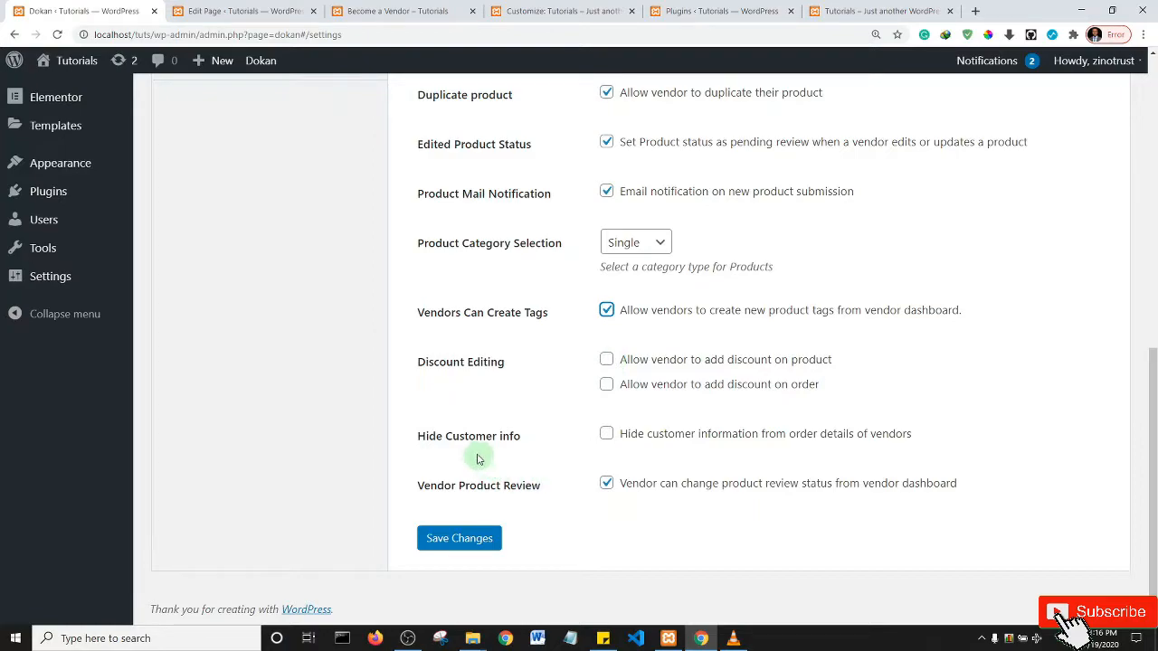
{"action": "left_click", "coordinate": [607, 434]}
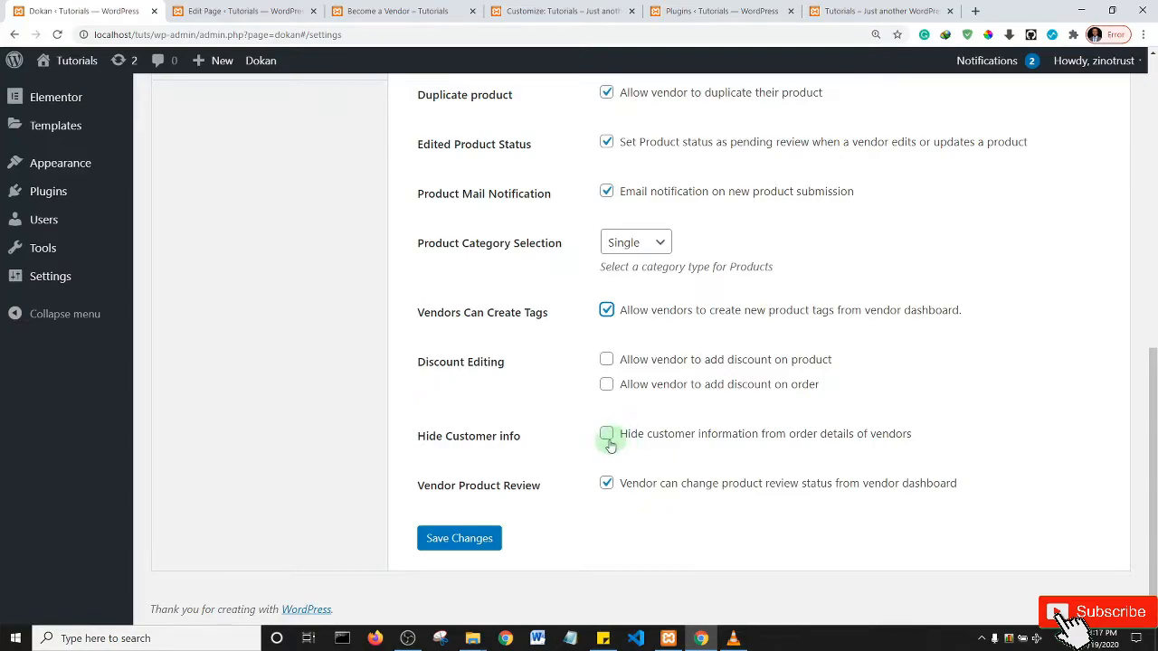
{"action": "left_click", "coordinate": [606, 435]}
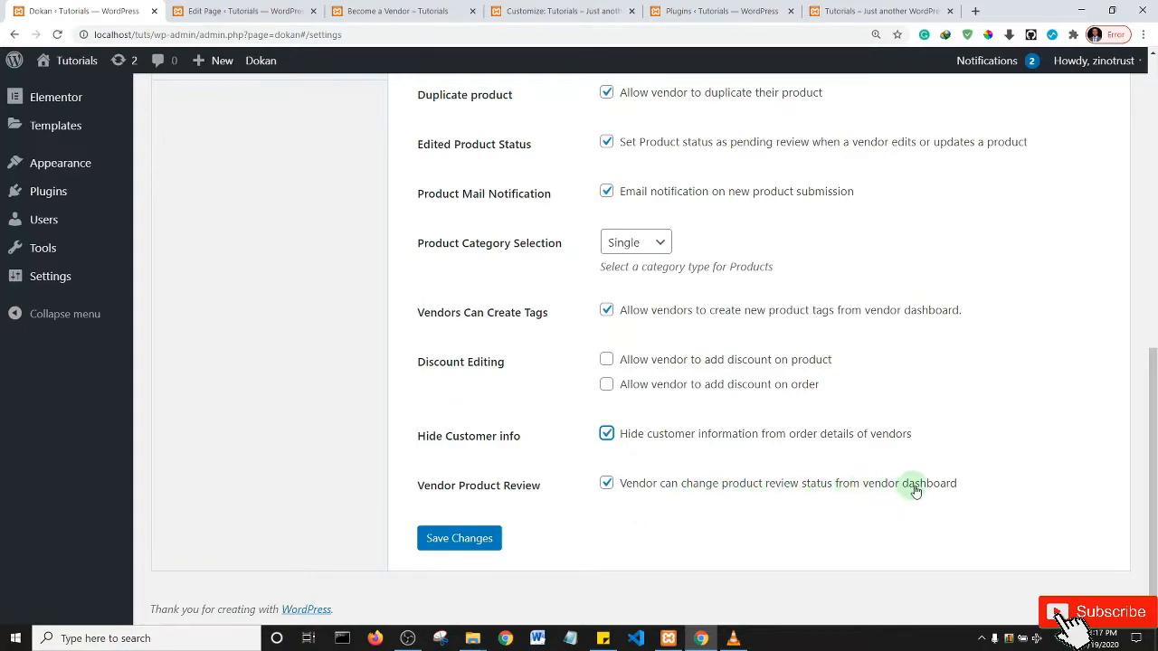
{"action": "left_click", "coordinate": [456, 542]}
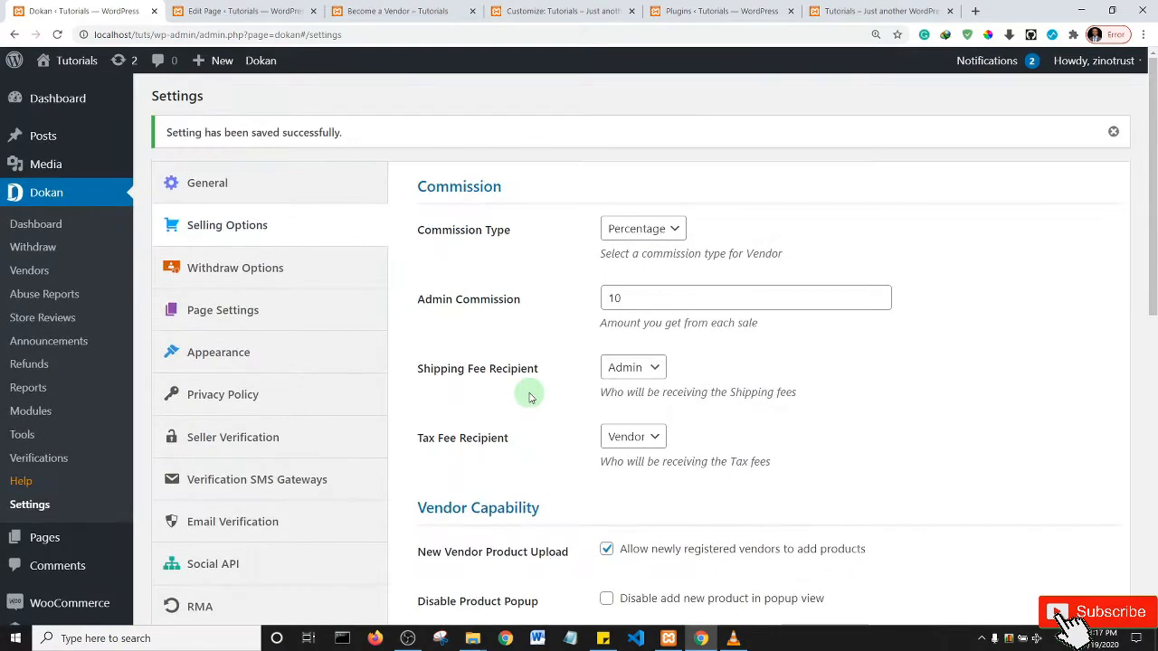
- Save Withdraw Options with PayPal and Bank Transfer enabled and a minimum withdraw limit of 100
{"action": "left_click", "coordinate": [261, 275]}
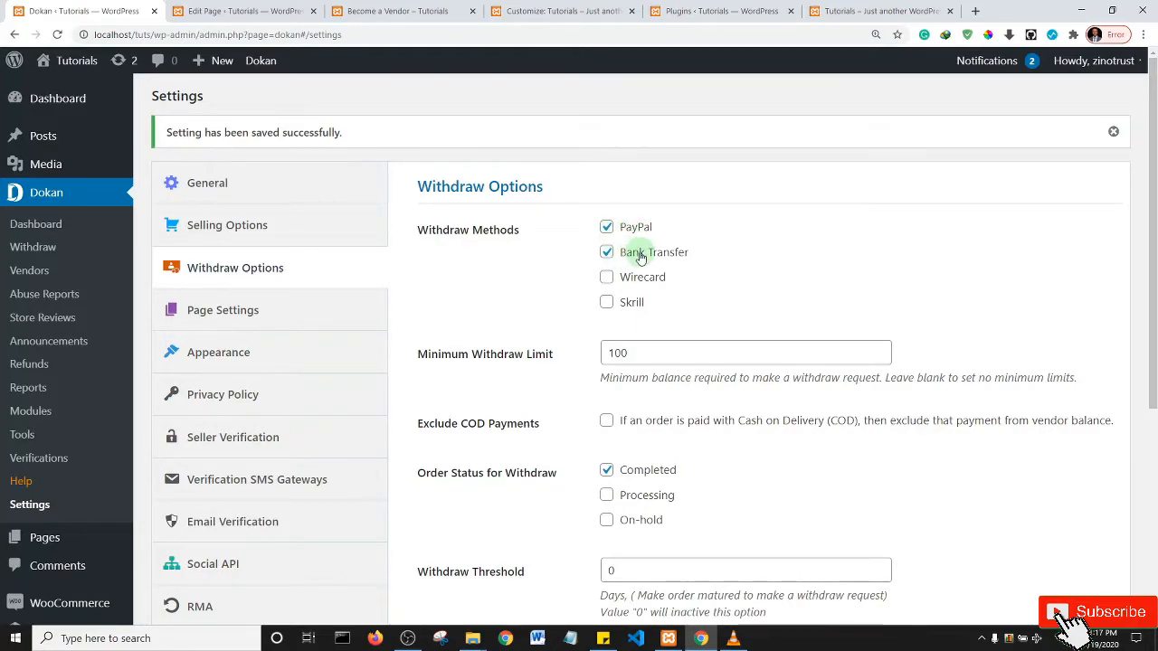
{"action": "left_click_drag", "start_coordinate": [1152, 173], "coordinate": [1153, 287]}
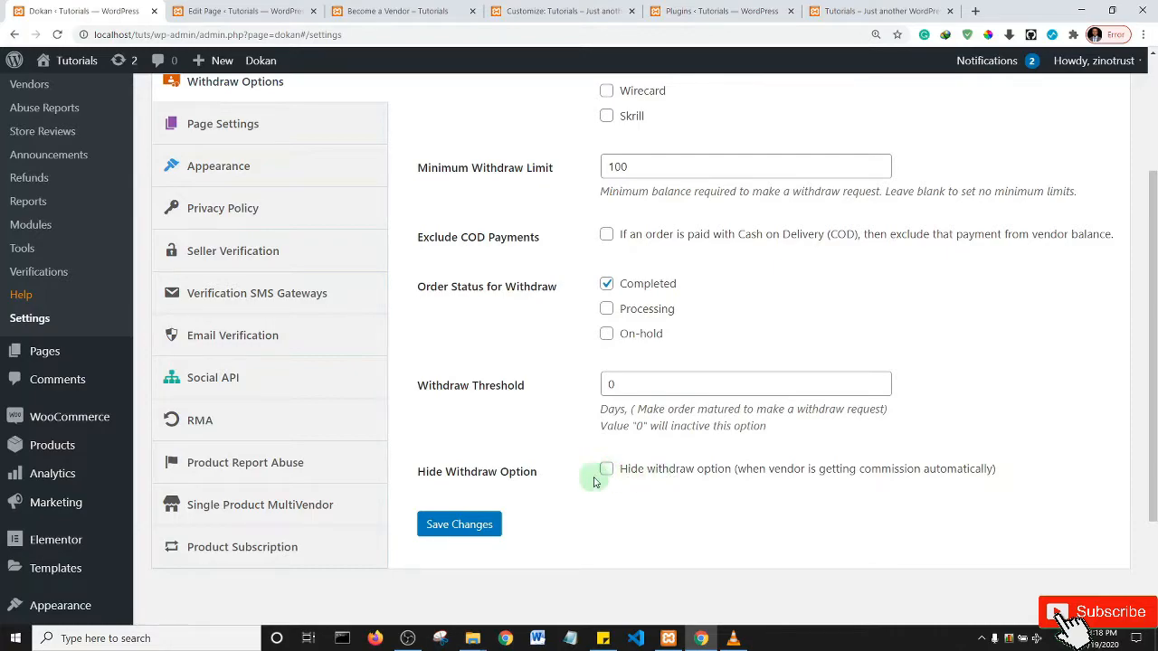
{"action": "left_click", "coordinate": [471, 529]}
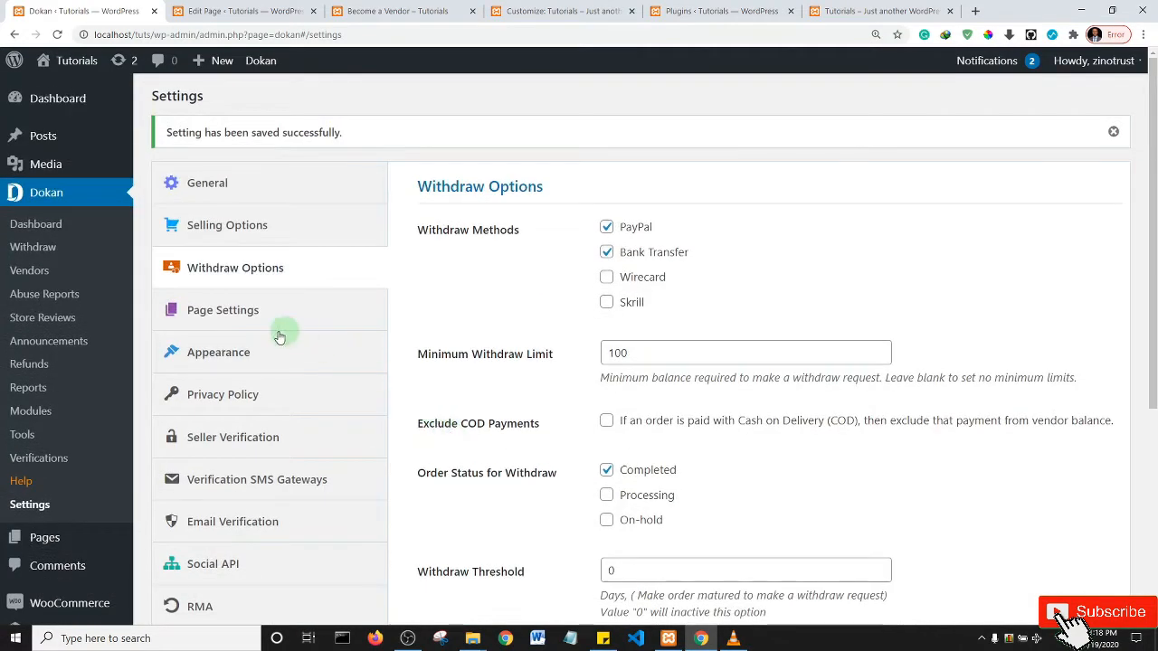
- Choose Terms as the Terms and Conditions Page in Page Settings and save, then open Appearance
{"action": "left_click", "coordinate": [233, 314]}
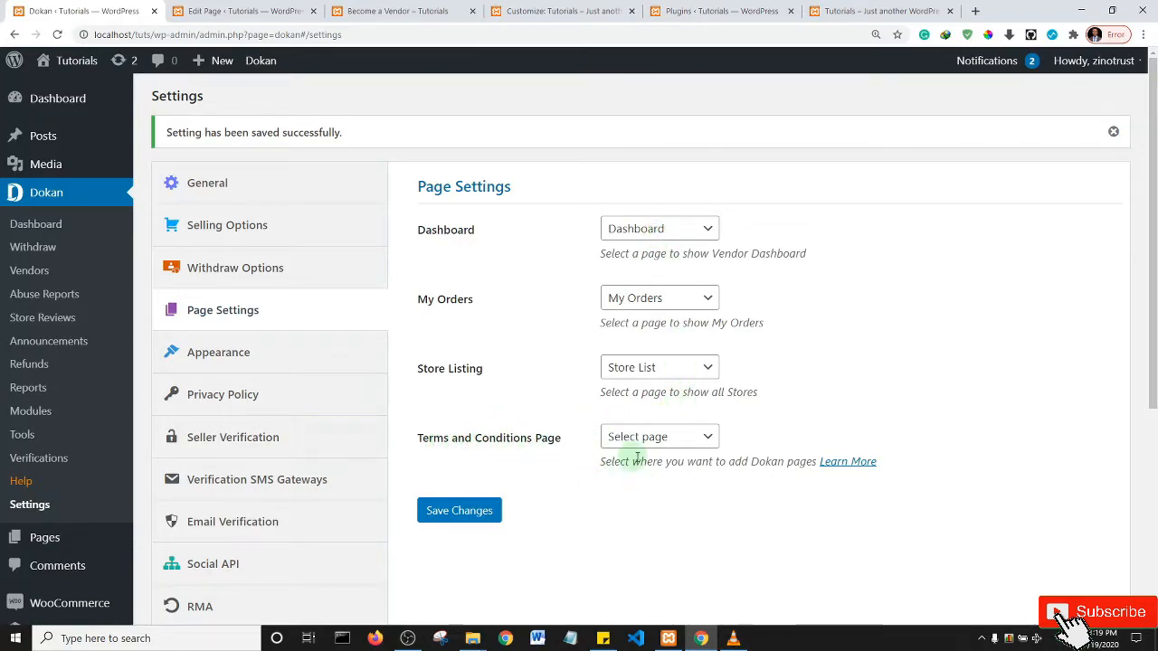
{"action": "left_click", "coordinate": [686, 439]}
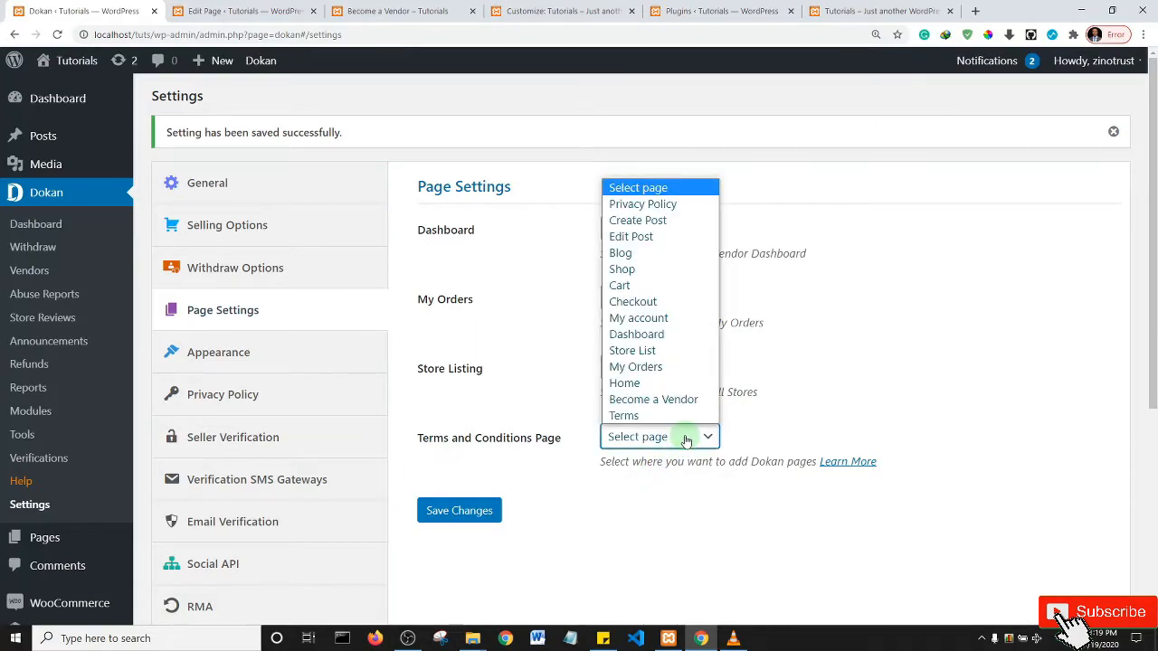
{"action": "left_click", "coordinate": [632, 416]}
{"action": "left_click", "coordinate": [454, 511]}
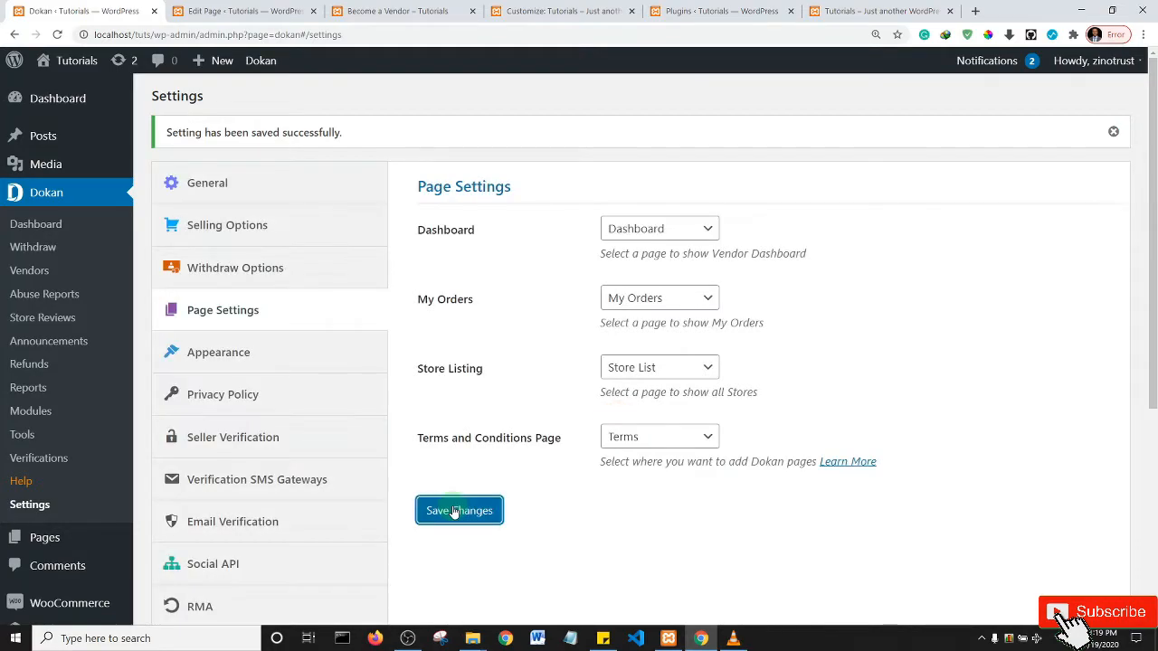
{"action": "left_click", "coordinate": [223, 351]}
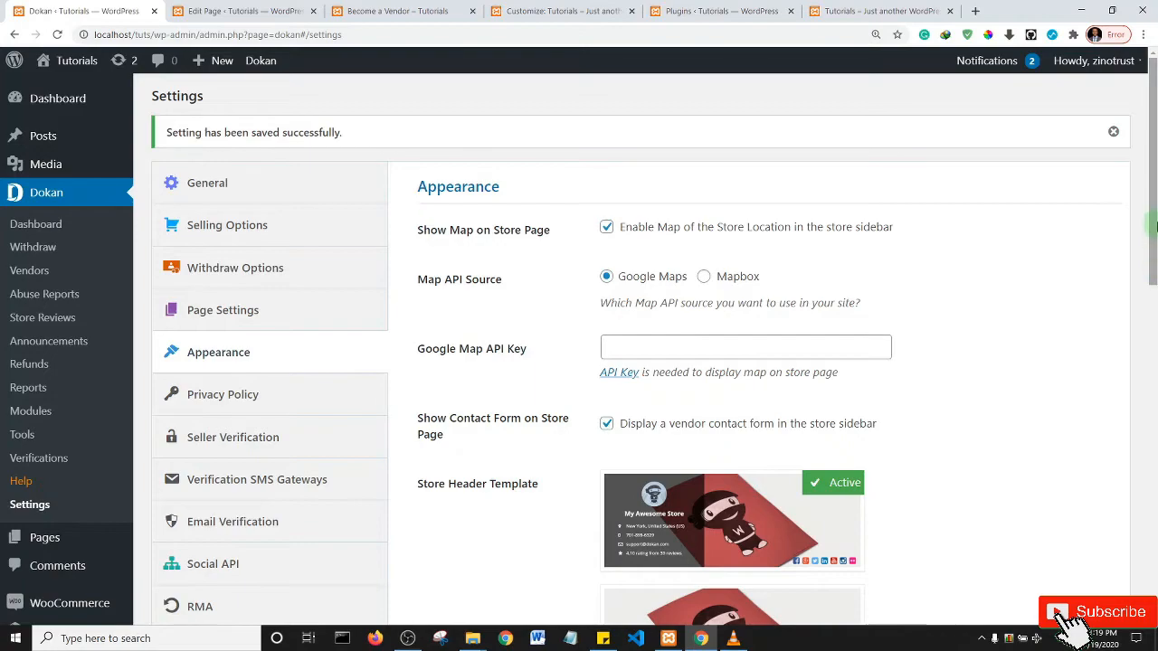
- Follow the Google Map API Key documentation link, then close the unavailable tab
{"action": "scroll", "coordinate": [1152, 286], "scroll_direction": "down", "scroll_amount": 2}
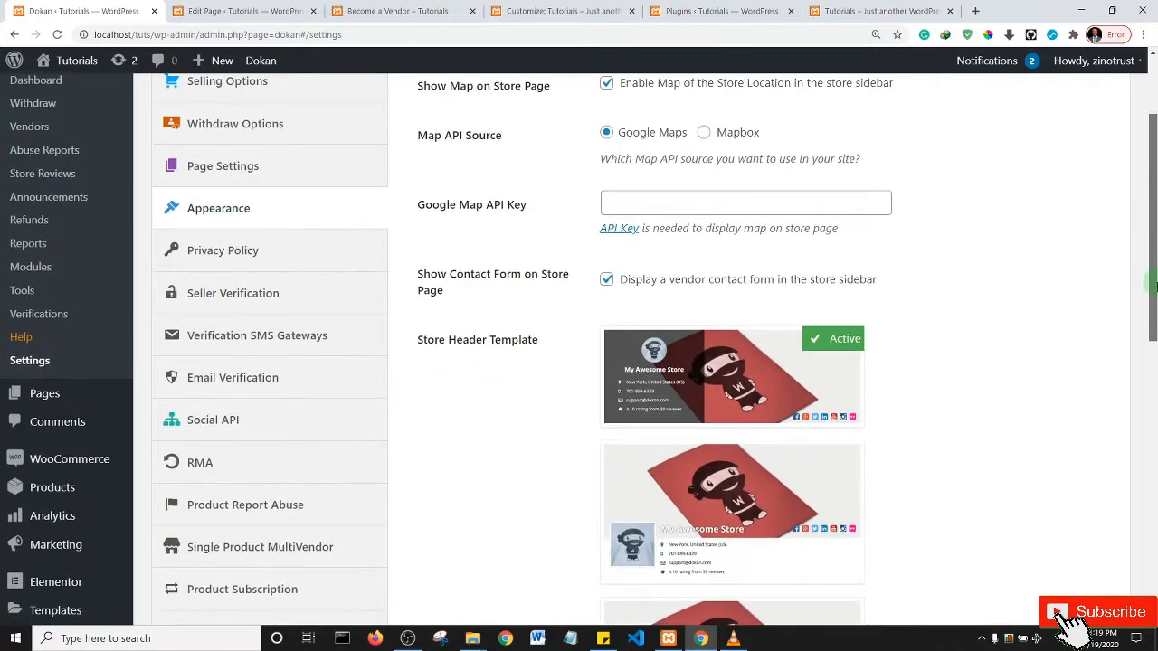
{"action": "left_click", "coordinate": [612, 232]}
{"action": "left_click", "coordinate": [226, 9]}
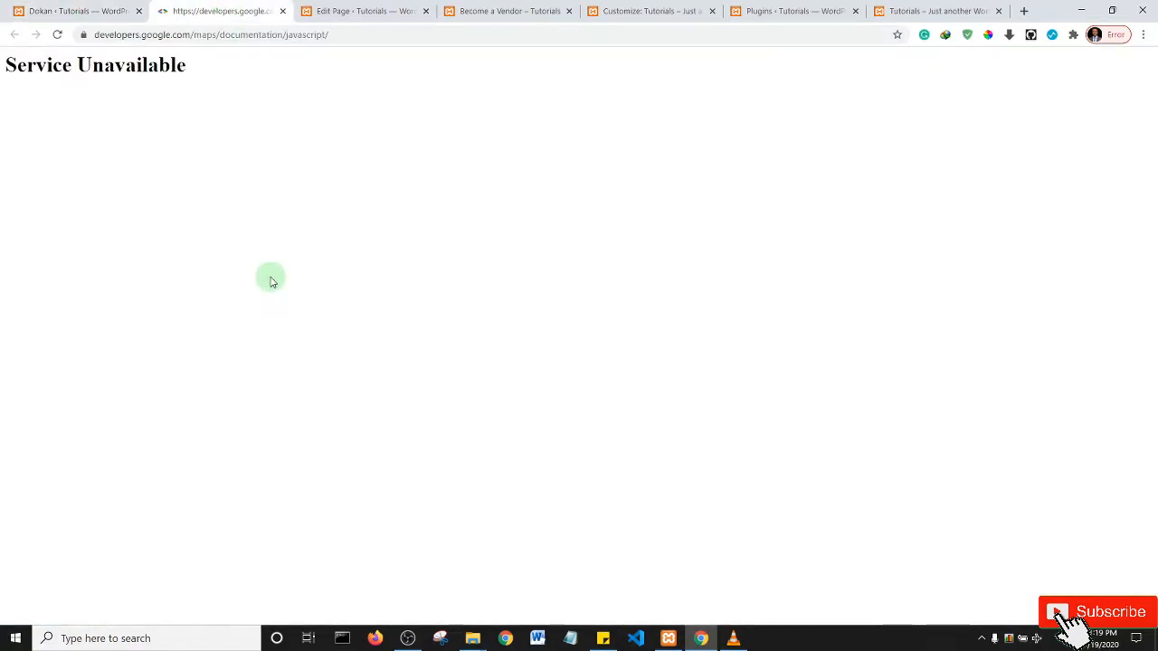
{"action": "left_click", "coordinate": [283, 11]}
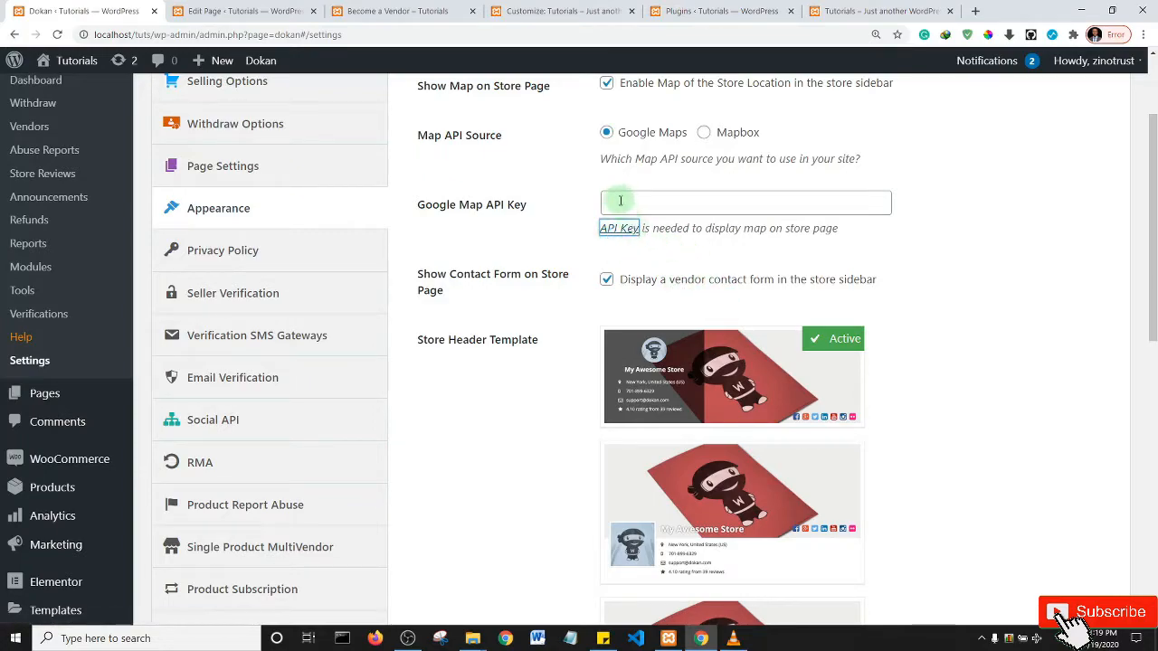
- Fill the Google Map API Key field from saved suggestions, then clear it empty
{"action": "left_click", "coordinate": [620, 201]}
{"action": "left_click", "coordinate": [627, 222]}
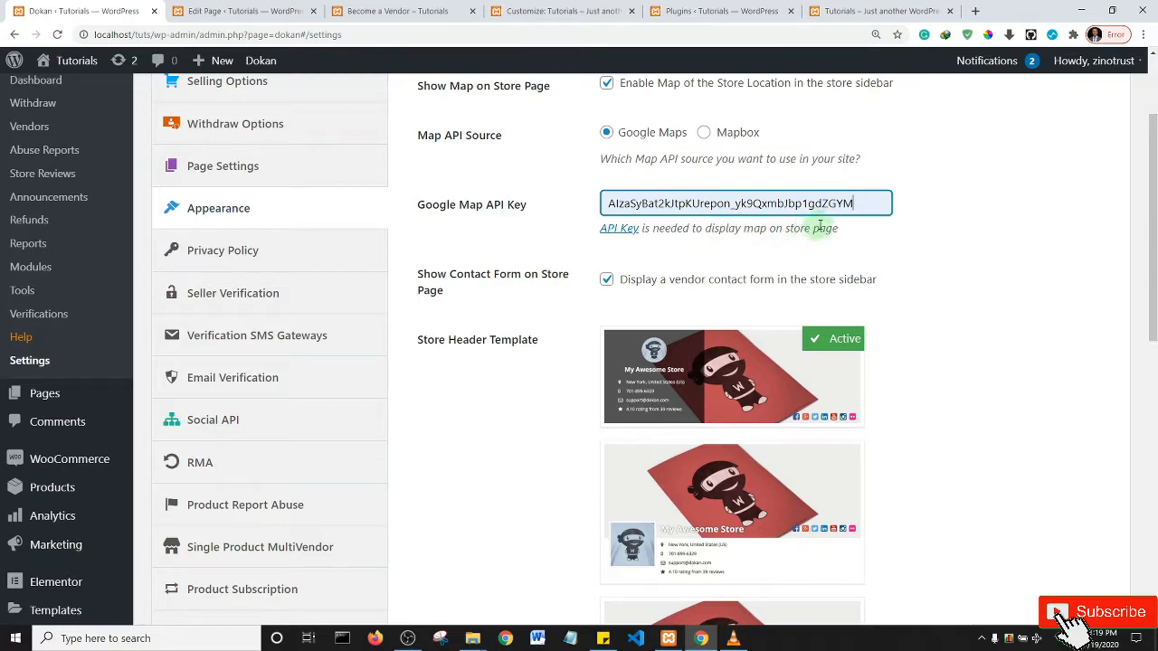
{"action": "left_click_drag", "start_coordinate": [869, 203], "coordinate": [387, 217]}
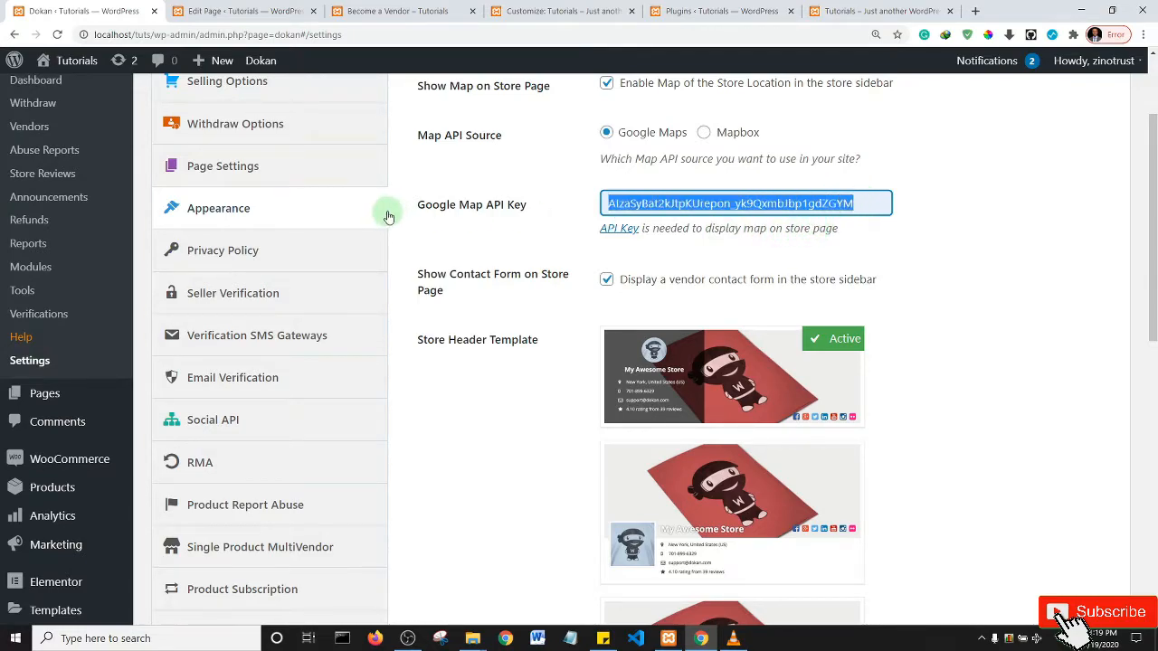
{"action": "key", "text": "BackSpace"}
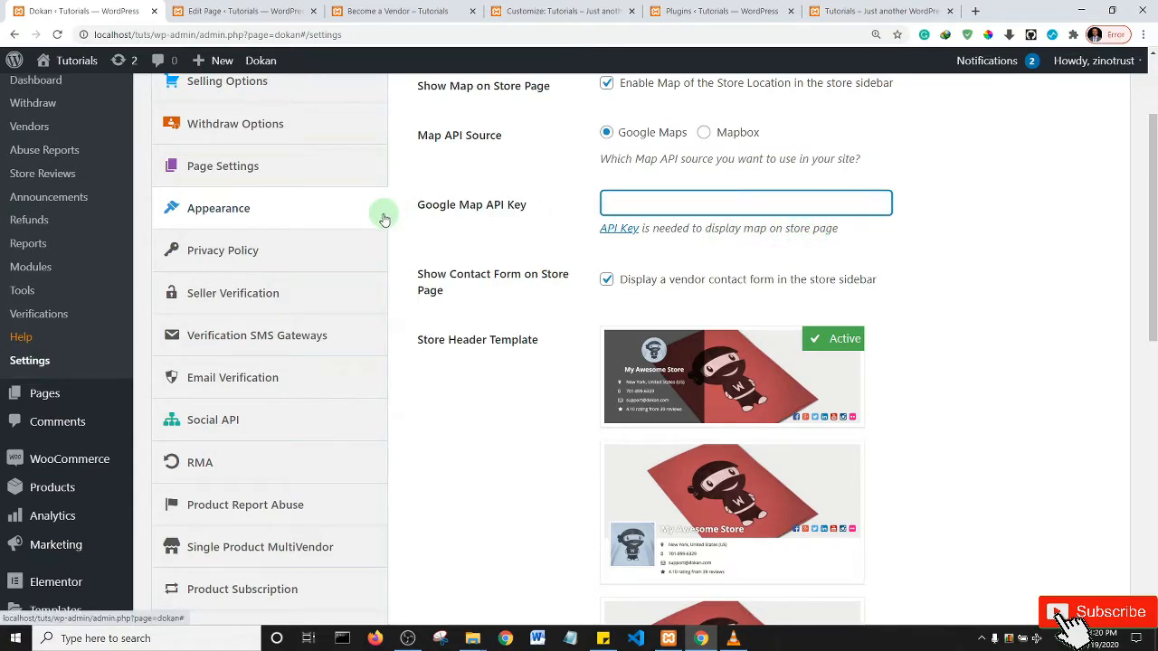
{"action": "left_click", "coordinate": [529, 263]}
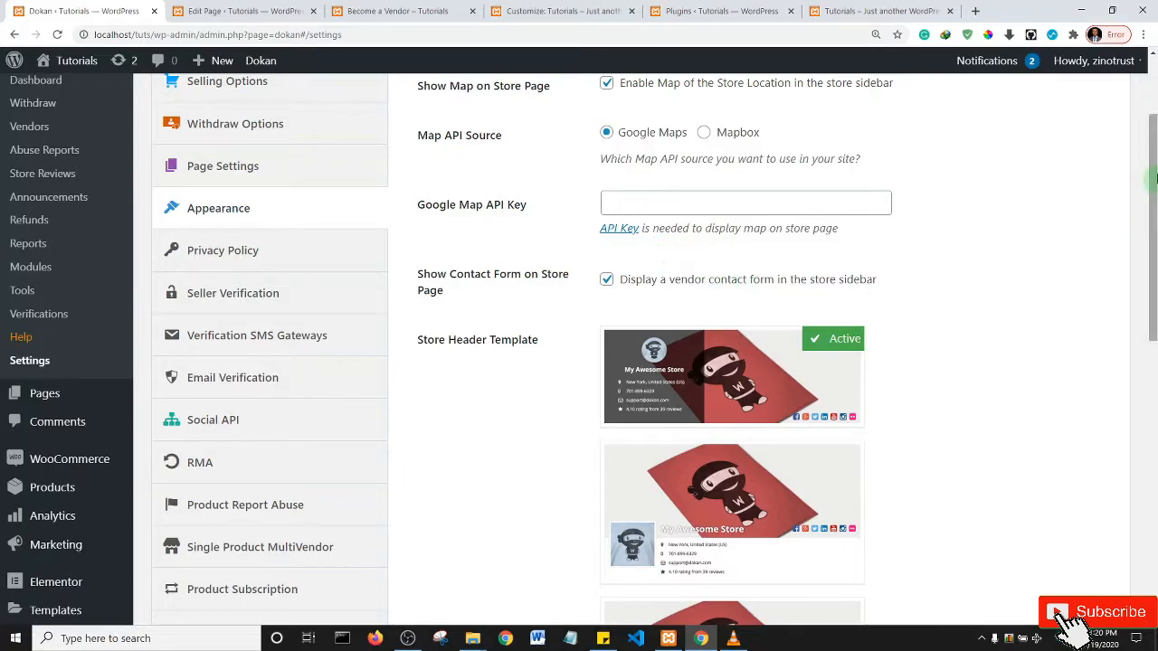
- Uncheck Show Map on Store Page to turn off the store-location map
{"action": "scroll", "coordinate": [656, 251], "scroll_direction": "down", "scroll_amount": 2}
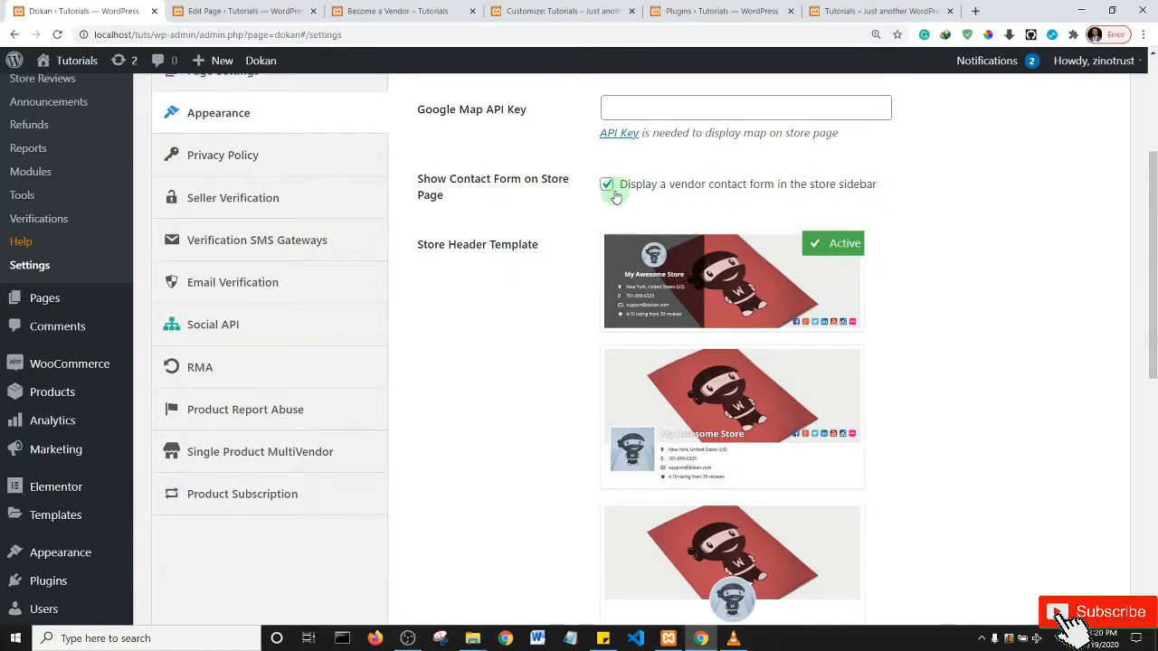
{"action": "left_click_drag", "start_coordinate": [1153, 279], "coordinate": [1153, 271]}
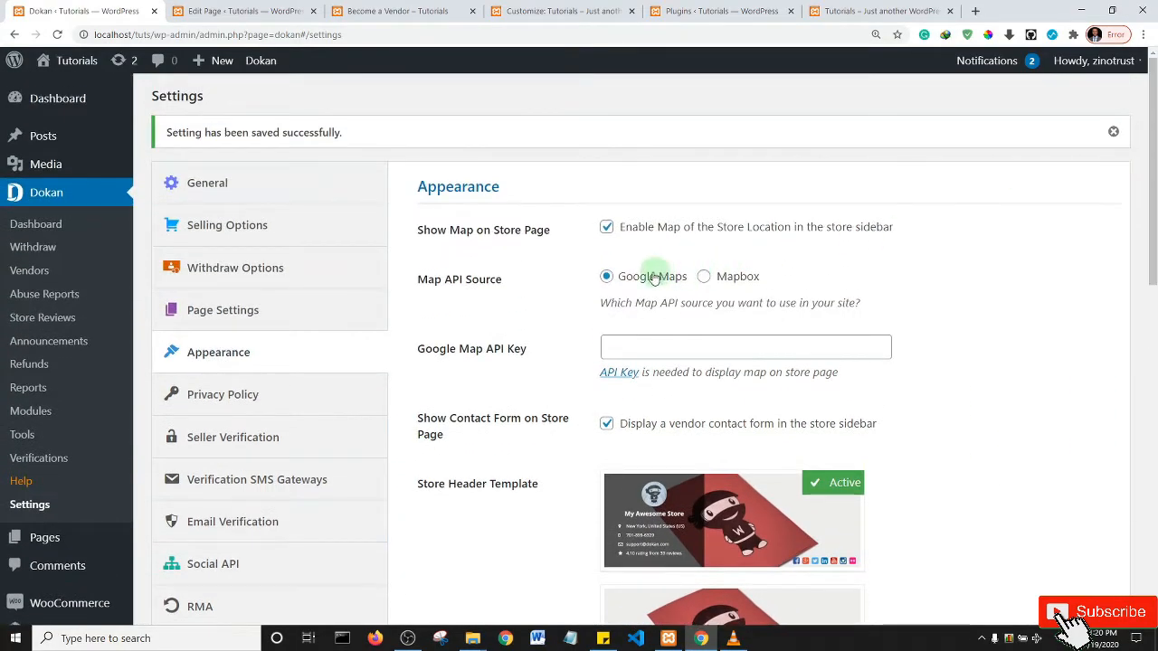
{"action": "left_click", "coordinate": [607, 229]}
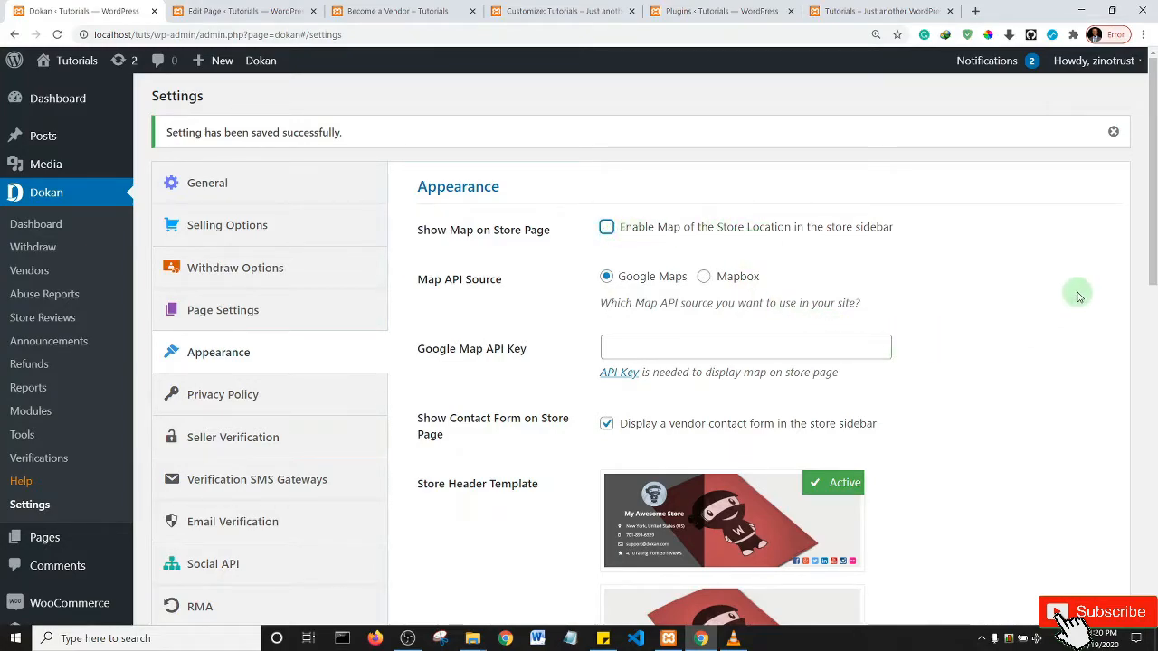
{"action": "left_click_drag", "start_coordinate": [1152, 209], "coordinate": [1153, 497]}
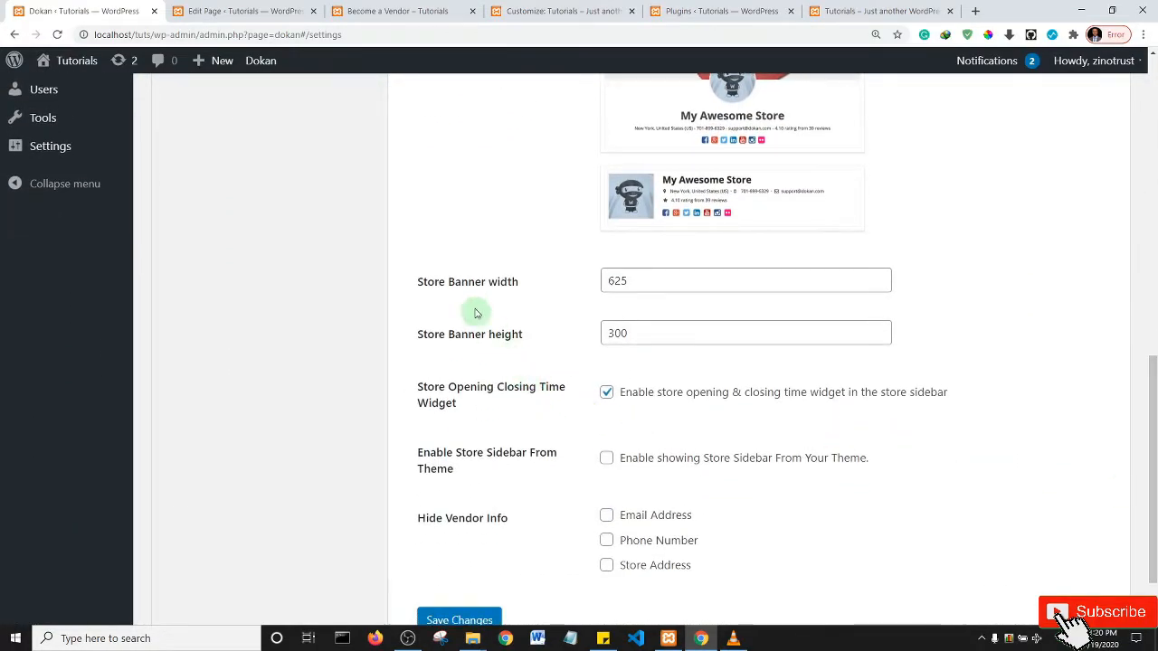
- Hide vendor email address and phone number, enable Store Sidebar From Theme, and save Appearance settings
{"action": "scroll", "coordinate": [1155, 389], "scroll_direction": "down", "scroll_amount": 1}
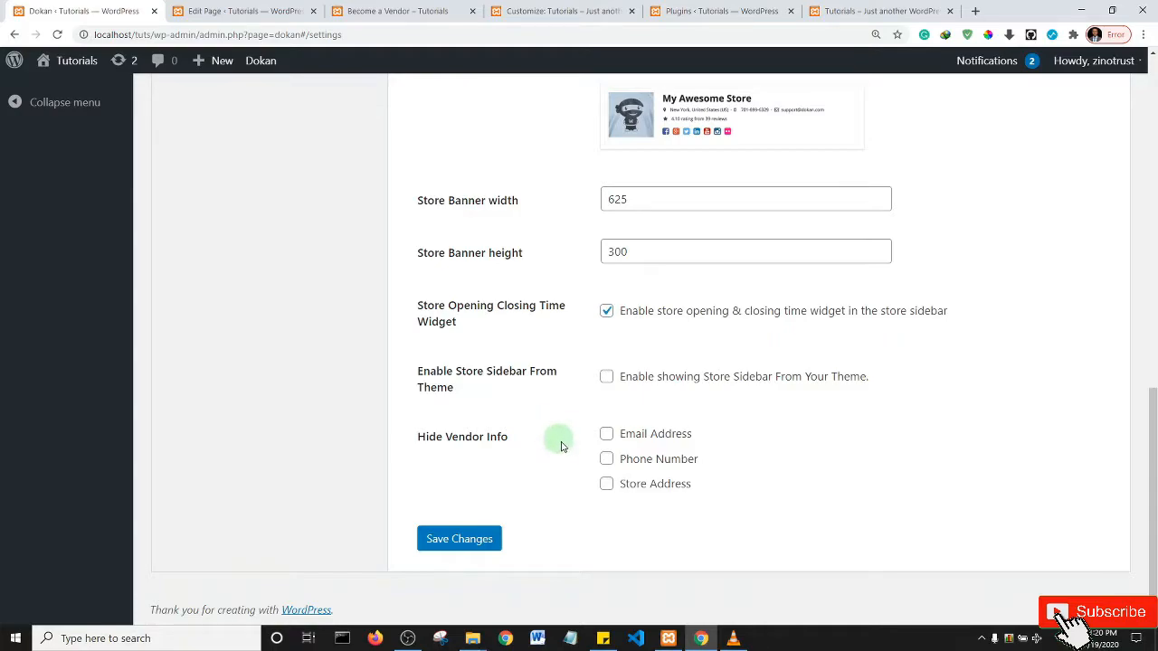
{"action": "left_click", "coordinate": [606, 434]}
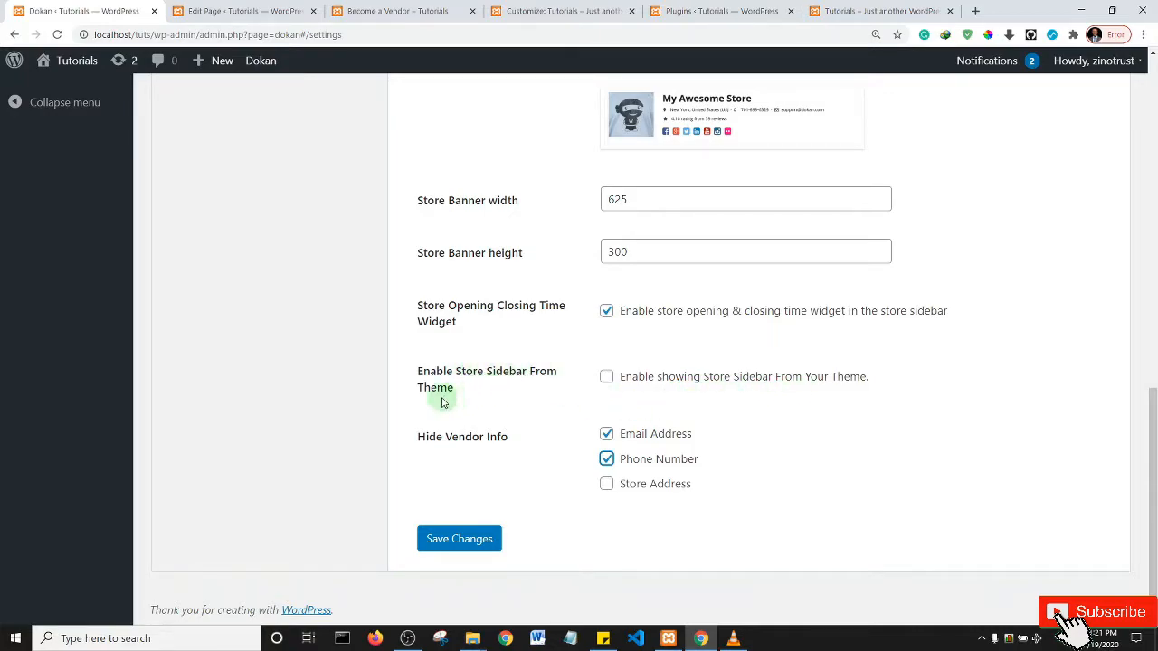
{"action": "left_click", "coordinate": [606, 377]}
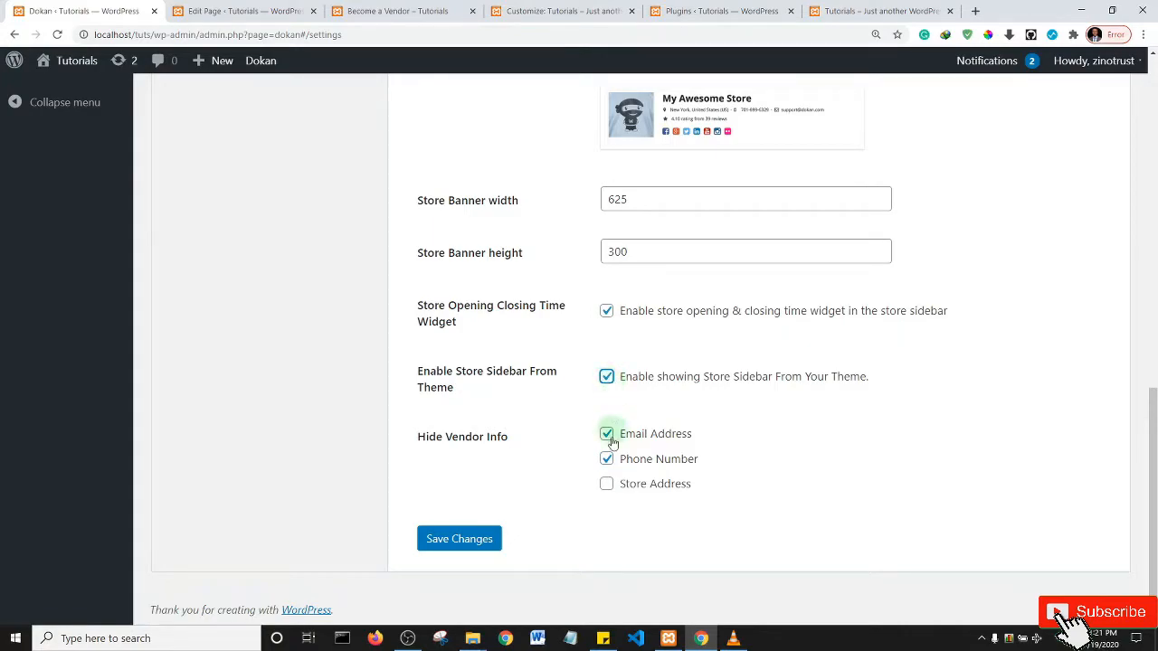
{"action": "left_click", "coordinate": [455, 545]}
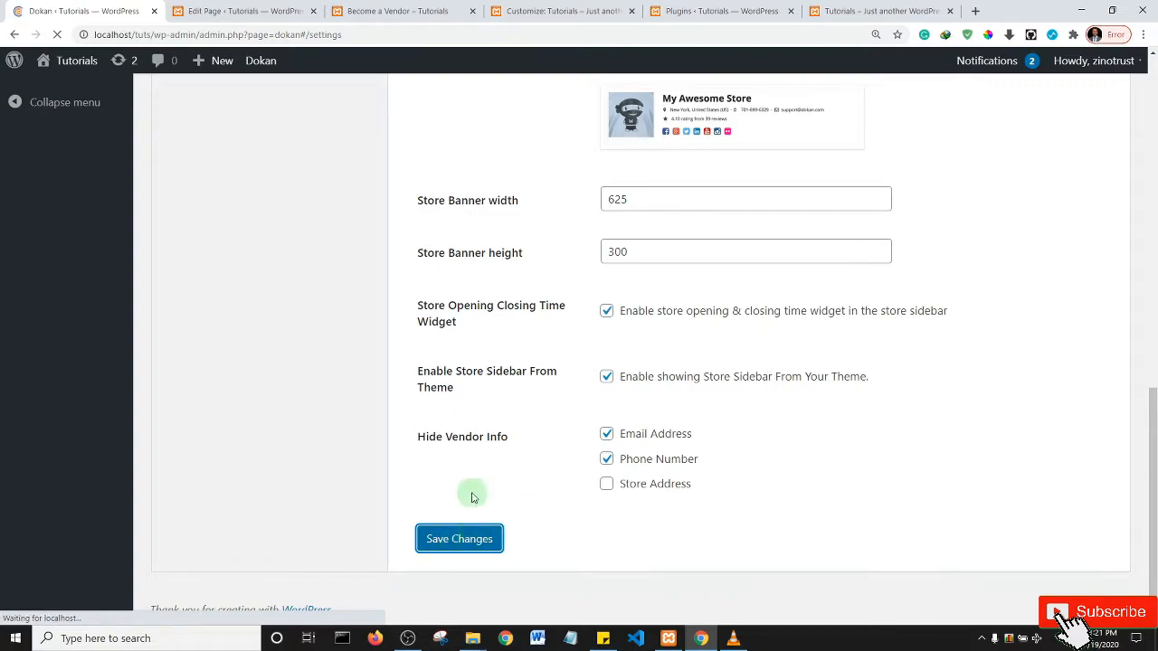
{"action": "scroll", "coordinate": [515, 376], "scroll_direction": "up", "scroll_amount": 4}
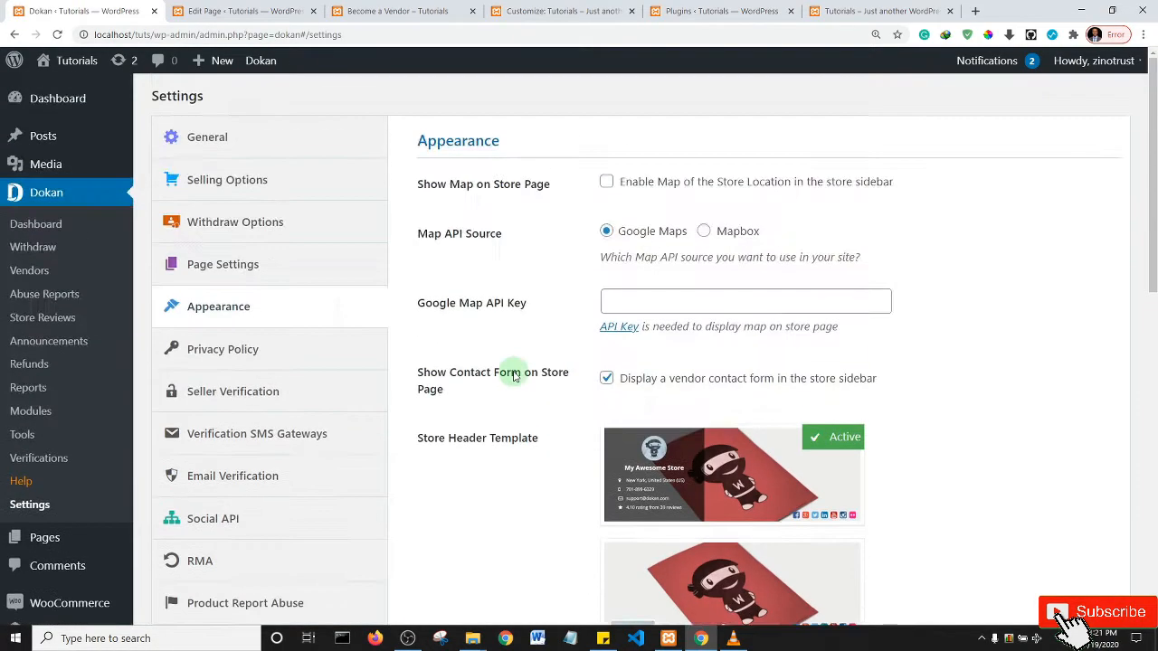
- Choose Privacy Policy as the Dokan privacy page and save the settings
{"action": "left_click", "coordinate": [260, 355]}
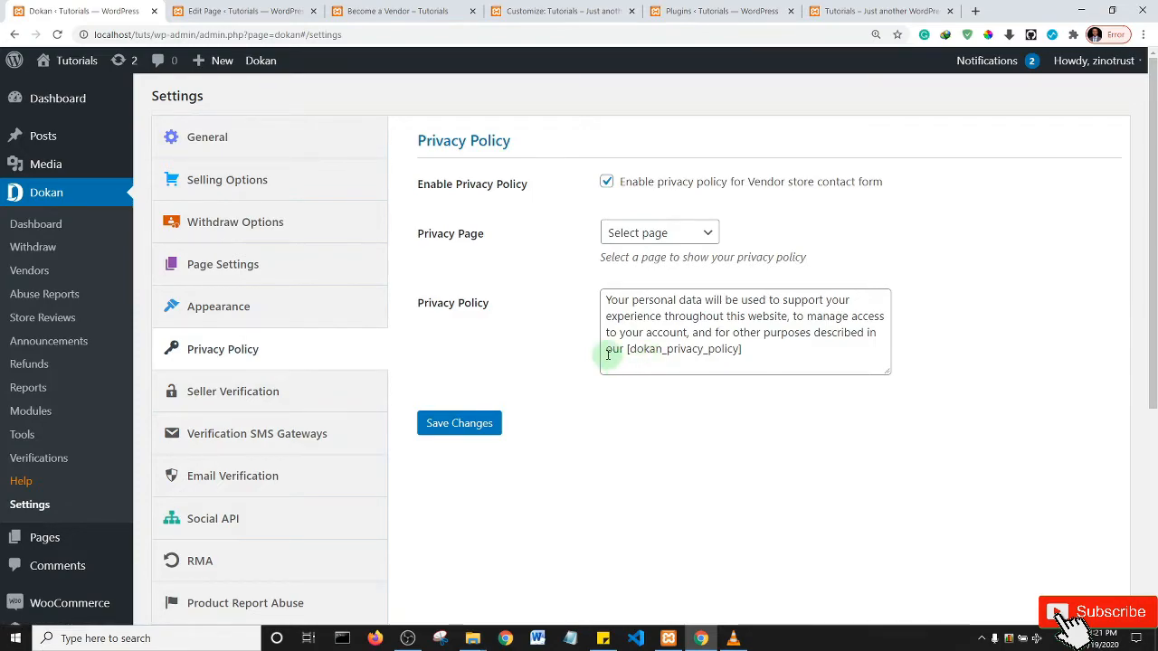
{"action": "left_click", "coordinate": [655, 234]}
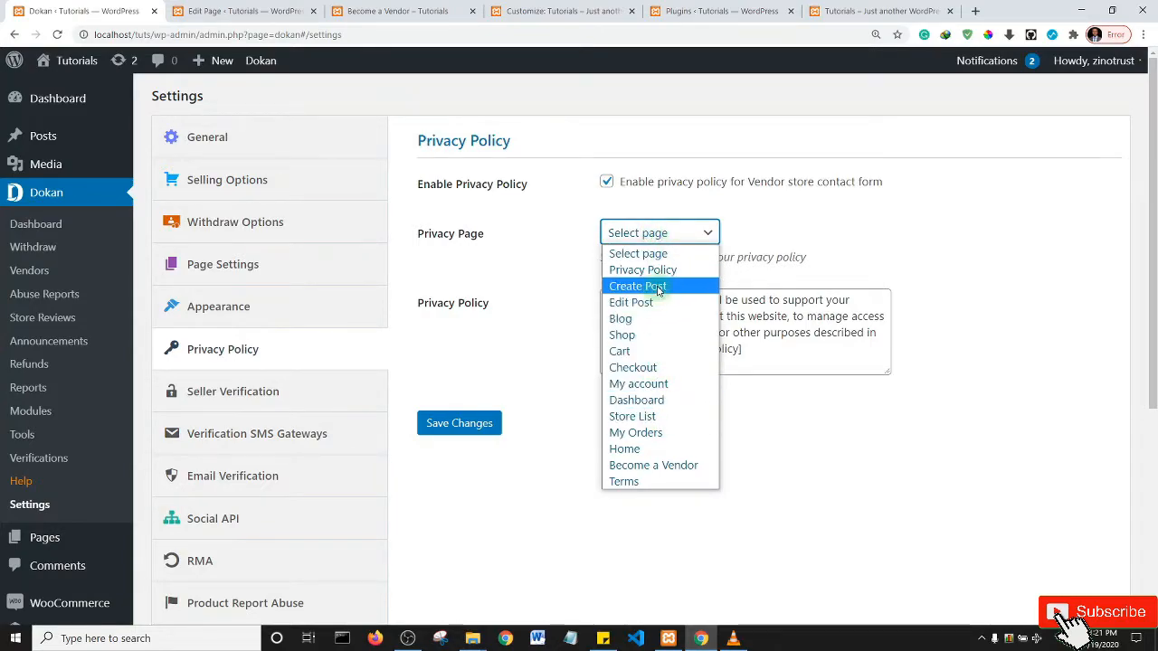
{"action": "left_click", "coordinate": [657, 270]}
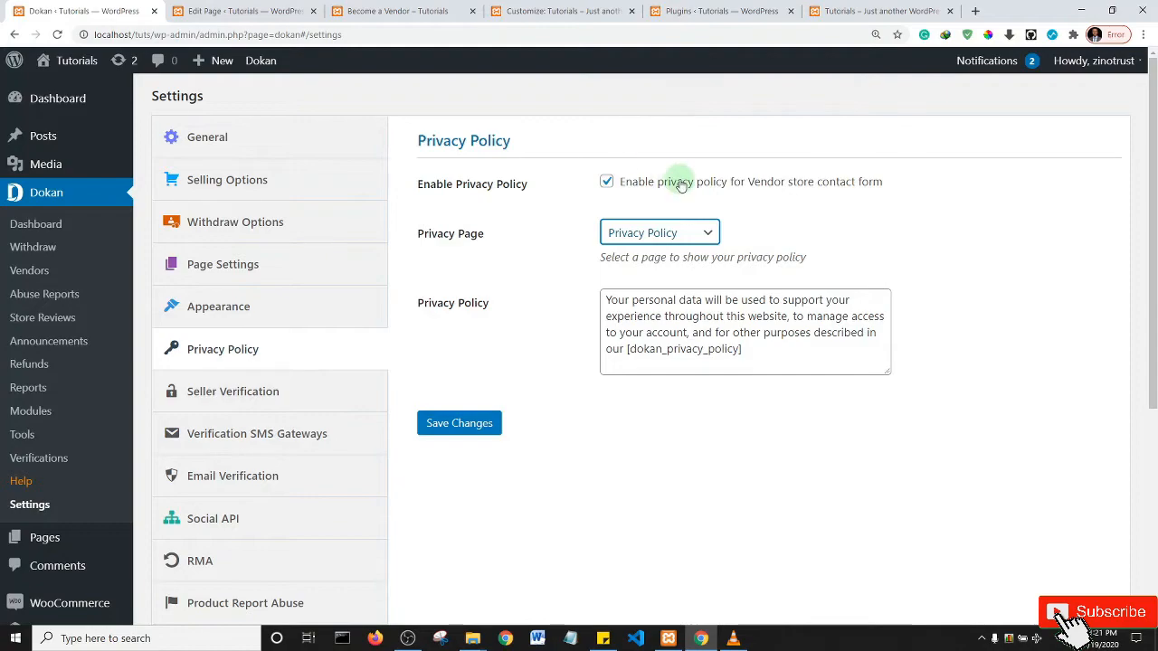
{"action": "left_click", "coordinate": [481, 417]}
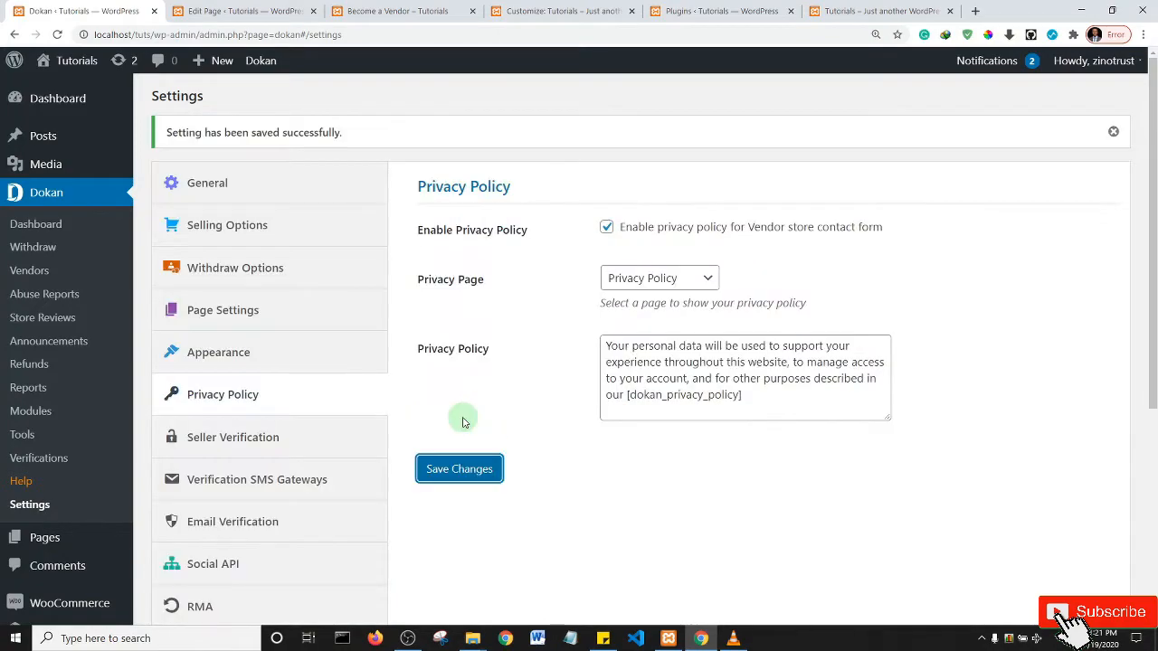
- Open Dokan's Seller Verification settings and follow the Facebook 'Create an App' link to its tab
{"action": "left_click", "coordinate": [229, 439]}
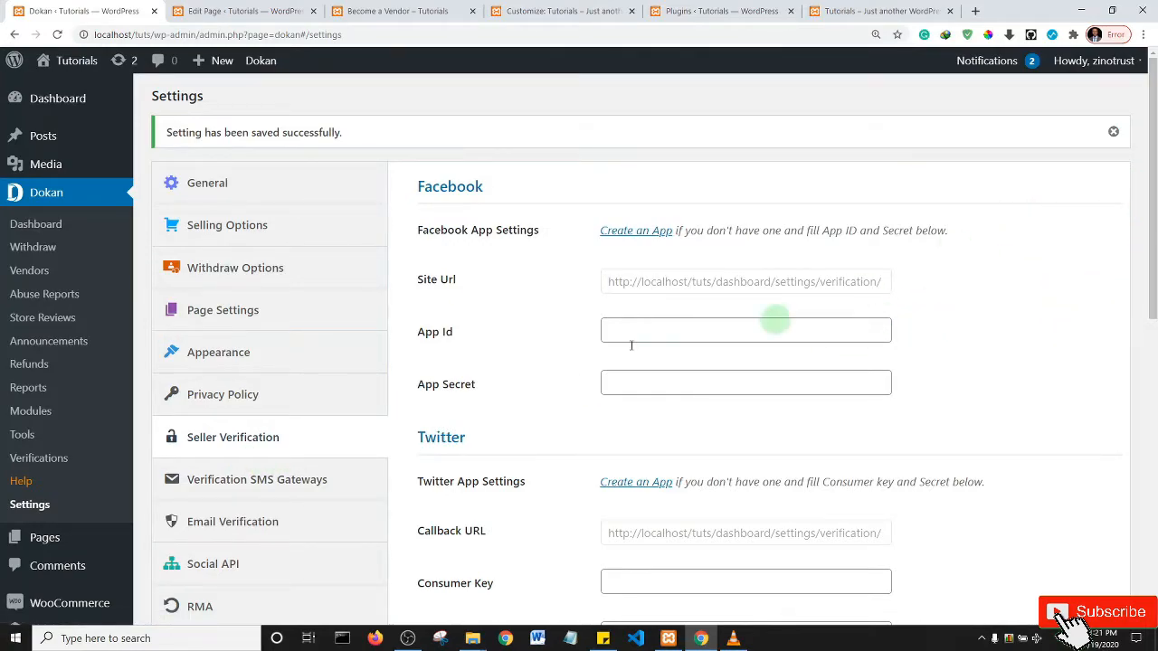
{"action": "left_click_drag", "start_coordinate": [1152, 226], "coordinate": [1153, 547]}
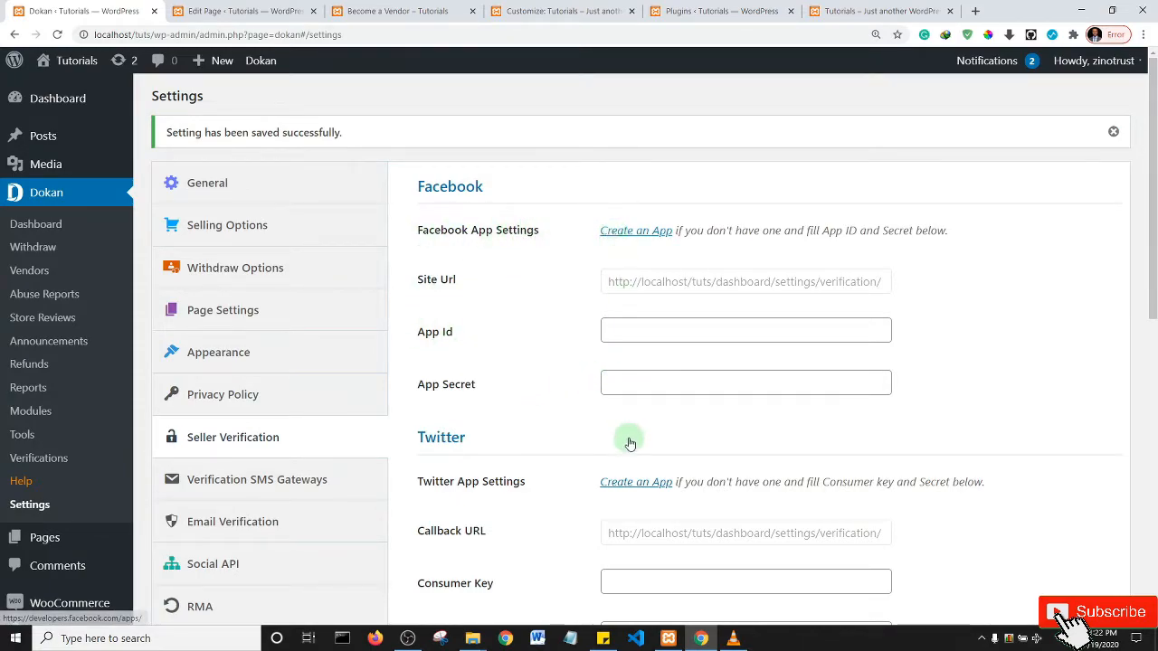
{"action": "left_click", "coordinate": [627, 237]}
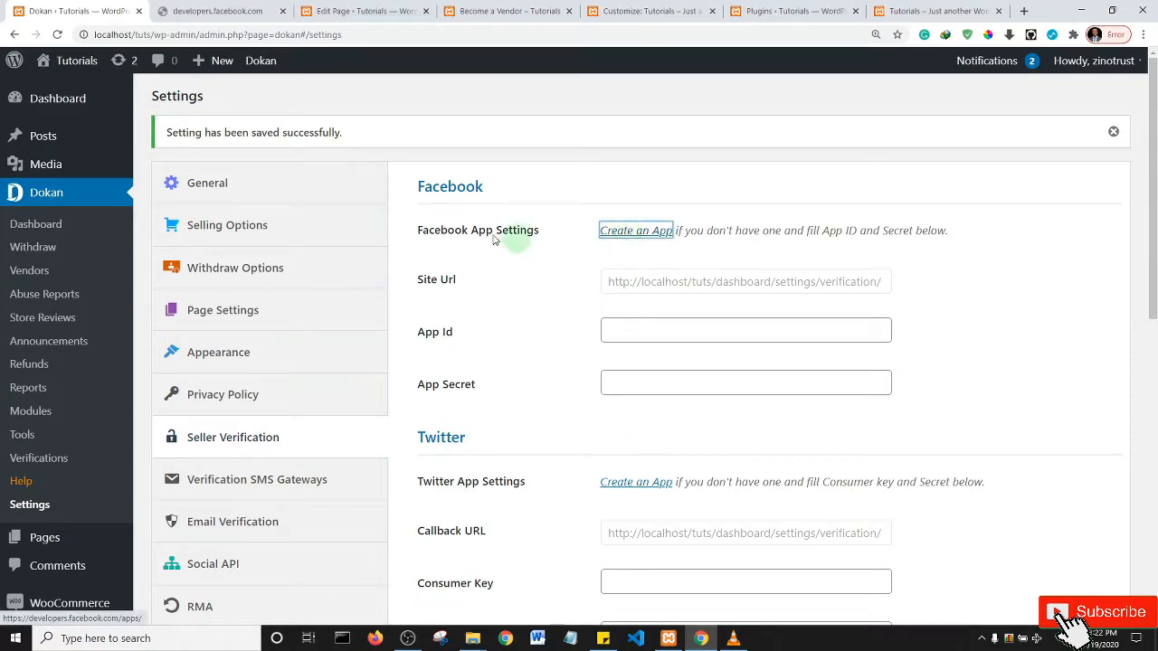
{"action": "left_click", "coordinate": [227, 8]}
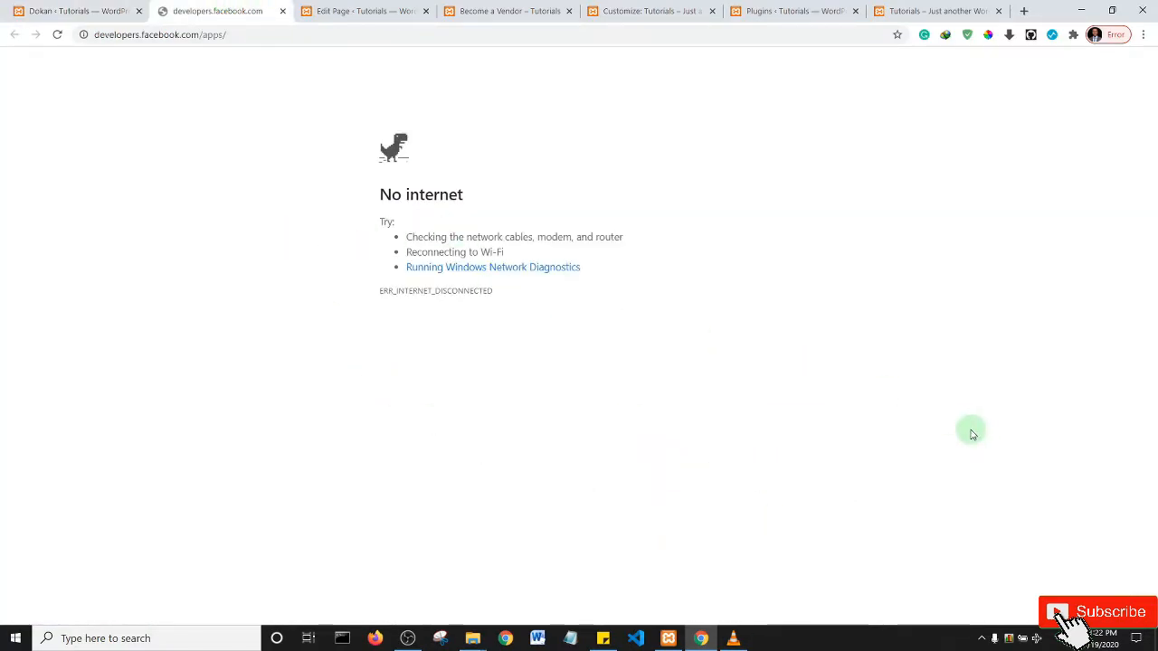
- Restore the internet connection, close the failed tab, and reopen Facebook's app creation page
{"action": "key", "text": "XF86RFKill"}
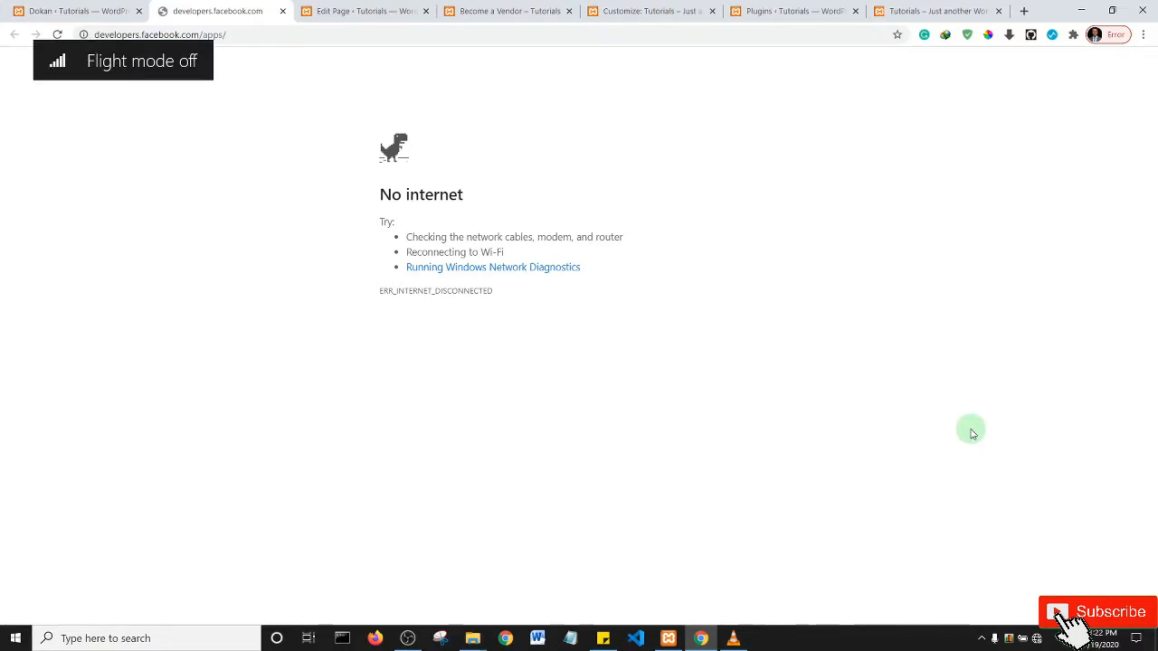
{"action": "key", "text": "ctrl+w"}
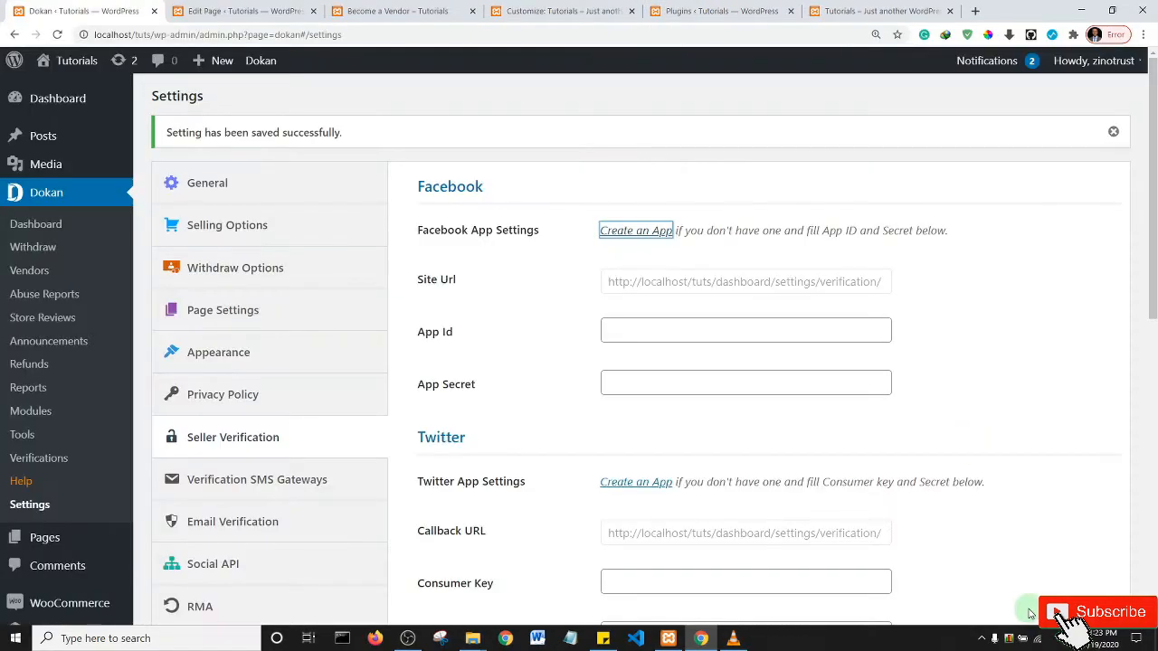
{"action": "left_click", "coordinate": [632, 237]}
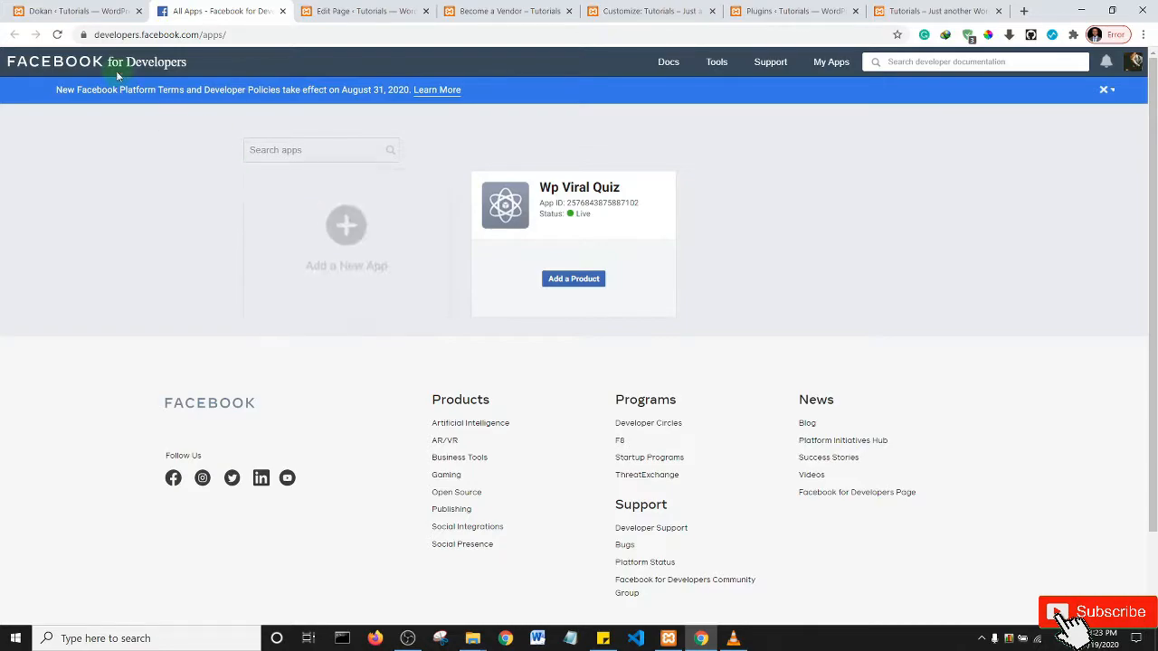
- Return to the Dokan Seller Verification settings and scroll through them
{"action": "left_click", "coordinate": [65, 11]}
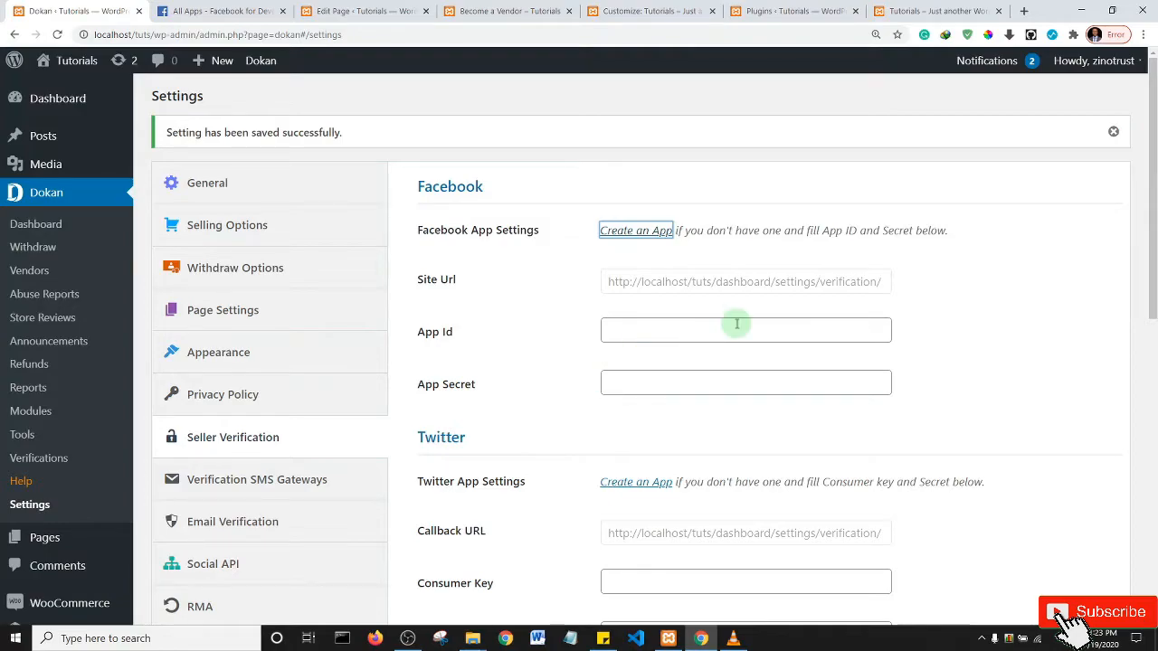
{"action": "scroll", "coordinate": [1155, 217], "scroll_direction": "down", "scroll_amount": 1}
{"action": "mouse_move", "coordinate": [1155, 217]}
{"action": "left_mouse_down"}
{"action": "mouse_move", "coordinate": [1155, 506]}
{"action": "mouse_move", "coordinate": [1153, 226]}
{"action": "left_mouse_up"}
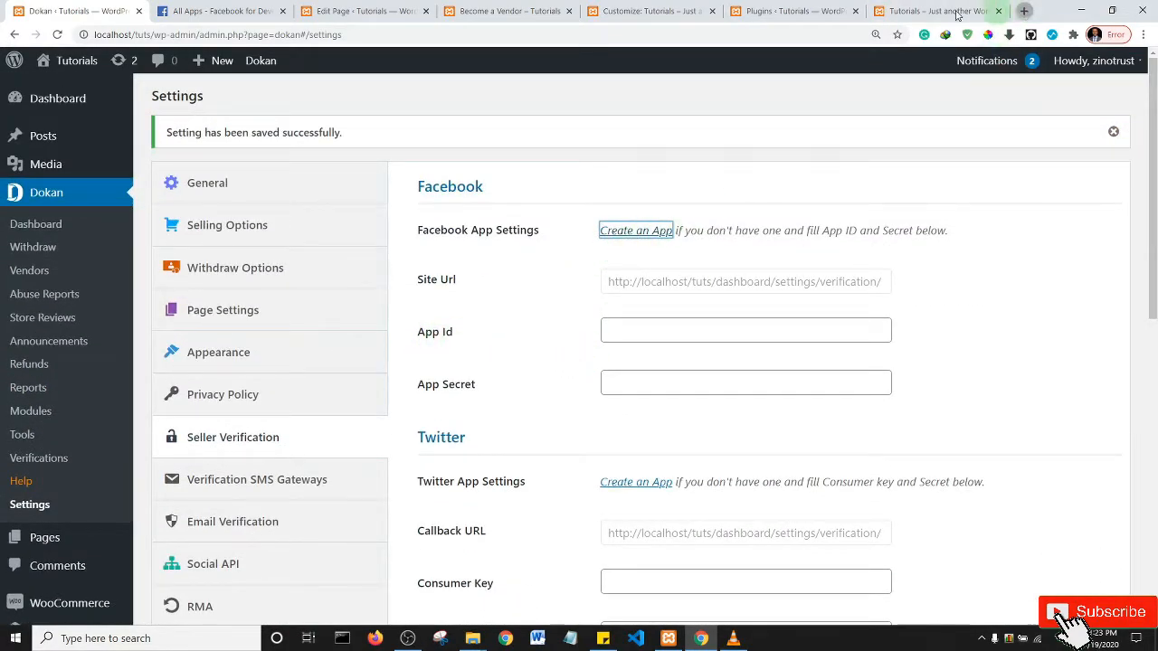
{"action": "left_click", "coordinate": [1020, 9]}
- Google 'how to create a facebook app in dokan plugin' and open the weDevs Configuring Facebook result
{"action": "left_click", "coordinate": [586, 36]}
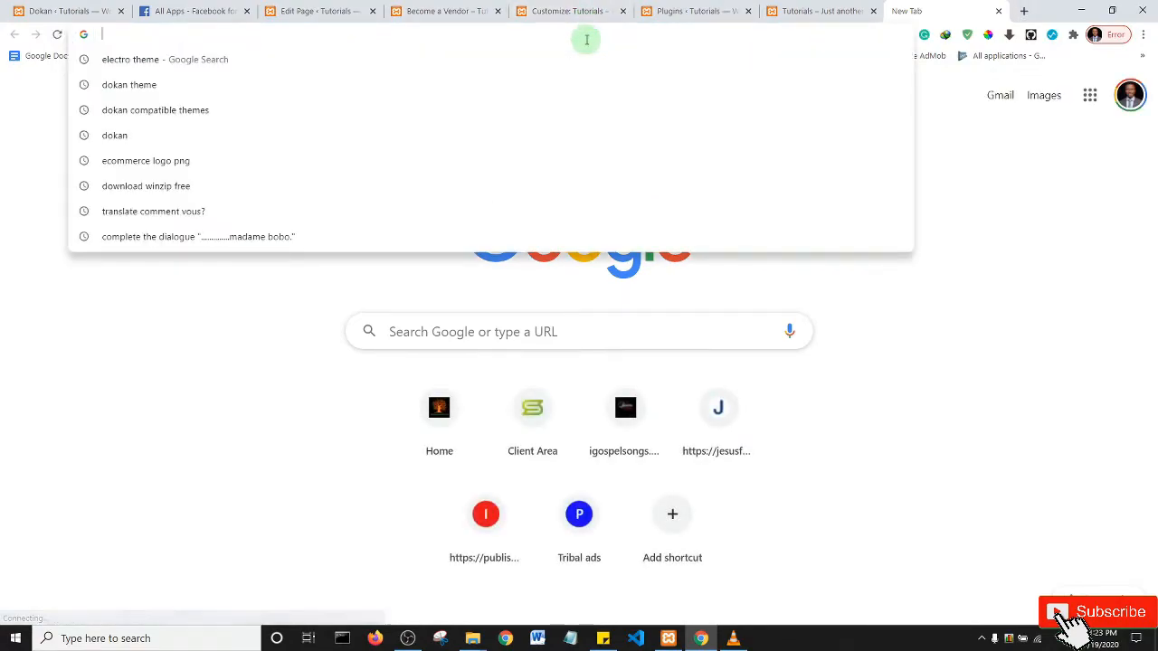
{"action": "type", "text": "how "}
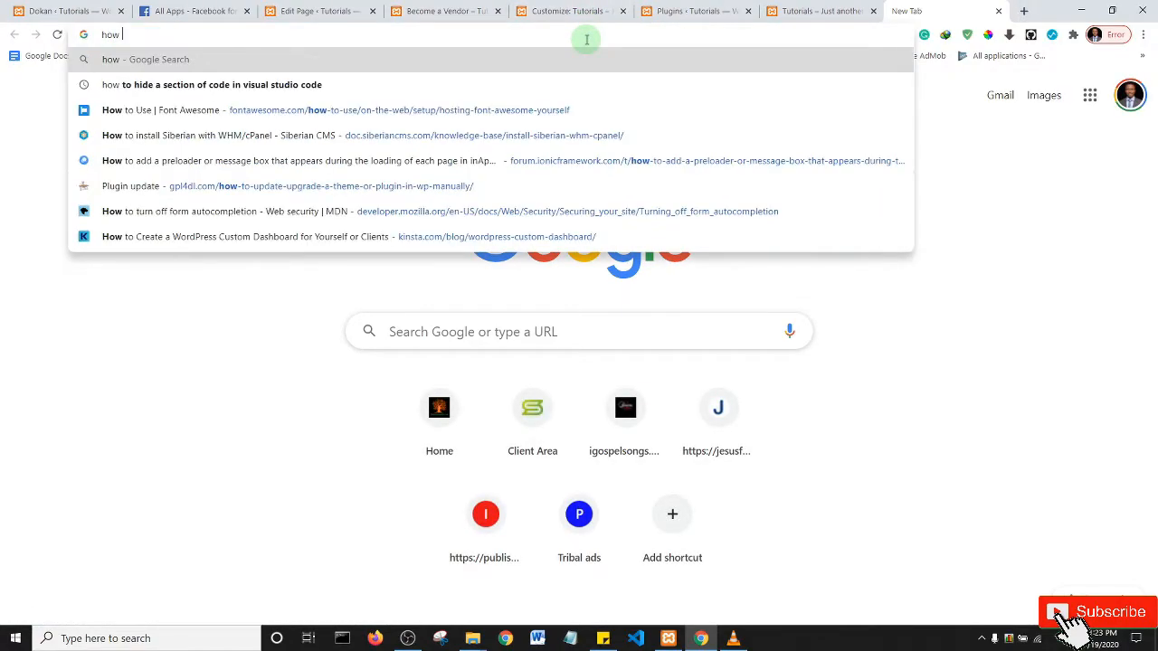
{"action": "type", "text": "to create a "}
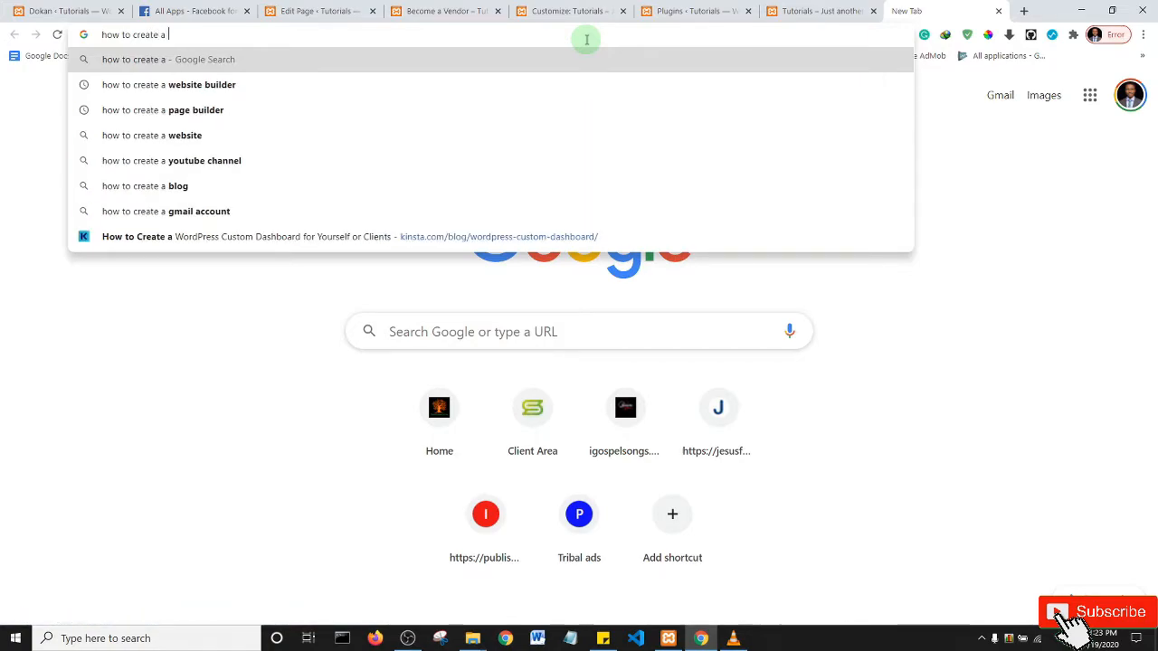
{"action": "type", "text": "faceb"}
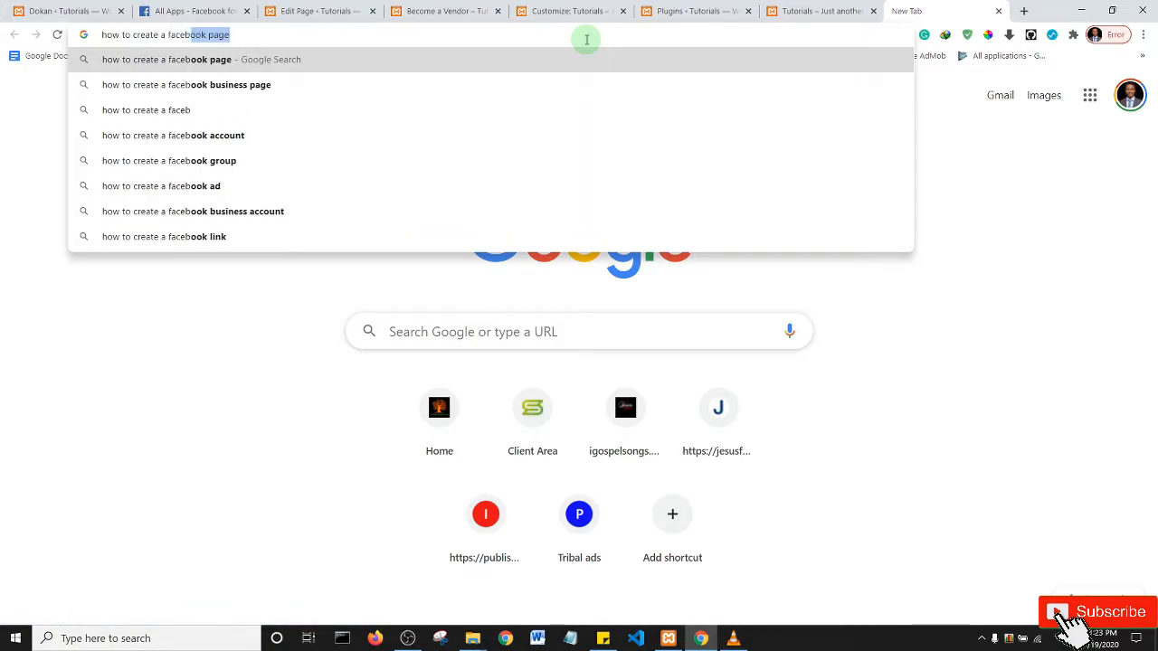
{"action": "type", "text": "ook app"}
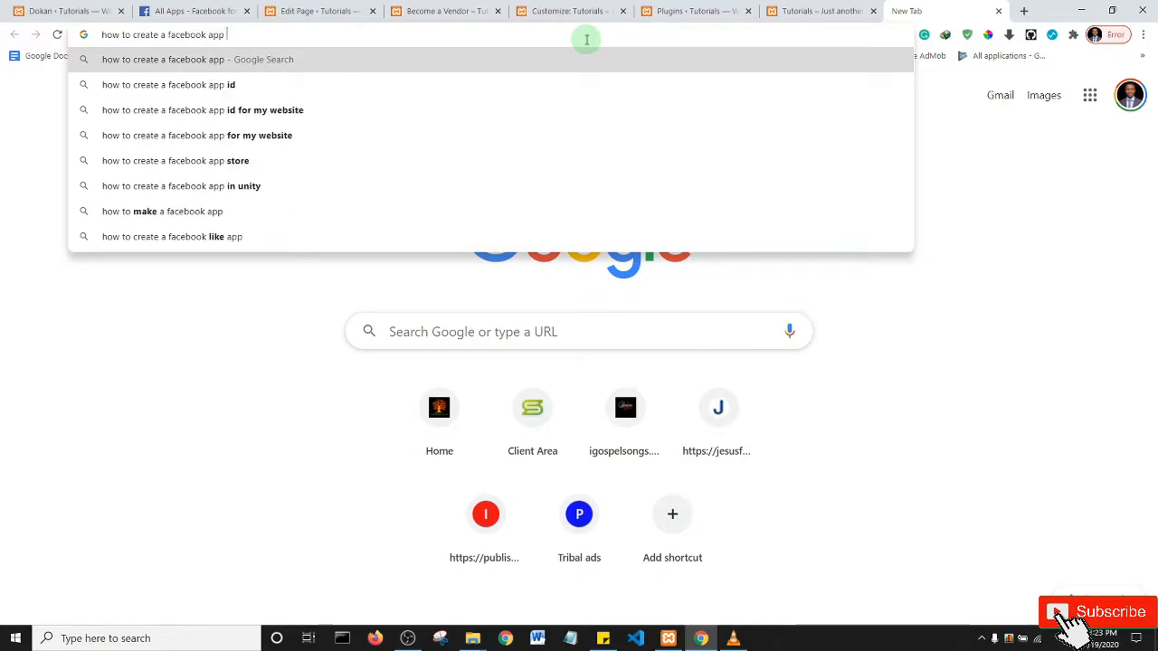
{"action": "type", "text": " in"}
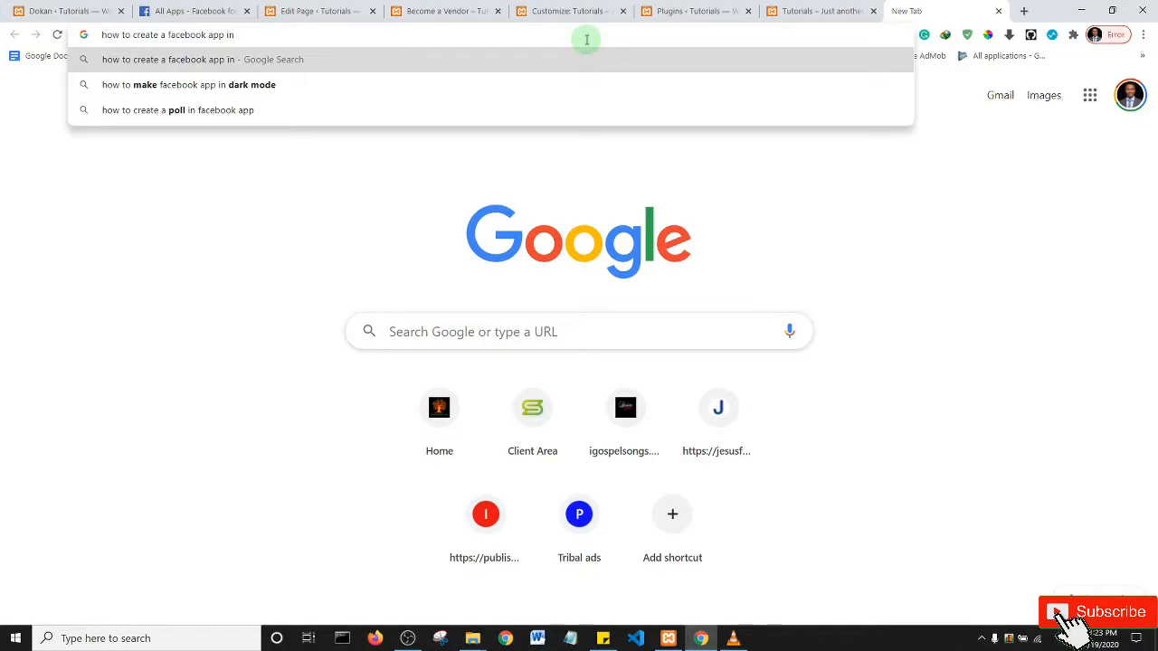
{"action": "type", "text": " dokan"}
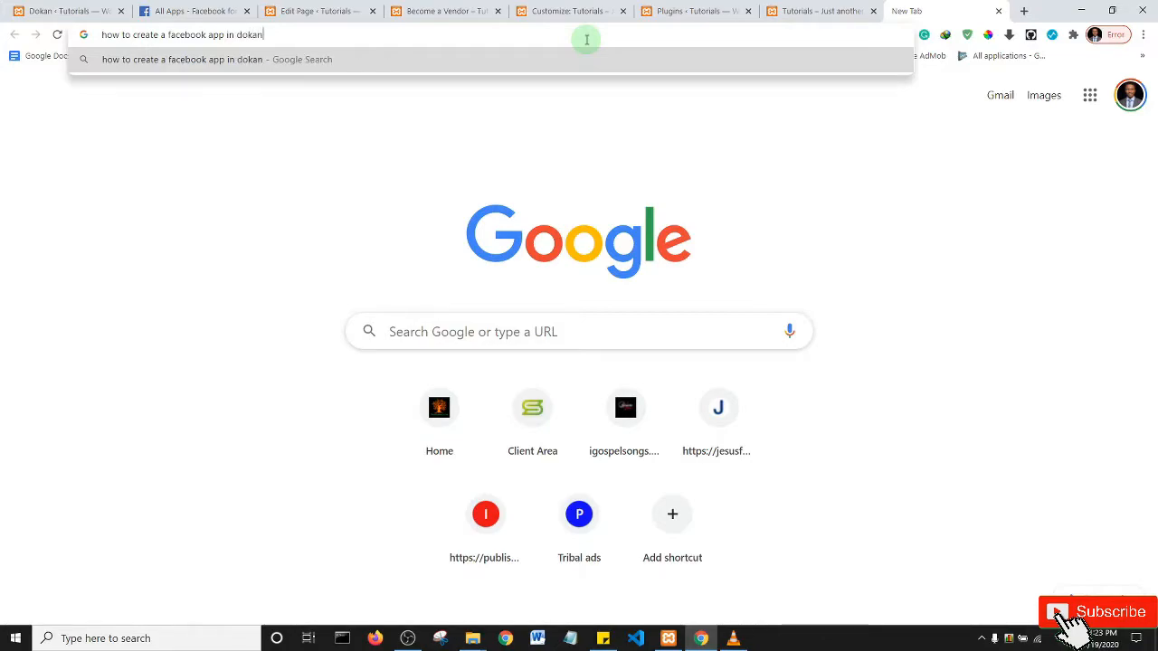
{"action": "type", "text": " p"}
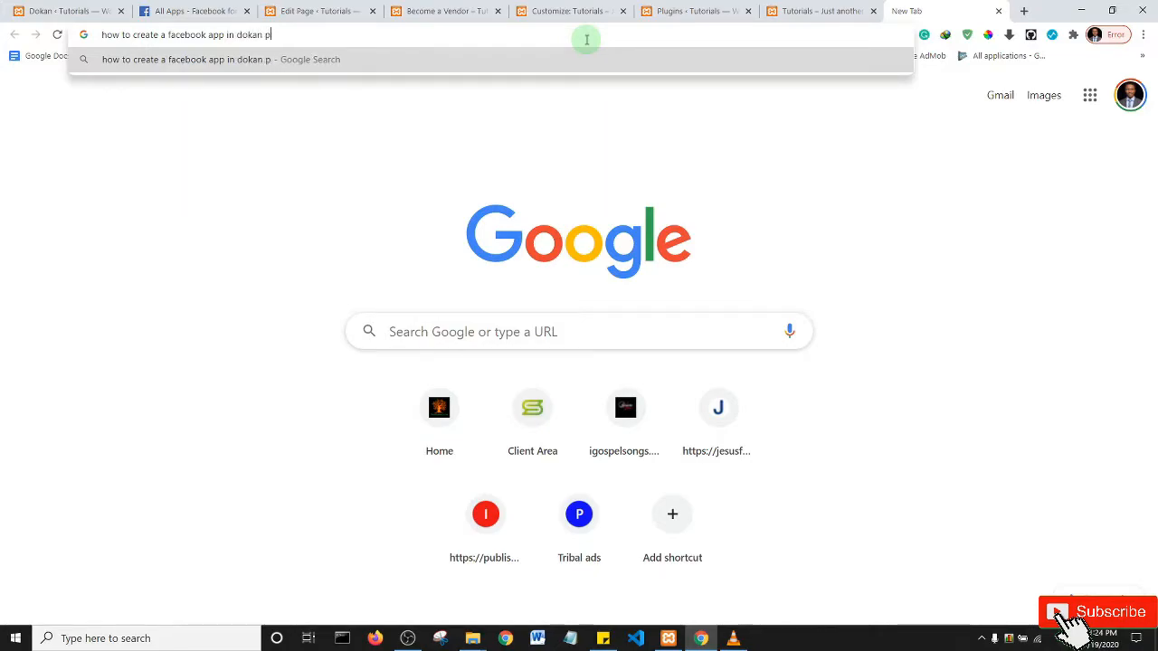
{"action": "type", "text": "lugin"}
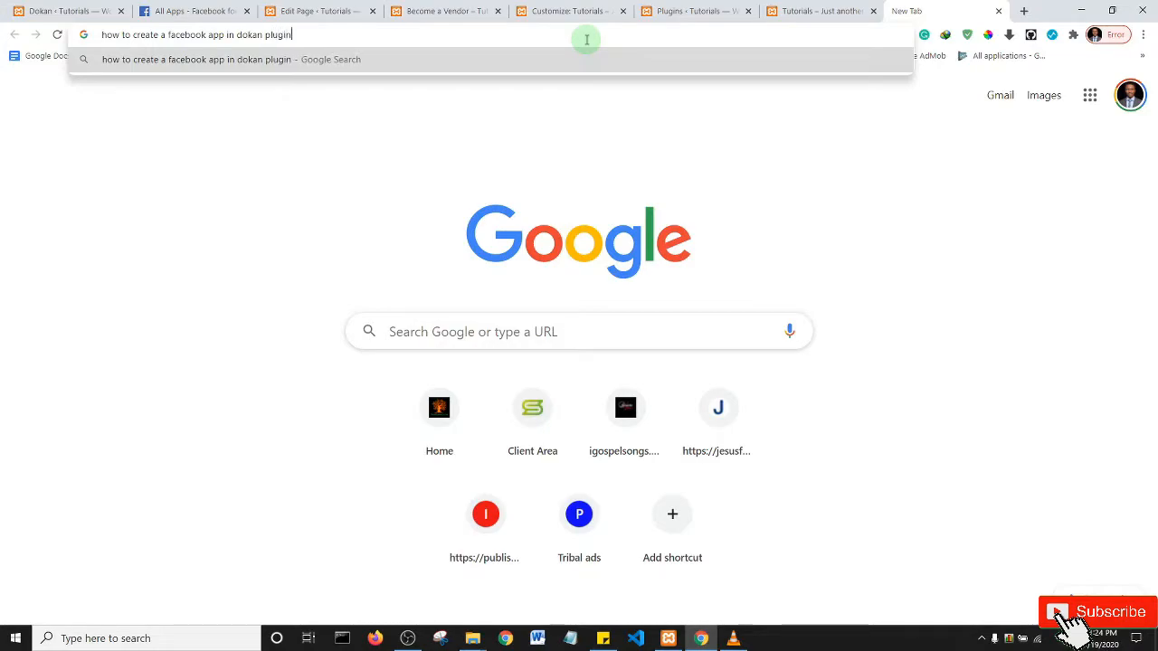
{"action": "key", "text": "Return"}
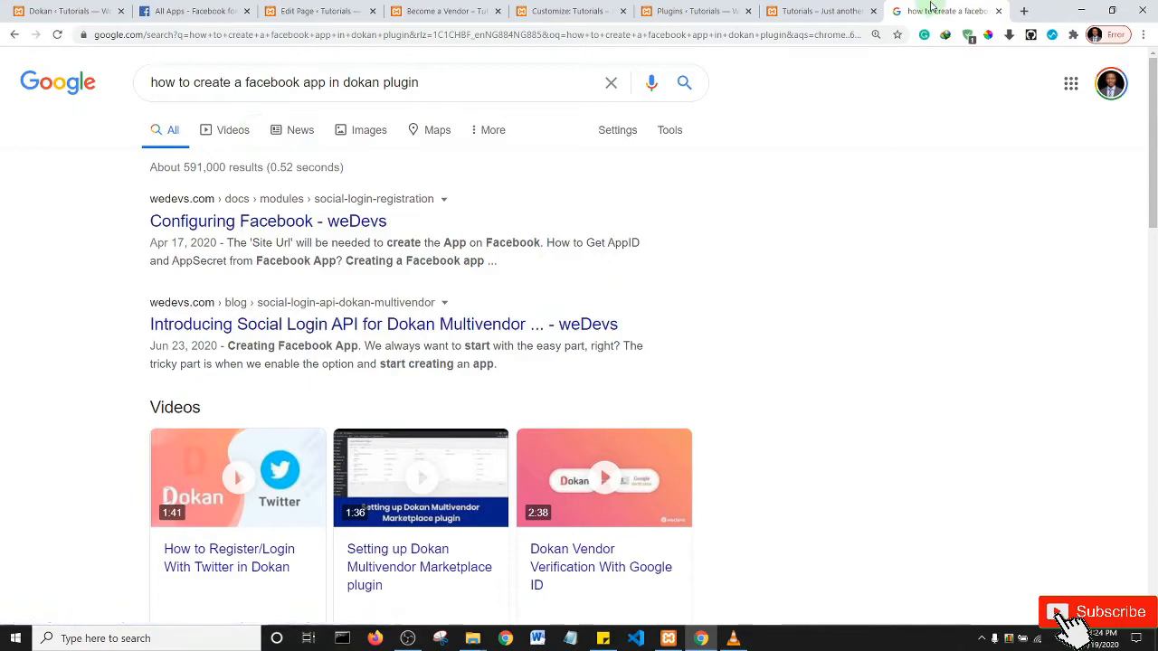
{"action": "left_click", "coordinate": [269, 221]}
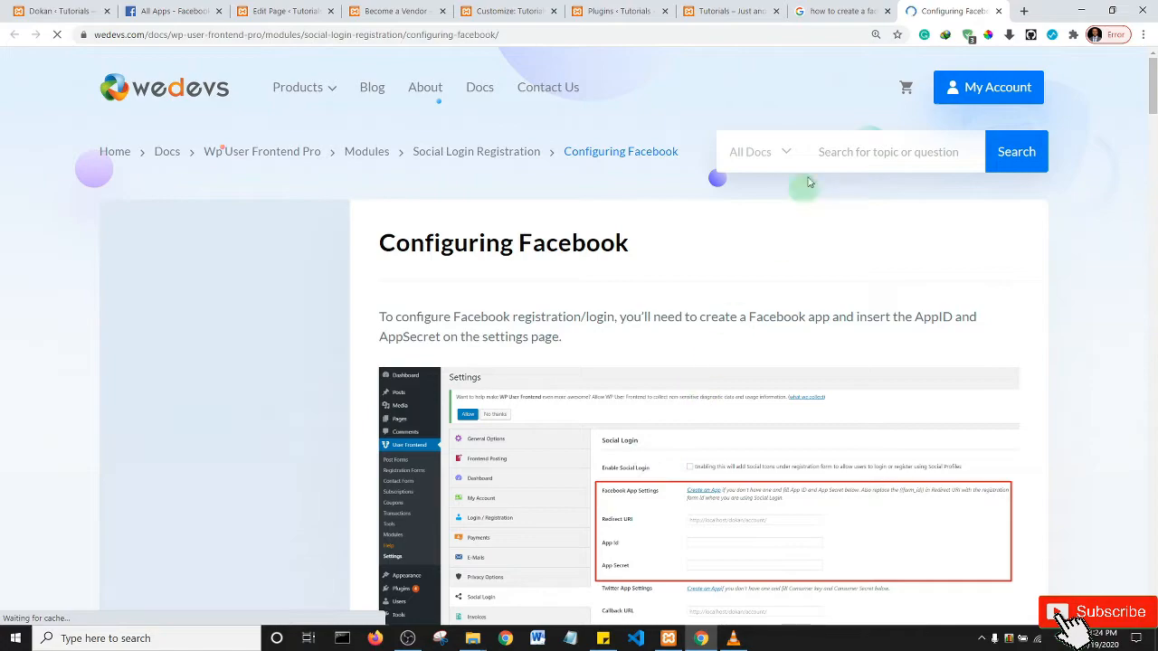
- Move the Configuring Facebook guide tab beside the Facebook tab, skim it, and return to Dokan
{"action": "left_click_drag", "start_coordinate": [949, 11], "coordinate": [270, 7]}
{"action": "mouse_move", "coordinate": [303, 91]}
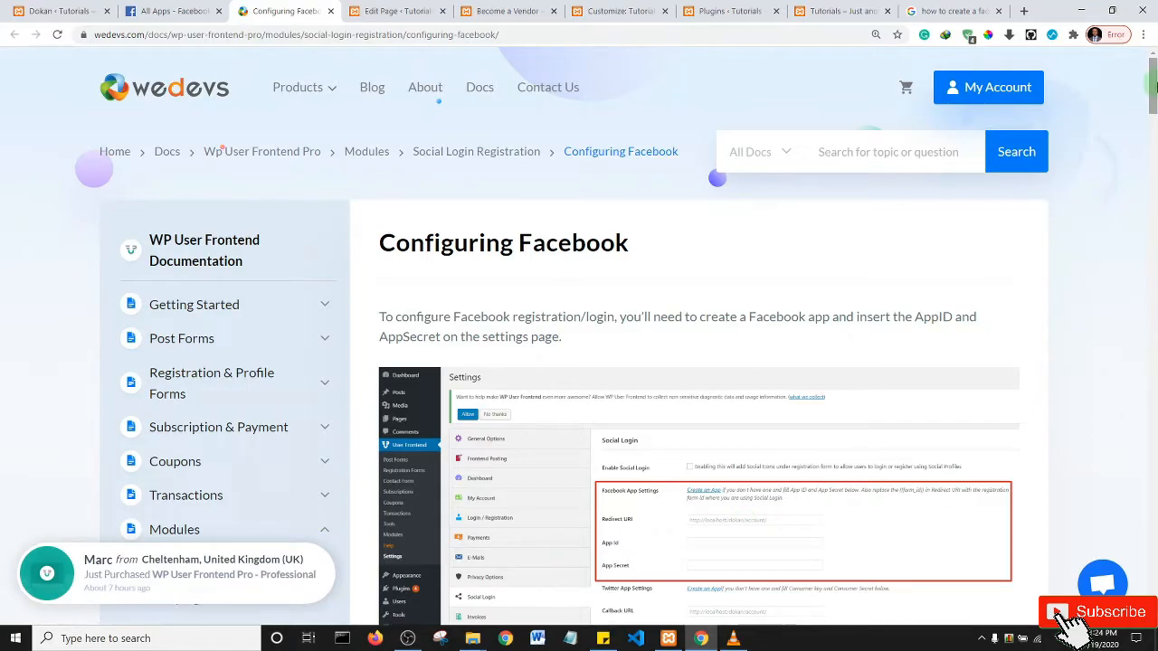
{"action": "scroll", "coordinate": [1154, 86], "scroll_direction": "down", "scroll_amount": 1}
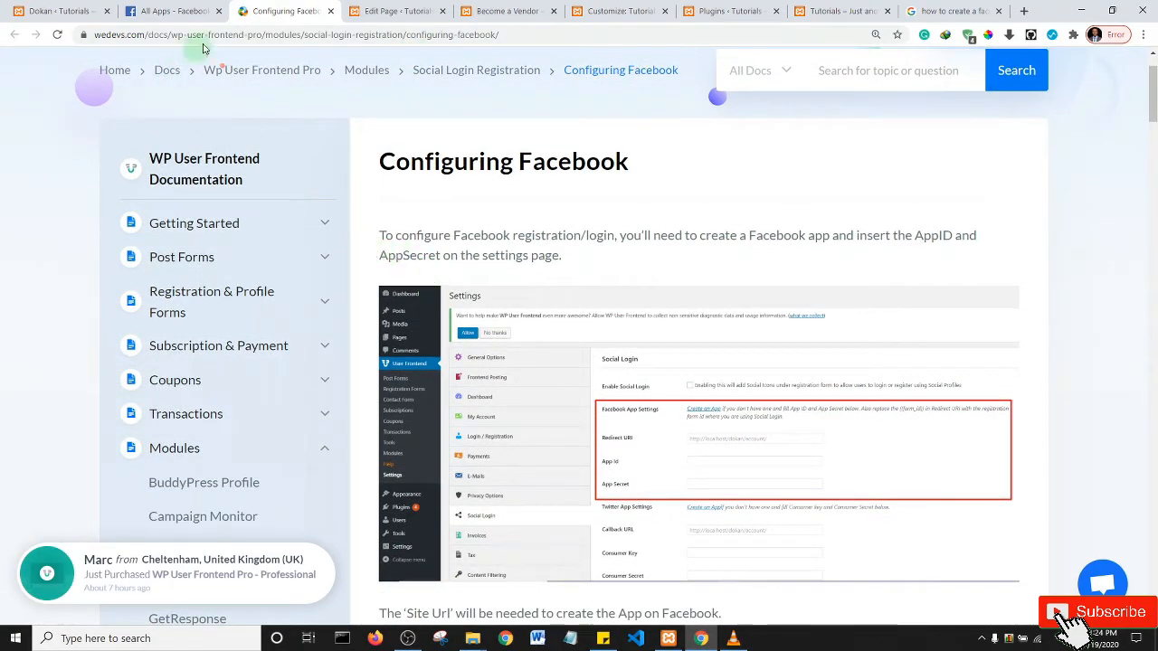
{"action": "left_click", "coordinate": [32, 7]}
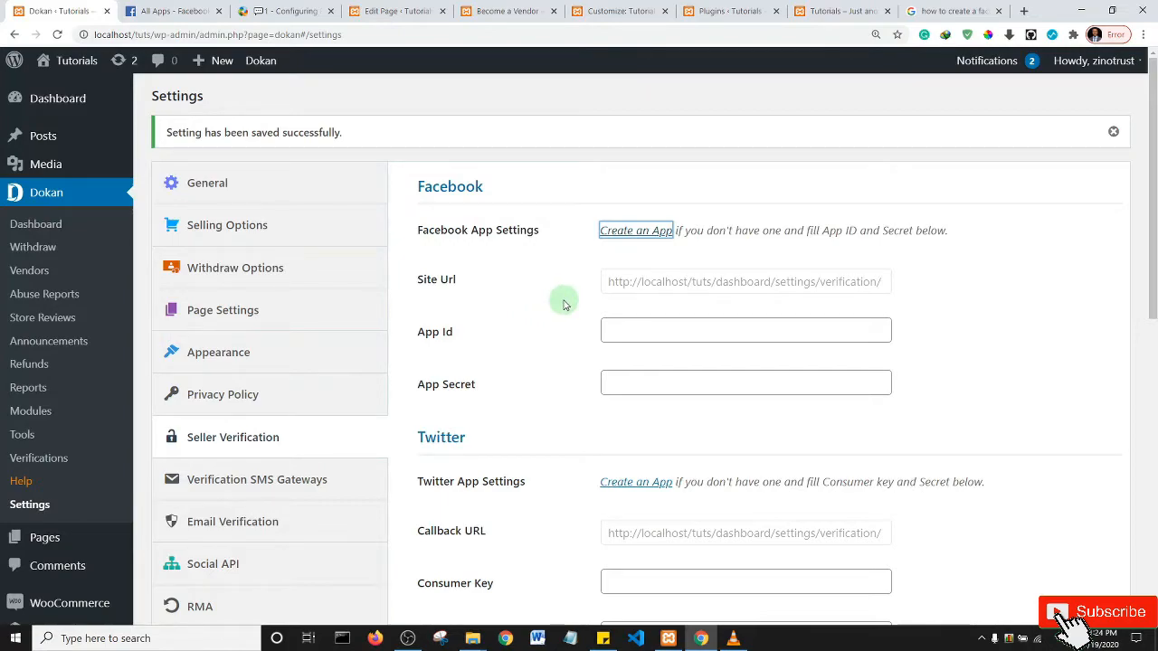
{"action": "mouse_move", "coordinate": [1153, 219]}
{"action": "left_mouse_down"}
{"action": "mouse_move", "coordinate": [1153, 343]}
{"action": "mouse_move", "coordinate": [1153, 206]}
{"action": "left_mouse_up"}
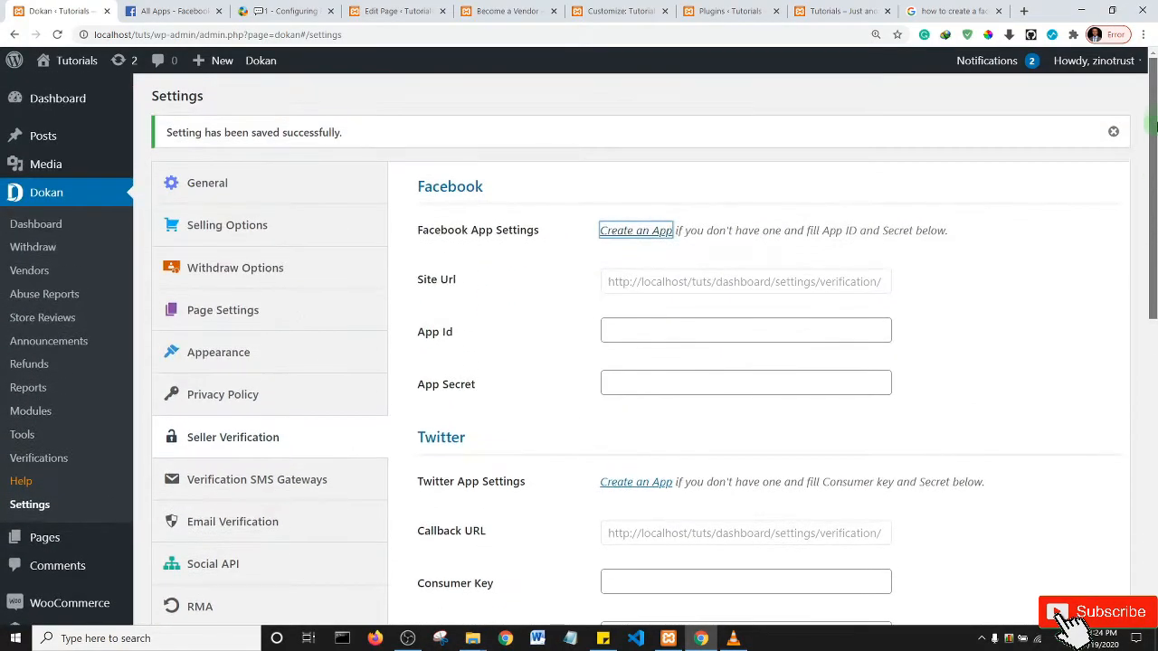
- Compare the Facebook apps page with the guide, dismiss its chat popup, then return to Dokan
{"action": "left_click", "coordinate": [171, 9]}
{"action": "left_click", "coordinate": [276, 10]}
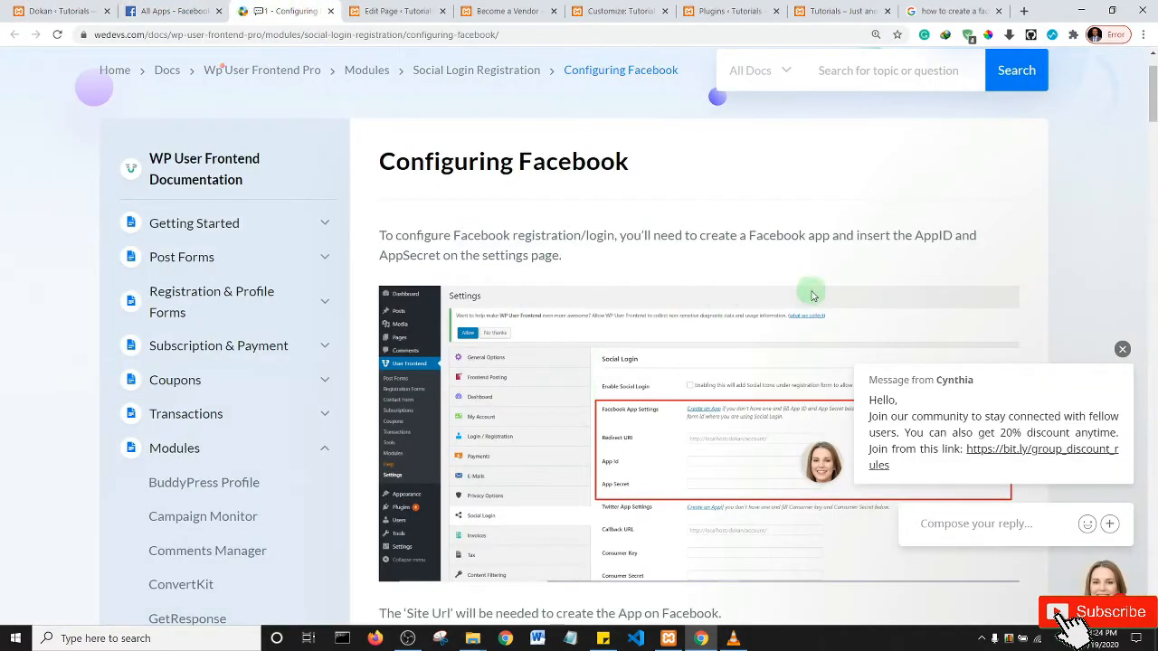
{"action": "left_click", "coordinate": [1121, 349]}
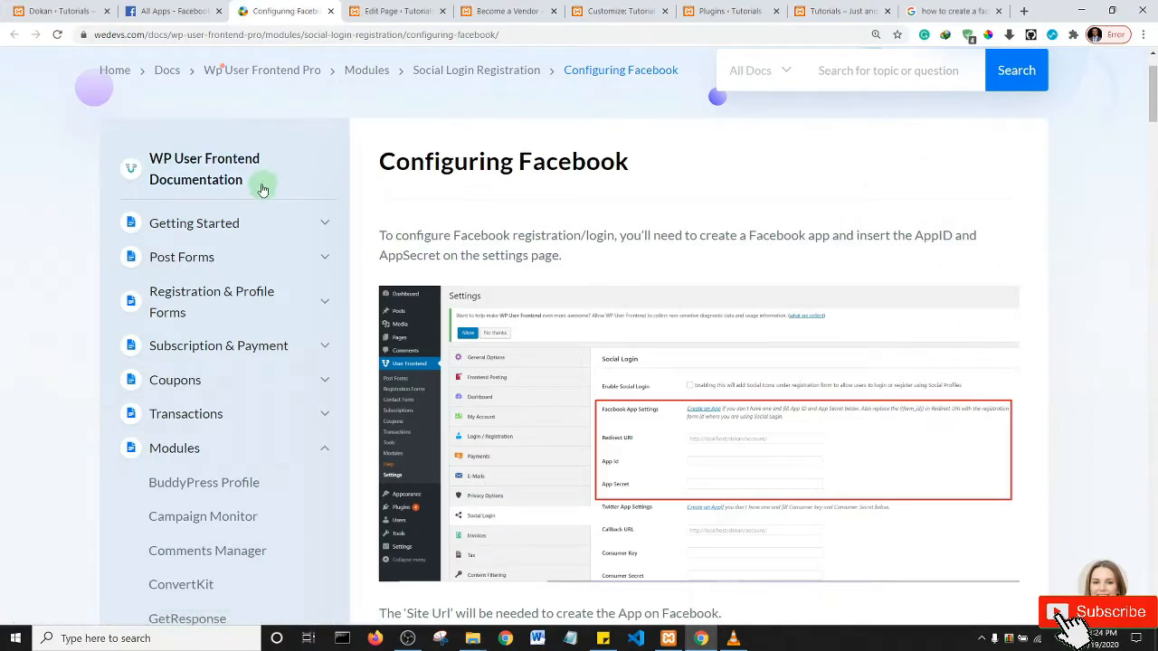
{"action": "left_click_drag", "start_coordinate": [1153, 100], "coordinate": [1153, 74]}
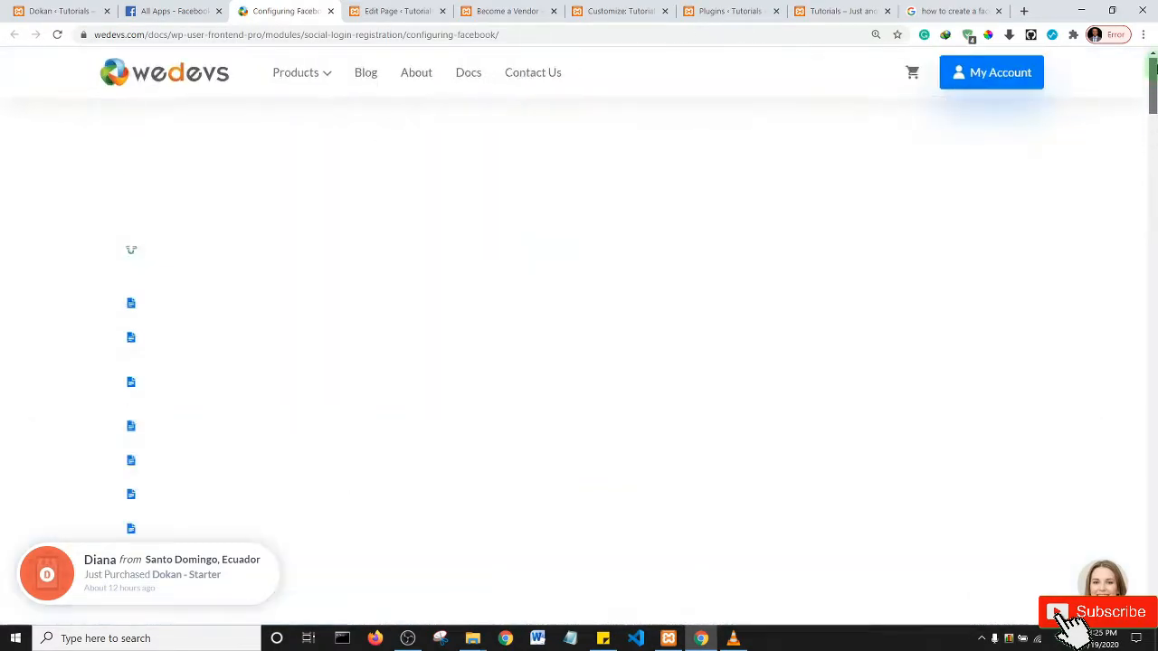
{"action": "left_click", "coordinate": [56, 11]}
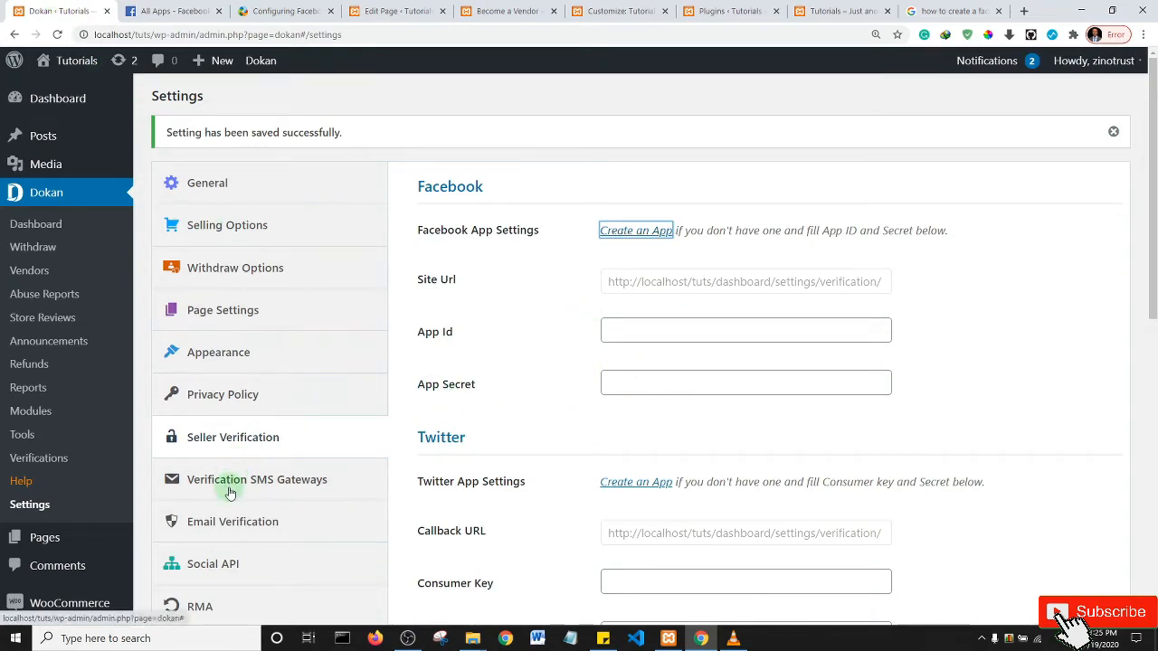
- Show the Verification SMS Gateways settings and scroll down through the Nexmo and Twilio fields
{"action": "left_click", "coordinate": [284, 480]}
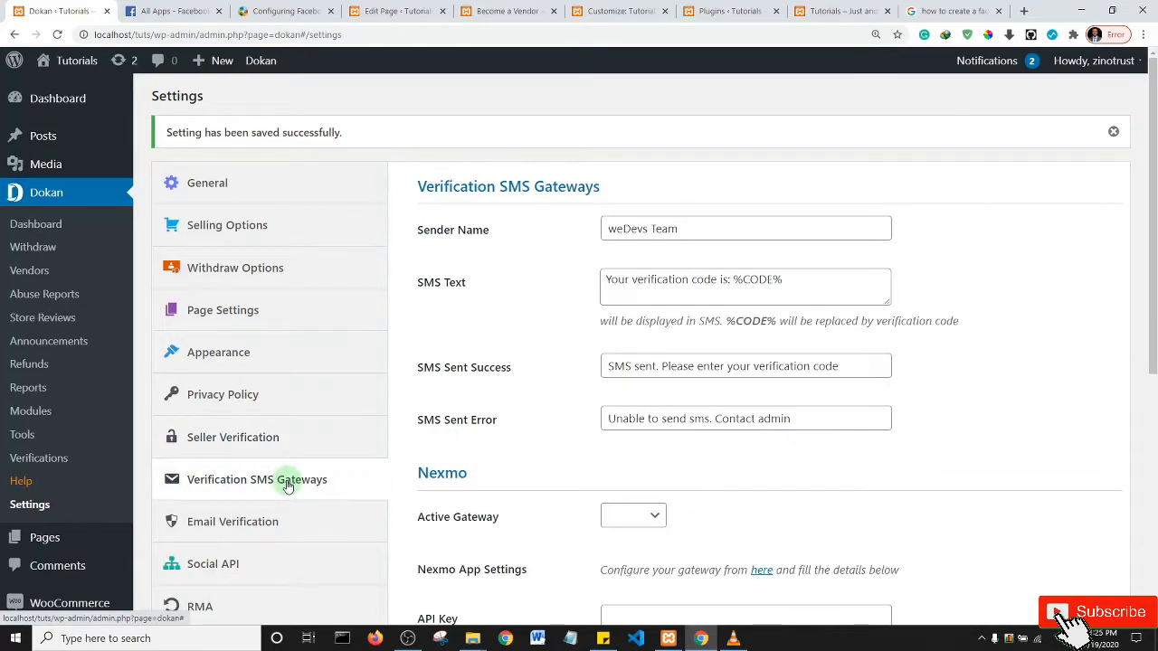
{"action": "scroll", "coordinate": [1152, 205], "scroll_direction": "down", "scroll_amount": 1}
{"action": "scroll", "coordinate": [1151, 205], "scroll_direction": "down", "scroll_amount": 1}
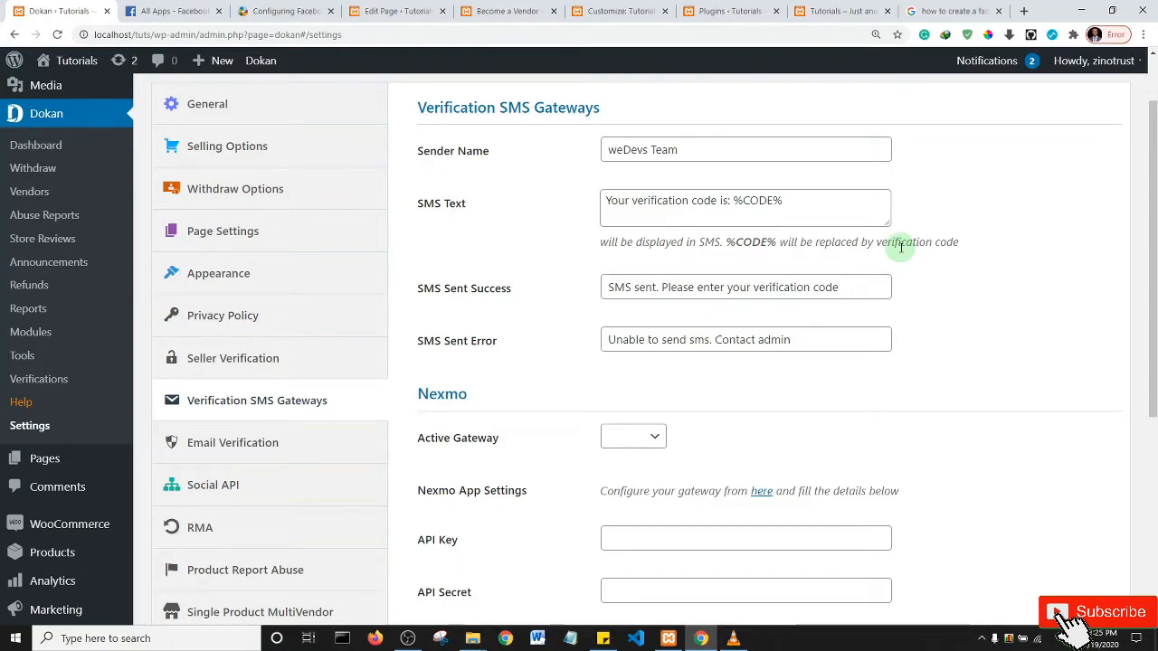
{"action": "left_click_drag", "start_coordinate": [1151, 300], "coordinate": [1152, 390]}
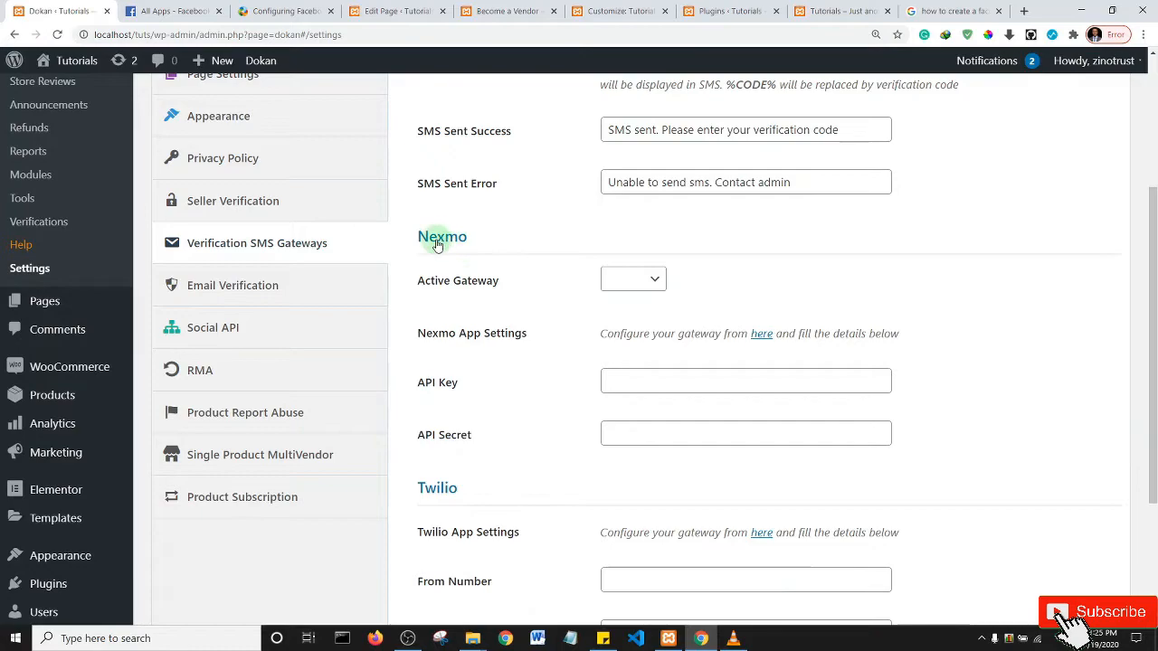
{"action": "left_click_drag", "start_coordinate": [1152, 321], "coordinate": [1154, 507]}
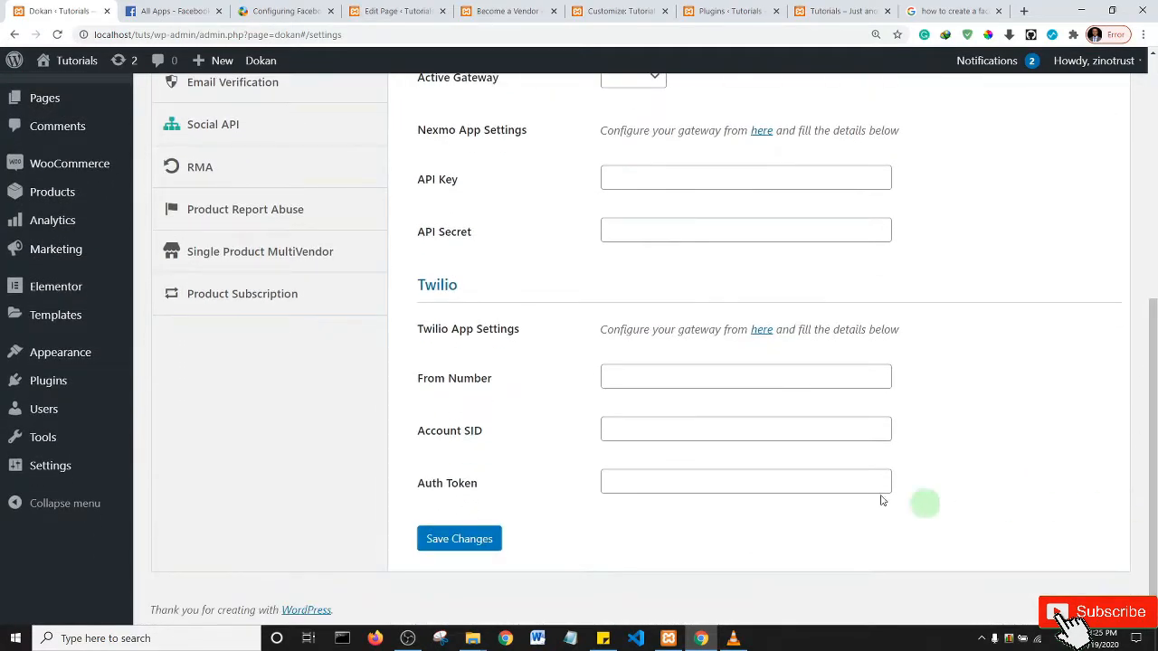
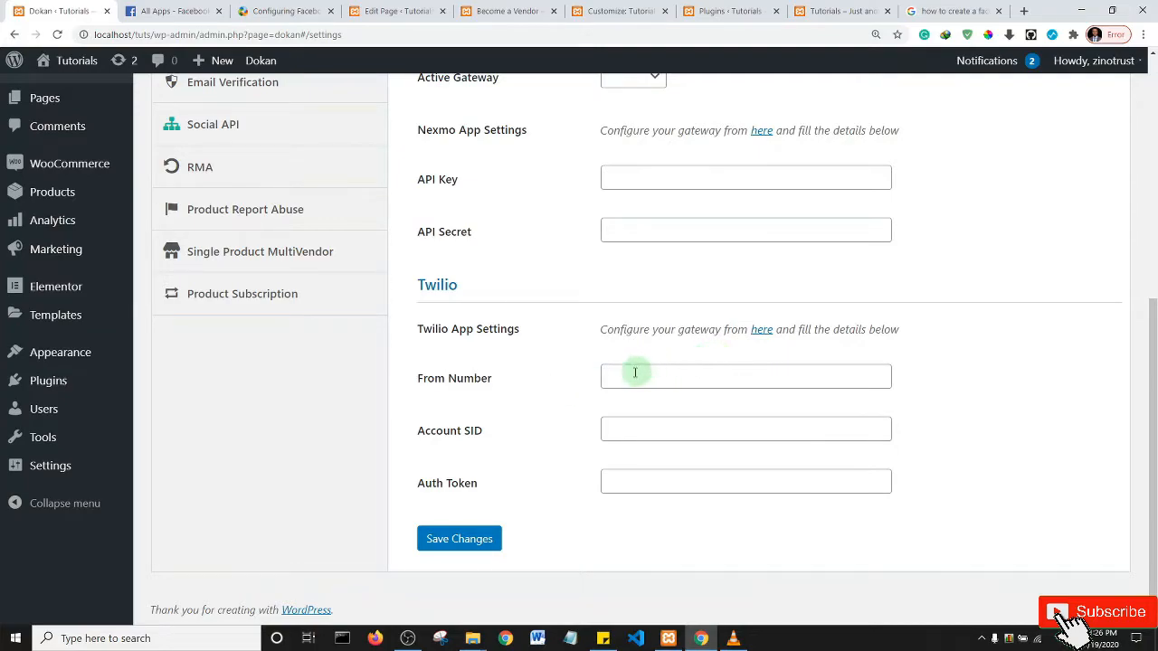
- Save the Email Verification settings with Enable Email Verification checked for new registrations
{"action": "scroll", "coordinate": [618, 371], "scroll_direction": "up", "scroll_amount": 6}
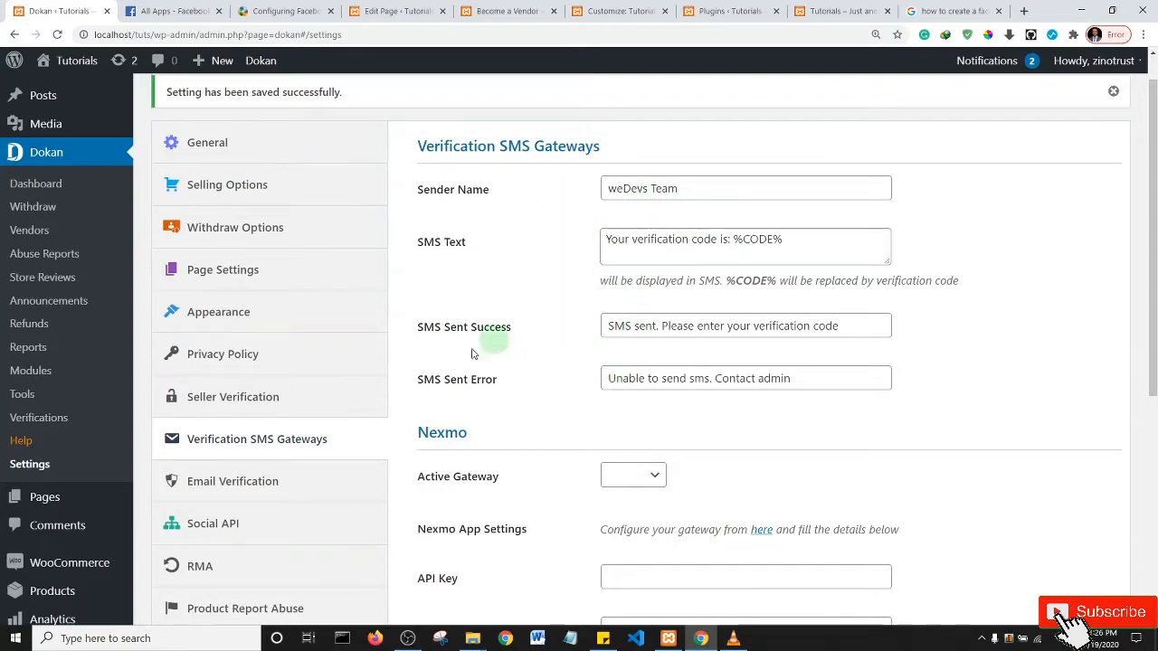
{"action": "scroll", "coordinate": [312, 432], "scroll_direction": "down", "scroll_amount": 2}
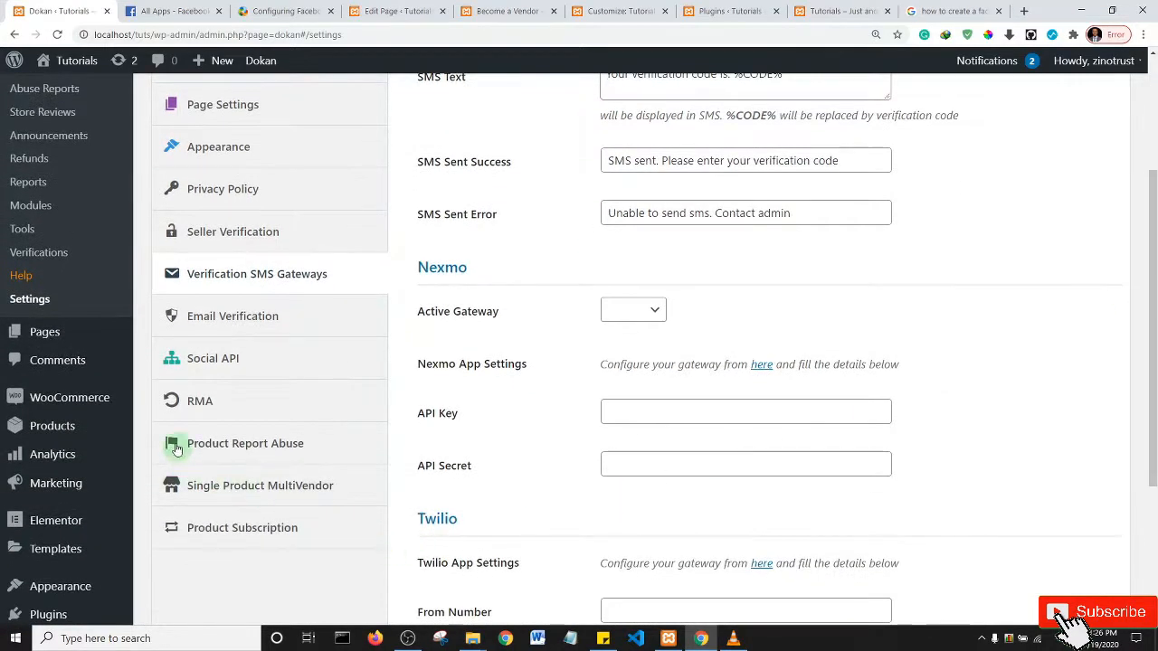
{"action": "left_click", "coordinate": [223, 331]}
{"action": "left_click_drag", "start_coordinate": [1155, 327], "coordinate": [1154, 203]}
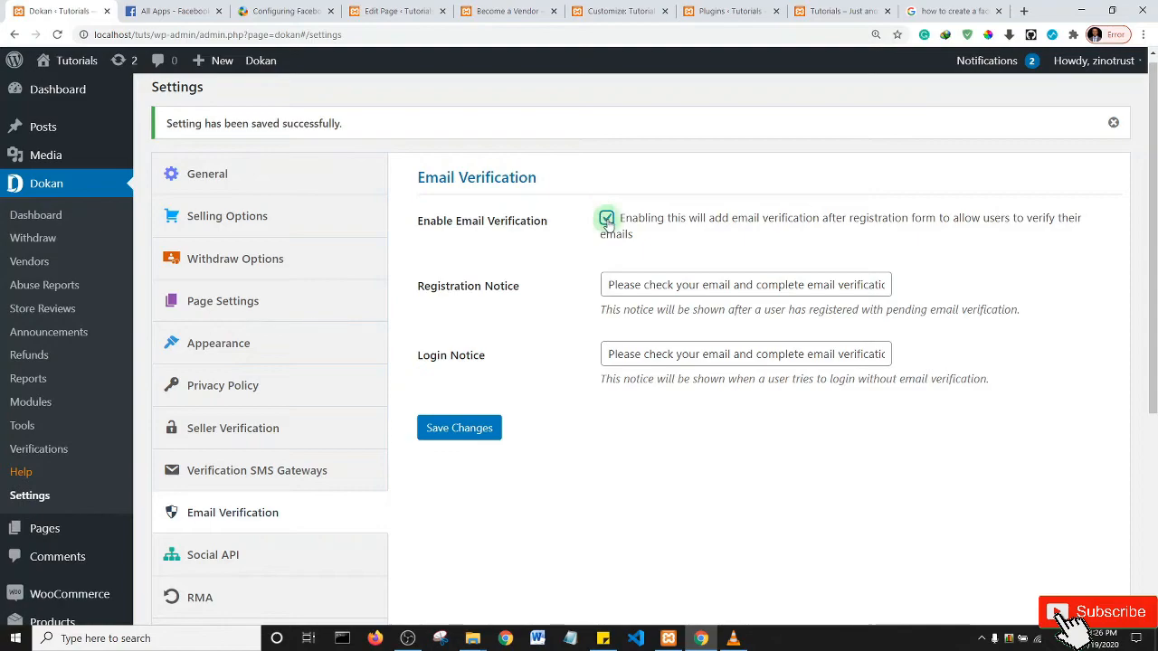
{"action": "left_click", "coordinate": [450, 430]}
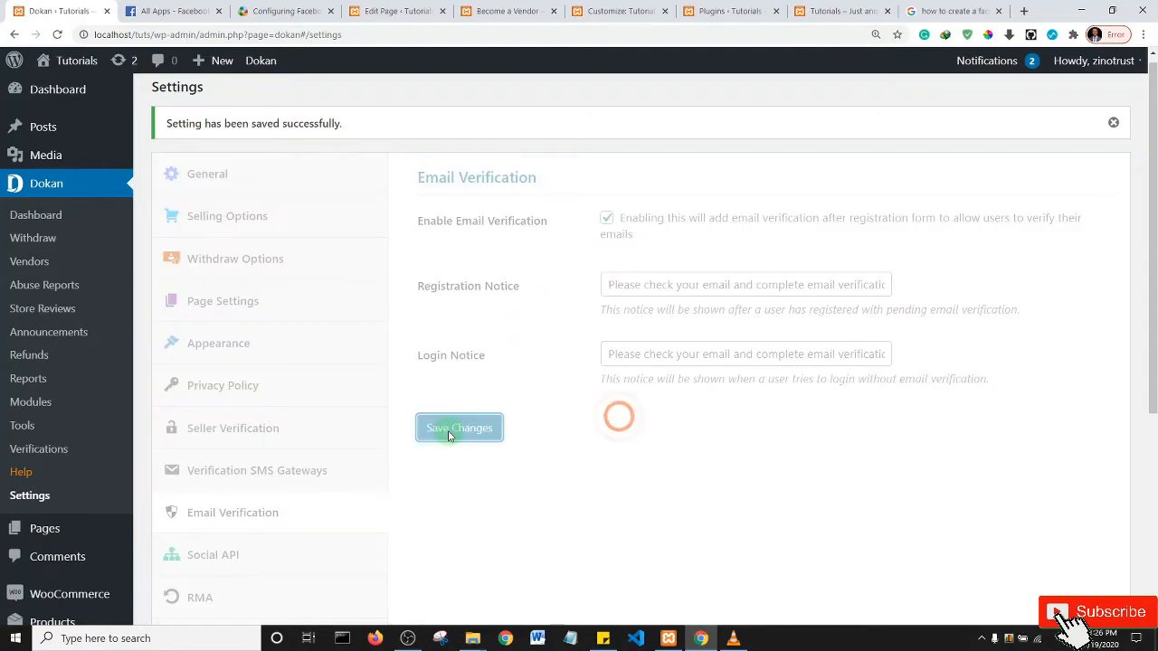
{"action": "left_click_drag", "start_coordinate": [1153, 152], "coordinate": [1153, 175]}
- Bring up the Social API settings, check the Facebook Create an App guide, and return to Dokan
{"action": "left_click", "coordinate": [268, 304]}
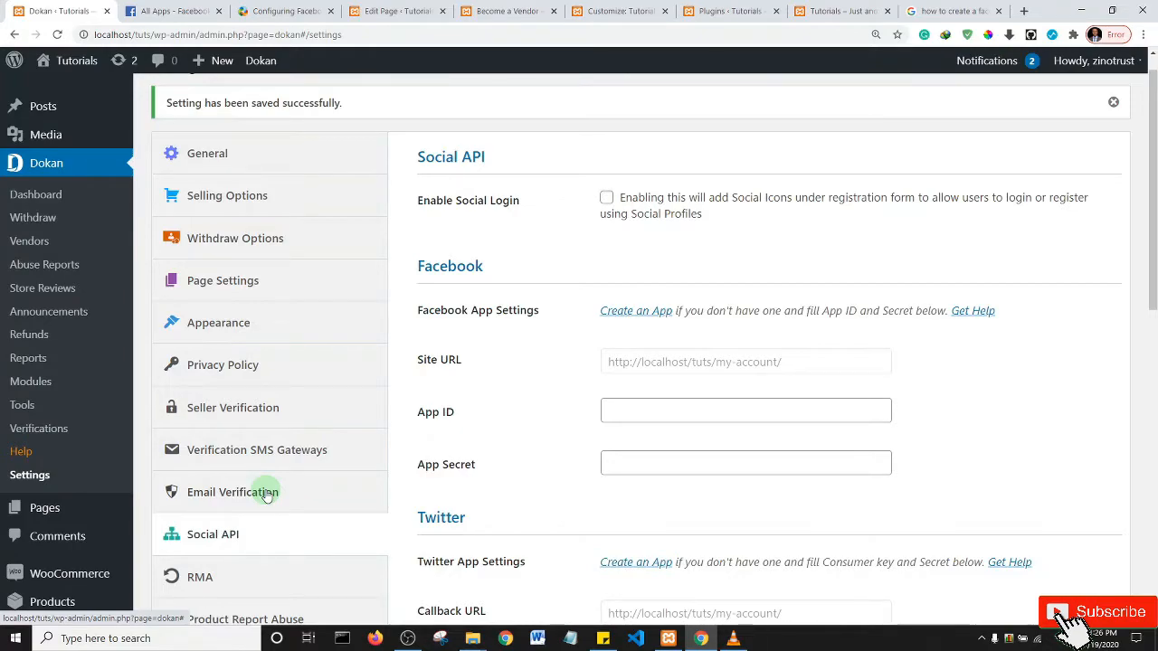
{"action": "left_click_drag", "start_coordinate": [1153, 181], "coordinate": [1155, 137]}
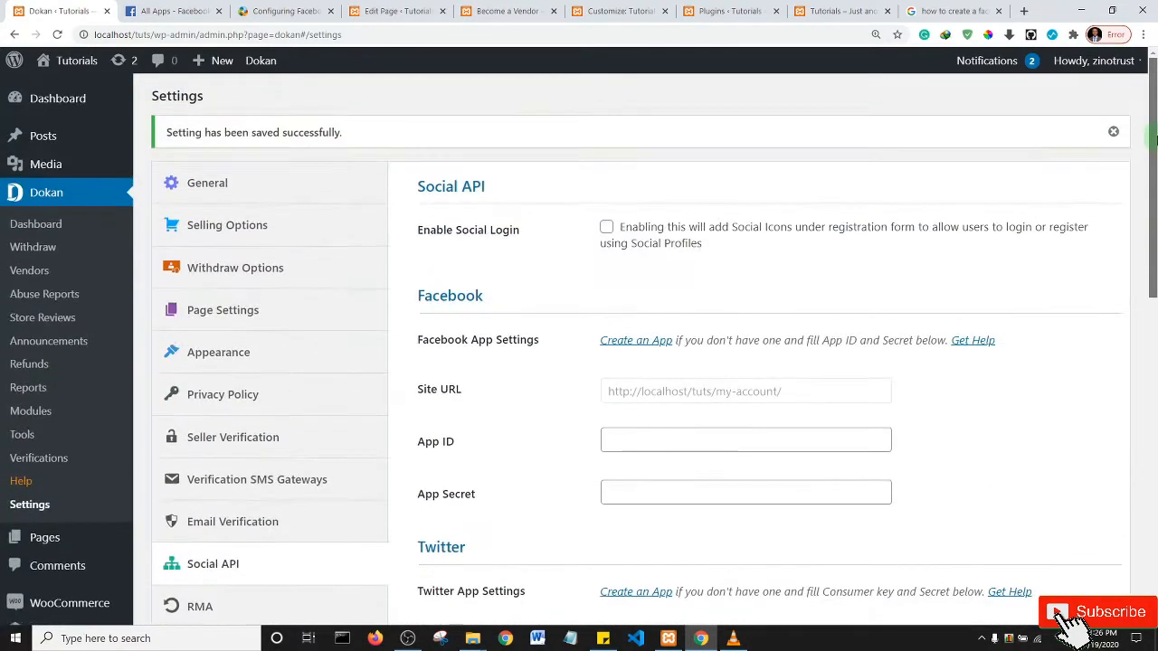
{"action": "left_click", "coordinate": [626, 349]}
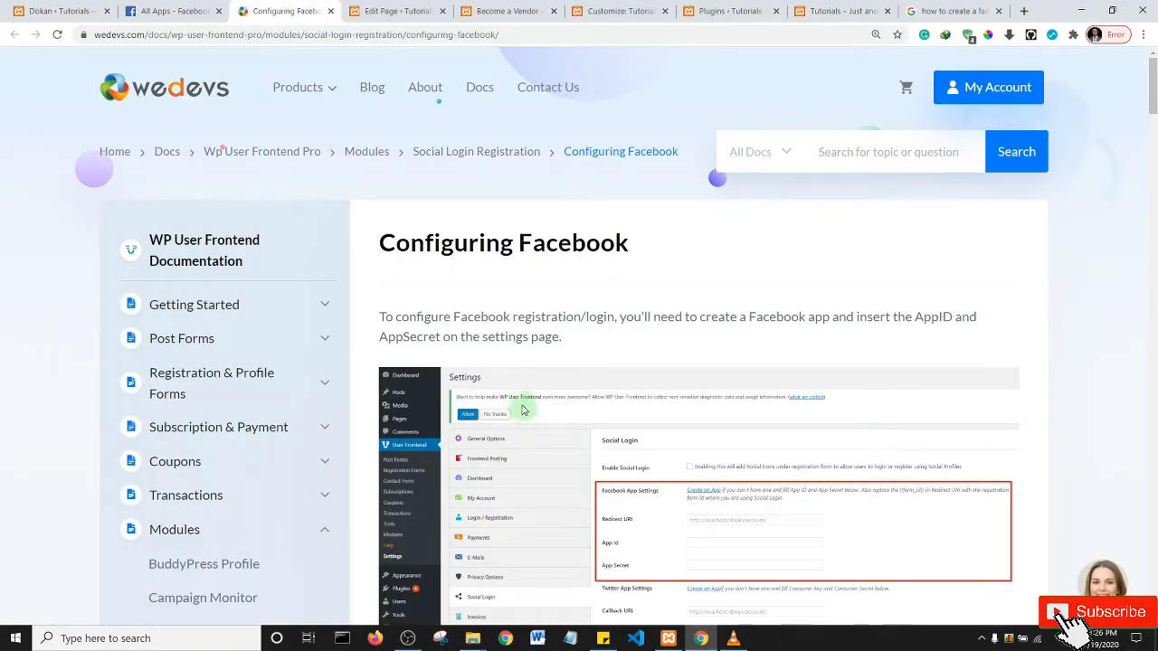
{"action": "left_click", "coordinate": [58, 11]}
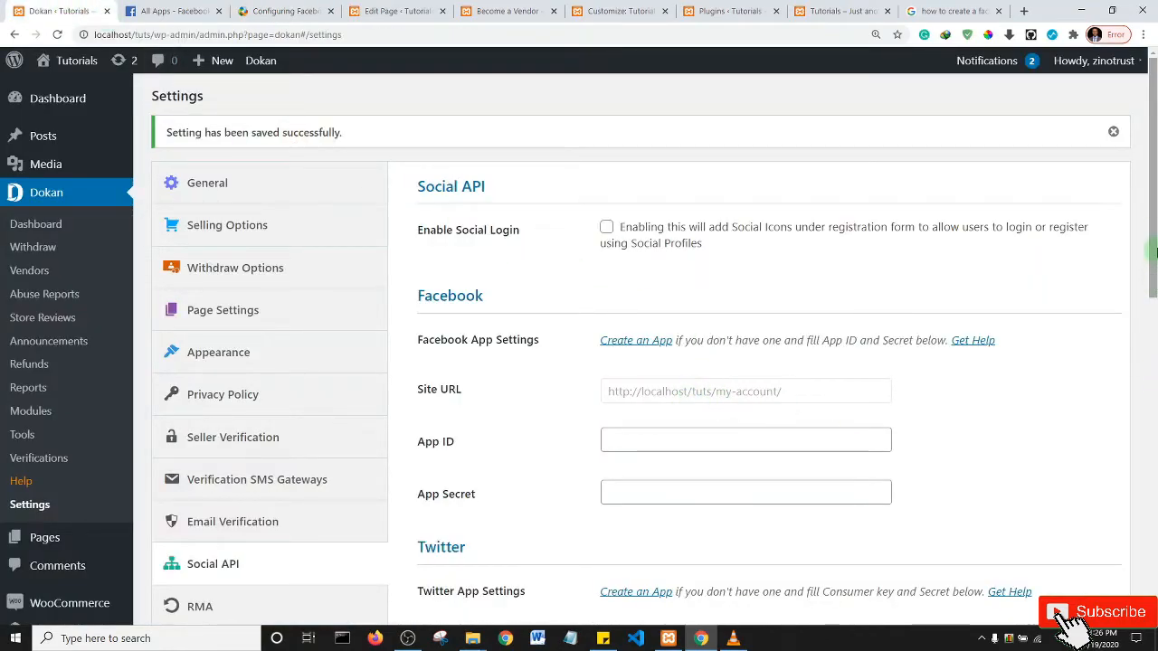
{"action": "left_click_drag", "start_coordinate": [1153, 242], "coordinate": [1155, 309]}
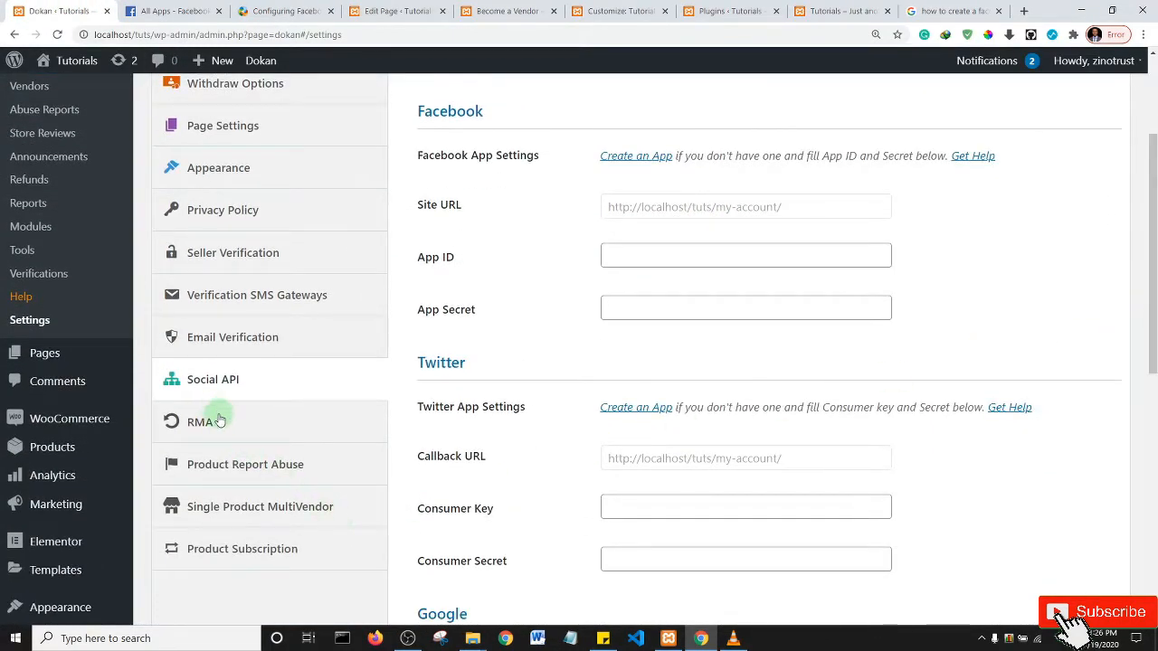
- In the RMA settings, set Order Status to Completed and Enable Refund Requests to Yes
{"action": "left_click", "coordinate": [219, 422]}
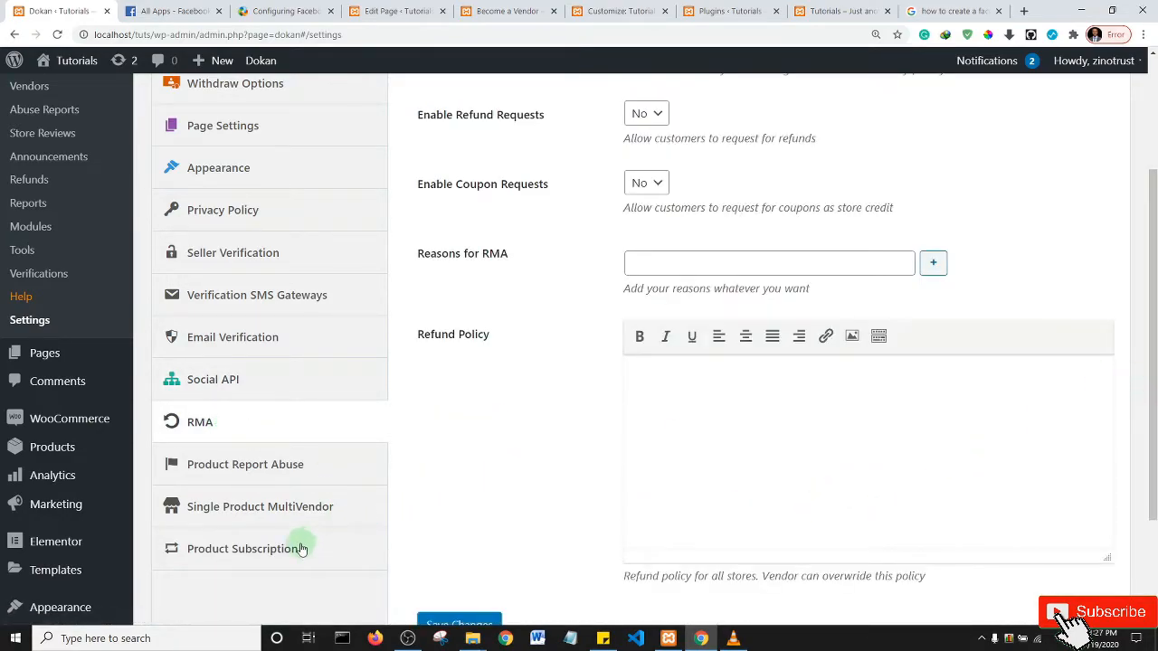
{"action": "left_click_drag", "start_coordinate": [1154, 305], "coordinate": [1154, 257]}
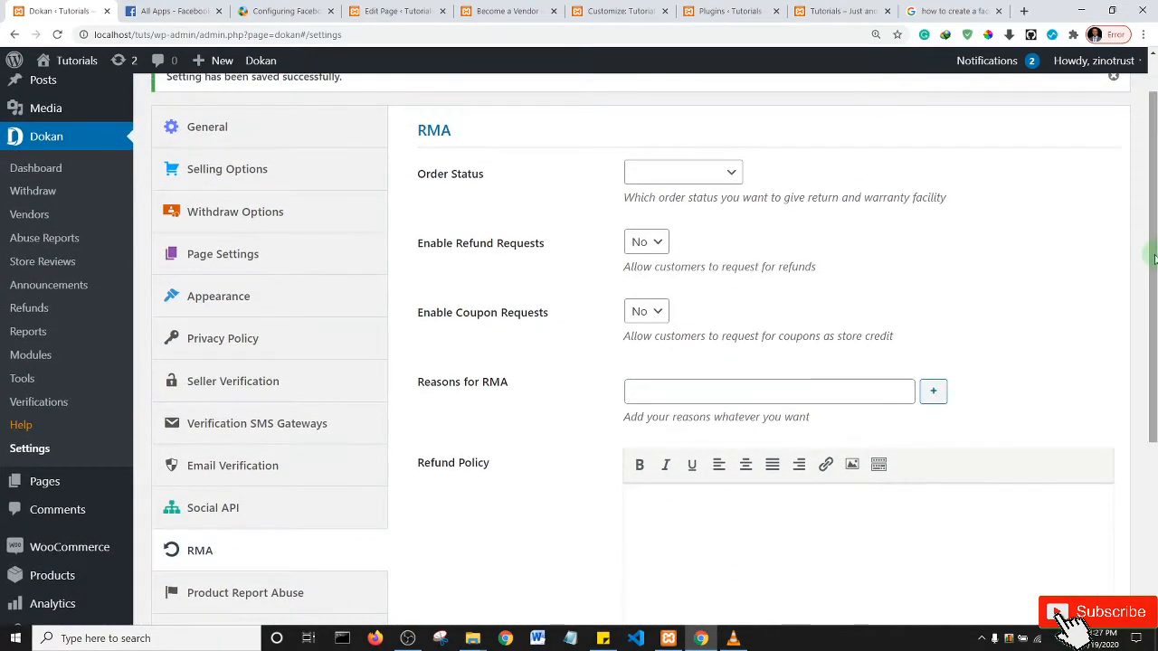
{"action": "left_click", "coordinate": [723, 171]}
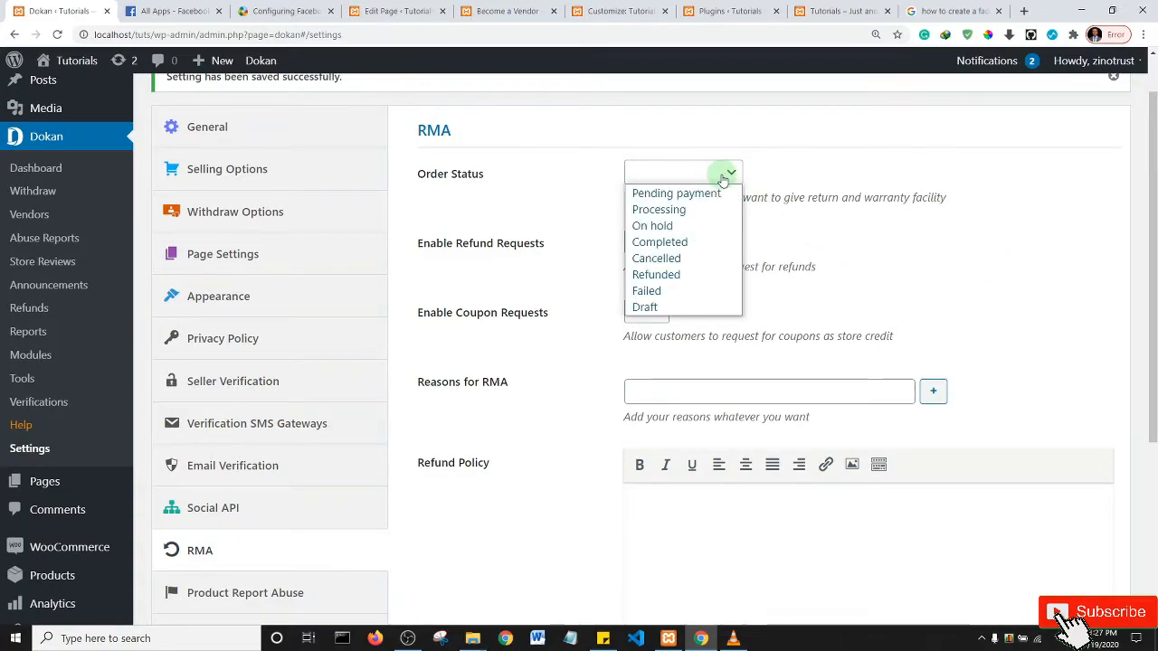
{"action": "left_click", "coordinate": [812, 178]}
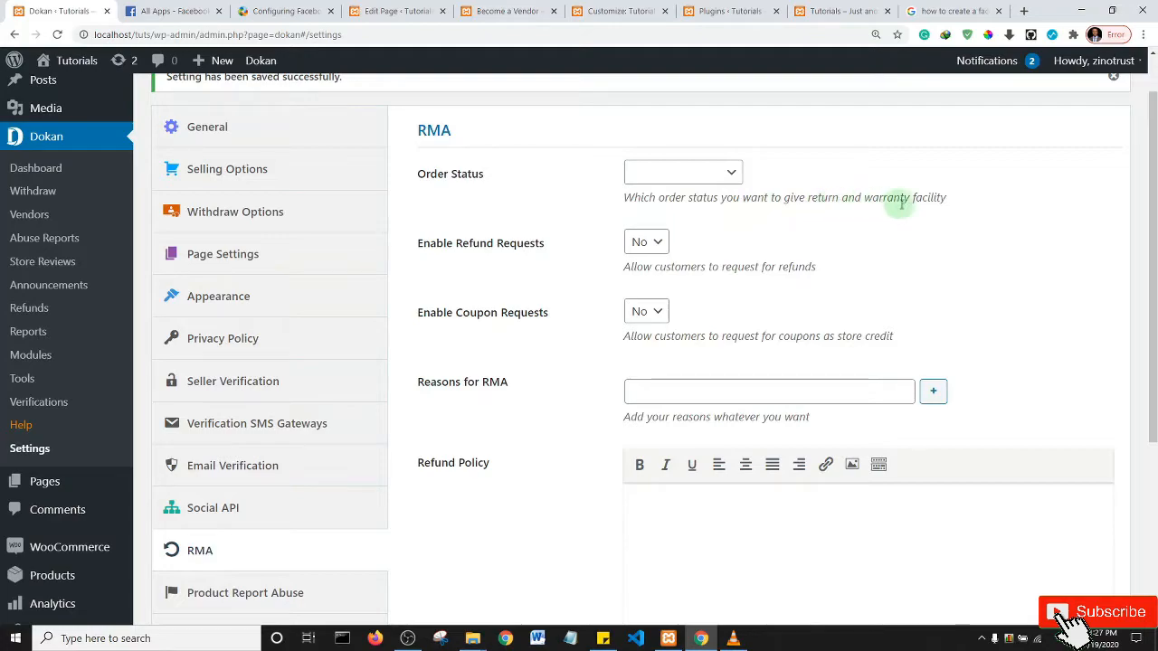
{"action": "left_click", "coordinate": [730, 173]}
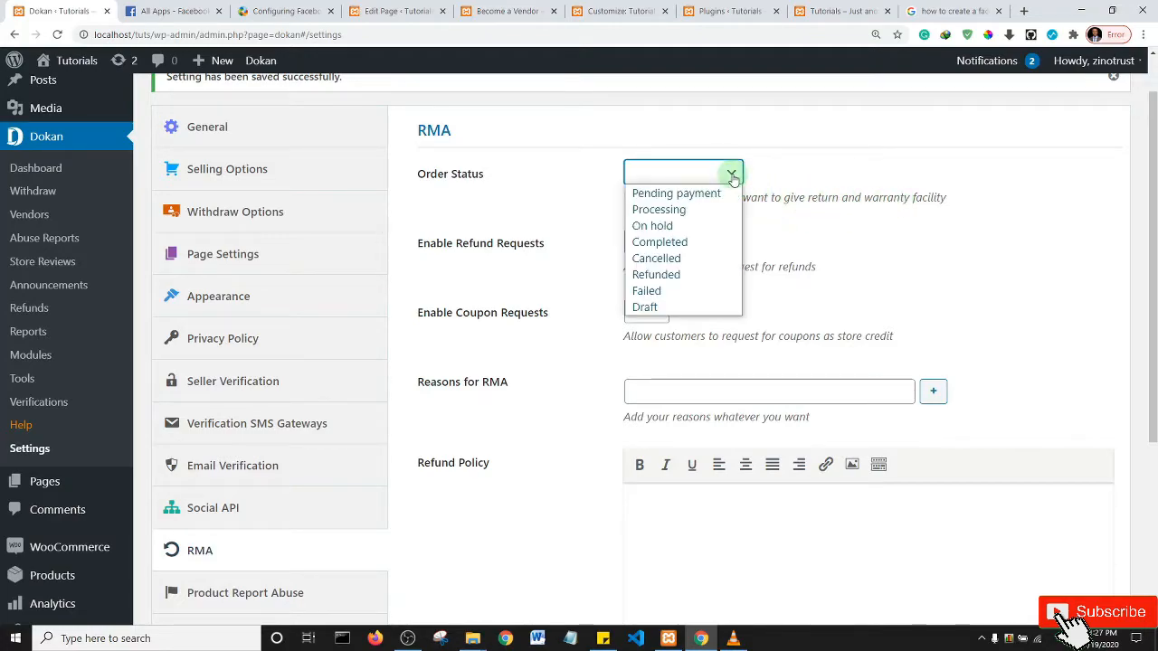
{"action": "left_click", "coordinate": [689, 242]}
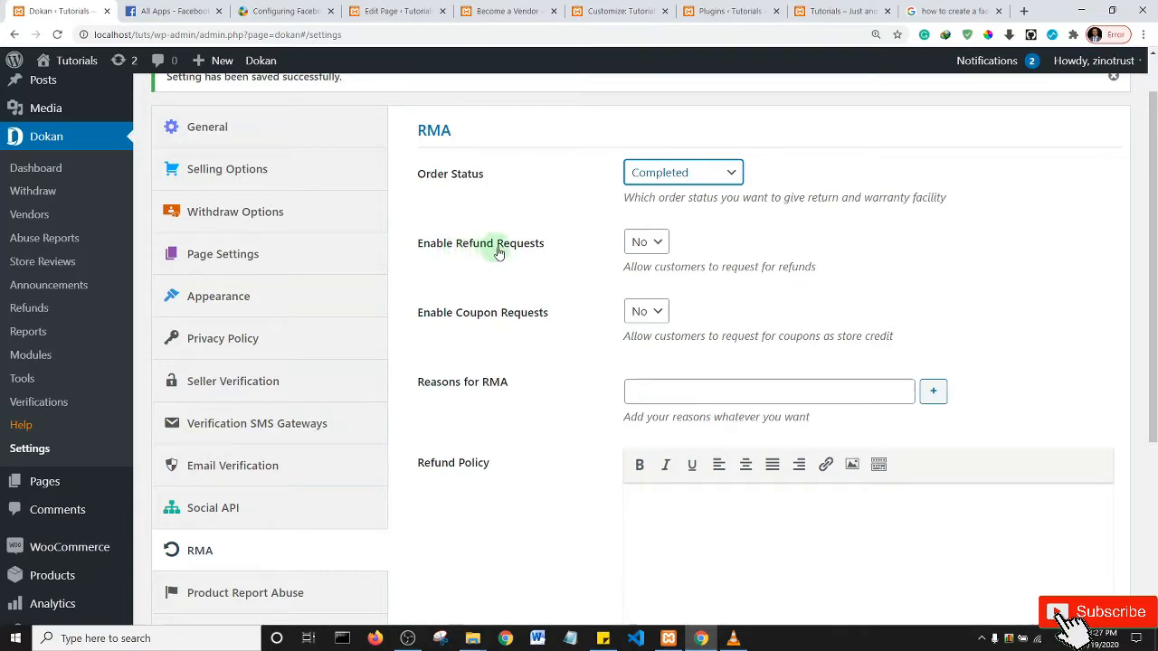
{"action": "left_click", "coordinate": [647, 243]}
{"action": "left_click", "coordinate": [641, 263]}
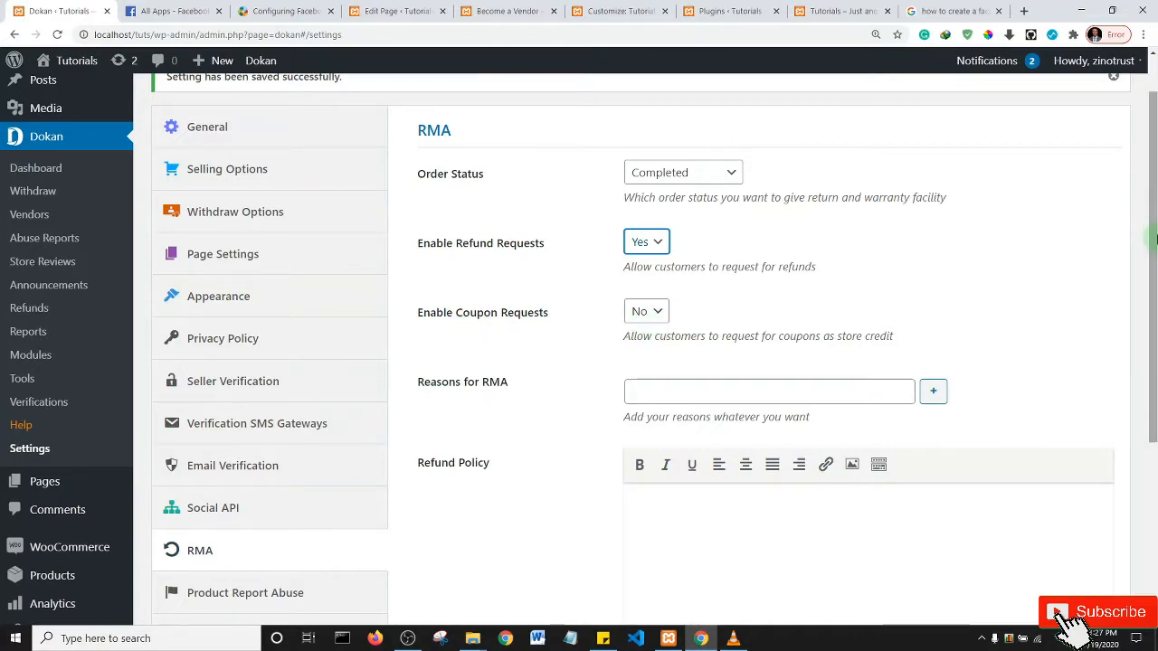
{"action": "scroll", "coordinate": [615, 308], "scroll_direction": "down", "scroll_amount": 3}
{"action": "left_click", "coordinate": [868, 242]}
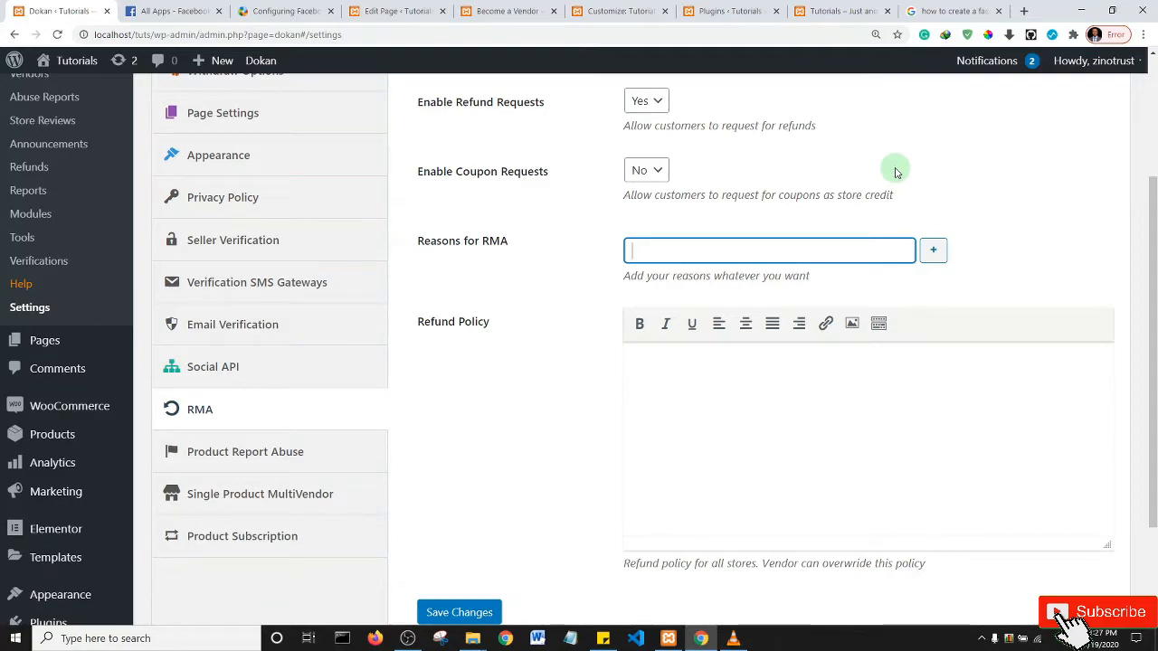
- Add the RMA reasons 'Product was bad.' and 'Product was not as described.'
{"action": "type", "text": "Product was bad."}
{"action": "left_click", "coordinate": [932, 248]}
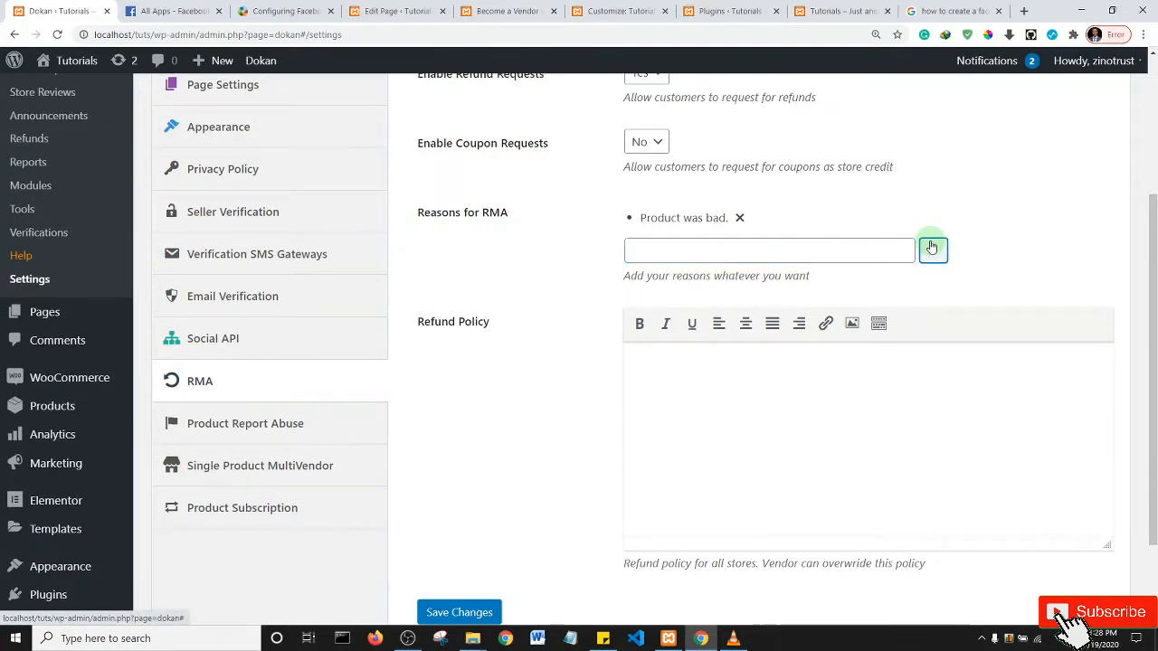
{"action": "left_click", "coordinate": [719, 243]}
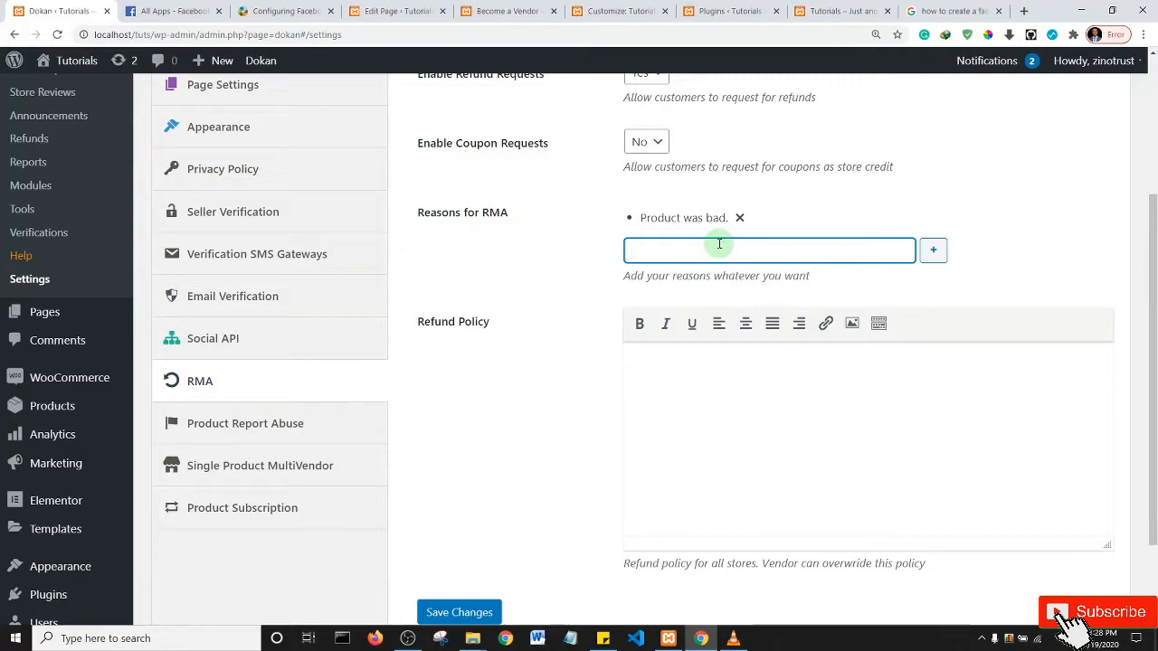
{"action": "type", "text": "Product was not as described."}
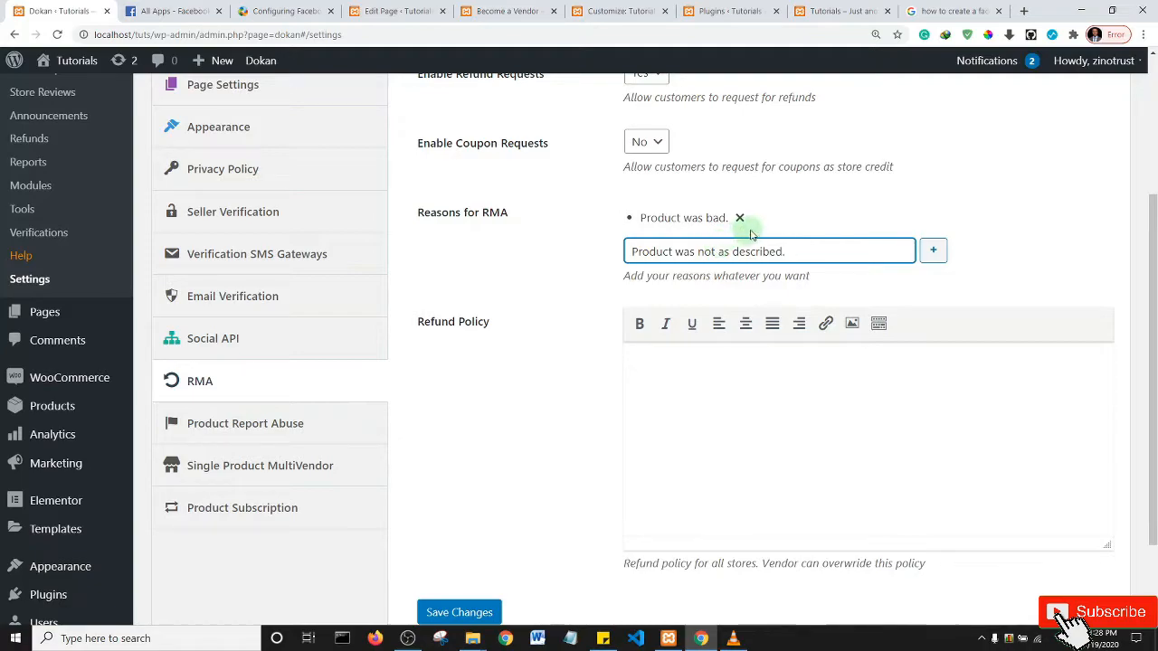
{"action": "left_click", "coordinate": [936, 256]}
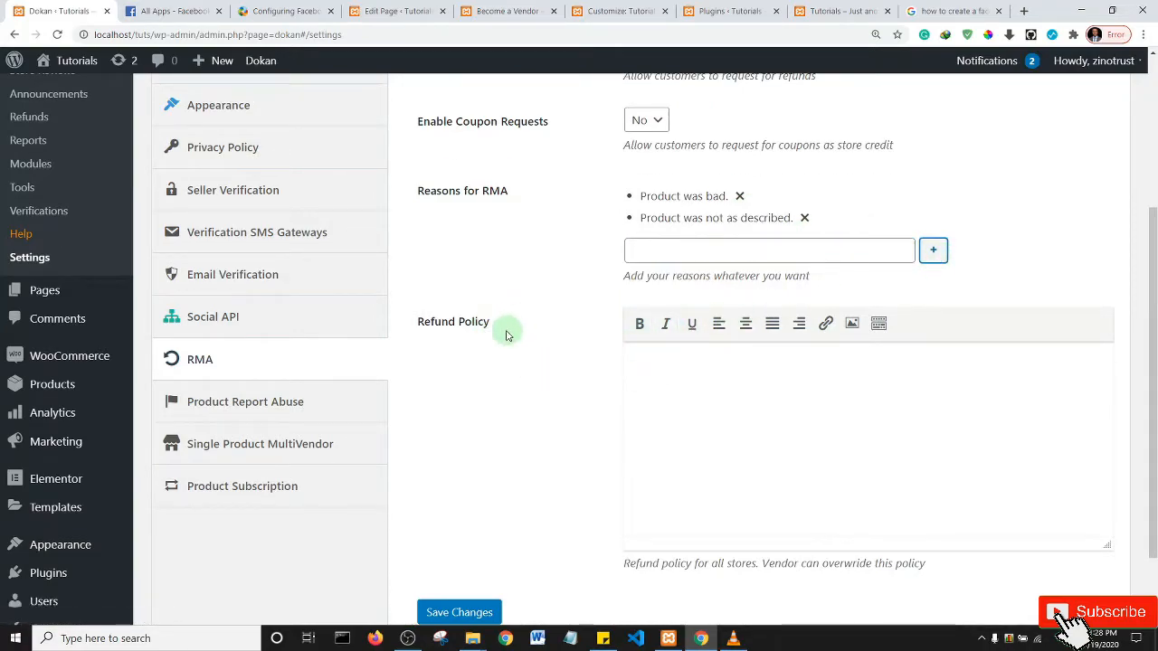
- Enter the refund policy 'We offer a 14day refund. No questions asked.' and save the RMA settings
{"action": "left_click", "coordinate": [663, 361]}
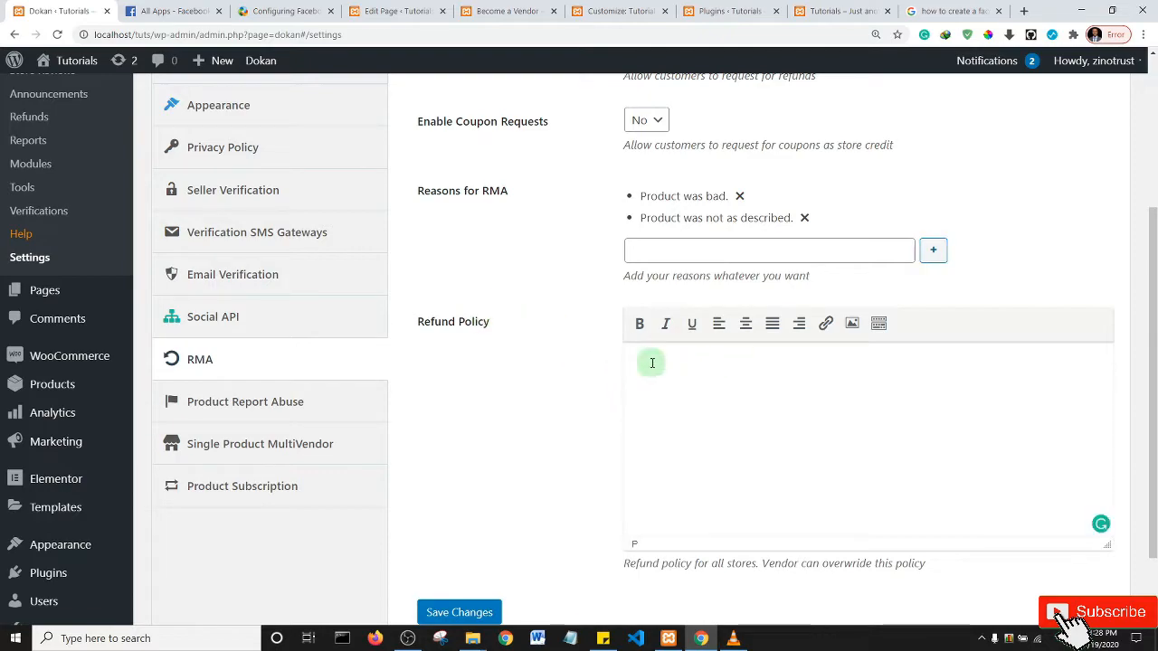
{"action": "scroll", "coordinate": [633, 292], "scroll_direction": "down", "scroll_amount": 1}
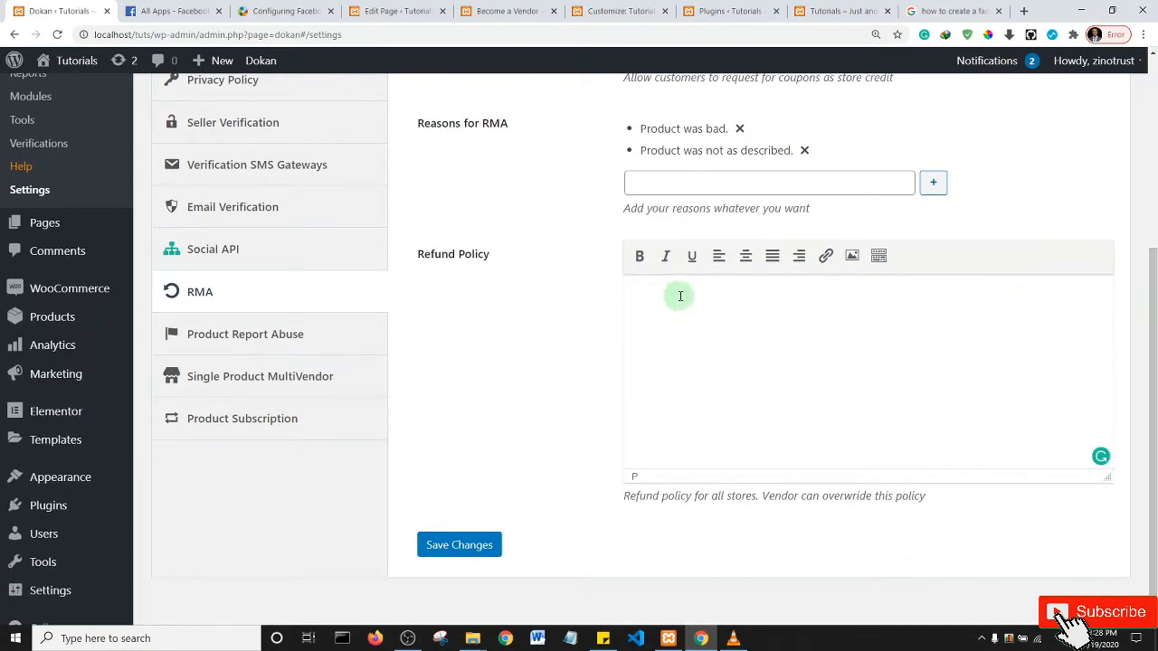
{"action": "type", "text": "We offer a 14day re"}
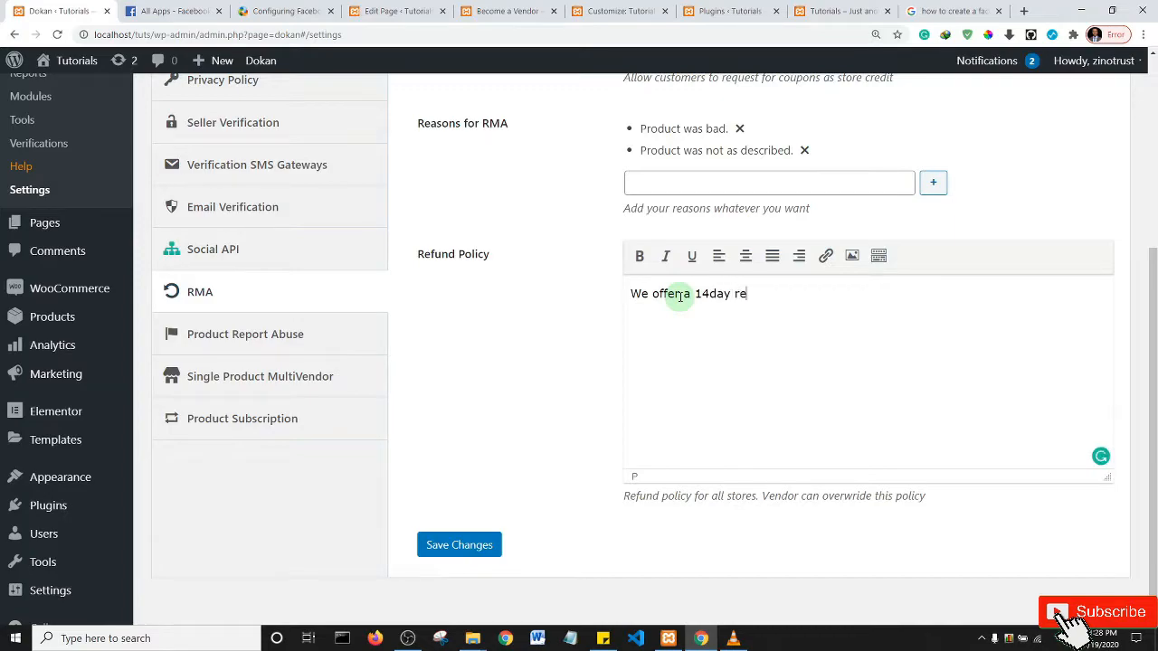
{"action": "type", "text": "fund. No questions"}
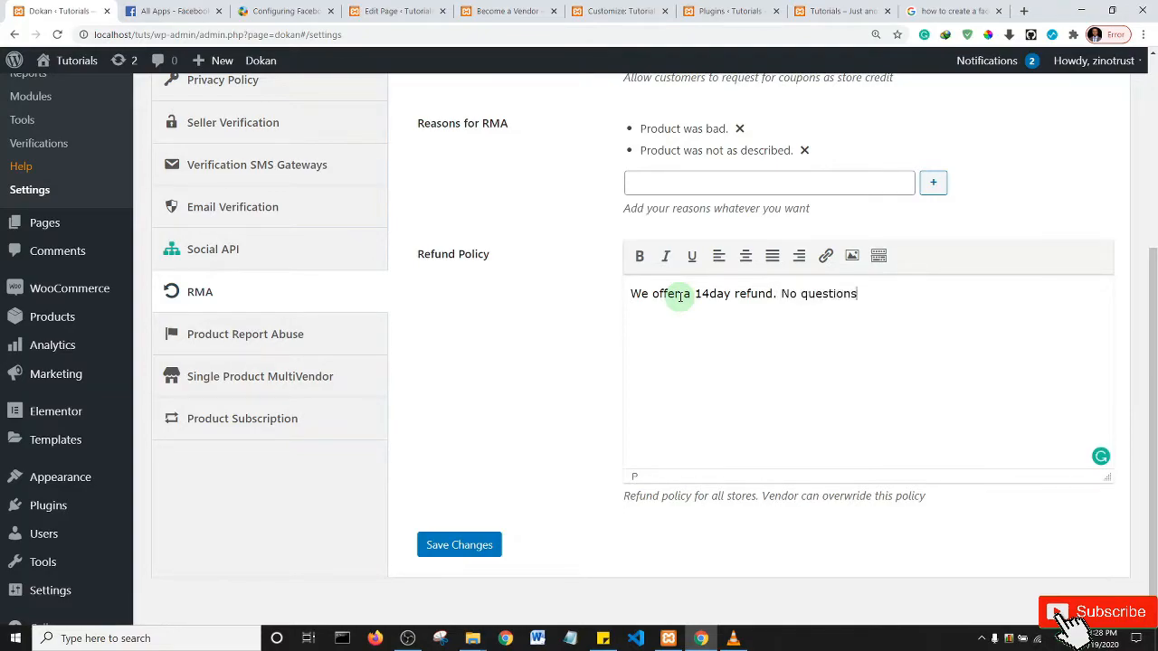
{"action": "type", "text": " asked."}
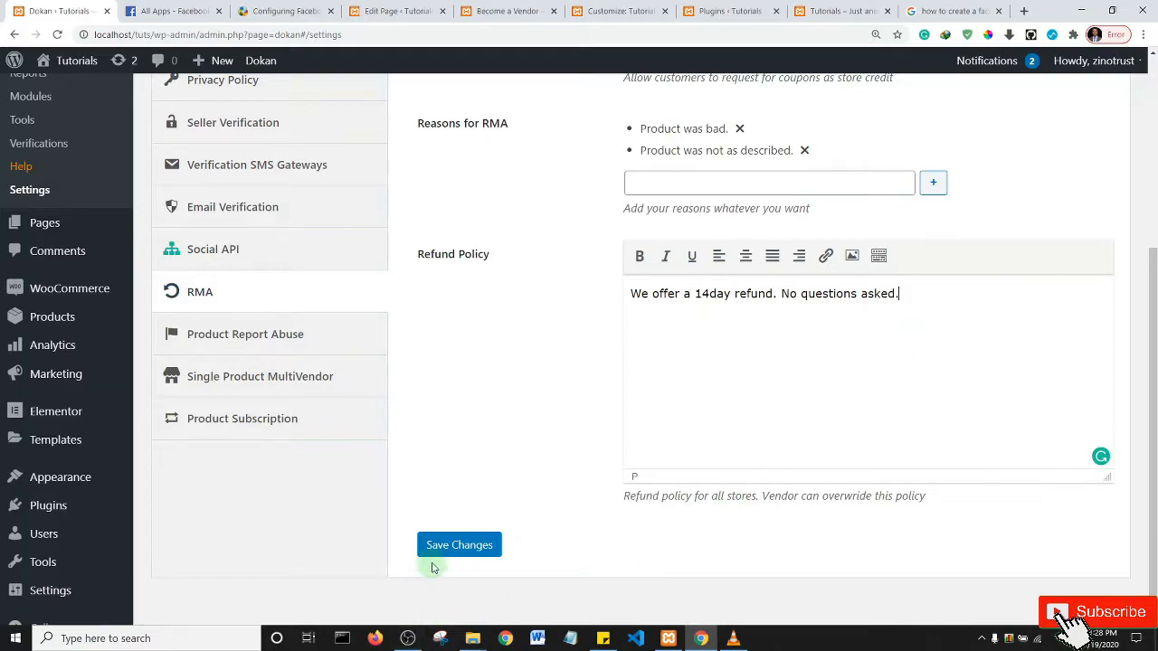
{"action": "left_click", "coordinate": [454, 545]}
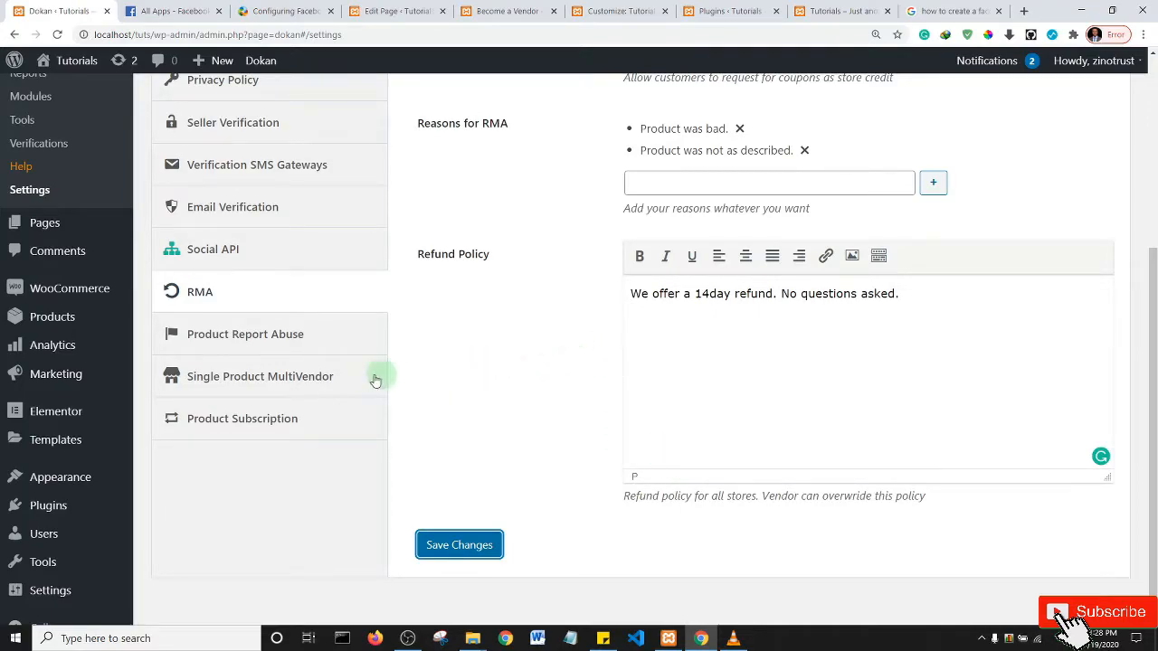
- In Product Report Abuse, allow only logged-in users to report abuse
{"action": "left_click", "coordinate": [262, 337]}
{"action": "left_click_drag", "start_coordinate": [1154, 318], "coordinate": [1155, 178]}
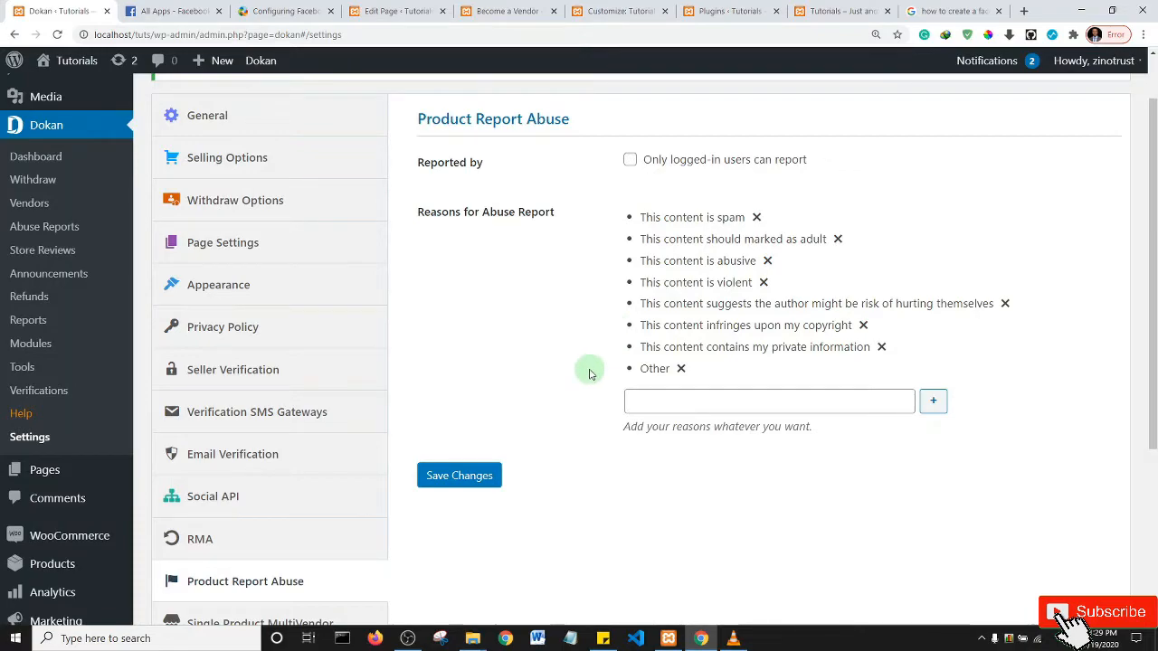
{"action": "left_click", "coordinate": [631, 163]}
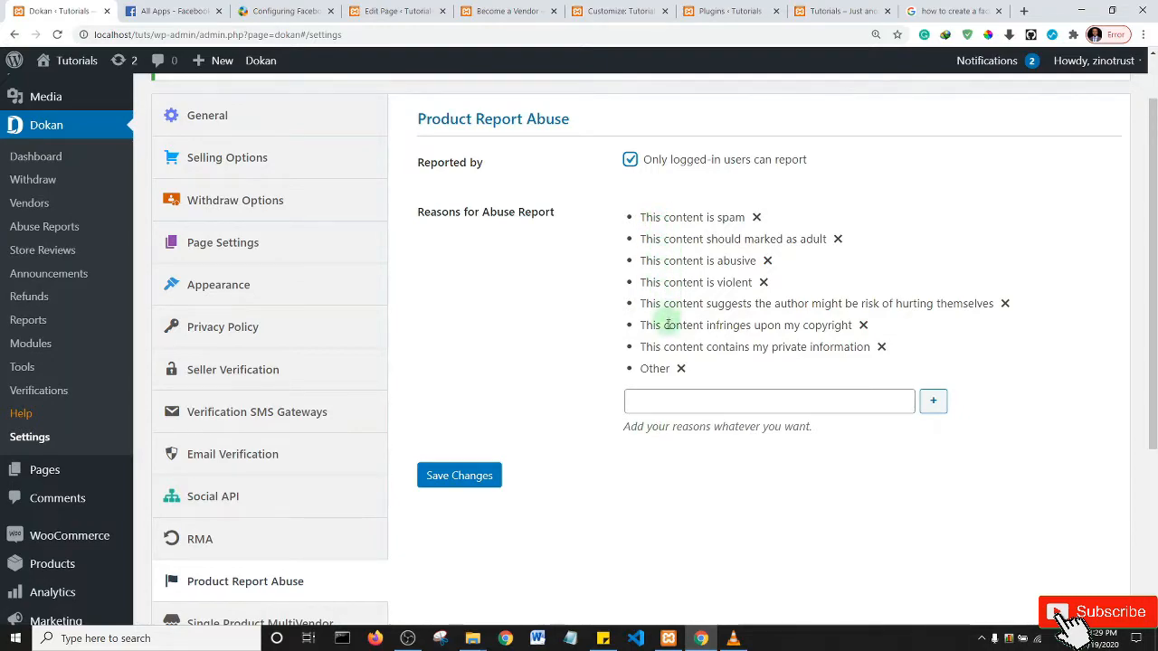
- Add 'The content is bad' as an abuse report reason and save the settings
{"action": "left_click", "coordinate": [667, 403]}
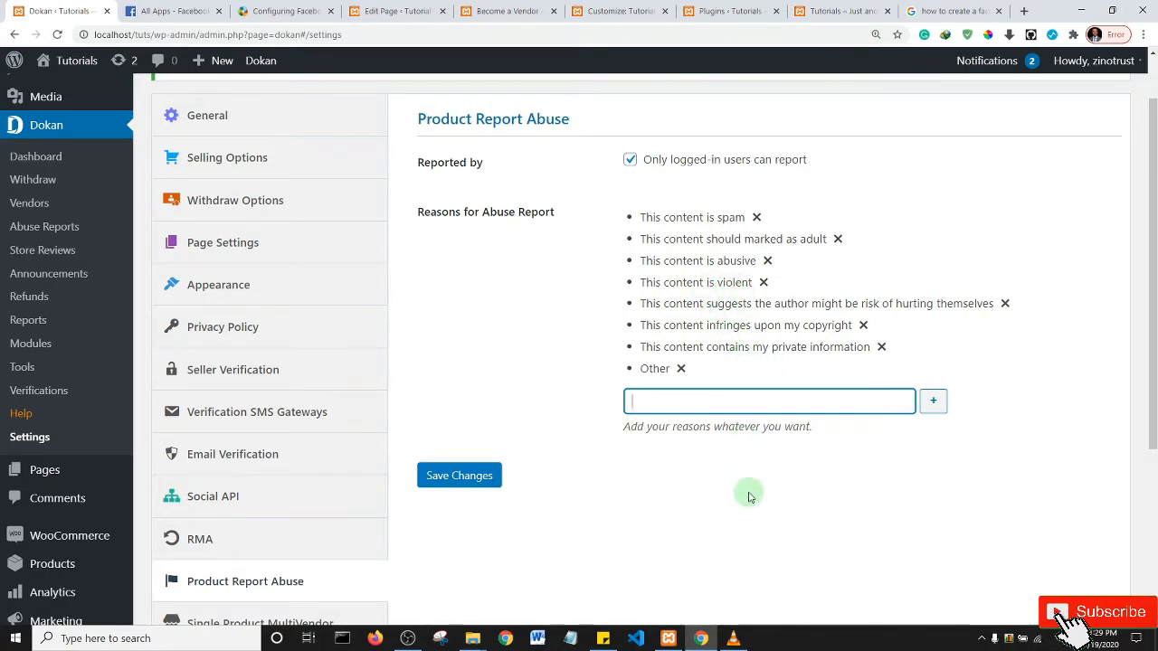
{"action": "type", "text": "he conte"}
{"action": "type", "text": "nt "}
{"action": "type", "text": "was"}
{"action": "key", "text": "BackSpace"}
{"action": "key", "text": "BackSpace"}
{"action": "key", "text": "BackSpace"}
{"action": "type", "text": "is vadd"}
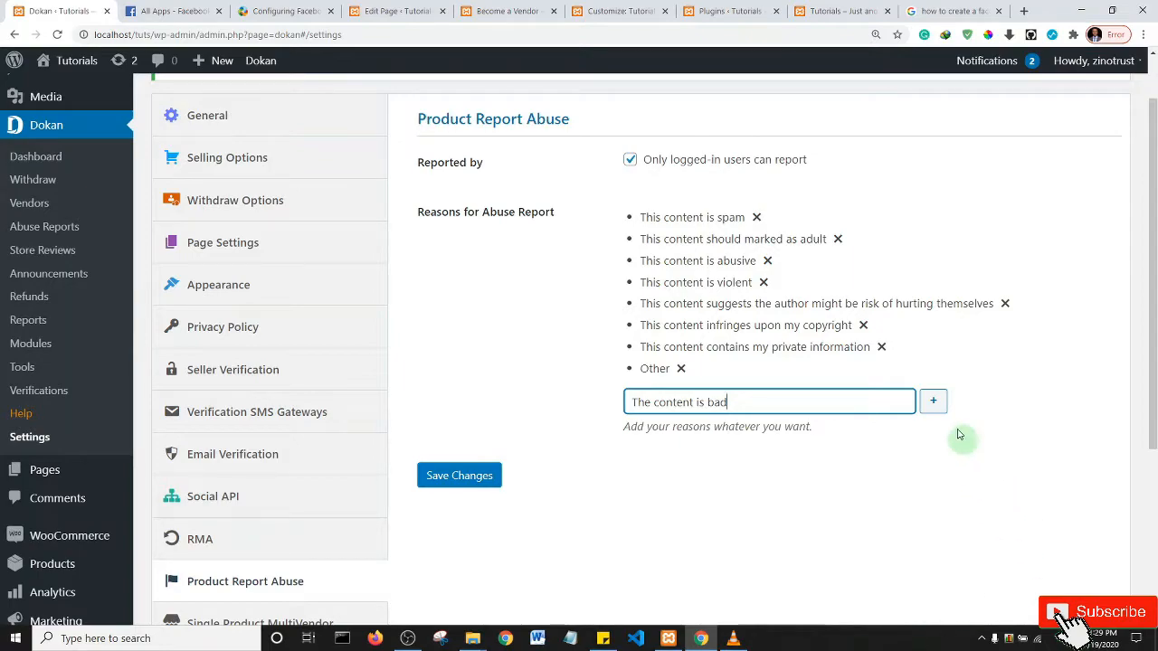
{"action": "left_click", "coordinate": [934, 404]}
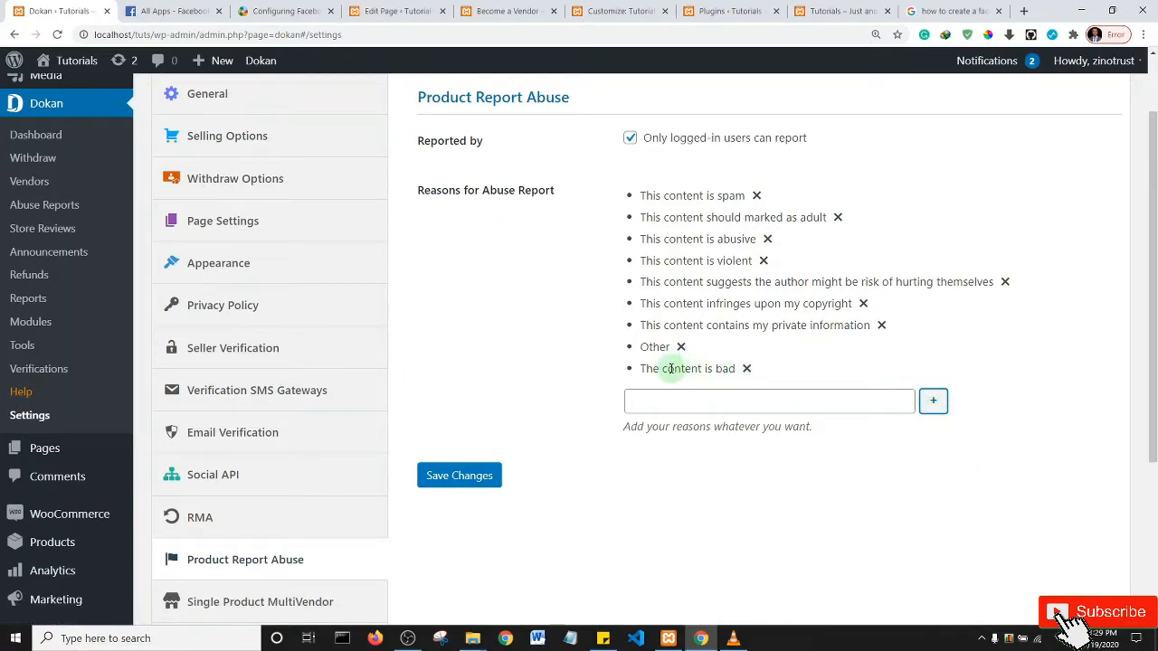
{"action": "left_click", "coordinate": [460, 475]}
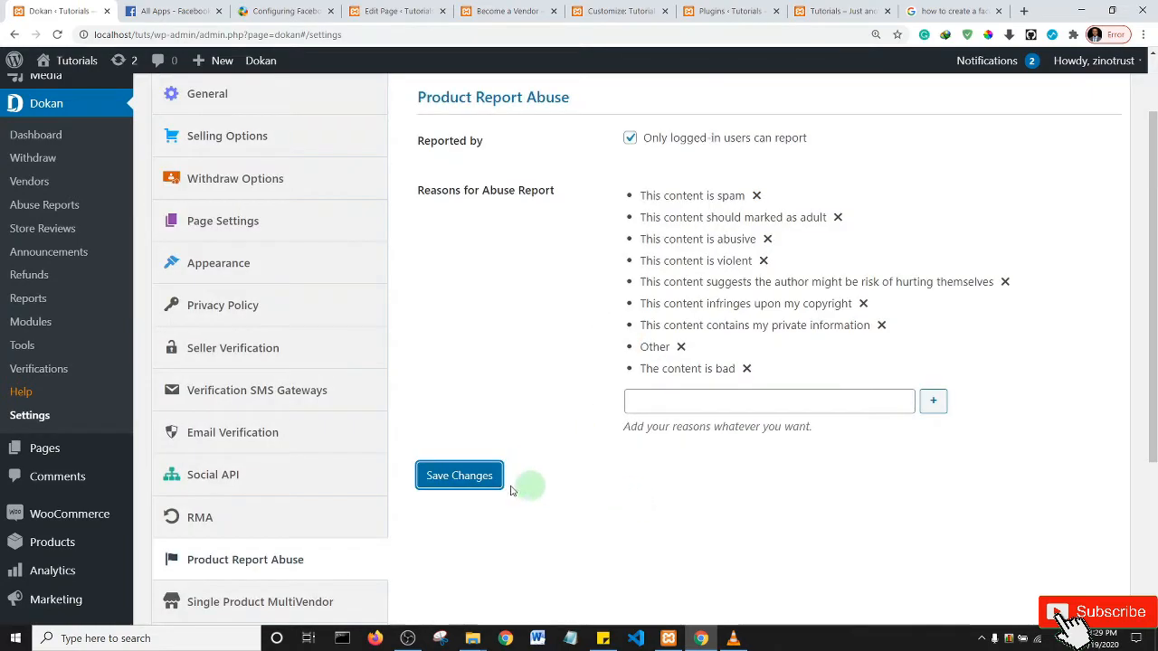
{"action": "scroll", "coordinate": [396, 361], "scroll_direction": "down", "scroll_amount": 1}
{"action": "scroll", "coordinate": [397, 363], "scroll_direction": "down", "scroll_amount": 2}
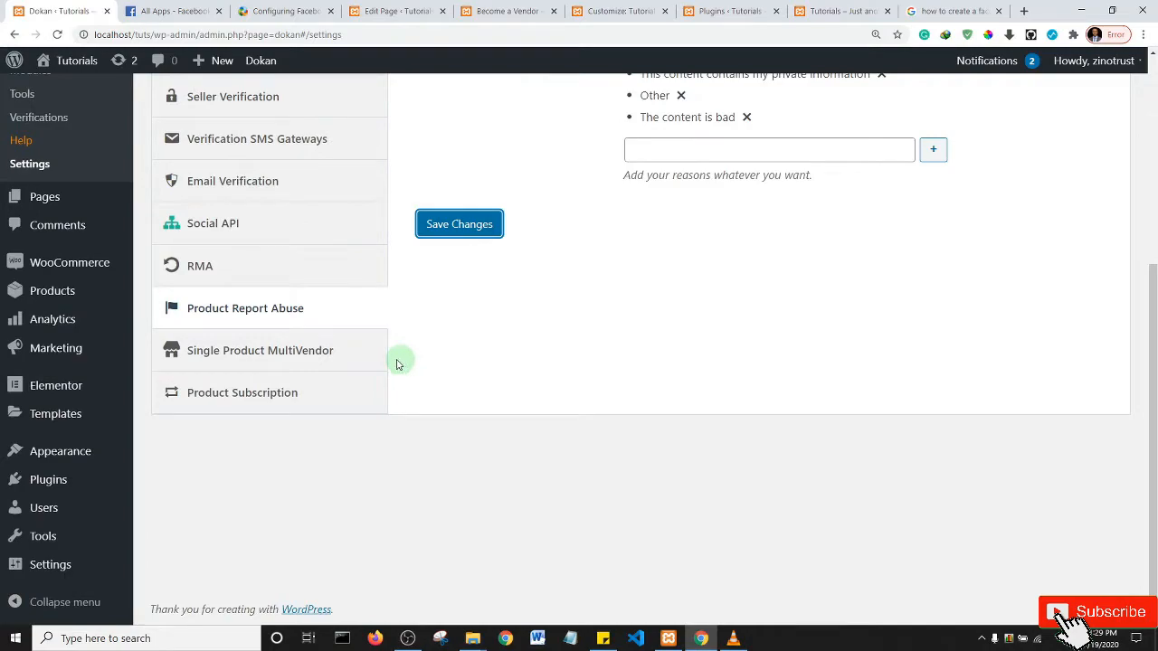
- Review the Single Product MultiVendor options: multivendor unchecked, Sell Item button text 'Sell This Item'
{"action": "left_click", "coordinate": [261, 353]}
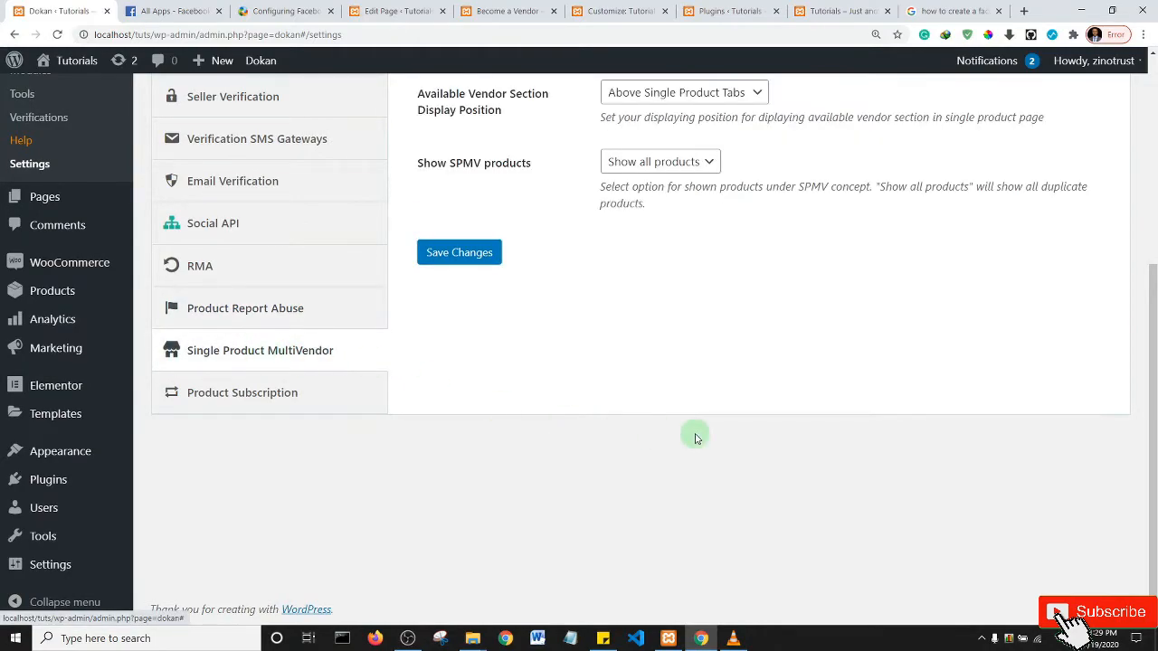
{"action": "scroll", "coordinate": [702, 421], "scroll_direction": "up", "scroll_amount": 3}
{"action": "scroll", "coordinate": [1155, 244], "scroll_direction": "down", "scroll_amount": 1}
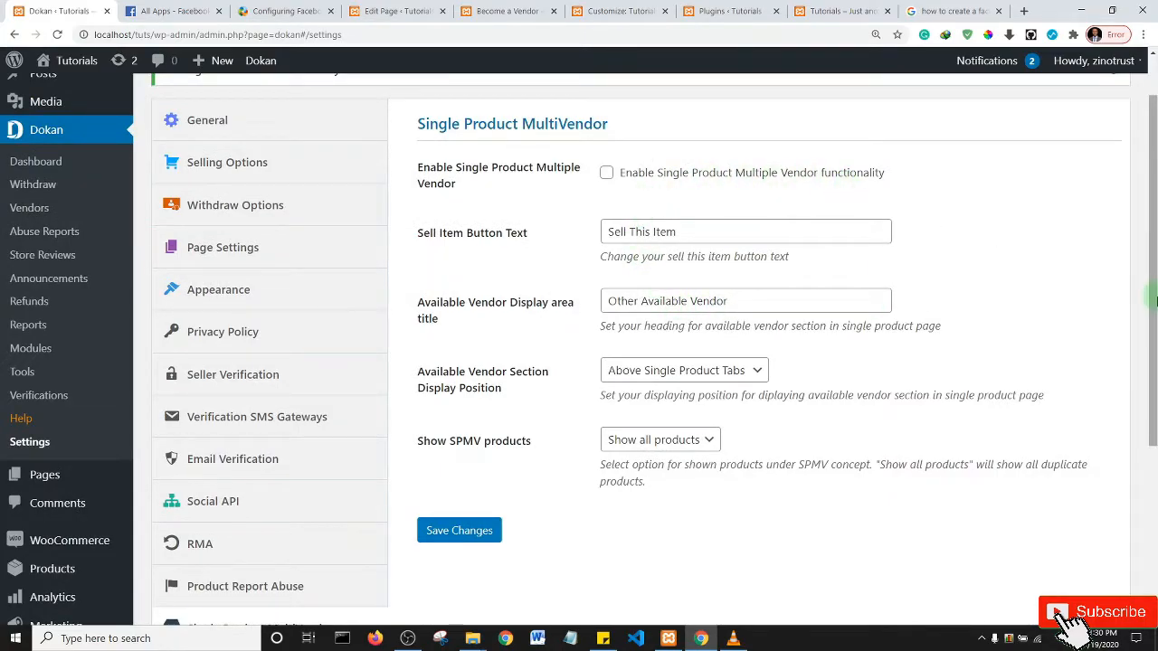
{"action": "scroll", "coordinate": [1155, 299], "scroll_direction": "down", "scroll_amount": 2}
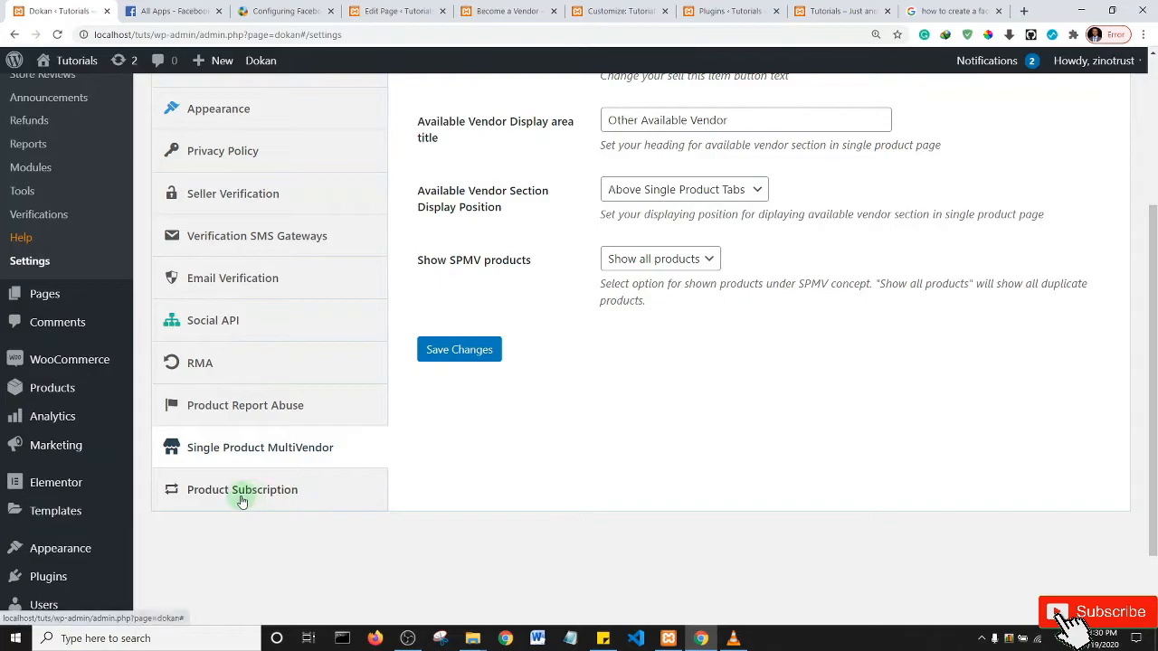
{"action": "left_click", "coordinate": [241, 489]}
- Review the Product Subscription settings, then select the site address in the address bar to copy it
{"action": "scroll", "coordinate": [1153, 336], "scroll_direction": "up", "scroll_amount": 1}
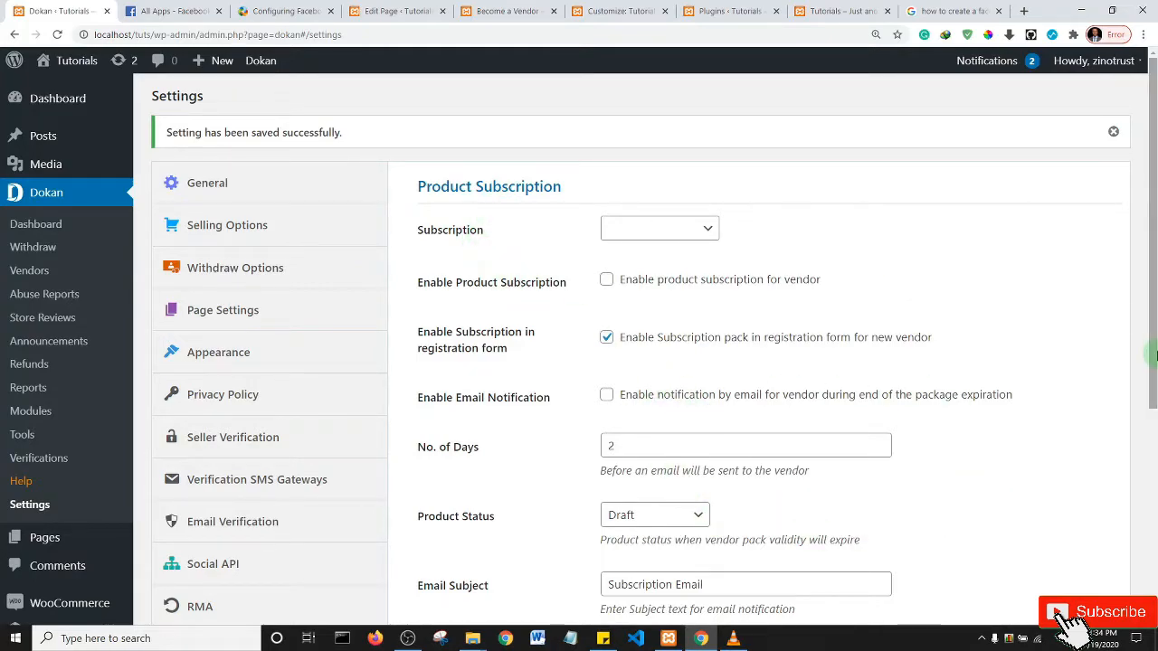
{"action": "scroll", "coordinate": [615, 409], "scroll_direction": "down", "scroll_amount": 1}
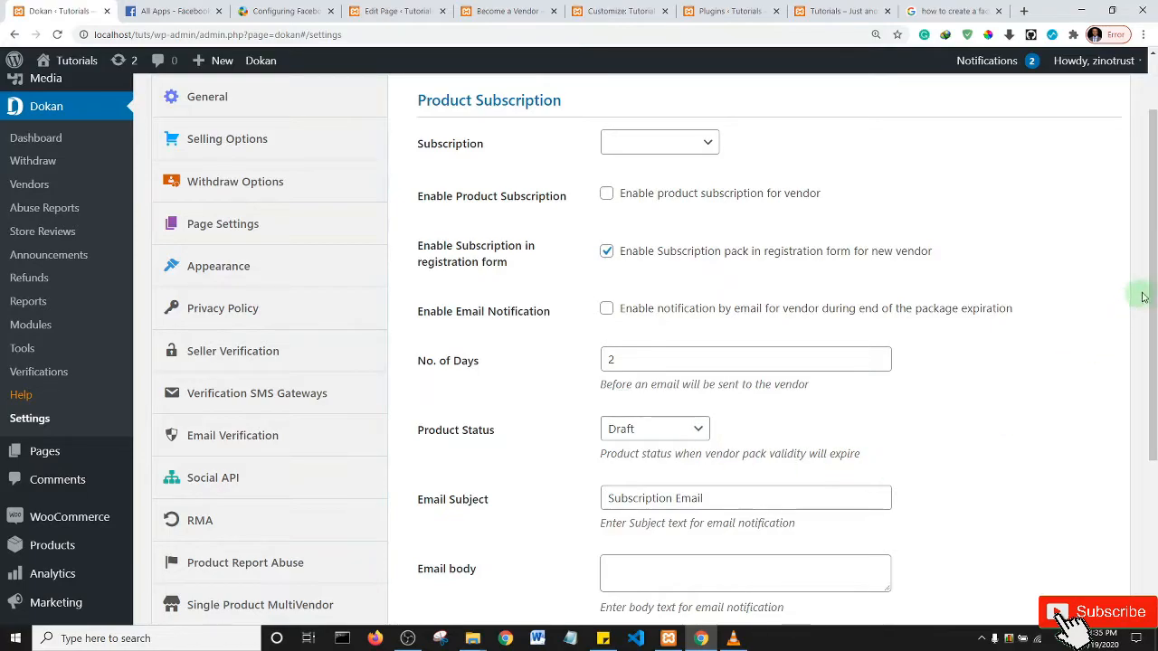
{"action": "scroll", "coordinate": [1153, 294], "scroll_direction": "down", "scroll_amount": 1}
{"action": "left_click_drag", "start_coordinate": [1153, 293], "coordinate": [1153, 326]}
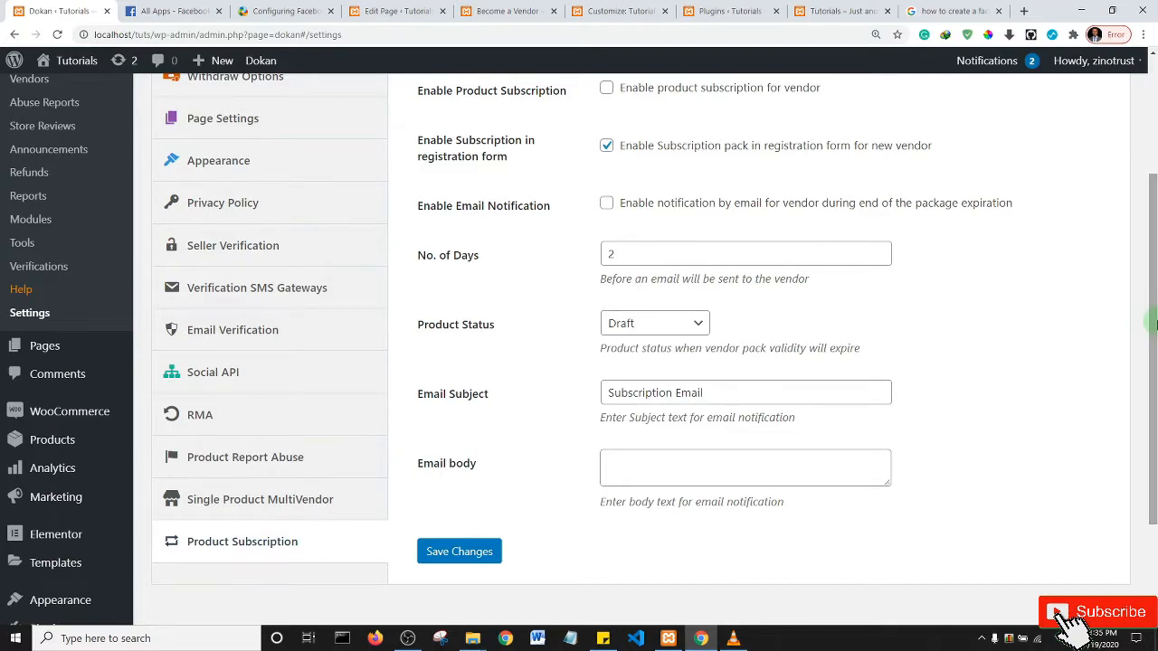
{"action": "left_click_drag", "start_coordinate": [1154, 324], "coordinate": [1152, 182]}
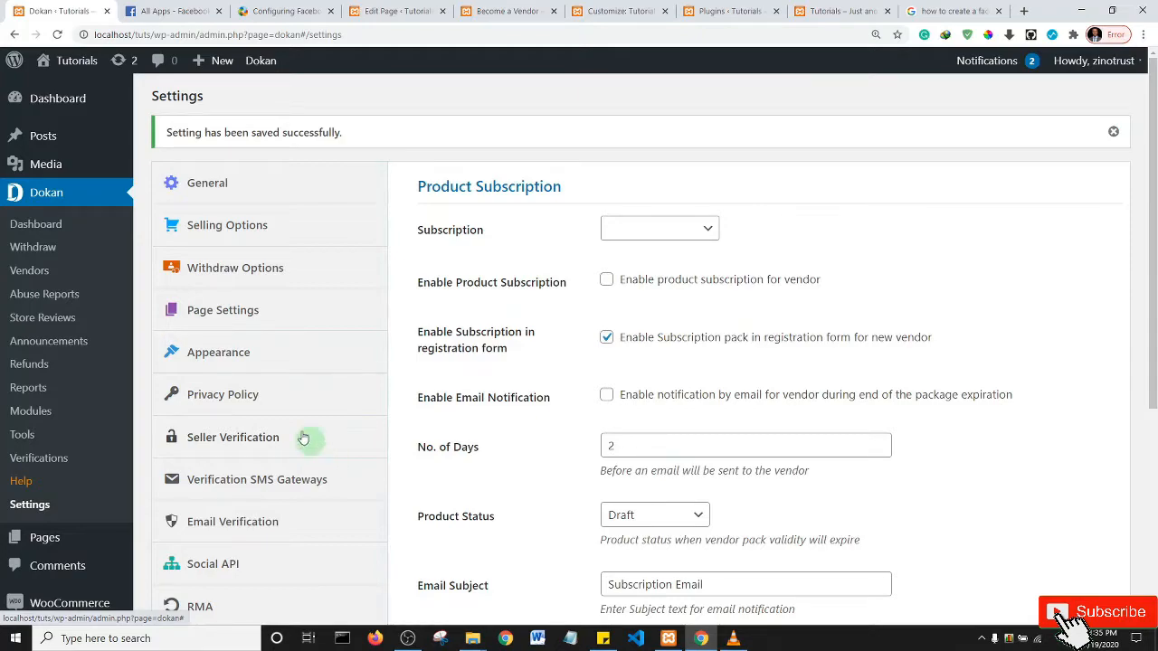
{"action": "left_click_drag", "start_coordinate": [154, 34], "coordinate": [64, 36]}
{"action": "key", "text": "ctrl+c"}
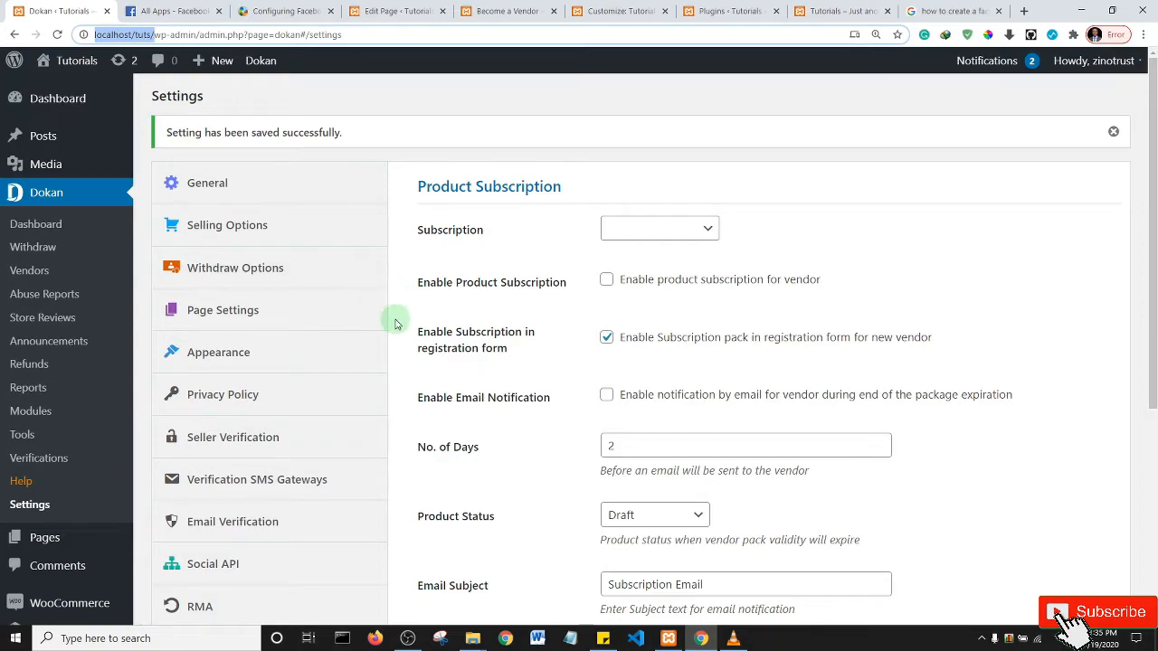
{"action": "key", "text": "ctrl+shift+n"}
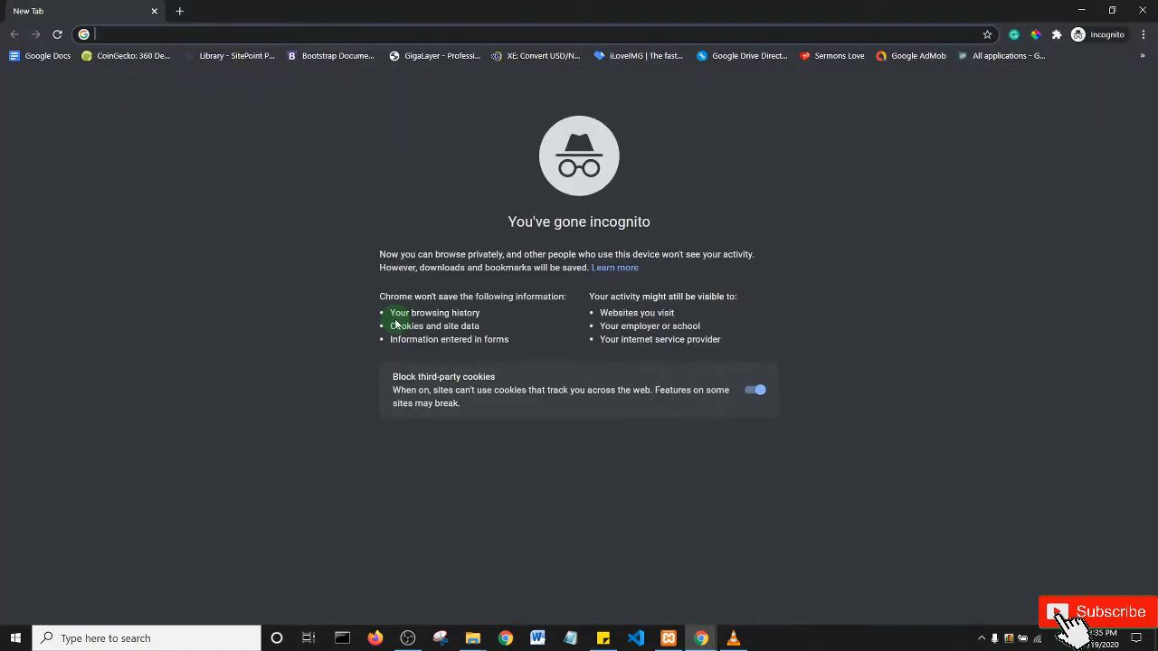
{"action": "key", "text": "ctrl+v"}
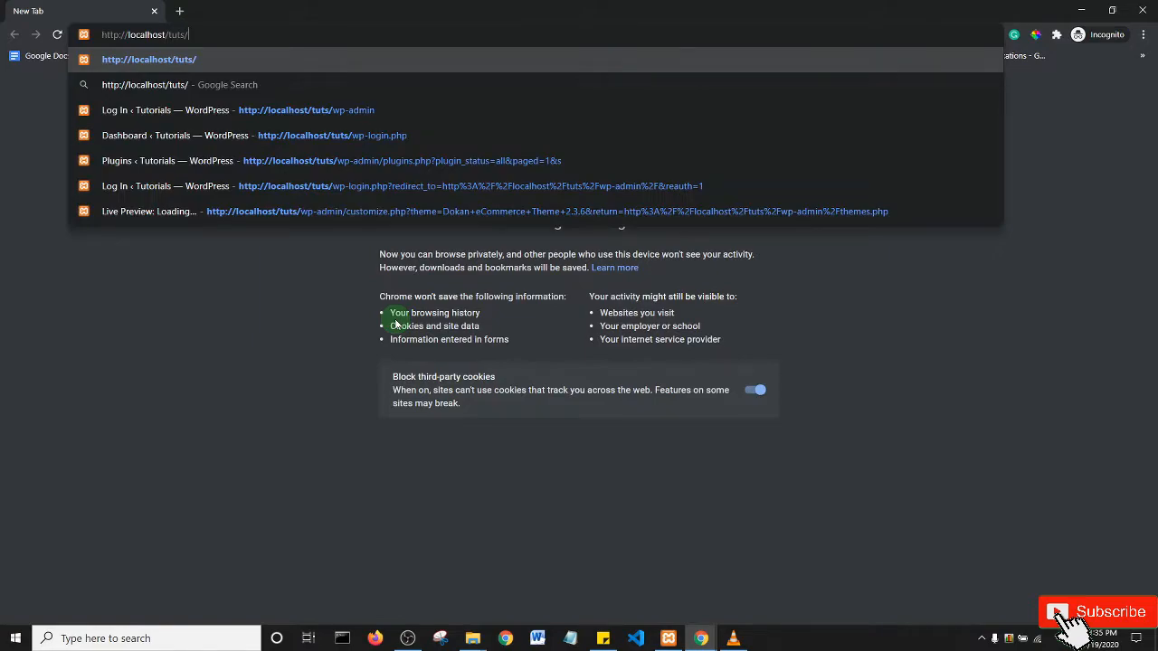
{"action": "key", "text": "Return"}
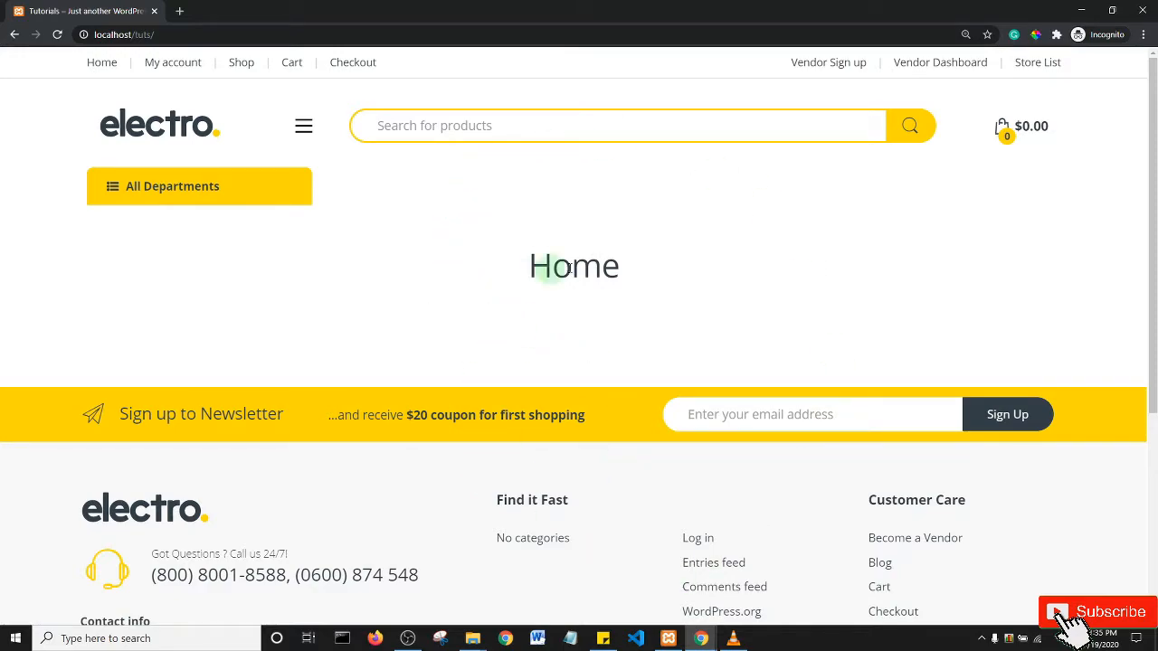
{"action": "scroll", "coordinate": [597, 389], "scroll_direction": "down", "scroll_amount": 4}
{"action": "scroll", "coordinate": [597, 384], "scroll_direction": "up", "scroll_amount": 4}
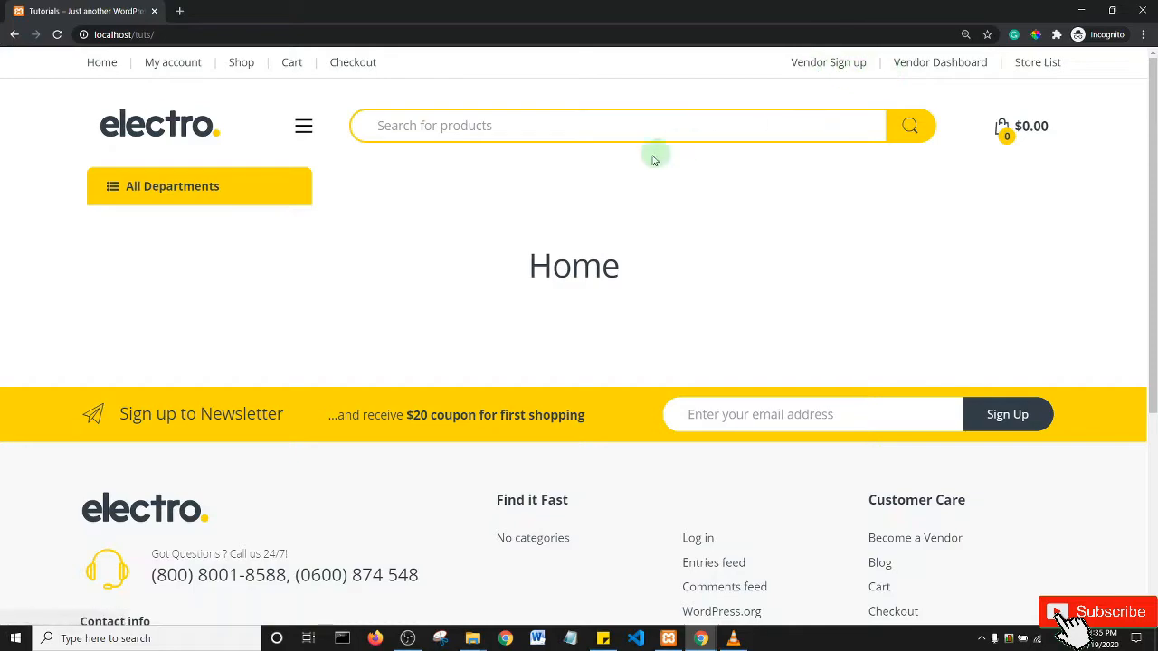
- Minimize the incognito window and close the two Facebook tabs and the Google search tab
{"action": "left_click", "coordinate": [1079, 13]}
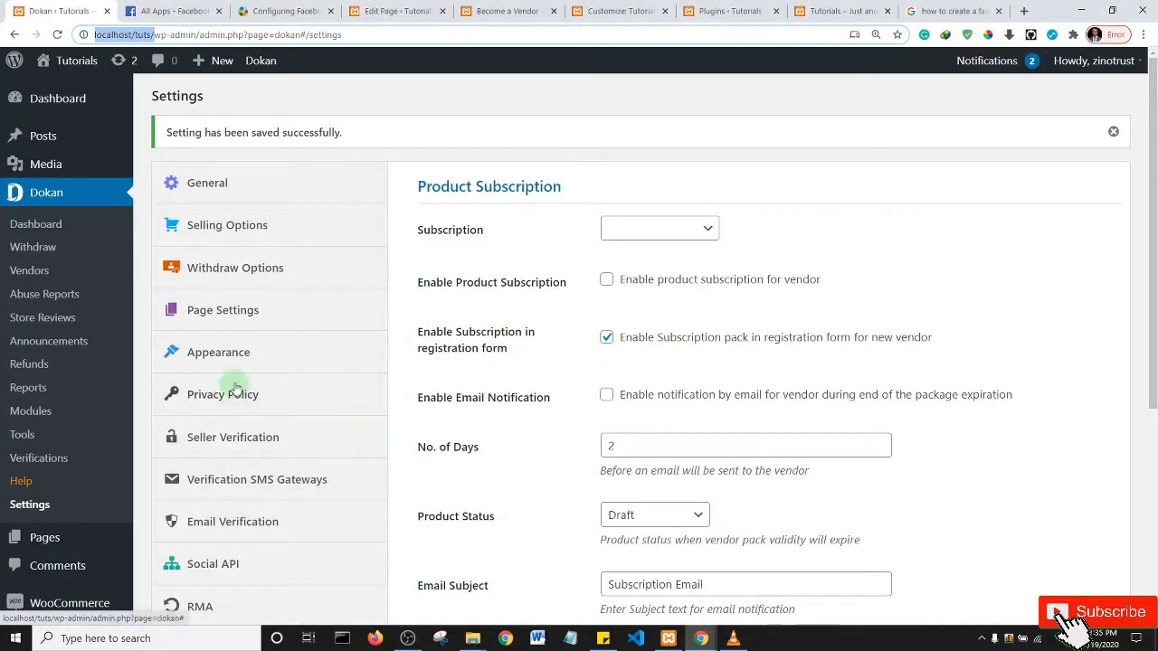
{"action": "left_click", "coordinate": [218, 11]}
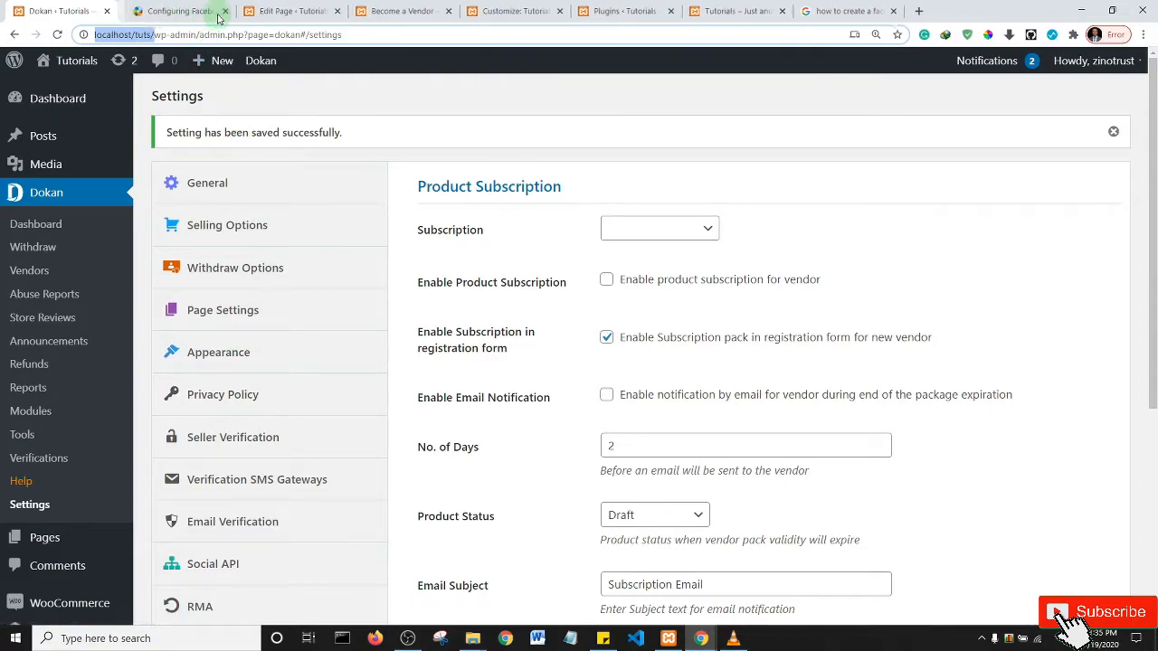
{"action": "left_click", "coordinate": [217, 12]}
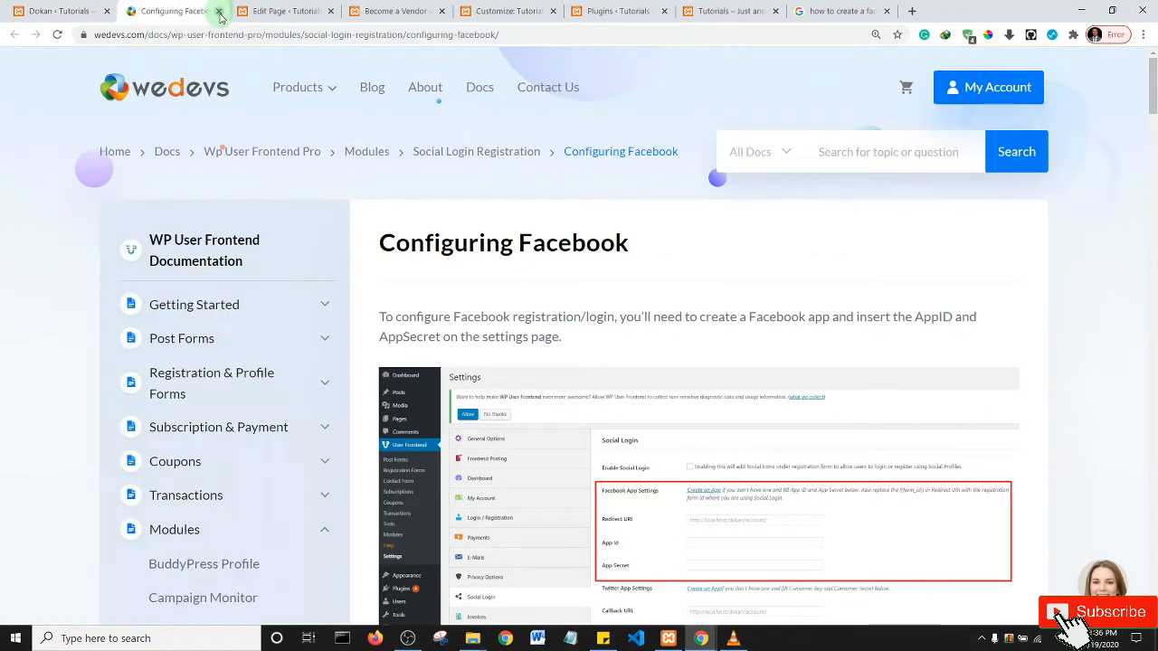
{"action": "left_click", "coordinate": [219, 12]}
{"action": "left_click", "coordinate": [774, 12]}
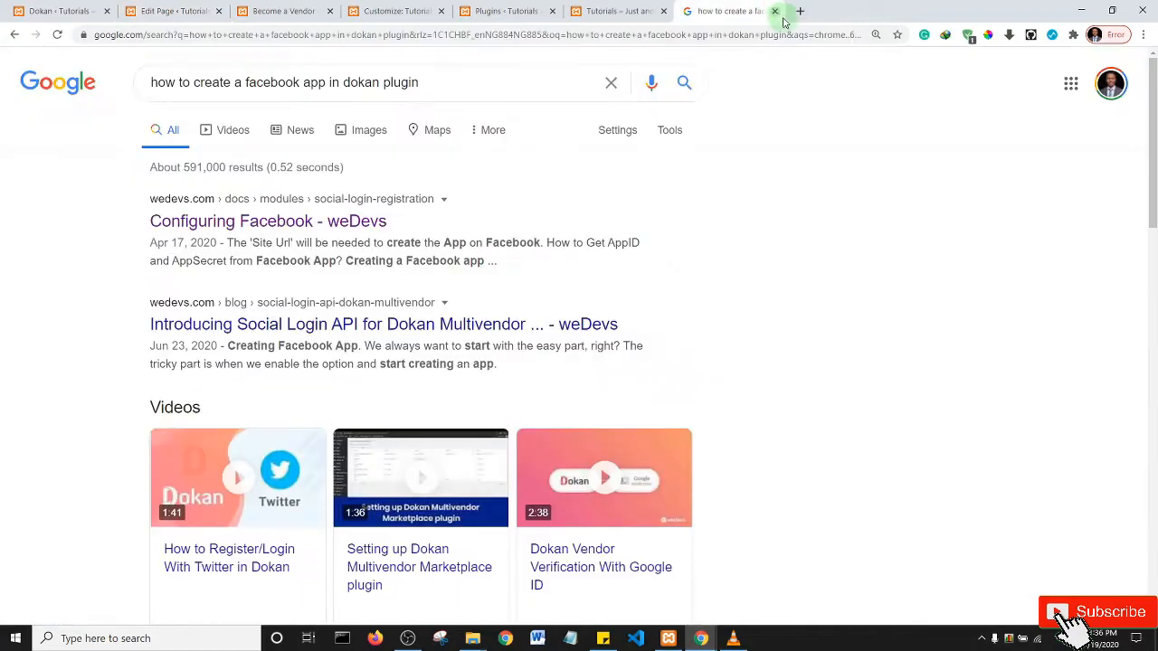
{"action": "left_click", "coordinate": [774, 12]}
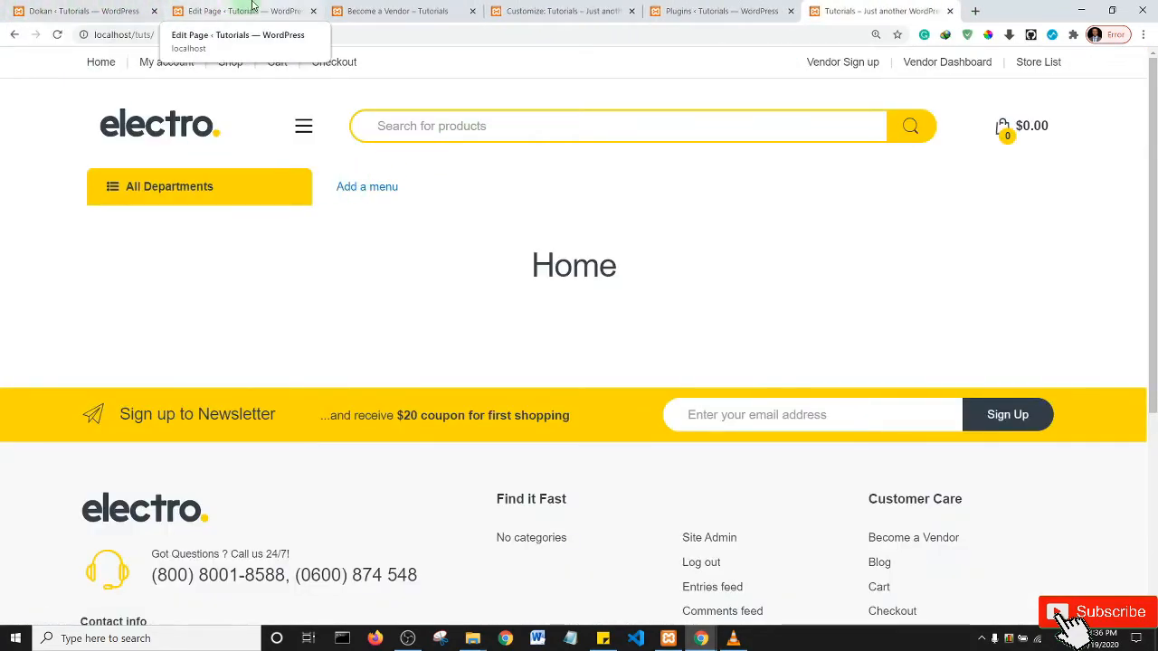
- Look over the Customizer, Become a Vendor and Privacy Policy tabs, ending on the Customizer
{"action": "left_click", "coordinate": [520, 10]}
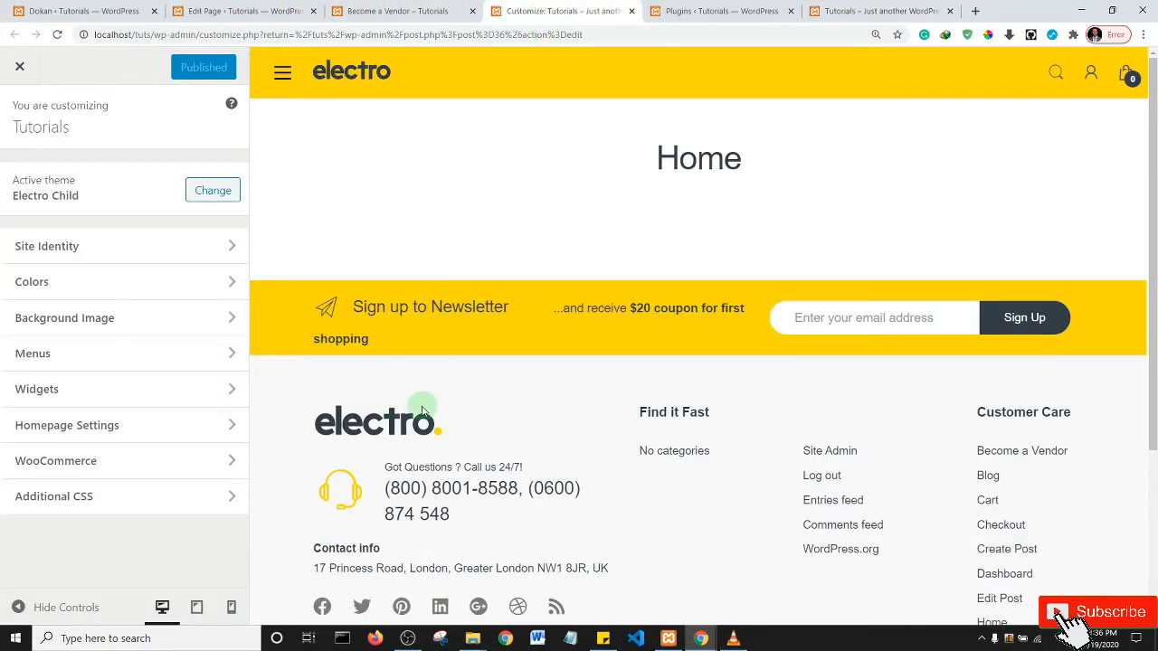
{"action": "left_click", "coordinate": [402, 11]}
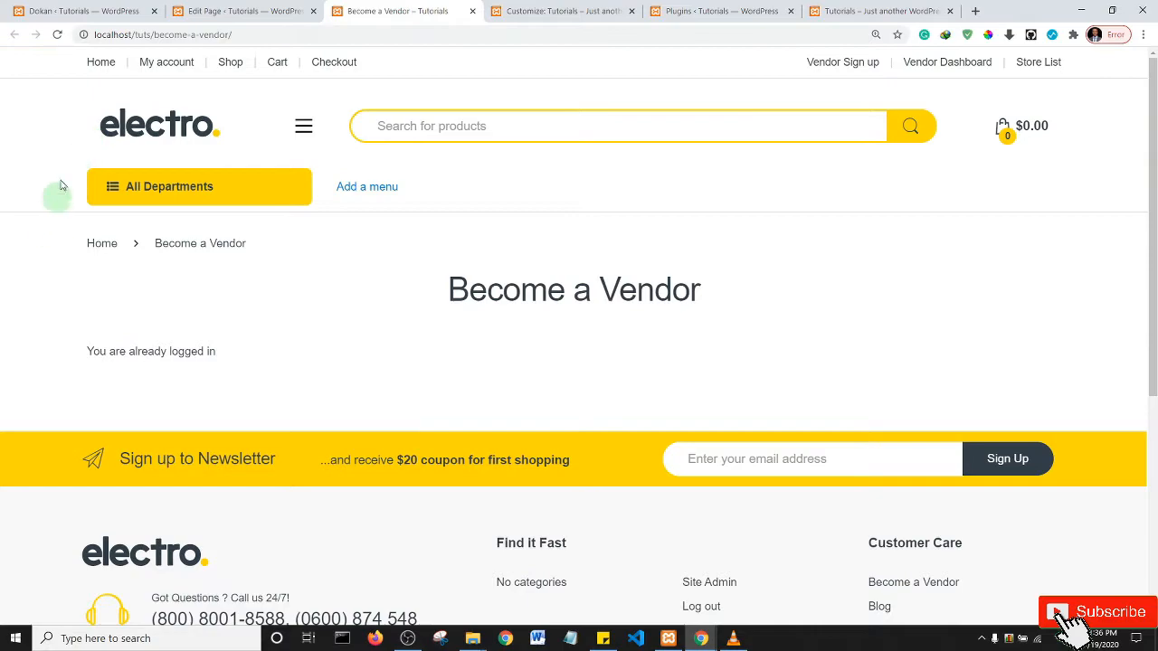
{"action": "left_click", "coordinate": [231, 11]}
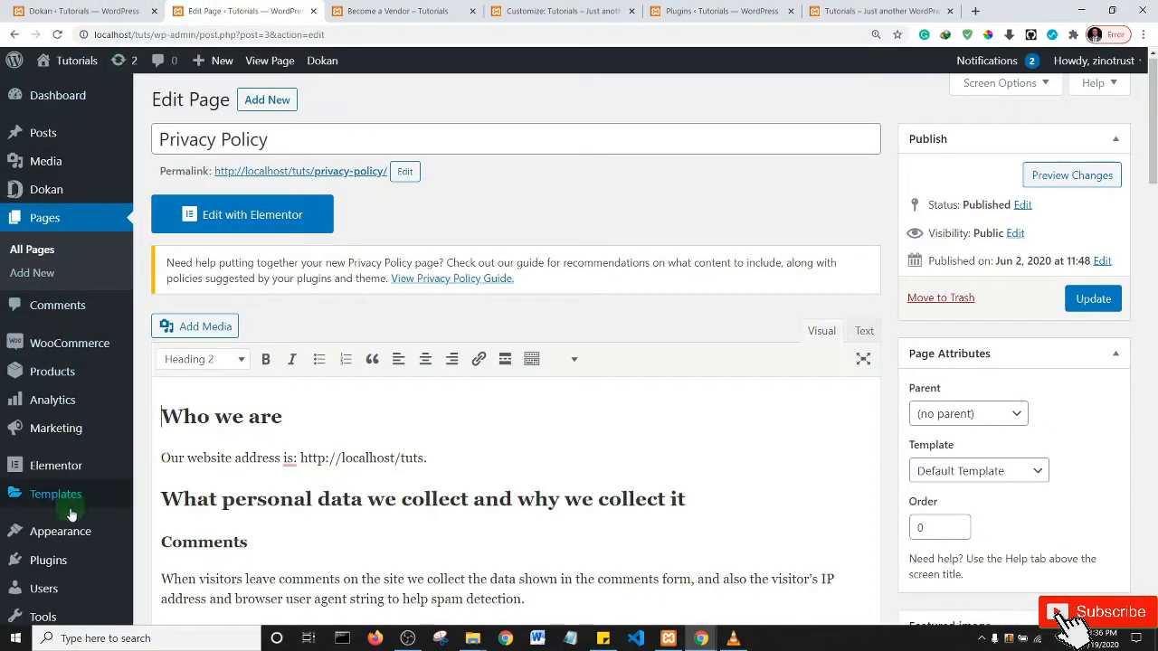
{"action": "mouse_move", "coordinate": [78, 531]}
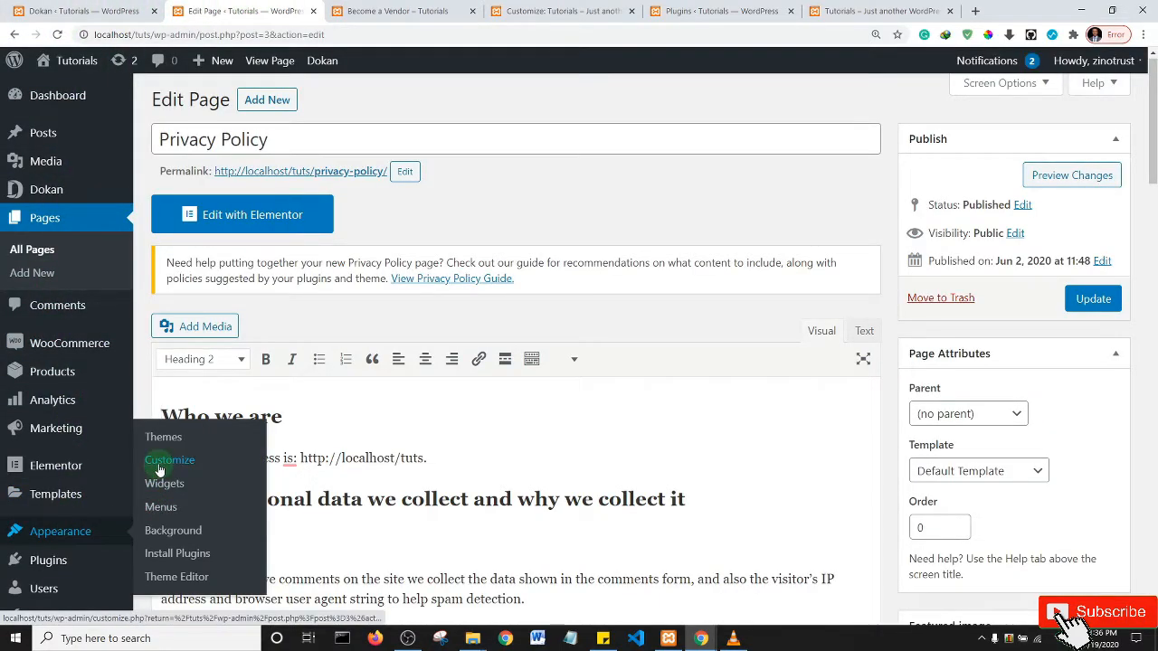
{"action": "left_click", "coordinate": [545, 10]}
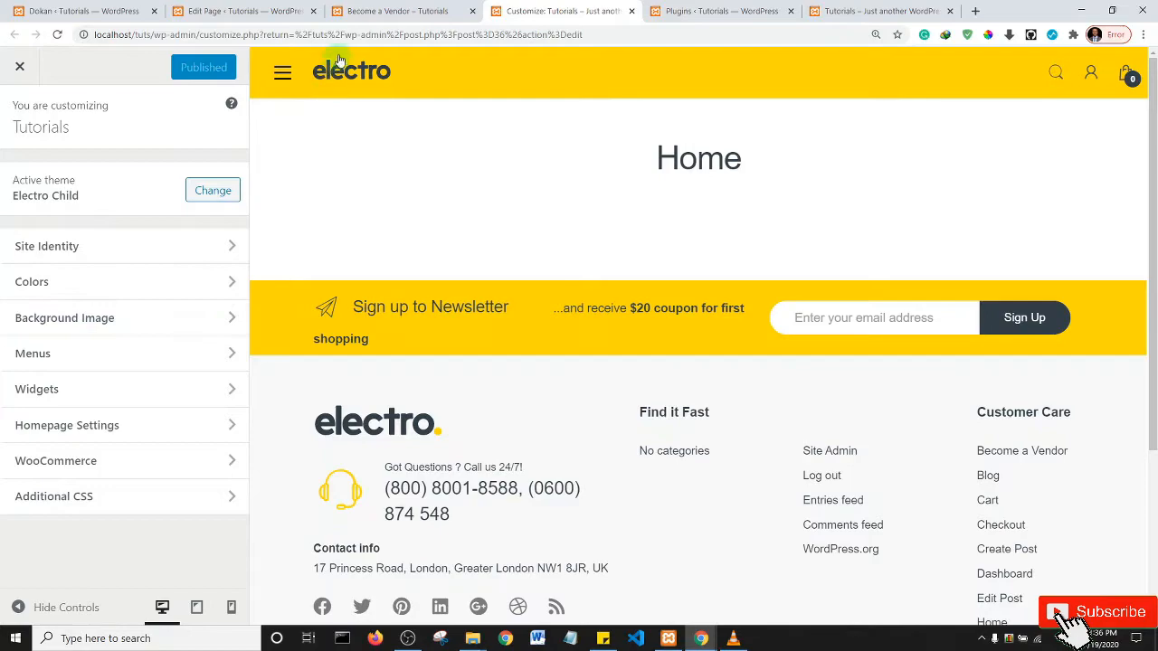
- In Site Identity, replace the tagline with 'Best e-commerce website' and begin retyping the title as Commerce
{"action": "left_click", "coordinate": [72, 252]}
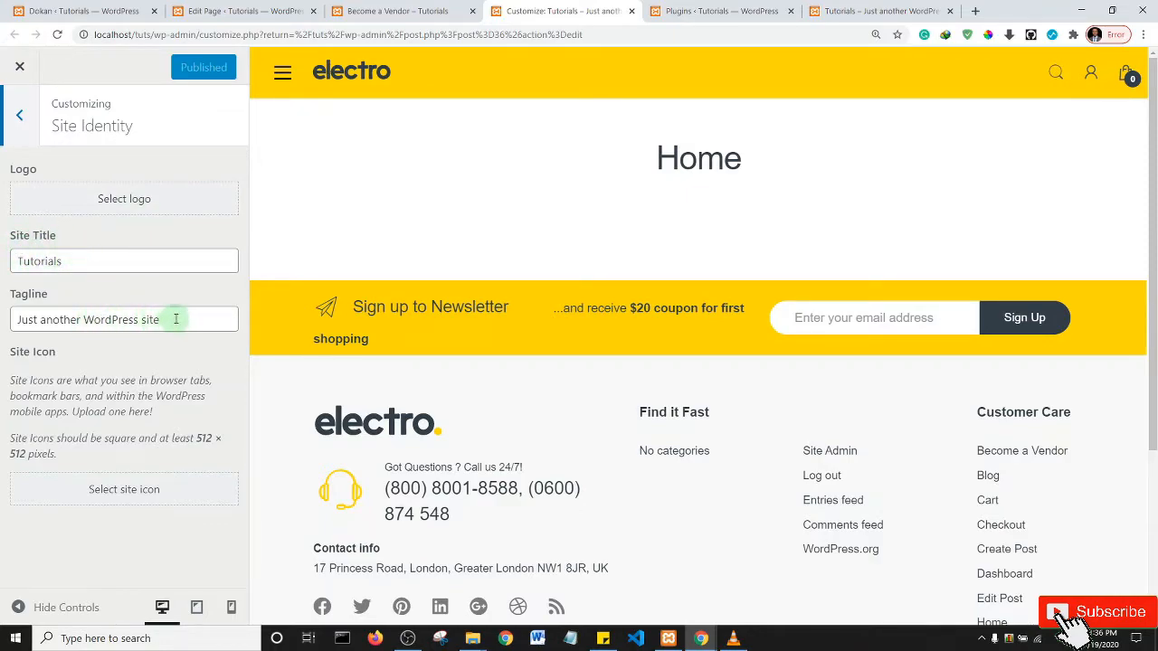
{"action": "left_click_drag", "start_coordinate": [172, 319], "coordinate": [18, 318]}
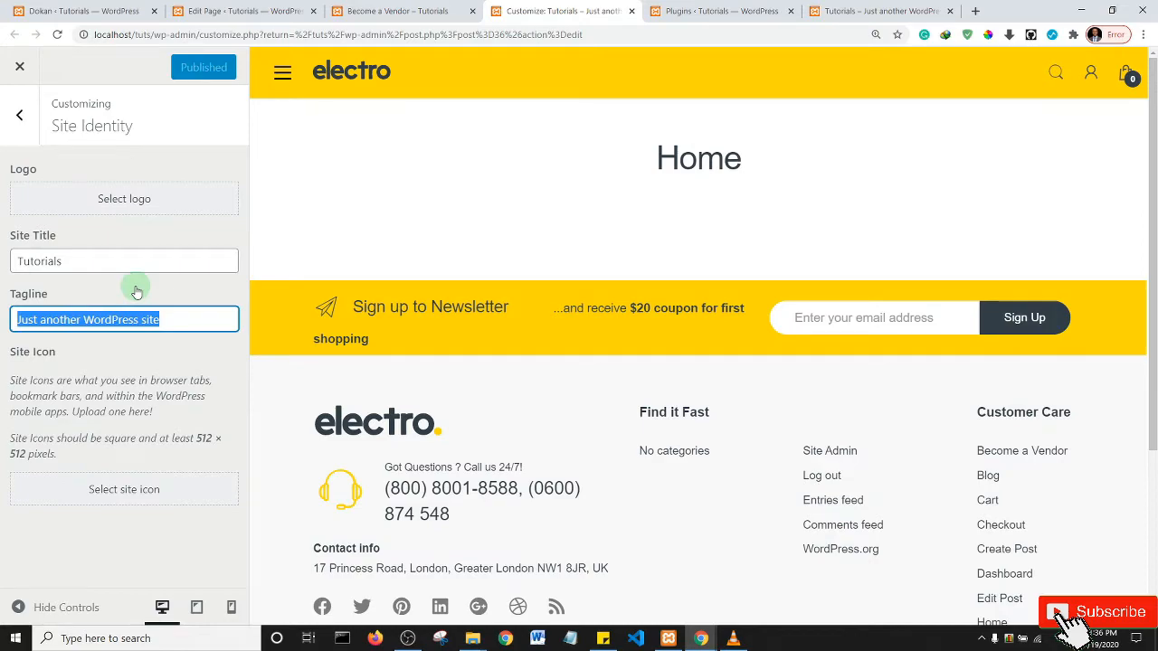
{"action": "type", "text": "Best"}
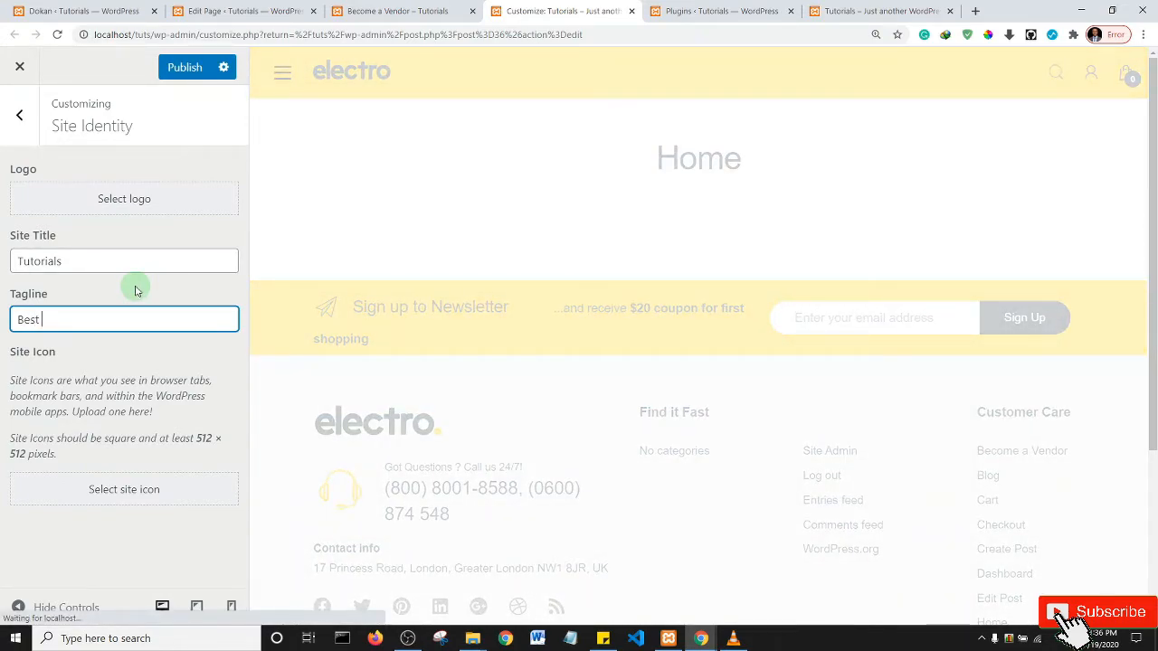
{"action": "type", "text": "e-c"}
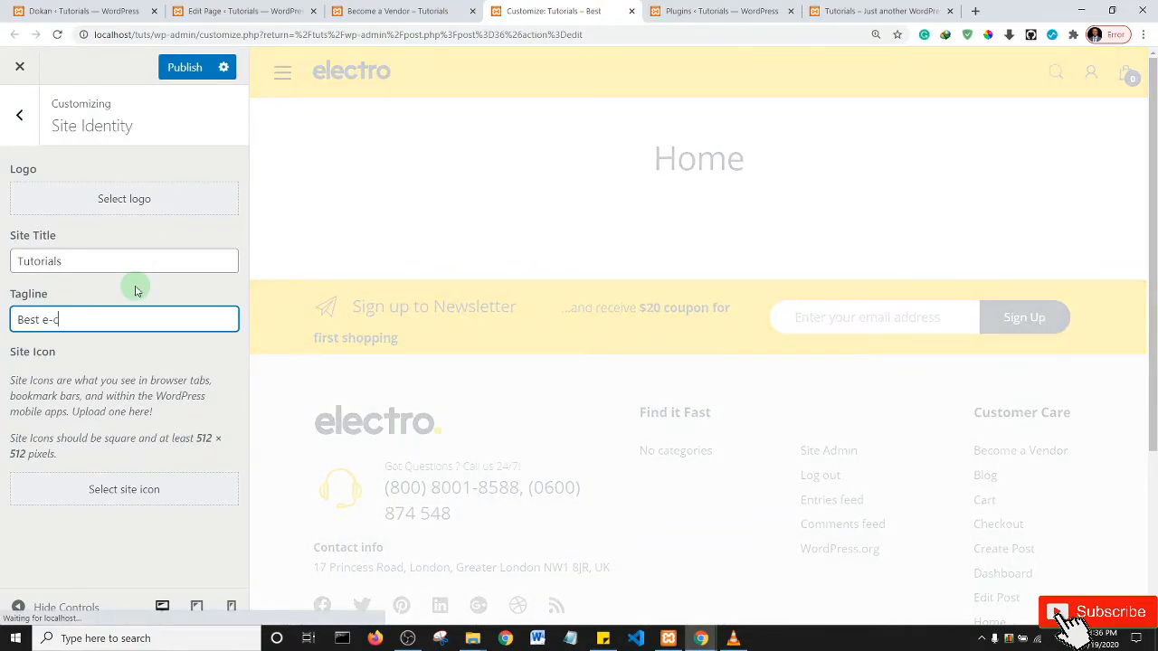
{"action": "type", "text": "ommerce website"}
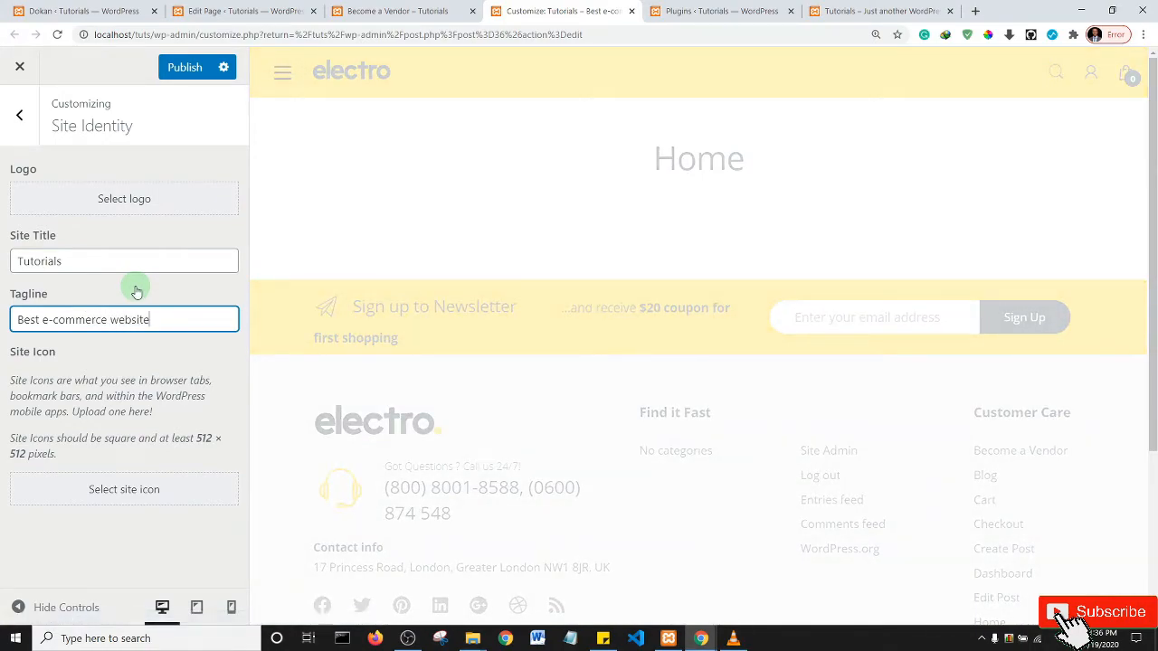
{"action": "left_click_drag", "start_coordinate": [103, 264], "coordinate": [3, 269]}
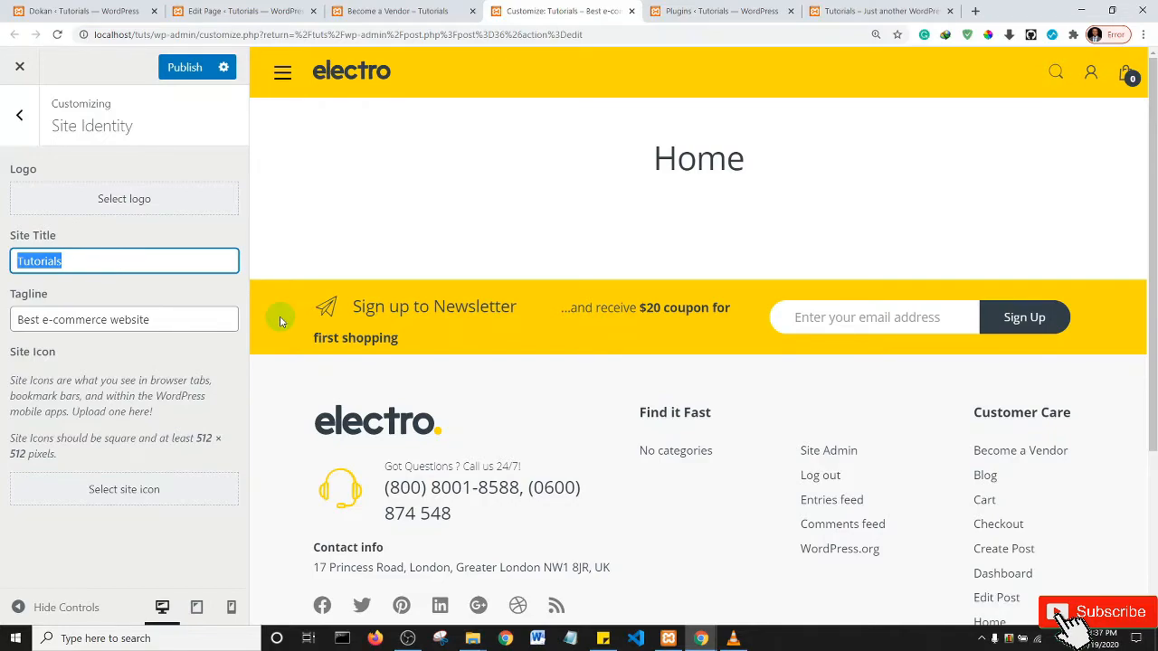
{"action": "type", "text": "Commerce"}
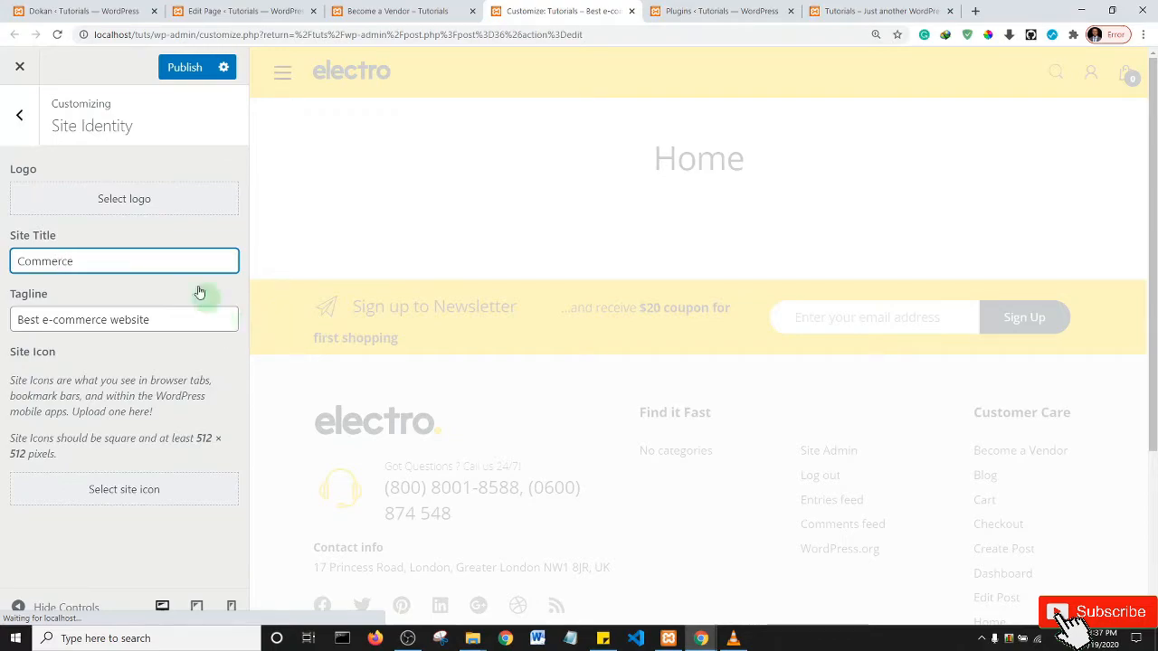
- Try the blue cart image as the site logo, then cancel the crop
{"action": "left_click", "coordinate": [125, 201]}
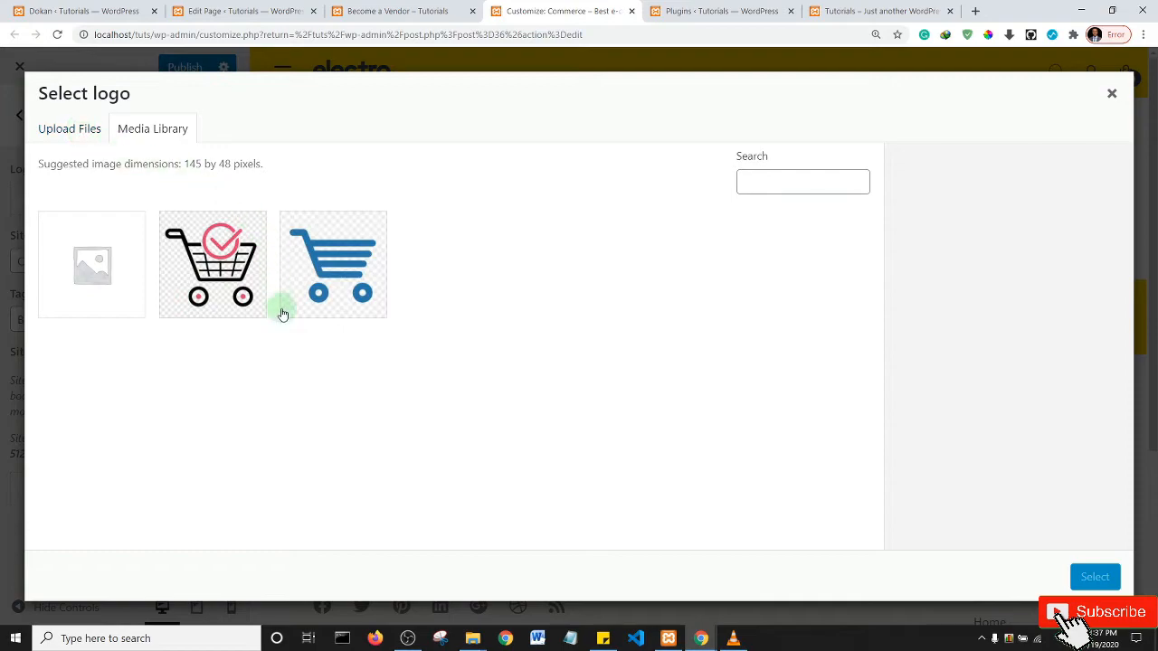
{"action": "left_click", "coordinate": [324, 282]}
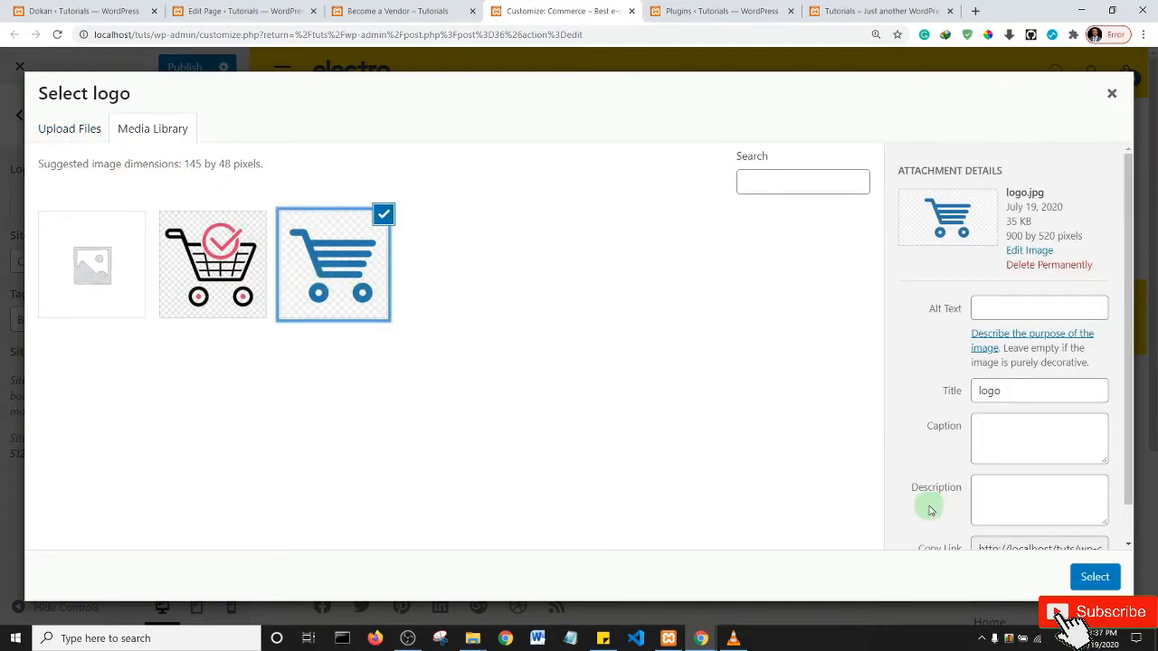
{"action": "left_click", "coordinate": [1097, 576]}
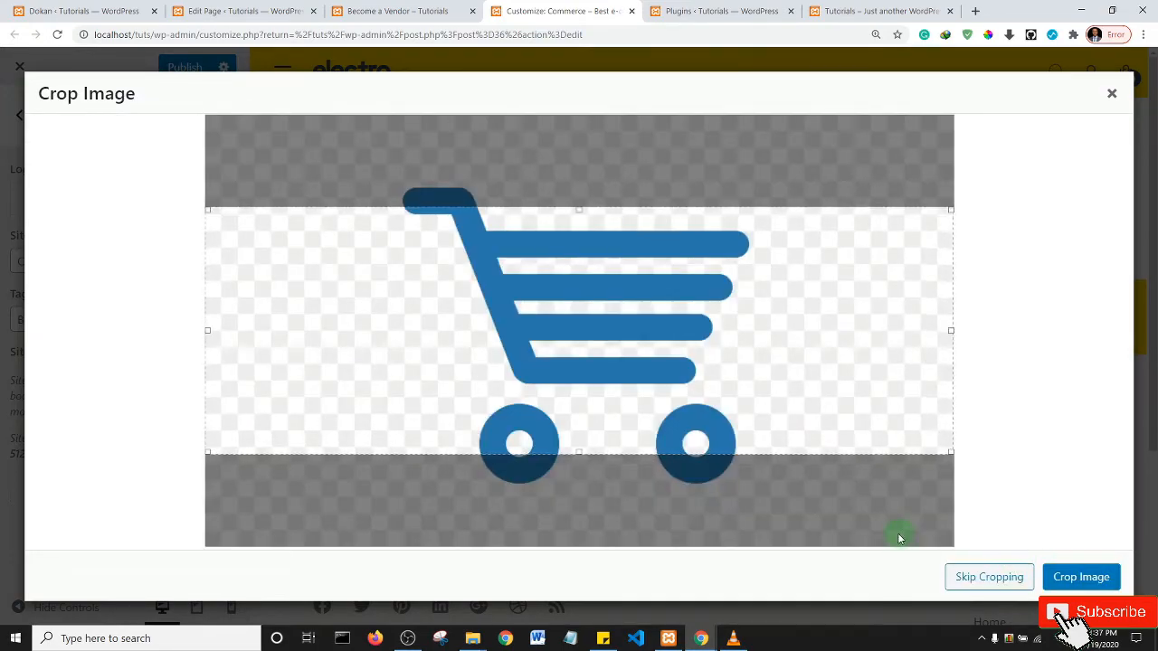
{"action": "left_click", "coordinate": [1112, 95]}
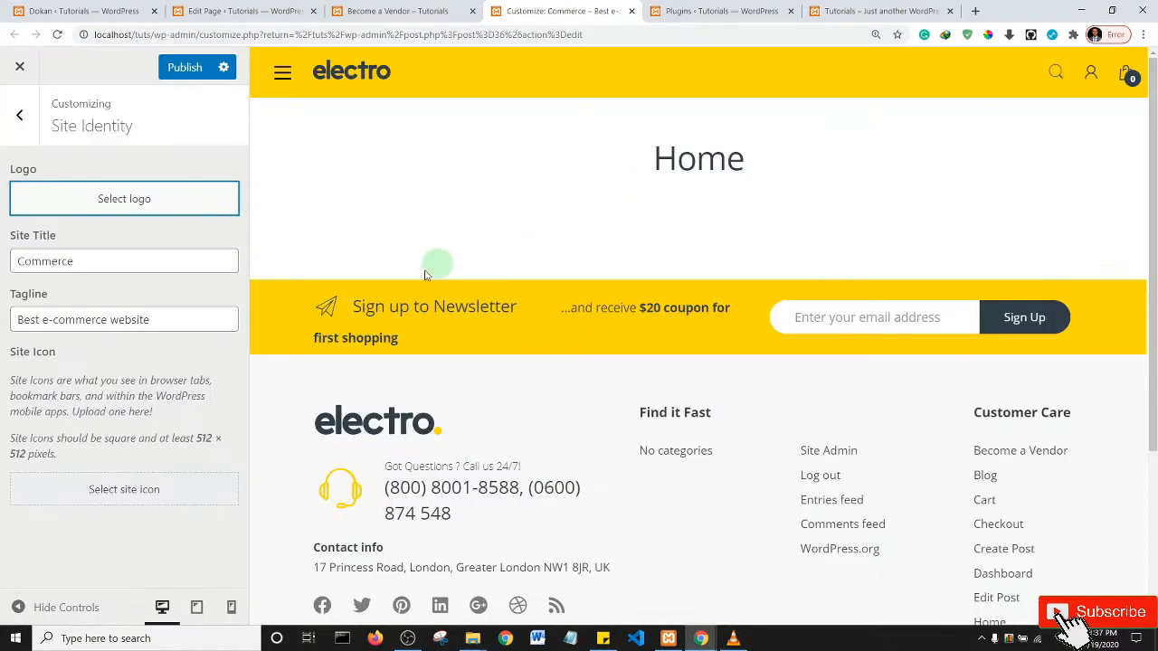
- Try the red-check cart image instead, abandon cropping, and return to the main Customizer menu
{"action": "left_click", "coordinate": [104, 202]}
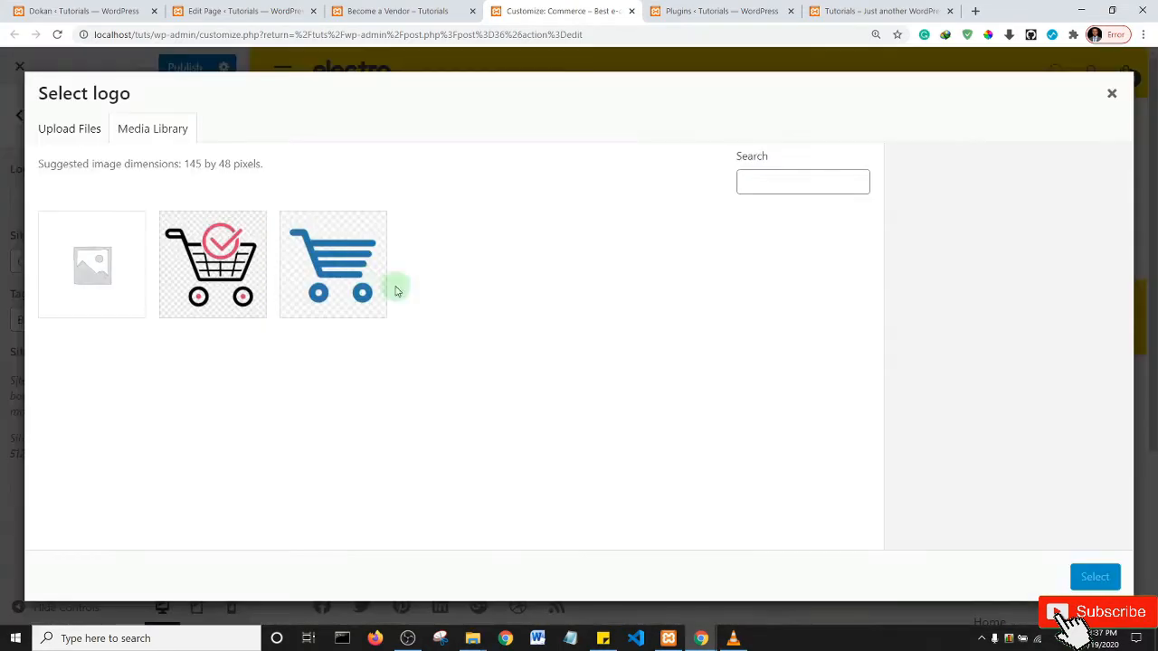
{"action": "left_click", "coordinate": [215, 271]}
{"action": "left_click", "coordinate": [1096, 578]}
{"action": "left_click", "coordinate": [1108, 95]}
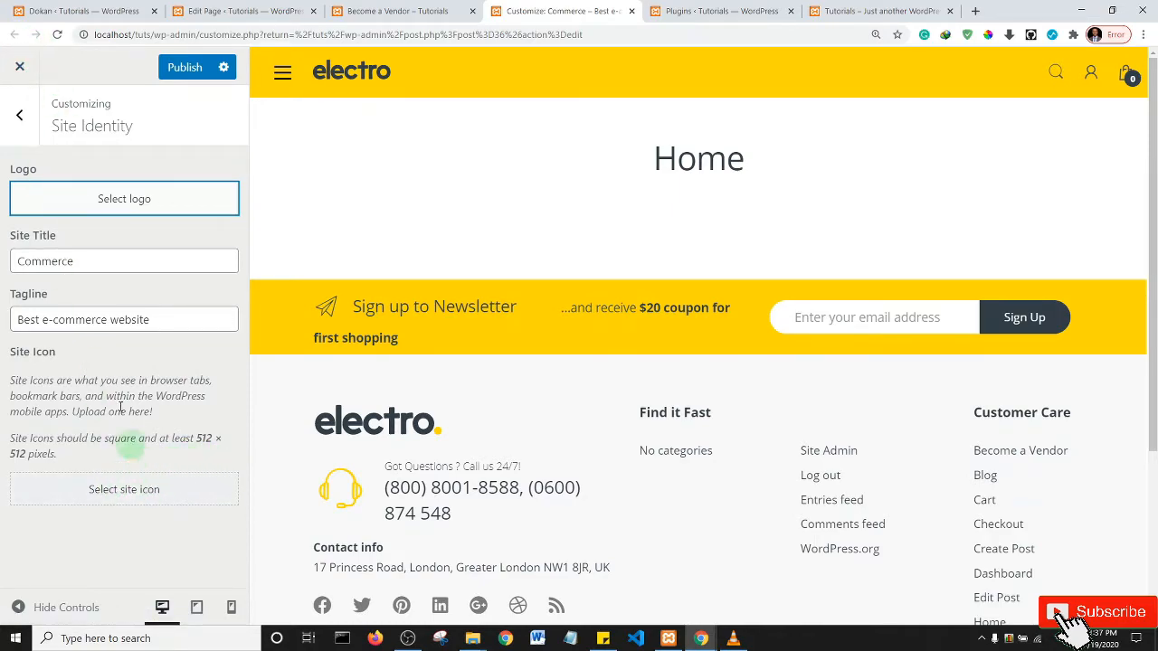
{"action": "left_click", "coordinate": [19, 116]}
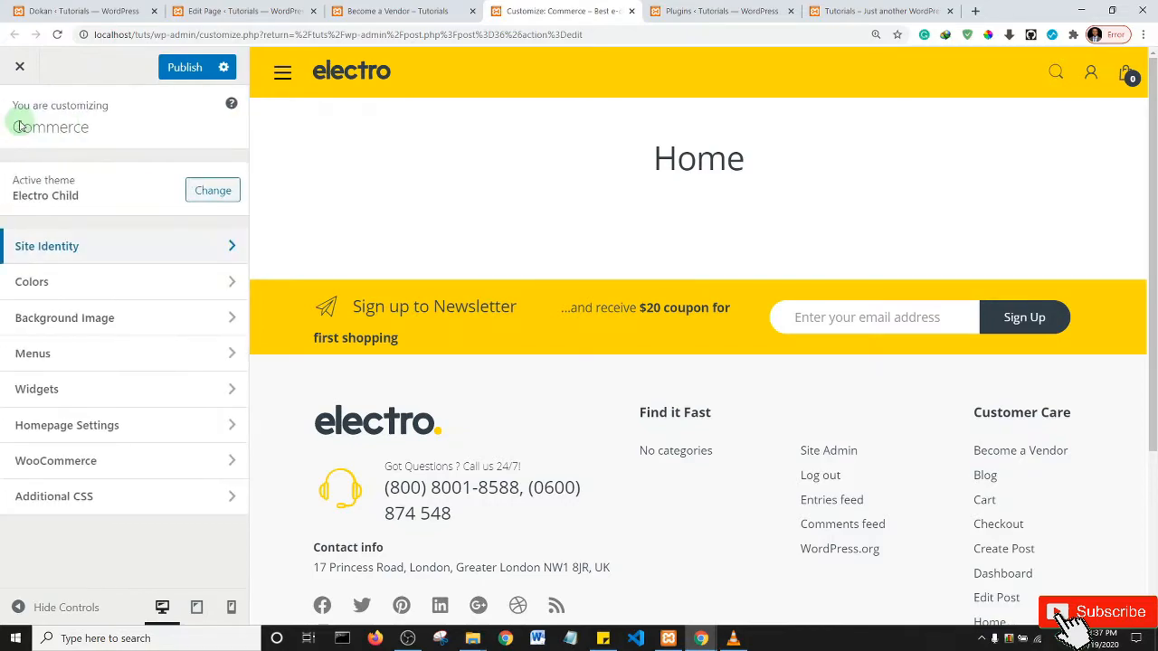
- Glance at Colors, then publish the Commerce site's Customizer changes and reload the Customizer
{"action": "left_click", "coordinate": [102, 282]}
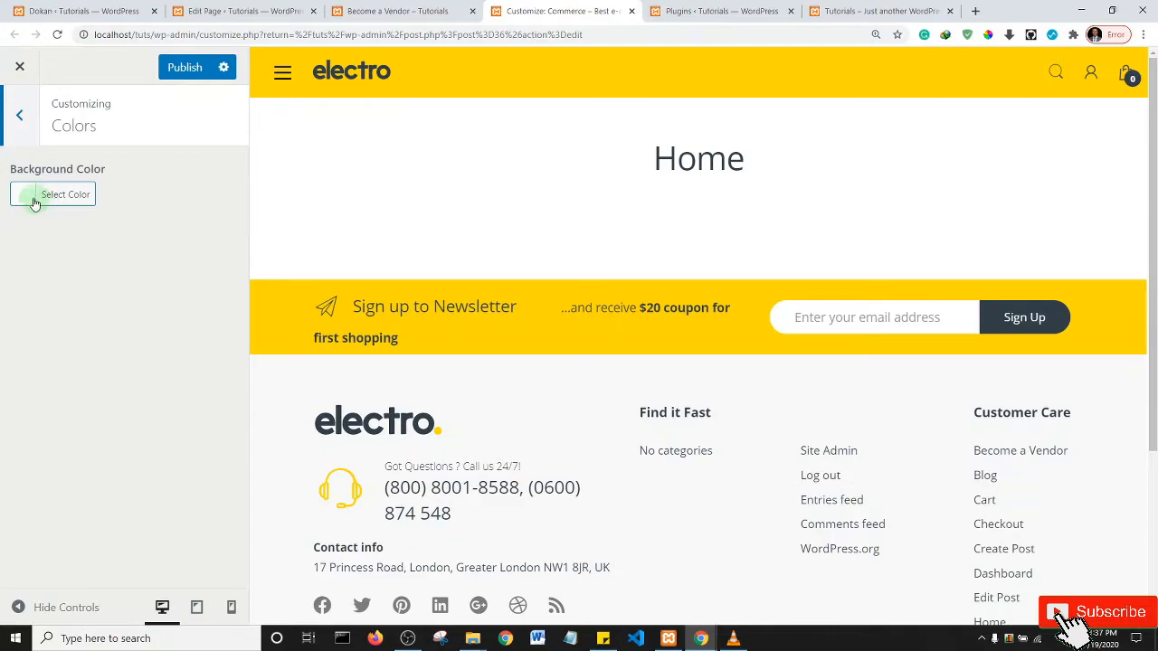
{"action": "left_click", "coordinate": [21, 133]}
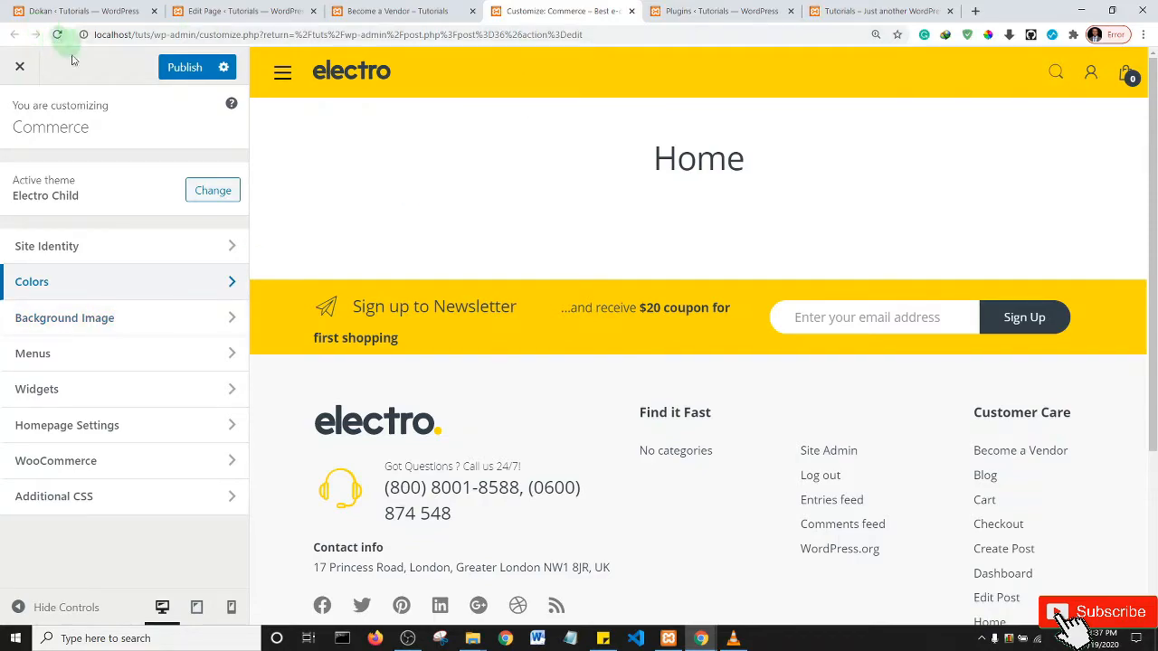
{"action": "left_click", "coordinate": [186, 71]}
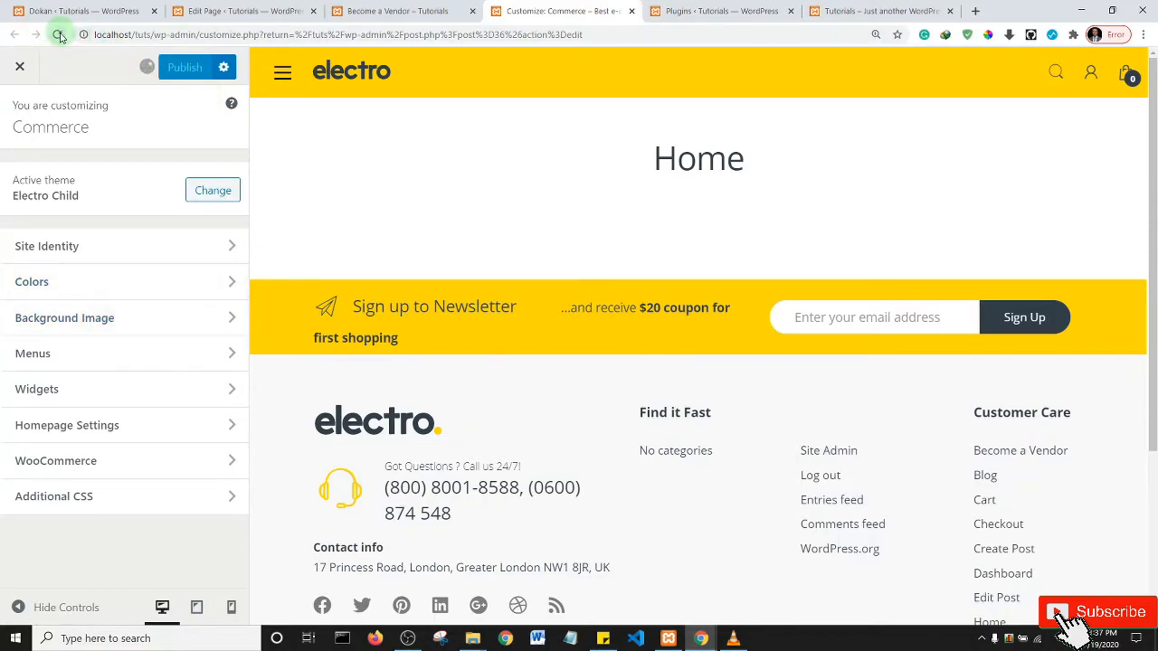
{"action": "left_click", "coordinate": [59, 37]}
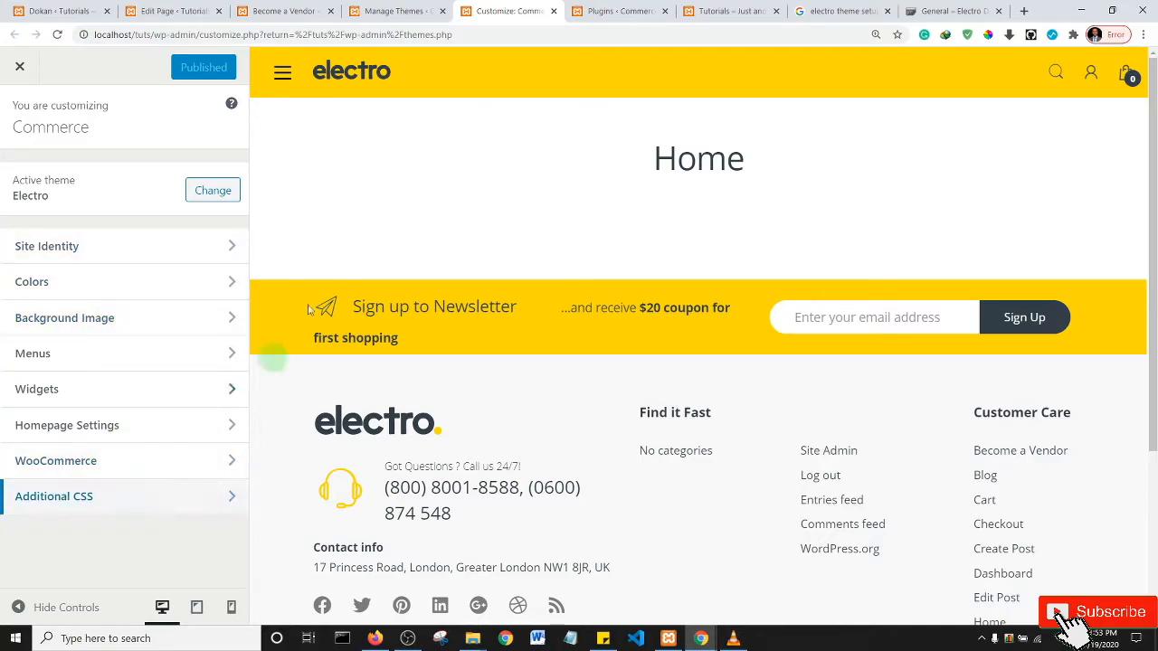
- From Manage Themes, open Installed Plugins in a new tab and scroll to the recommended-plugins notice
{"action": "left_click", "coordinate": [401, 11]}
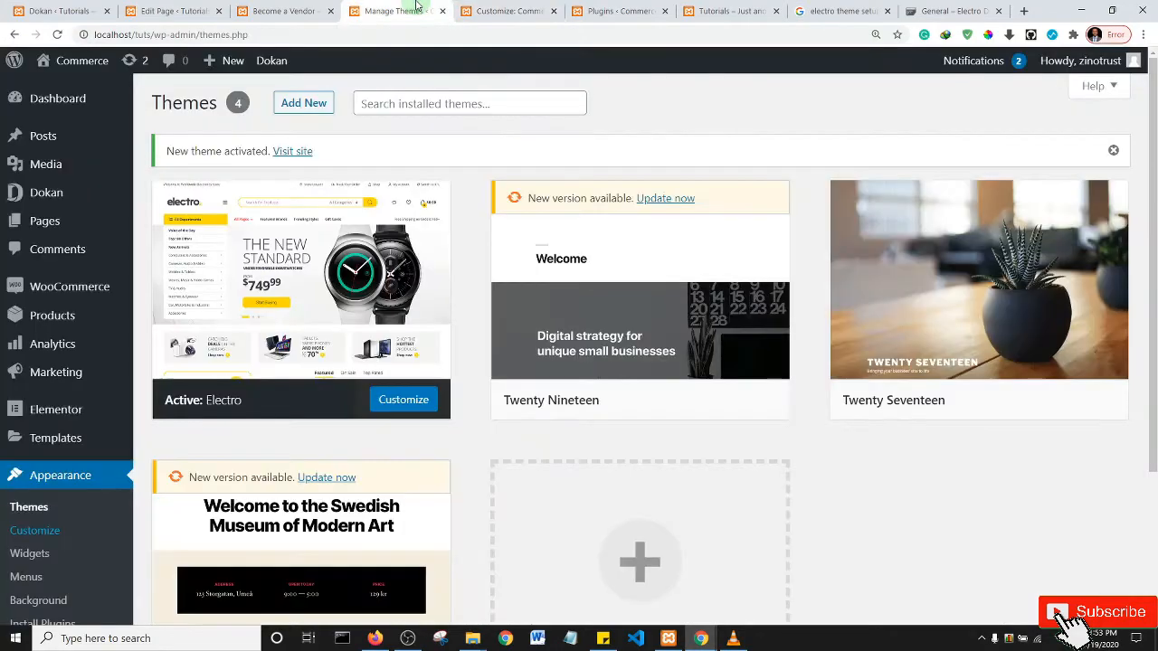
{"action": "mouse_move", "coordinate": [45, 357]}
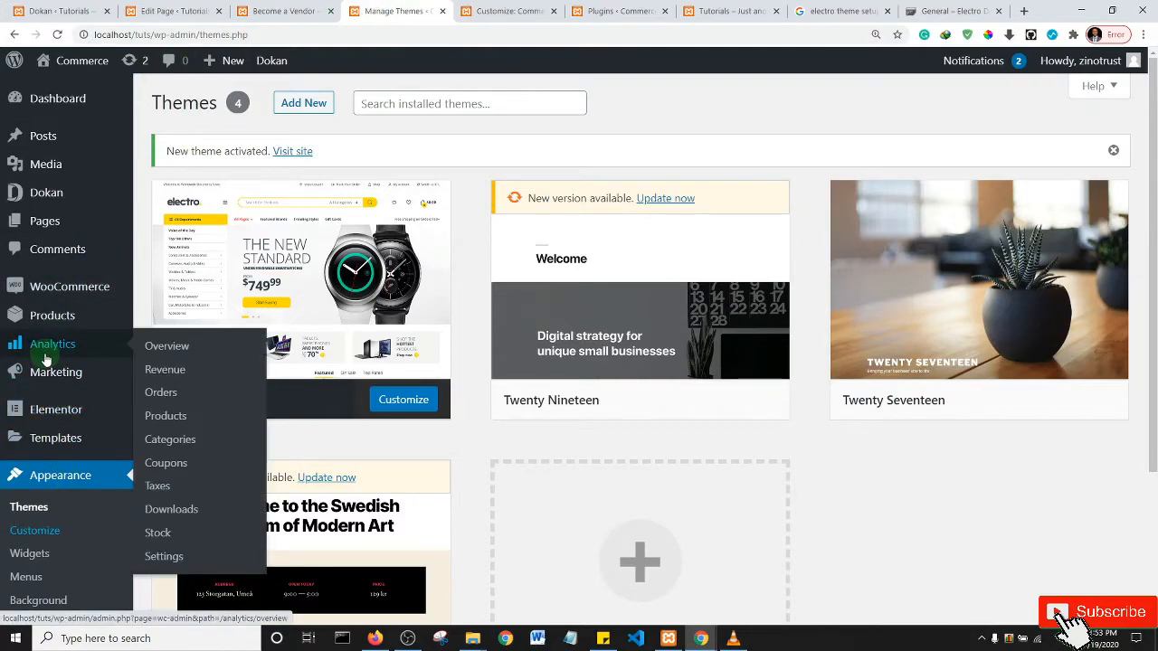
{"action": "scroll", "coordinate": [46, 359], "scroll_direction": "down", "scroll_amount": 2}
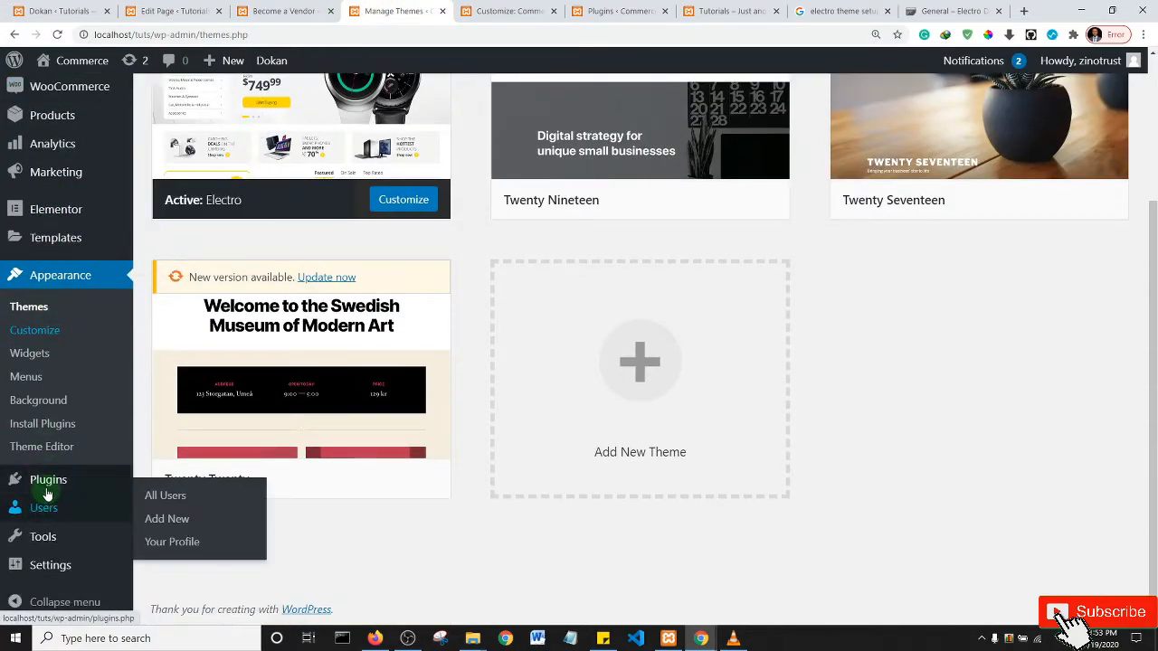
{"action": "mouse_move", "coordinate": [45, 479]}
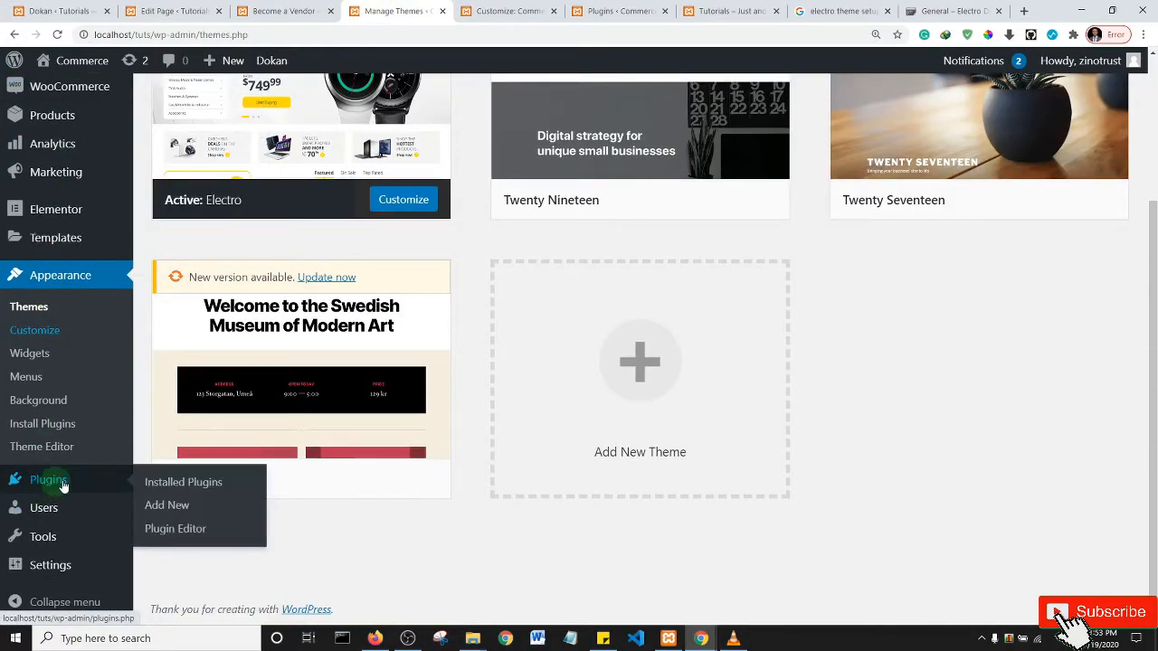
{"action": "middle_click", "coordinate": [170, 485]}
{"action": "left_click", "coordinate": [411, 9]}
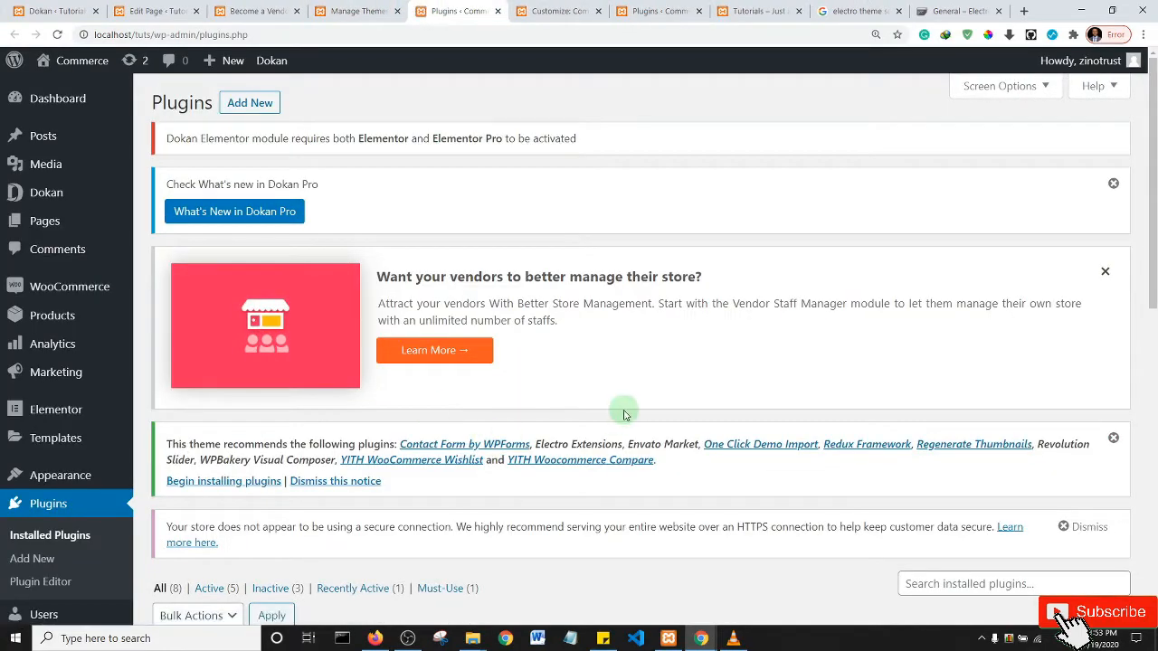
{"action": "left_click_drag", "start_coordinate": [1154, 190], "coordinate": [1147, 254]}
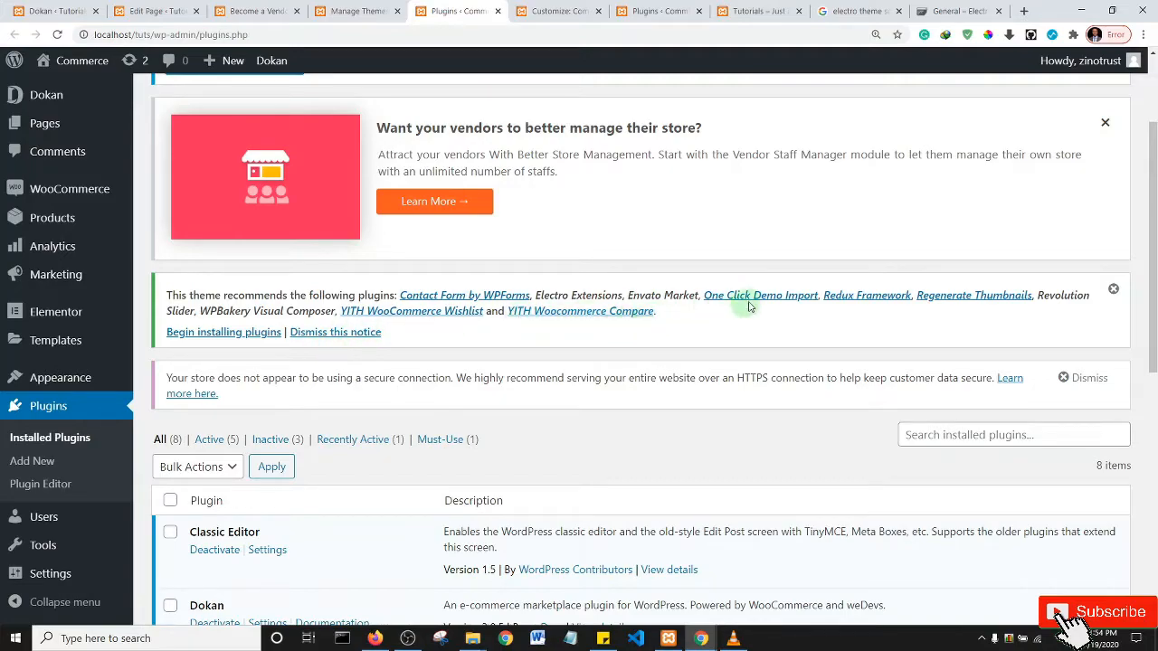
- Begin installing recommended plugins and tick the five wanted ones, including YITH WooCommerce Wishlist
{"action": "left_click", "coordinate": [251, 332]}
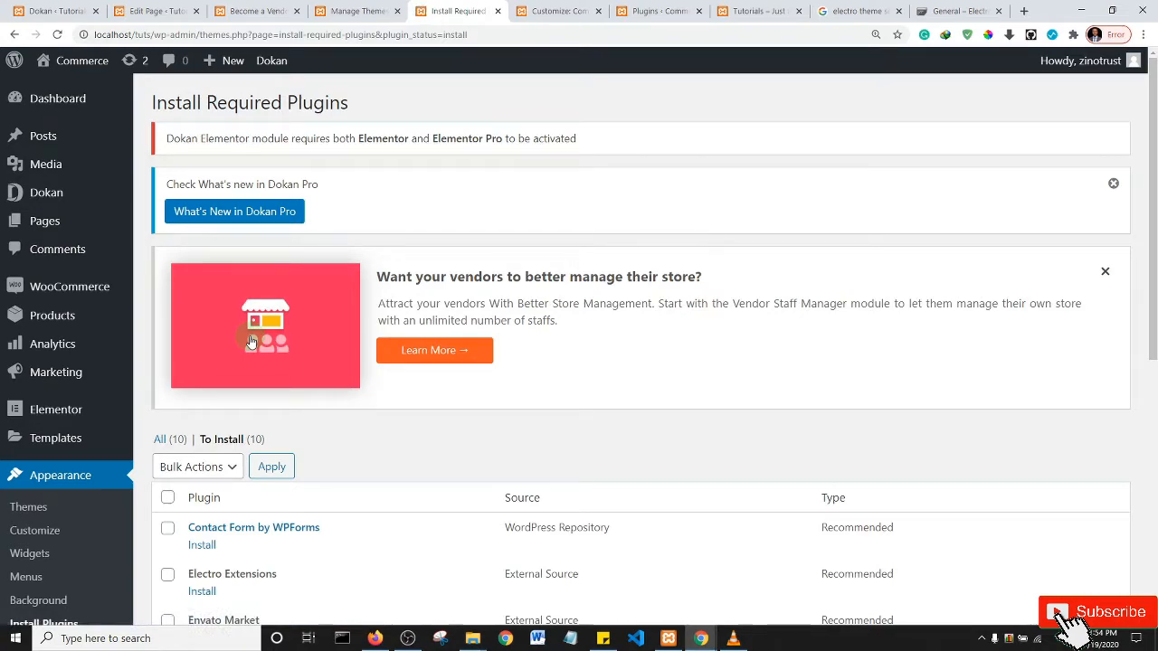
{"action": "left_click_drag", "start_coordinate": [1153, 170], "coordinate": [1155, 351]}
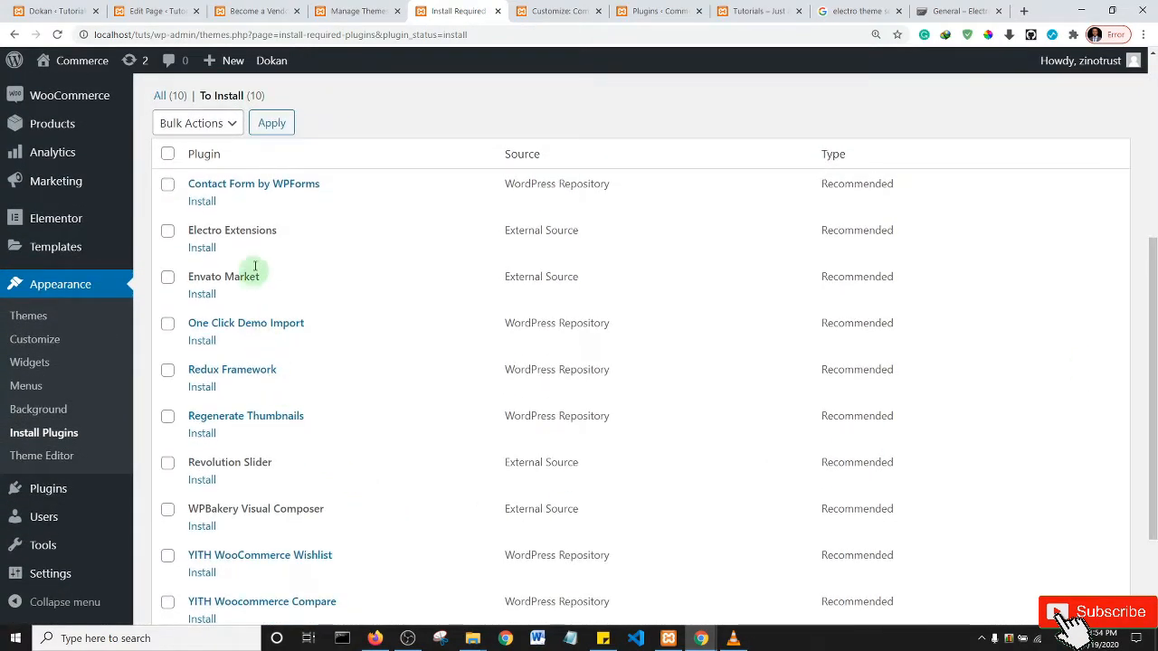
{"action": "left_click_drag", "start_coordinate": [1155, 245], "coordinate": [1155, 278]}
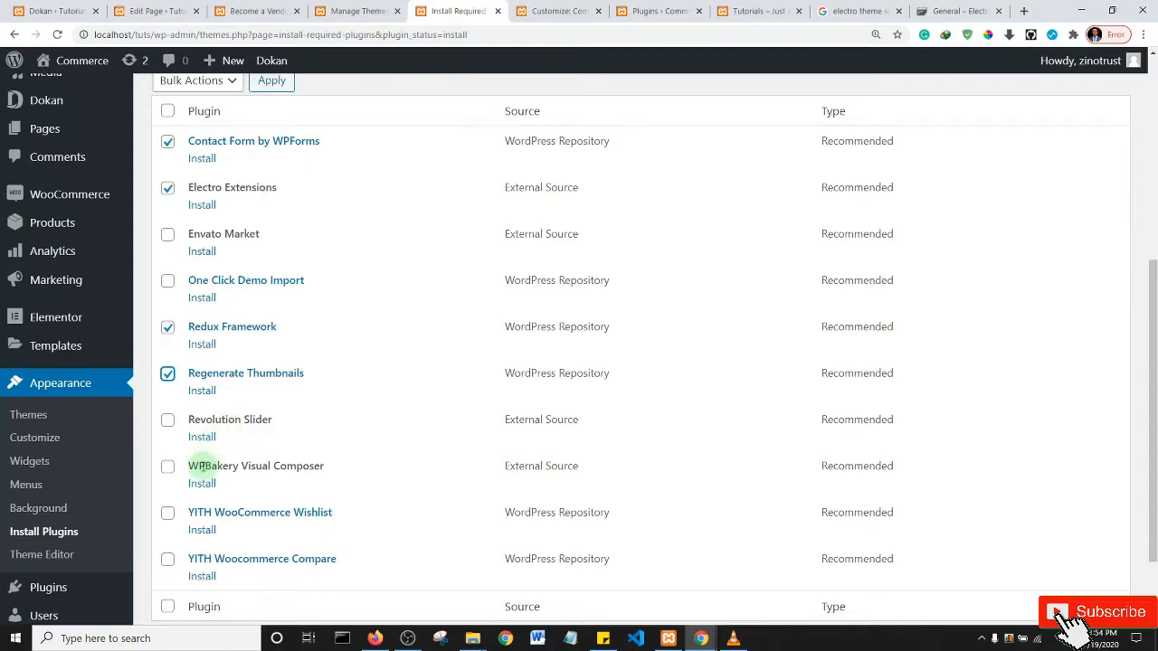
{"action": "left_click", "coordinate": [168, 517]}
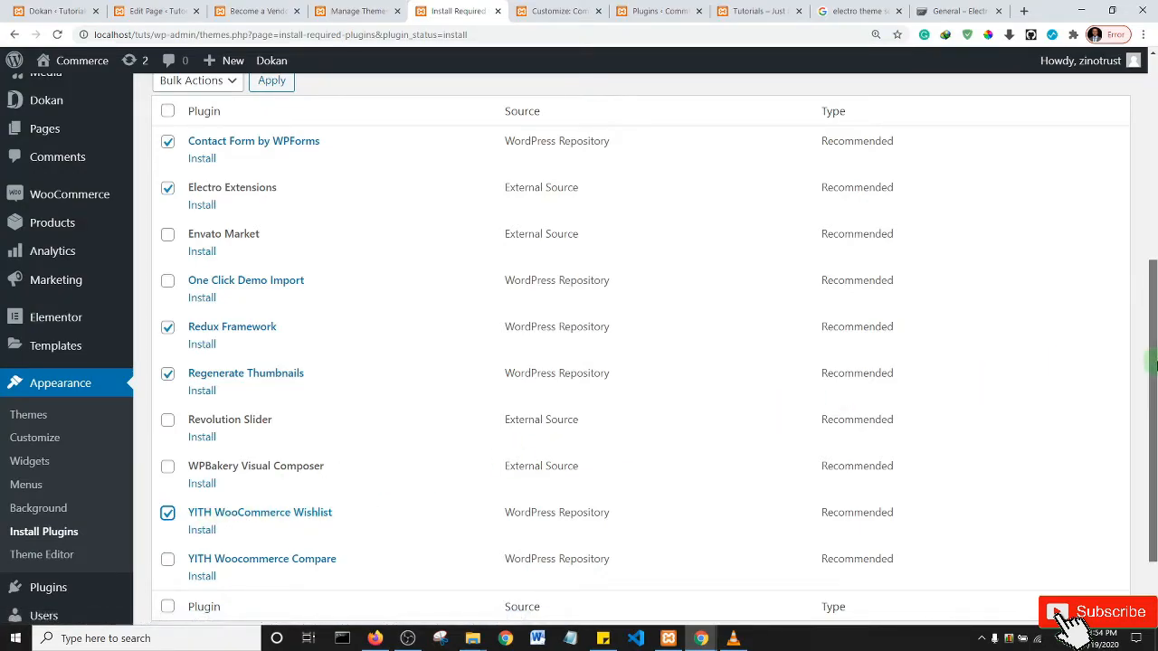
{"action": "scroll", "coordinate": [1154, 346], "scroll_direction": "up", "scroll_amount": 1}
{"action": "left_click_drag", "start_coordinate": [1154, 345], "coordinate": [1154, 246]}
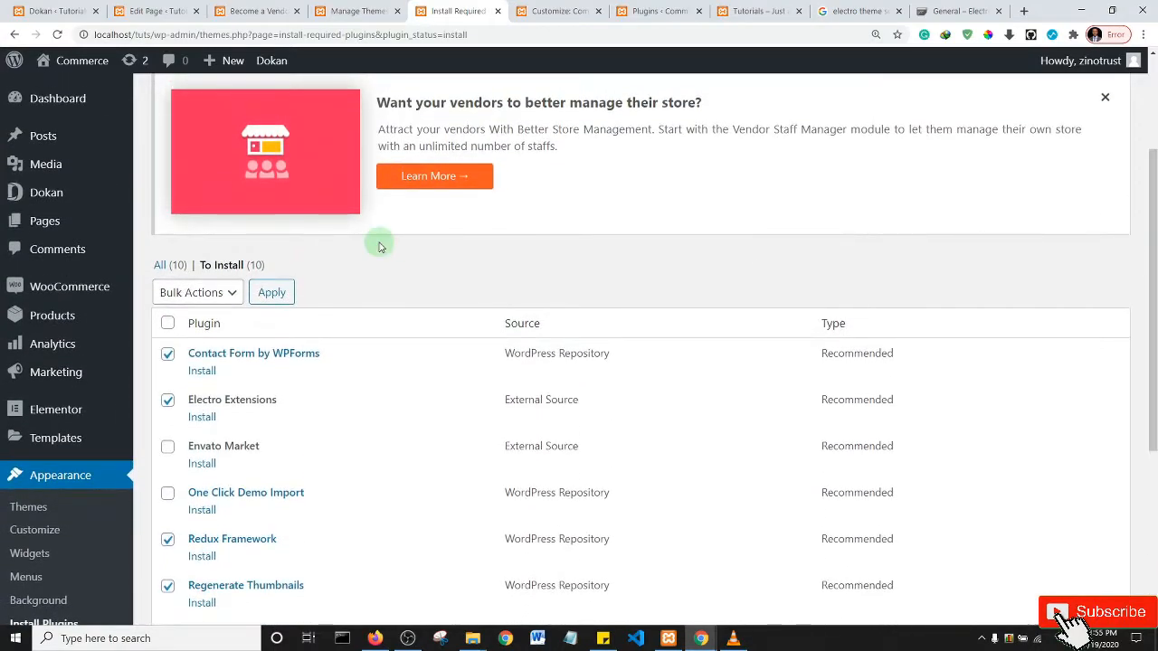
- Bulk-install the five checked plugins and scroll through the success messages
{"action": "left_click", "coordinate": [206, 298]}
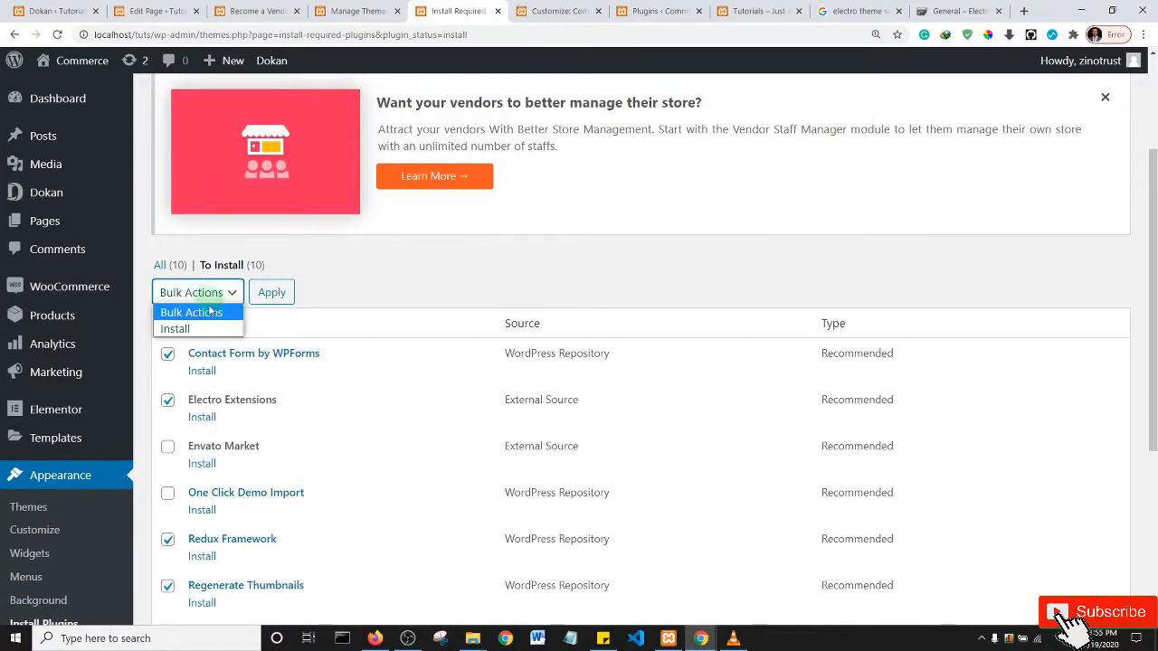
{"action": "left_click", "coordinate": [205, 329]}
{"action": "left_click", "coordinate": [272, 293]}
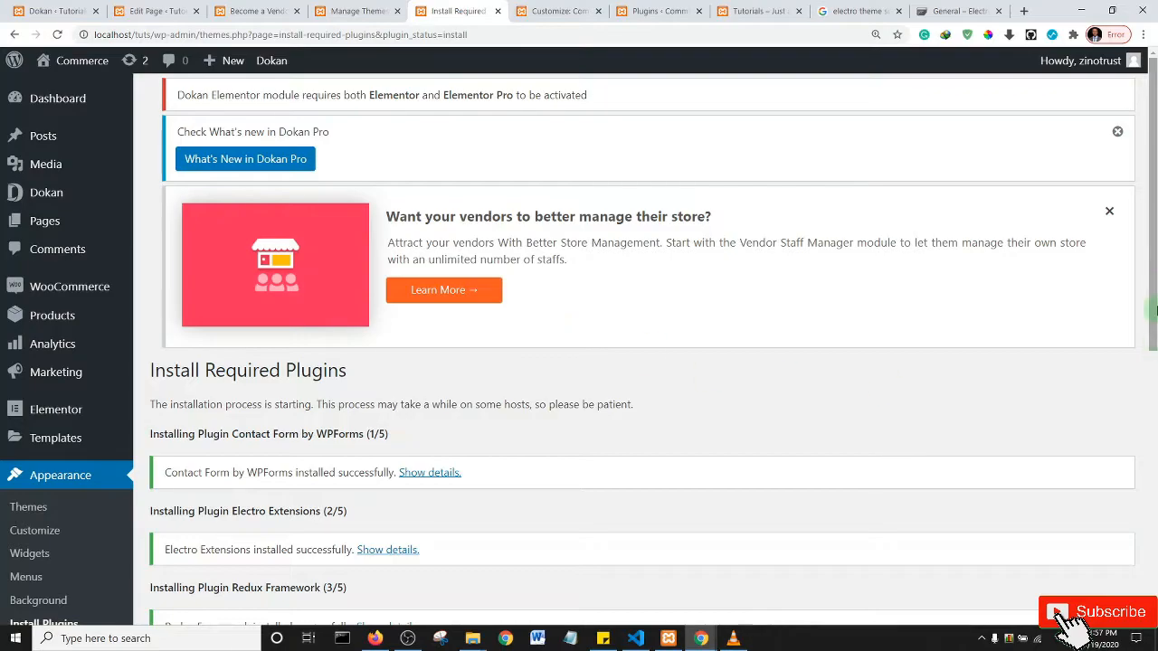
{"action": "scroll", "coordinate": [1153, 353], "scroll_direction": "down", "scroll_amount": 1}
{"action": "left_click_drag", "start_coordinate": [1153, 353], "coordinate": [1153, 443]}
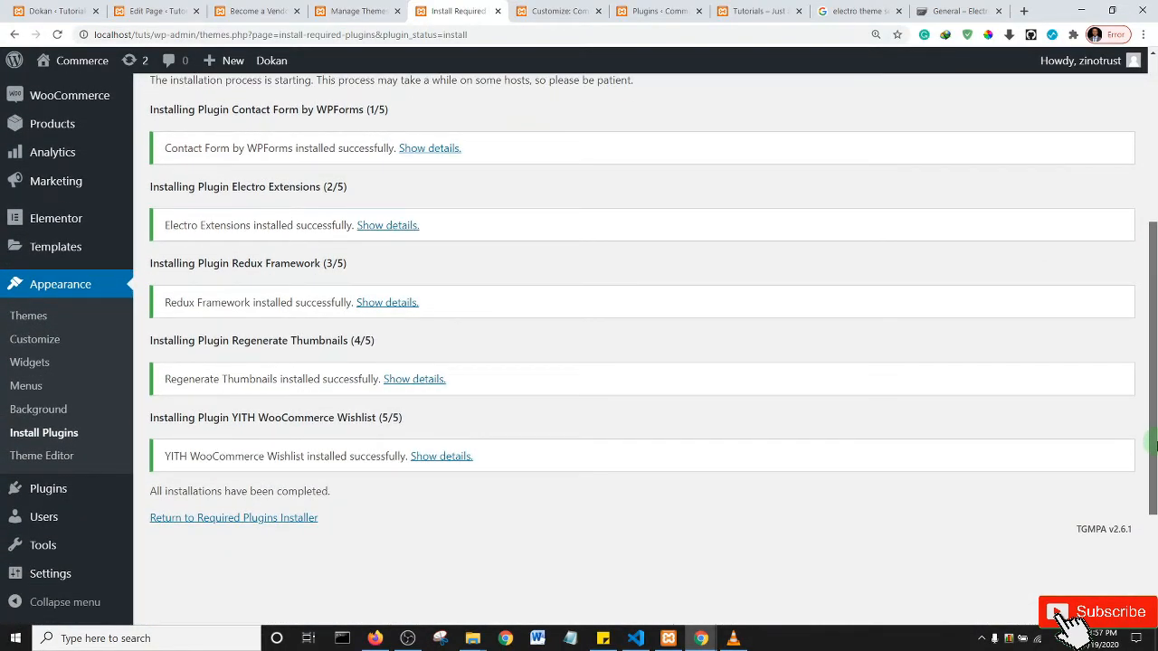
- Return to the installer and tick the five installed plugins, from Contact Form by WPForms to YITH WooCommerce Wishlist
{"action": "left_click", "coordinate": [247, 519]}
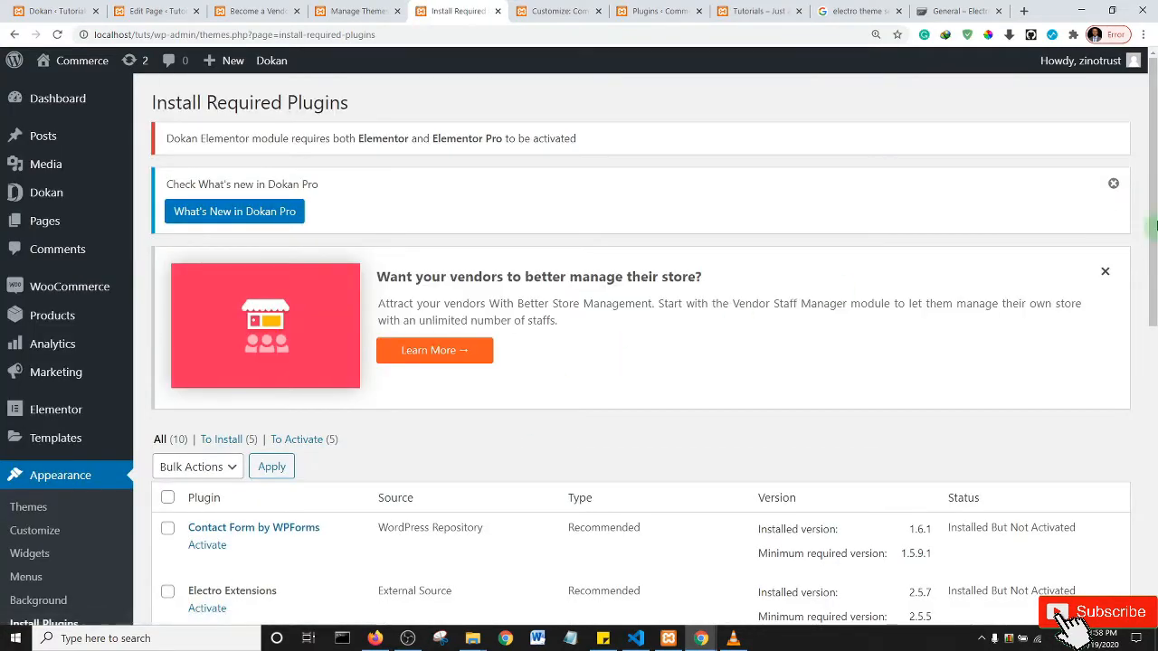
{"action": "left_click_drag", "start_coordinate": [1154, 164], "coordinate": [1154, 294]}
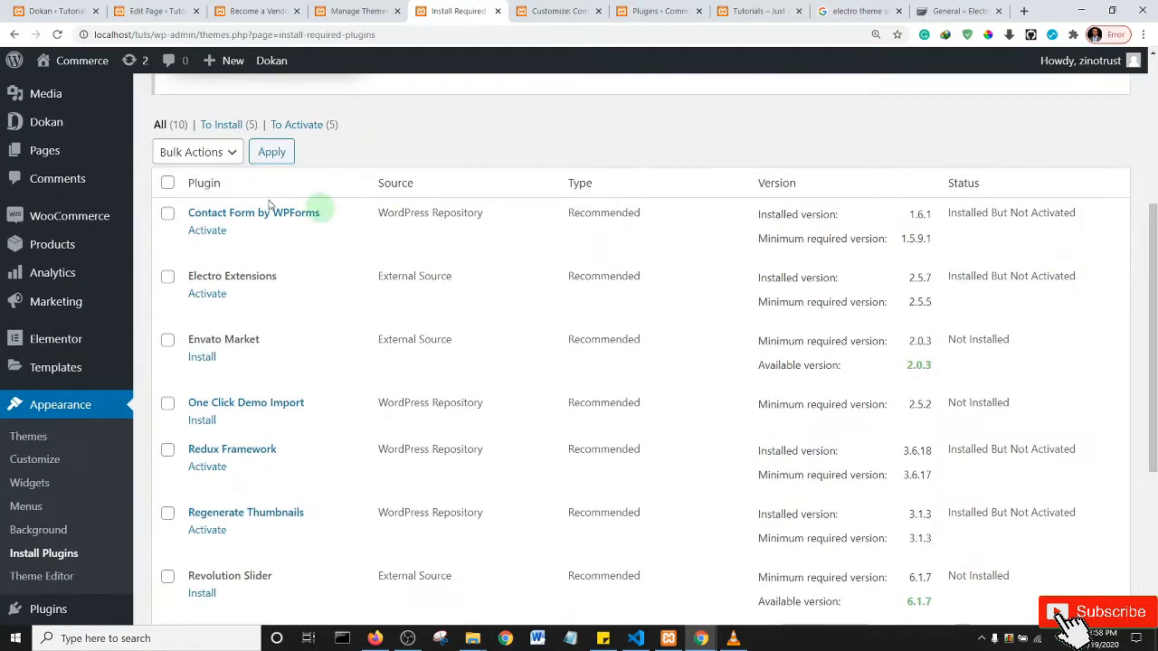
{"action": "left_click", "coordinate": [167, 214]}
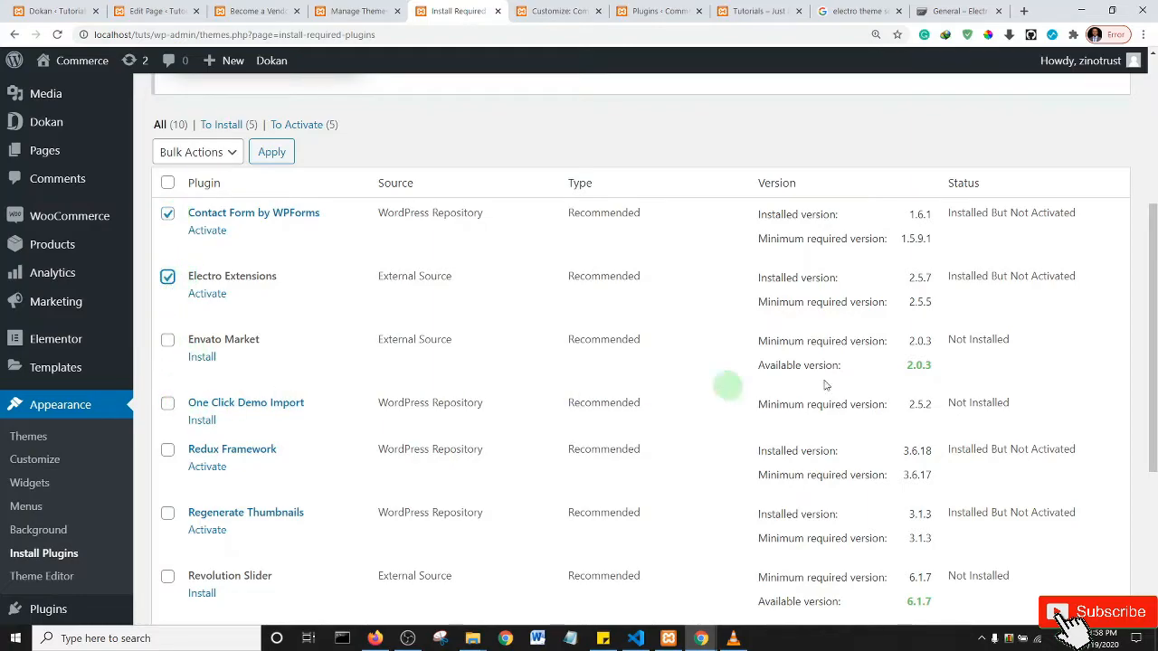
{"action": "left_click_drag", "start_coordinate": [1155, 312], "coordinate": [1156, 349]}
{"action": "scroll", "coordinate": [1155, 348], "scroll_direction": "down", "scroll_amount": 1}
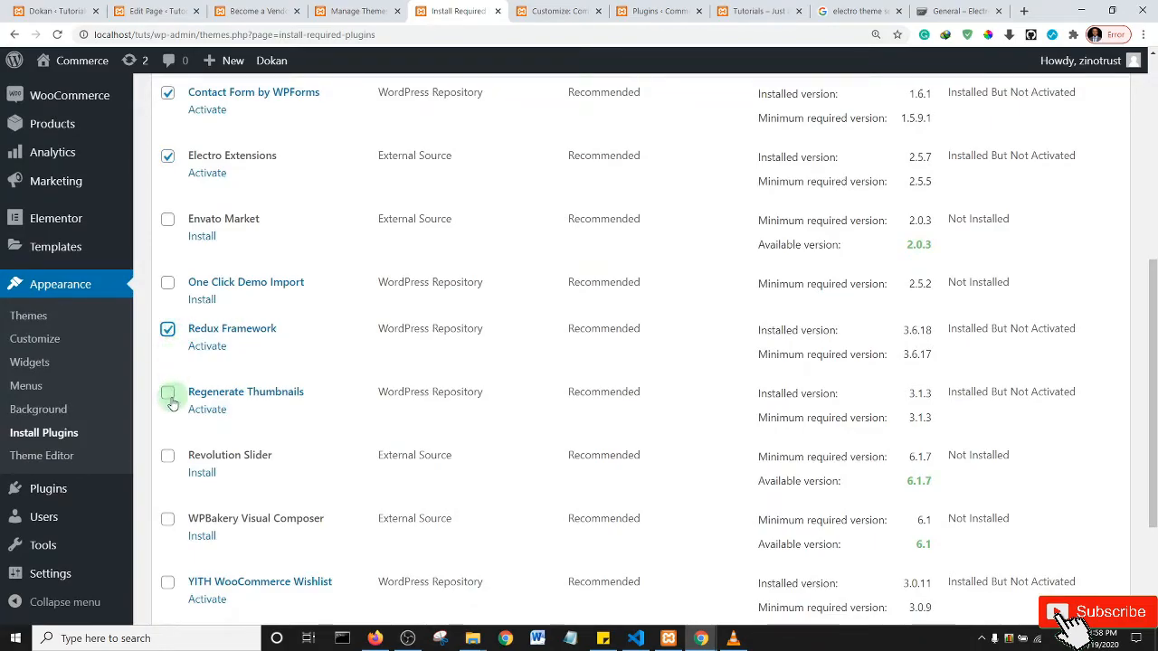
{"action": "left_click_drag", "start_coordinate": [1154, 335], "coordinate": [1154, 414]}
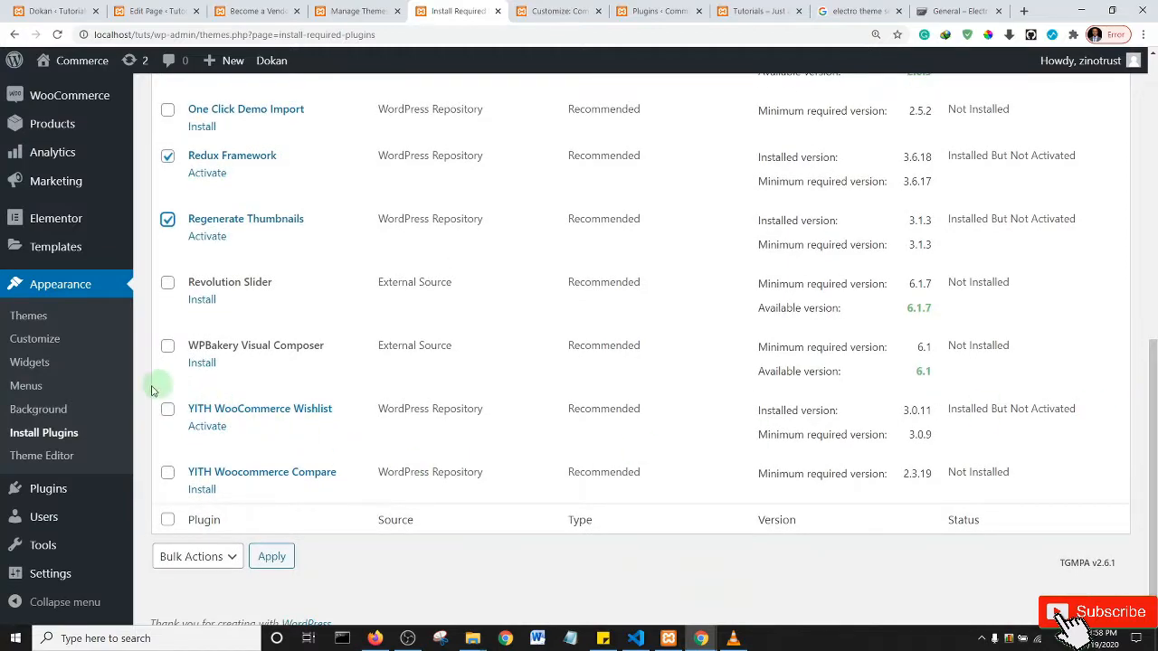
{"action": "left_click", "coordinate": [168, 410]}
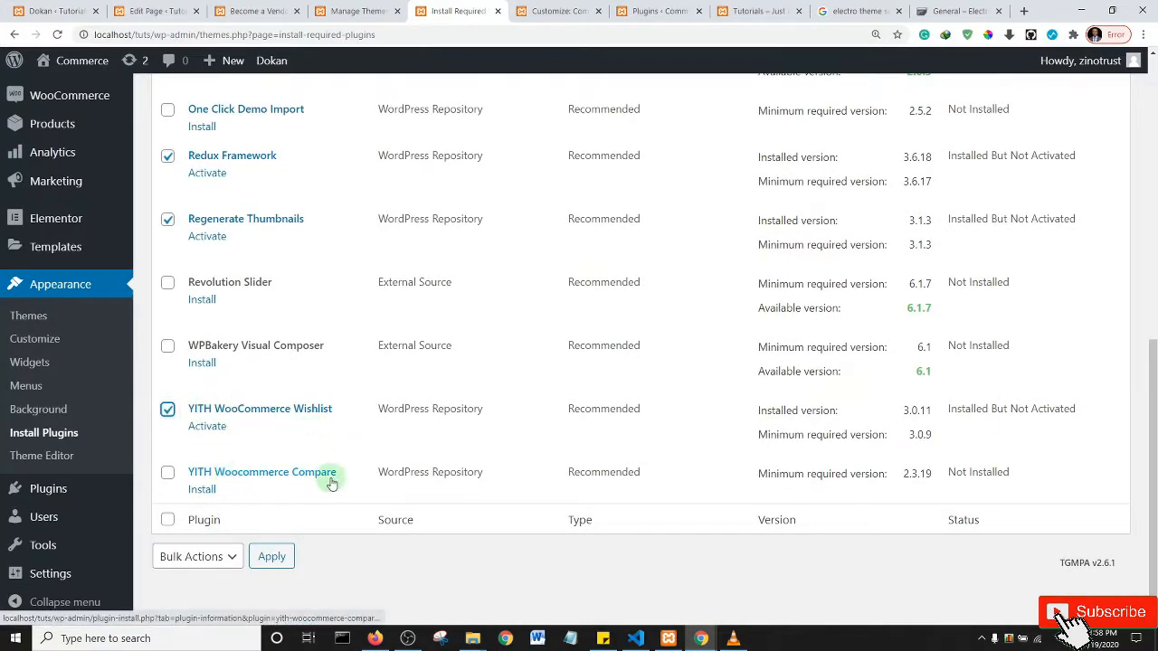
{"action": "scroll", "coordinate": [567, 424], "scroll_direction": "up", "scroll_amount": 7}
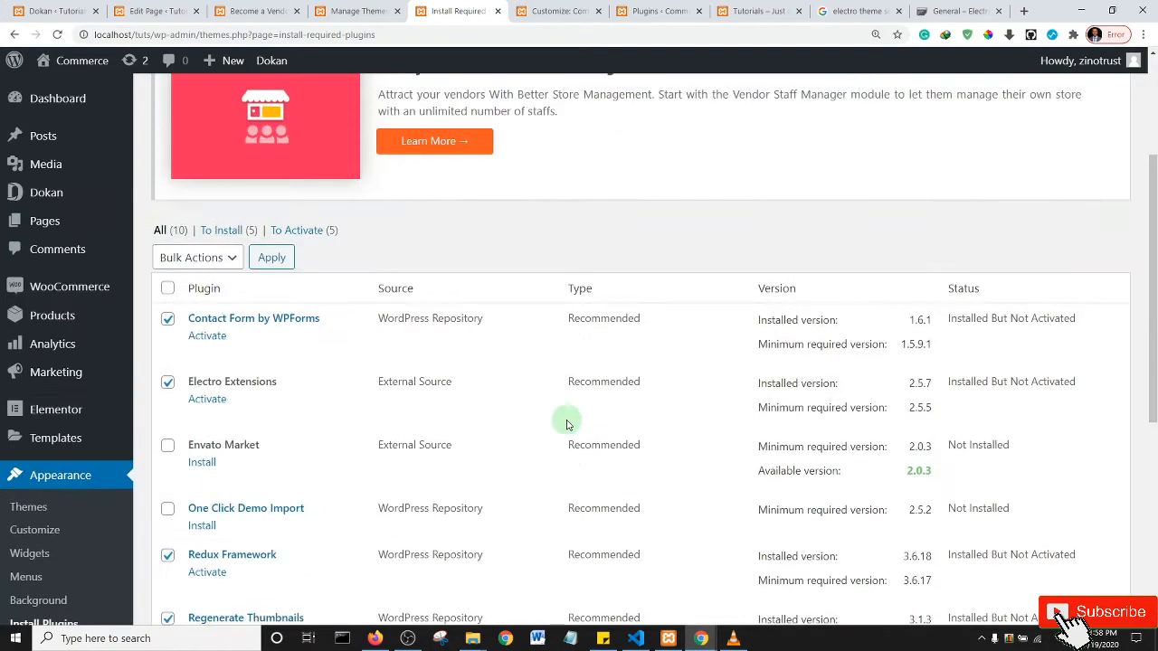
{"action": "scroll", "coordinate": [543, 425], "scroll_direction": "down", "scroll_amount": 5}
{"action": "left_click_drag", "start_coordinate": [1146, 278], "coordinate": [1146, 167]}
- Bulk-activate the five checked plugins and go back to the Customize tab
{"action": "left_click", "coordinate": [214, 307]}
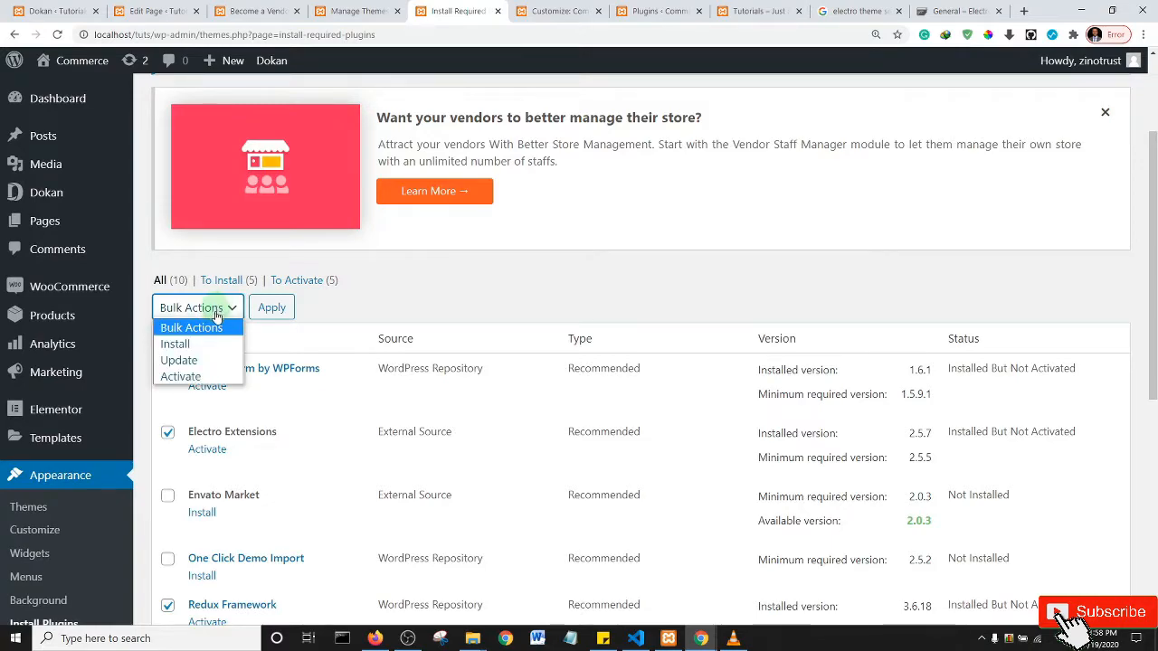
{"action": "left_click", "coordinate": [180, 376]}
{"action": "left_click", "coordinate": [271, 308]}
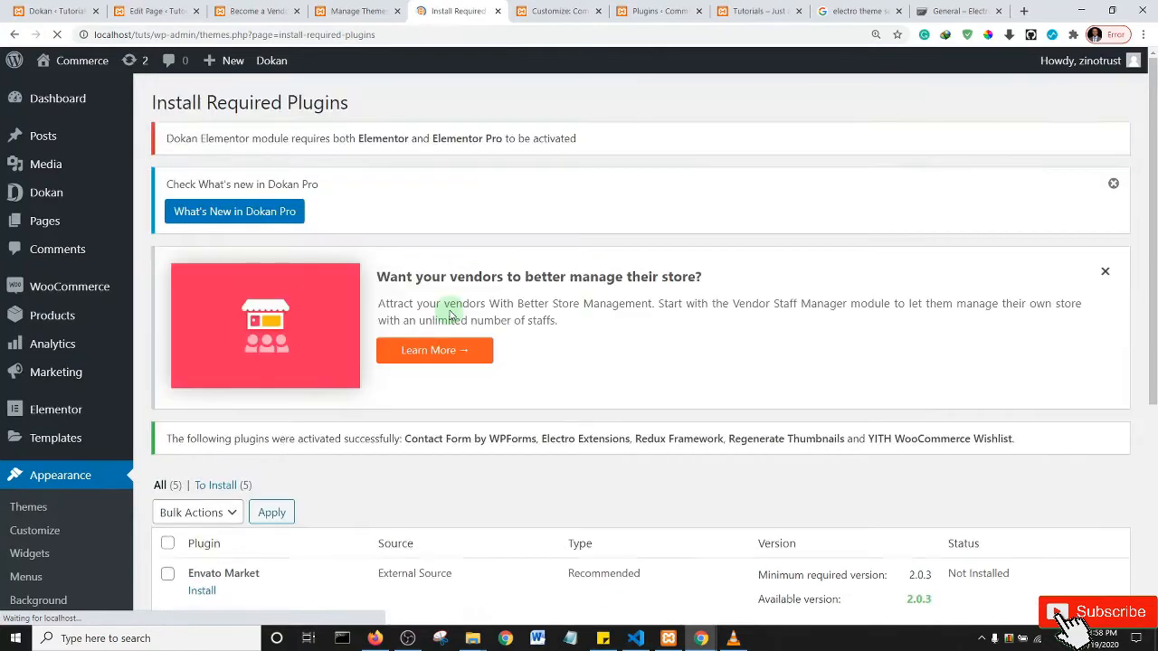
{"action": "mouse_move", "coordinate": [1152, 212]}
{"action": "left_mouse_down"}
{"action": "mouse_move", "coordinate": [1154, 399]}
{"action": "mouse_move", "coordinate": [1150, 207]}
{"action": "left_mouse_up"}
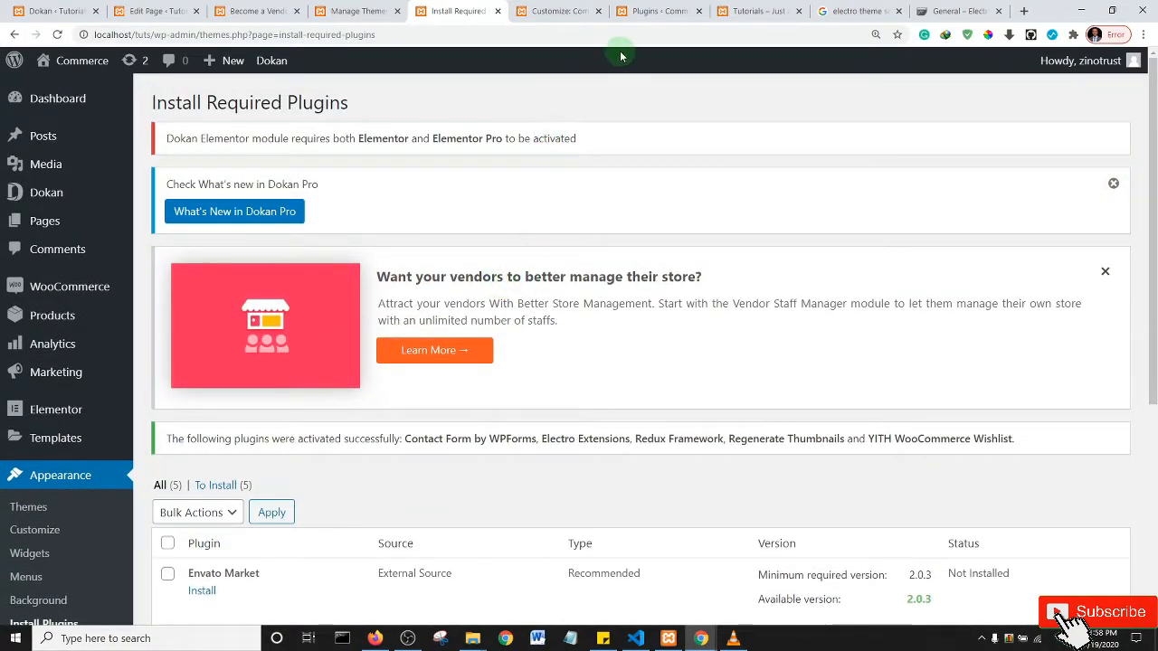
{"action": "left_click", "coordinate": [561, 7]}
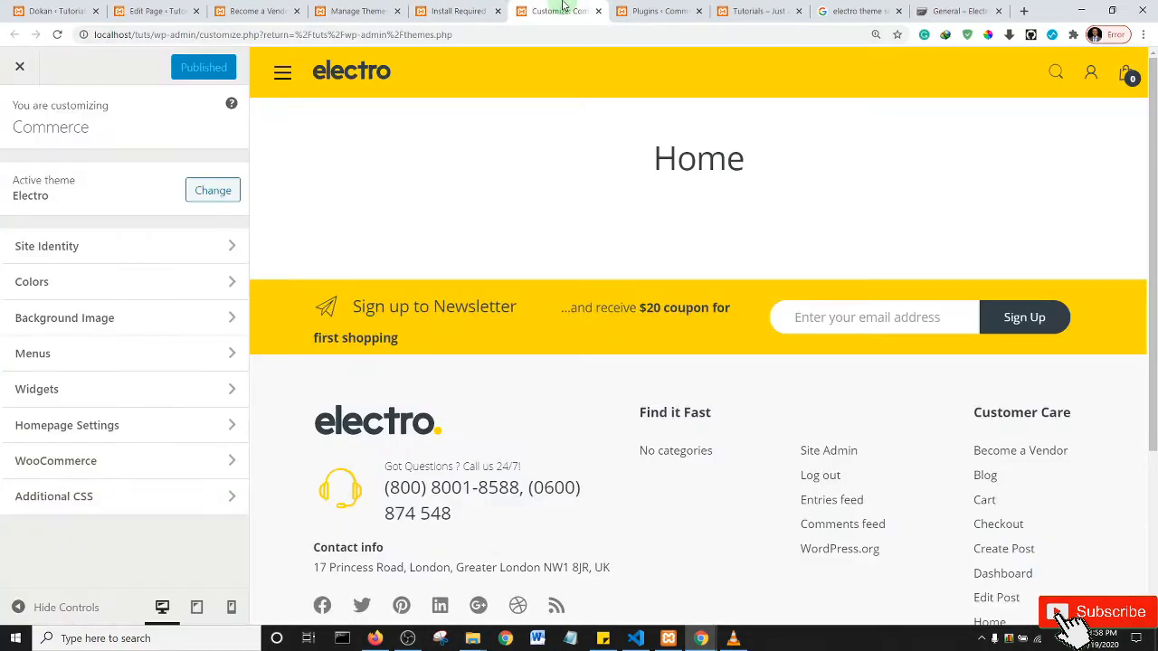
- Reload the Customizer to show Electro's sections, browse the Home preview, and open Additional CSS
{"action": "left_click", "coordinate": [58, 36]}
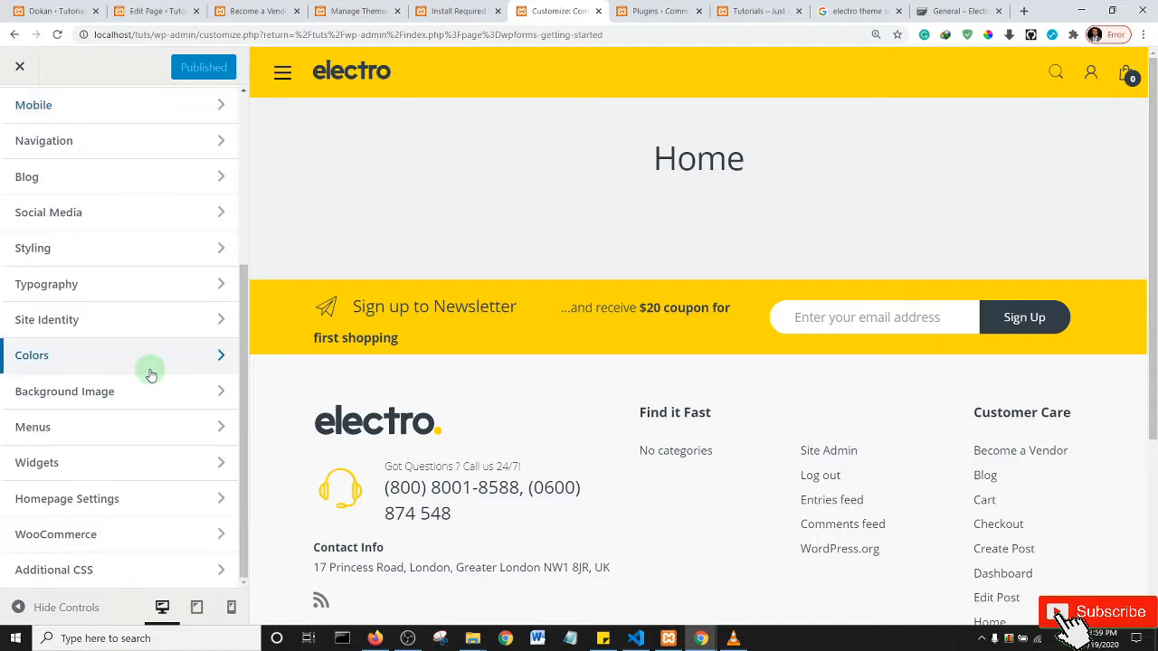
{"action": "scroll", "coordinate": [149, 368], "scroll_direction": "up", "scroll_amount": 3}
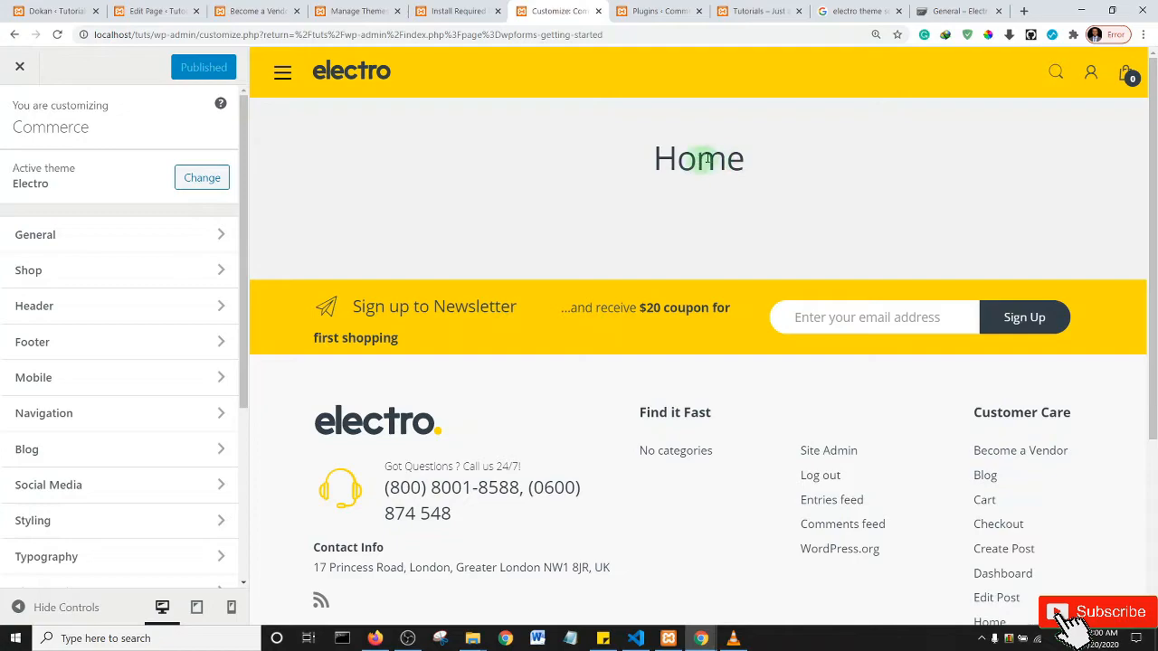
{"action": "left_click_drag", "start_coordinate": [654, 155], "coordinate": [750, 163]}
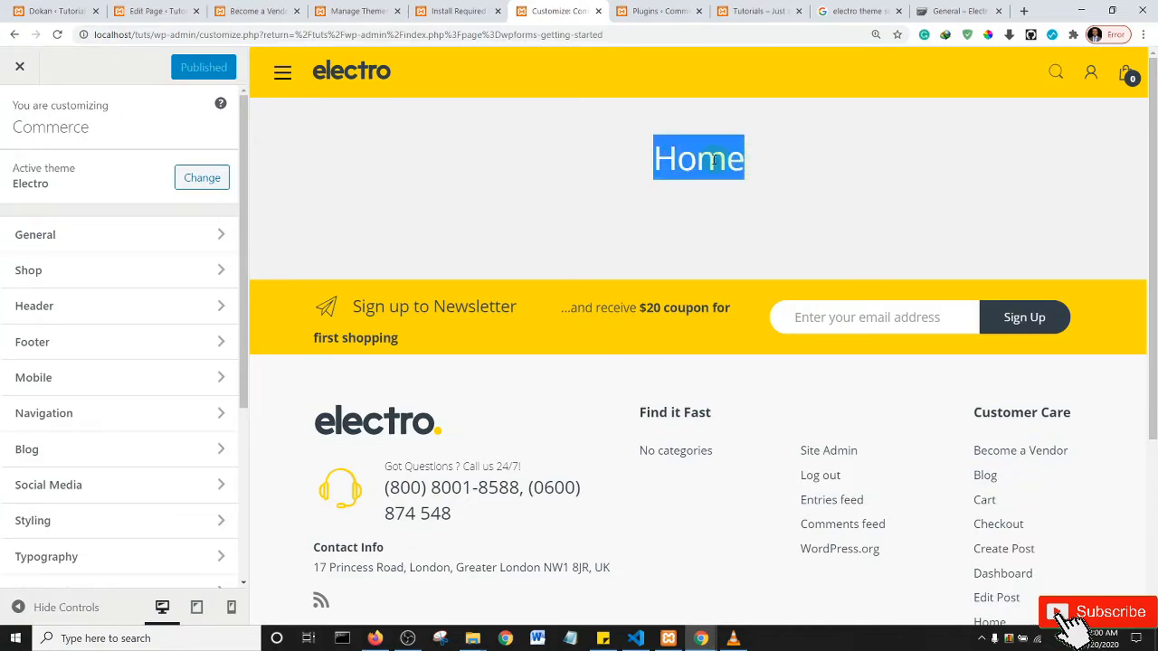
{"action": "left_click", "coordinate": [633, 170]}
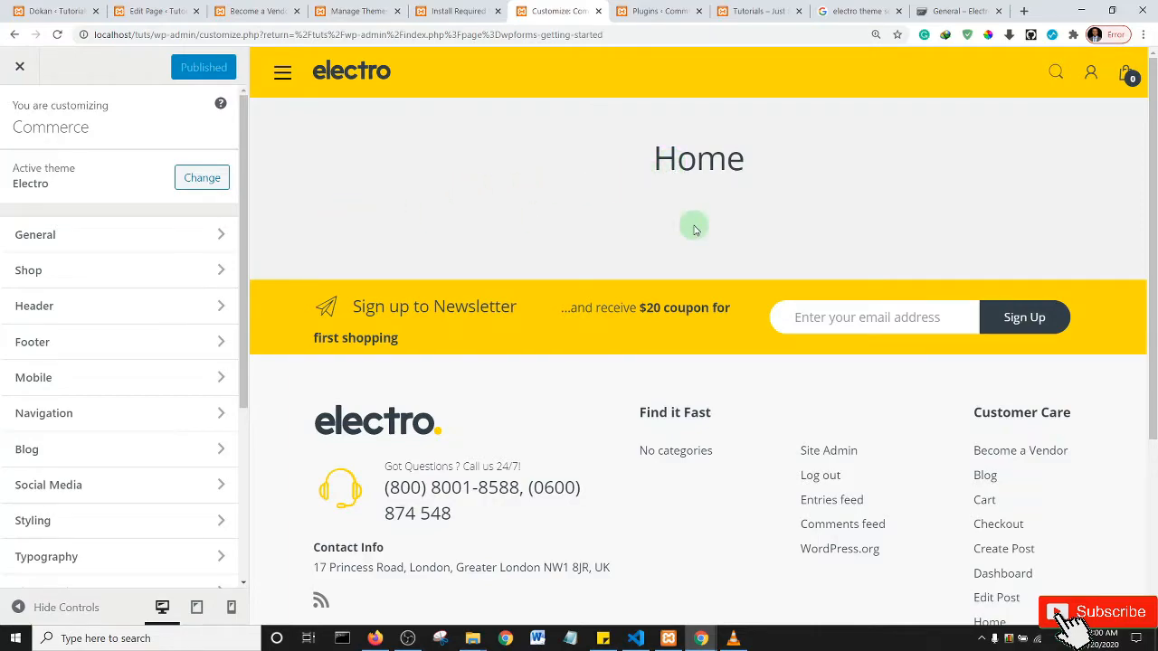
{"action": "scroll", "coordinate": [135, 298], "scroll_direction": "down", "scroll_amount": 3}
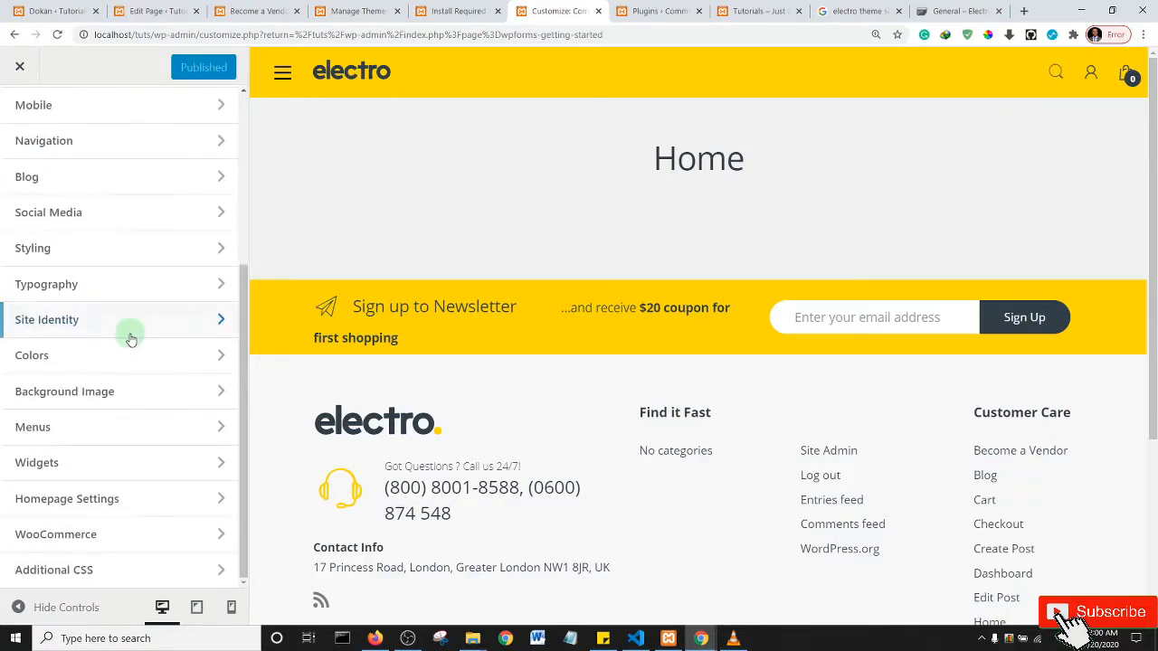
{"action": "left_click", "coordinate": [82, 570]}
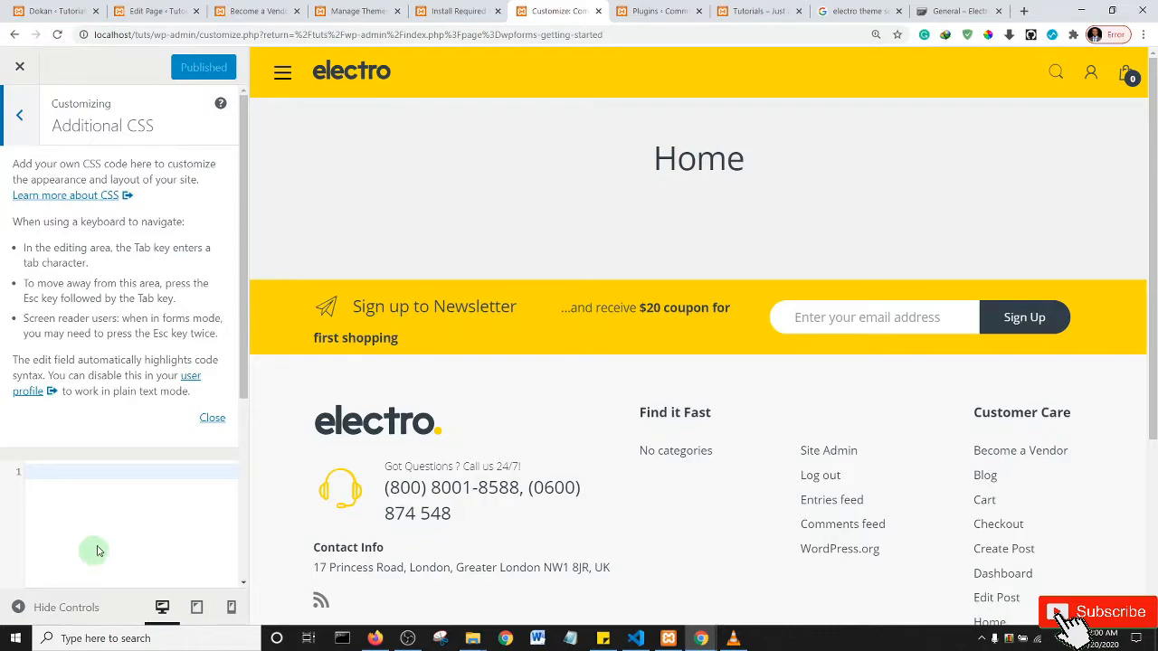
- Close the CSS help text, click into the empty CSS editor, then move to the Privacy Policy editor
{"action": "left_click", "coordinate": [211, 418]}
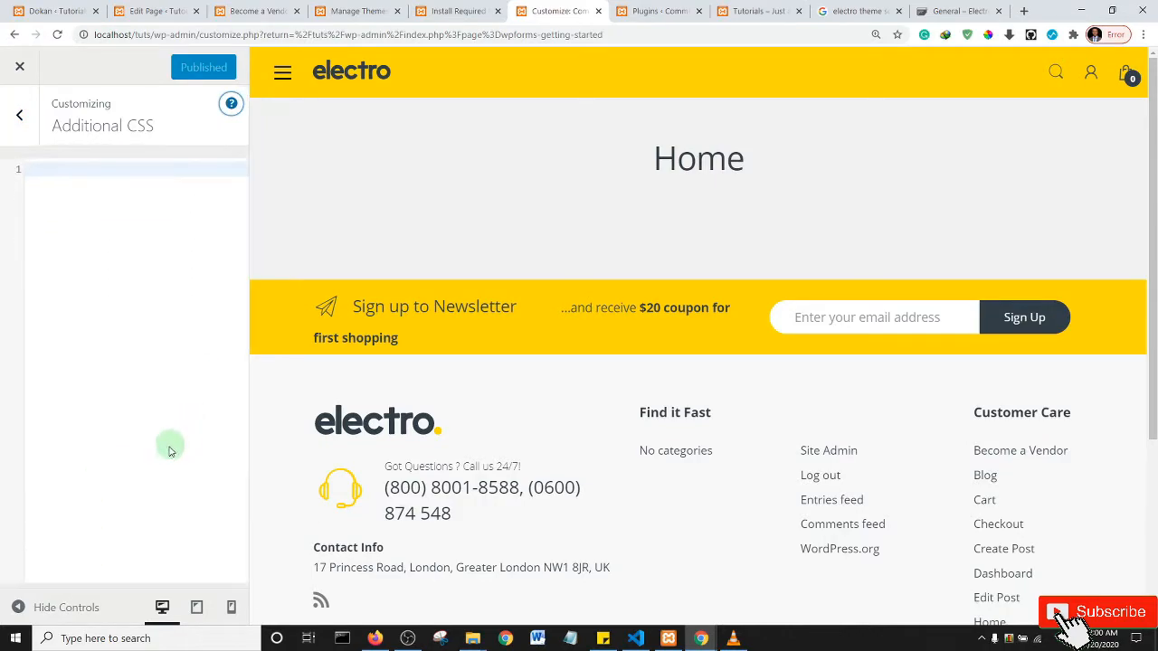
{"action": "left_click", "coordinate": [72, 168]}
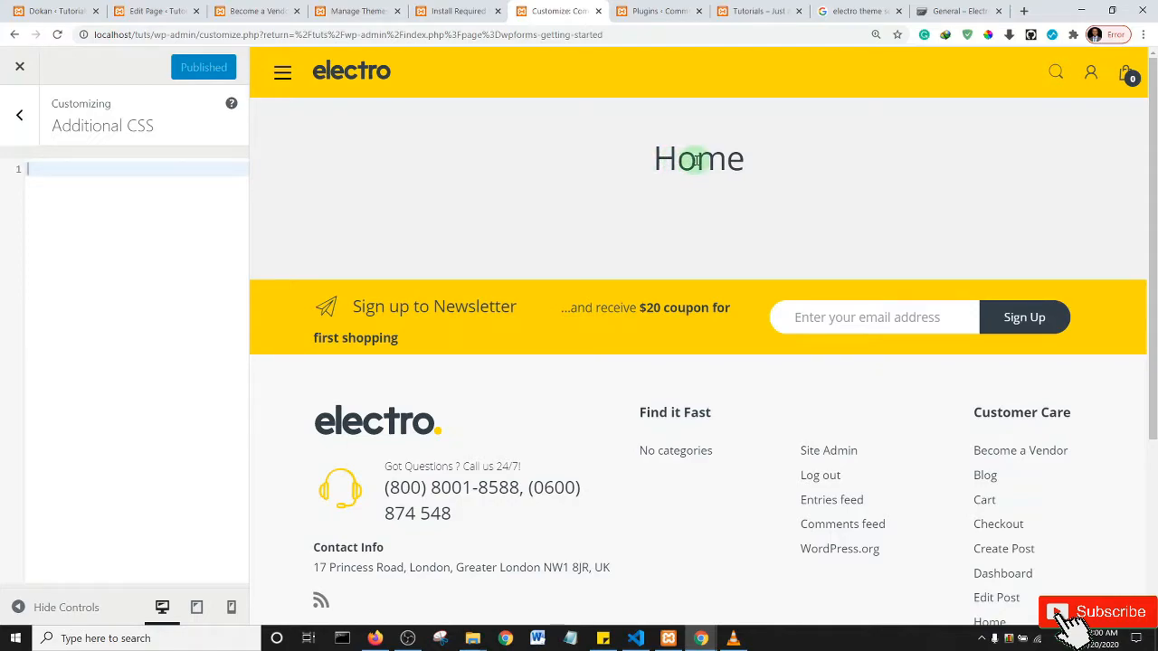
{"action": "left_click", "coordinate": [149, 8]}
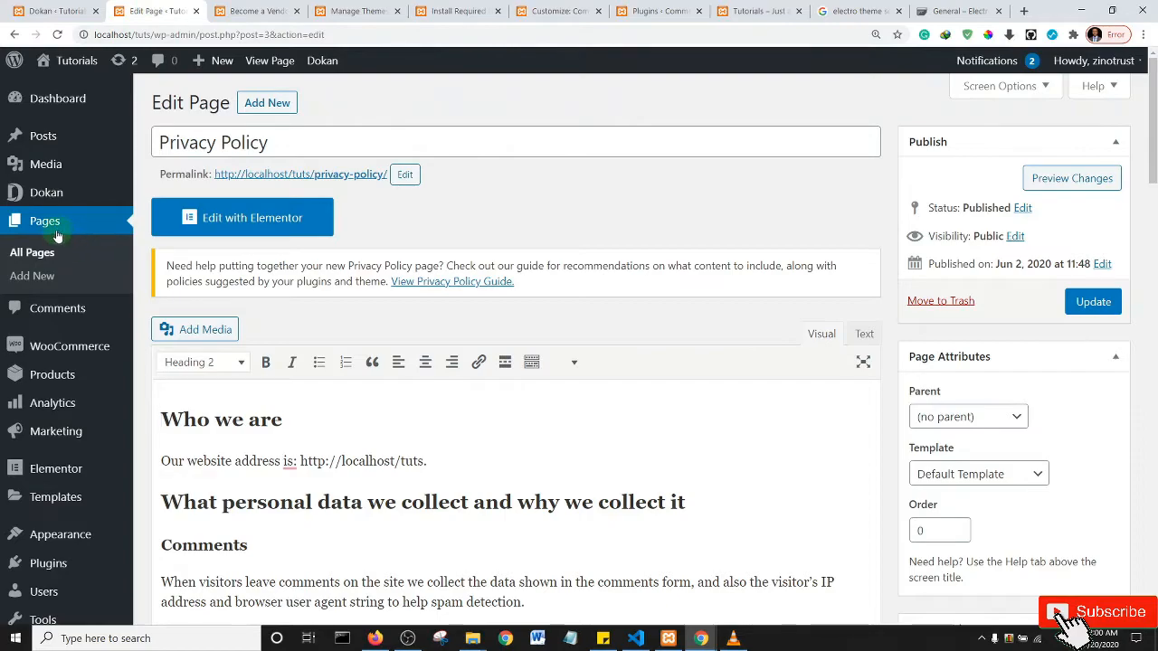
- List all 15 pages, find the Home — Front Page row, then switch to the live storefront
{"action": "left_click", "coordinate": [266, 230]}
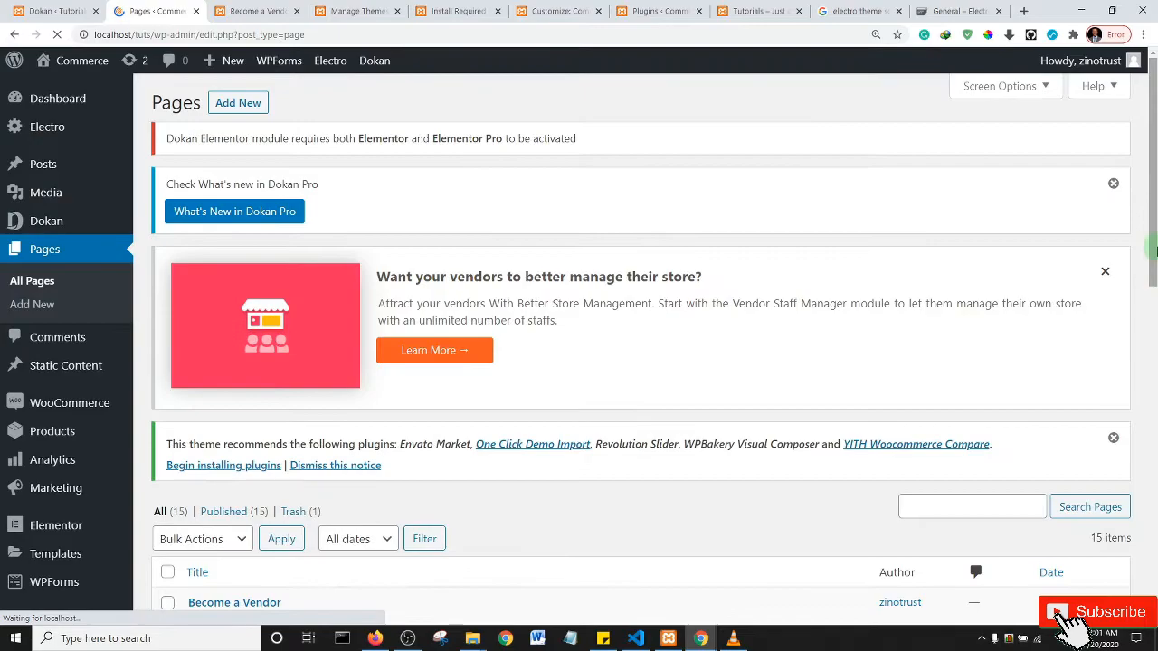
{"action": "left_click_drag", "start_coordinate": [1153, 249], "coordinate": [1153, 451]}
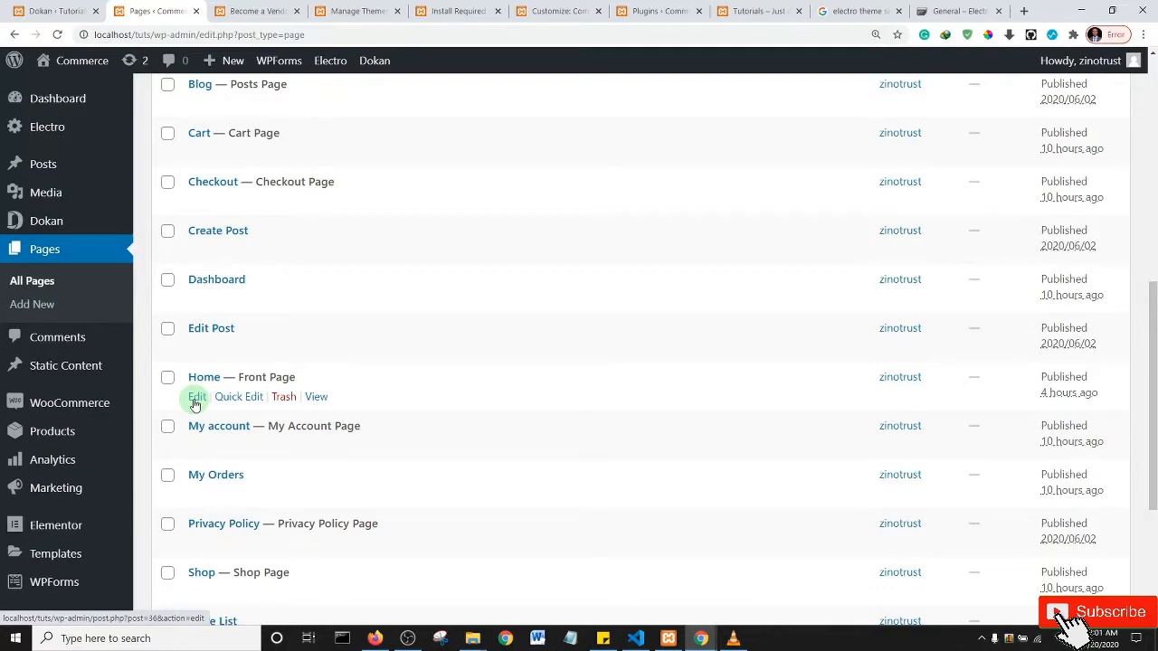
{"action": "scroll", "coordinate": [362, 397], "scroll_direction": "up", "scroll_amount": 6}
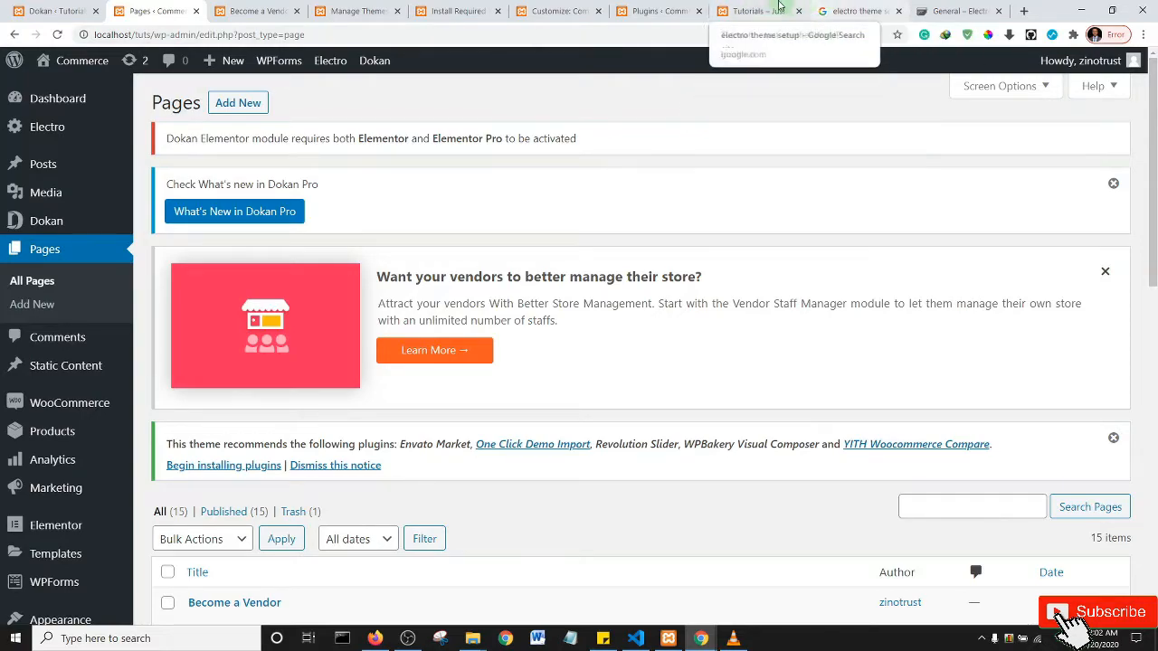
{"action": "left_click", "coordinate": [760, 10]}
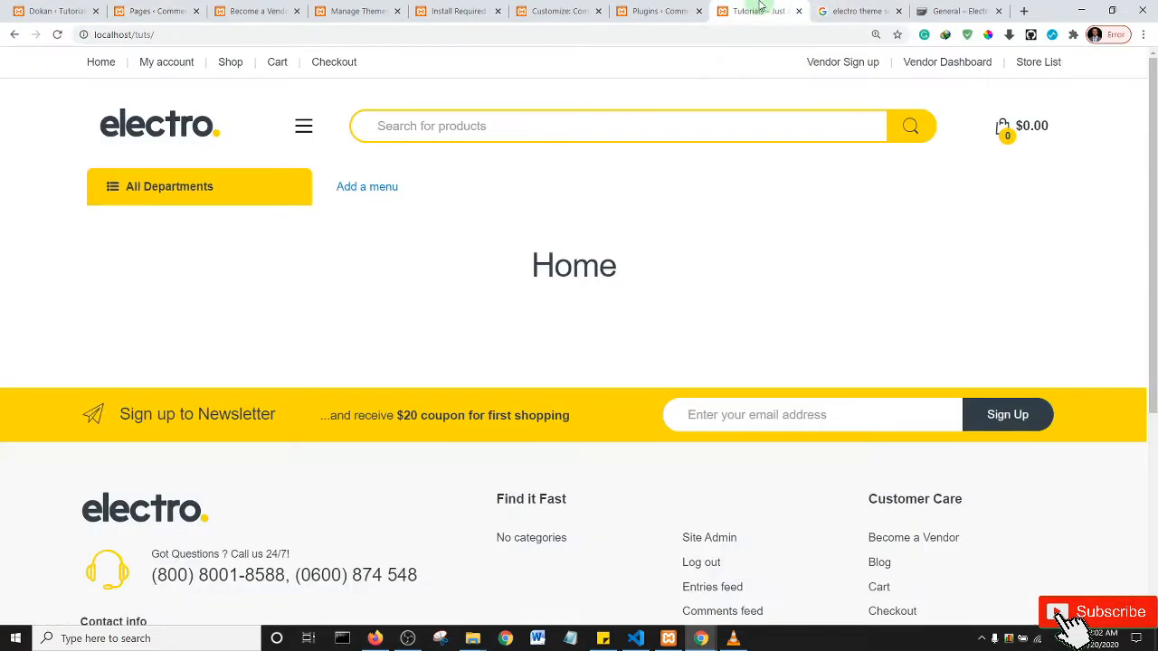
- Search the home page's source for the entry-title class and select page ID 36 in post-36
{"action": "right_click", "coordinate": [445, 241]}
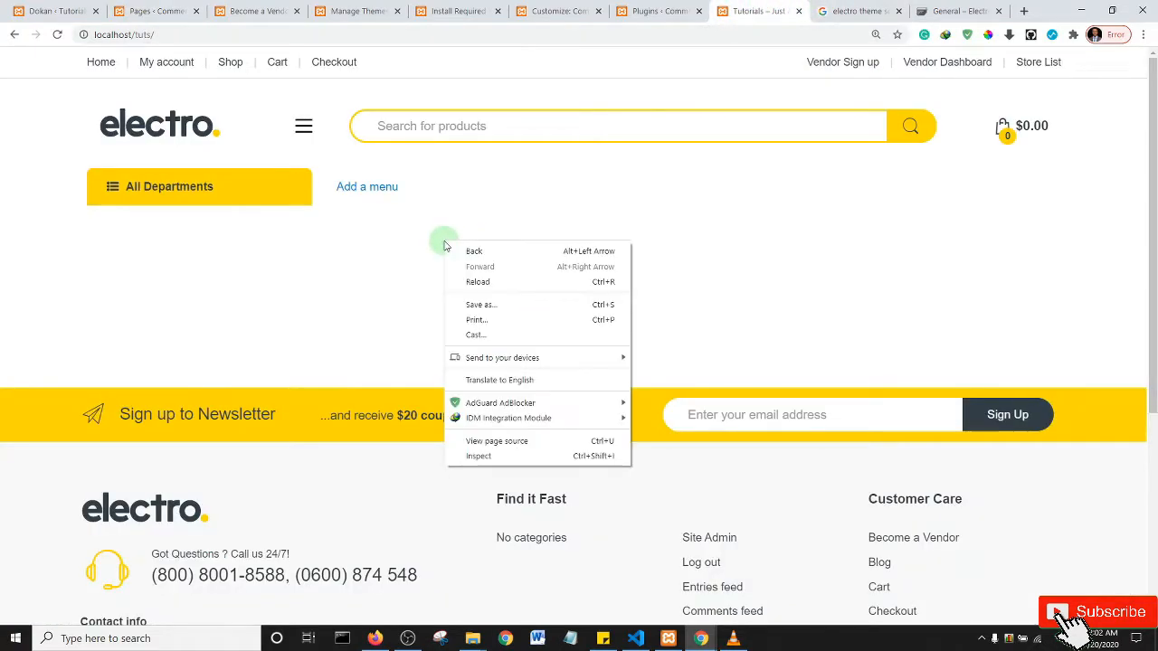
{"action": "left_click", "coordinate": [516, 442]}
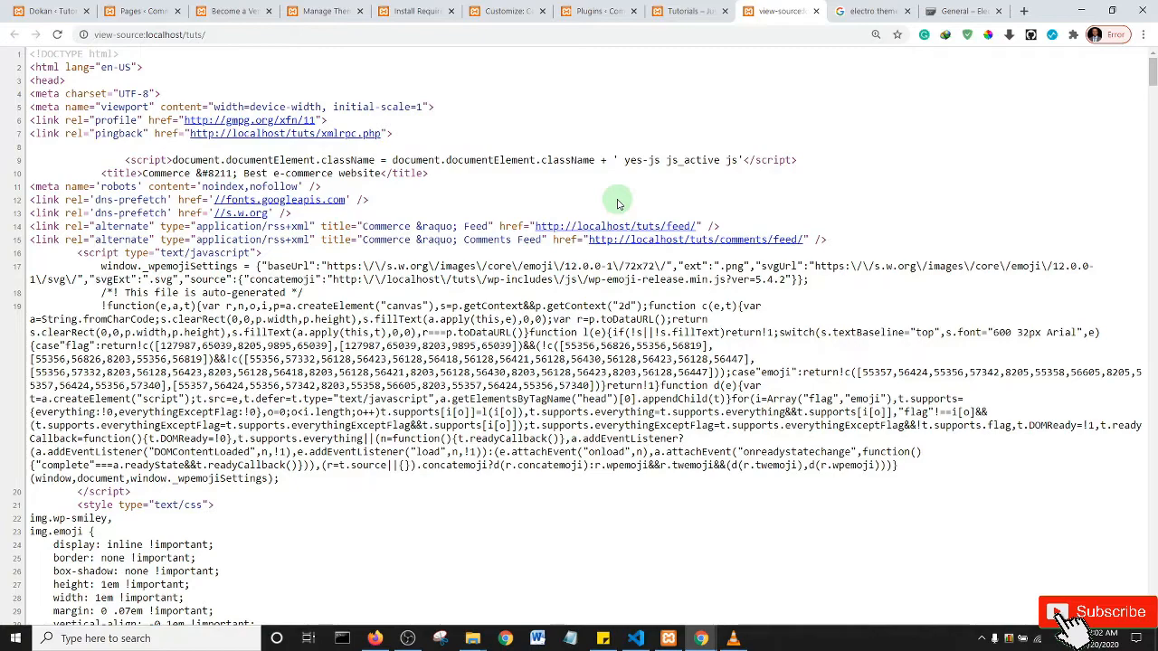
{"action": "key", "text": "ctrl+f"}
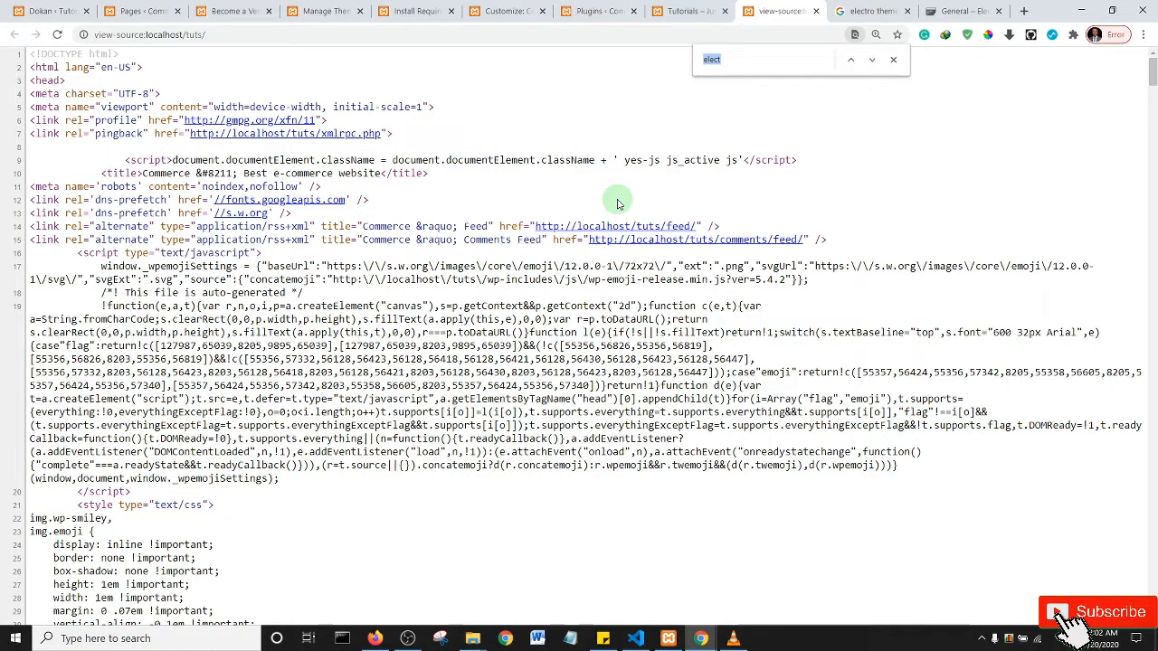
{"action": "type", "text": "entry"}
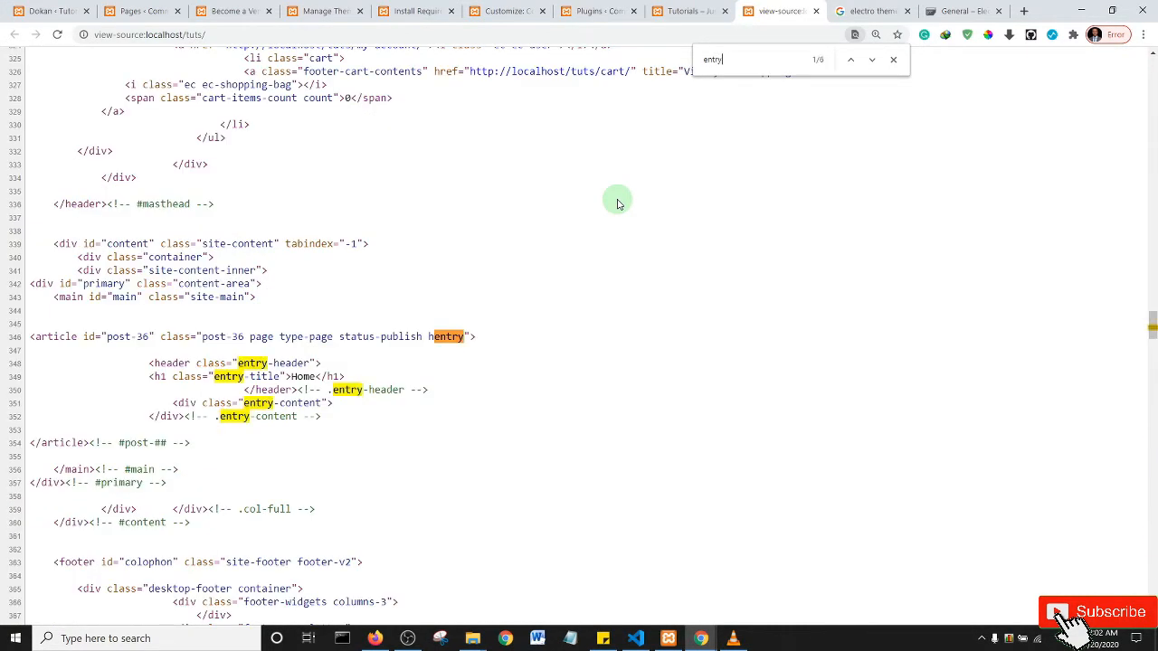
{"action": "type", "text": "-tit"}
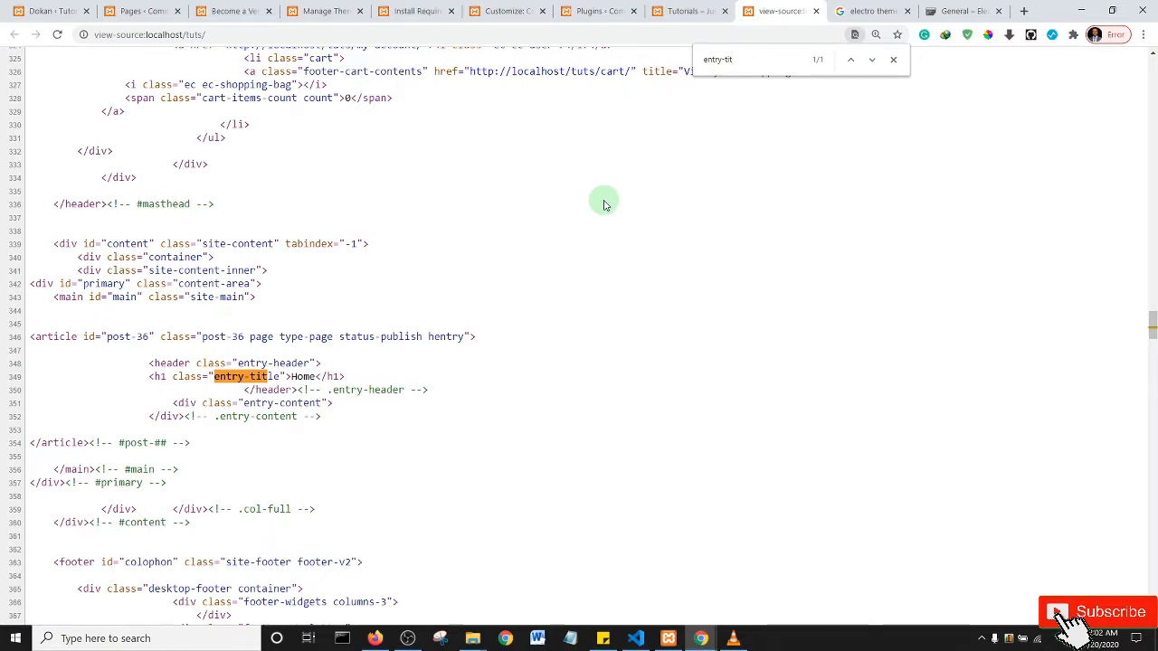
{"action": "double_click", "coordinate": [237, 337]}
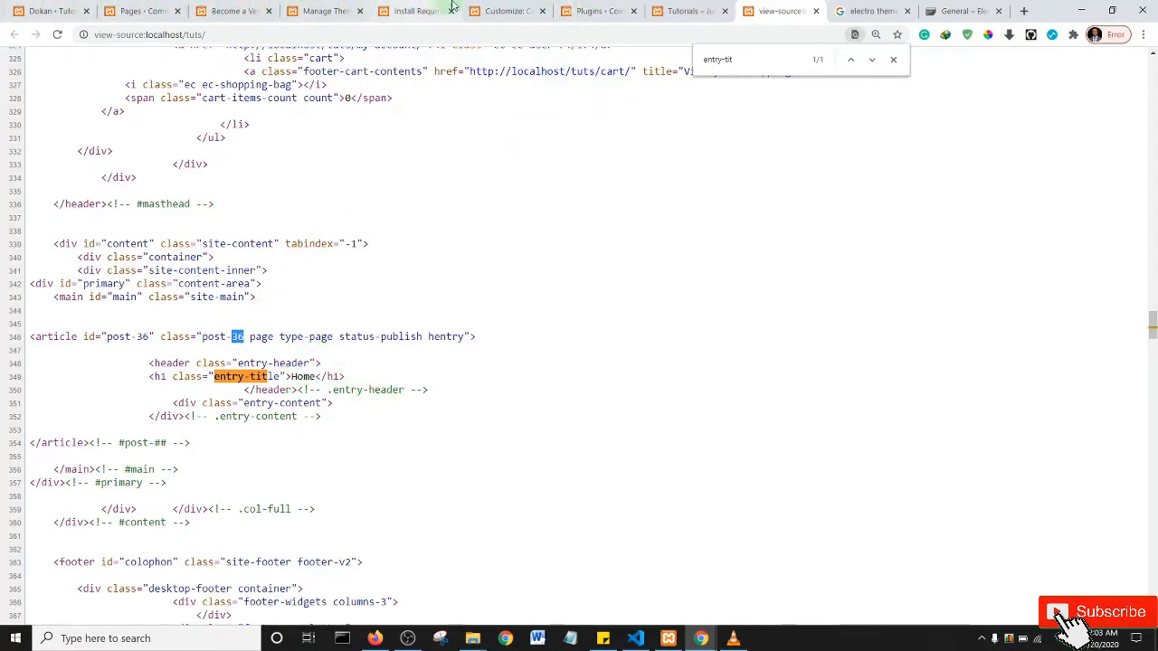
{"action": "left_click", "coordinate": [496, 10]}
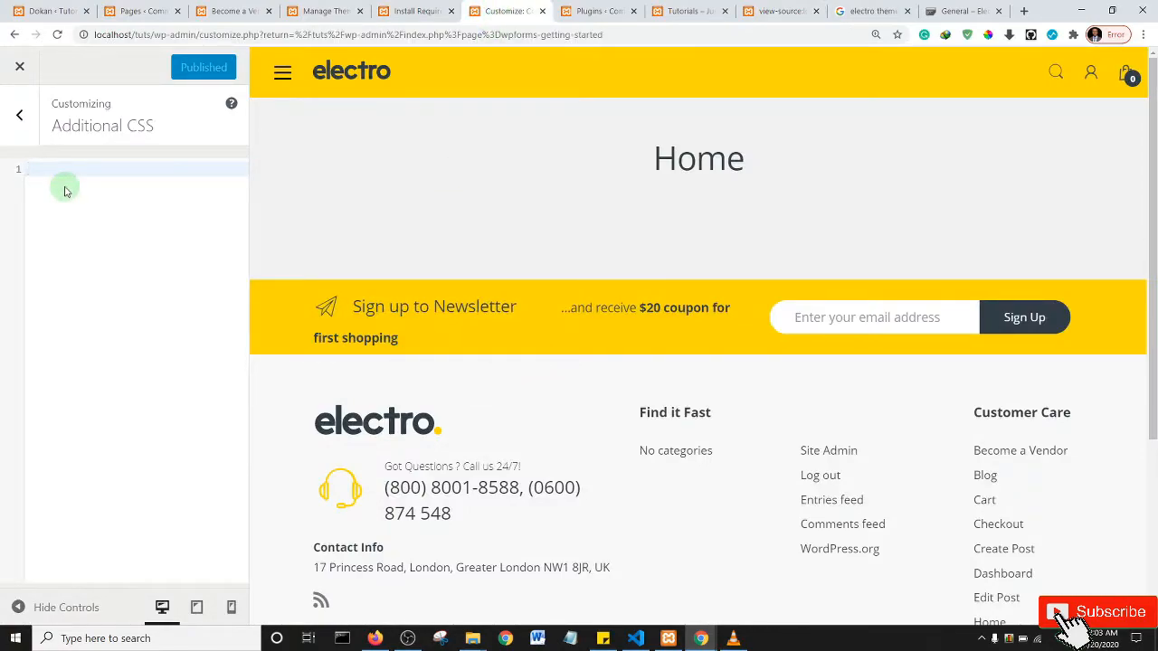
- Add the Additional CSS rule .page-id-36 .entry-title { display: none; } and publish it
{"action": "key", "text": "super+p"}
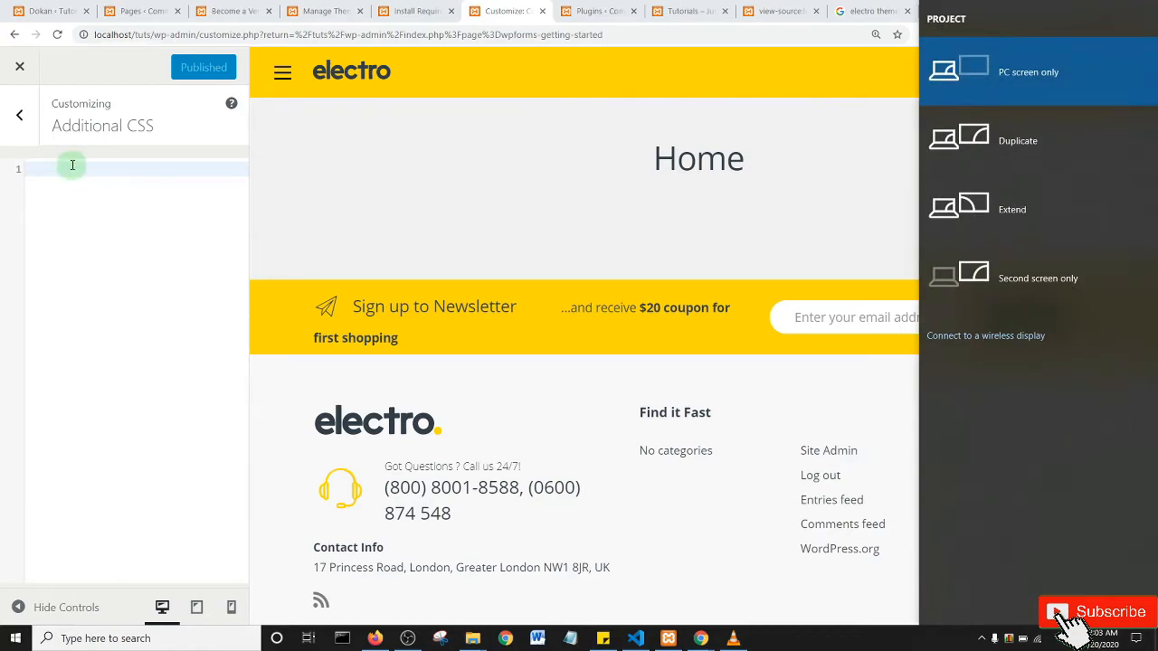
{"action": "left_click", "coordinate": [72, 167]}
{"action": "type", "text": ".p"}
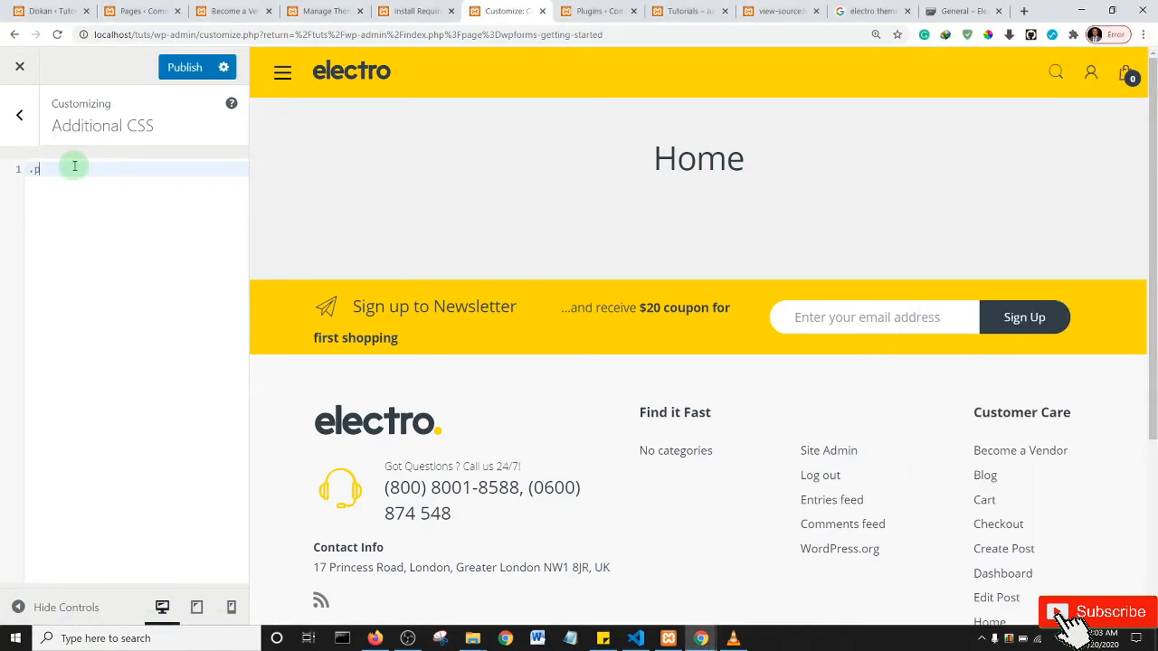
{"action": "type", "text": "age-id-36 .entry-title {"}
{"action": "key", "text": "Return"}
{"action": "type", "text": "display"}
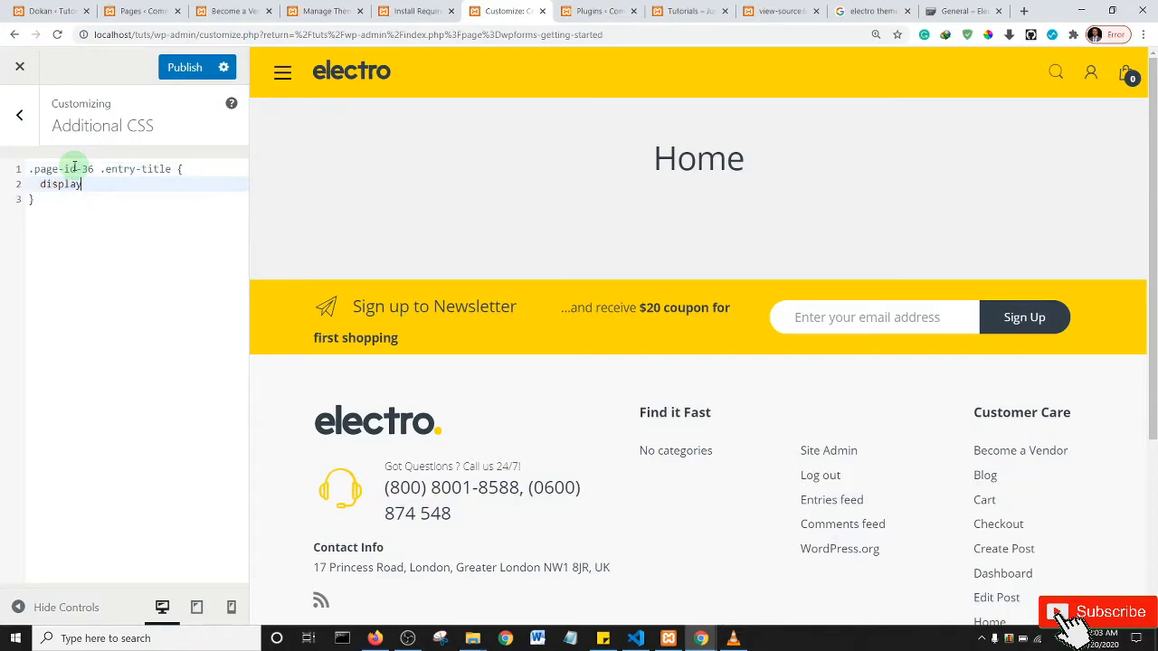
{"action": "type", "text": ": "}
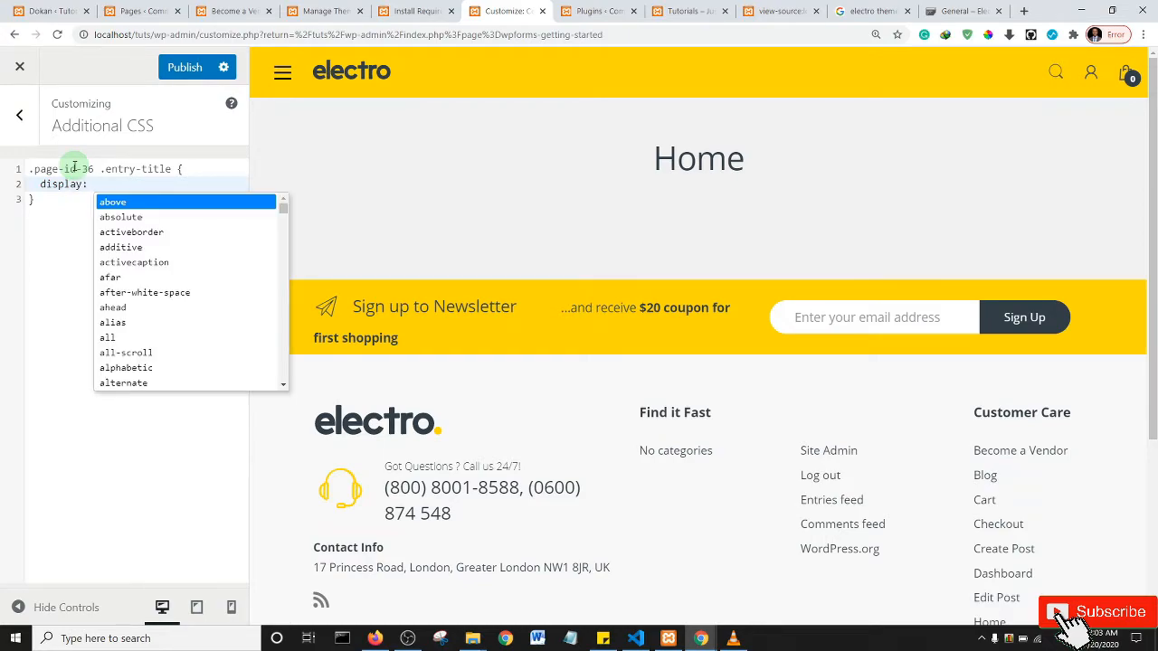
{"action": "type", "text": "none;"}
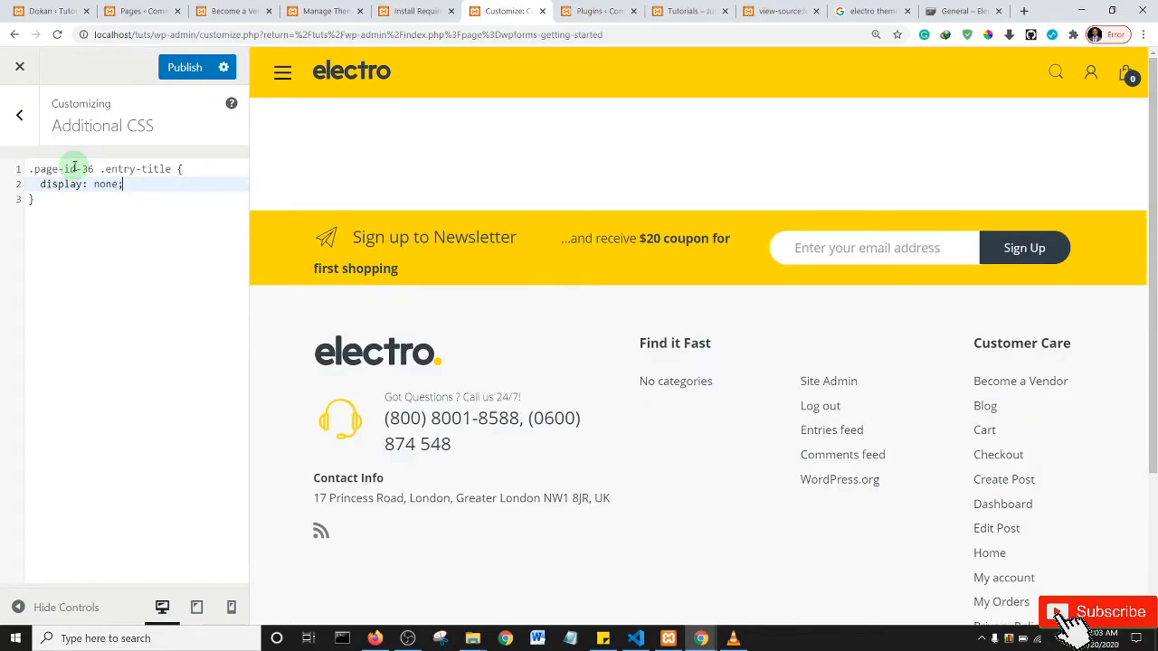
{"action": "left_click", "coordinate": [188, 71]}
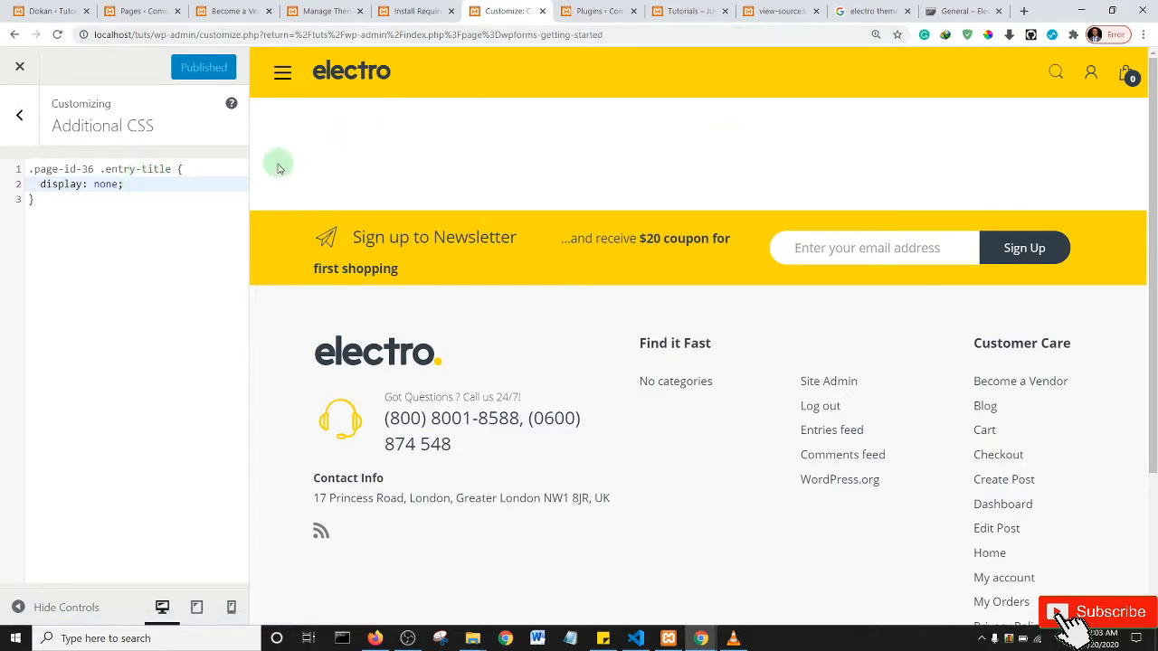
- Reload the storefront to check the hidden heading, then return to the customizer's main section list
{"action": "left_click", "coordinate": [690, 11]}
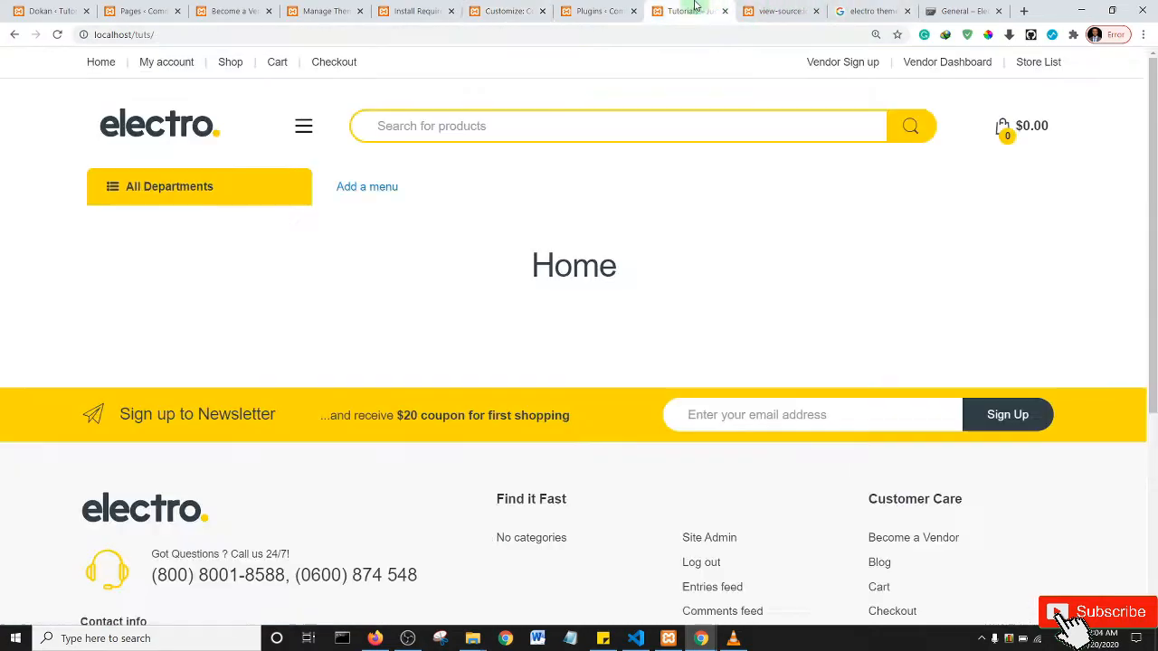
{"action": "left_click", "coordinate": [57, 34]}
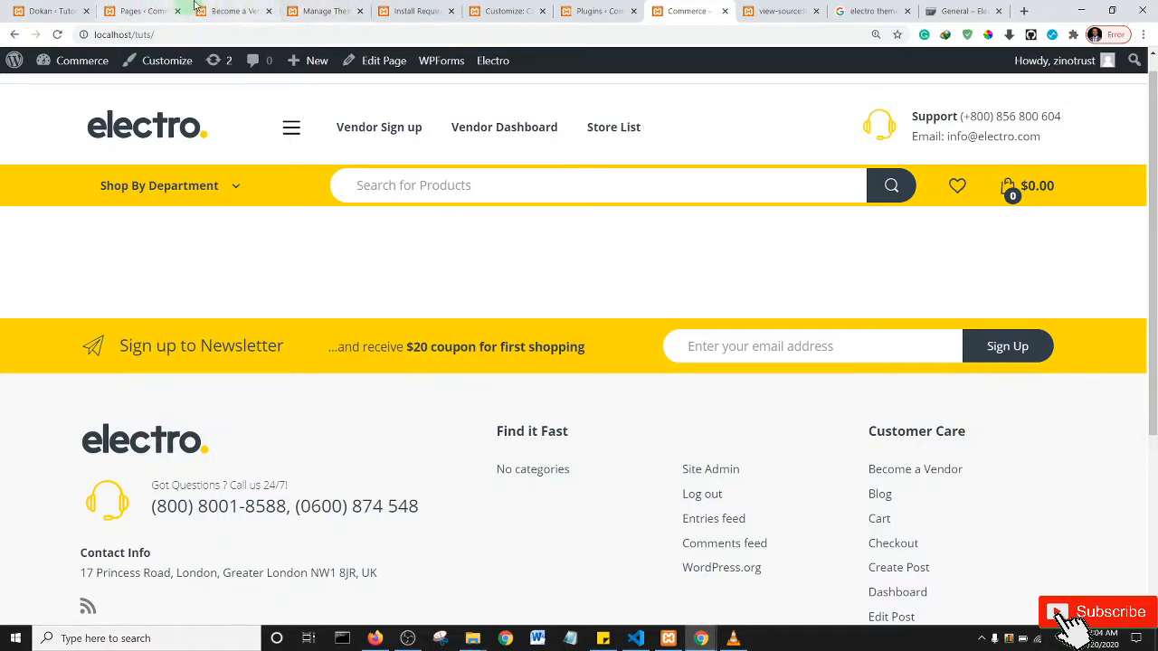
{"action": "left_click", "coordinate": [144, 10]}
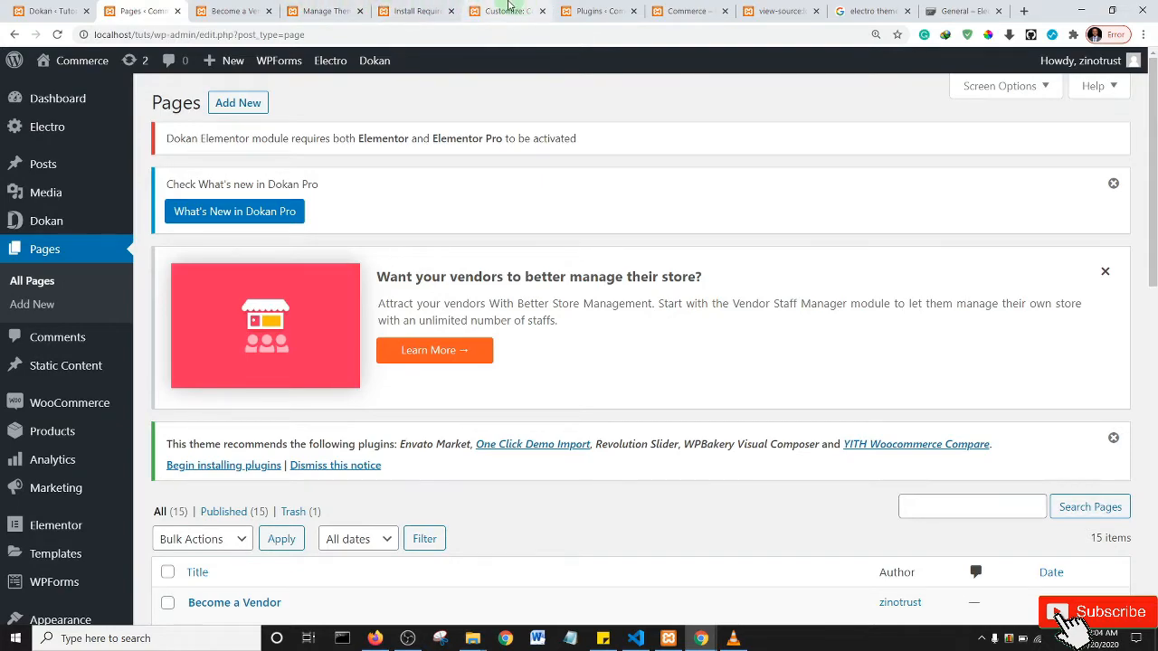
{"action": "left_click", "coordinate": [509, 10]}
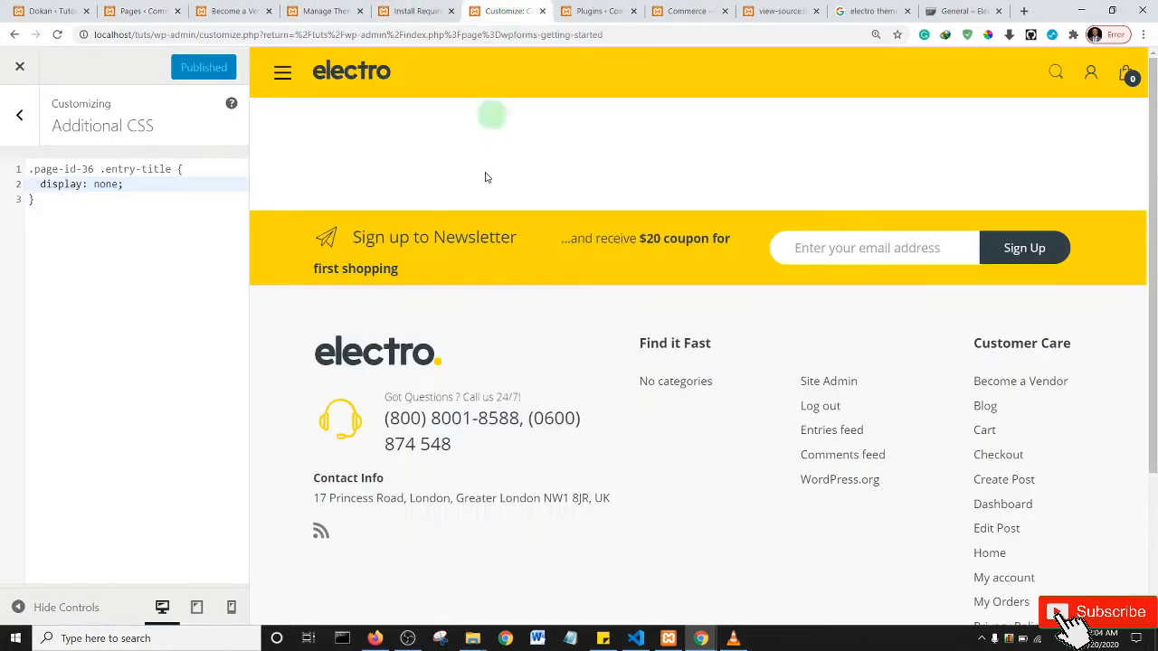
{"action": "left_click", "coordinate": [21, 127]}
{"action": "scroll", "coordinate": [81, 226], "scroll_direction": "up", "scroll_amount": 4}
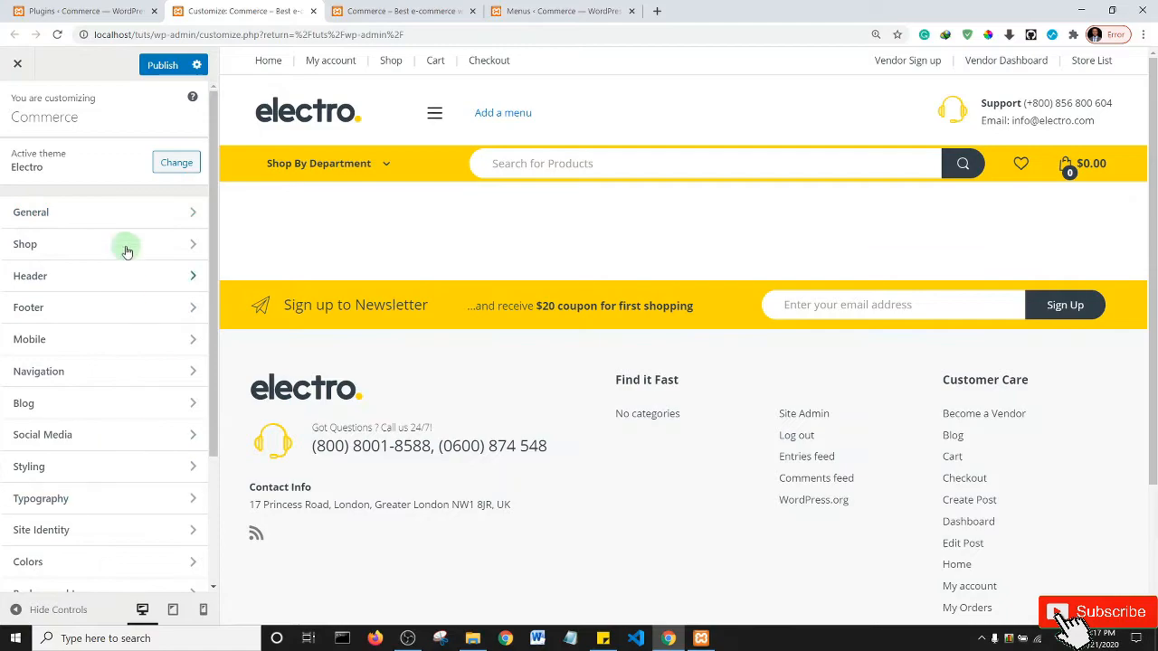
{"action": "left_click", "coordinate": [119, 215]}
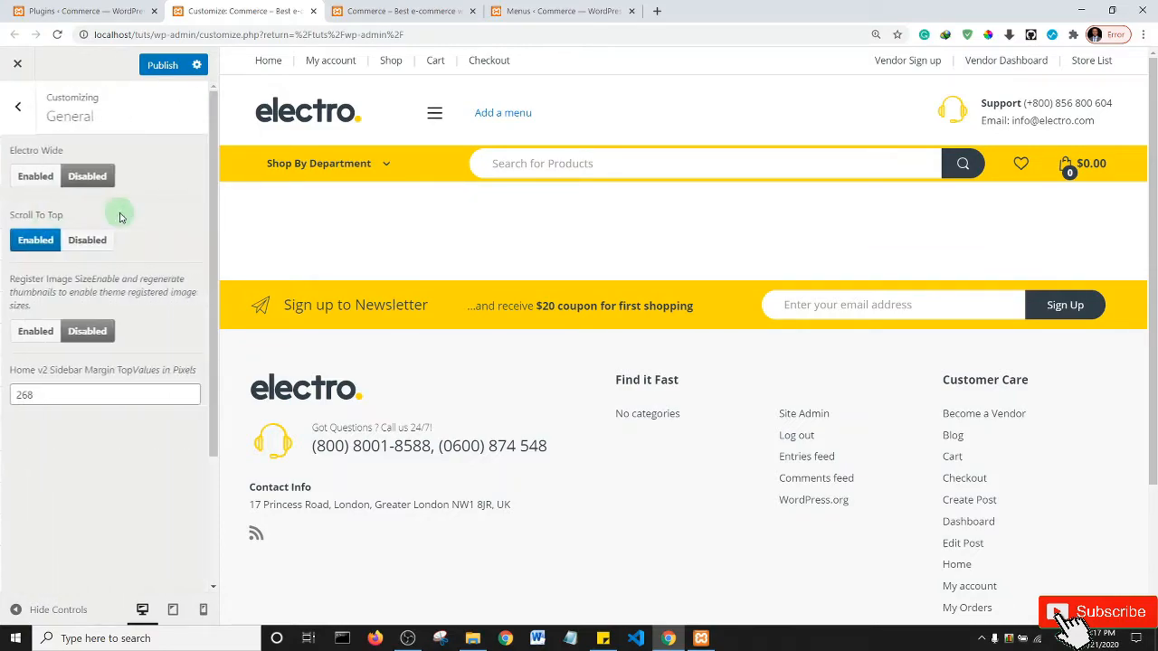
{"action": "left_click", "coordinate": [17, 117]}
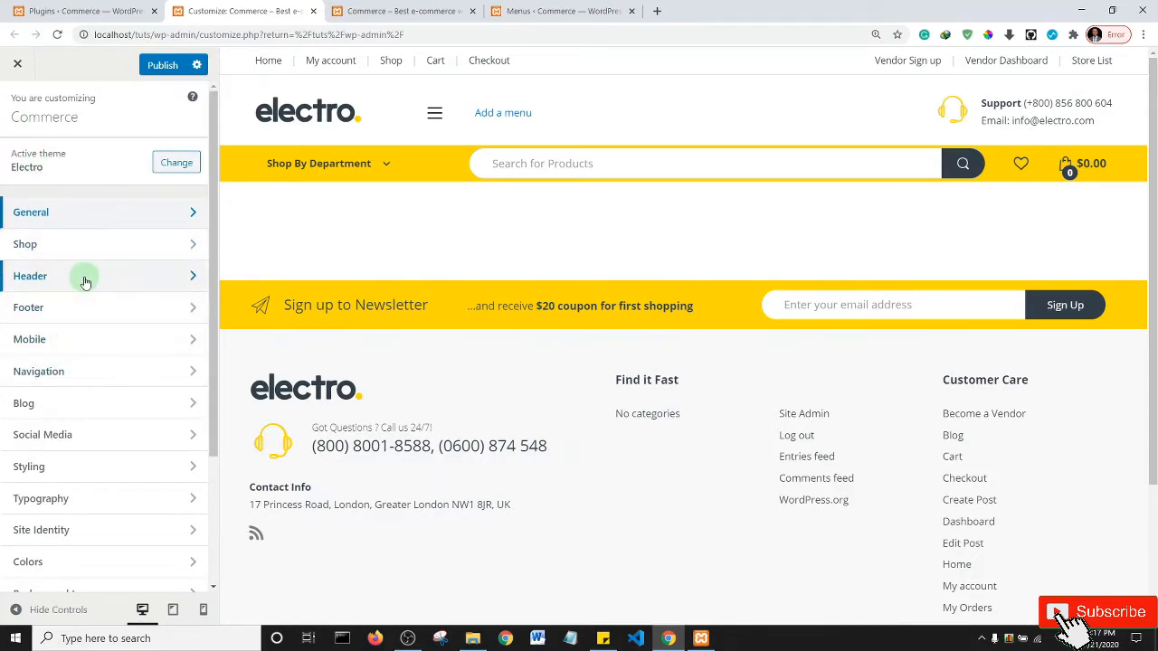
{"action": "left_click", "coordinate": [84, 280]}
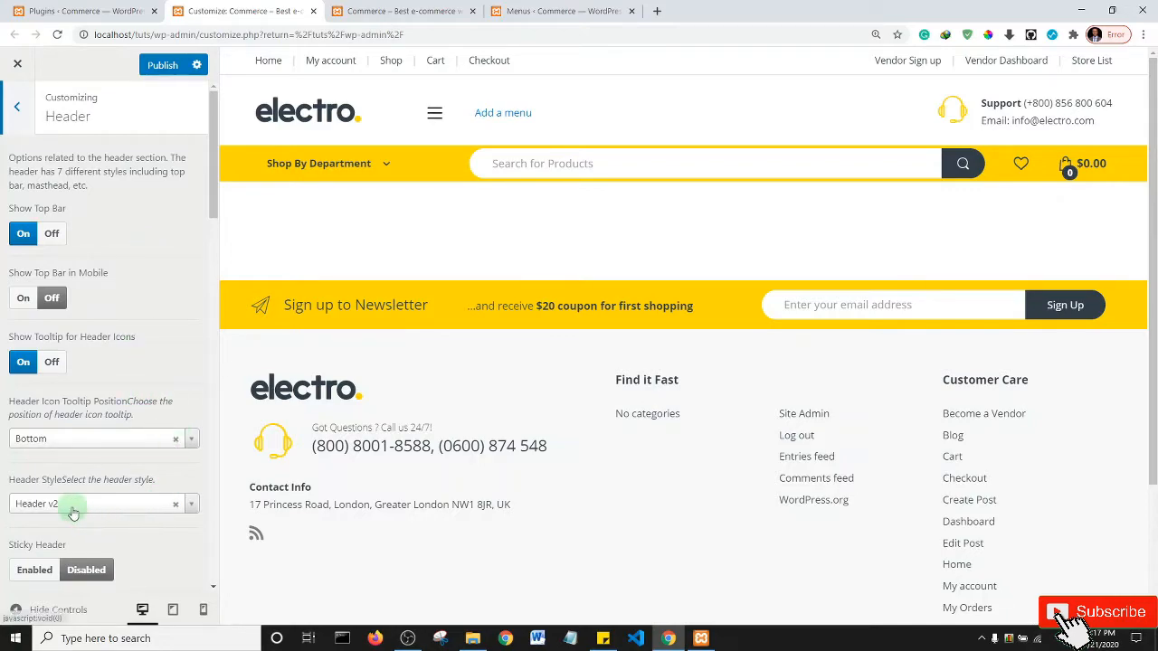
{"action": "left_click_drag", "start_coordinate": [214, 174], "coordinate": [214, 235]}
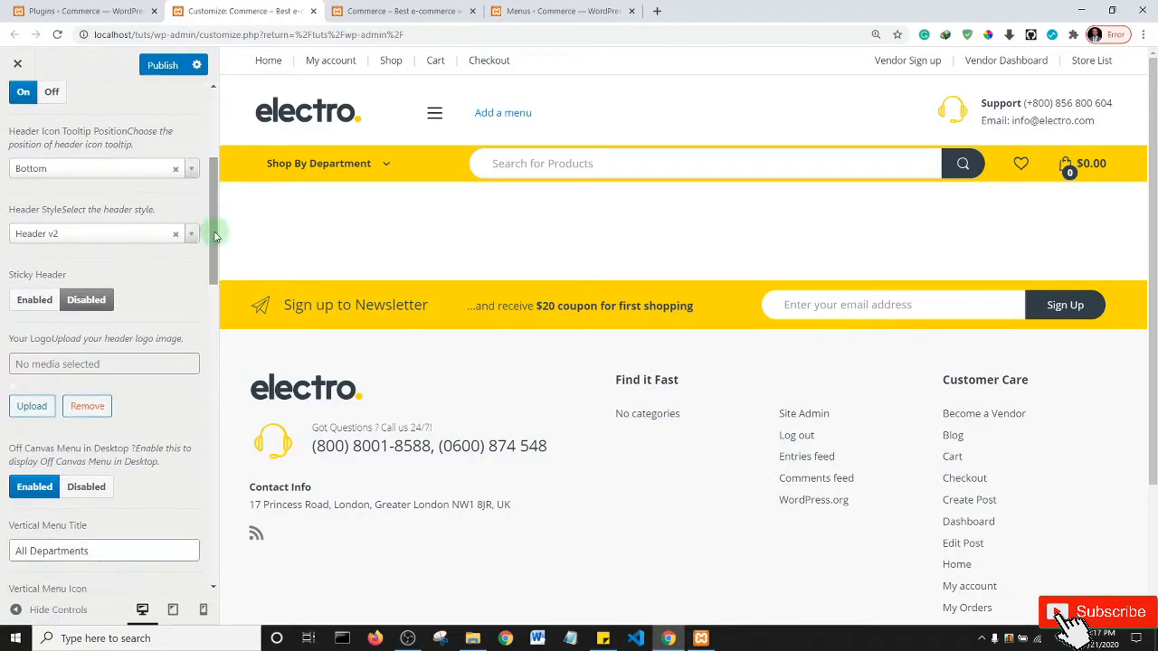
{"action": "left_click", "coordinate": [64, 243]}
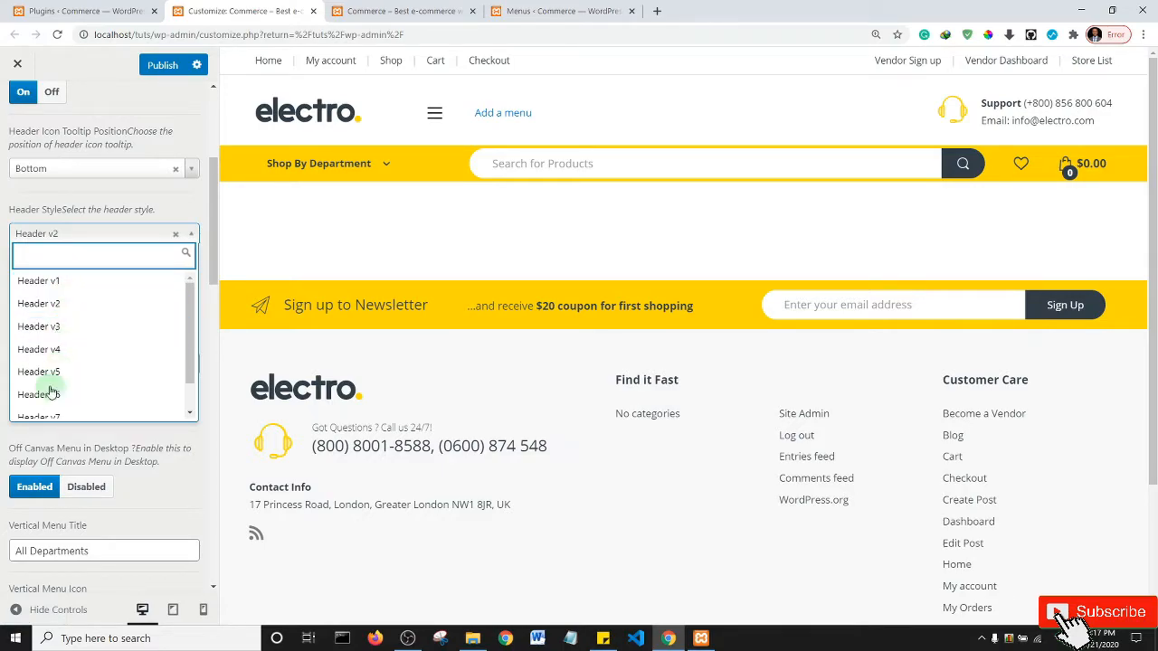
{"action": "left_click", "coordinate": [68, 288]}
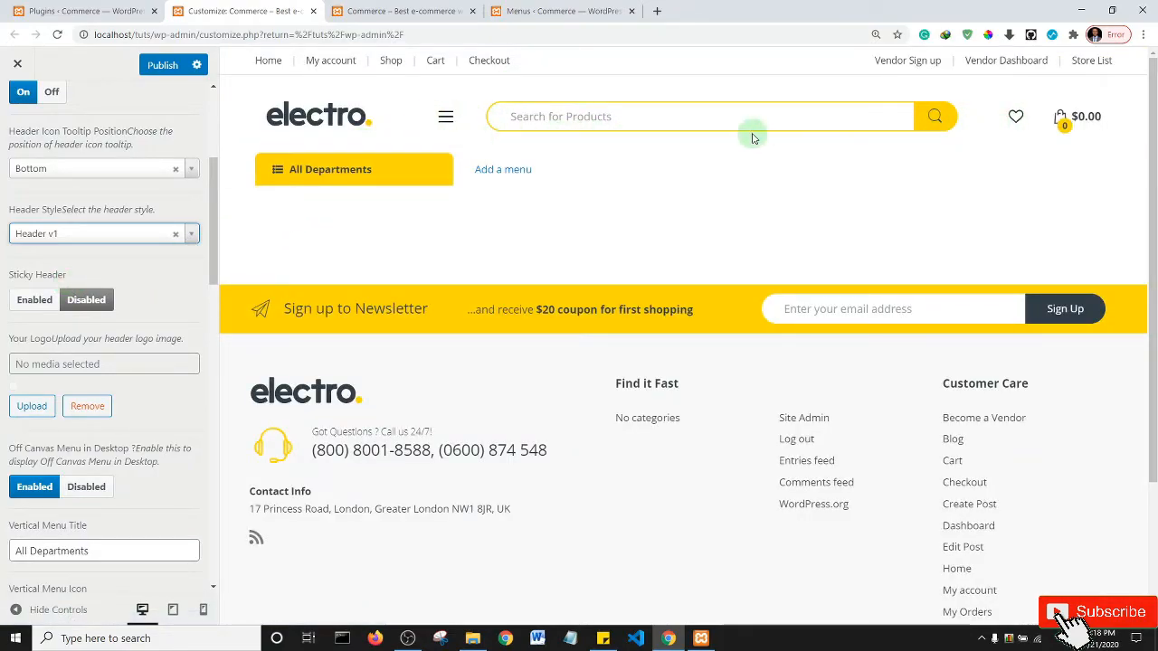
{"action": "left_click", "coordinate": [109, 240]}
{"action": "left_click", "coordinate": [93, 303]}
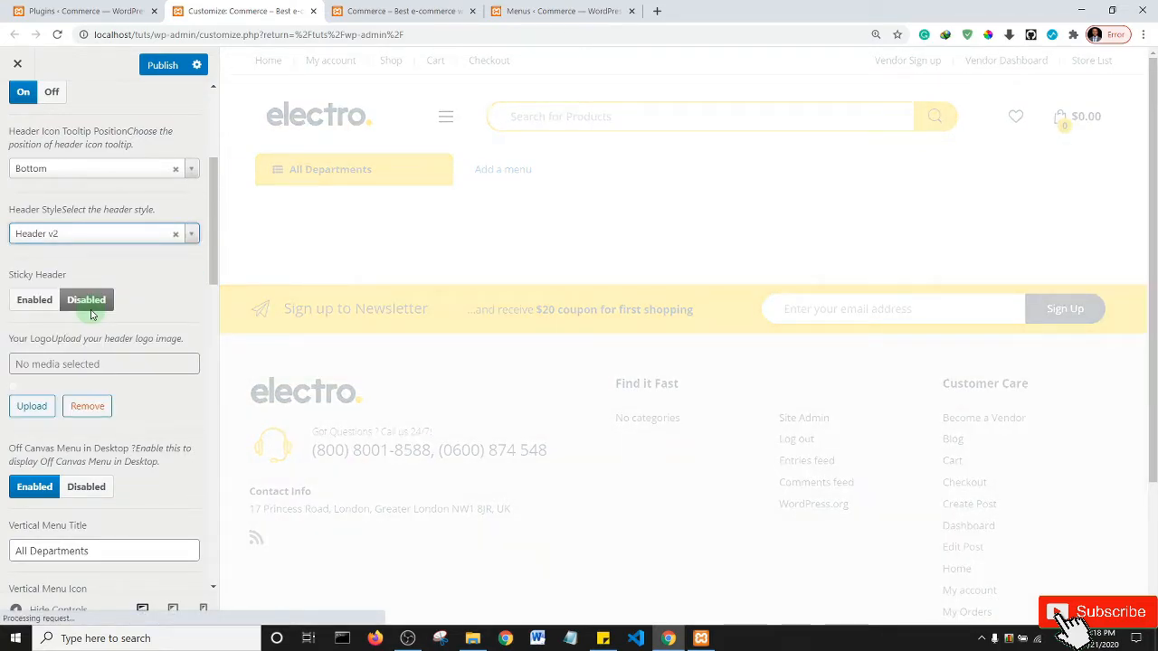
{"action": "scroll", "coordinate": [34, 127], "scroll_direction": "up", "scroll_amount": 5}
{"action": "left_click", "coordinate": [17, 113]}
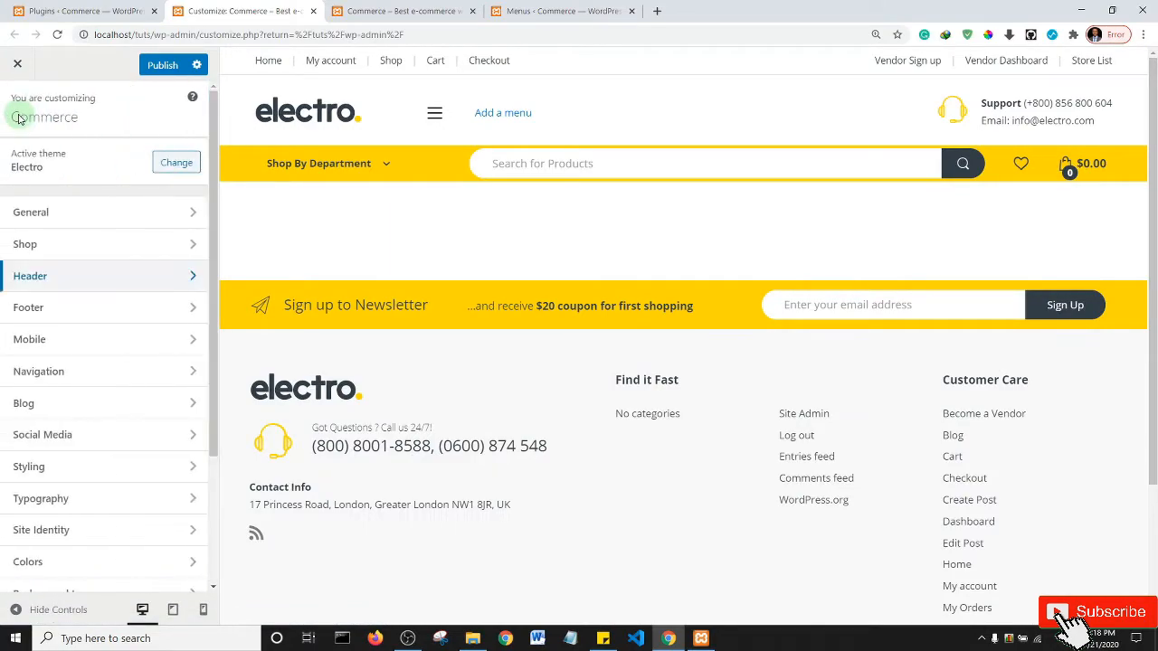
{"action": "left_click", "coordinate": [75, 312]}
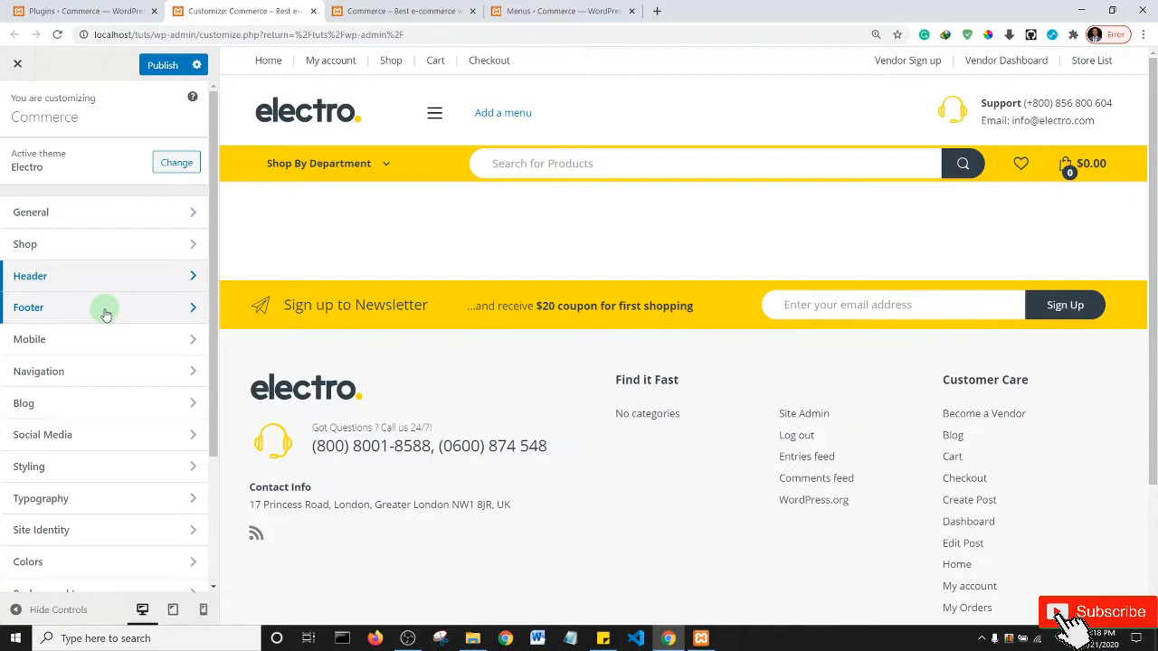
{"action": "left_click", "coordinate": [105, 314]}
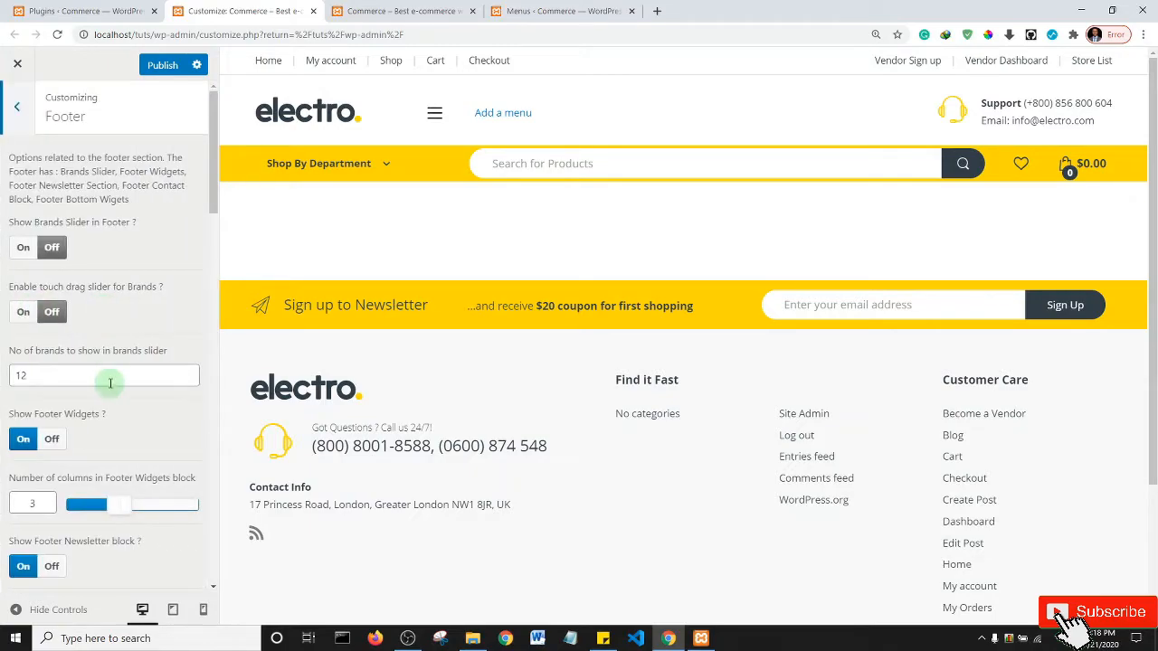
{"action": "scroll", "coordinate": [94, 371], "scroll_direction": "down", "scroll_amount": 10}
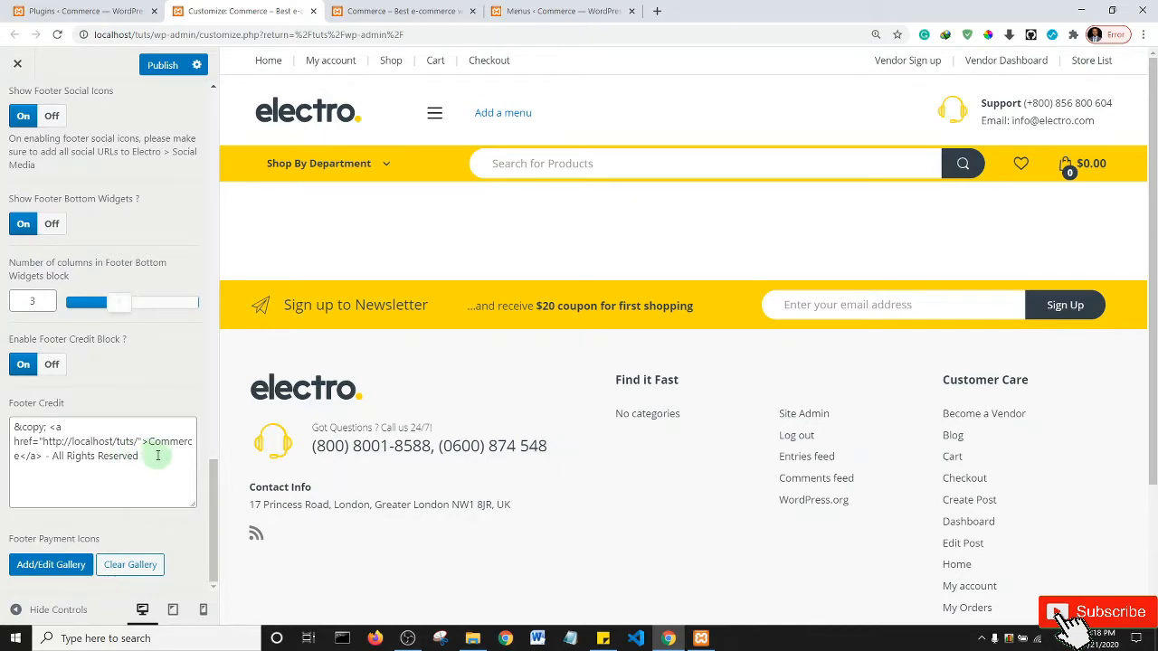
{"action": "scroll", "coordinate": [688, 406], "scroll_direction": "down", "scroll_amount": 3}
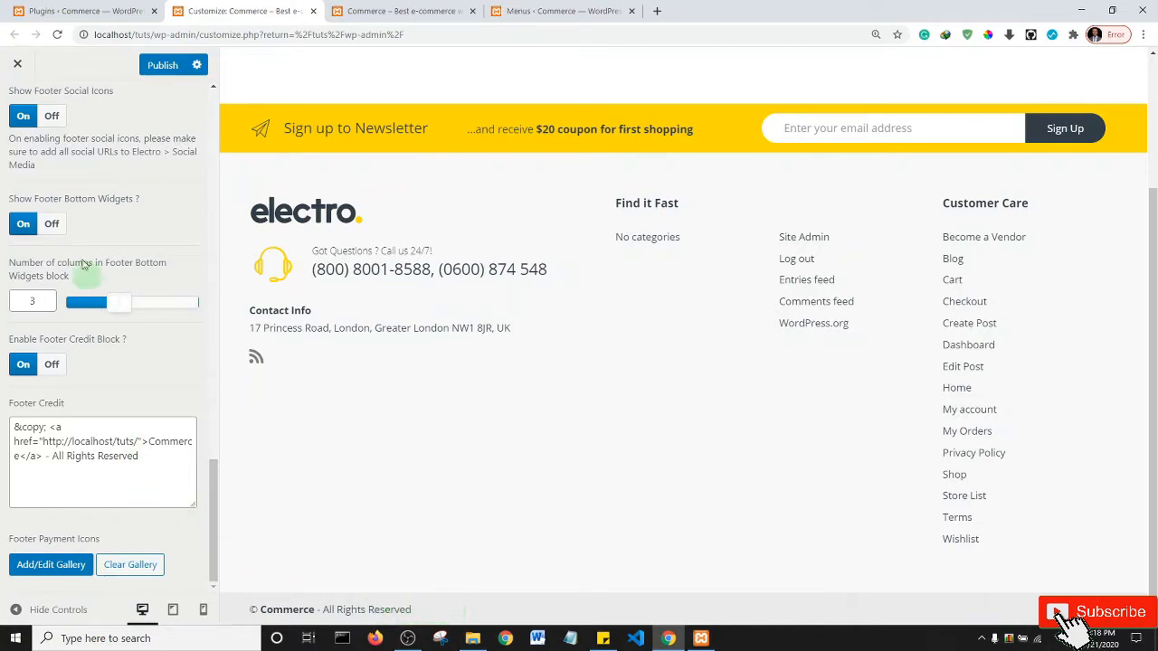
{"action": "scroll", "coordinate": [68, 198], "scroll_direction": "up", "scroll_amount": 15}
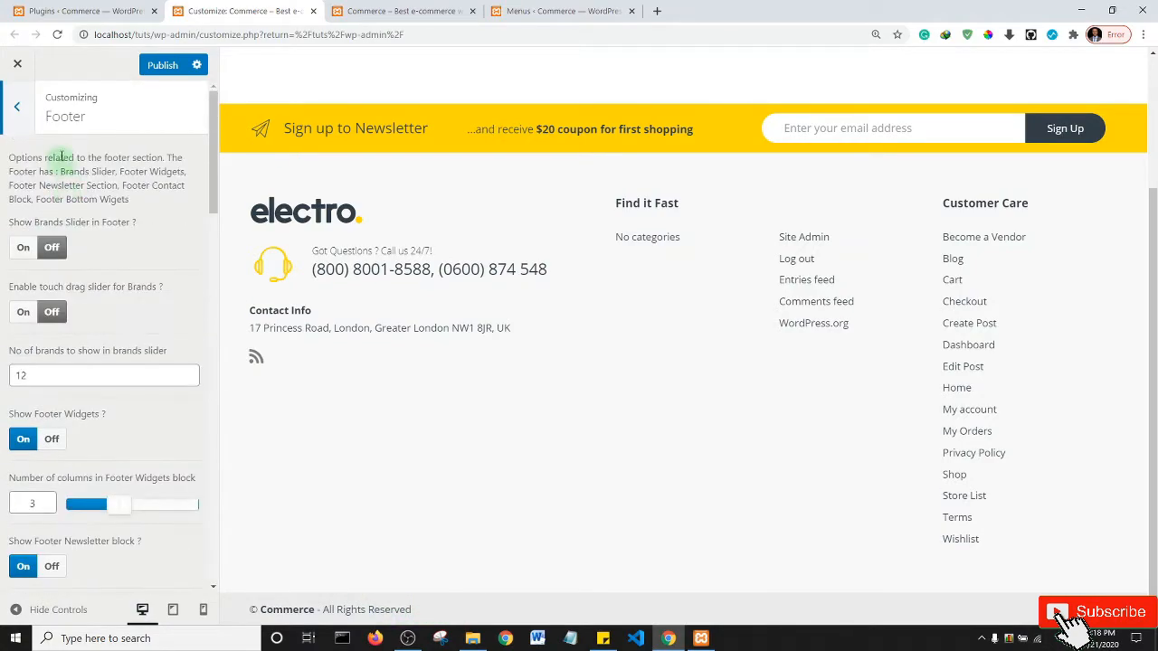
{"action": "left_click", "coordinate": [18, 110]}
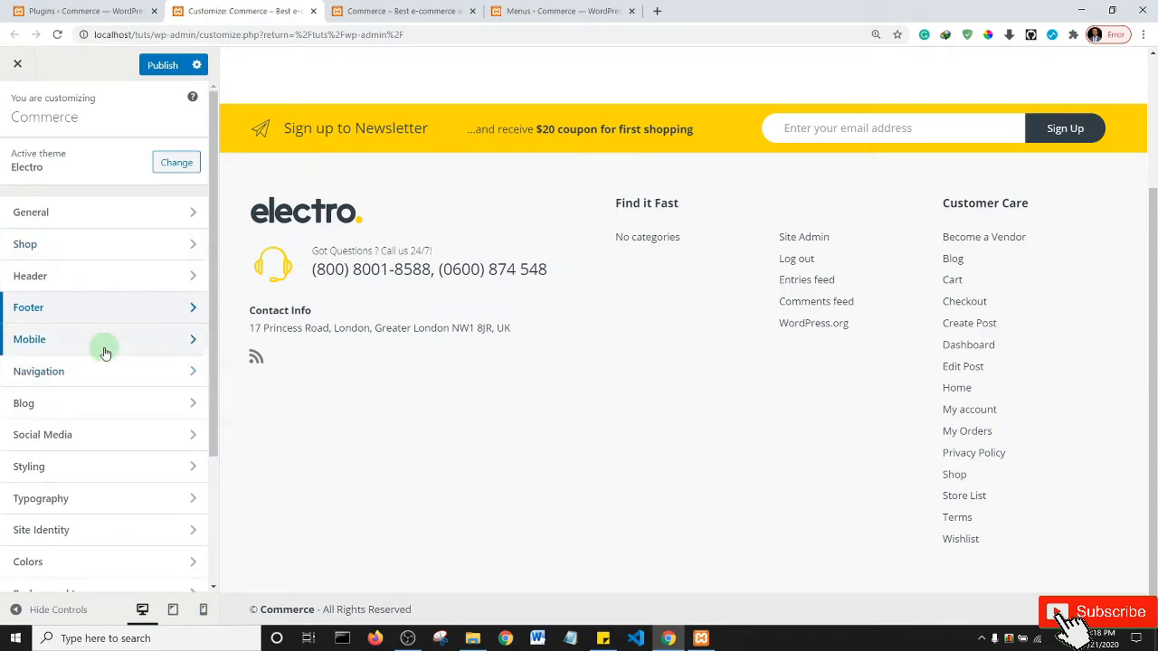
{"action": "left_click", "coordinate": [105, 343]}
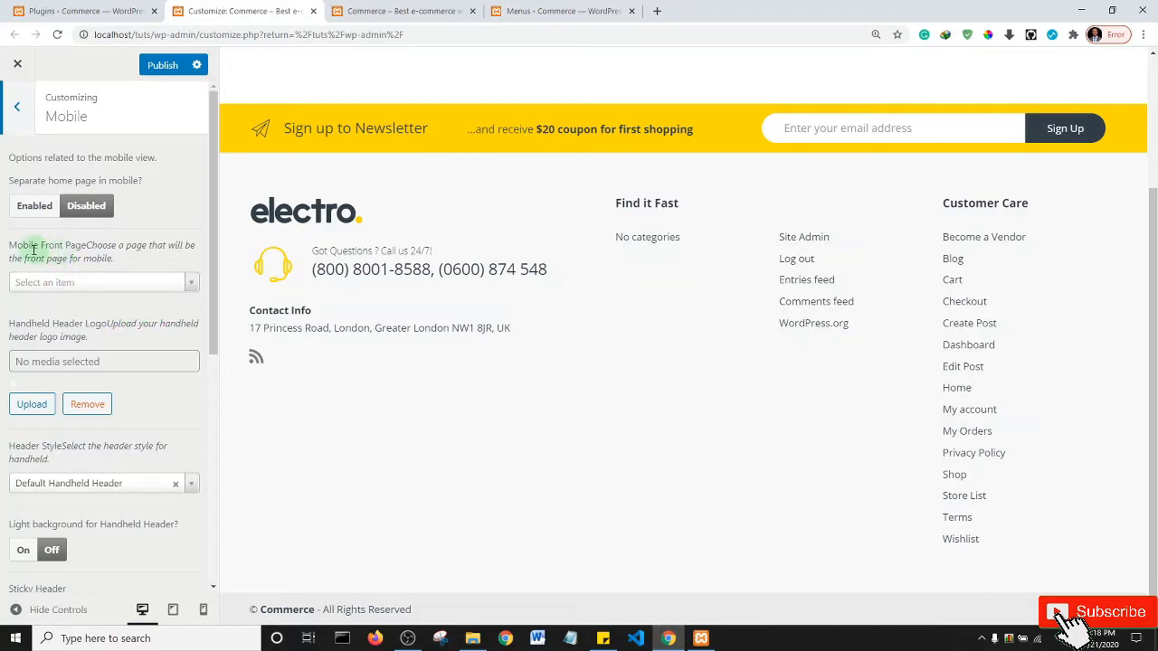
{"action": "left_click", "coordinate": [165, 284]}
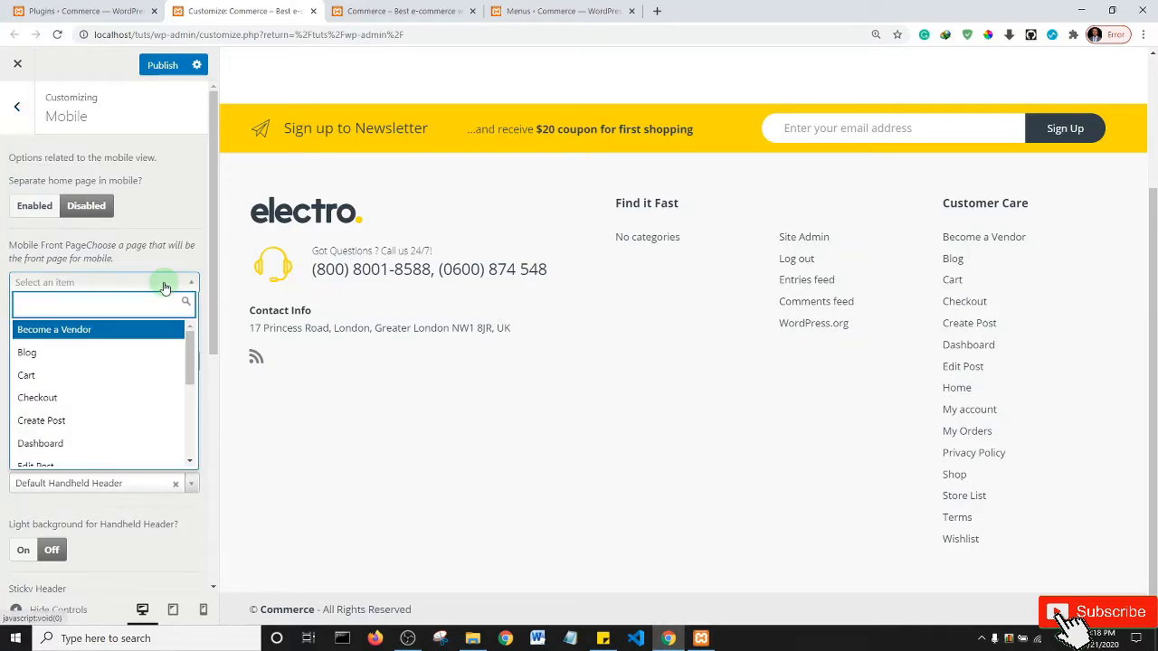
{"action": "left_click", "coordinate": [113, 299]}
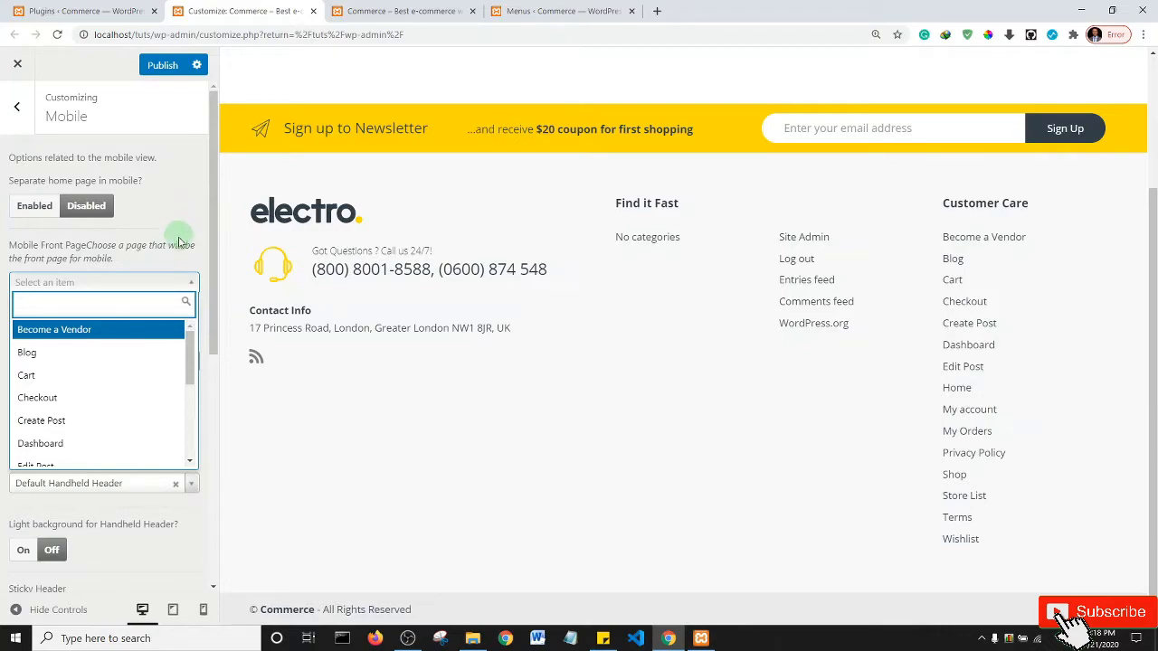
{"action": "left_click", "coordinate": [17, 106]}
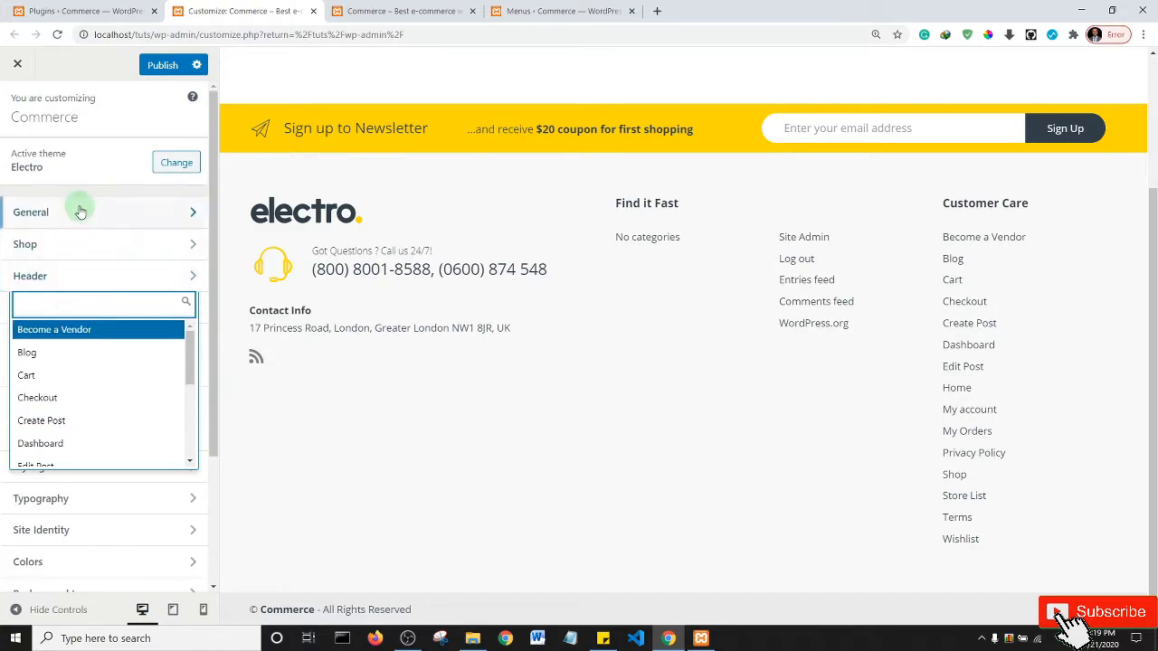
{"action": "key", "text": "Escape"}
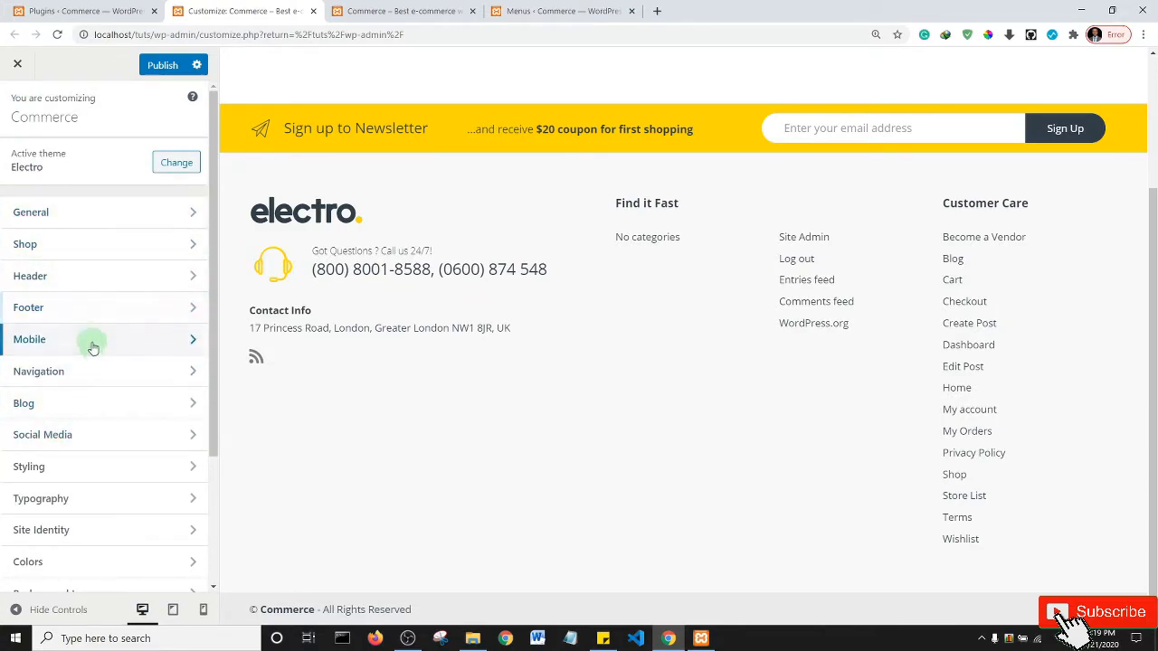
- Enter # as the Facebook, Twitter and Pinterest URLs in the Social Media settings
{"action": "left_click", "coordinate": [93, 444]}
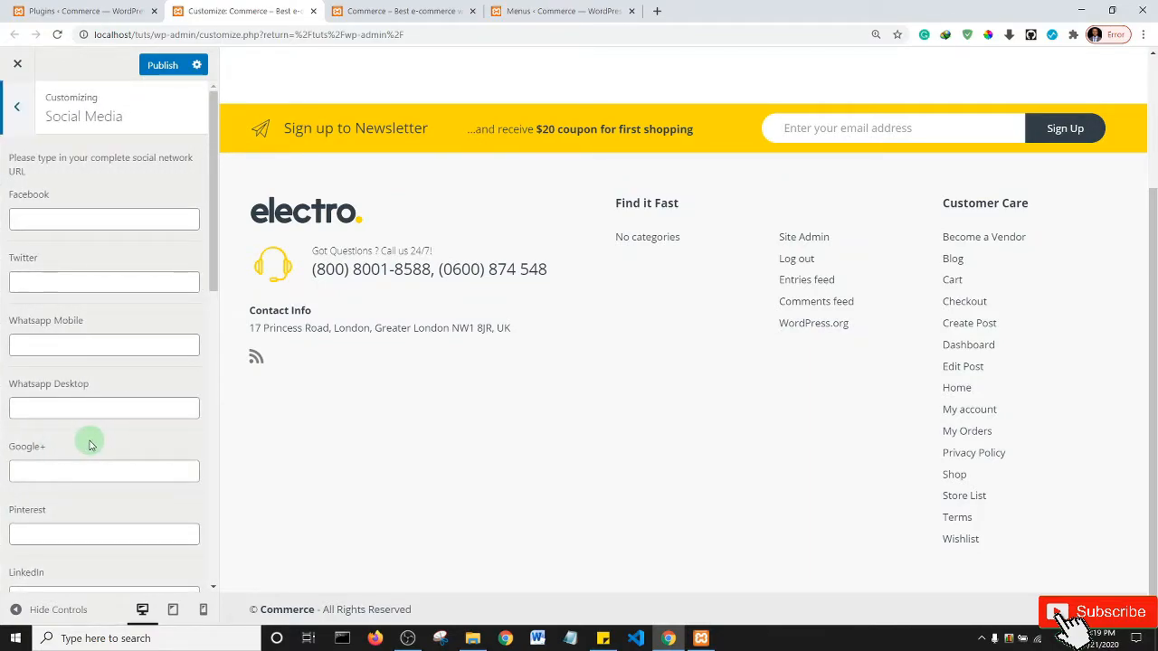
{"action": "left_click", "coordinate": [62, 221]}
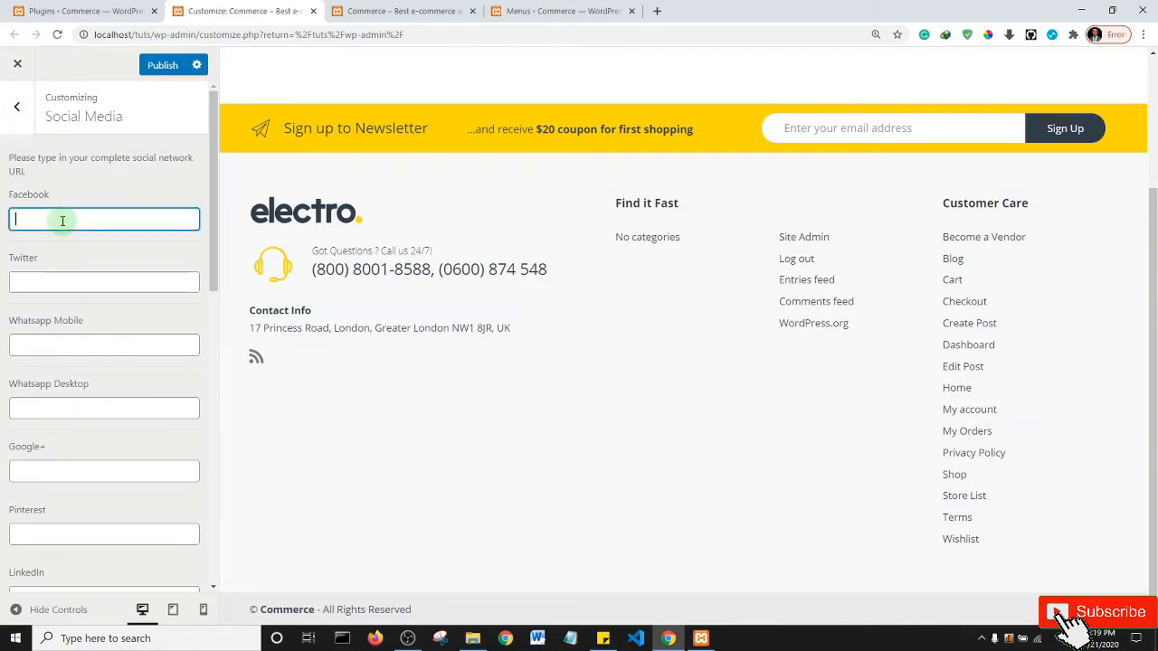
{"action": "left_click", "coordinate": [60, 282]}
{"action": "type", "text": "#"}
{"action": "left_click", "coordinate": [49, 343]}
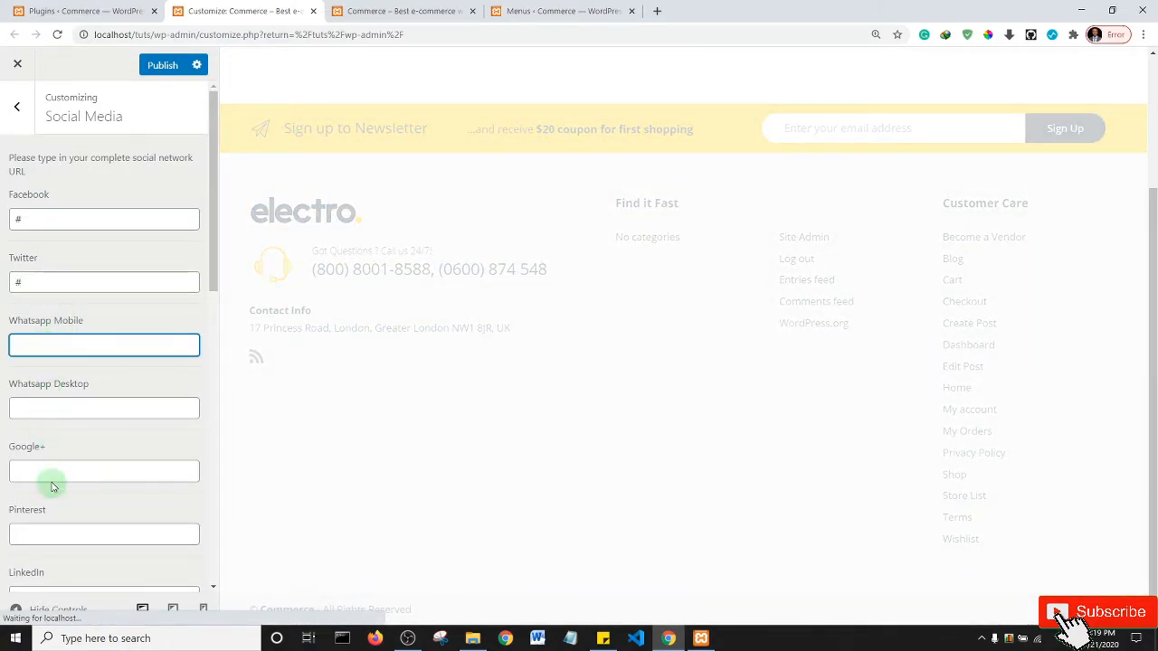
{"action": "left_click", "coordinate": [52, 533]}
{"action": "type", "text": "#"}
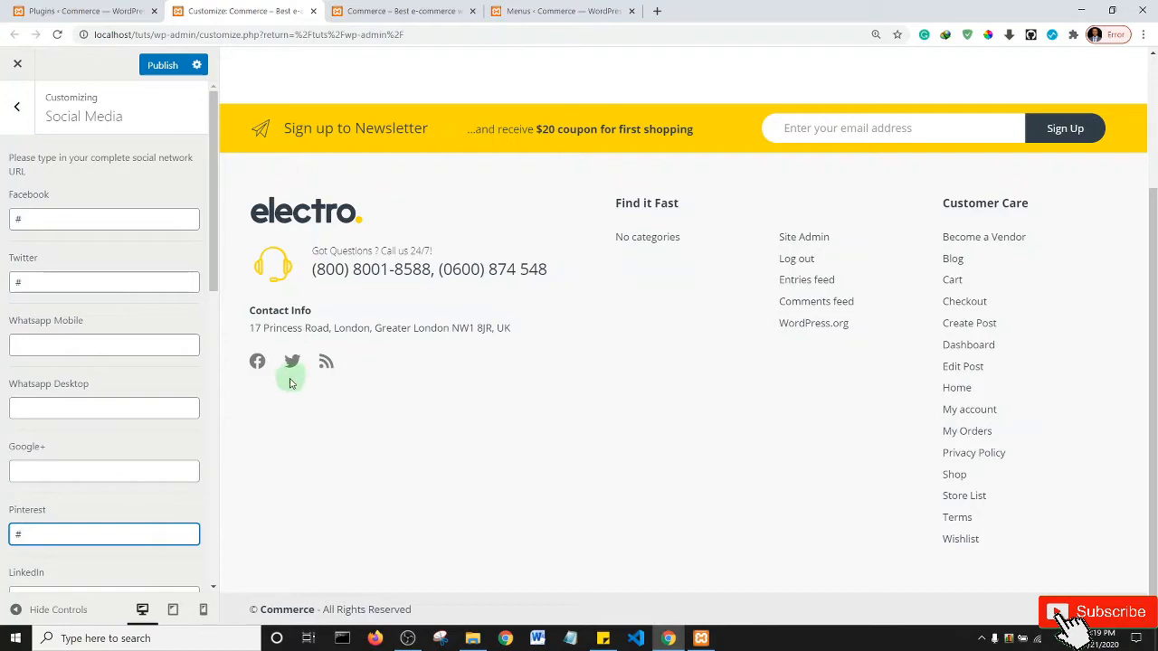
{"action": "scroll", "coordinate": [86, 401], "scroll_direction": "down", "scroll_amount": 8}
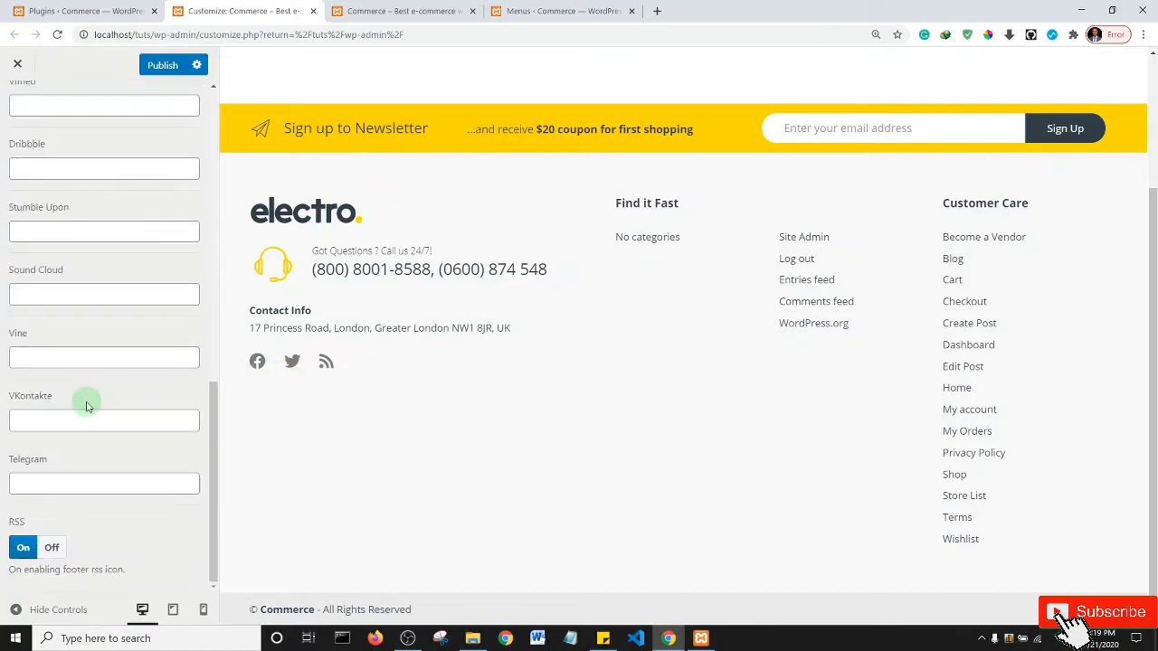
{"action": "scroll", "coordinate": [86, 402], "scroll_direction": "up", "scroll_amount": 8}
{"action": "scroll", "coordinate": [86, 402], "scroll_direction": "down", "scroll_amount": 2}
{"action": "scroll", "coordinate": [86, 406], "scroll_direction": "up", "scroll_amount": 2}
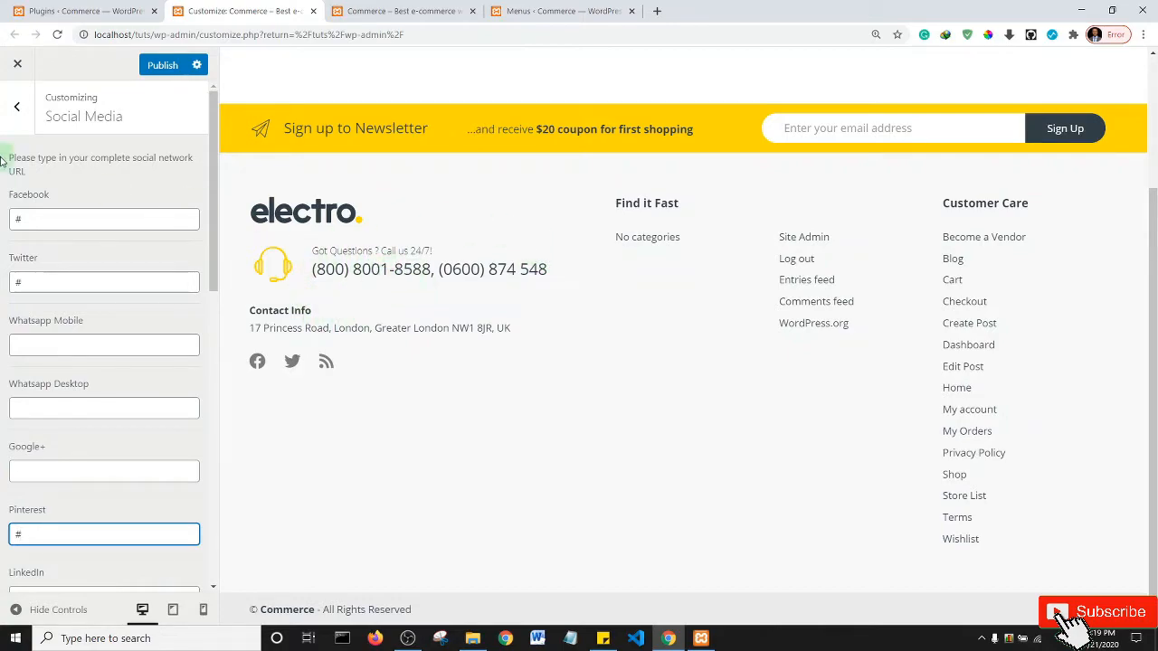
{"action": "left_click", "coordinate": [17, 105]}
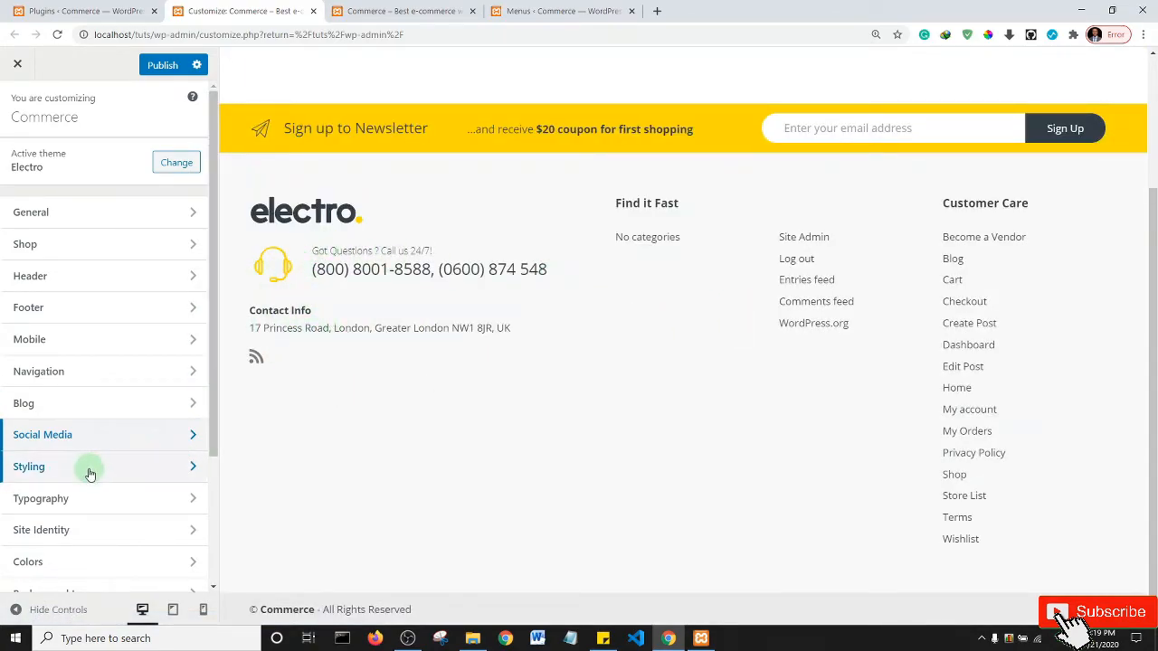
{"action": "left_click_drag", "start_coordinate": [213, 359], "coordinate": [222, 460]}
{"action": "left_click", "coordinate": [54, 391]}
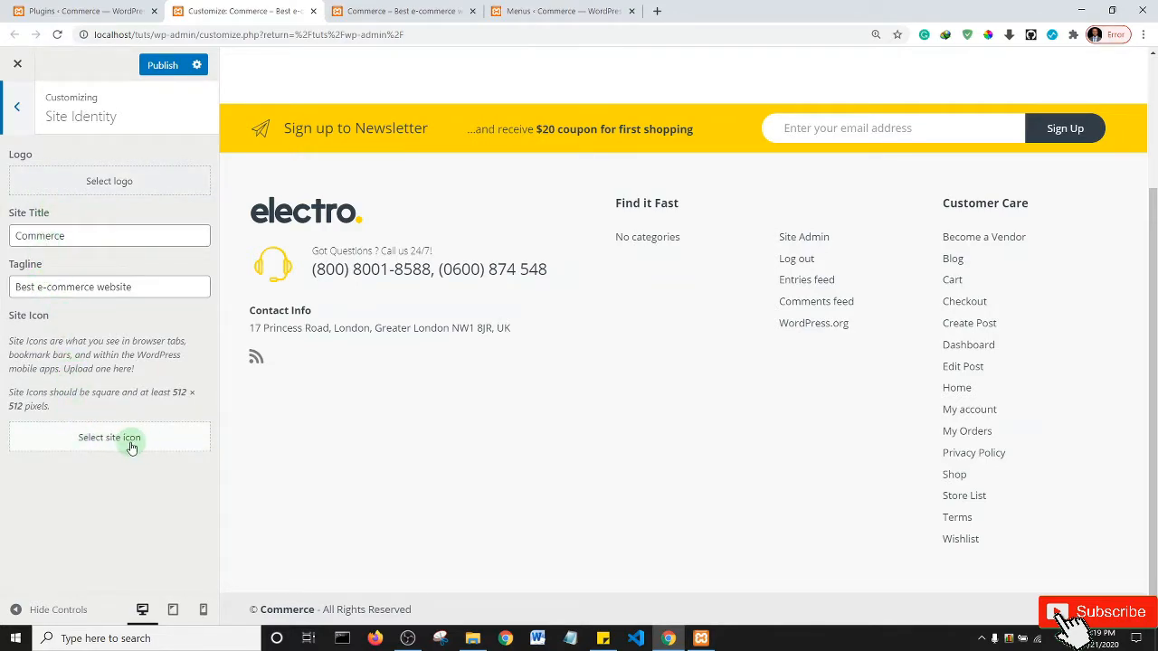
{"action": "left_click", "coordinate": [18, 108]}
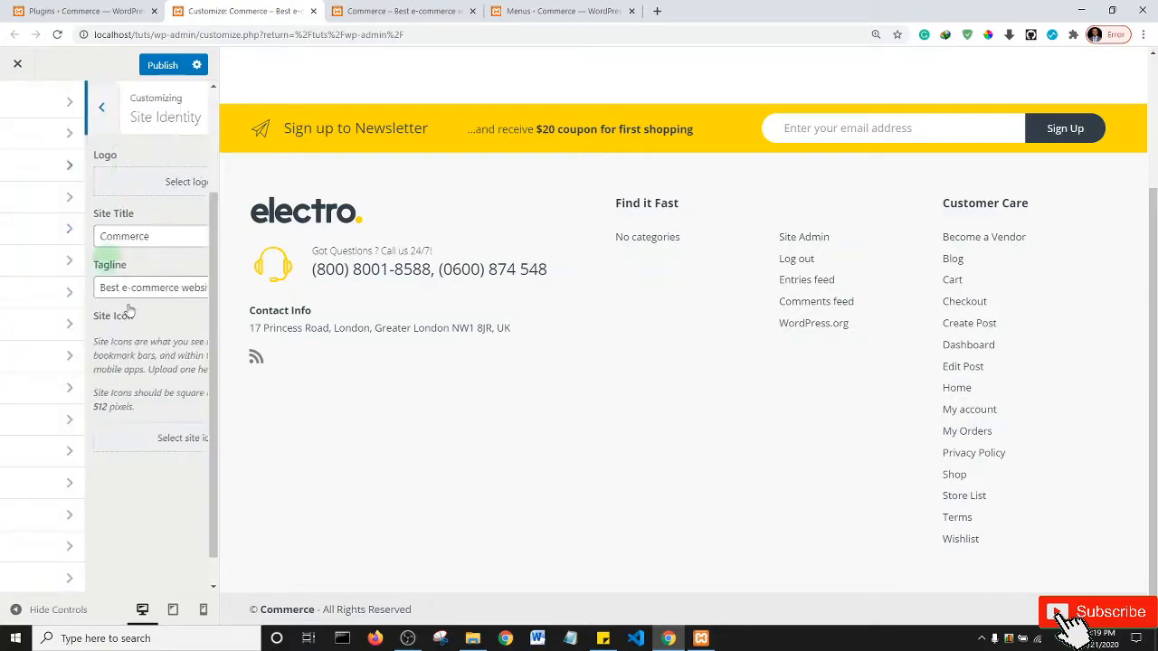
{"action": "scroll", "coordinate": [215, 367], "scroll_direction": "down", "scroll_amount": 1}
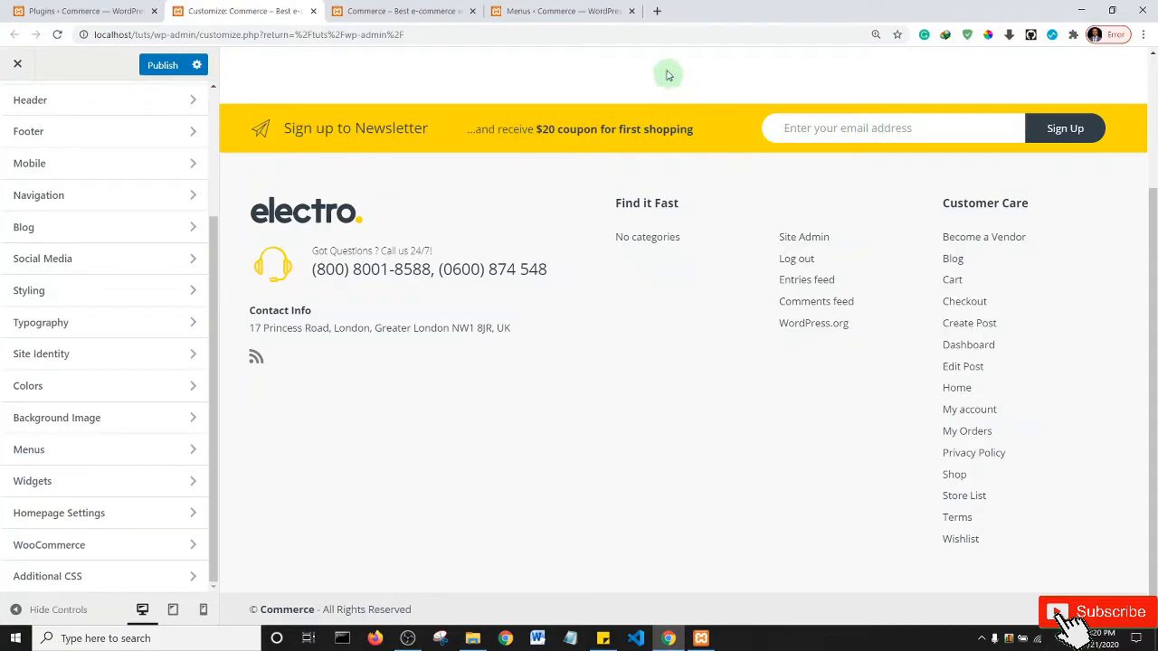
- Open mailchimp.com in a new tab, start Sign Up Free, then return to the customizer
{"action": "left_click", "coordinate": [656, 11]}
{"action": "left_click", "coordinate": [622, 35]}
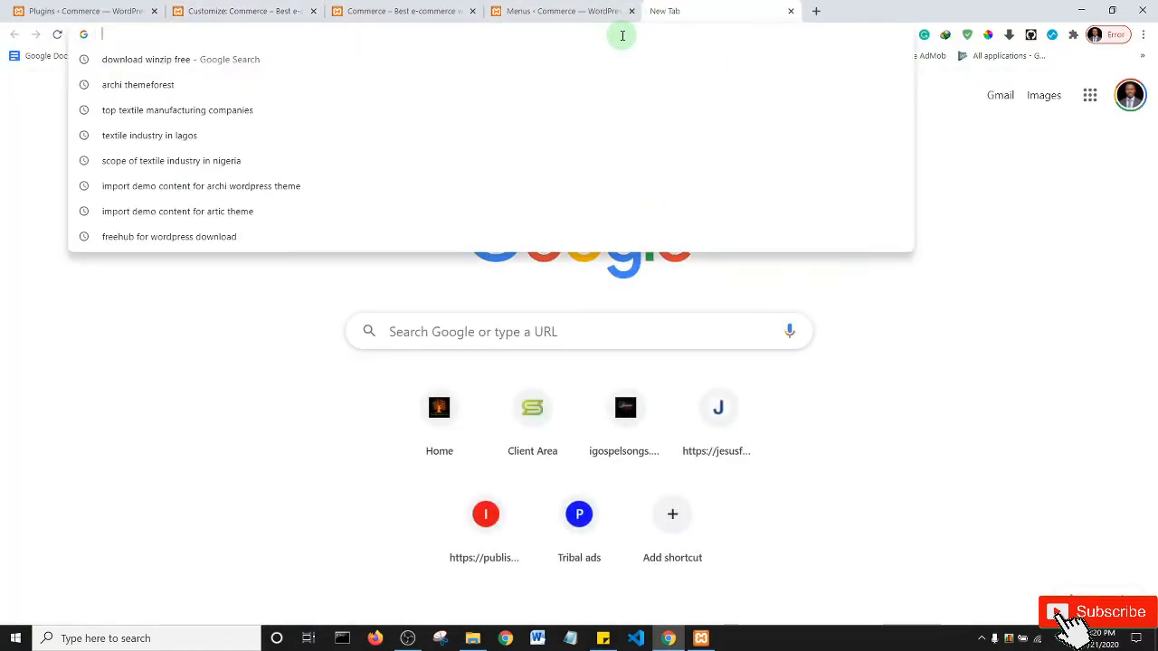
{"action": "type", "text": "mail"}
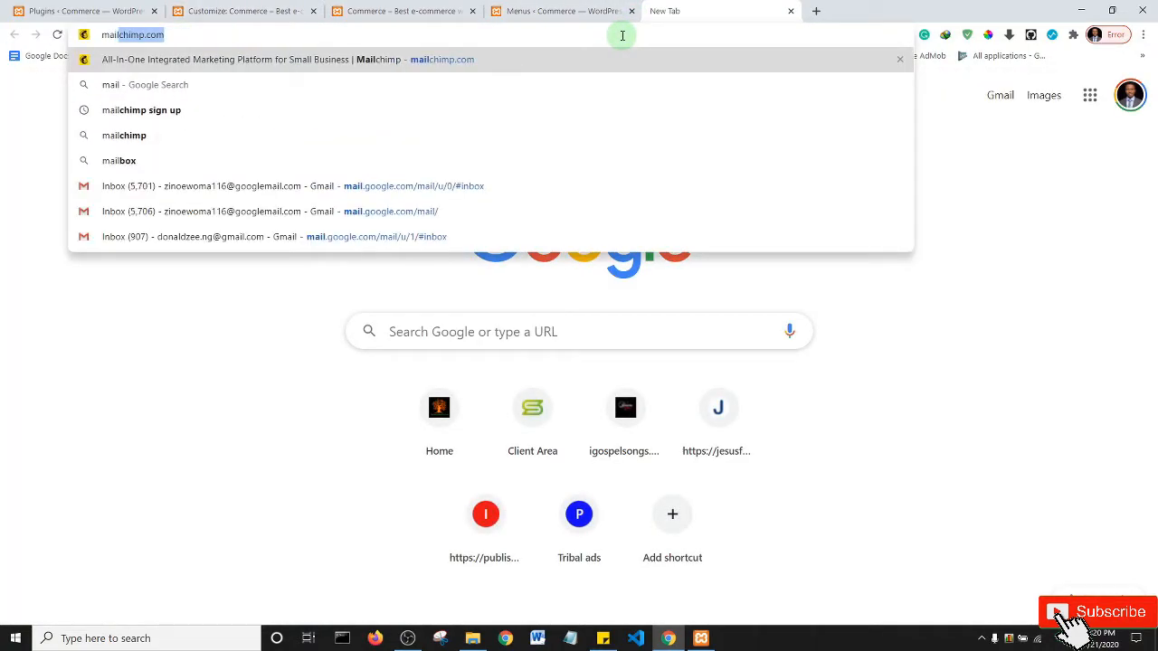
{"action": "key", "text": "Return"}
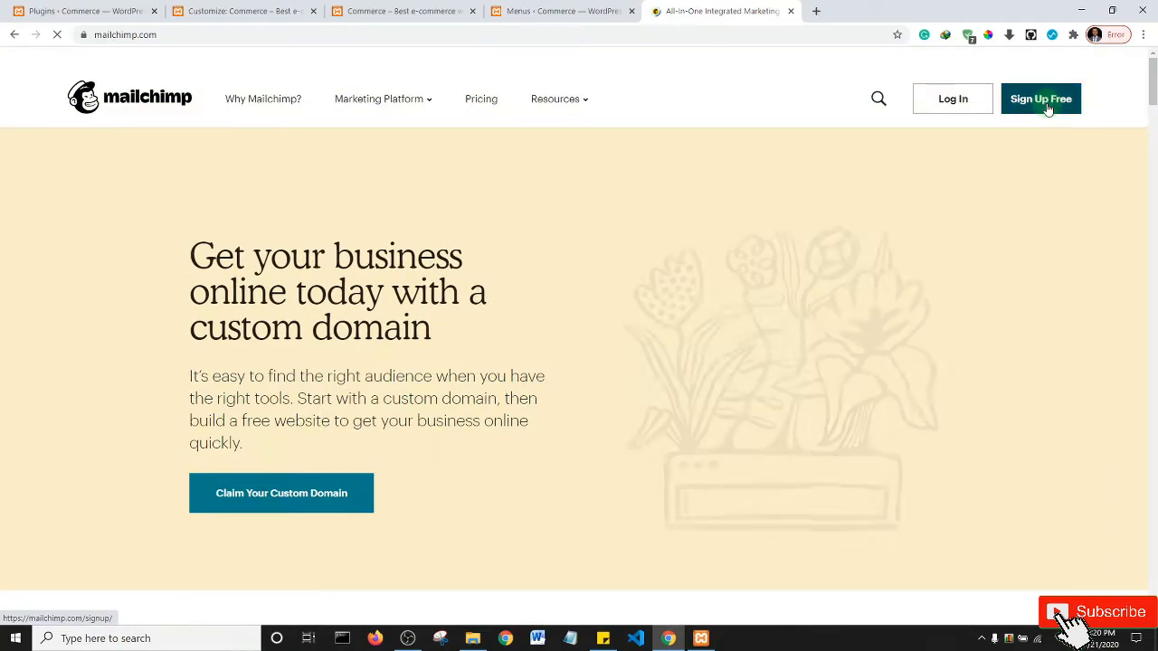
{"action": "left_click", "coordinate": [1047, 108]}
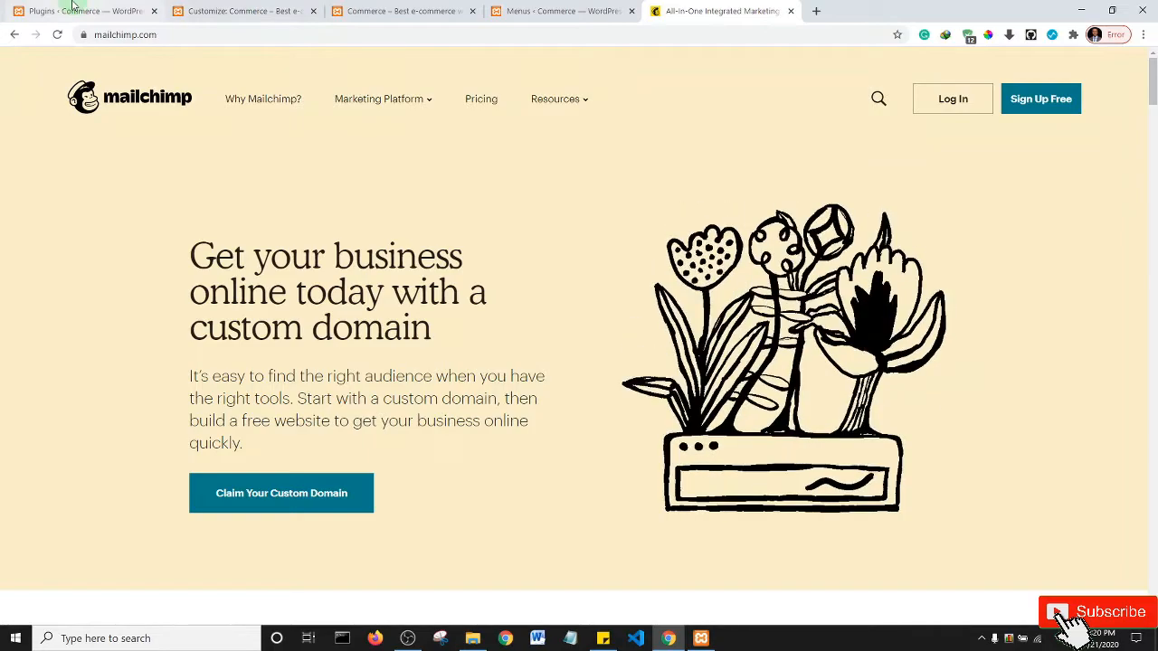
{"action": "left_click", "coordinate": [73, 7]}
{"action": "left_click", "coordinate": [242, 9]}
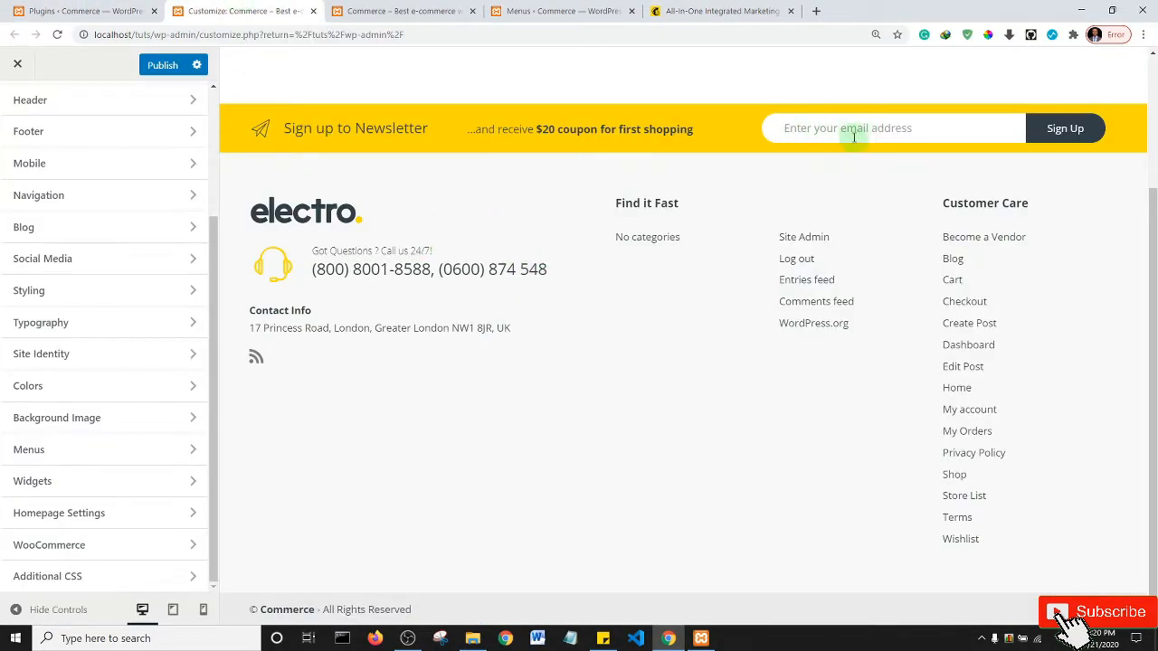
- Search the web for 'electro theme mailchimp setup' in a new tab
{"action": "left_click", "coordinate": [815, 12]}
{"action": "left_click", "coordinate": [723, 32]}
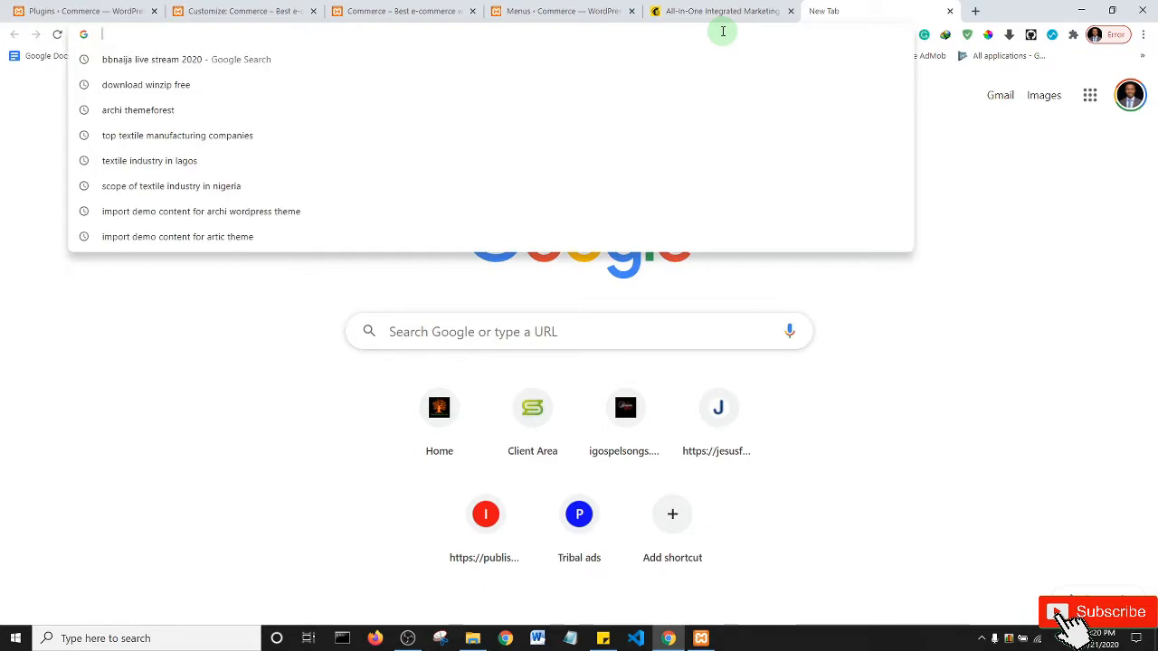
{"action": "type", "text": "electro"}
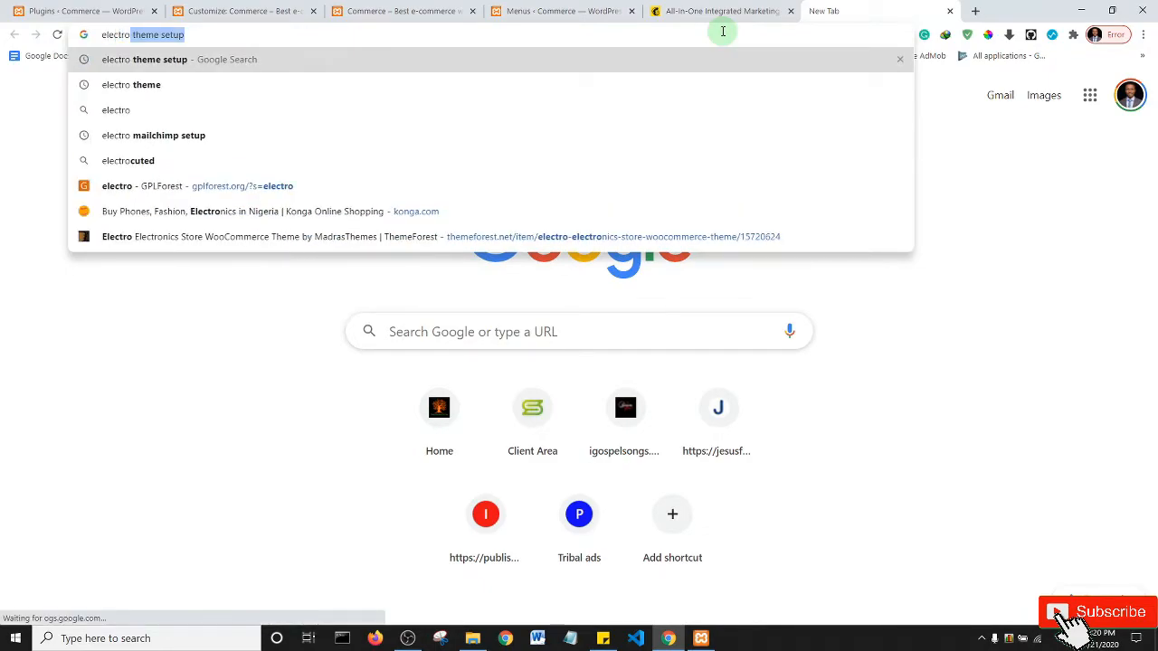
{"action": "key", "text": "Right"}
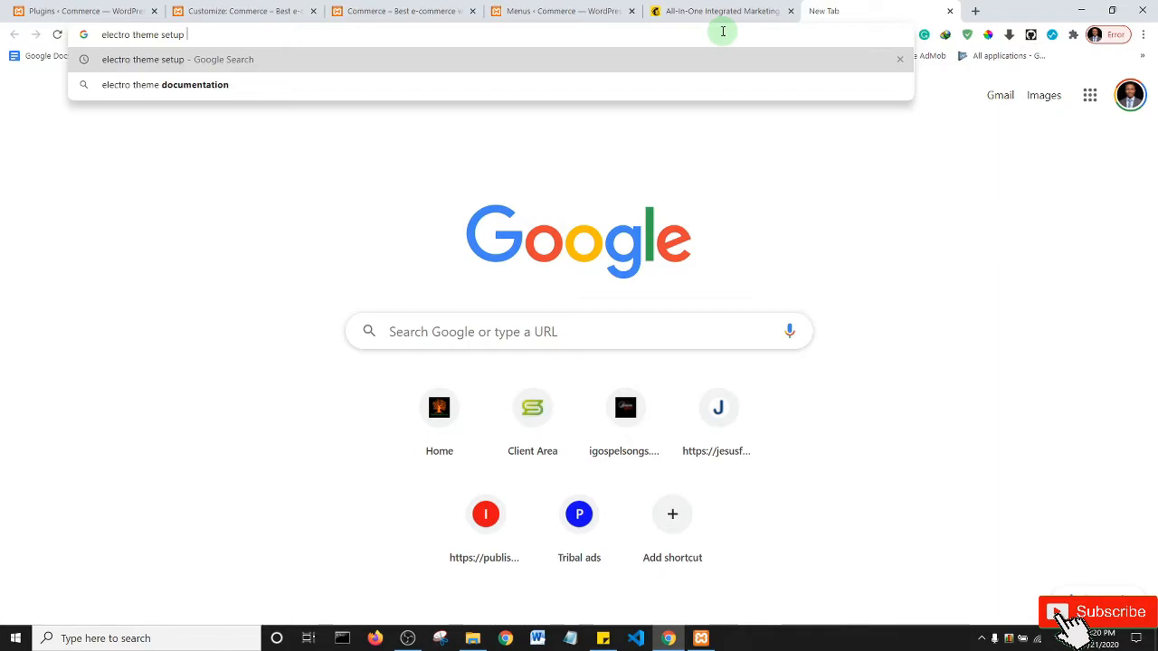
{"action": "type", "text": "mailchimp"}
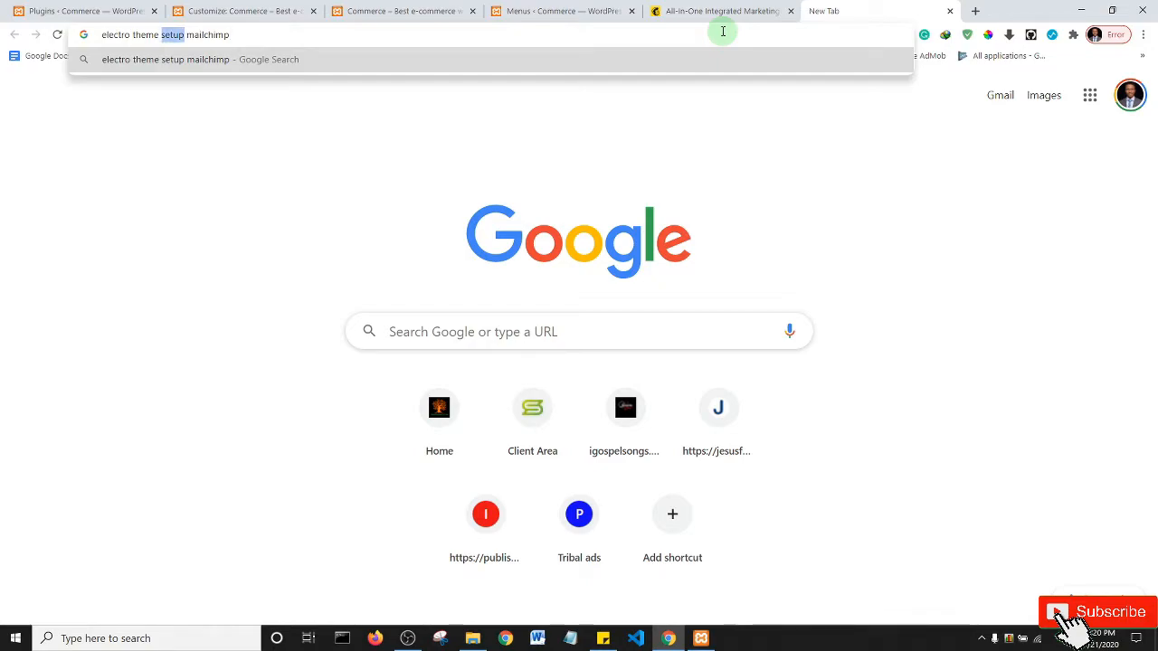
{"action": "key", "text": "BackSpace"}
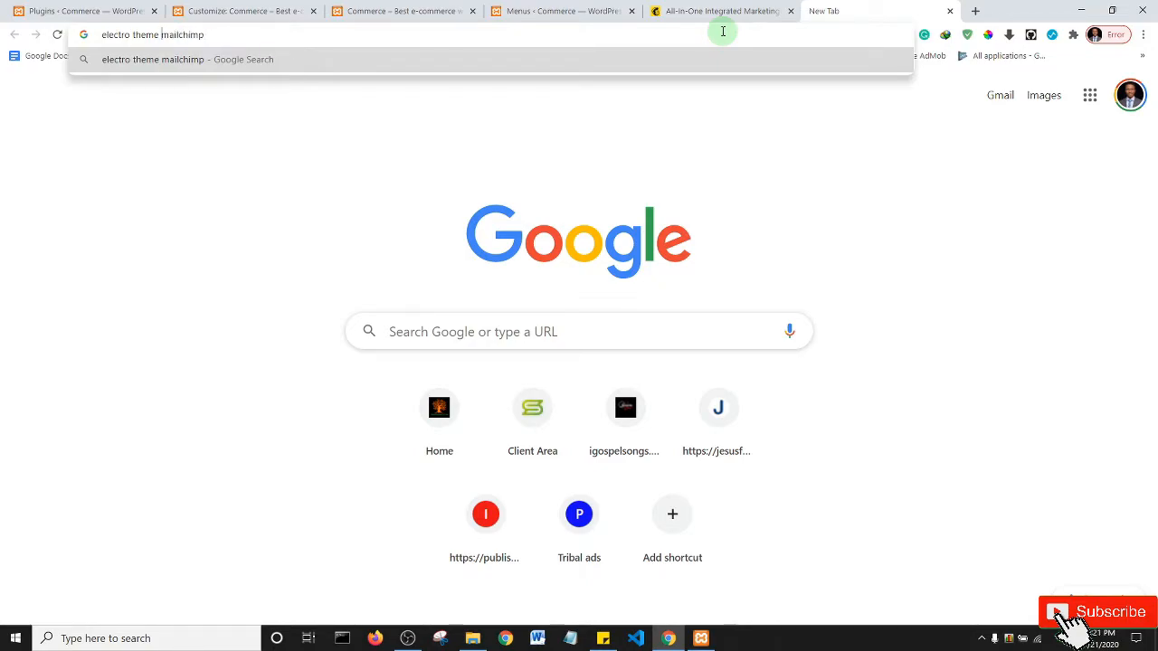
{"action": "key", "text": "Return"}
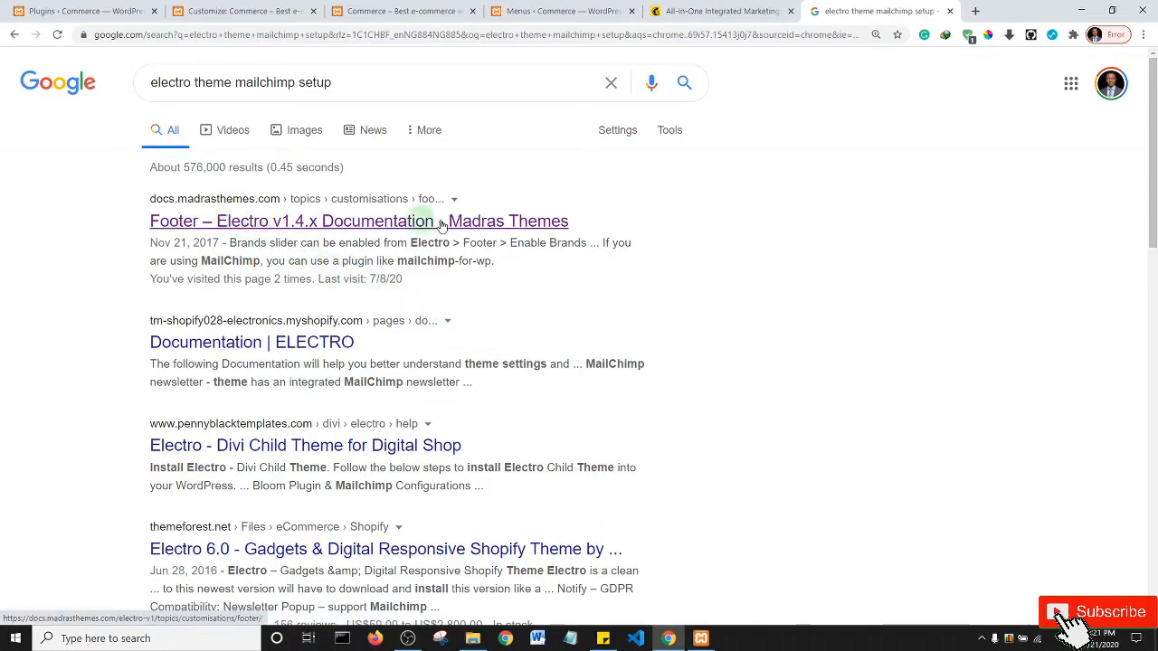
- Open the Electro Footer documentation and read its Newsletter section
{"action": "middle_click", "coordinate": [506, 225]}
{"action": "scroll", "coordinate": [1153, 220], "scroll_direction": "down", "scroll_amount": 2}
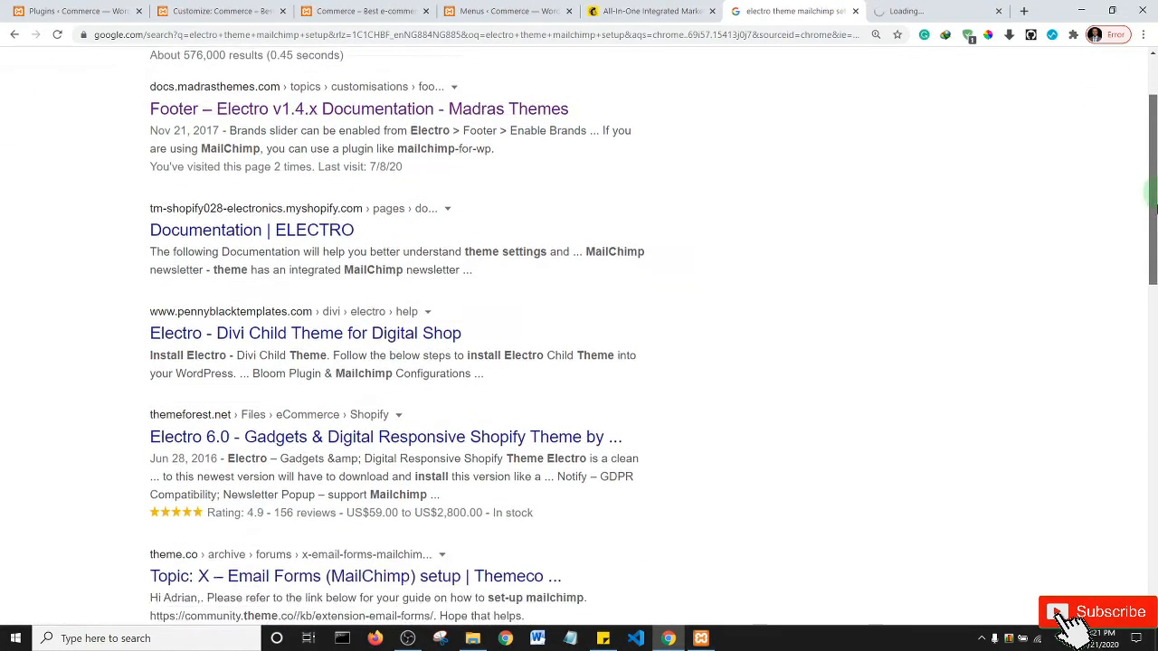
{"action": "scroll", "coordinate": [1153, 220], "scroll_direction": "down", "scroll_amount": 1}
{"action": "left_click", "coordinate": [936, 11]}
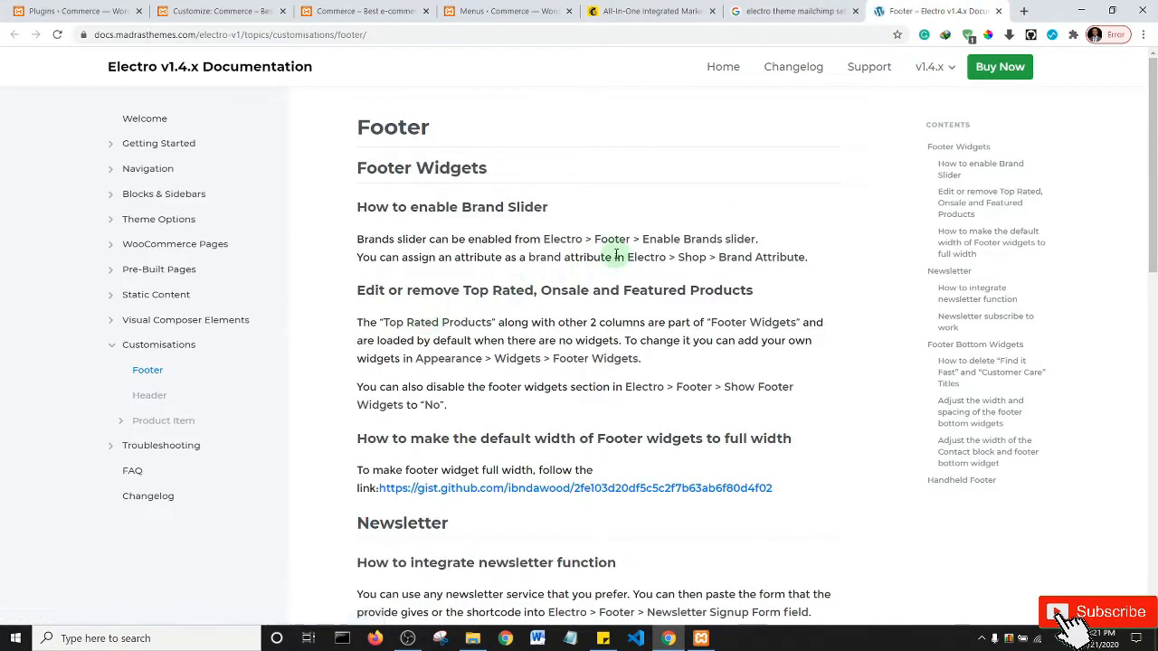
{"action": "scroll", "coordinate": [616, 254], "scroll_direction": "down", "scroll_amount": 4}
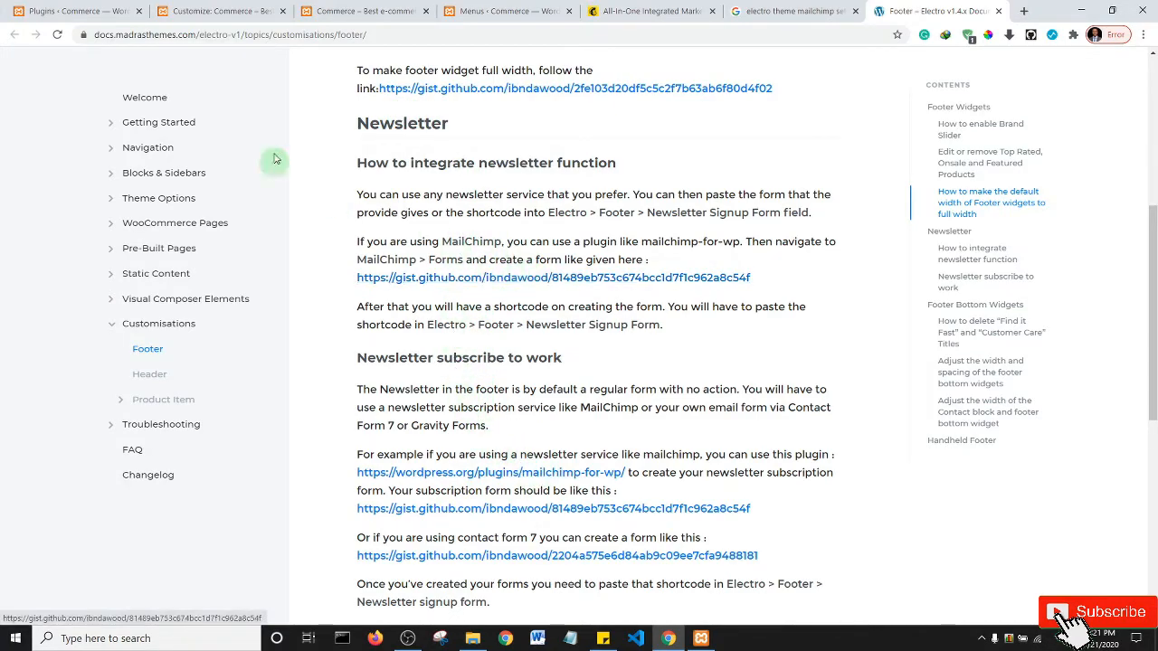
{"action": "left_click", "coordinate": [225, 7]}
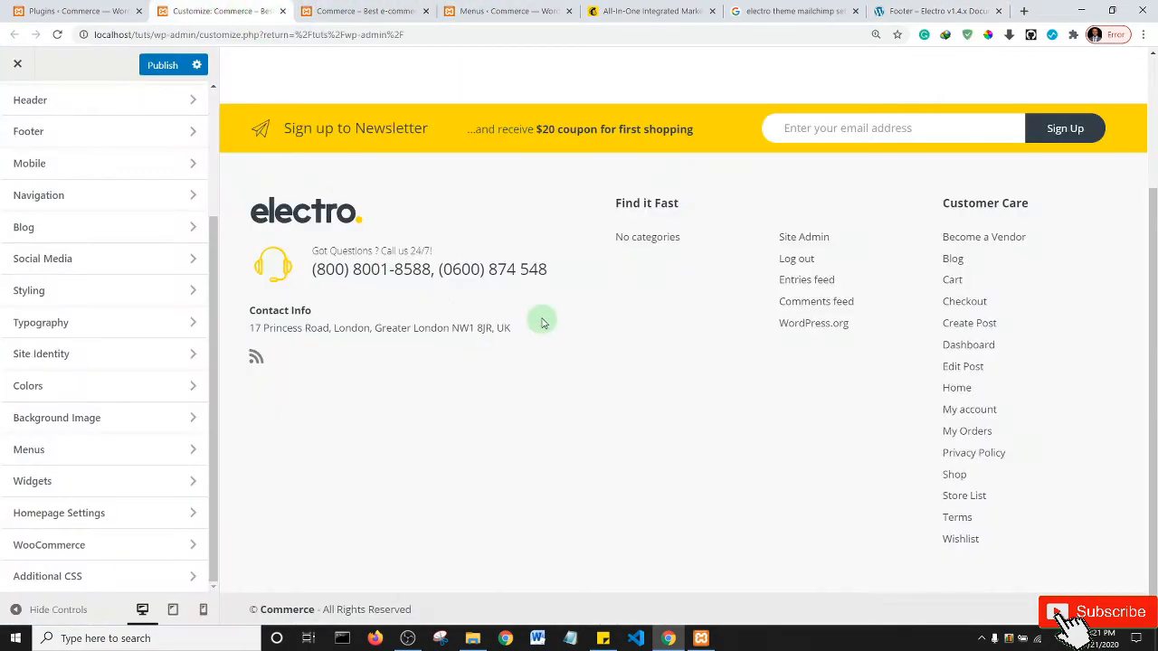
- Publish the customizer changes and return to the Installed Plugins page
{"action": "scroll", "coordinate": [995, 276], "scroll_direction": "up", "scroll_amount": 1}
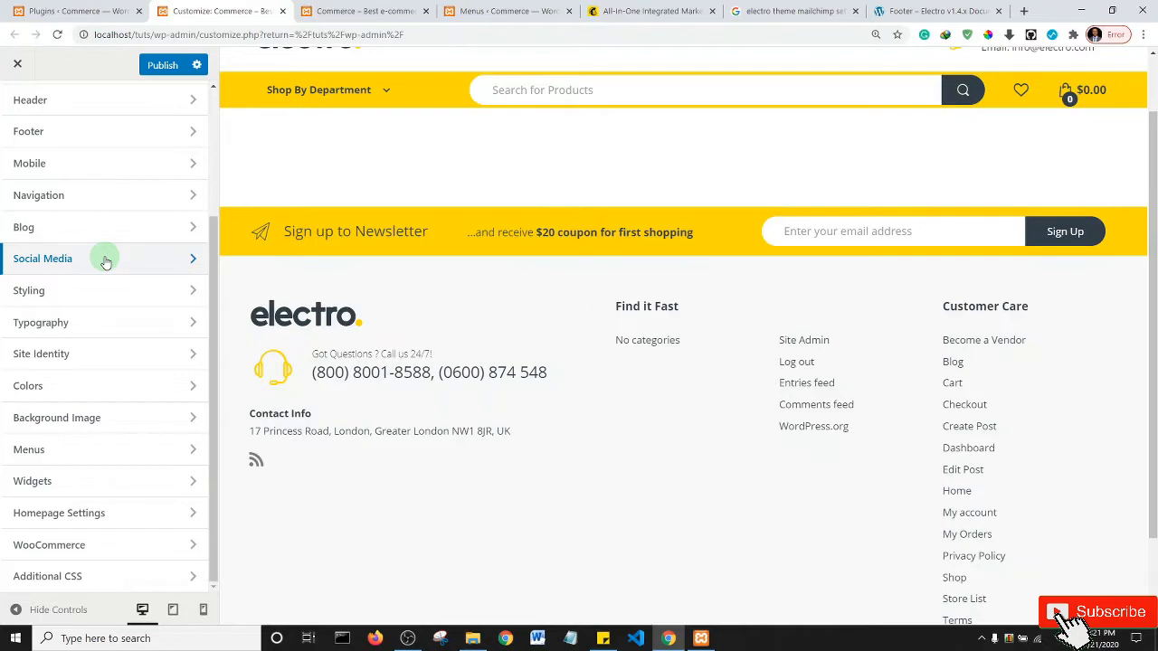
{"action": "left_click", "coordinate": [162, 67]}
{"action": "left_click", "coordinate": [201, 204]}
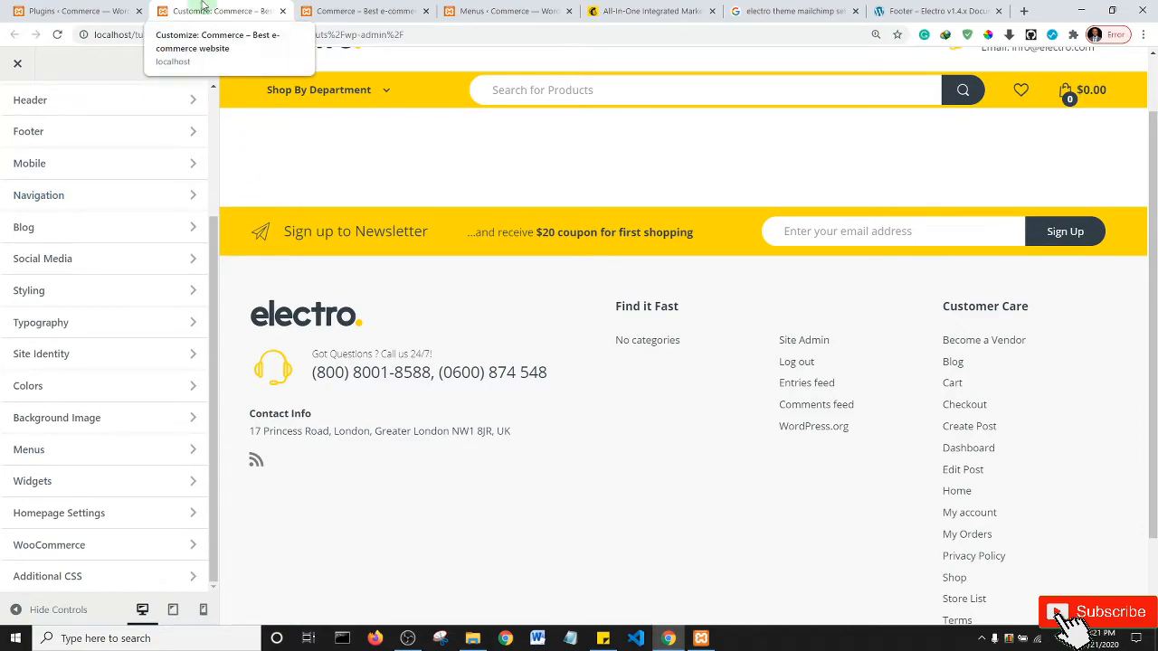
{"action": "left_click", "coordinate": [86, 11]}
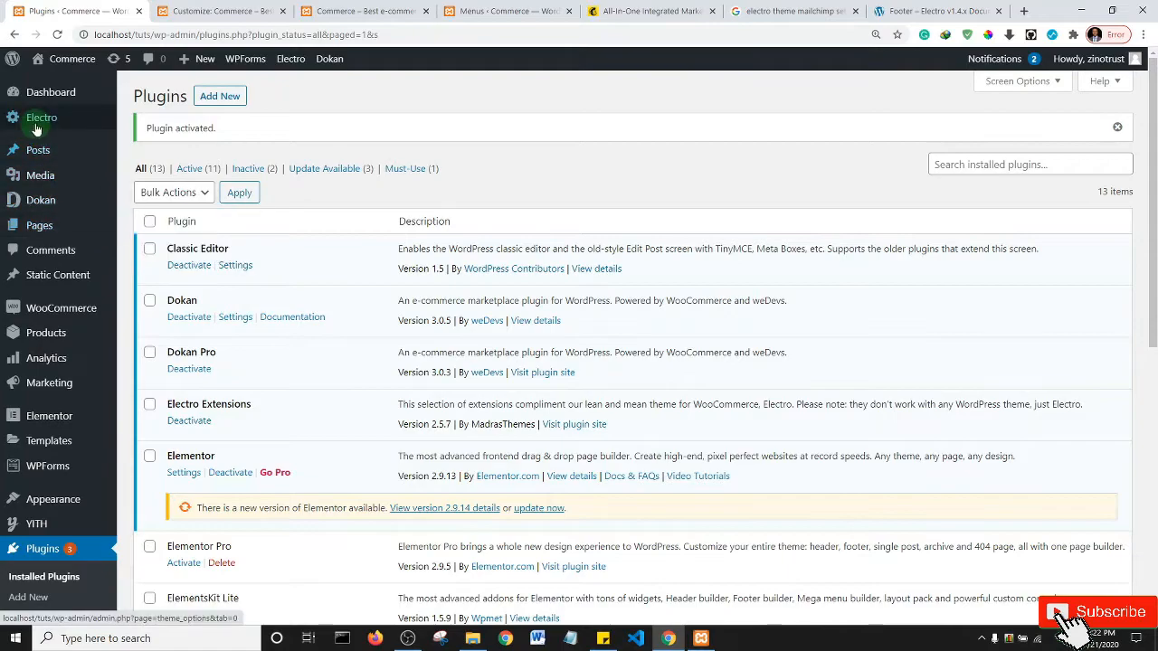
- Open Dokan's Settings, copy the localhost/tuts site address, and open a private window
{"action": "left_click", "coordinate": [37, 208], "text": "ctrl"}
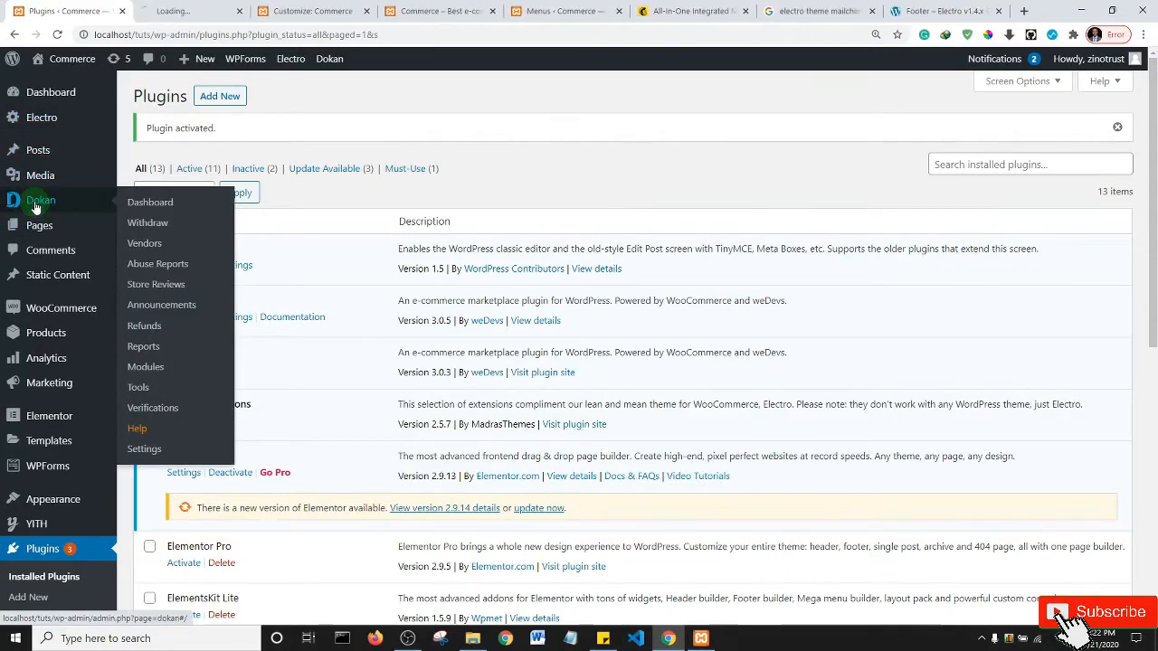
{"action": "left_click", "coordinate": [187, 13]}
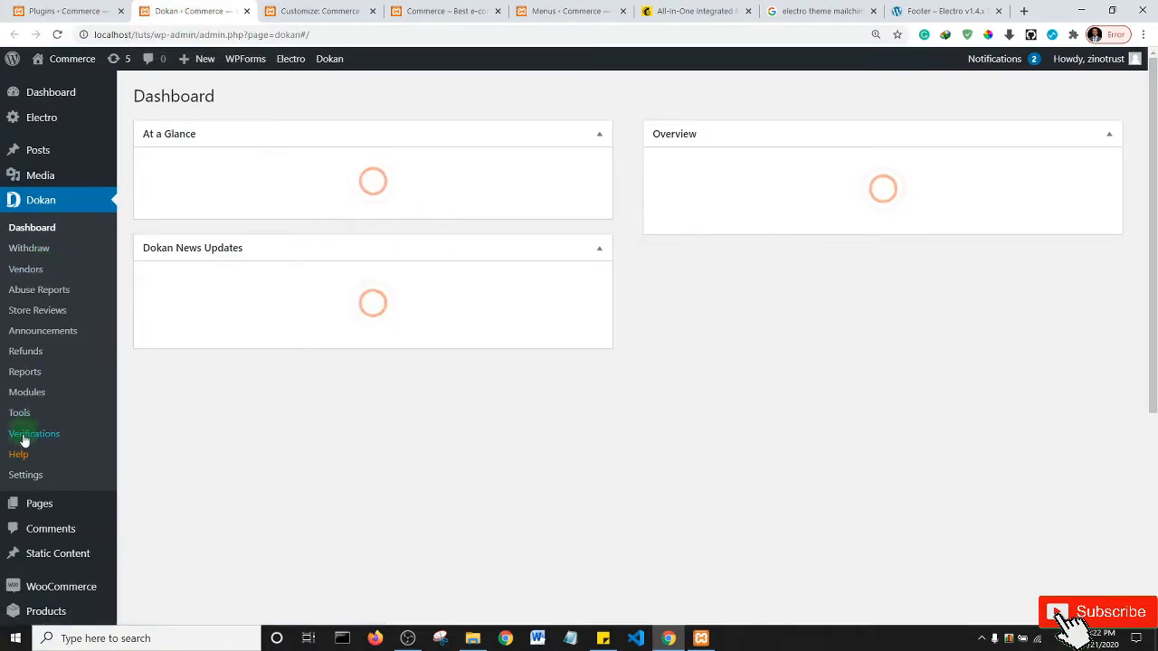
{"action": "left_click", "coordinate": [25, 476]}
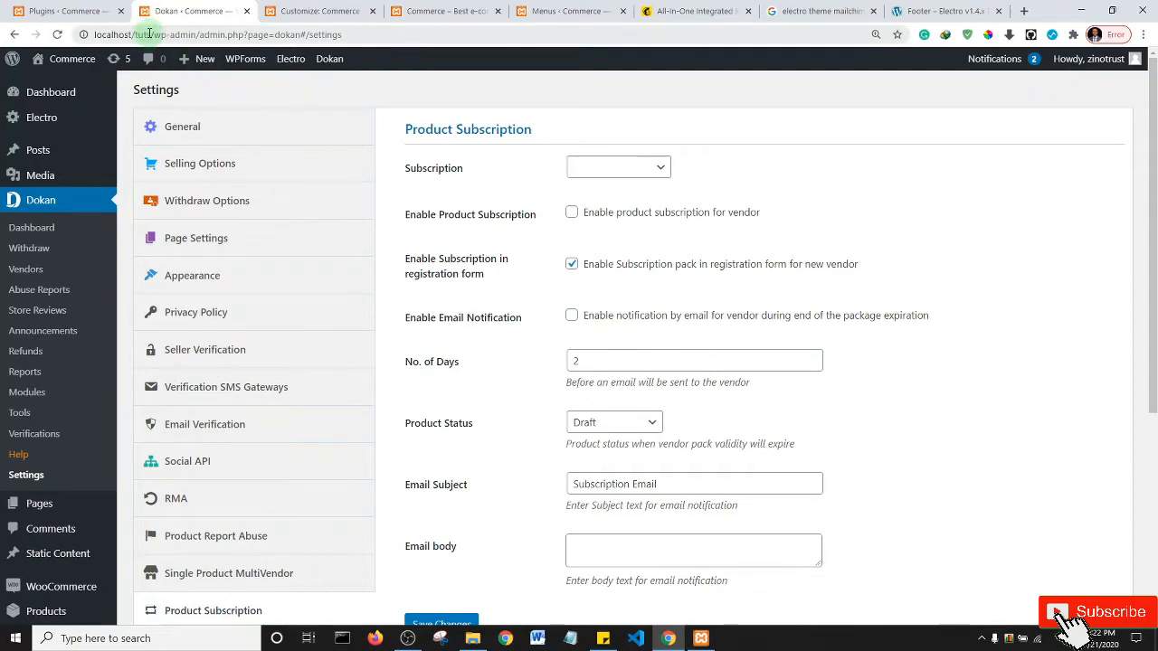
{"action": "left_click_drag", "start_coordinate": [152, 33], "coordinate": [94, 35]}
{"action": "key", "text": "ctrl+c"}
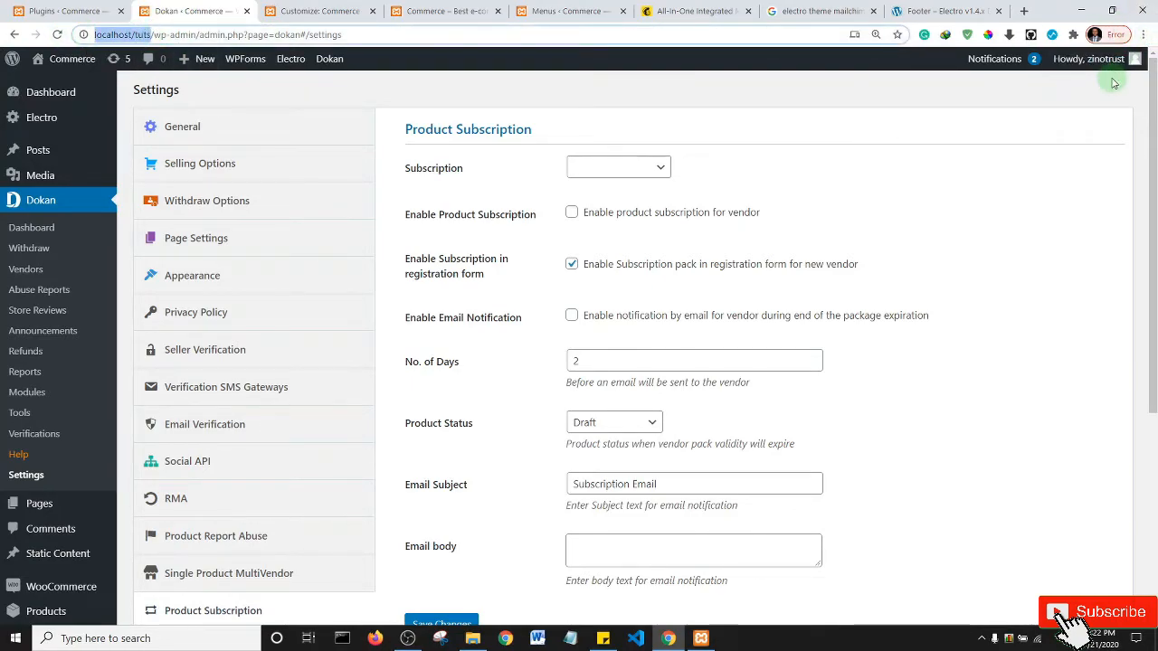
{"action": "key", "text": "ctrl+shift+n"}
- Load localhost/tuts in the private window and open the Become a Vendor sign-up form
{"action": "key", "text": "ctrl+v"}
{"action": "key", "text": "Return"}
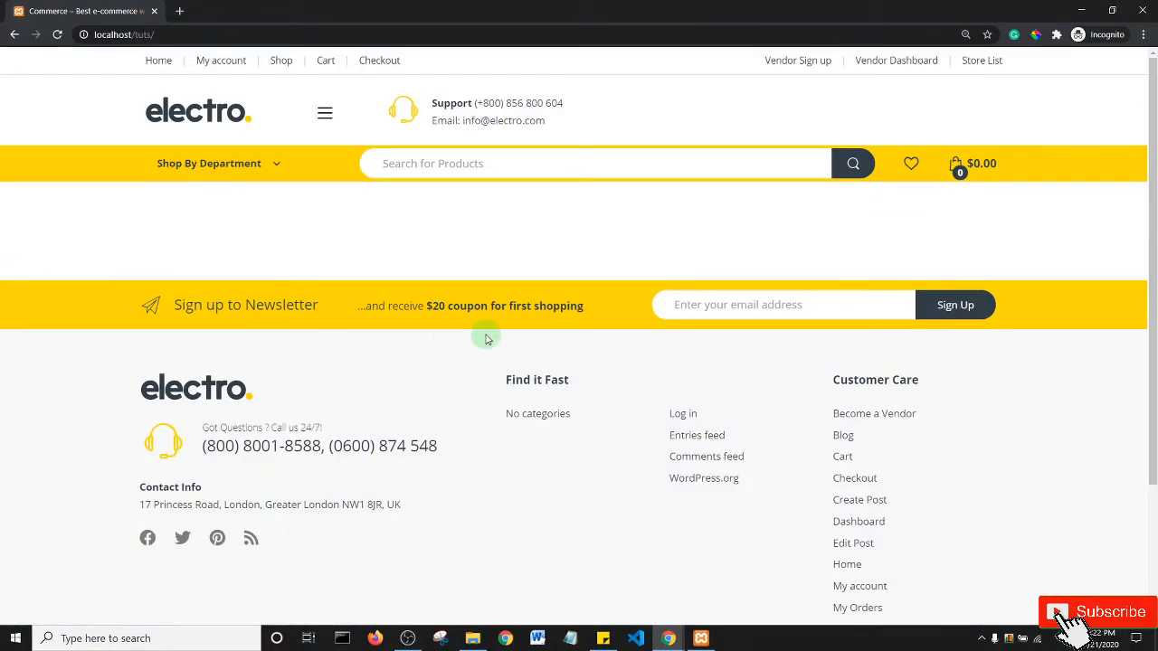
{"action": "left_click", "coordinate": [803, 65]}
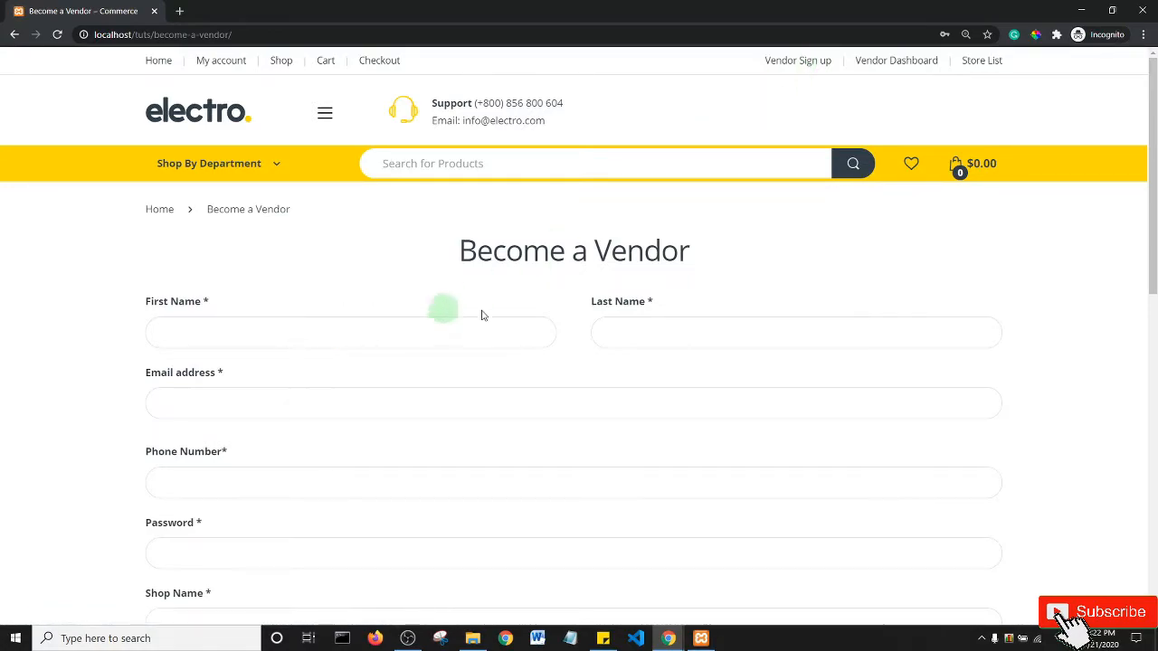
{"action": "scroll", "coordinate": [1148, 180], "scroll_direction": "down", "scroll_amount": 2}
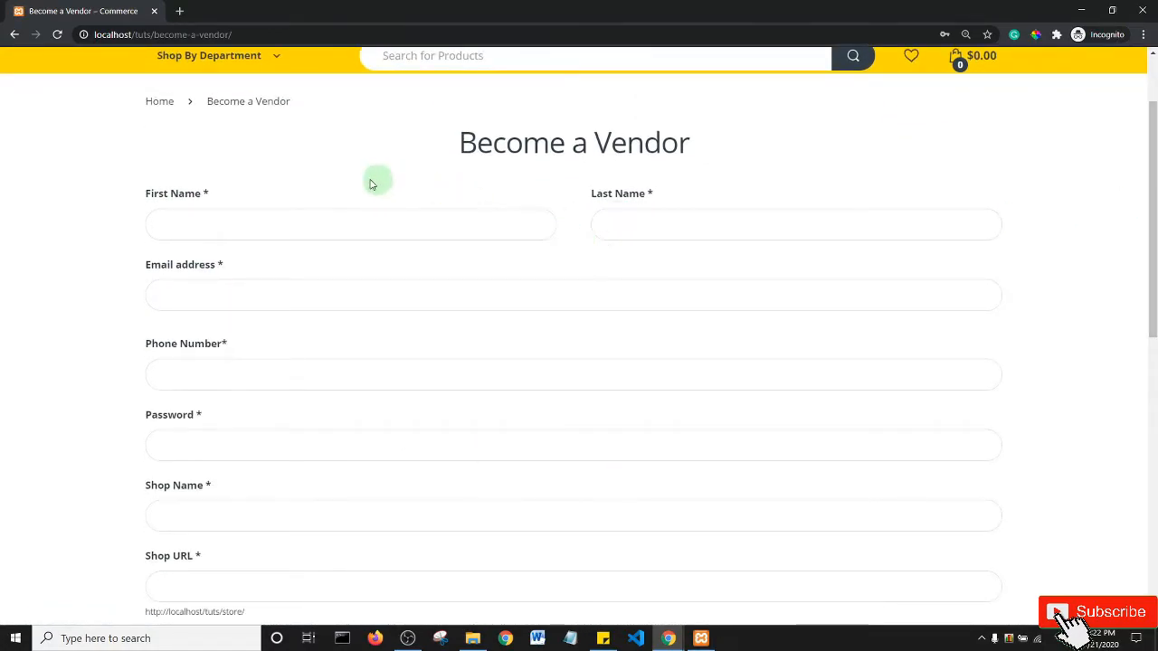
{"action": "scroll", "coordinate": [457, 262], "scroll_direction": "down", "scroll_amount": 8}
{"action": "scroll", "coordinate": [457, 262], "scroll_direction": "up", "scroll_amount": 9}
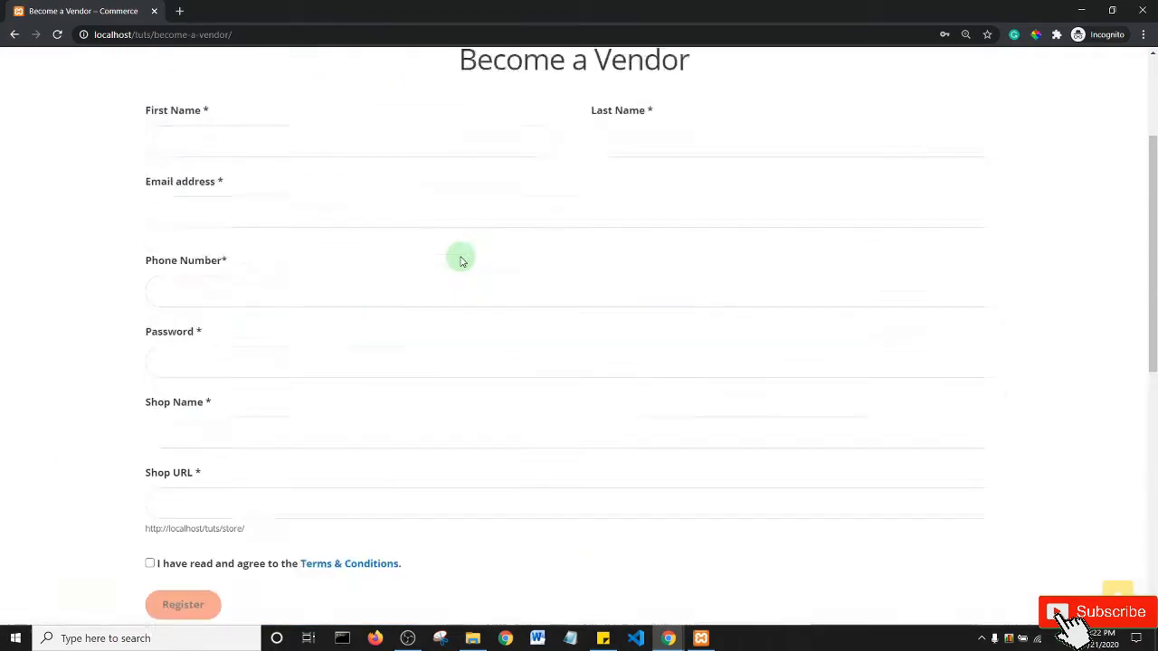
{"action": "scroll", "coordinate": [436, 305], "scroll_direction": "down", "scroll_amount": 5}
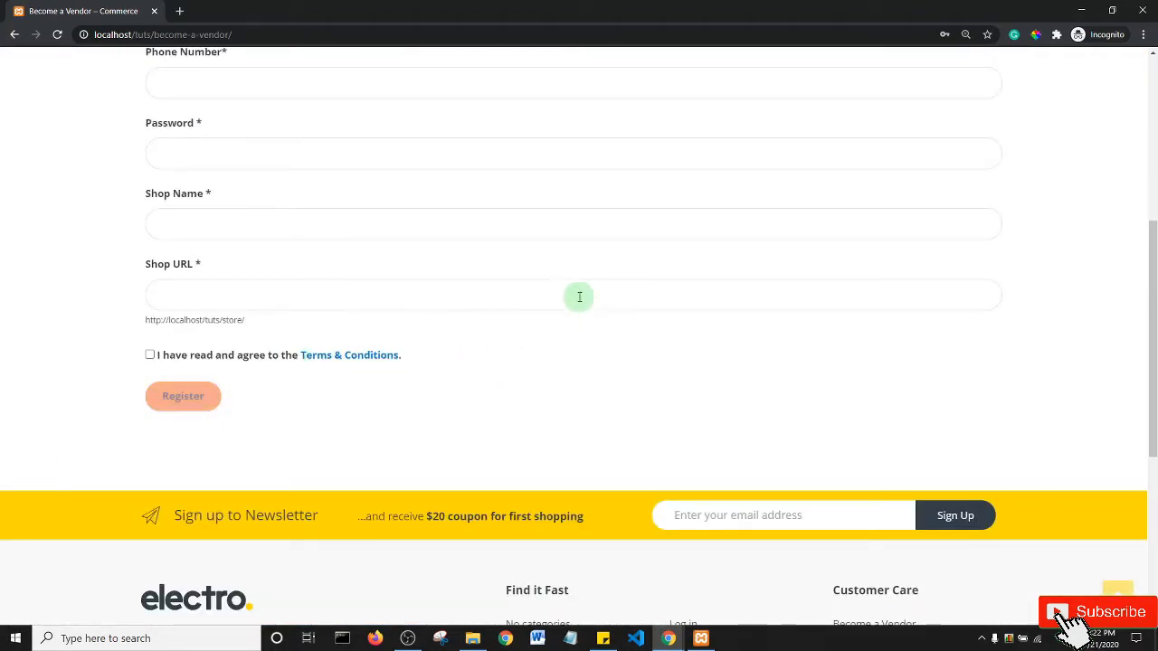
{"action": "scroll", "coordinate": [579, 297], "scroll_direction": "up", "scroll_amount": 5}
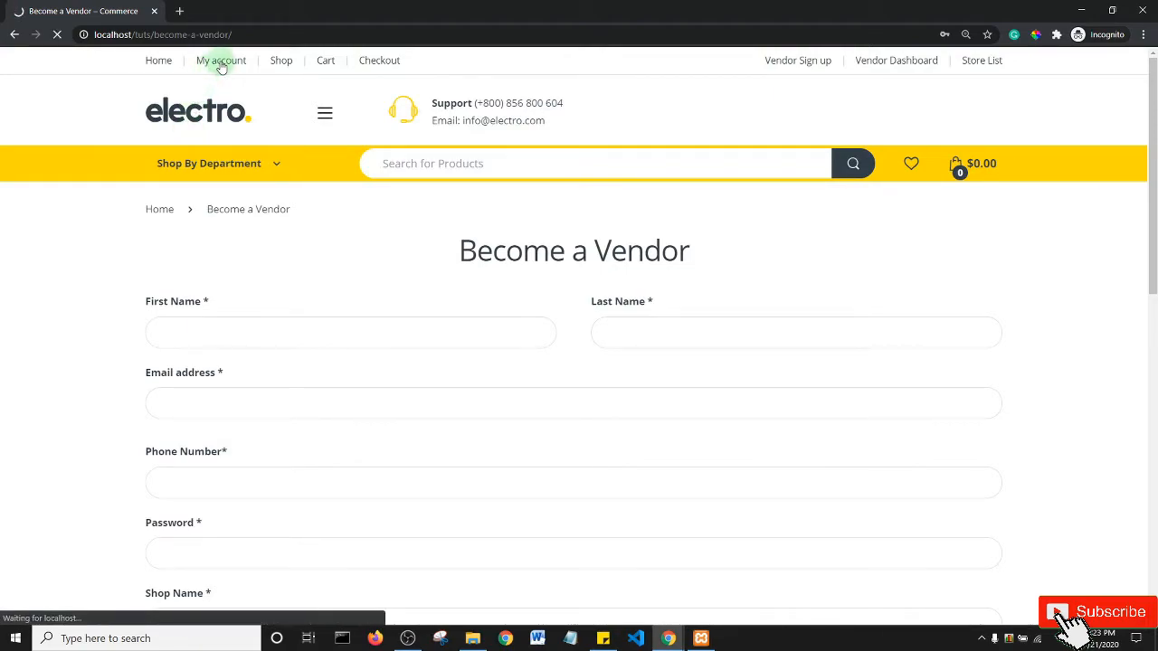
- Open the My account page and scroll to its Register form
{"action": "left_click", "coordinate": [314, 404]}
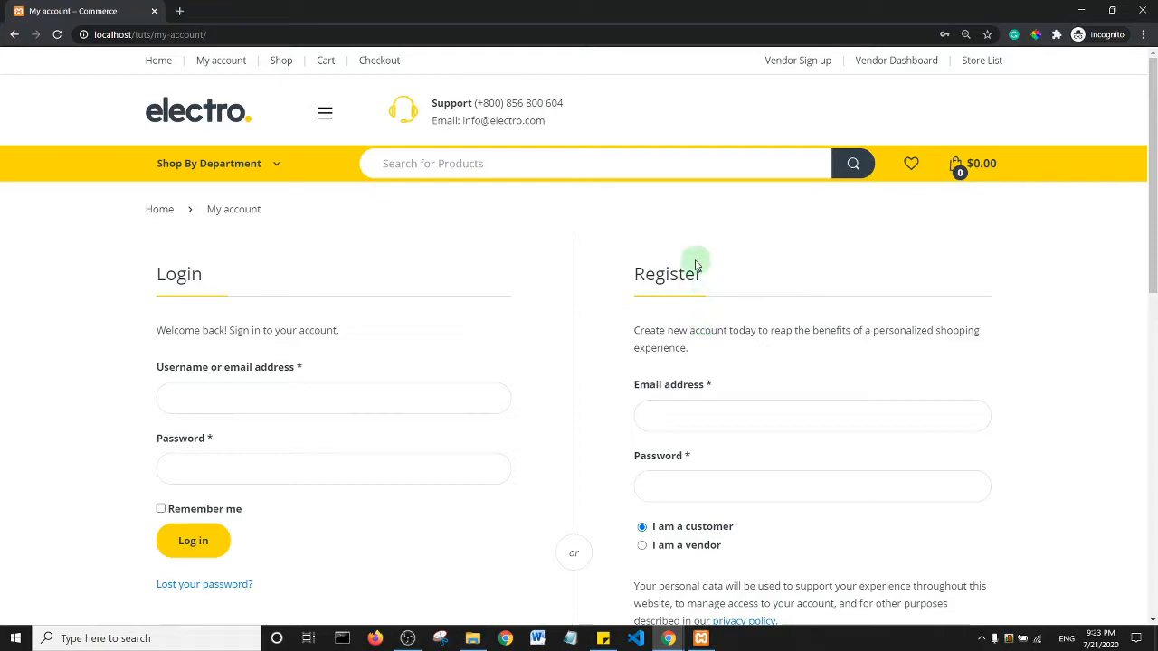
{"action": "left_click_drag", "start_coordinate": [1153, 203], "coordinate": [1154, 272]}
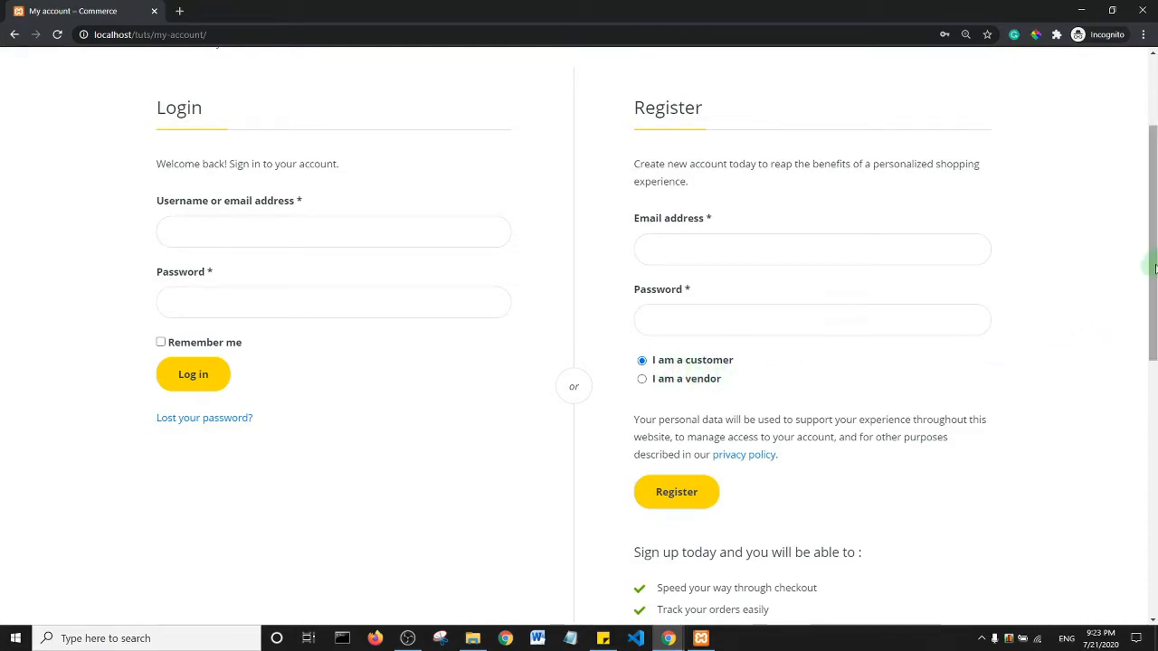
{"action": "left_click_drag", "start_coordinate": [1154, 268], "coordinate": [1154, 248]}
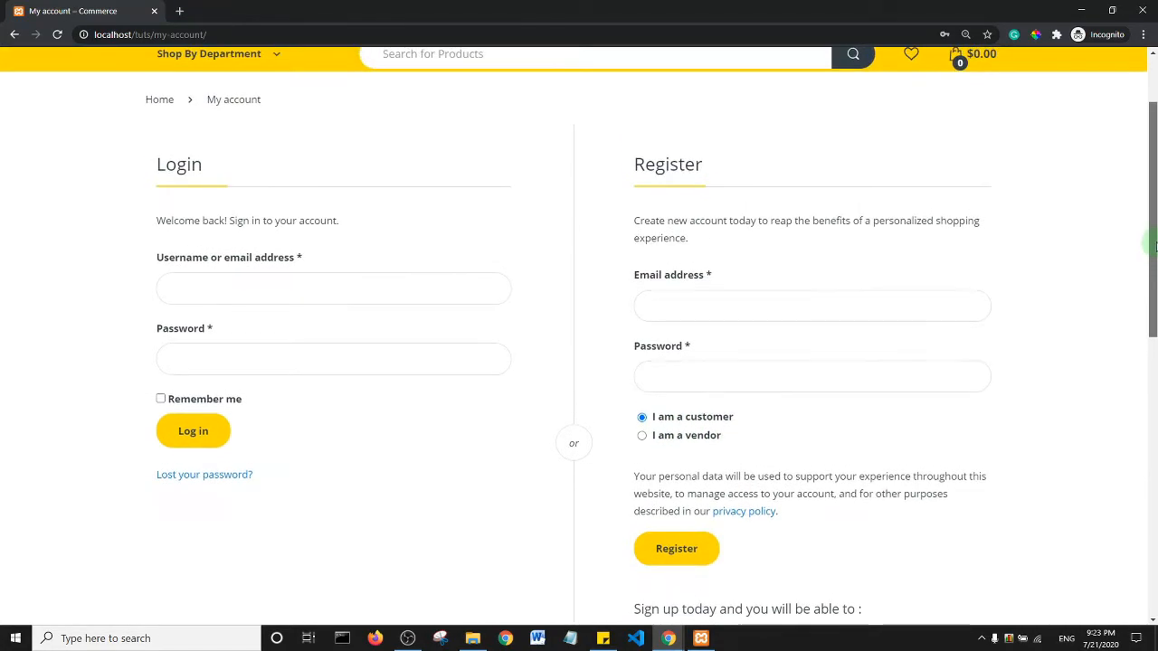
- Autofill the registration e-mail, enter a password and choose 'I am a vendor'
{"action": "left_click", "coordinate": [690, 309]}
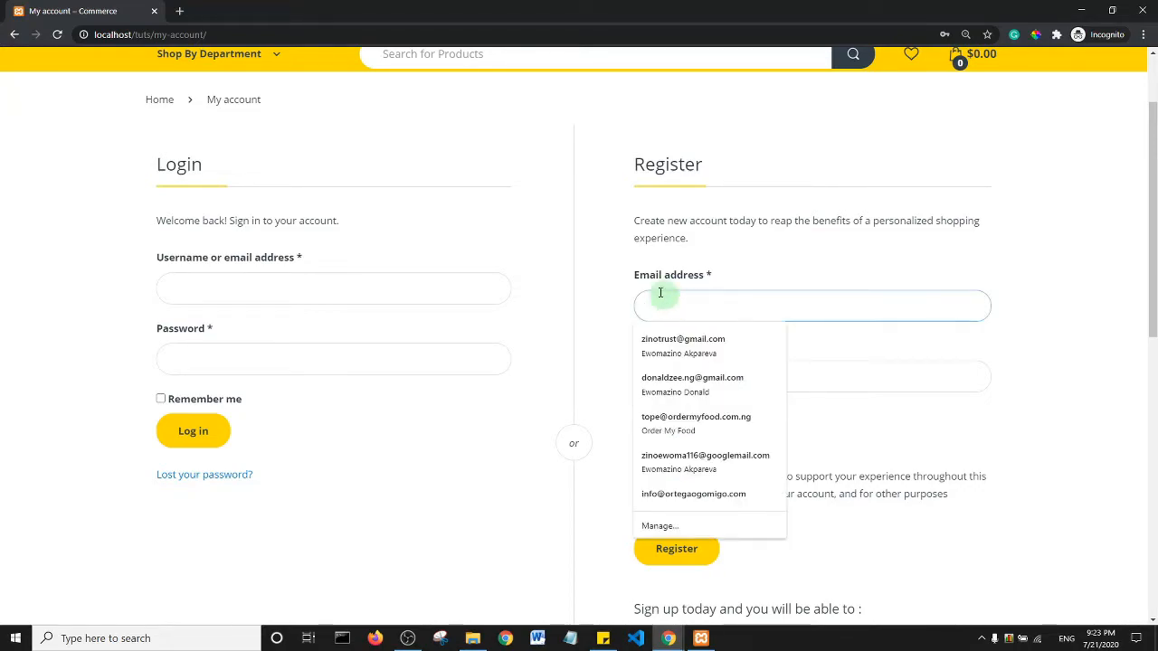
{"action": "left_click", "coordinate": [612, 266]}
{"action": "left_click", "coordinate": [665, 299]}
{"action": "left_click", "coordinate": [666, 336]}
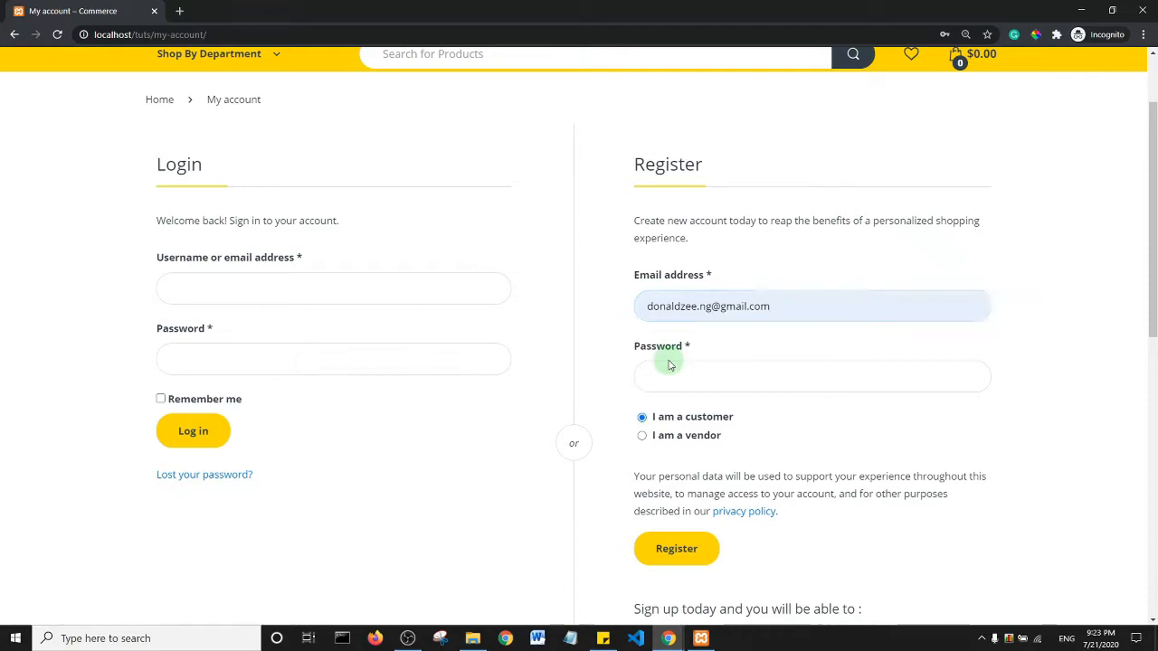
{"action": "left_click", "coordinate": [673, 371]}
{"action": "type", "text": "••••"}
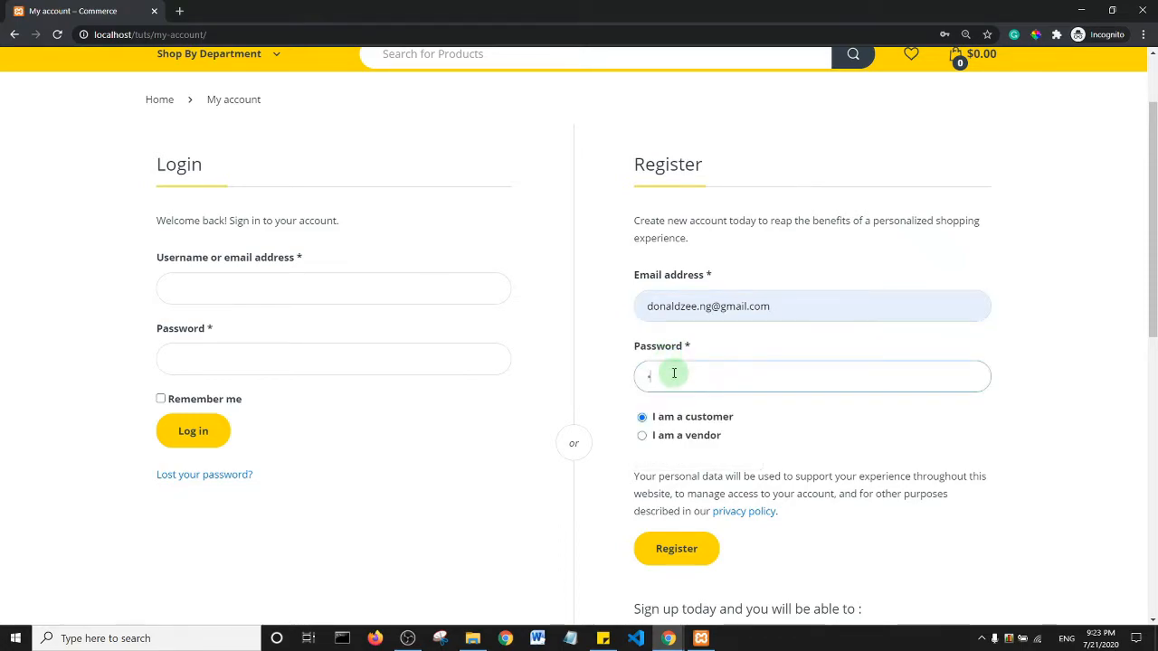
{"action": "type", "text": "••••"}
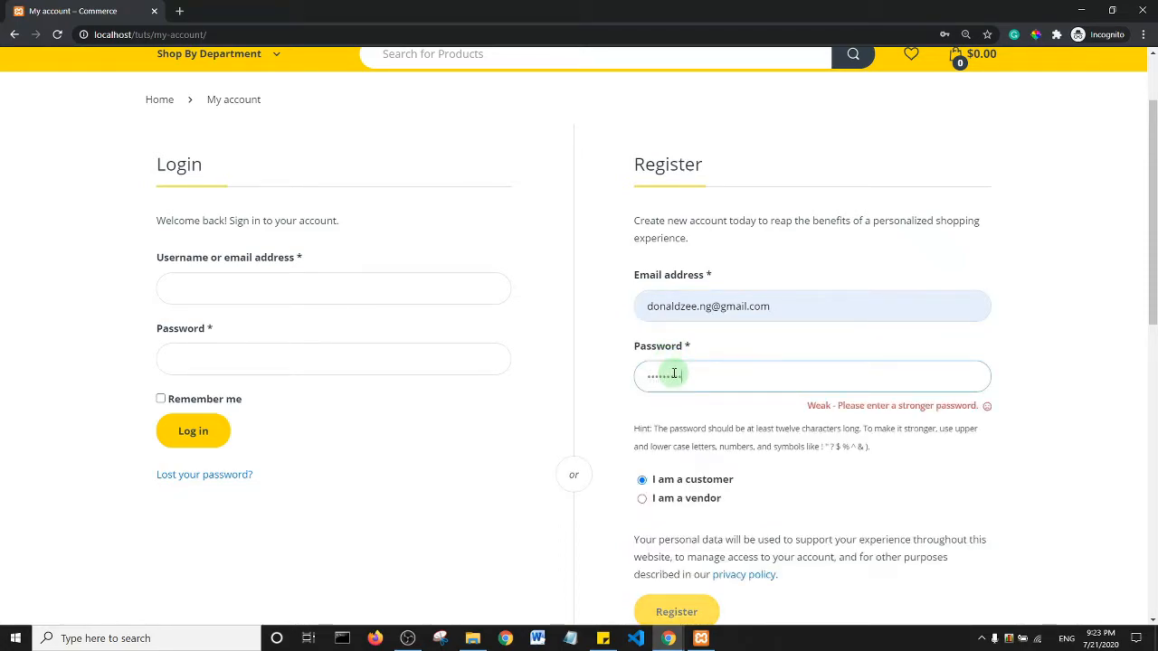
{"action": "type", "text": "••••"}
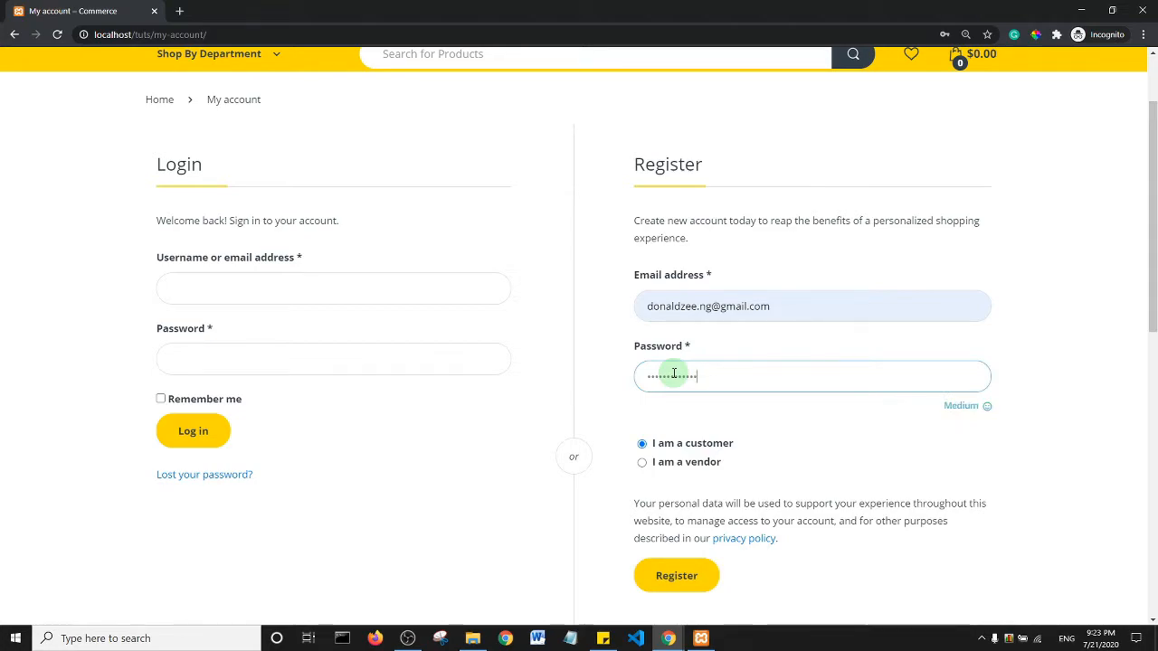
{"action": "left_click", "coordinate": [642, 462]}
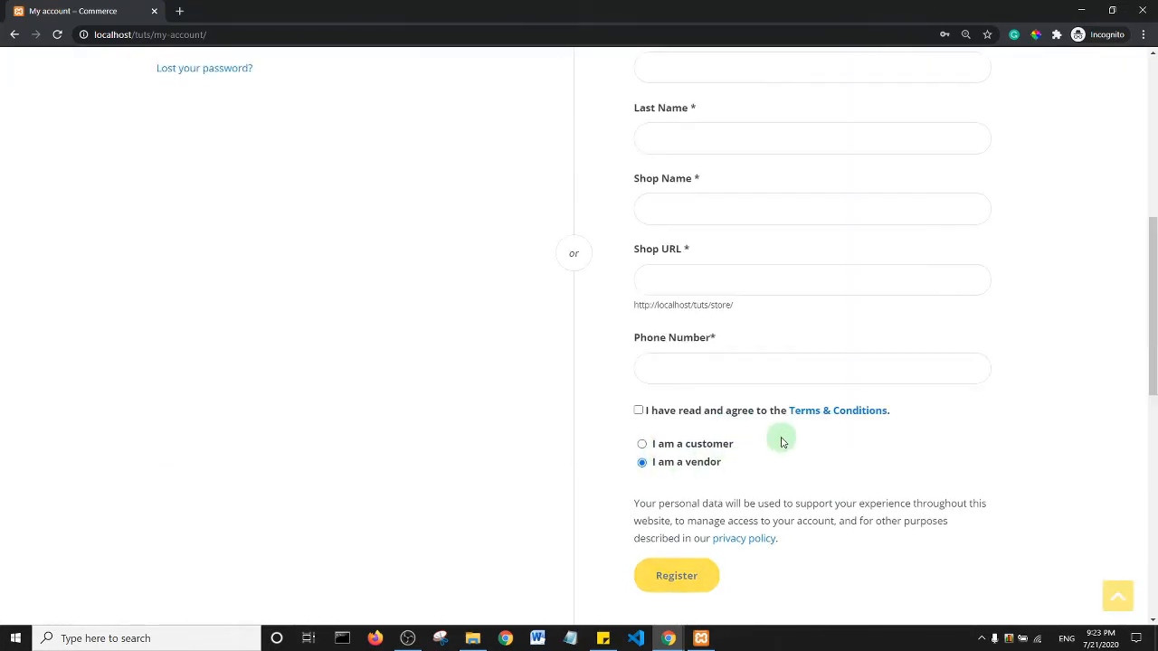
- Autofill the vendor's first and last name from saved details
{"action": "left_click_drag", "start_coordinate": [1152, 354], "coordinate": [1155, 262]}
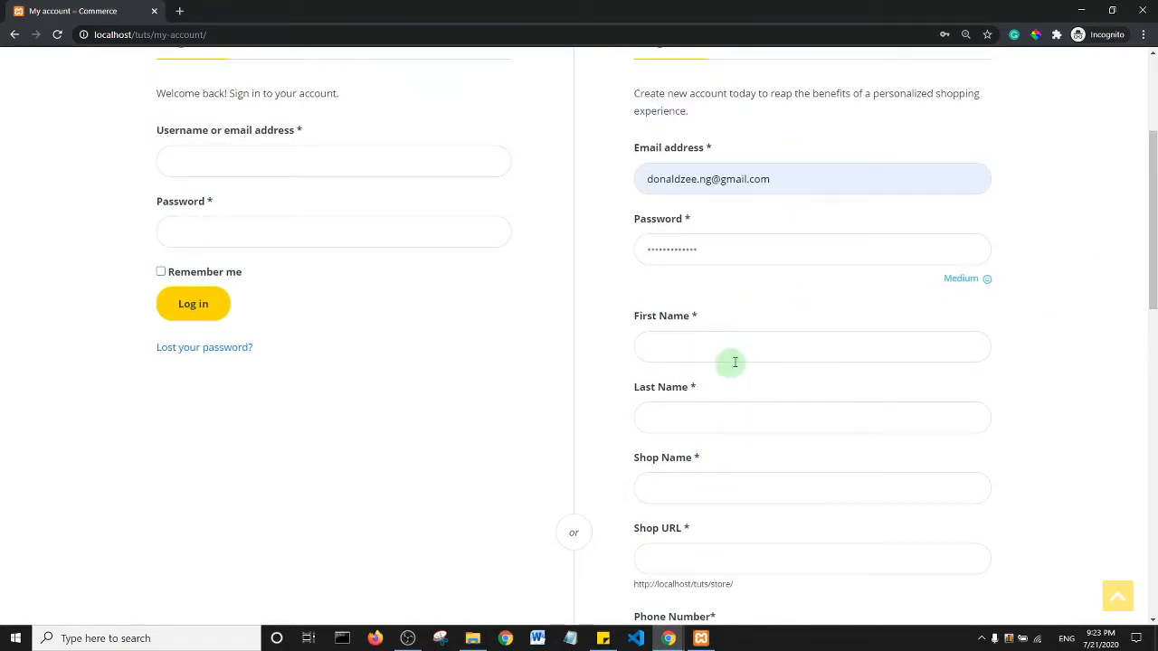
{"action": "mouse_move", "coordinate": [1155, 178]}
{"action": "left_mouse_down"}
{"action": "mouse_move", "coordinate": [1155, 222]}
{"action": "mouse_move", "coordinate": [1155, 157]}
{"action": "left_mouse_up"}
{"action": "left_click", "coordinate": [648, 243]}
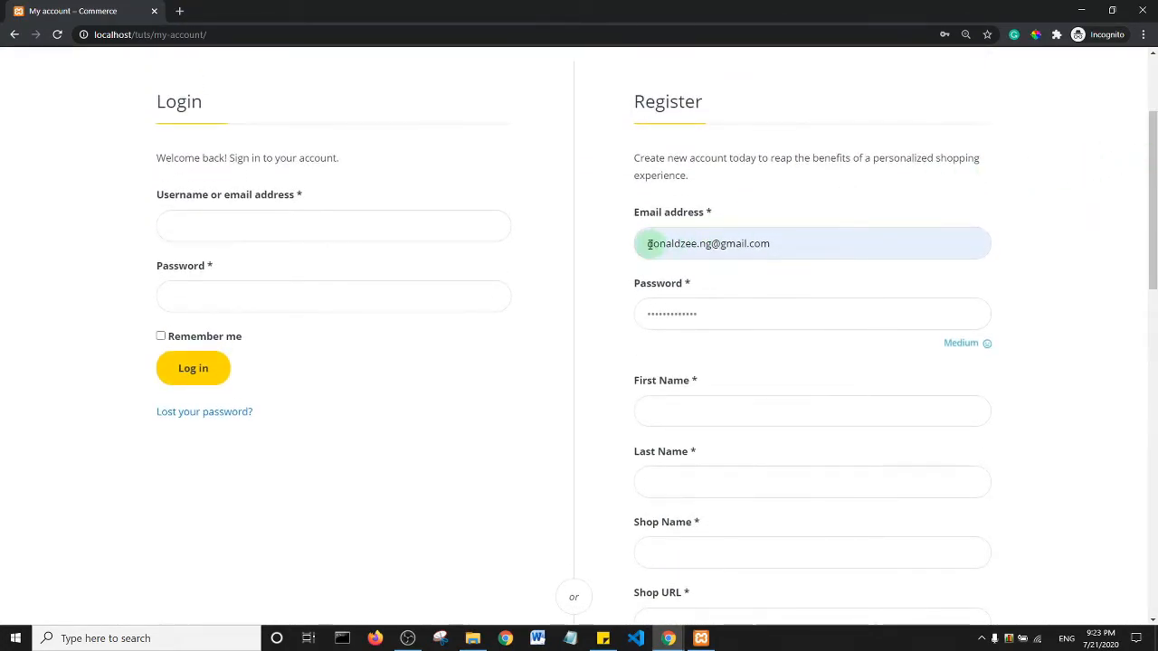
{"action": "left_click", "coordinate": [672, 321]}
{"action": "left_click", "coordinate": [1155, 217]}
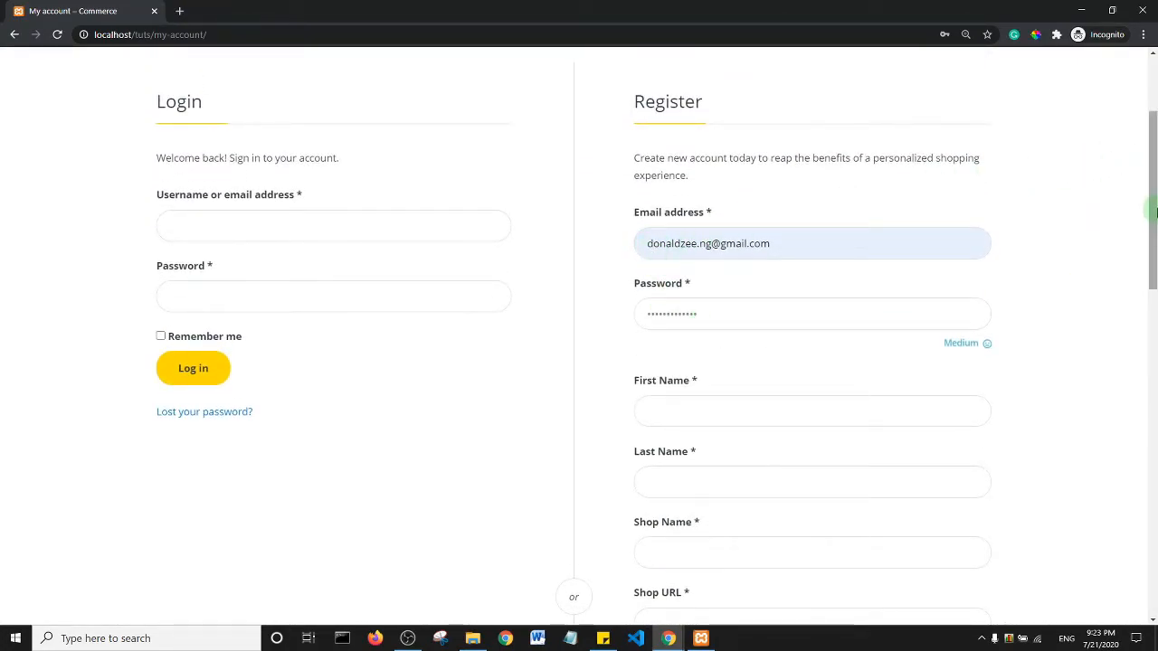
{"action": "left_click_drag", "start_coordinate": [1155, 211], "coordinate": [687, 259]}
{"action": "left_click", "coordinate": [689, 268]}
{"action": "left_click", "coordinate": [688, 305]}
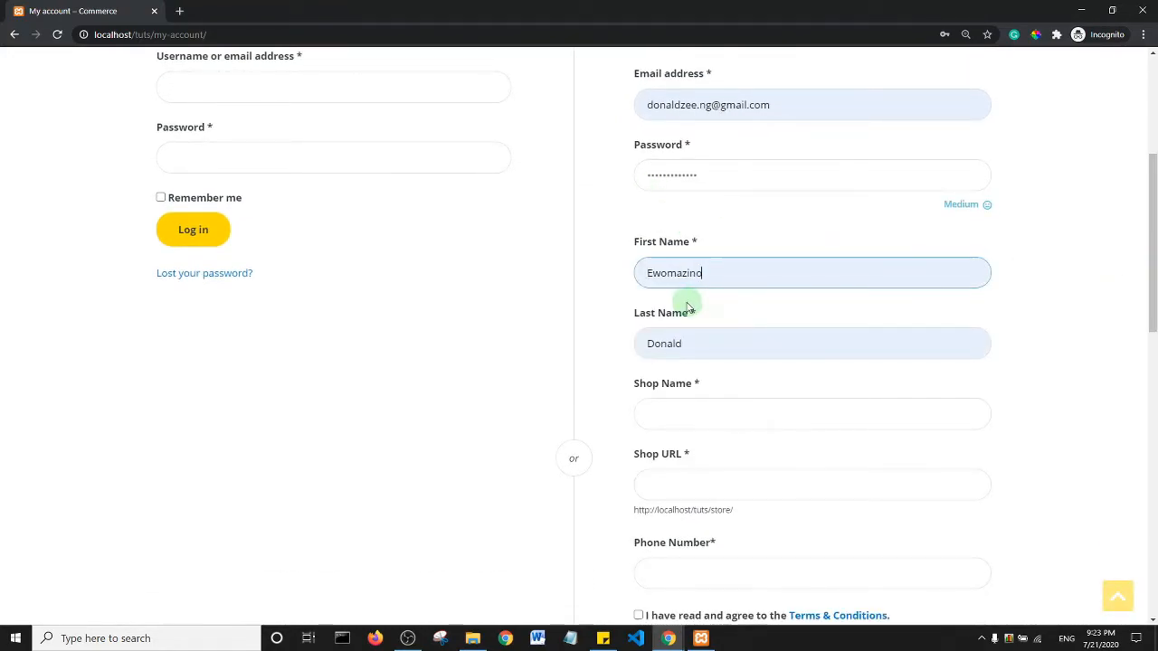
- Enter shop name zinotrust, fill the shop URL from it, and autofill the saved phone number
{"action": "left_click", "coordinate": [717, 415]}
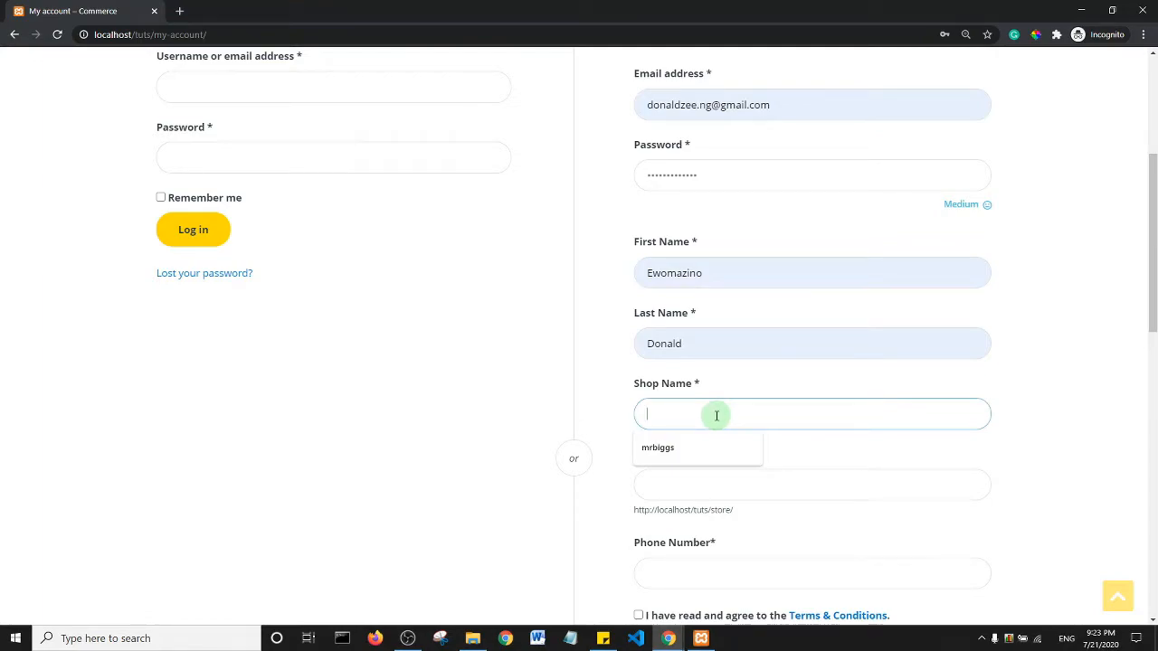
{"action": "type", "text": "zinotrust"}
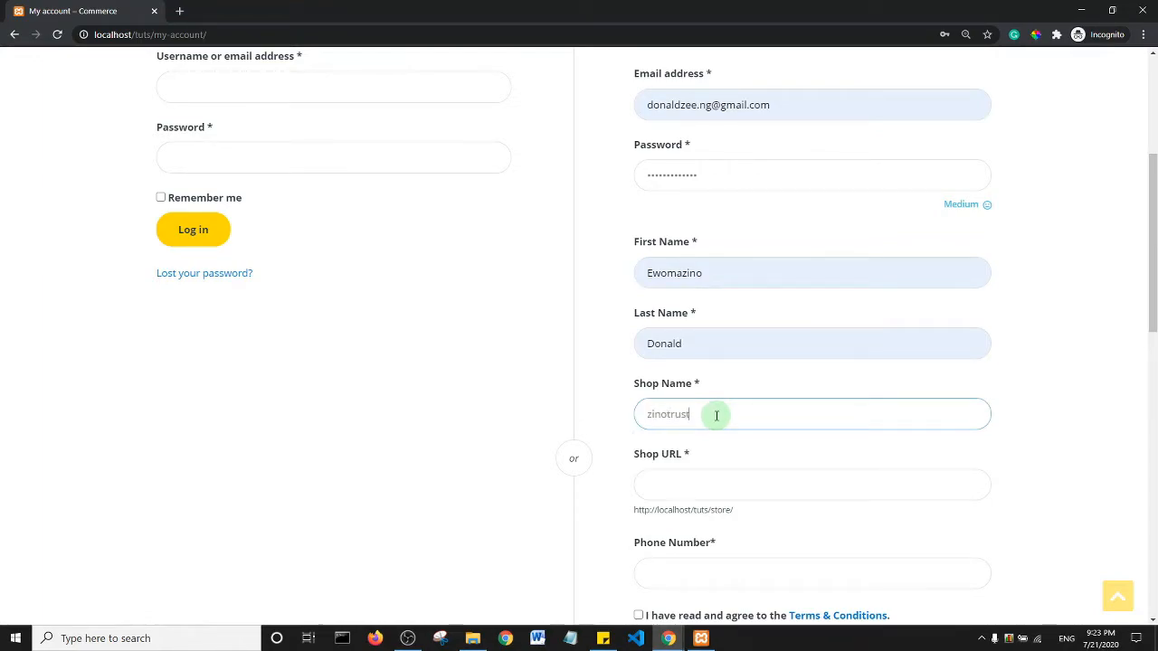
{"action": "scroll", "coordinate": [1150, 271], "scroll_direction": "down", "scroll_amount": 2}
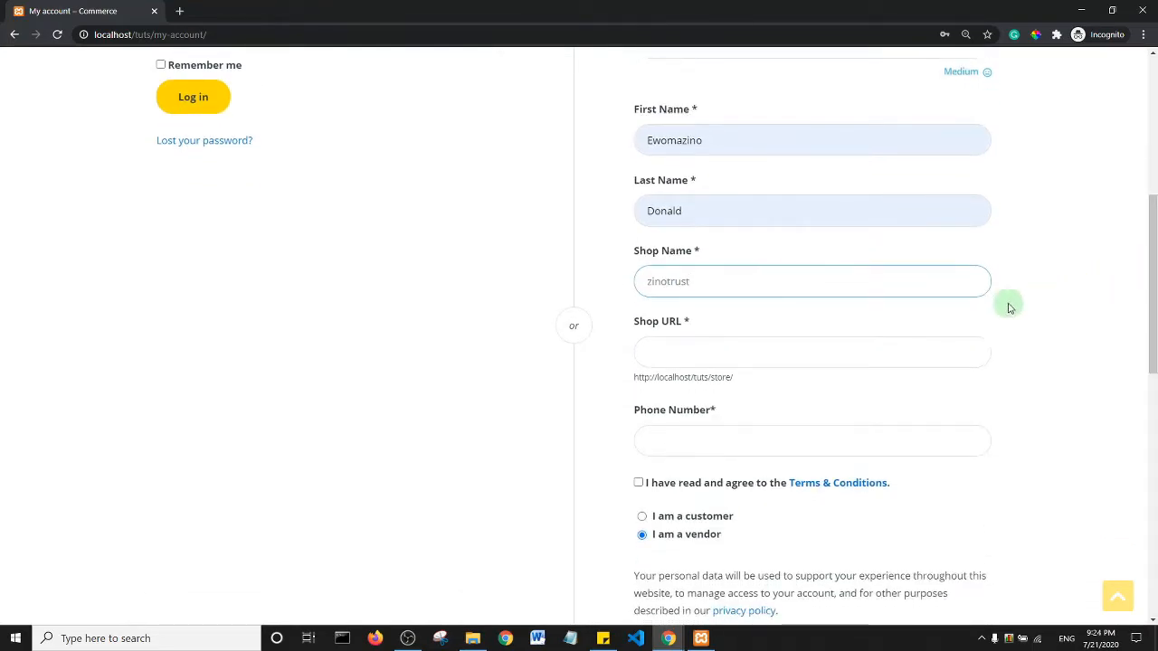
{"action": "left_click", "coordinate": [711, 354]}
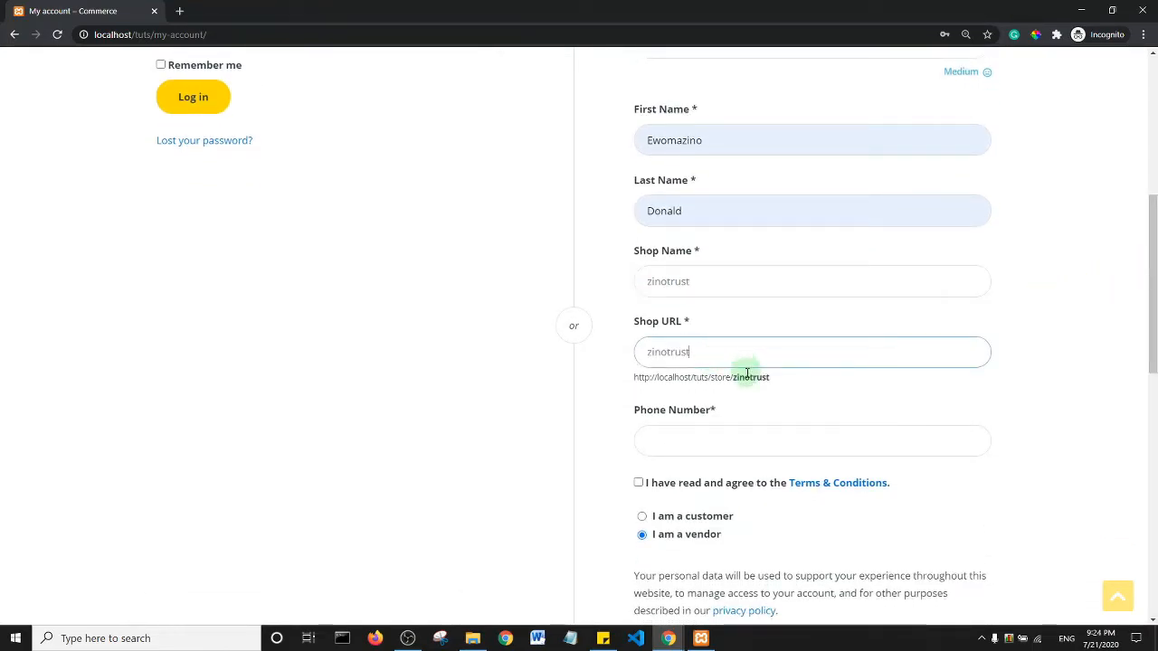
{"action": "scroll", "coordinate": [1150, 284], "scroll_direction": "down", "scroll_amount": 2}
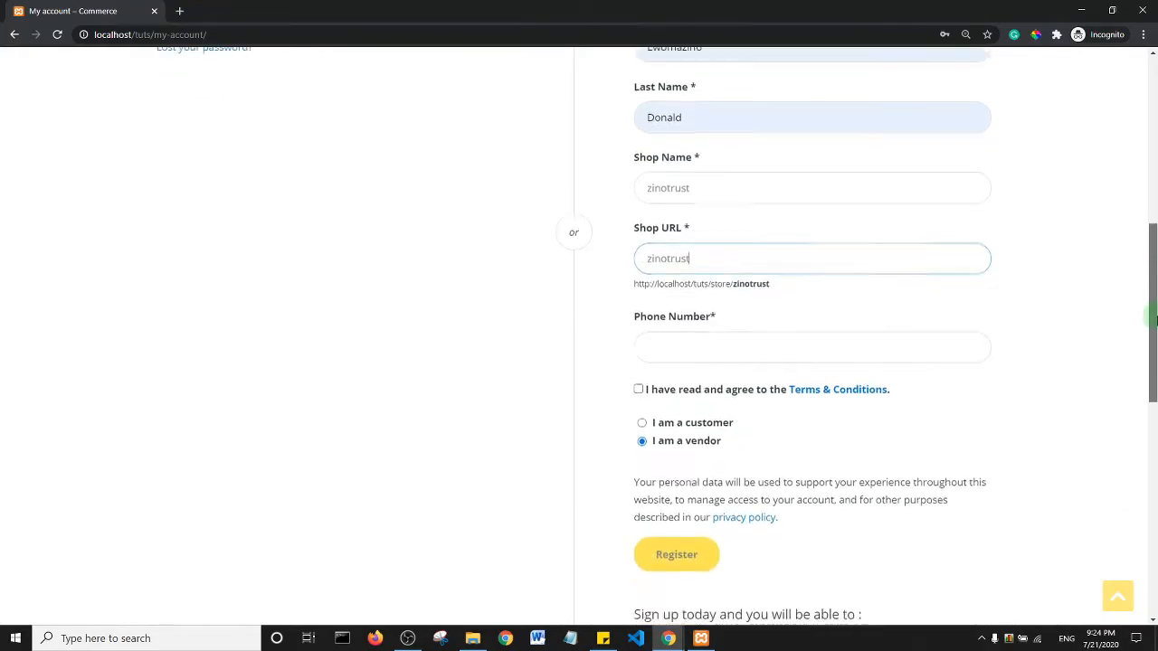
{"action": "left_click", "coordinate": [644, 264]}
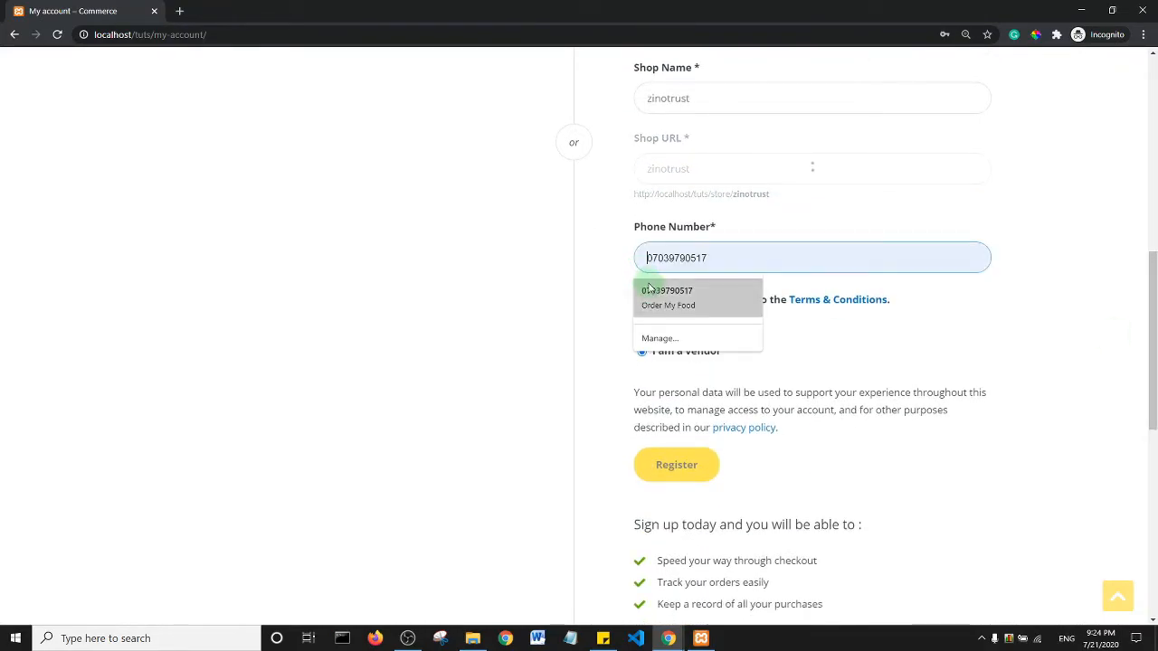
{"action": "left_click", "coordinate": [649, 292]}
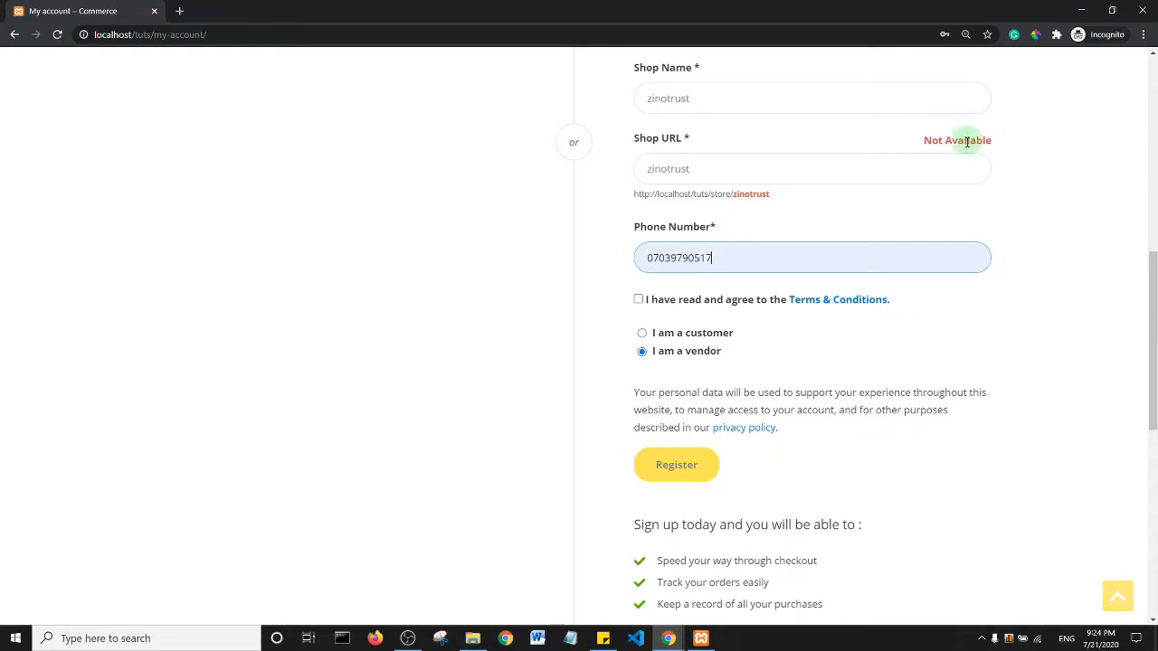
- Shorten the shop URL to the available 'zino', accept the terms and submit the registration
{"action": "left_click", "coordinate": [716, 169]}
{"action": "key", "text": "BackSpace"}
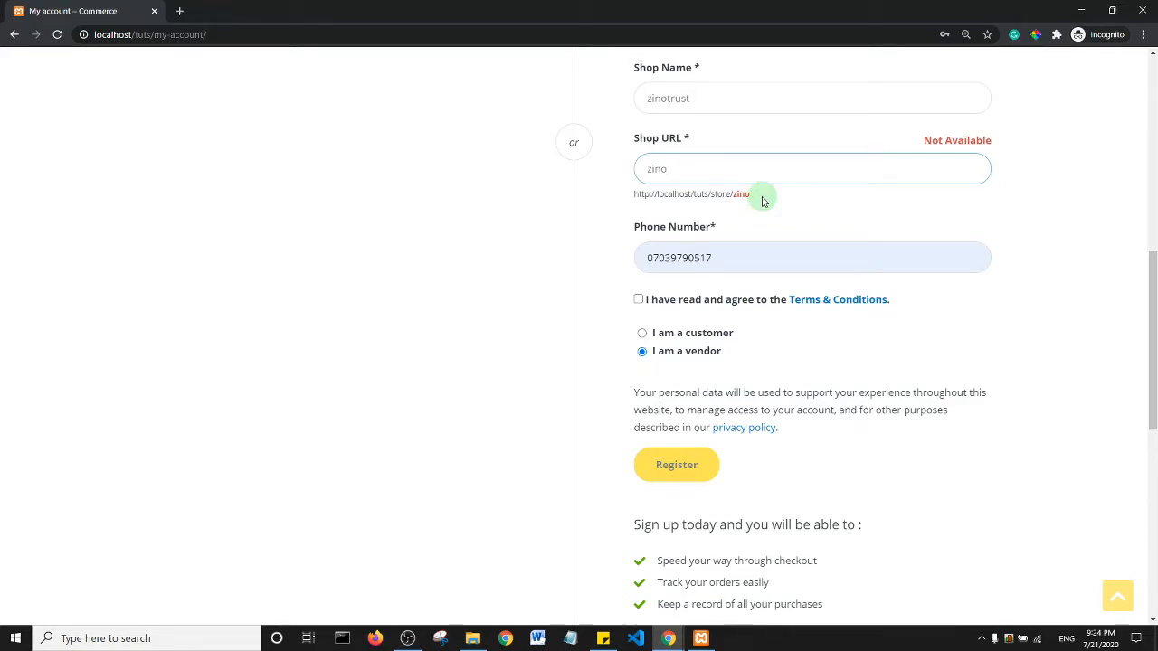
{"action": "left_click", "coordinate": [1080, 206]}
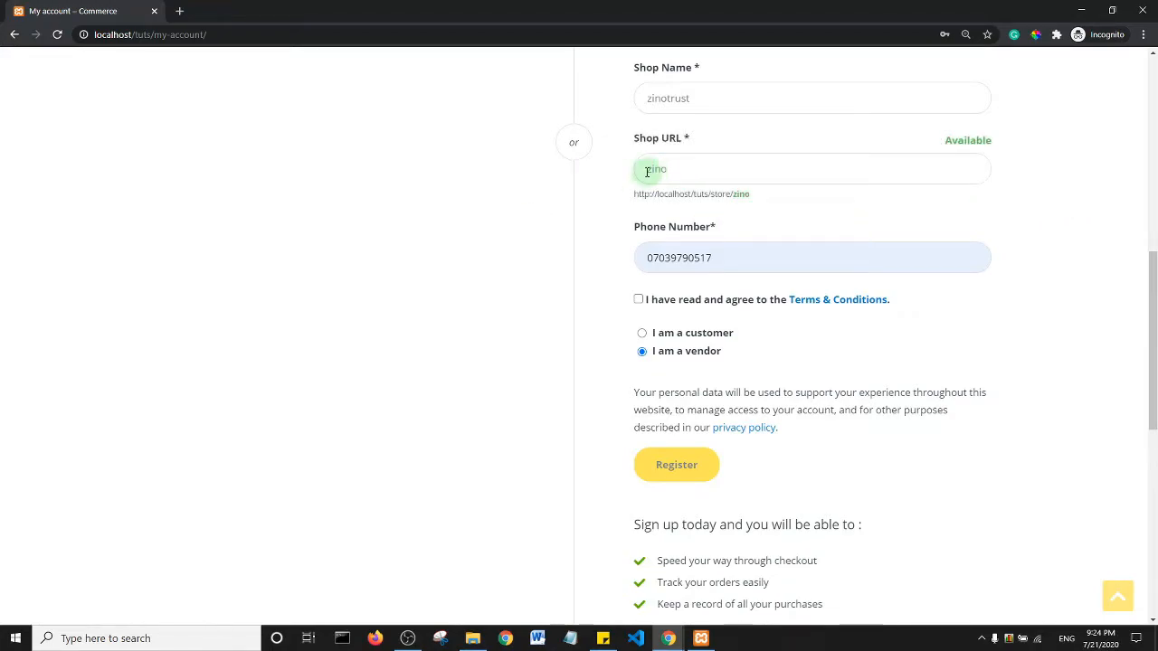
{"action": "left_click_drag", "start_coordinate": [1153, 287], "coordinate": [1154, 328]}
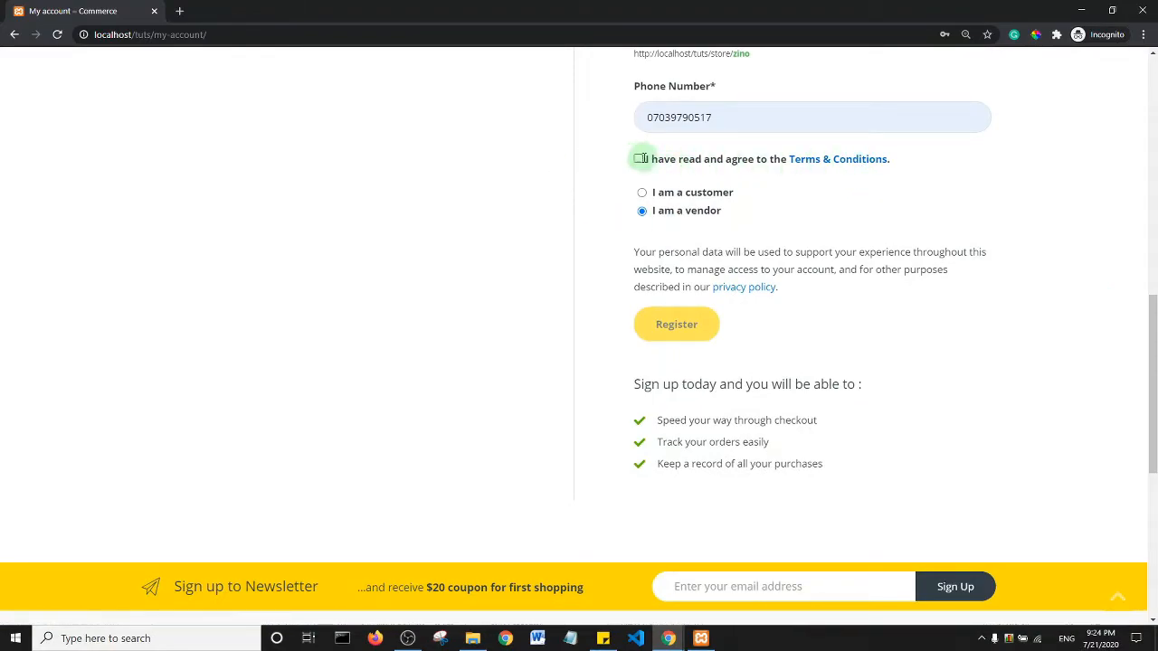
{"action": "left_click", "coordinate": [639, 160]}
{"action": "left_click", "coordinate": [673, 333]}
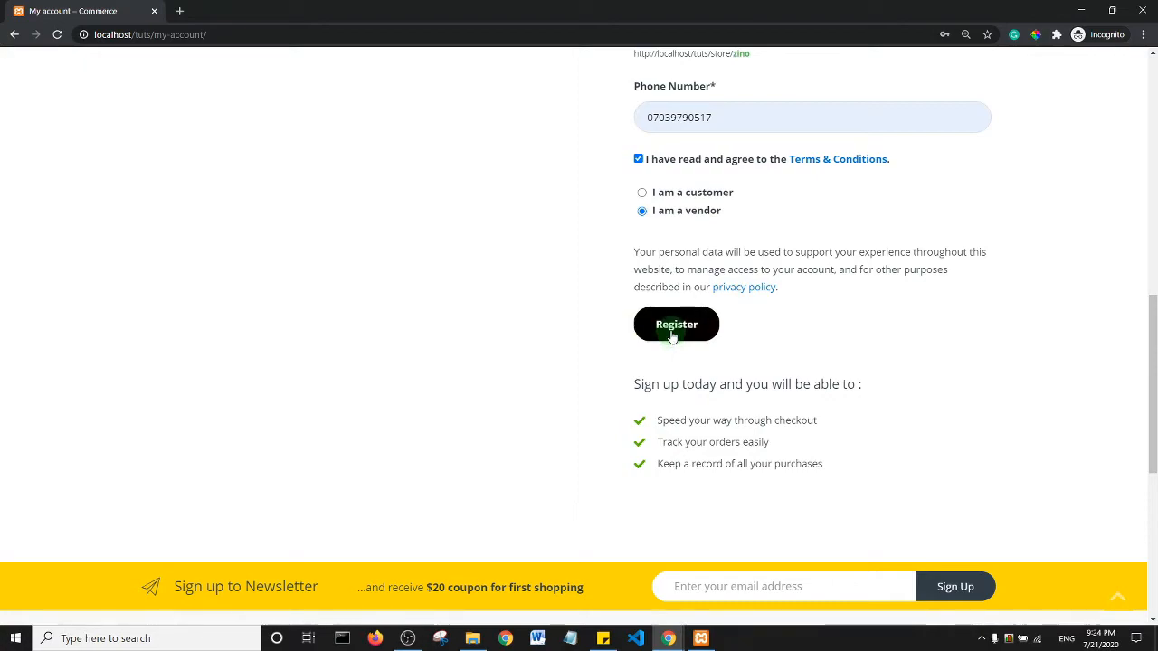
- Submit the vendor registration and scroll down the page toward the Register button
{"action": "left_click", "coordinate": [672, 334]}
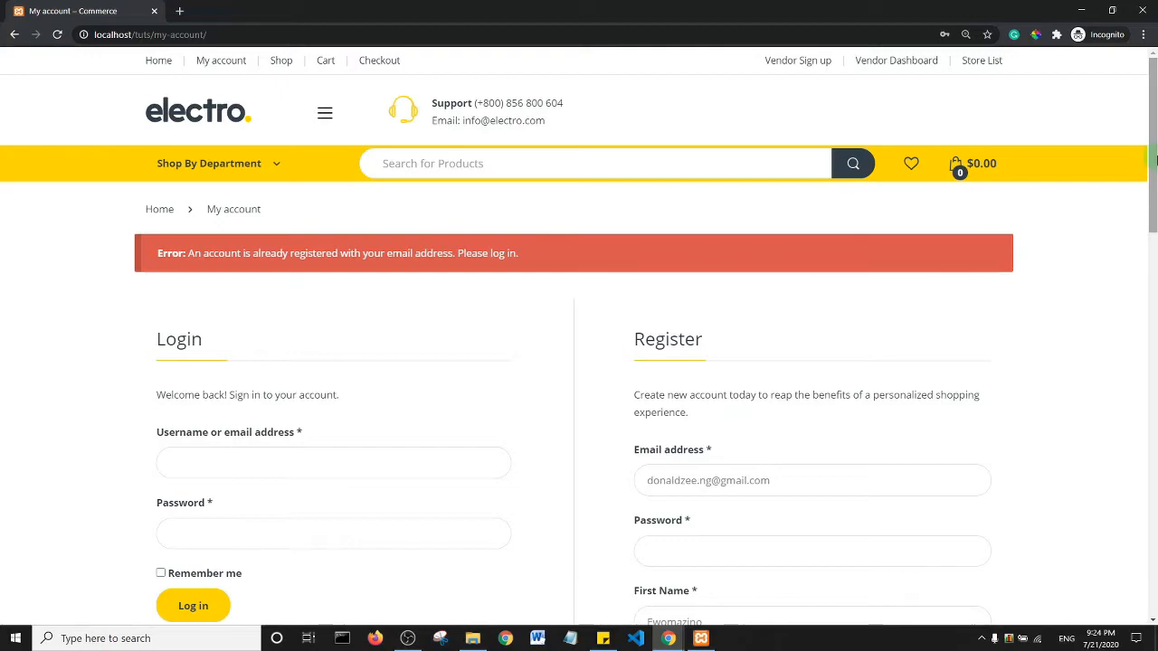
{"action": "scroll", "coordinate": [1154, 160], "scroll_direction": "down", "scroll_amount": 3}
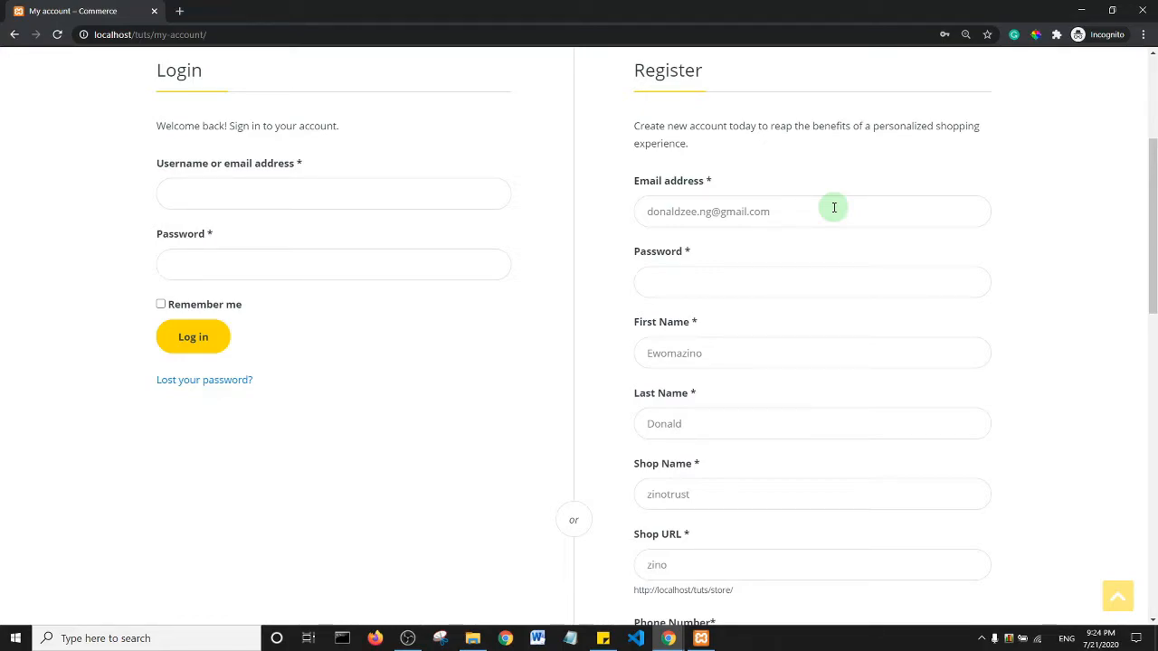
{"action": "scroll", "coordinate": [832, 207], "scroll_direction": "down", "scroll_amount": 3}
{"action": "scroll", "coordinate": [868, 360], "scroll_direction": "down", "scroll_amount": 4}
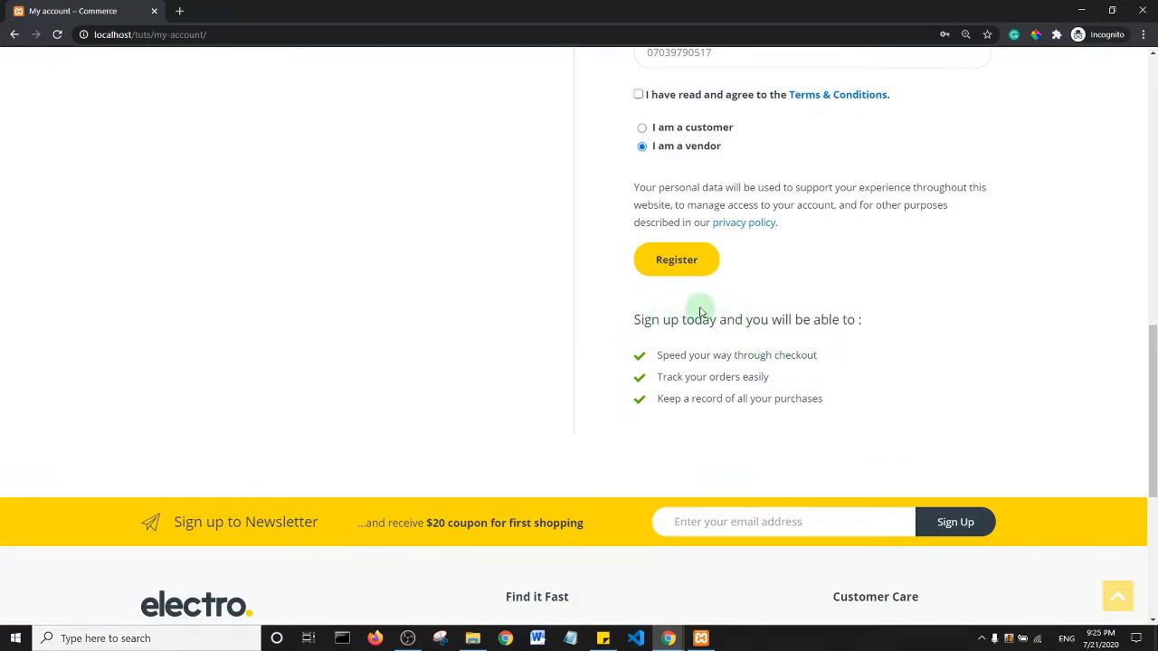
{"action": "left_click", "coordinate": [407, 638]}
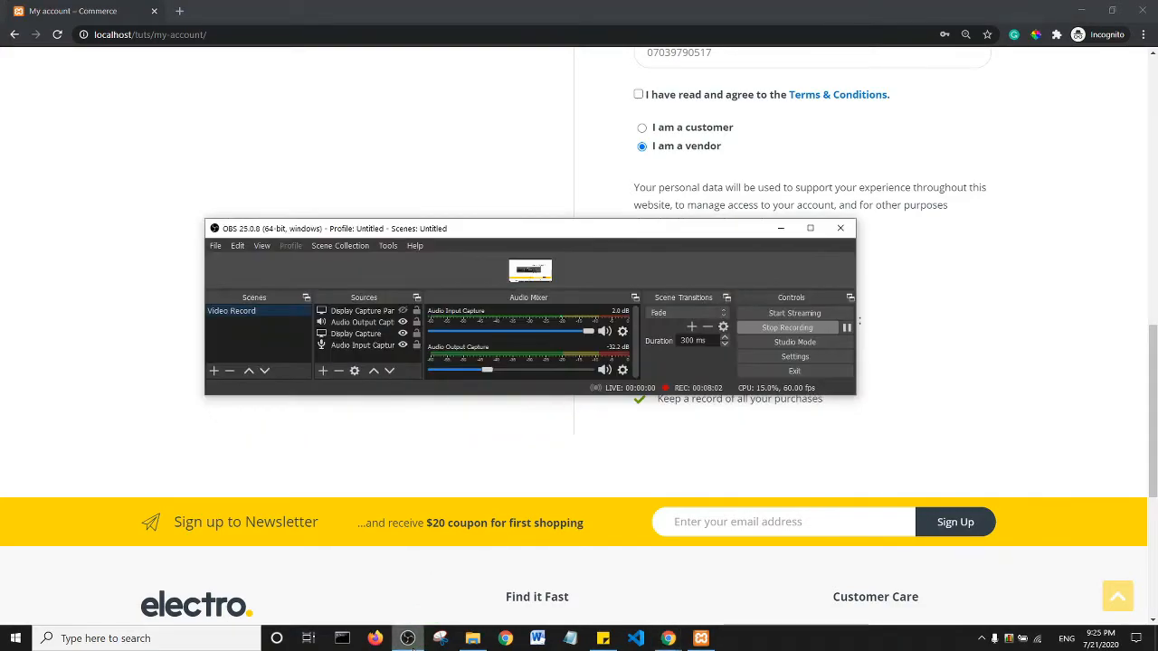
{"action": "left_click", "coordinate": [408, 637]}
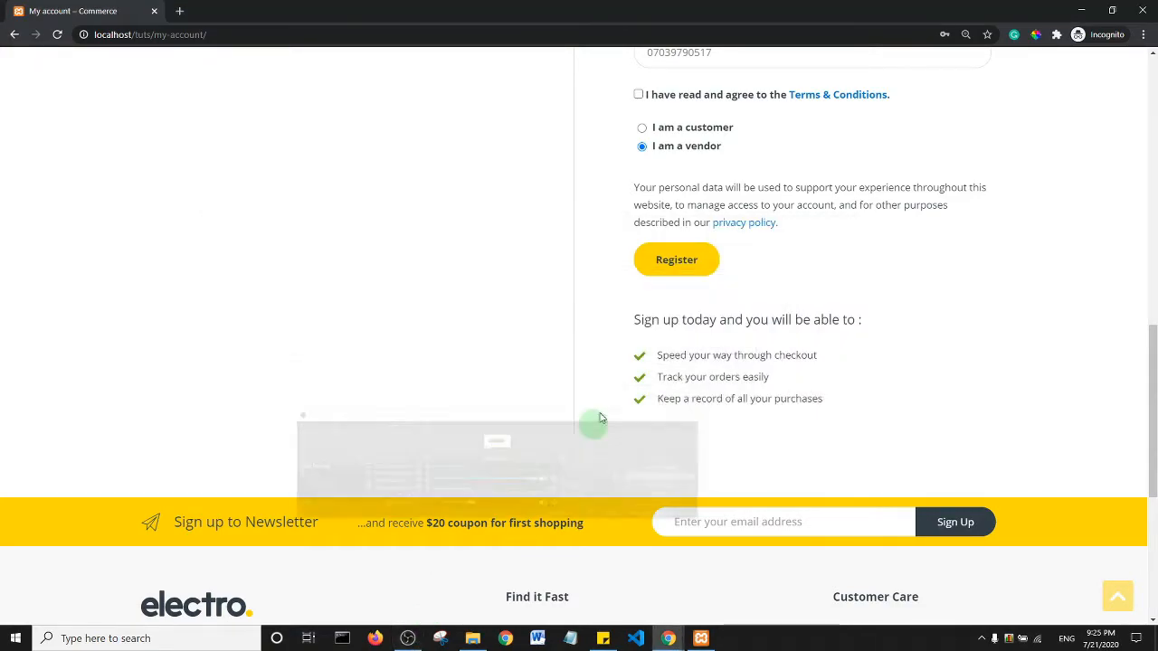
- Resubmit, then tick Terms & Conditions after the required-field warning and register again
{"action": "left_click", "coordinate": [664, 274]}
{"action": "left_click", "coordinate": [643, 258]}
{"action": "left_click", "coordinate": [638, 95]}
{"action": "left_click", "coordinate": [663, 265]}
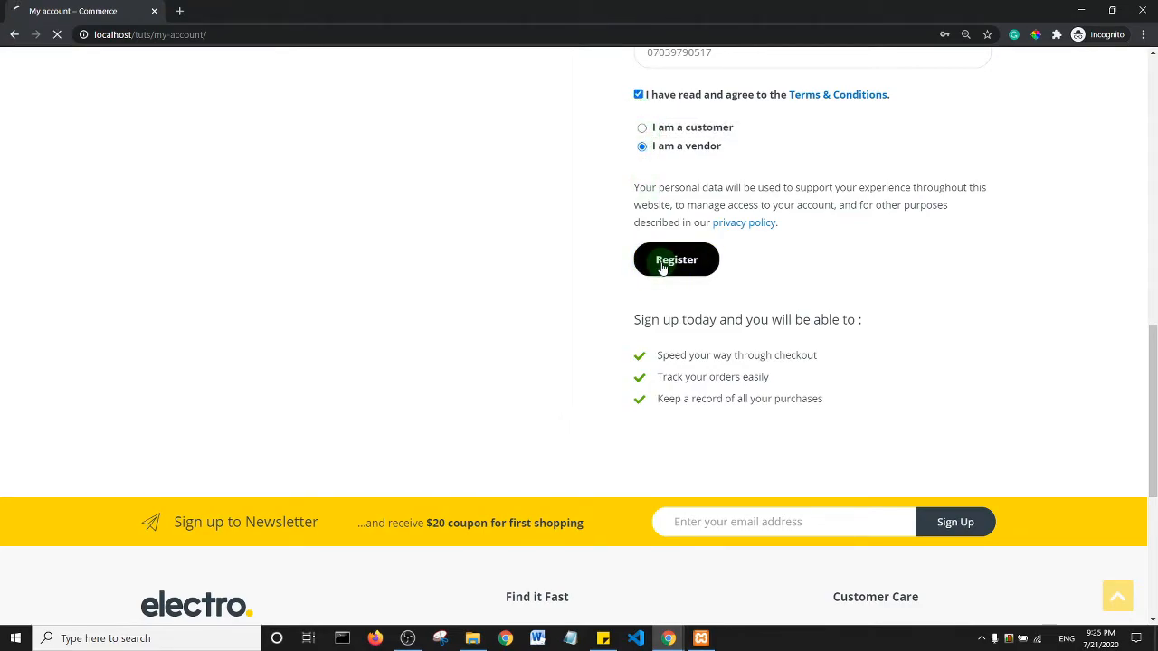
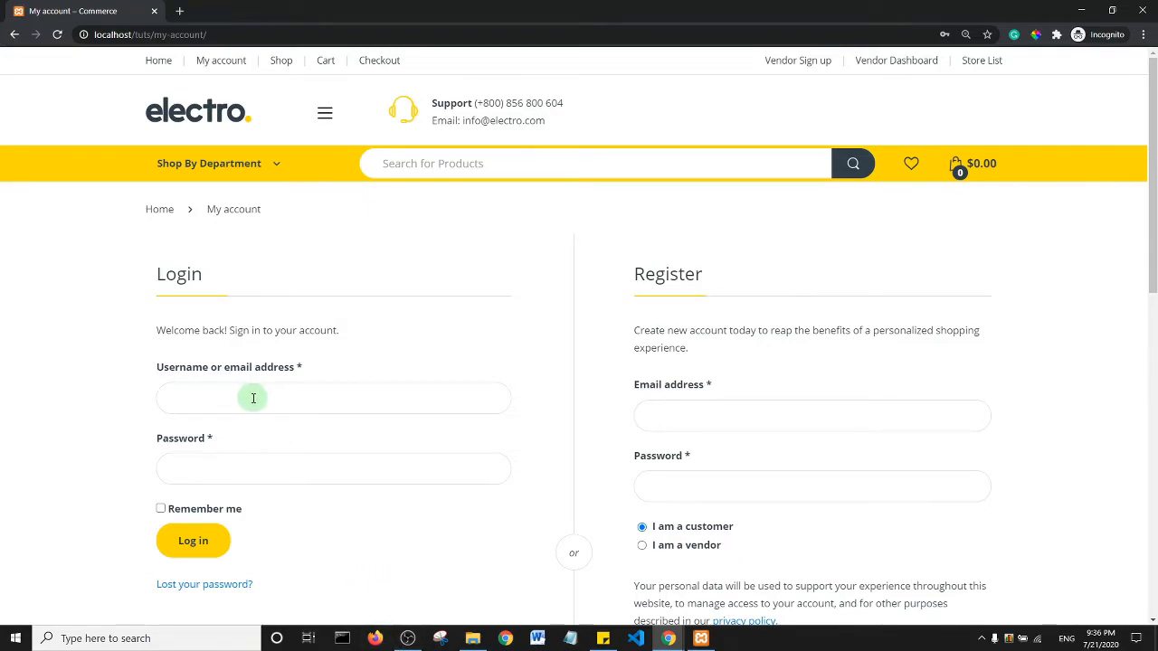
- Log in to the store account with the saved Chrome credentials to reach the vendor Dashboard
{"action": "left_click", "coordinate": [253, 398]}
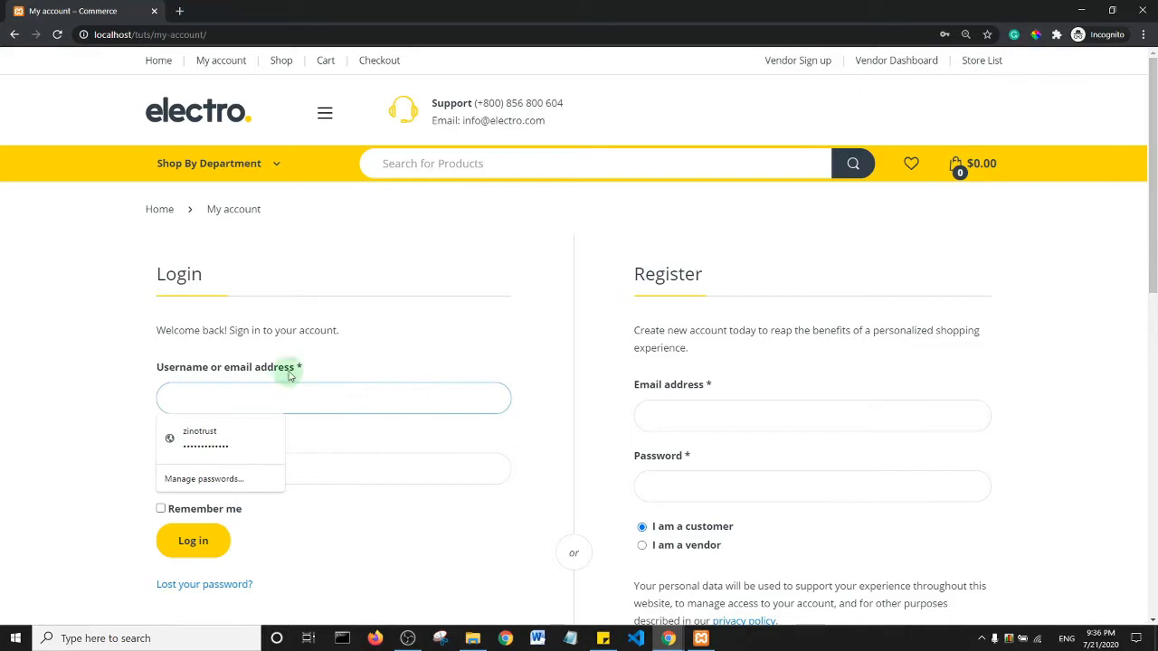
{"action": "left_click", "coordinate": [104, 353]}
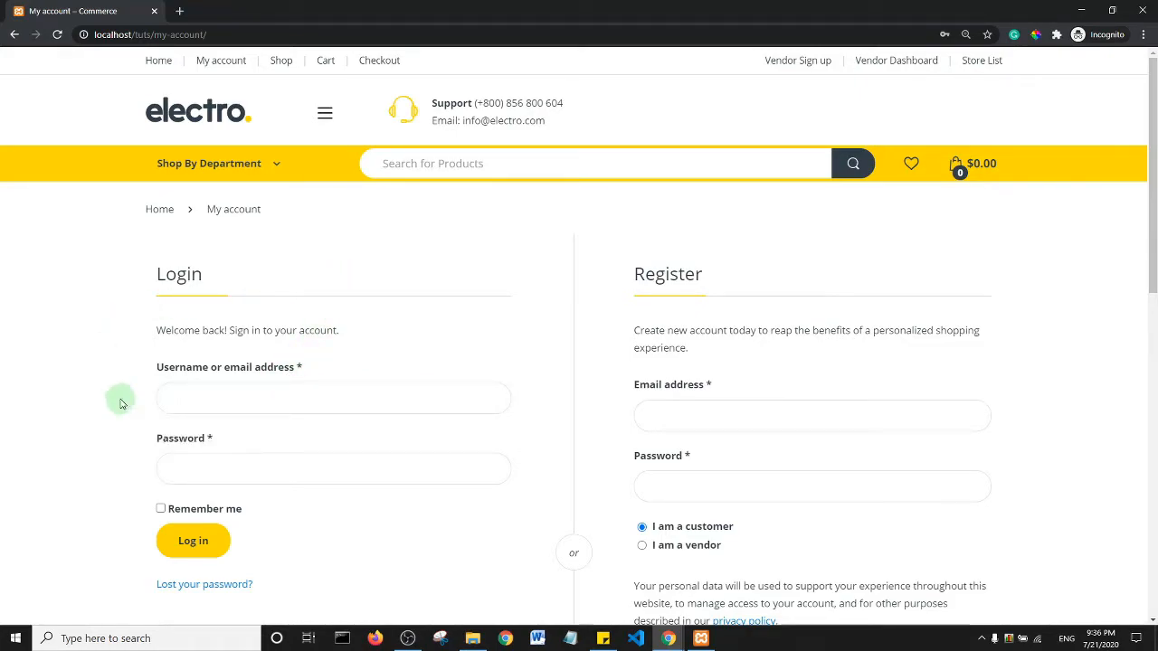
{"action": "right_click", "coordinate": [175, 398]}
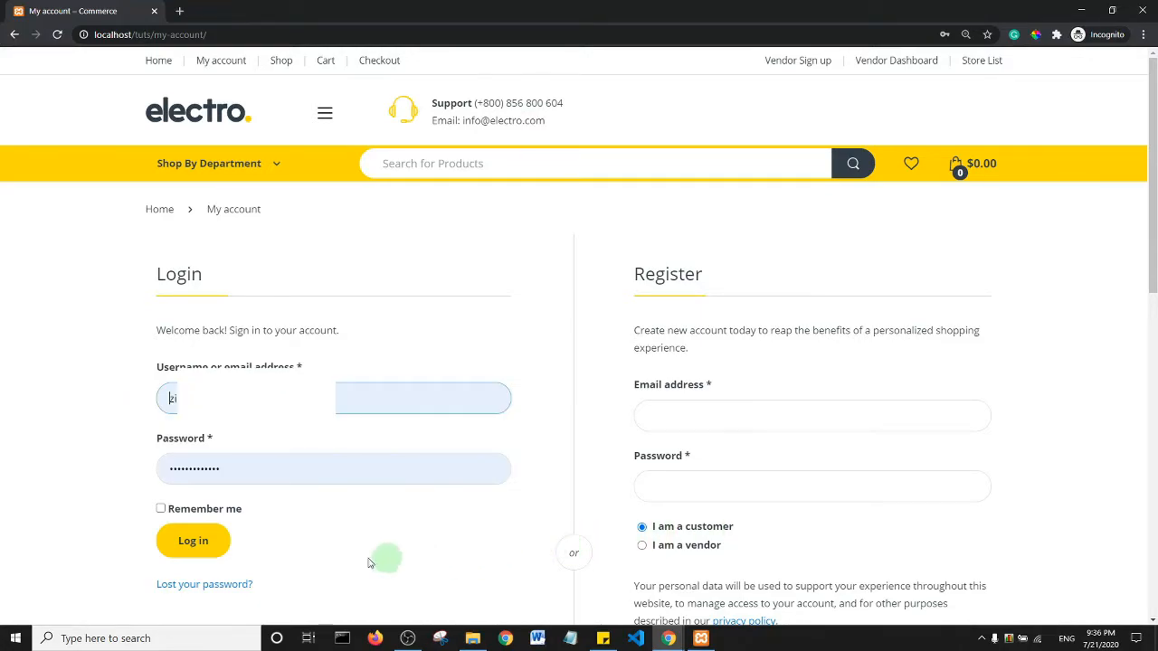
{"action": "left_click", "coordinate": [208, 545]}
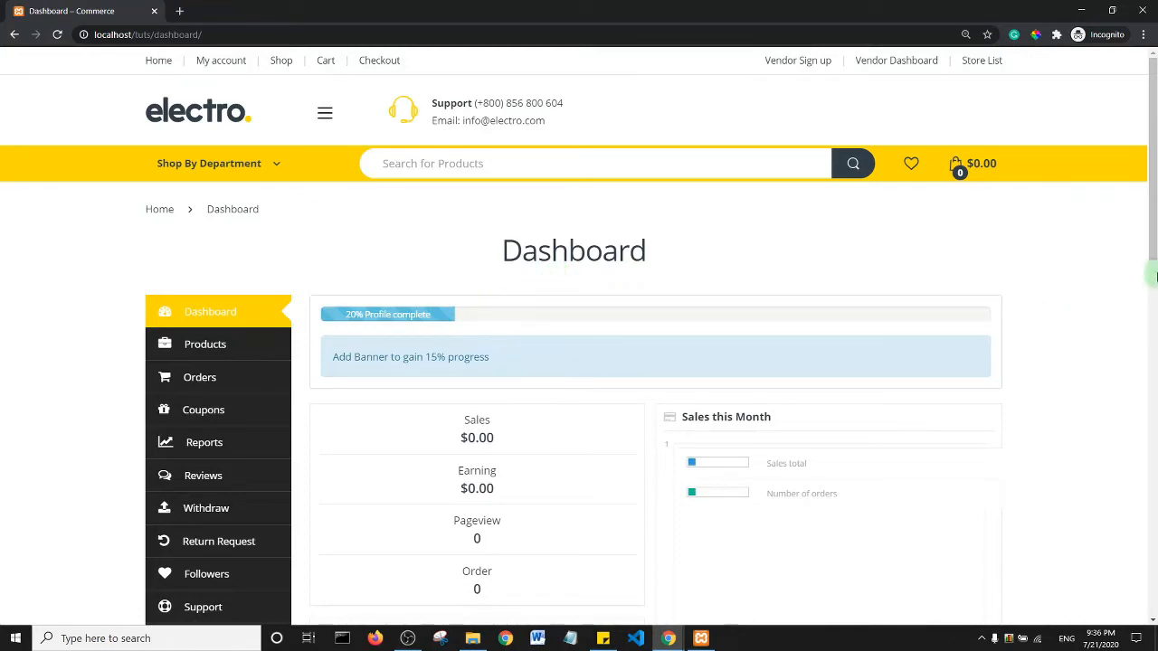
{"action": "mouse_move", "coordinate": [1153, 182]}
{"action": "left_mouse_down"}
{"action": "mouse_move", "coordinate": [1152, 249]}
{"action": "mouse_move", "coordinate": [1153, 191]}
{"action": "left_mouse_up"}
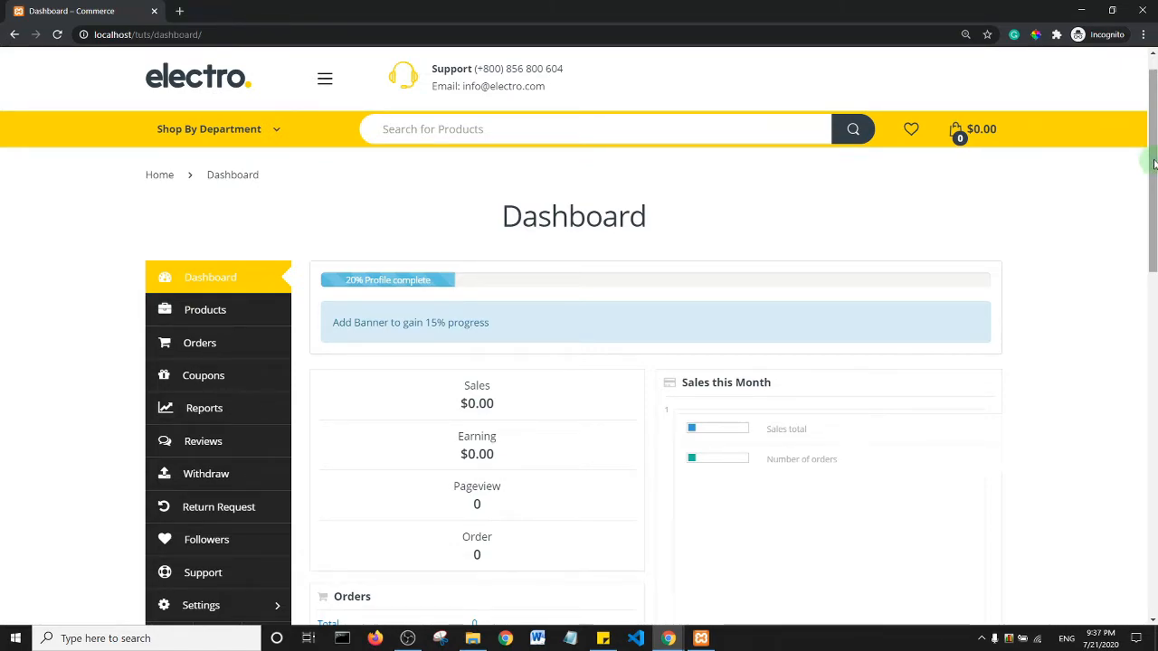
{"action": "left_click", "coordinate": [410, 641]}
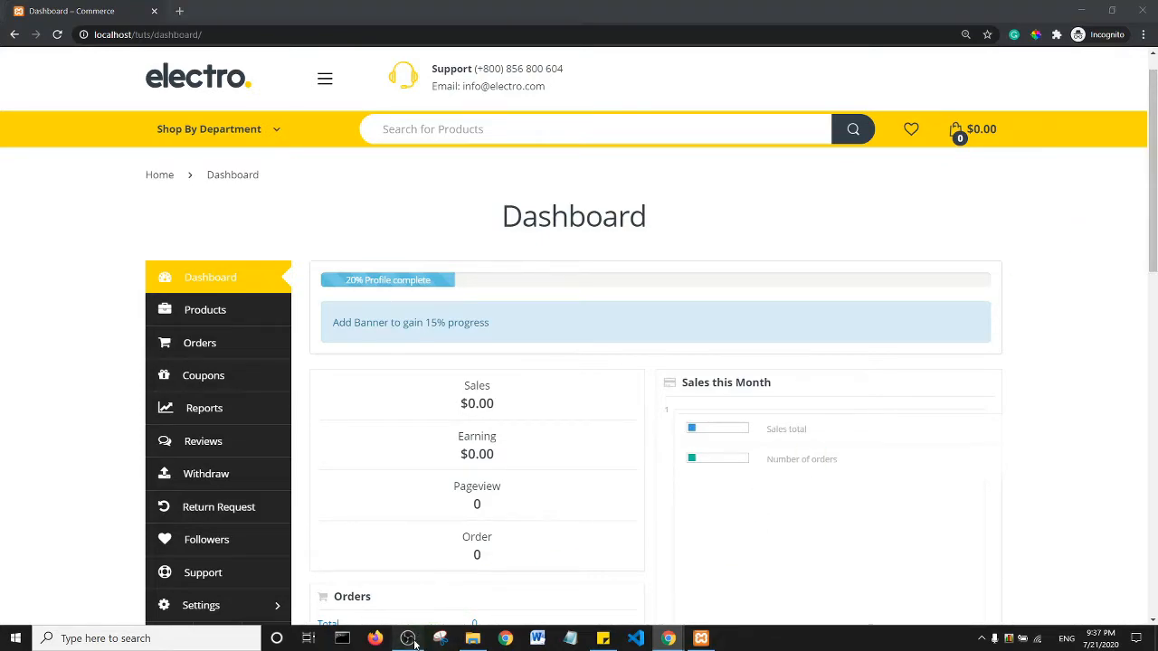
{"action": "left_click", "coordinate": [411, 640]}
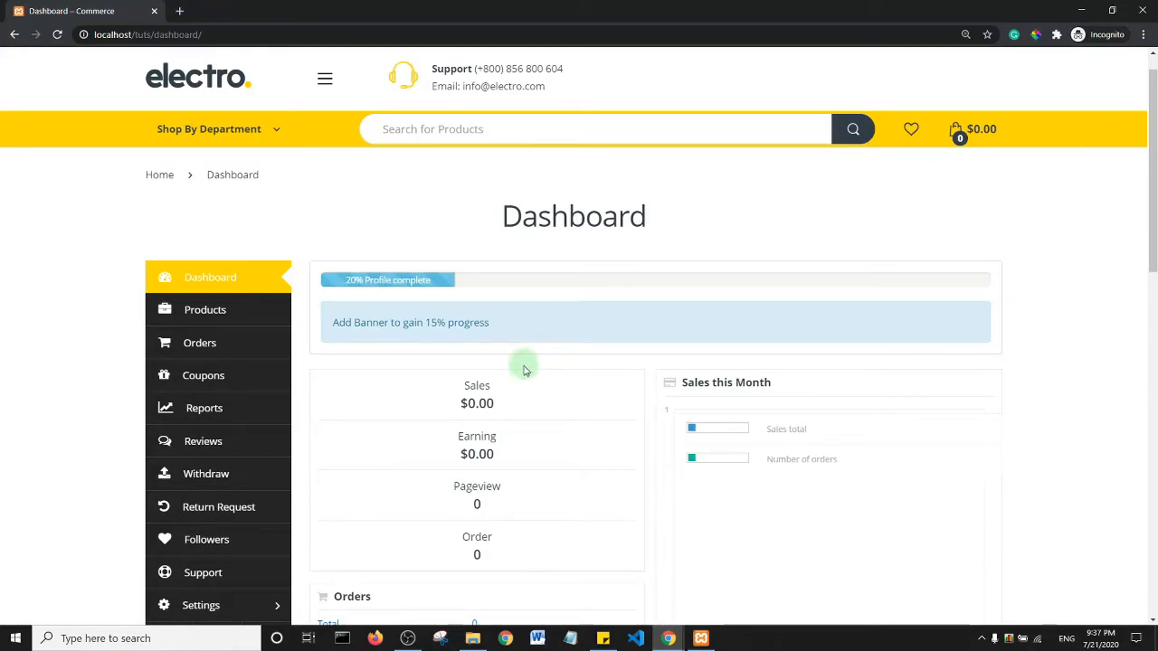
{"action": "scroll", "coordinate": [1155, 197], "scroll_direction": "down", "scroll_amount": 2}
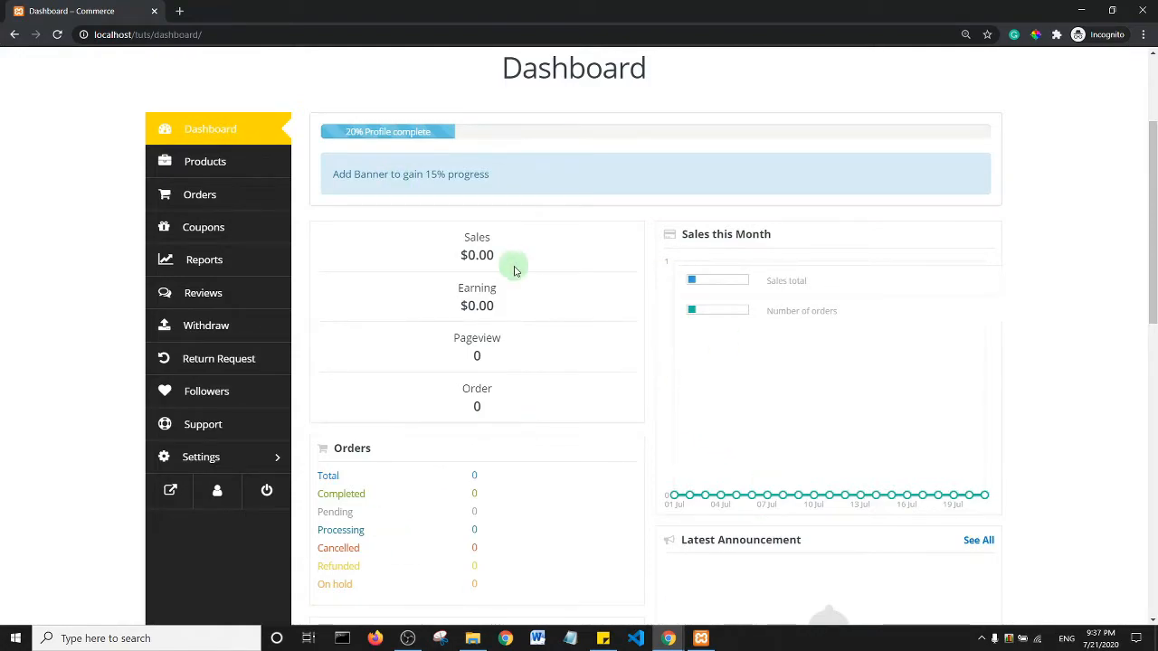
{"action": "scroll", "coordinate": [1155, 233], "scroll_direction": "down", "scroll_amount": 1}
{"action": "scroll", "coordinate": [1154, 234], "scroll_direction": "down", "scroll_amount": 3}
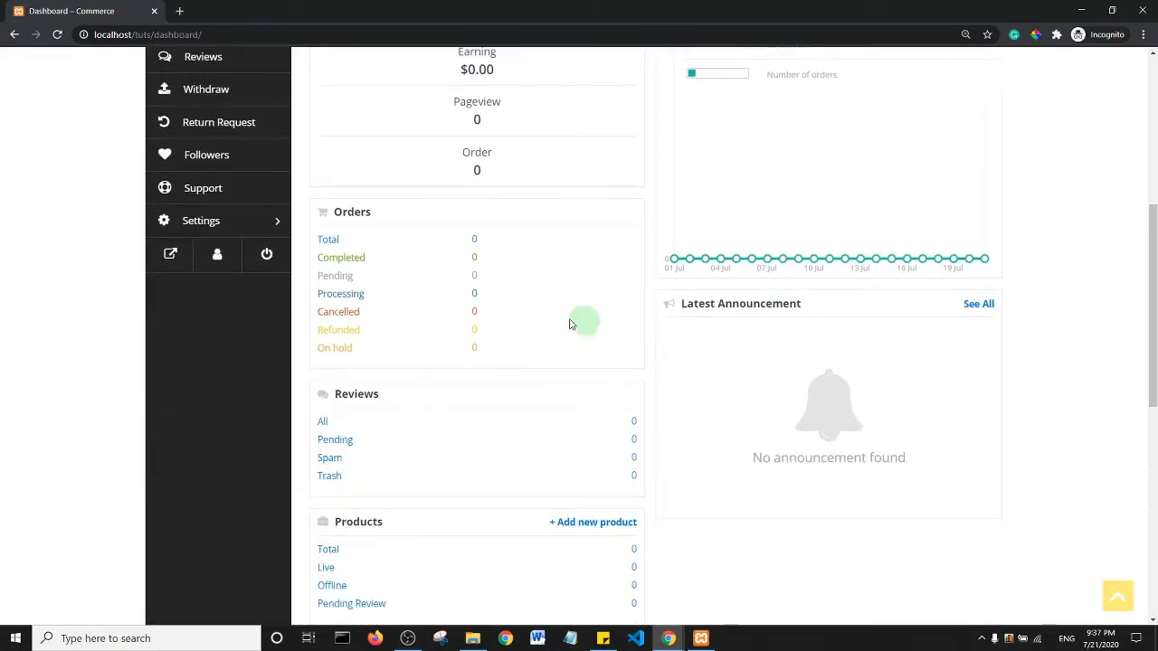
{"action": "scroll", "coordinate": [1155, 321], "scroll_direction": "down", "scroll_amount": 1}
{"action": "scroll", "coordinate": [1155, 321], "scroll_direction": "down", "scroll_amount": 2}
{"action": "scroll", "coordinate": [1155, 316], "scroll_direction": "up", "scroll_amount": 2}
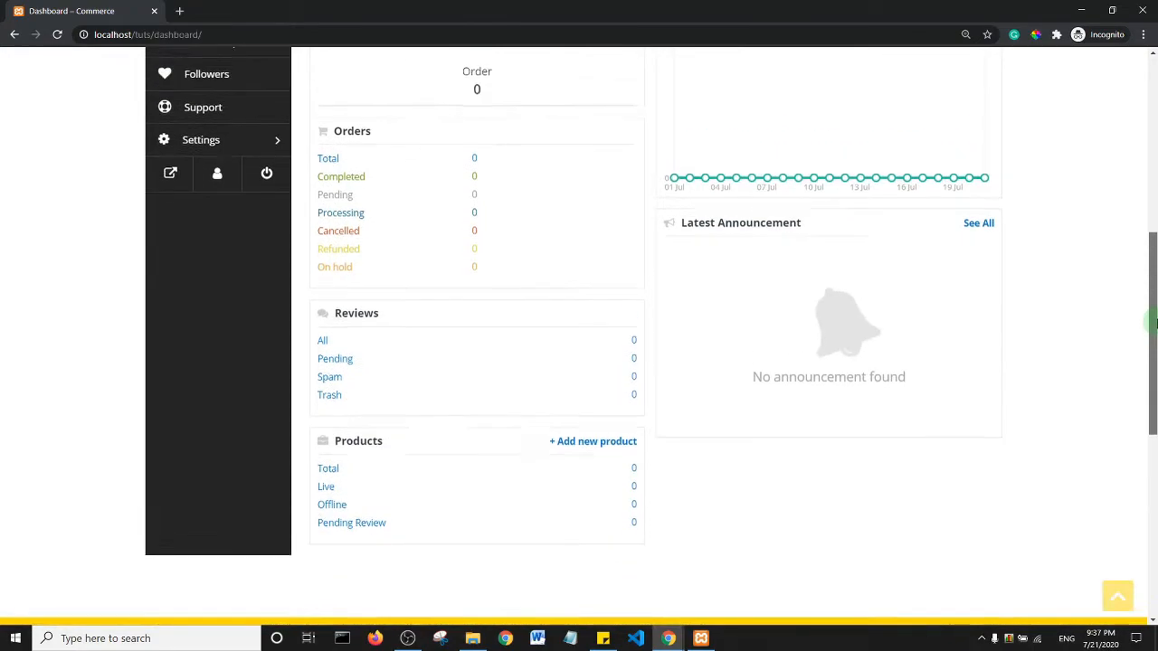
{"action": "scroll", "coordinate": [1155, 314], "scroll_direction": "down", "scroll_amount": 1}
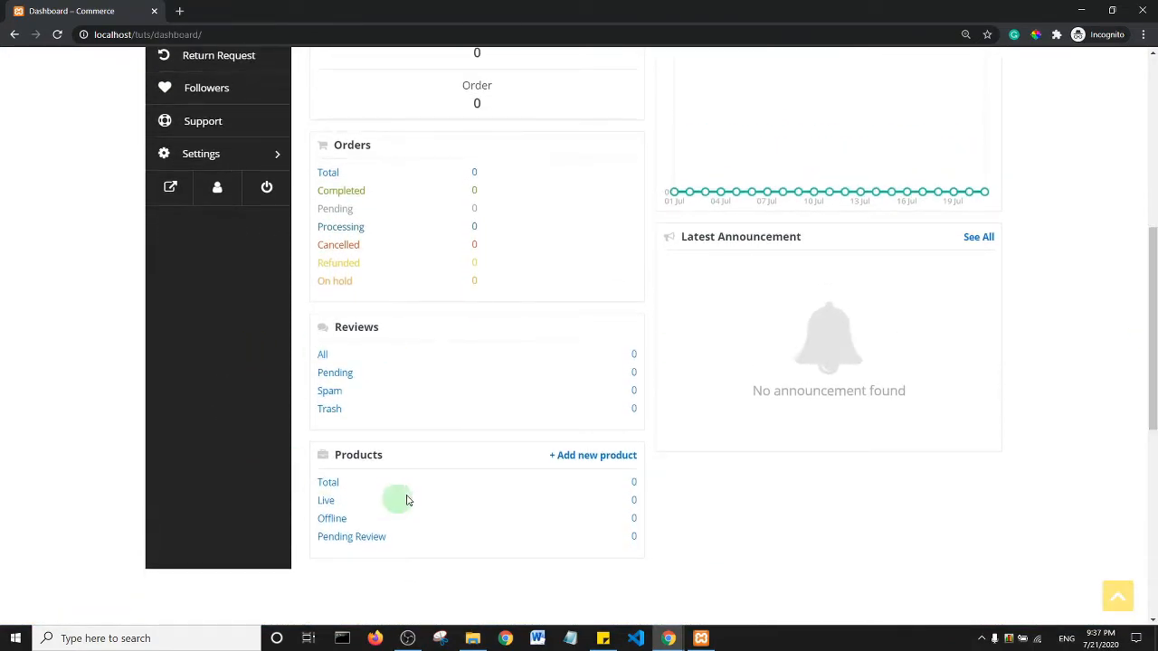
{"action": "scroll", "coordinate": [566, 266], "scroll_direction": "up", "scroll_amount": 5}
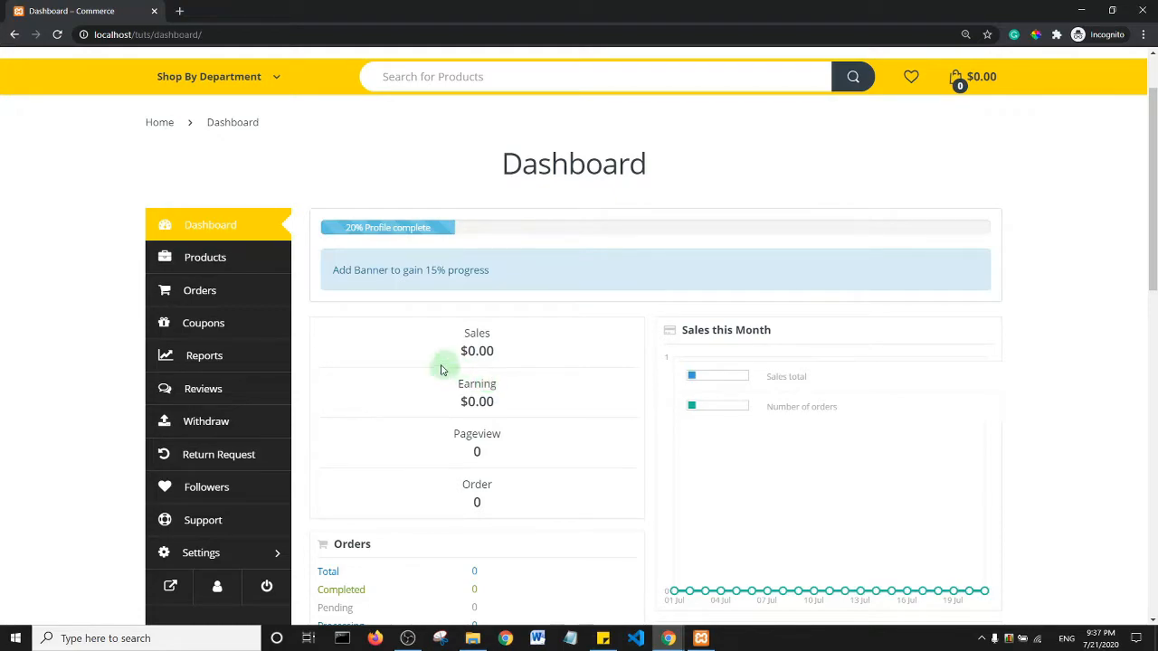
- Open the empty vendor Products list and launch the Add New Product form
{"action": "left_click", "coordinate": [218, 260]}
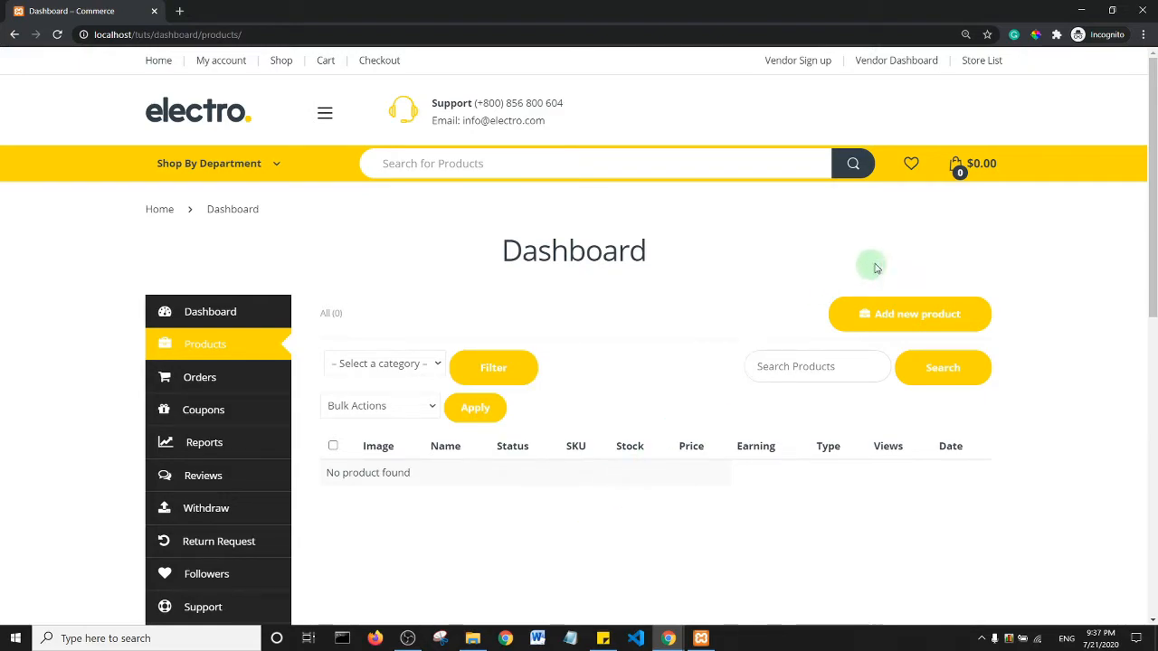
{"action": "left_click", "coordinate": [929, 322]}
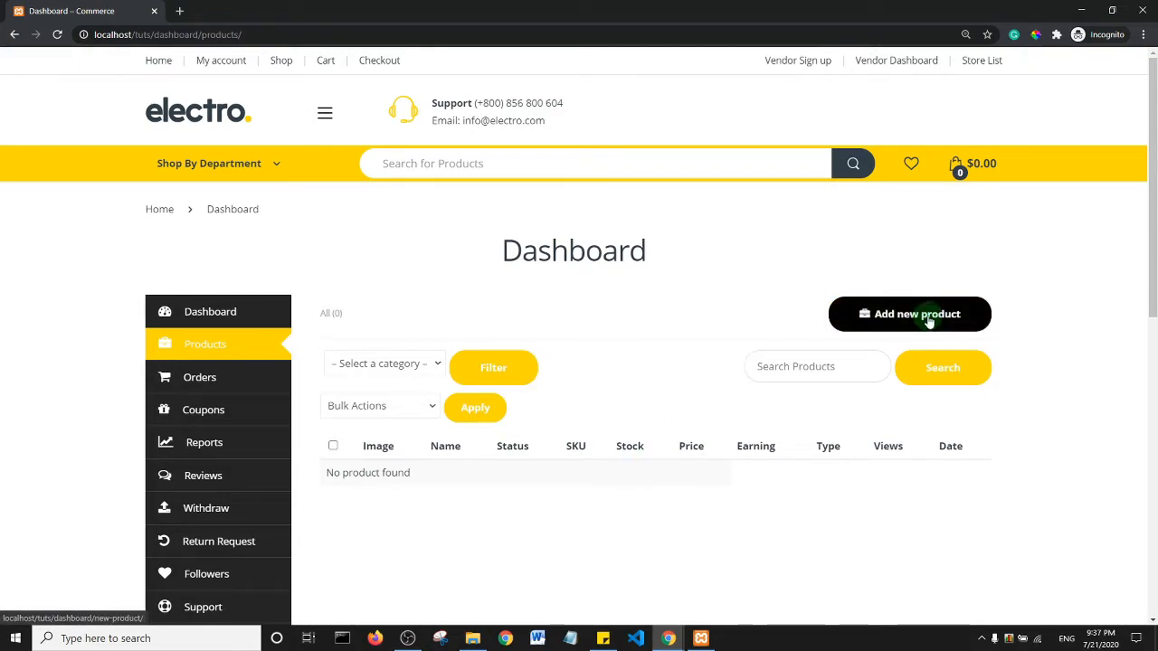
{"action": "left_click", "coordinate": [928, 321]}
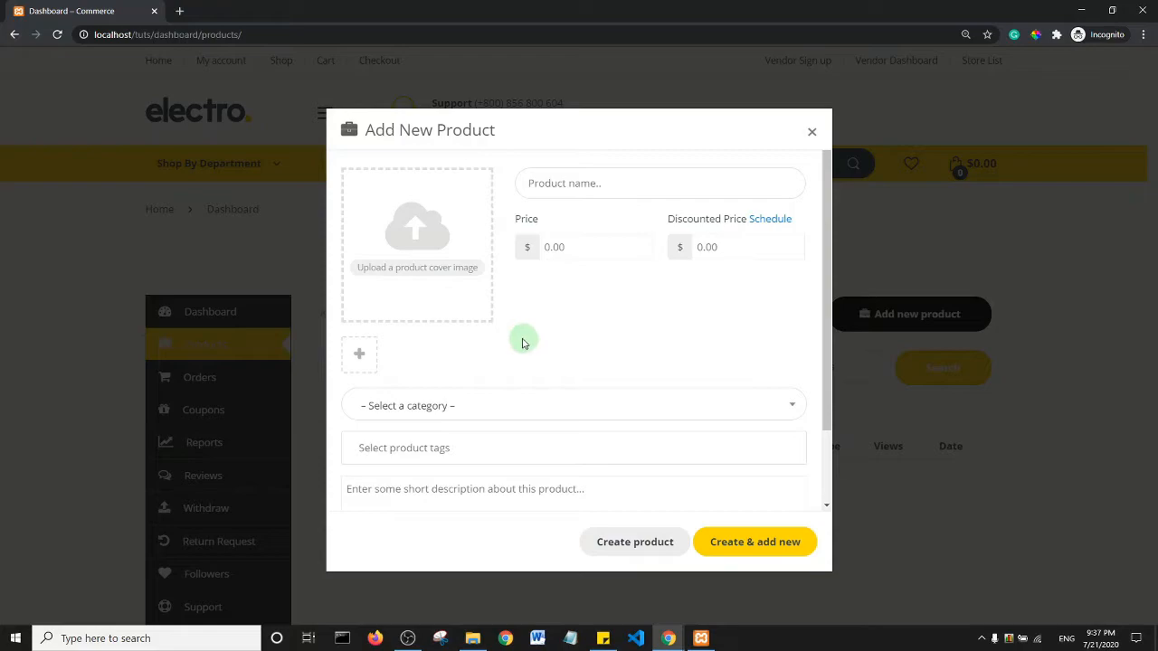
- Upload watch.jpg from the Desktop and set it as the product's featured image
{"action": "left_click", "coordinate": [415, 269]}
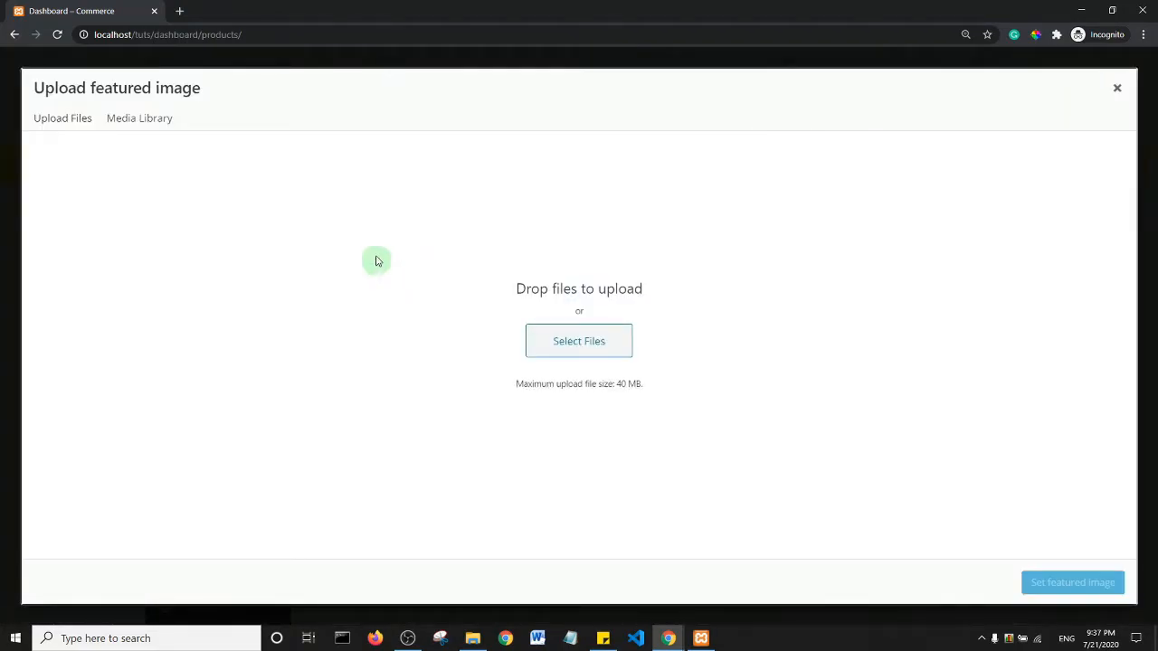
{"action": "left_click", "coordinate": [79, 123]}
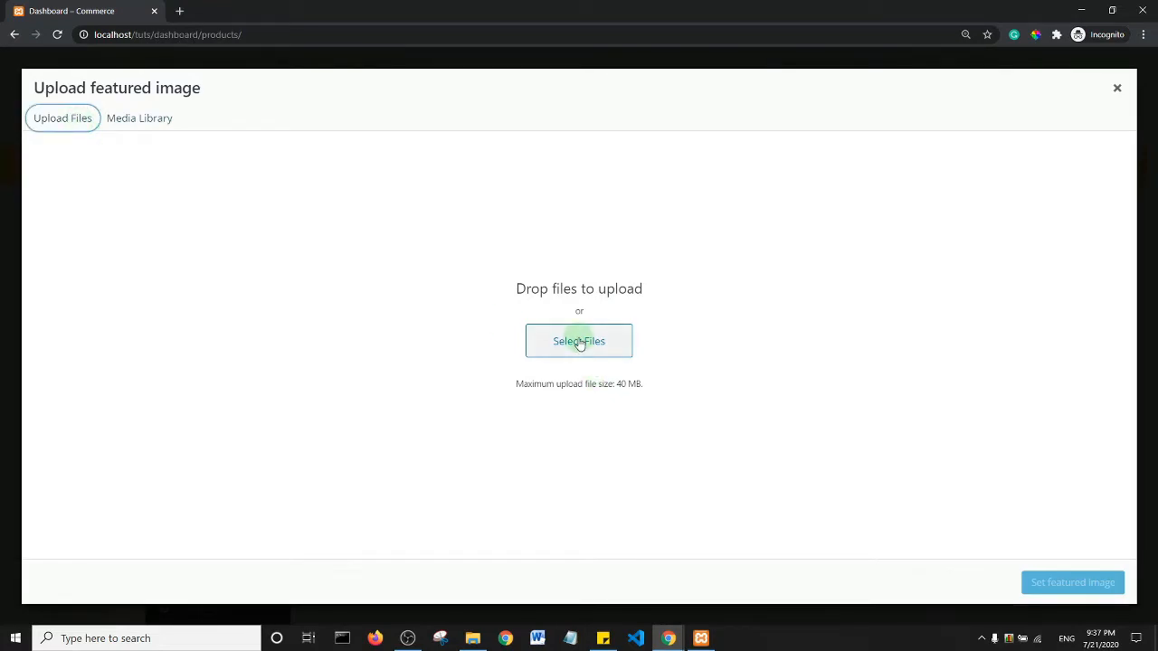
{"action": "left_click", "coordinate": [579, 341]}
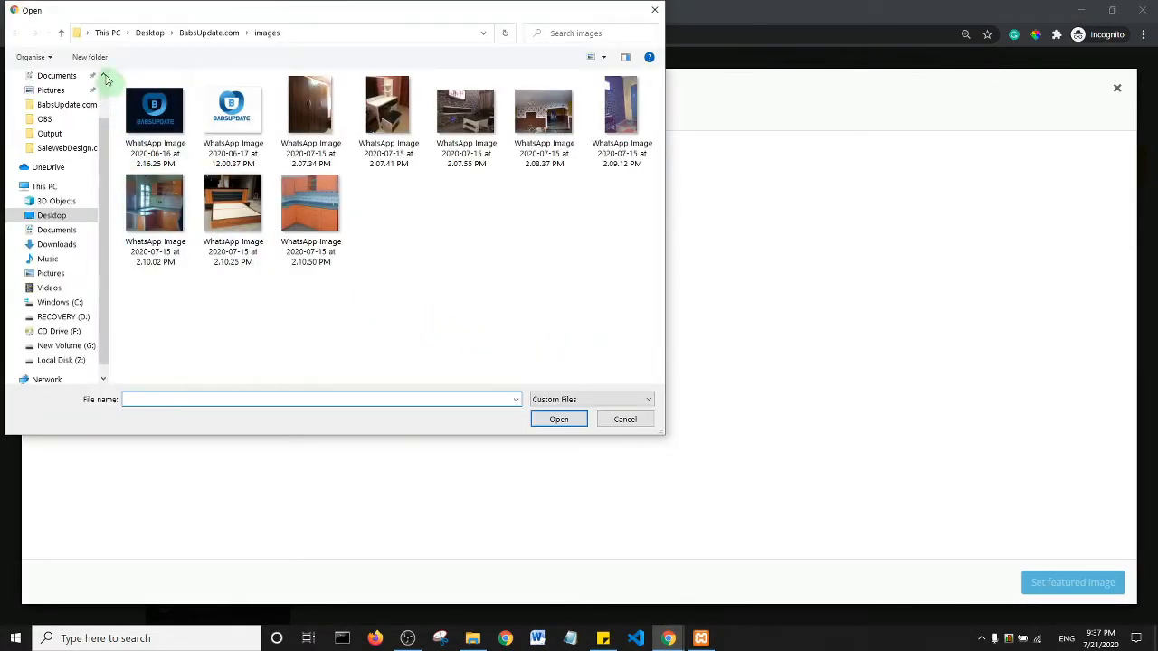
{"action": "left_click", "coordinate": [52, 216]}
{"action": "left_click", "coordinate": [544, 106]}
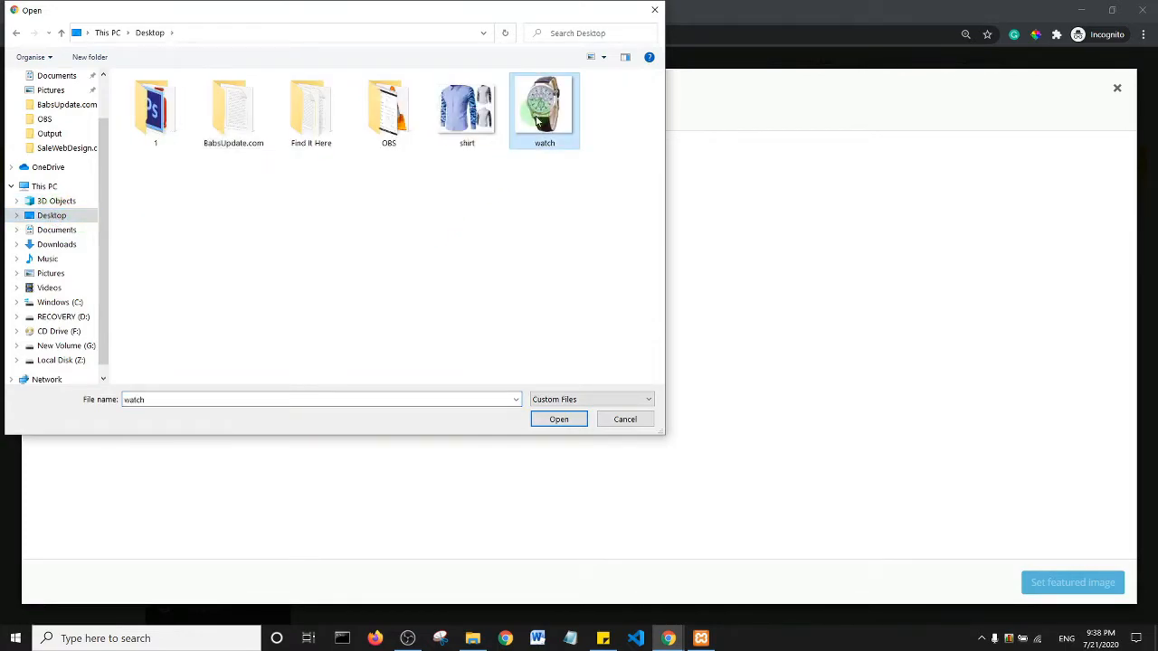
{"action": "left_click", "coordinate": [559, 420]}
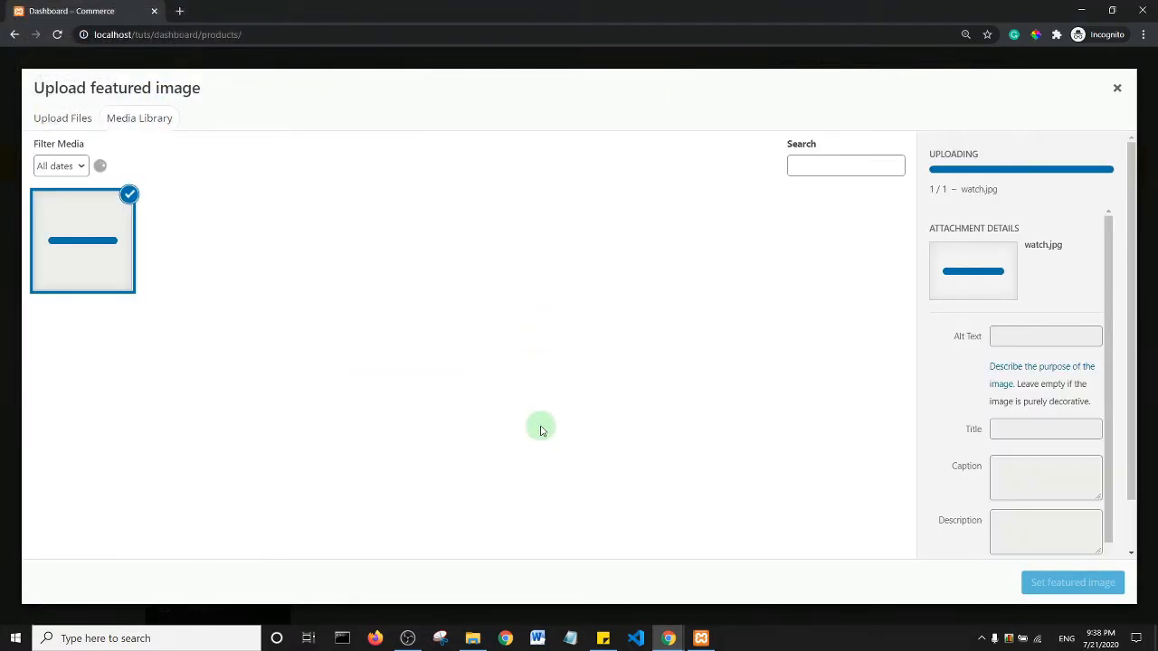
{"action": "left_click", "coordinate": [1073, 583]}
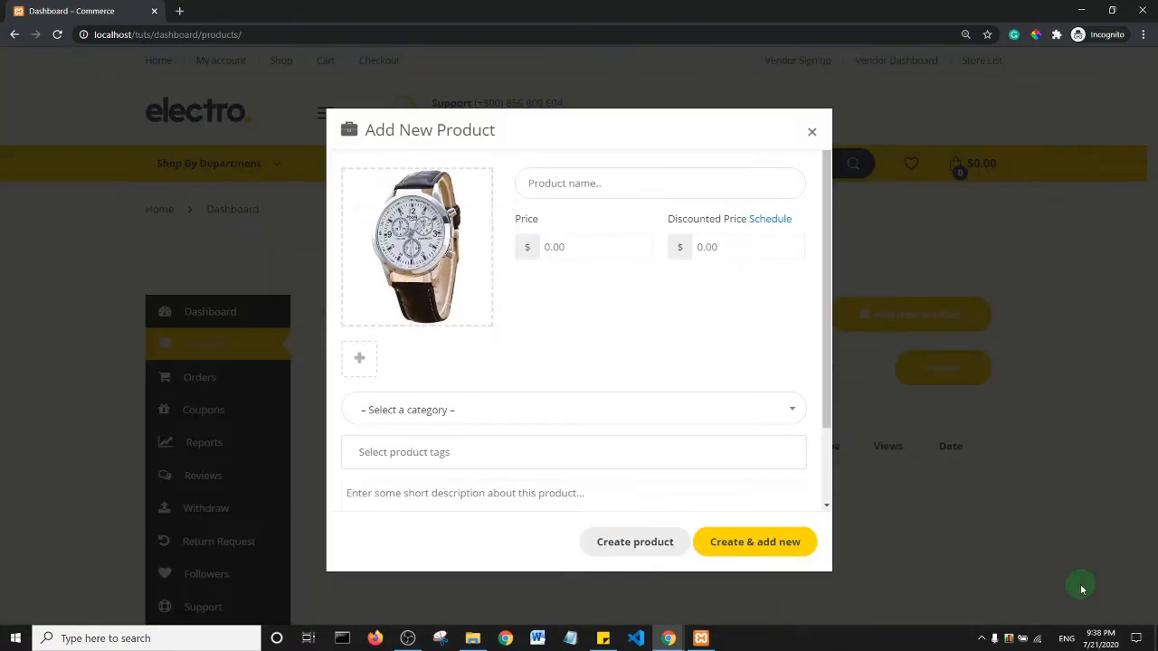
- Name the product Classy Wrist Watch with regular price 5000 and discounted price 4800
{"action": "left_click", "coordinate": [607, 192]}
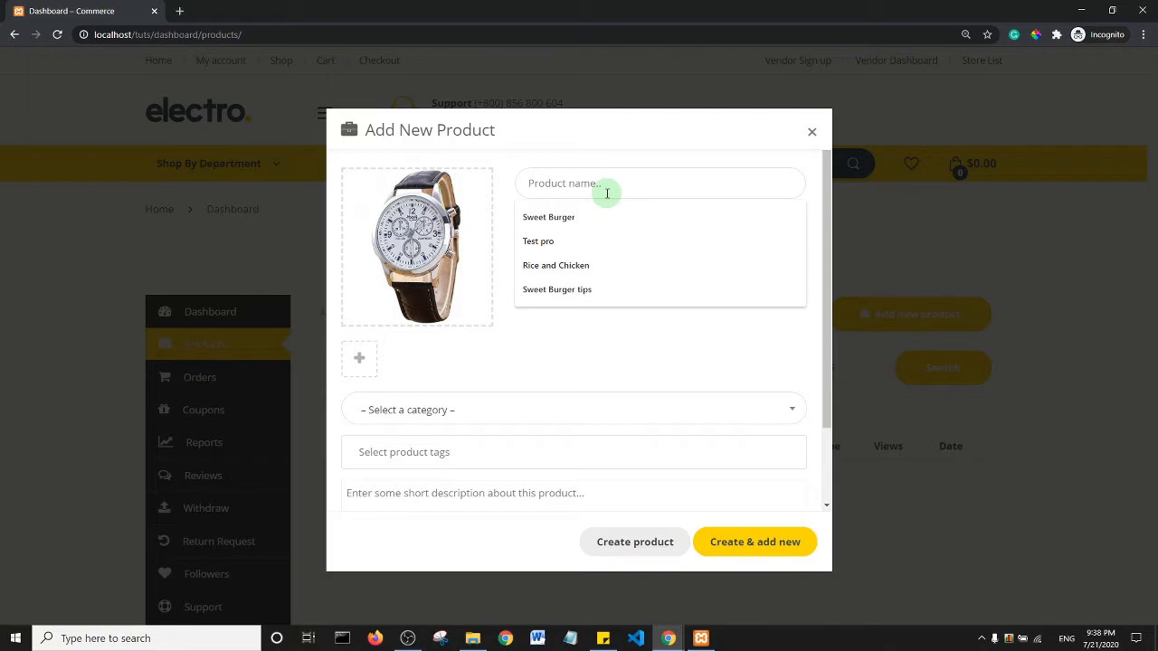
{"action": "type", "text": "CL"}
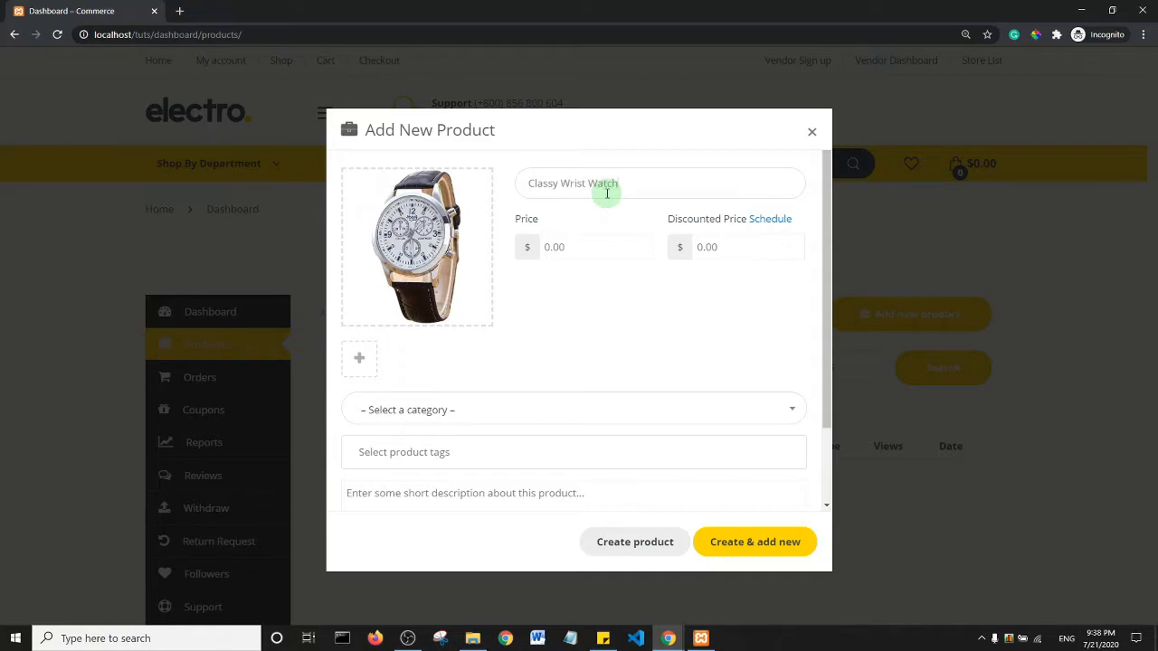
{"action": "left_click", "coordinate": [580, 250]}
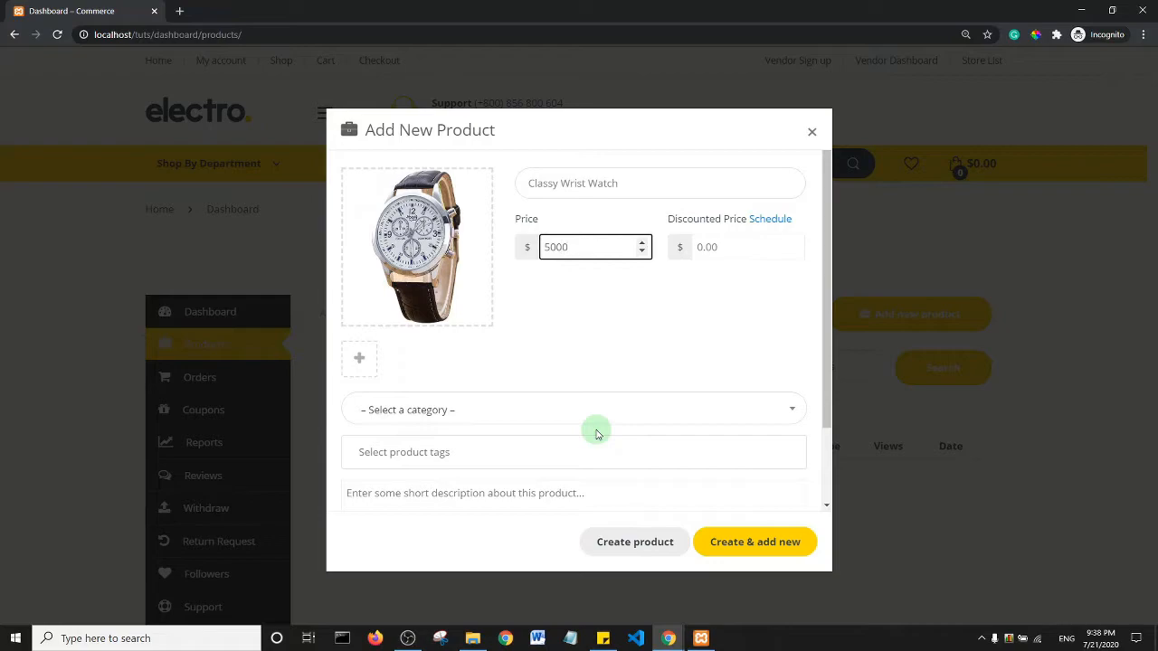
{"action": "left_click", "coordinate": [703, 250]}
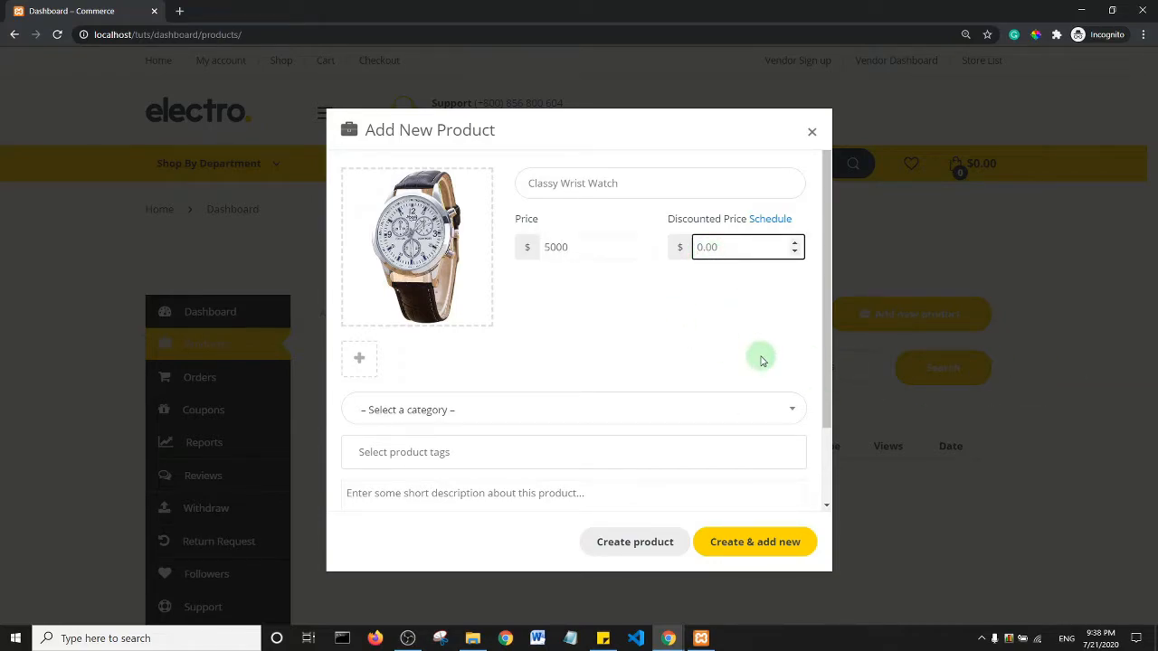
{"action": "type", "text": "4800"}
- File the product under Uncategorized and add the 'watch' tag
{"action": "left_click", "coordinate": [482, 414]}
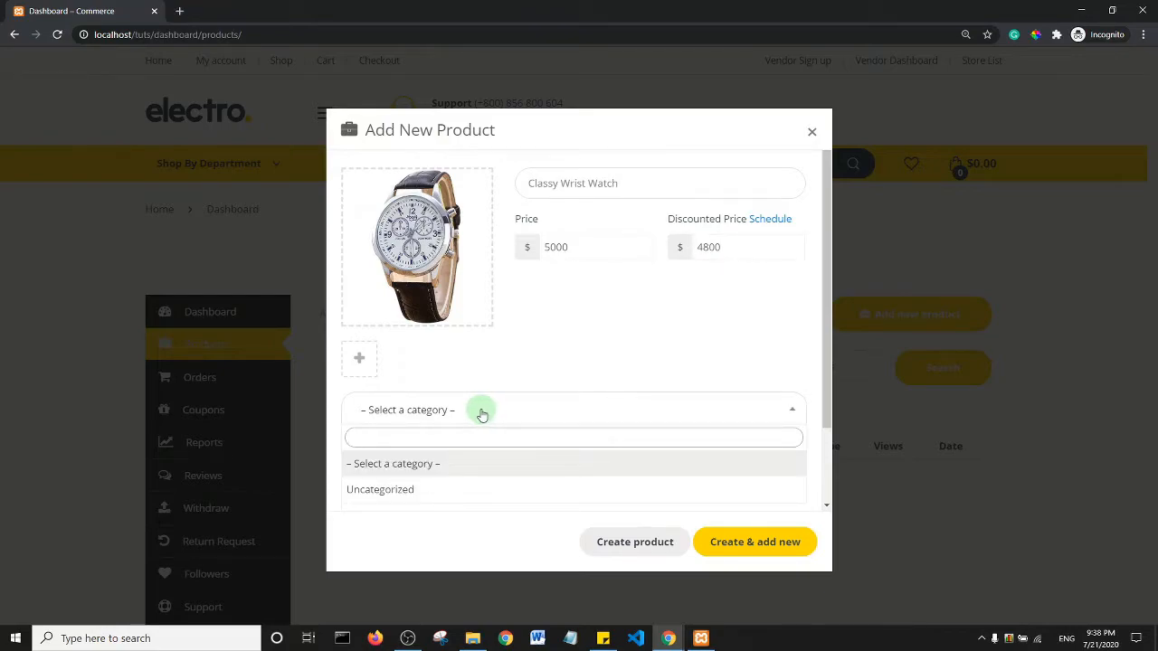
{"action": "left_click", "coordinate": [412, 490]}
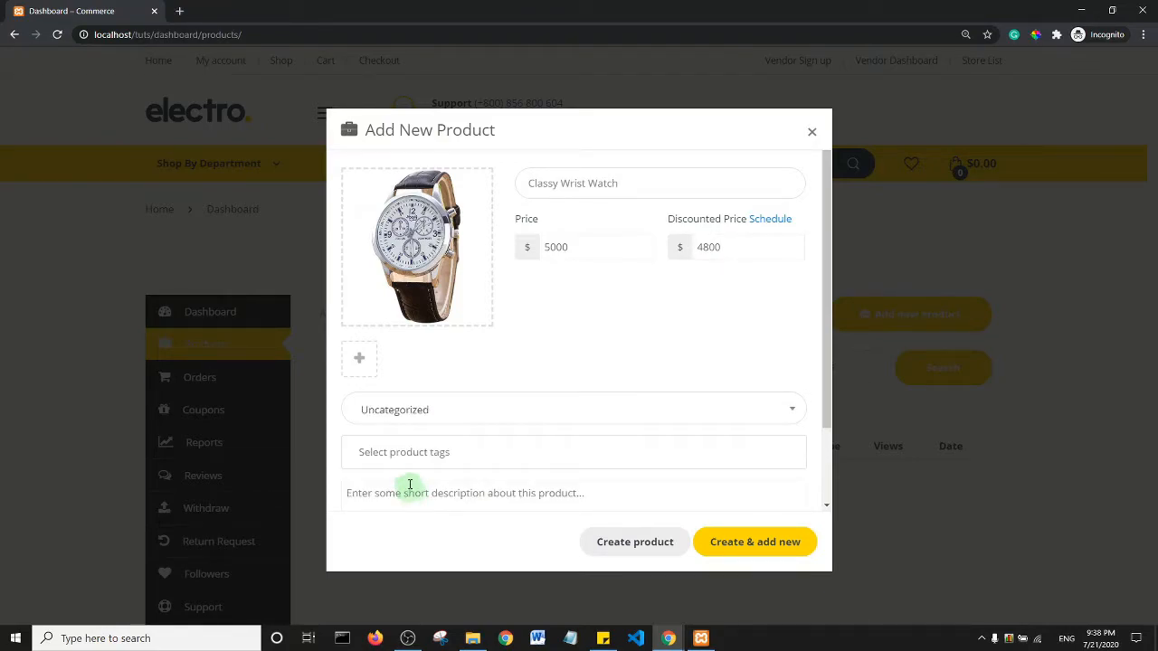
{"action": "left_click", "coordinate": [410, 452]}
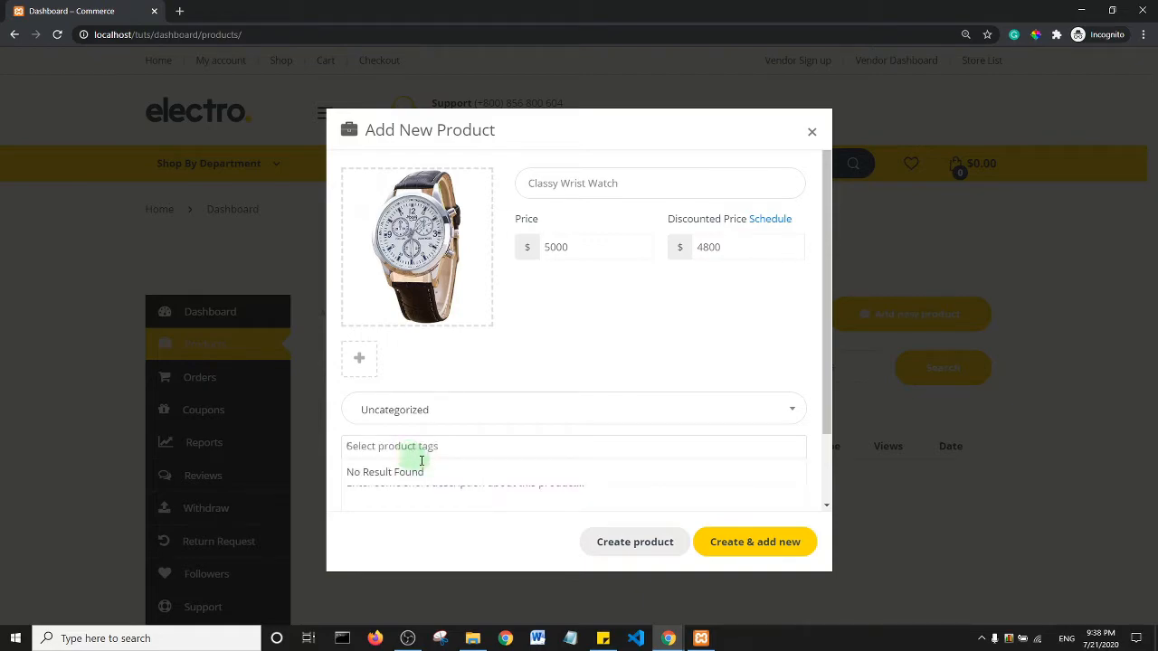
{"action": "type", "text": "watch"}
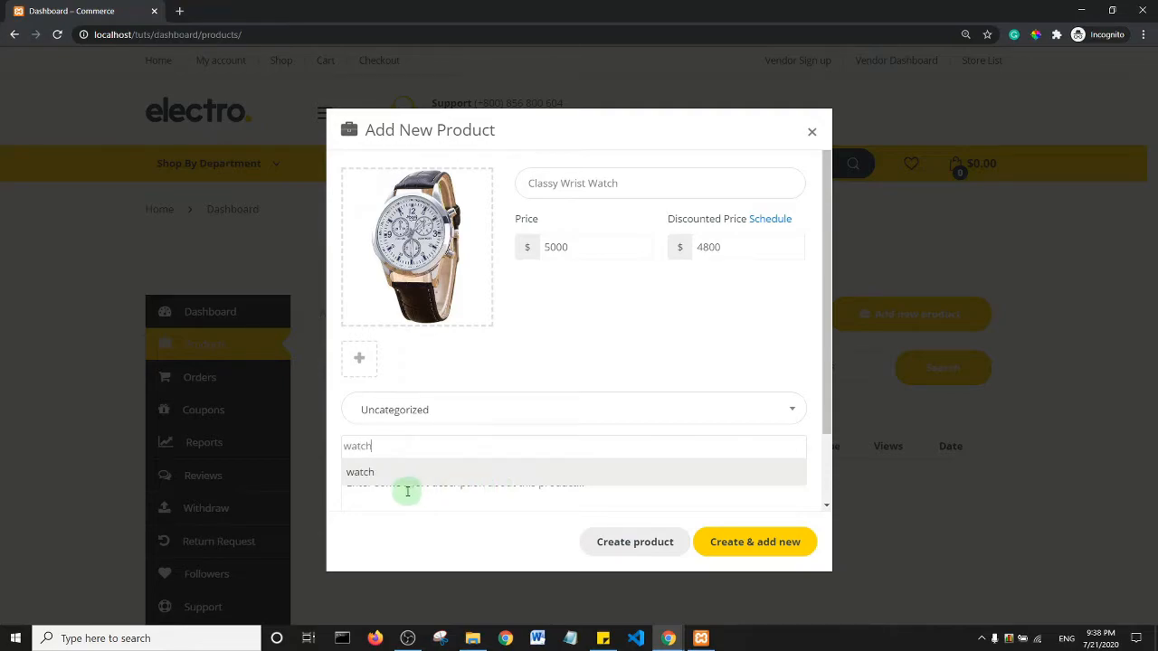
{"action": "left_click", "coordinate": [375, 474]}
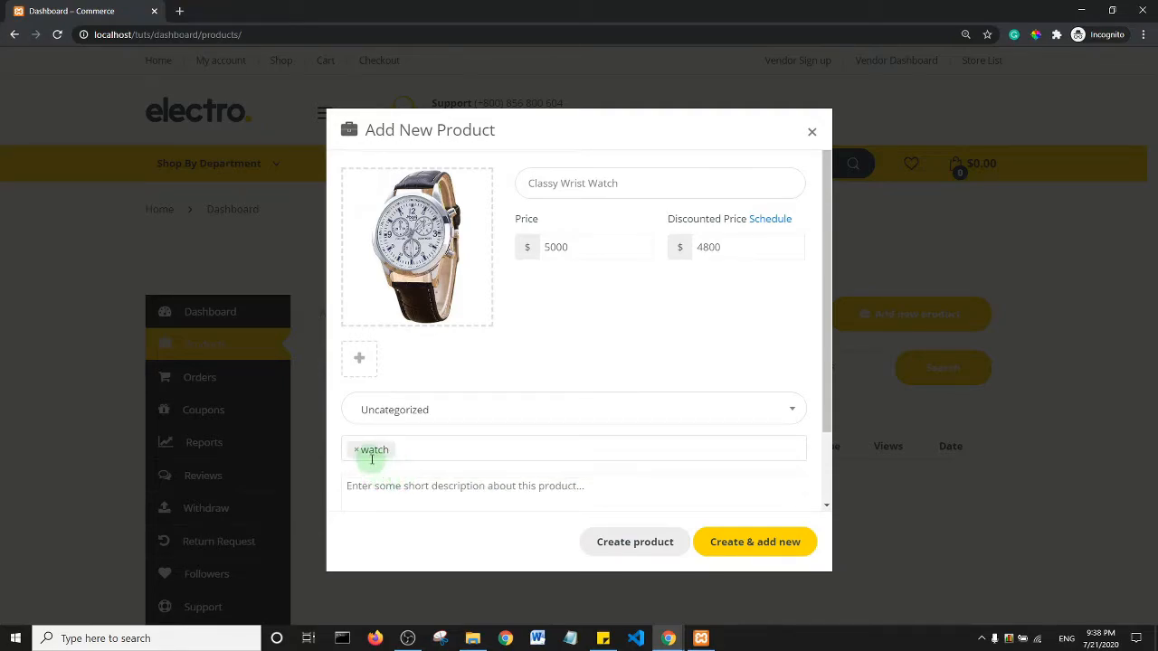
- Write the short description 'This is a classy wrist watch.'
{"action": "scroll", "coordinate": [589, 266], "scroll_direction": "down", "scroll_amount": 1}
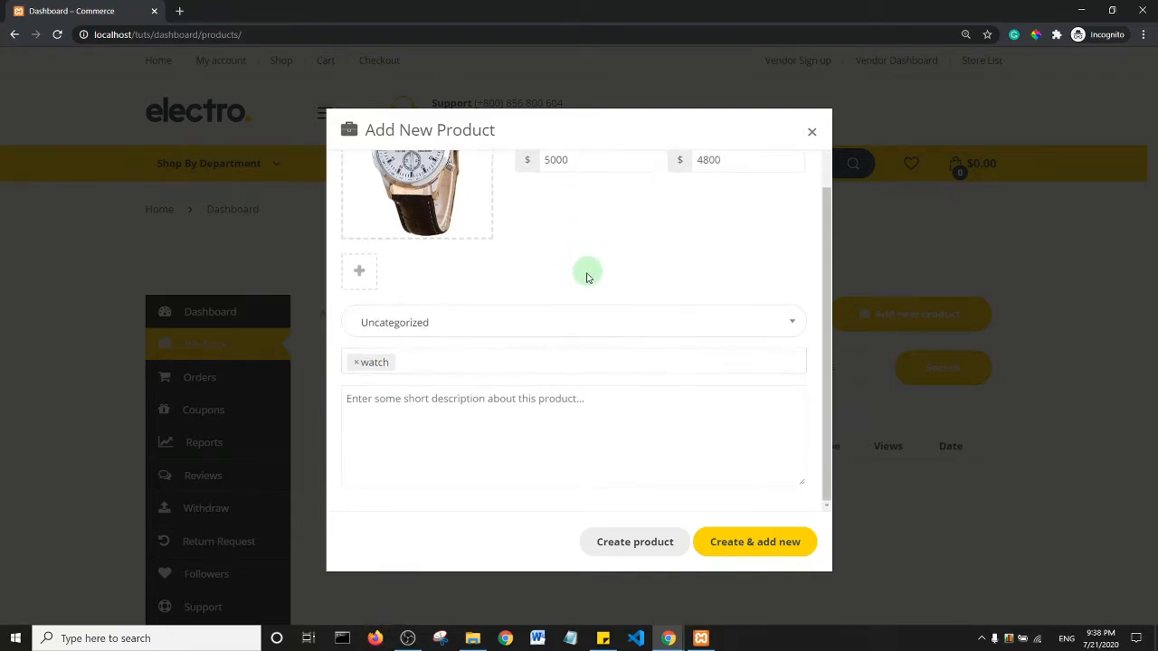
{"action": "left_click", "coordinate": [421, 405]}
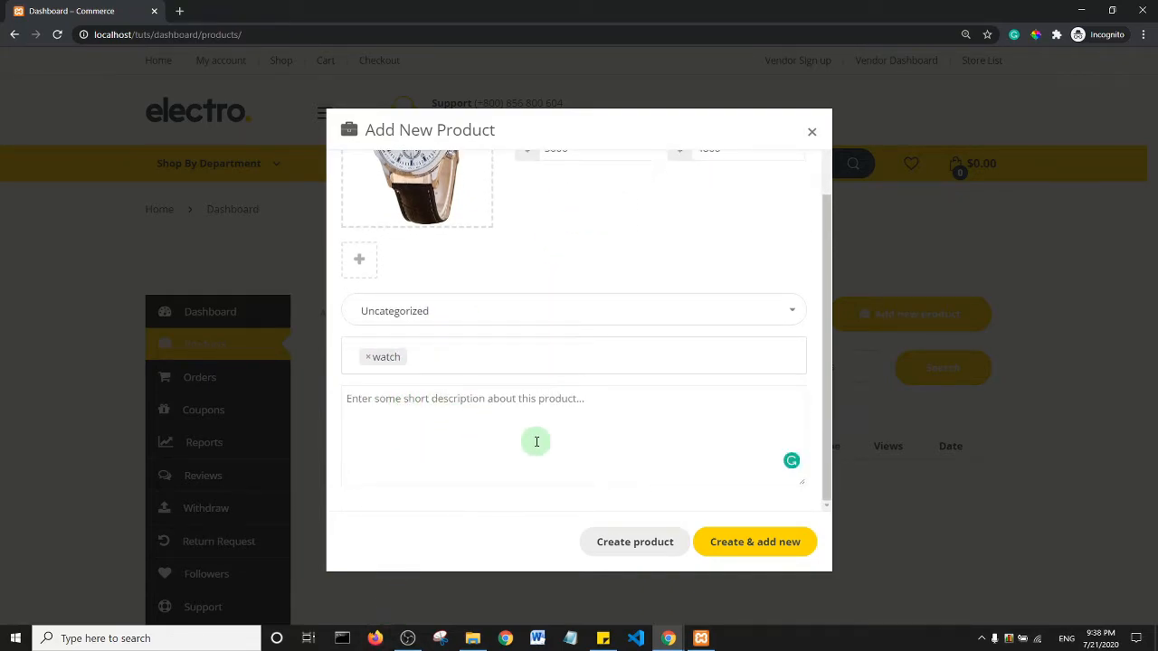
{"action": "type", "text": "This is a"}
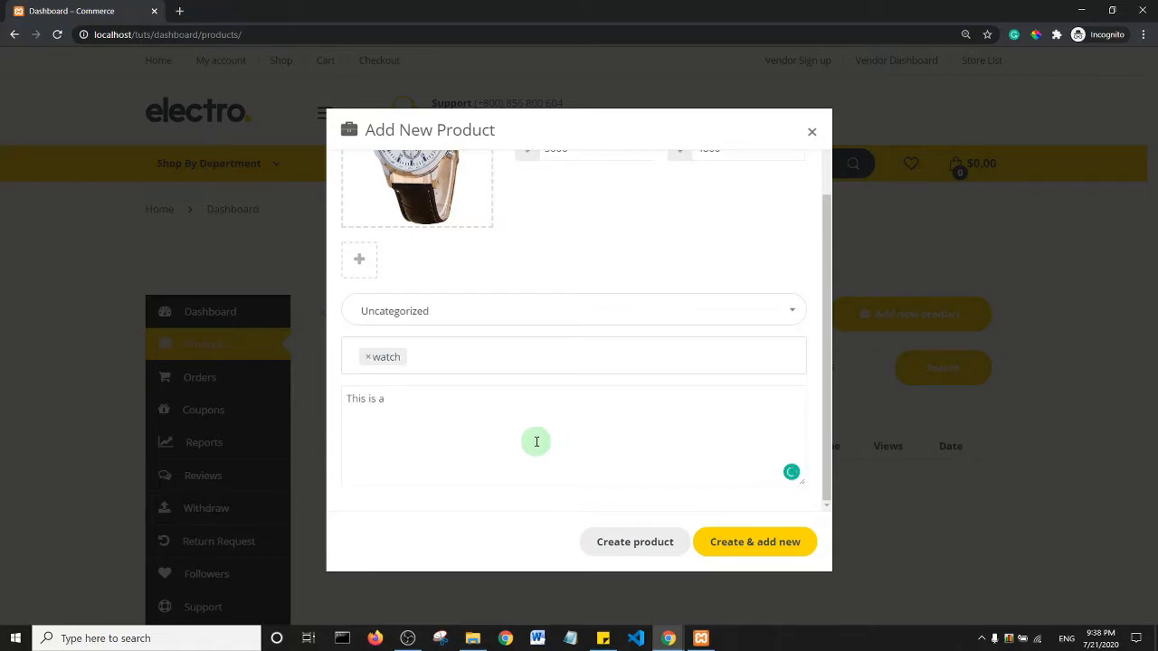
{"action": "type", "text": " classy wrist watch."}
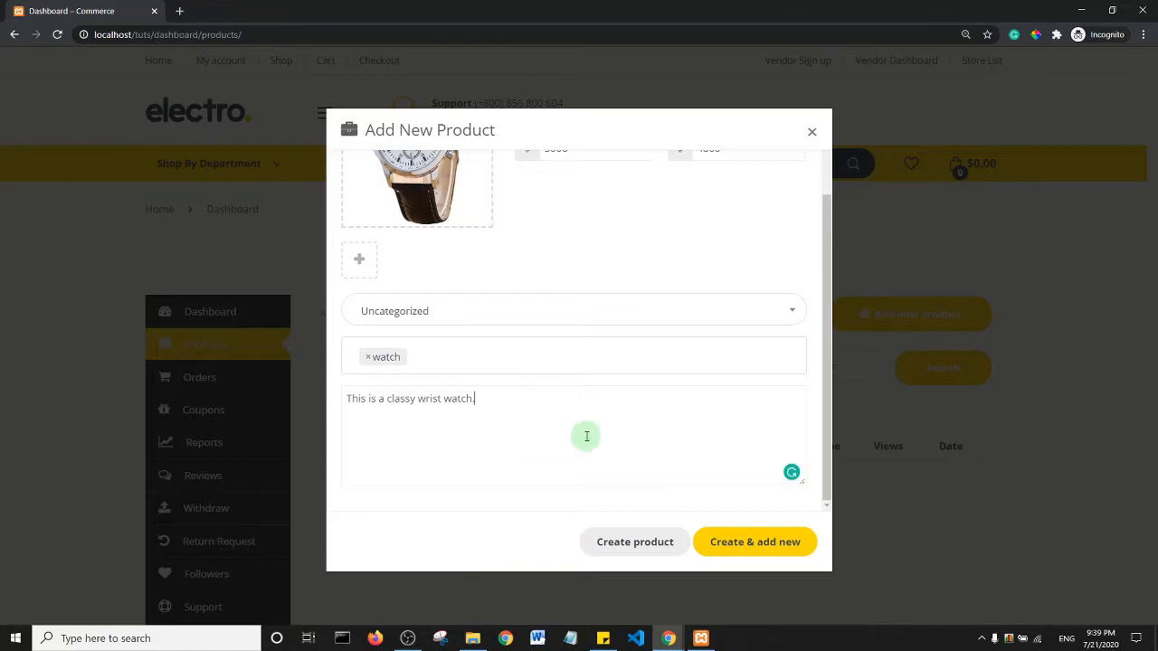
{"action": "left_click", "coordinate": [659, 540]}
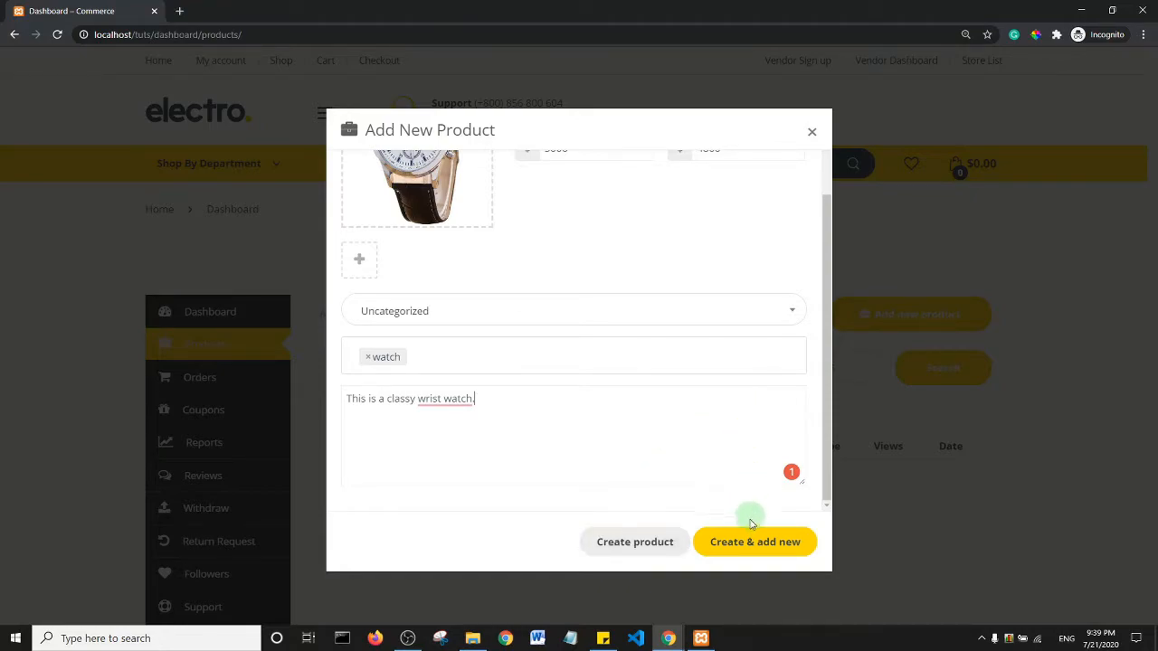
{"action": "left_click", "coordinate": [776, 543]}
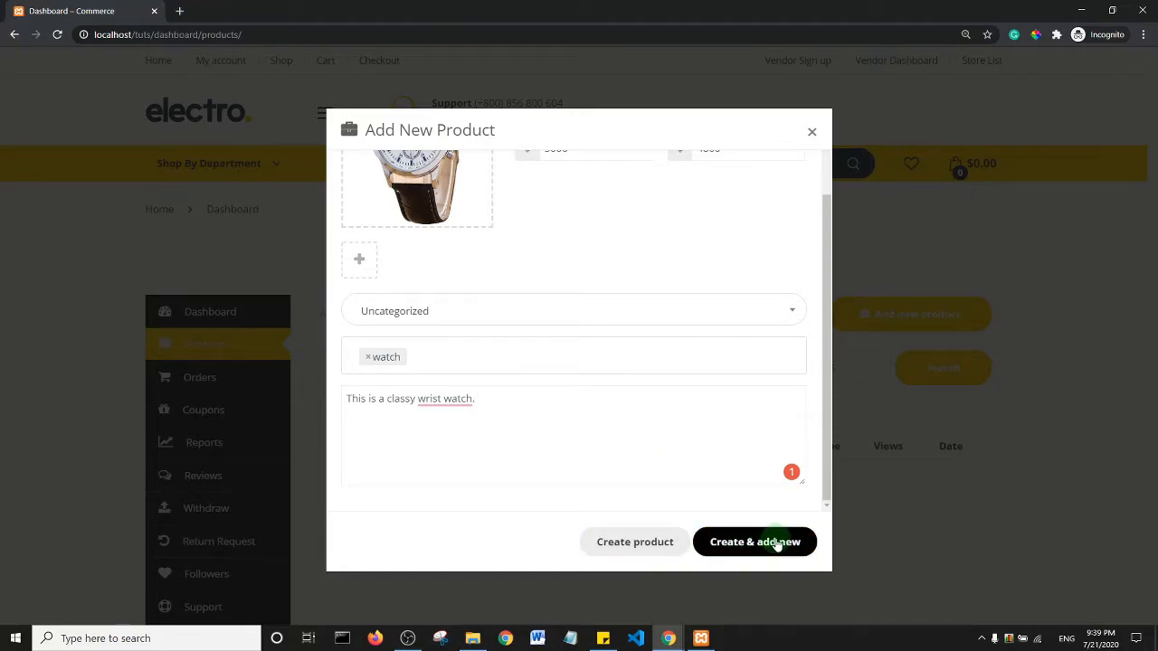
- Create the Classy Wrist Watch product and keep its stock status as In Stock
{"action": "left_click", "coordinate": [638, 545]}
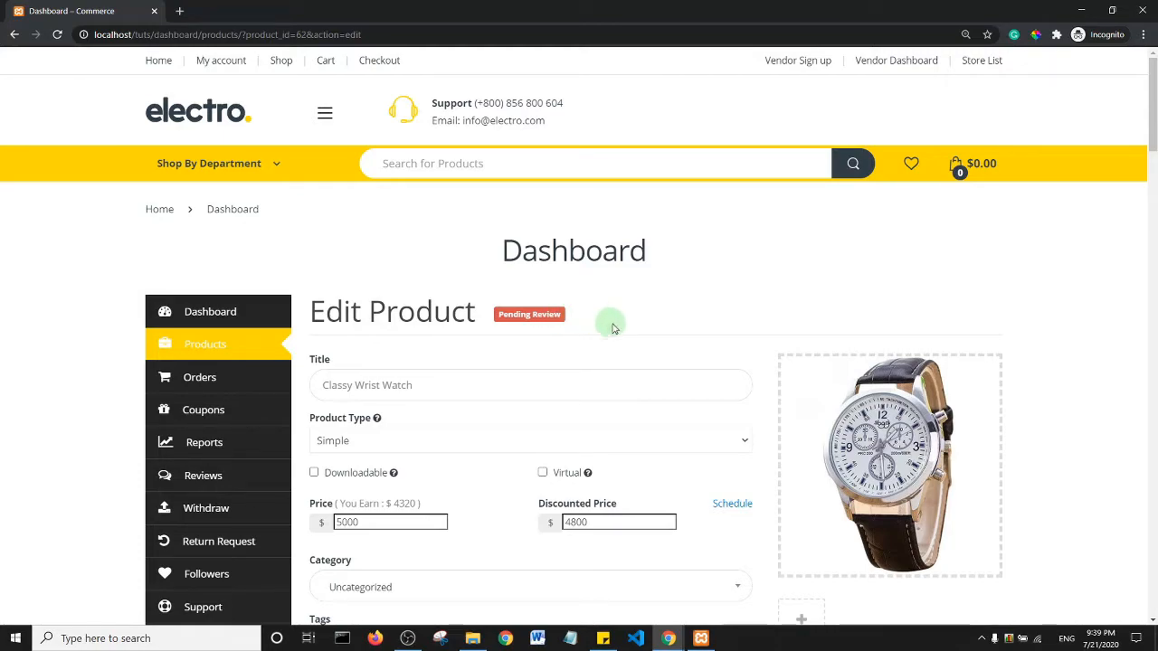
{"action": "mouse_move", "coordinate": [868, 421]}
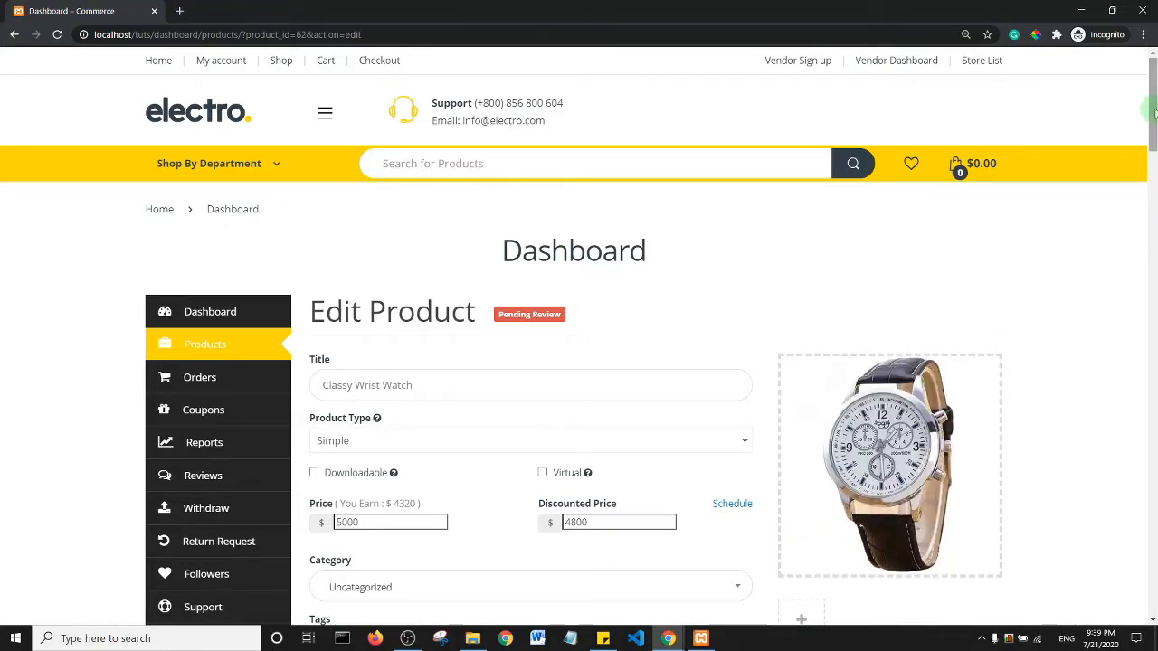
{"action": "left_click_drag", "start_coordinate": [1154, 109], "coordinate": [1154, 179]}
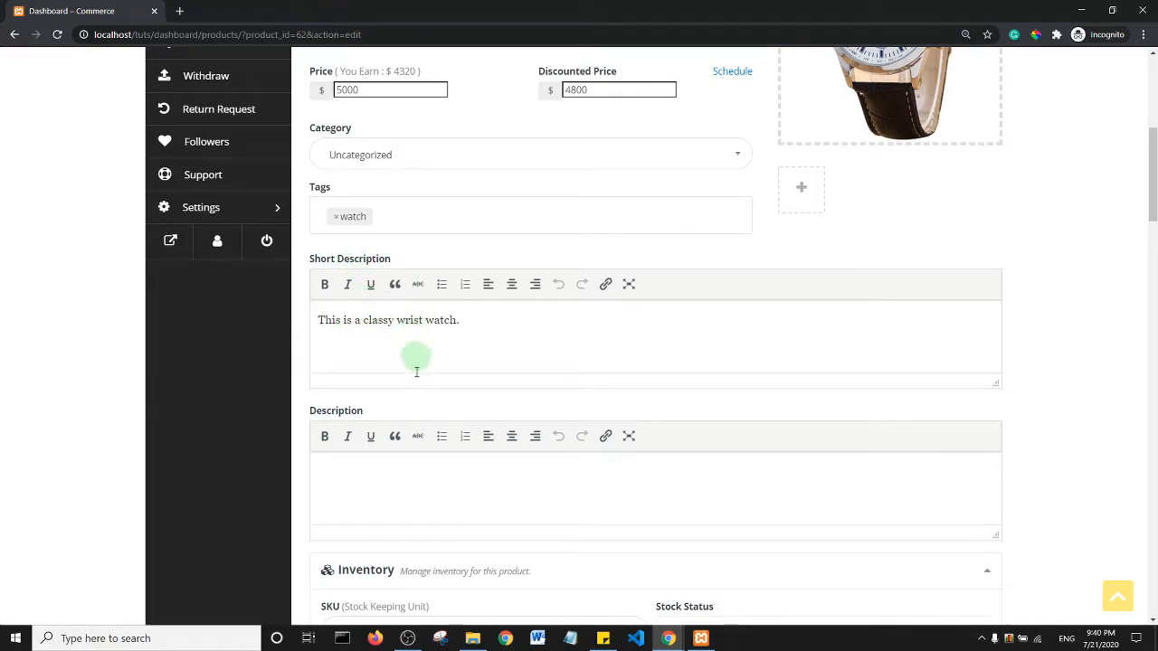
{"action": "left_click", "coordinate": [371, 488]}
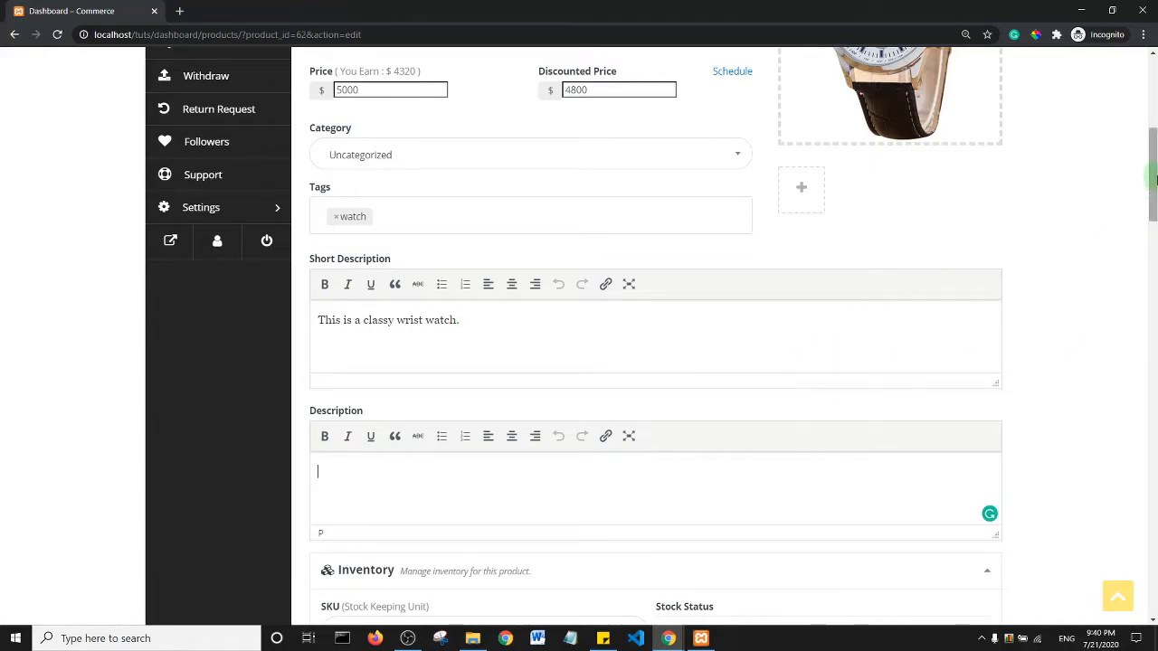
{"action": "left_click_drag", "start_coordinate": [1153, 181], "coordinate": [1154, 189]}
{"action": "scroll", "coordinate": [1154, 189], "scroll_direction": "down", "scroll_amount": 4}
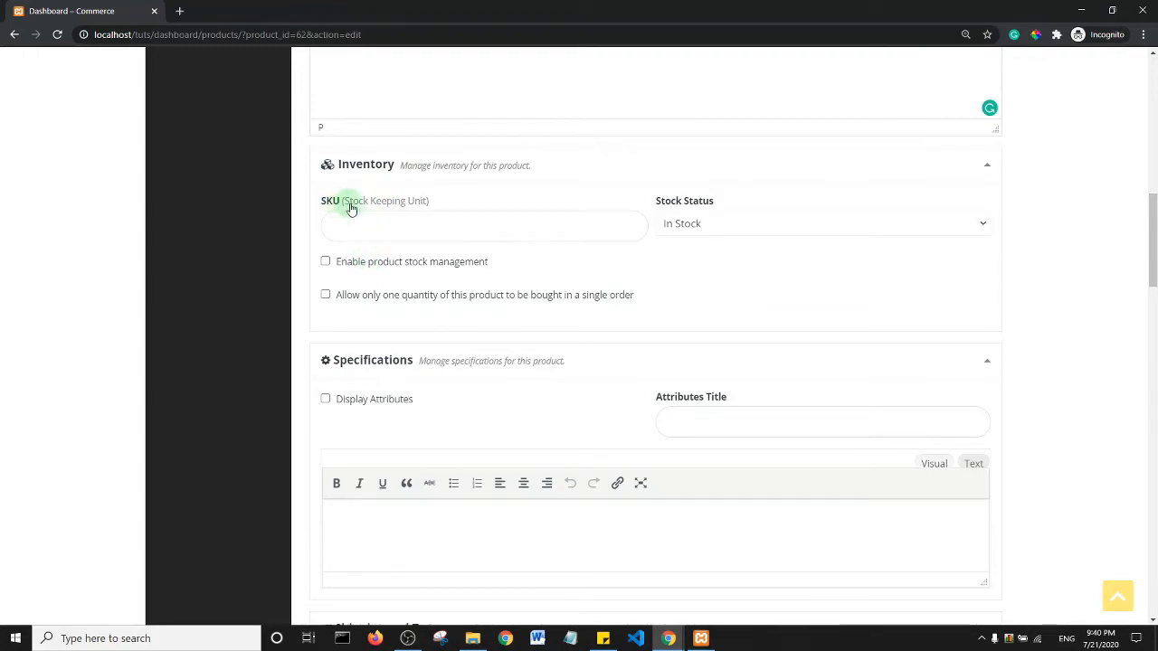
{"action": "left_click", "coordinate": [822, 223]}
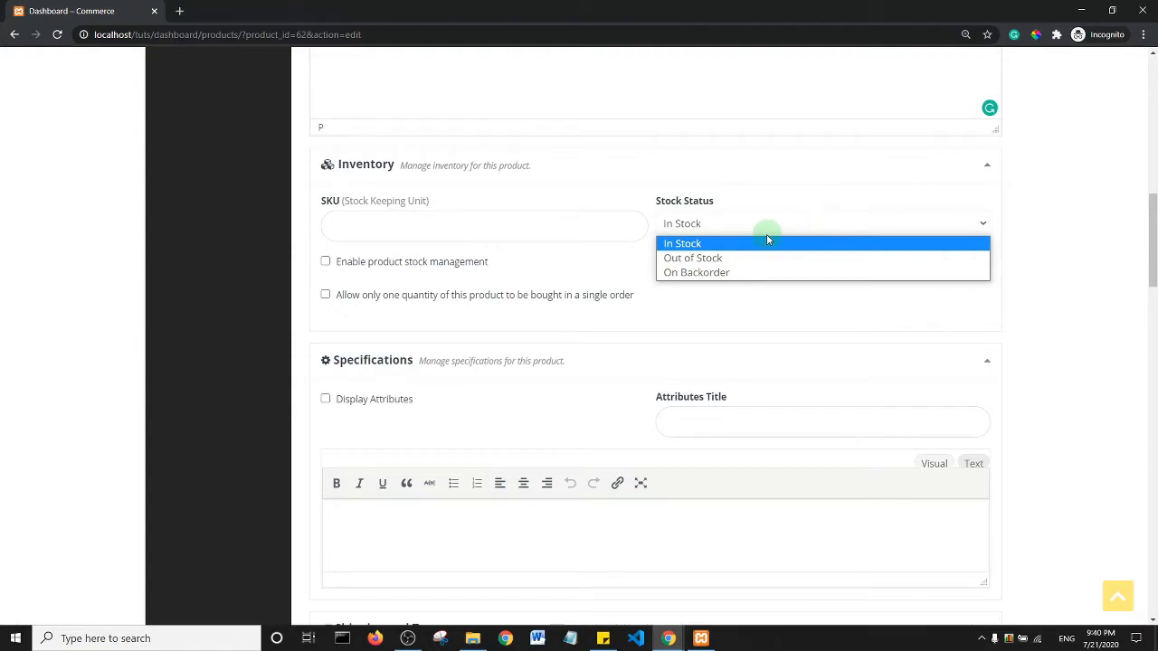
{"action": "left_click", "coordinate": [690, 322]}
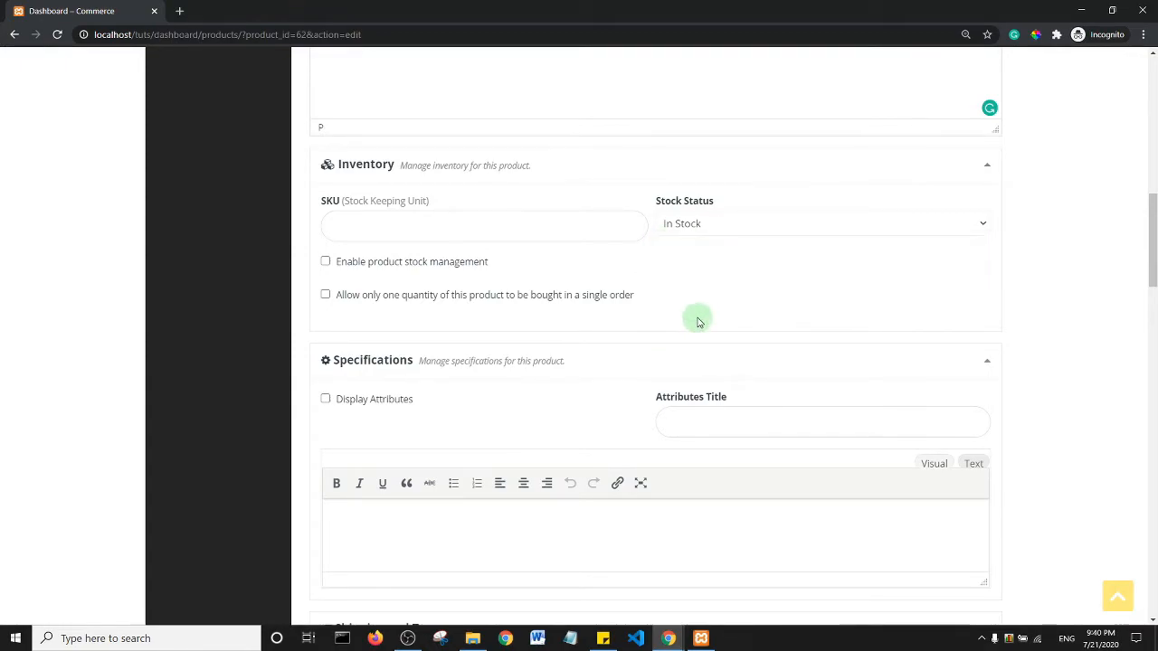
- Enable stock management with stock quantity 10 and low-stock threshold 2
{"action": "left_click", "coordinate": [325, 261]}
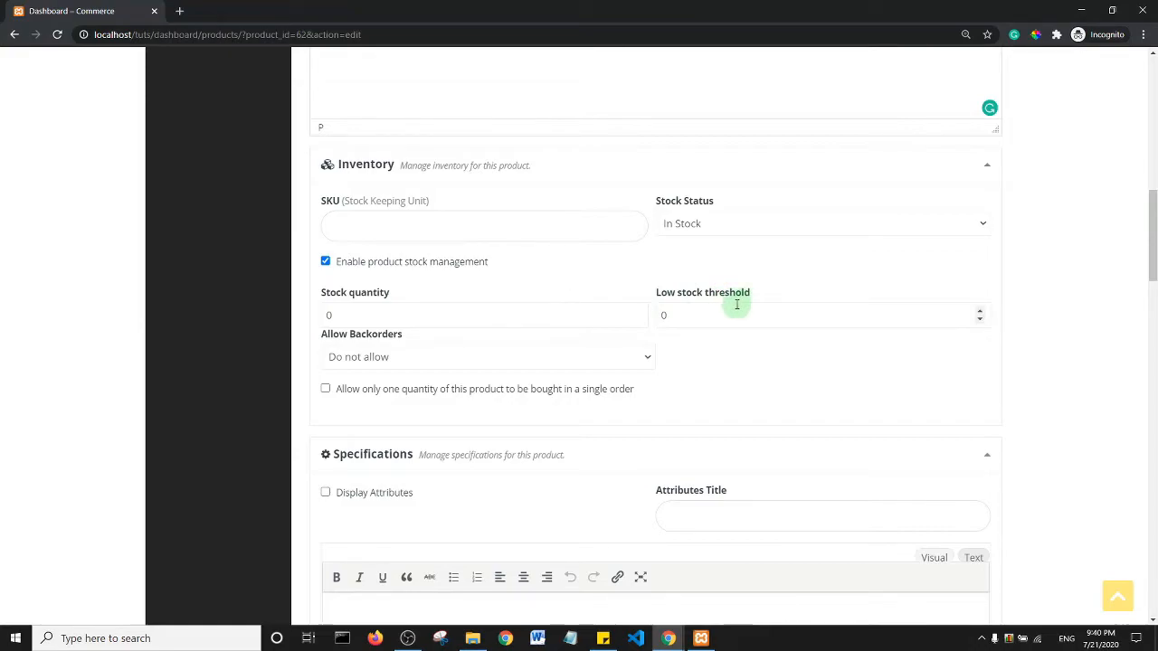
{"action": "double_click", "coordinate": [664, 315]}
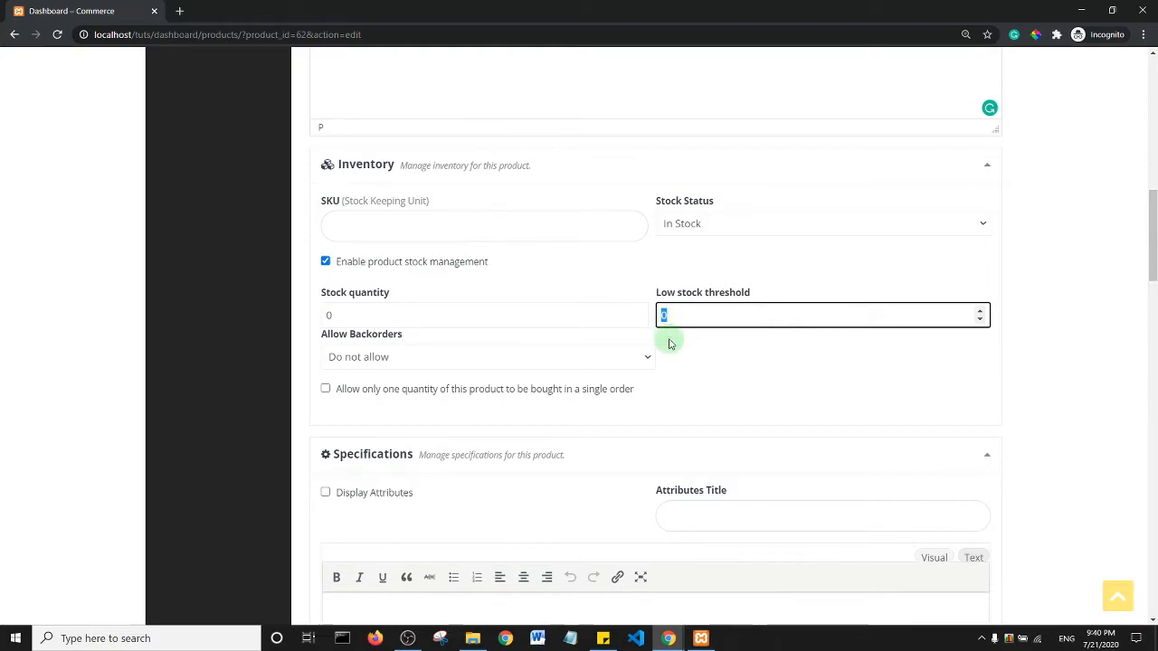
{"action": "left_click", "coordinate": [690, 357]}
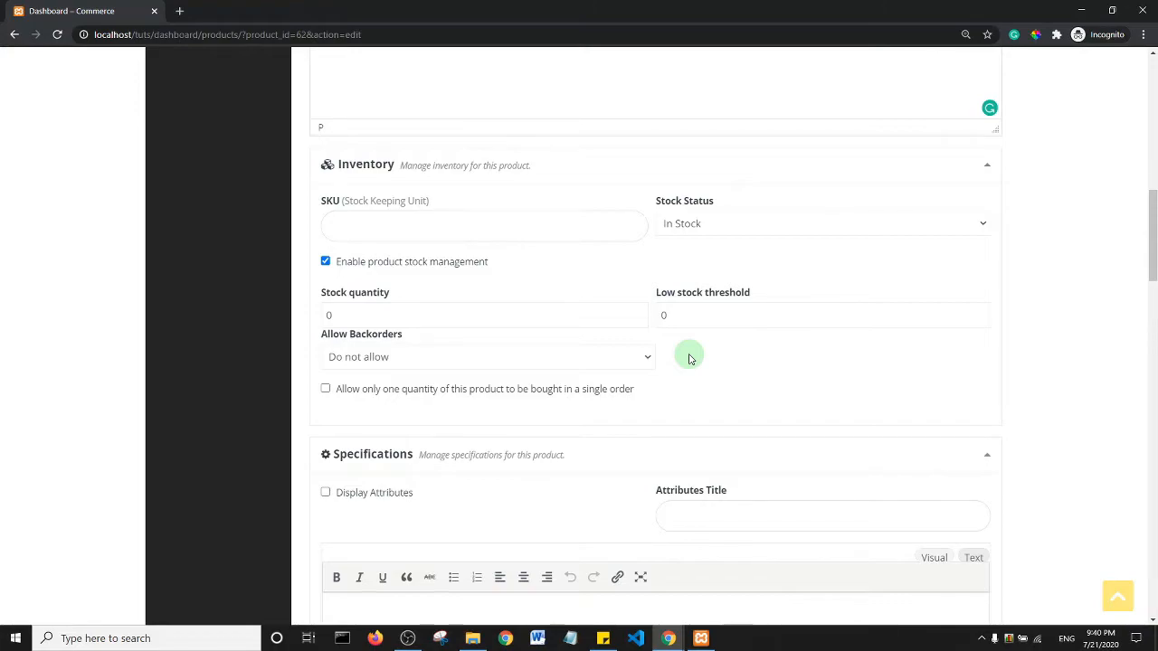
{"action": "left_click", "coordinate": [324, 313]}
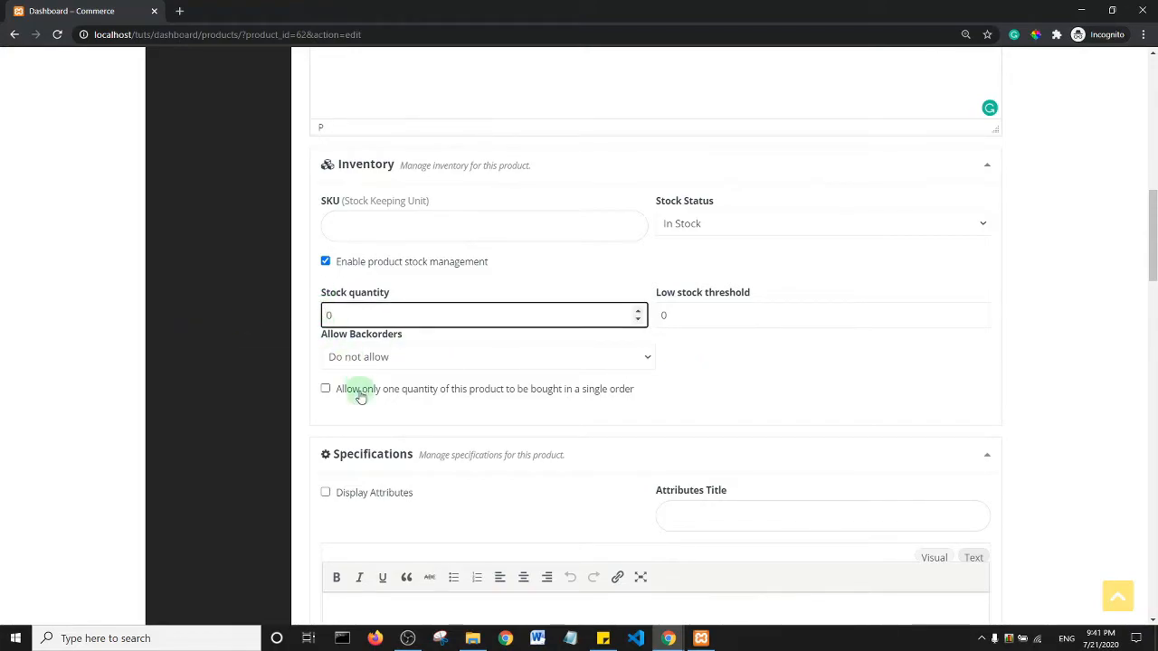
{"action": "type", "text": "1"}
{"action": "left_click_drag", "start_coordinate": [684, 321], "coordinate": [658, 323]}
{"action": "type", "text": "2"}
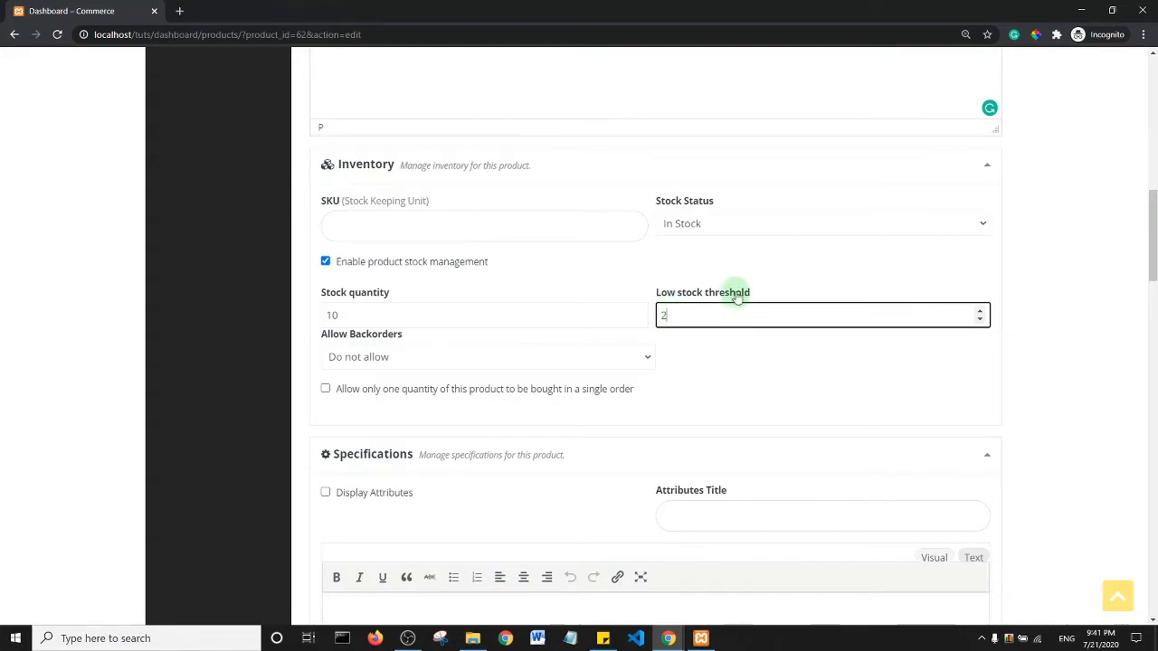
{"action": "left_click_drag", "start_coordinate": [1154, 239], "coordinate": [1154, 271]}
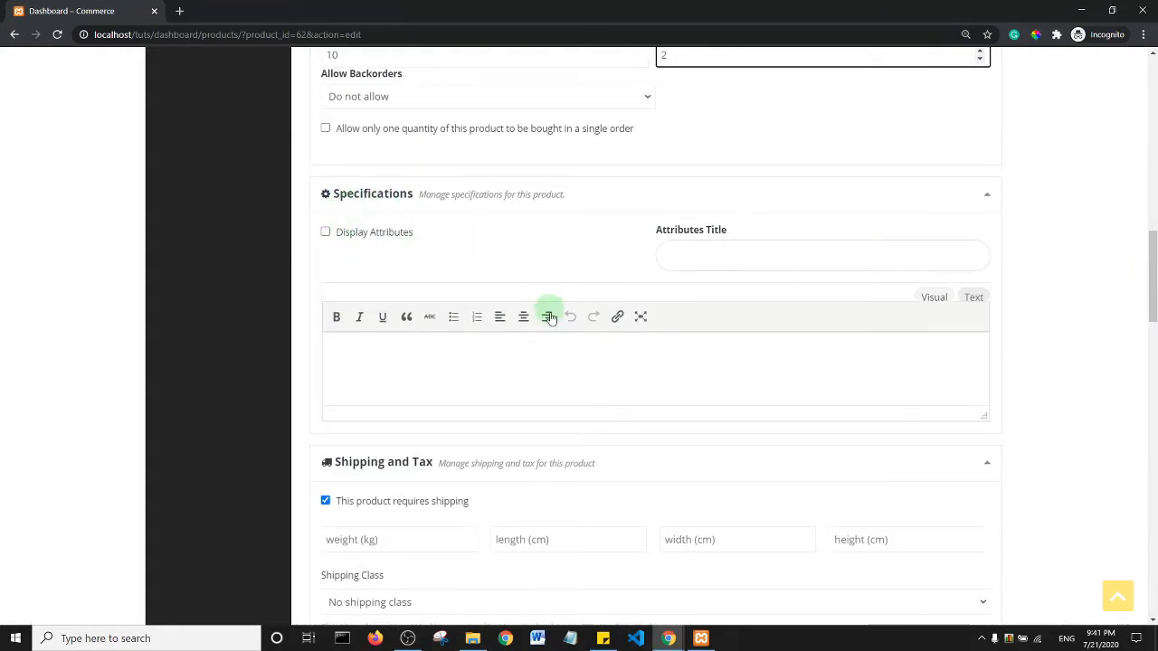
{"action": "left_click_drag", "start_coordinate": [1154, 244], "coordinate": [1154, 308]}
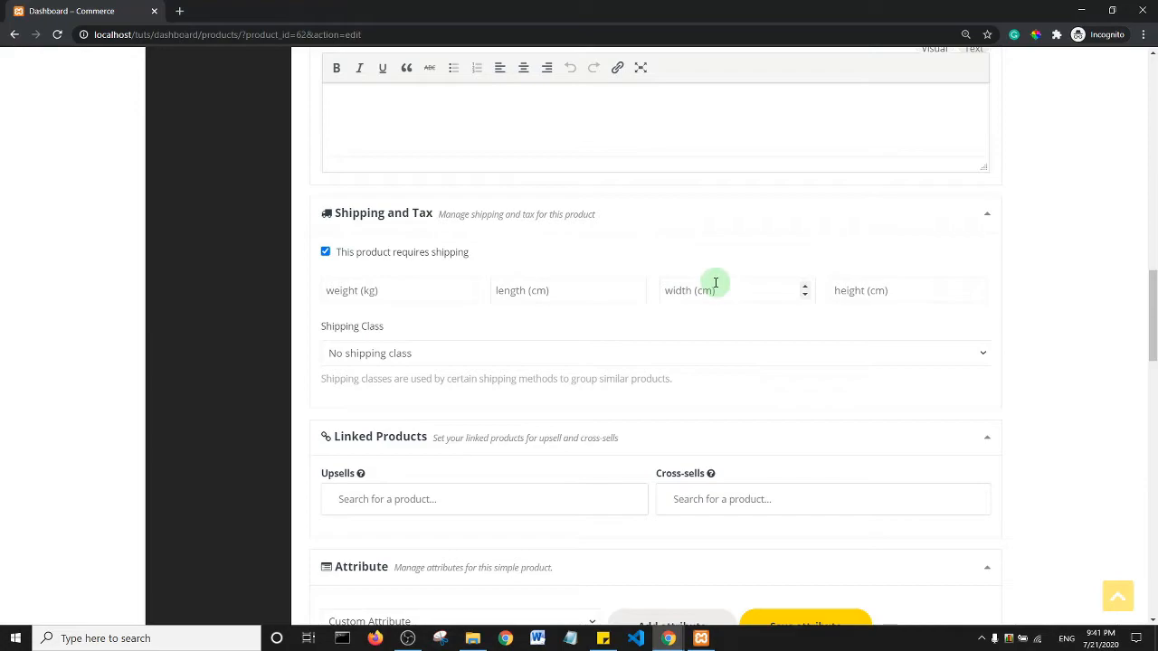
{"action": "scroll", "coordinate": [1147, 351], "scroll_direction": "down", "scroll_amount": 3}
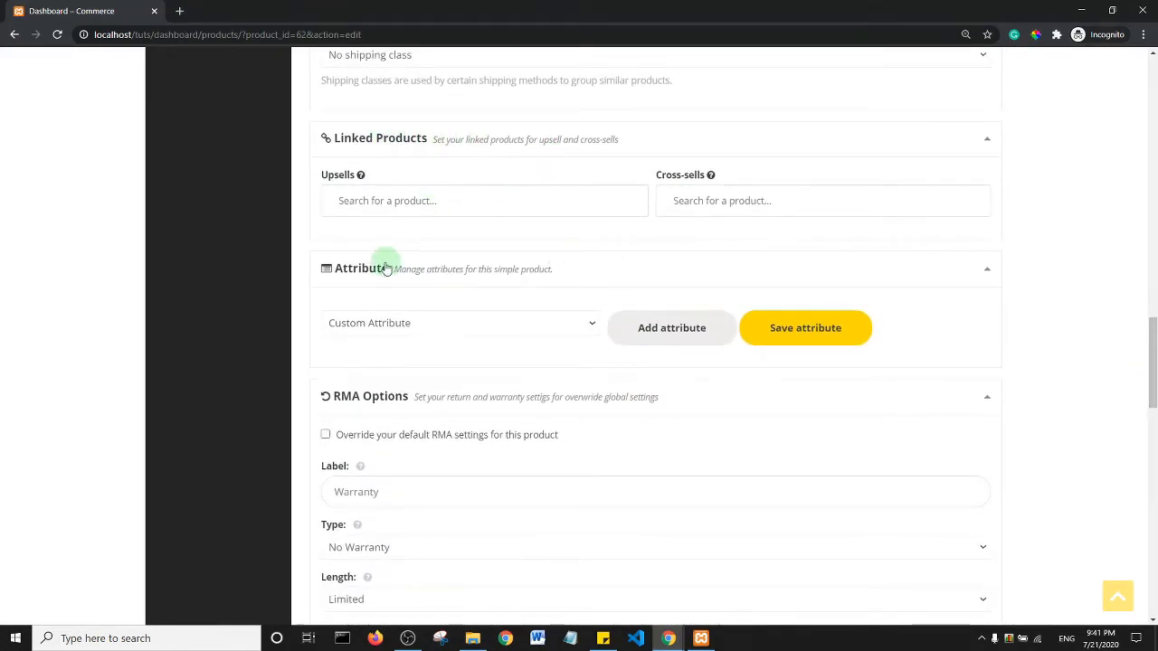
{"action": "scroll", "coordinate": [1152, 361], "scroll_direction": "down", "scroll_amount": 2}
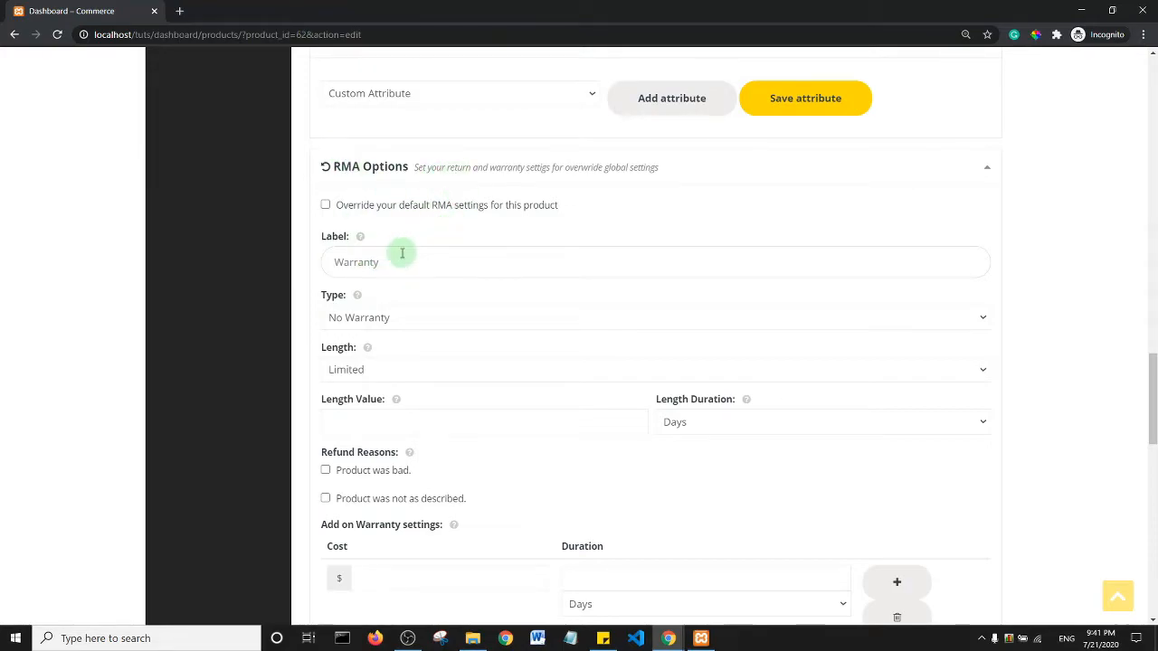
{"action": "left_click_drag", "start_coordinate": [1155, 392], "coordinate": [1154, 419]}
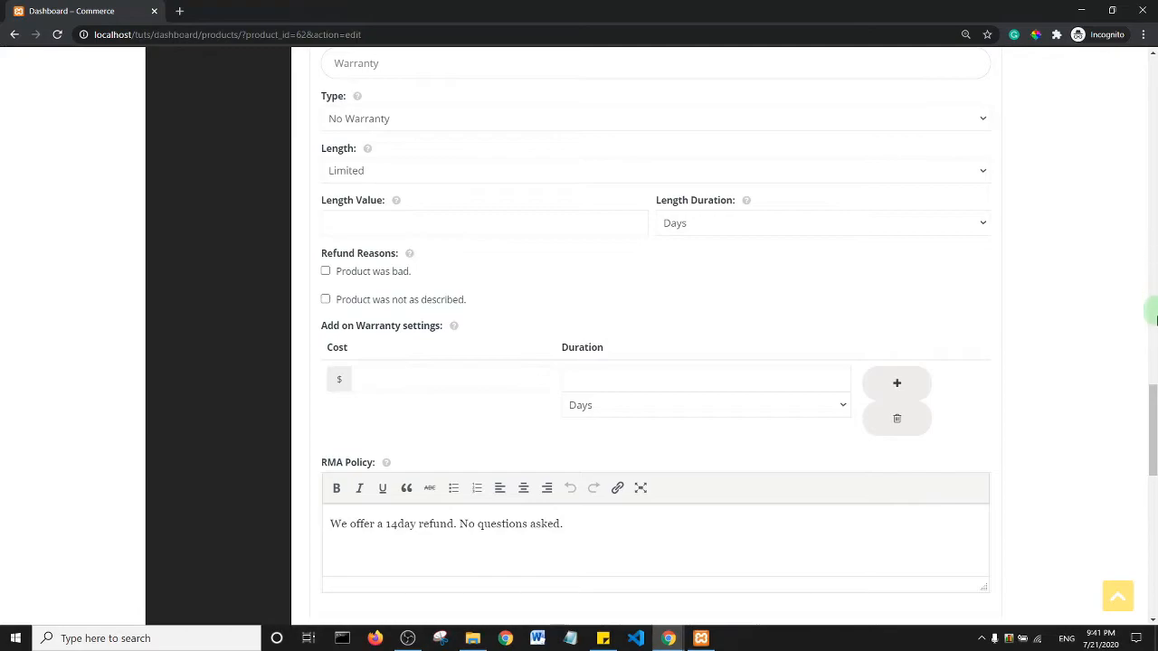
{"action": "left_click_drag", "start_coordinate": [1153, 408], "coordinate": [1153, 476]}
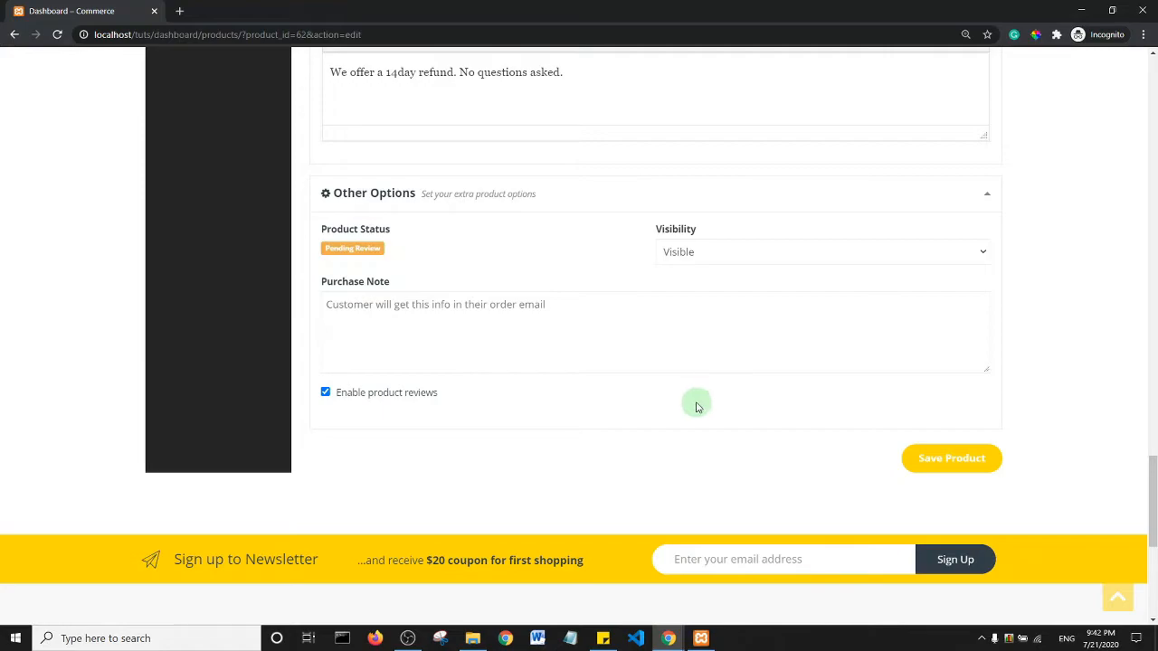
{"action": "left_click", "coordinate": [957, 469]}
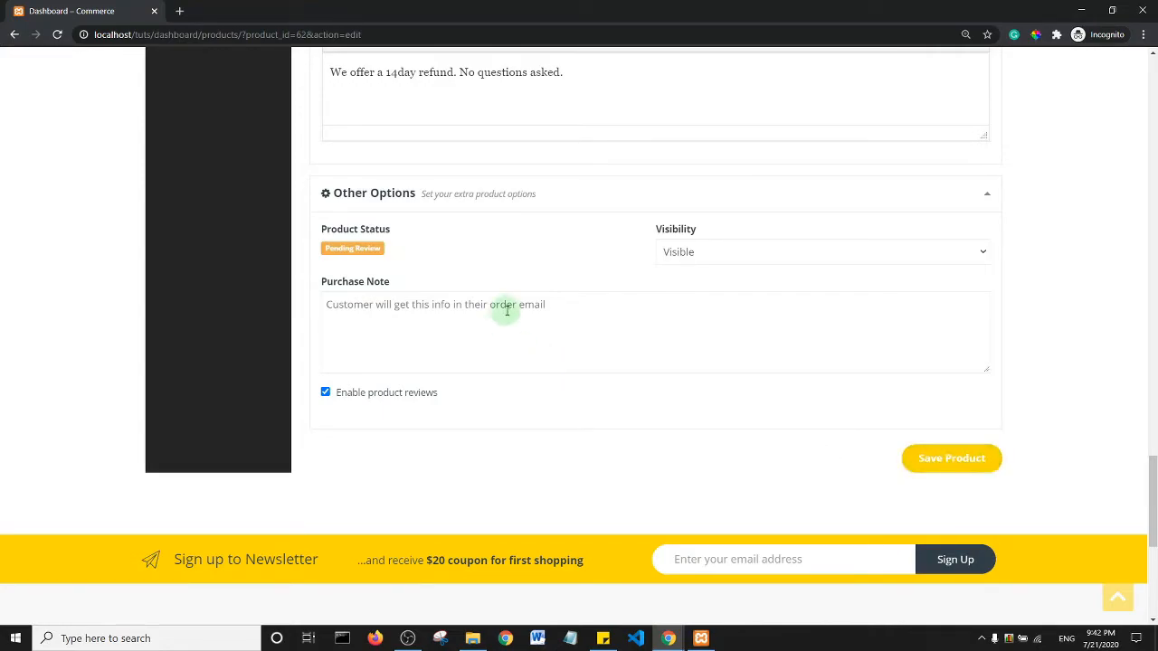
{"action": "left_click", "coordinate": [948, 470]}
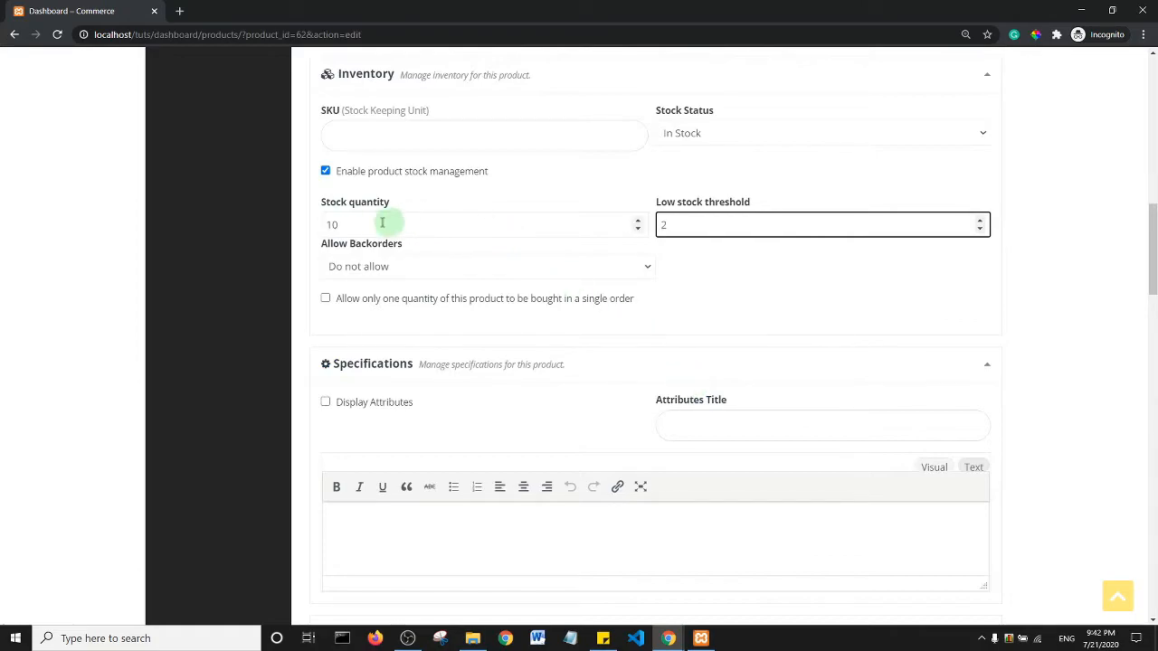
{"action": "scroll", "coordinate": [982, 406], "scroll_direction": "down", "scroll_amount": 20}
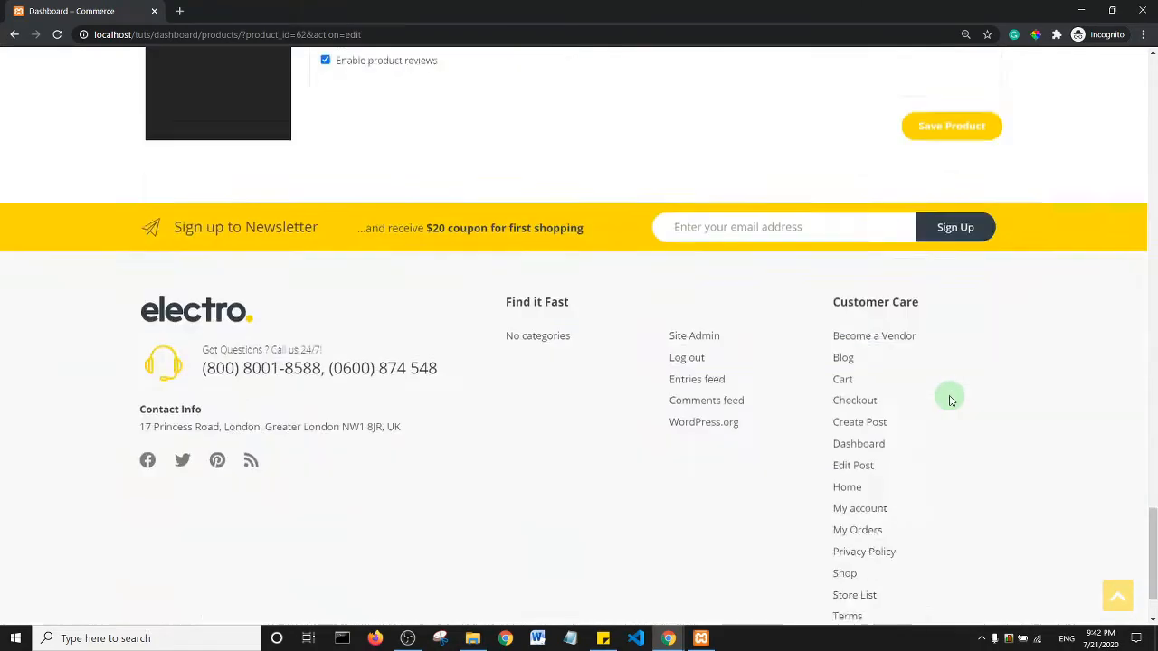
{"action": "scroll", "coordinate": [788, 317], "scroll_direction": "up", "scroll_amount": 10}
{"action": "scroll", "coordinate": [714, 276], "scroll_direction": "down", "scroll_amount": 4}
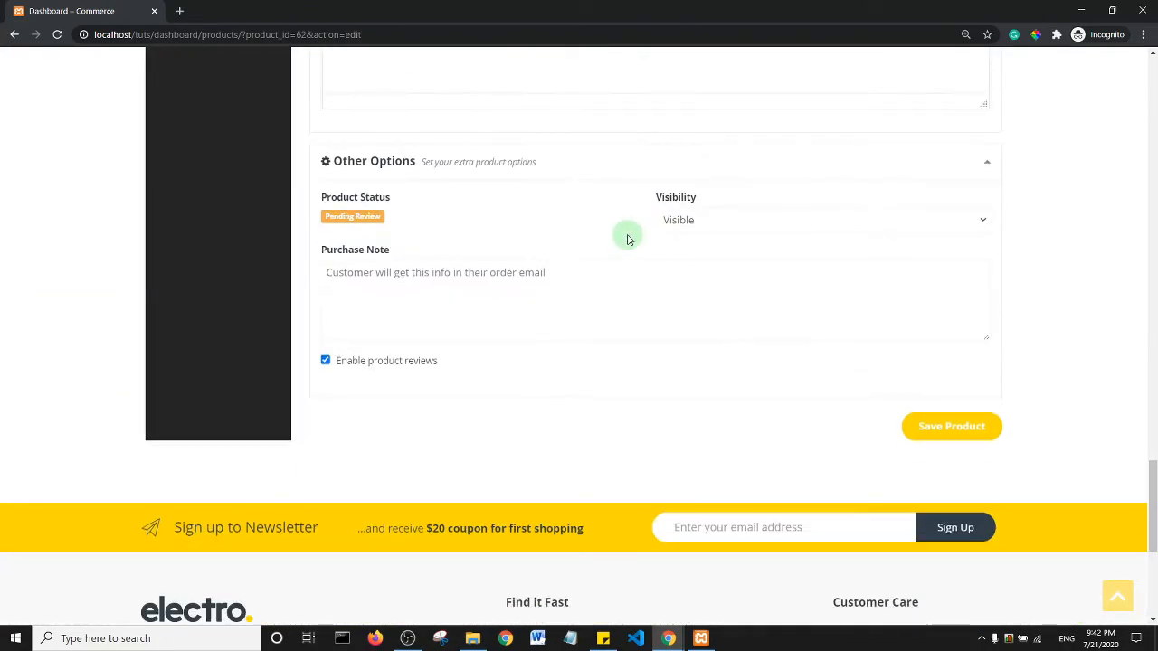
- Save the Classy Wrist Watch and return to Products, where it shows Pending Review, 10 in stock
{"action": "left_click", "coordinate": [951, 432]}
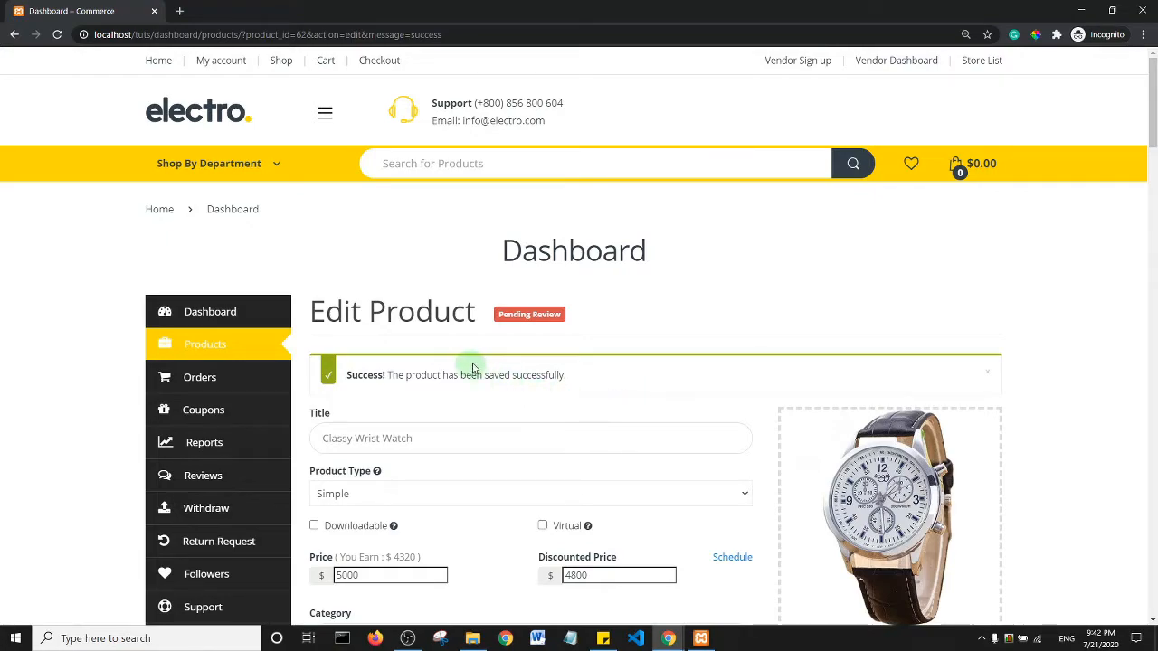
{"action": "left_click", "coordinate": [209, 354]}
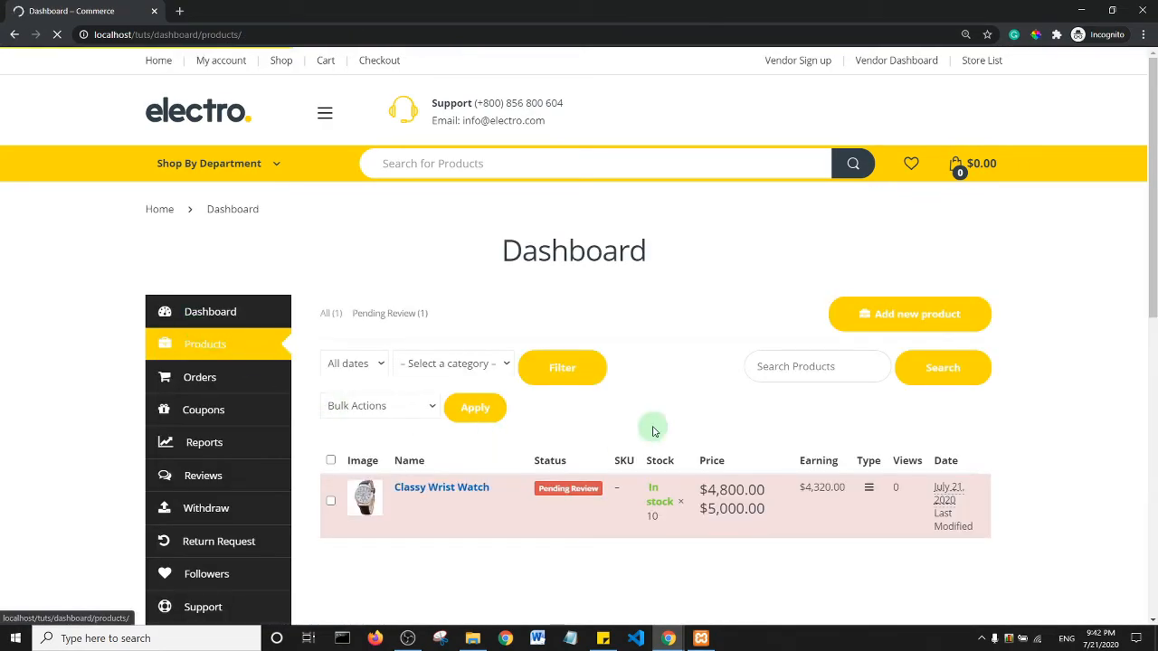
- Start another new product and upload the shirt picture as its featured image
{"action": "left_click", "coordinate": [912, 316]}
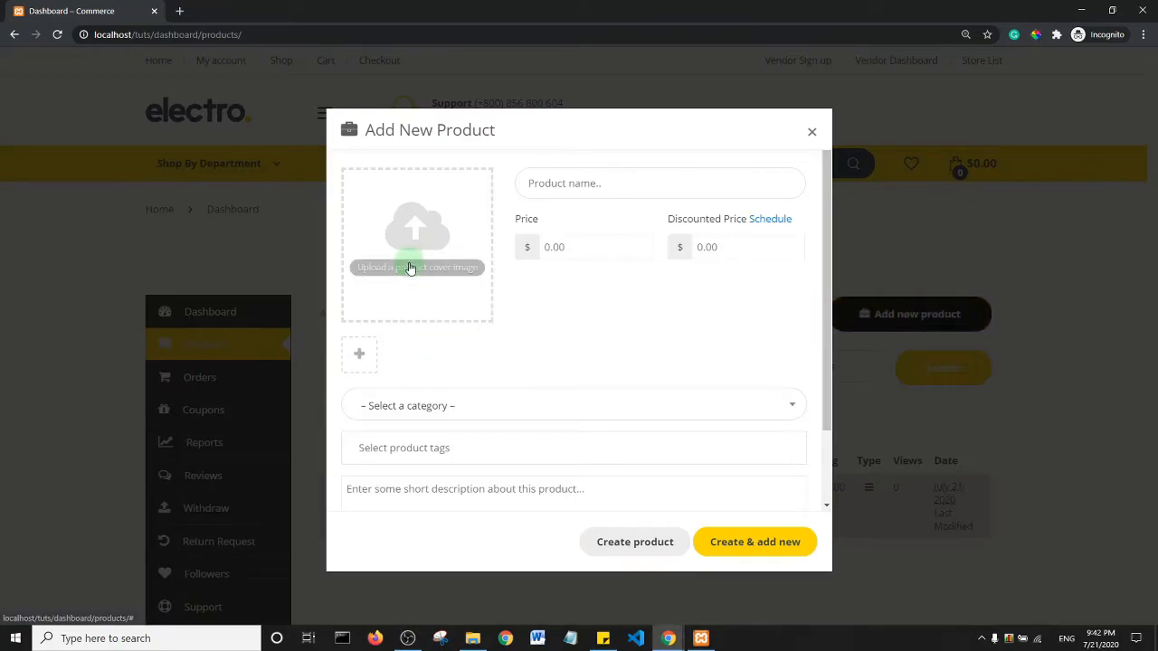
{"action": "left_click", "coordinate": [409, 267]}
{"action": "left_click", "coordinate": [67, 118]}
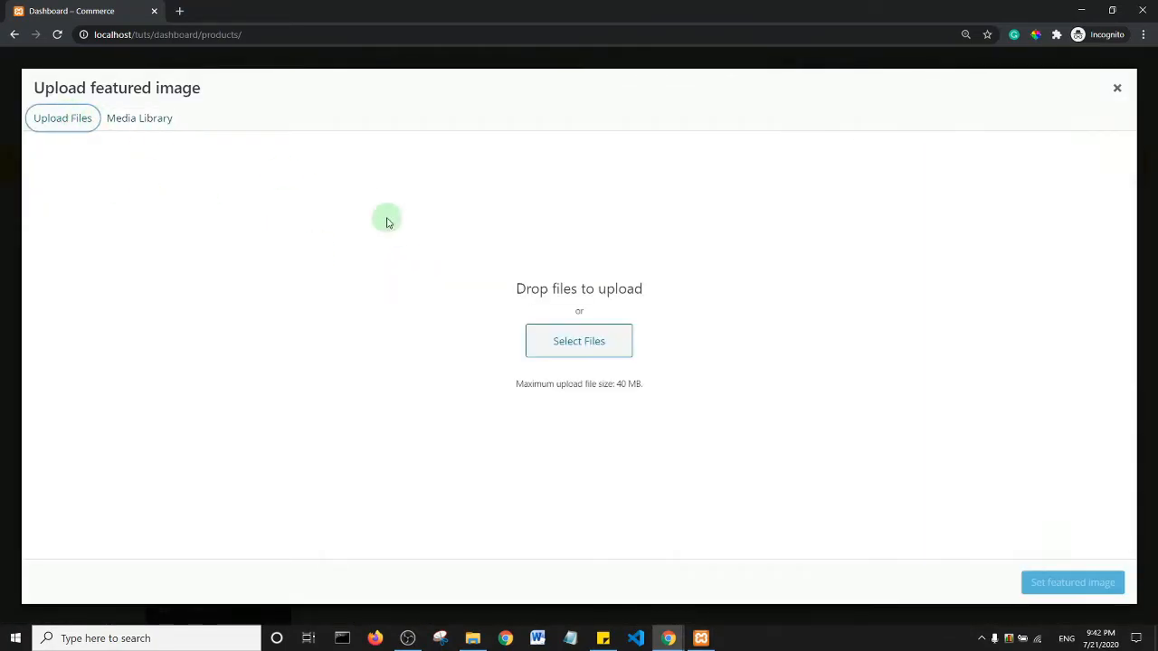
{"action": "left_click", "coordinate": [573, 337]}
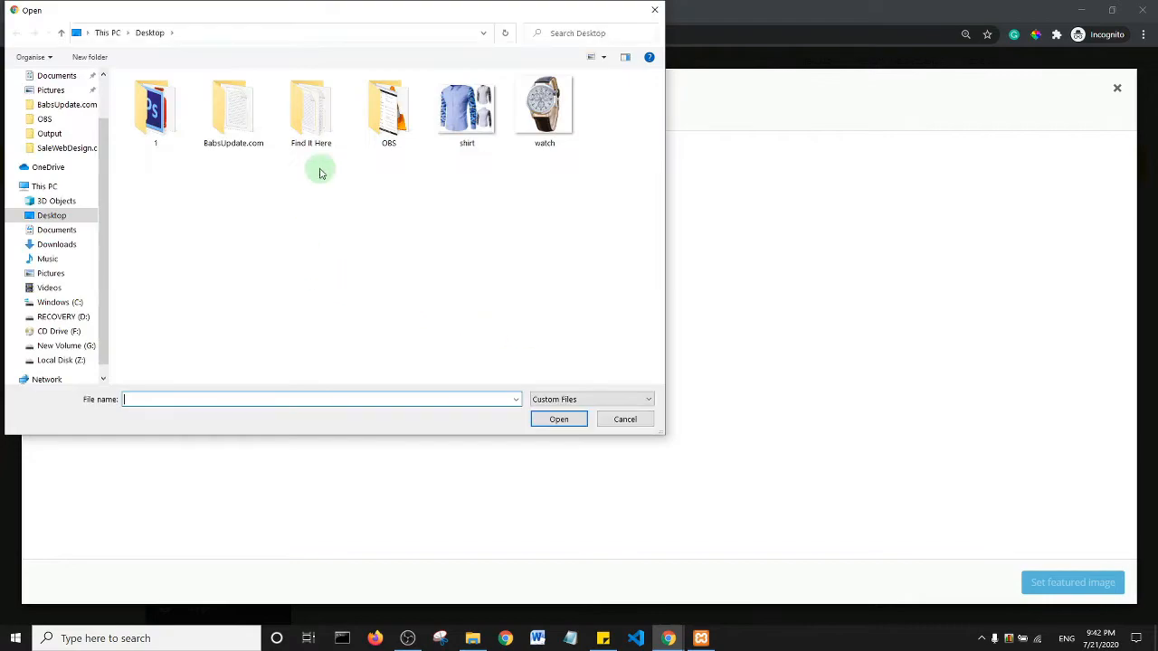
{"action": "left_click", "coordinate": [466, 109]}
{"action": "left_click", "coordinate": [558, 419]}
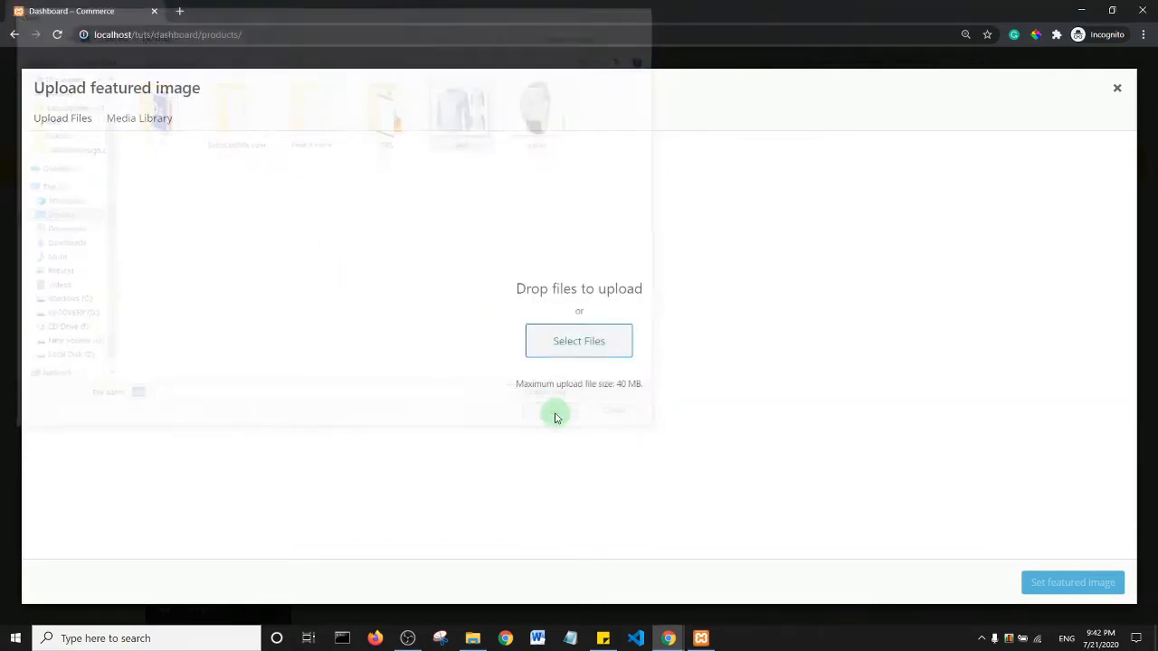
{"action": "left_click", "coordinate": [1078, 590]}
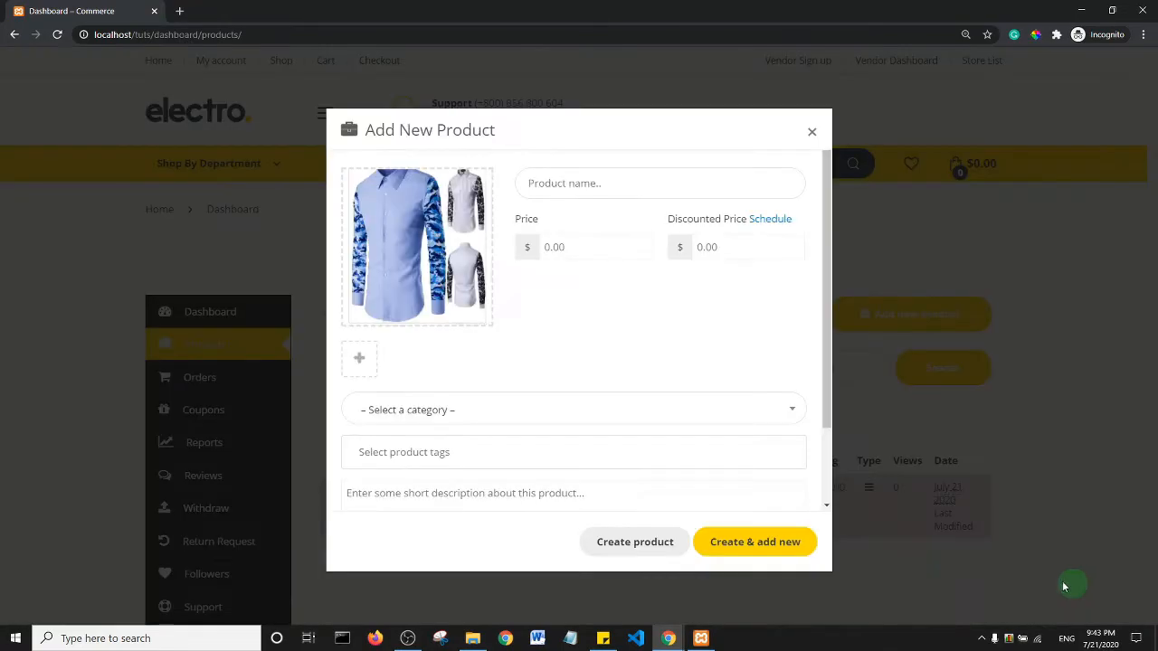
- Name it Mens Shirt with price 2000 and discounted price 1500
{"action": "left_click", "coordinate": [606, 186]}
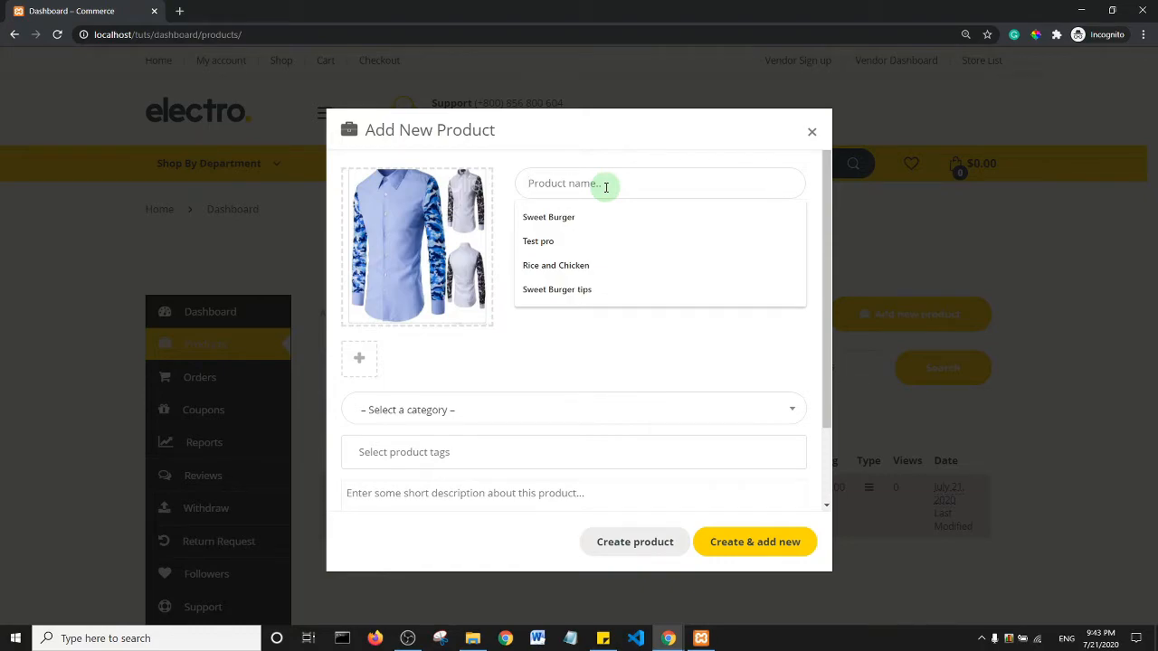
{"action": "type", "text": "T"}
{"action": "key", "text": "BackSpace"}
{"action": "type", "text": "Mens Shirt"}
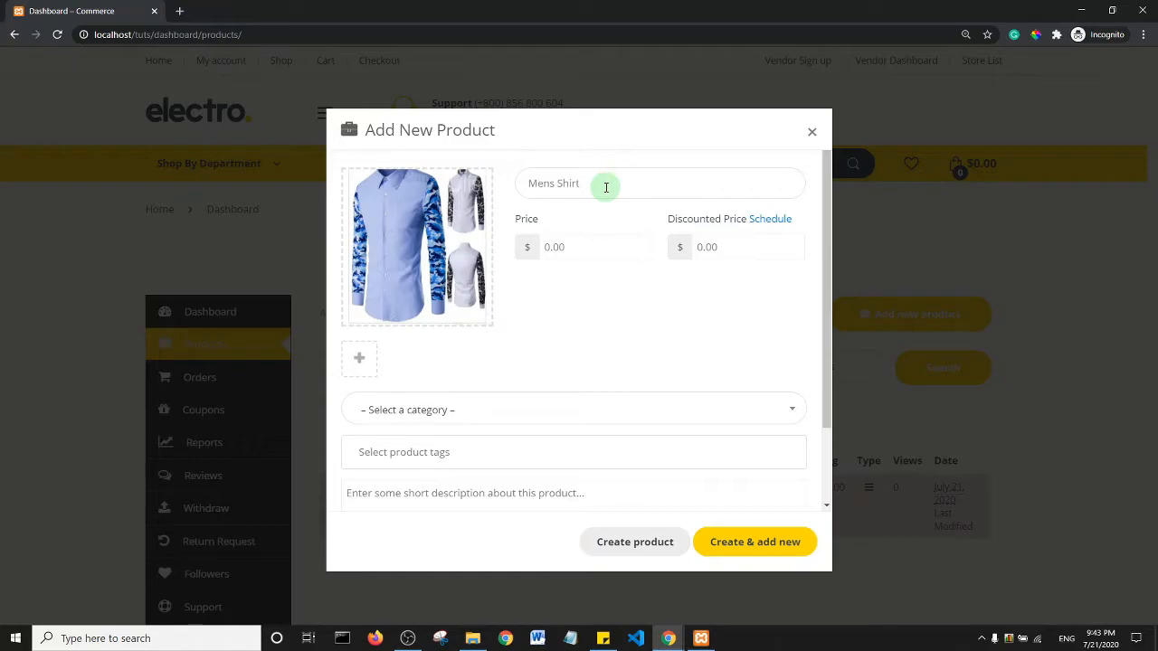
{"action": "left_click", "coordinate": [589, 244]}
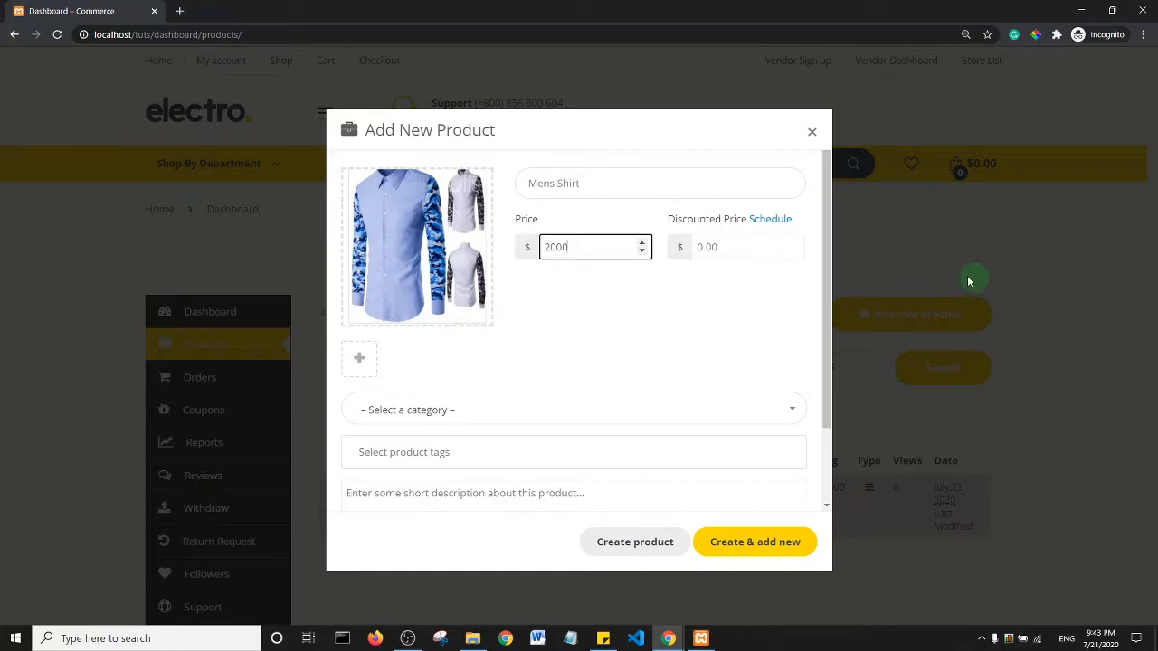
{"action": "left_click", "coordinate": [780, 250]}
{"action": "type", "text": "0"}
{"action": "left_click_drag", "start_coordinate": [745, 254], "coordinate": [617, 271]}
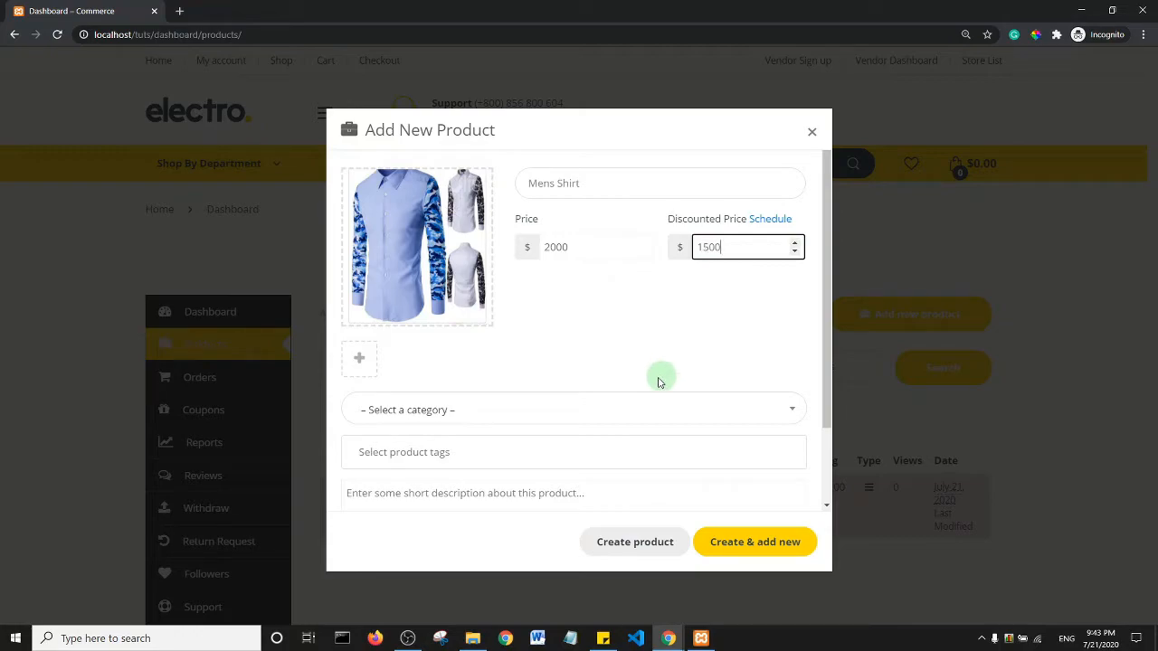
{"action": "mouse_move", "coordinate": [369, 305]}
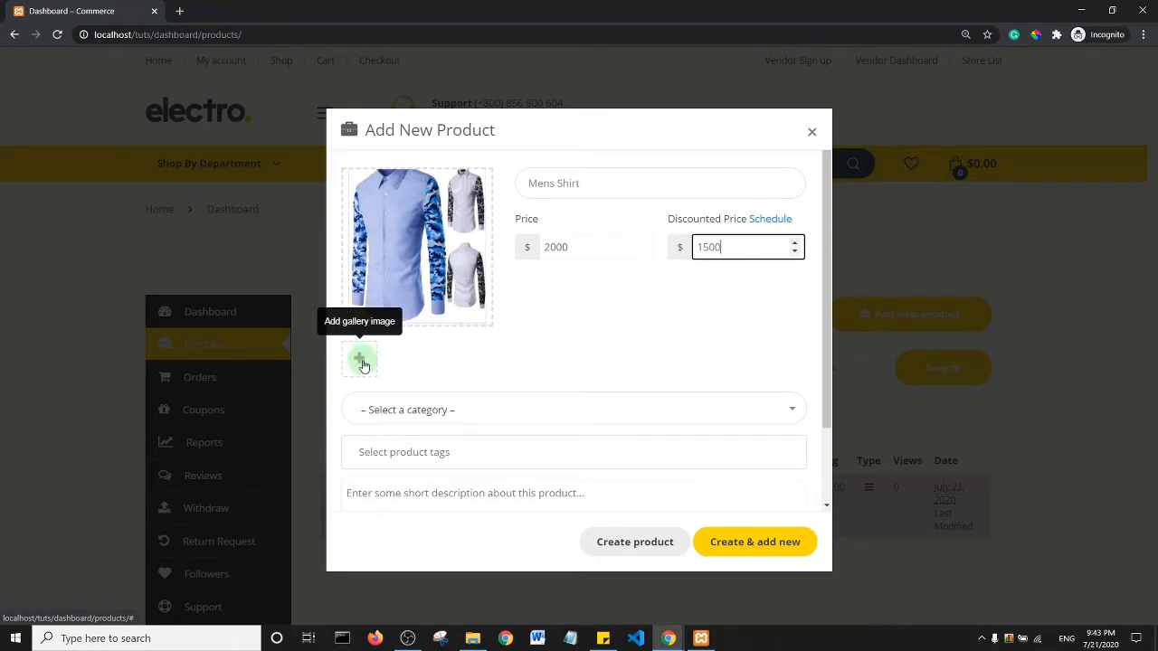
- File the shirt under Uncategorized and add the 'shirt' tag
{"action": "left_click", "coordinate": [501, 408]}
{"action": "left_click", "coordinate": [465, 488]}
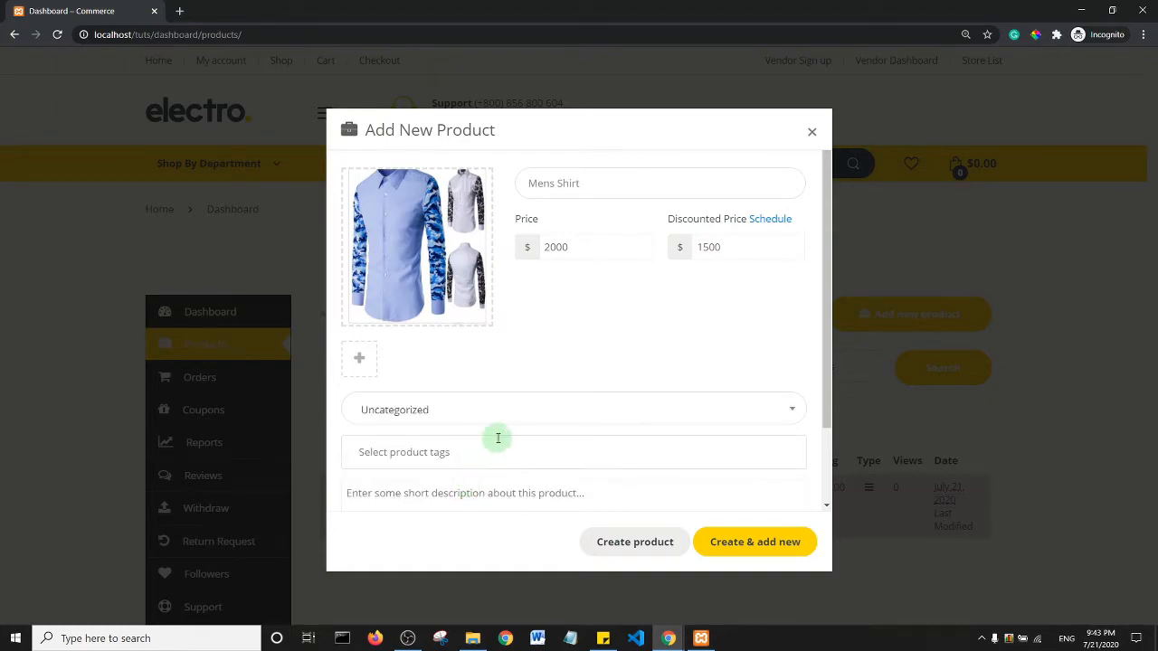
{"action": "left_click", "coordinate": [436, 454]}
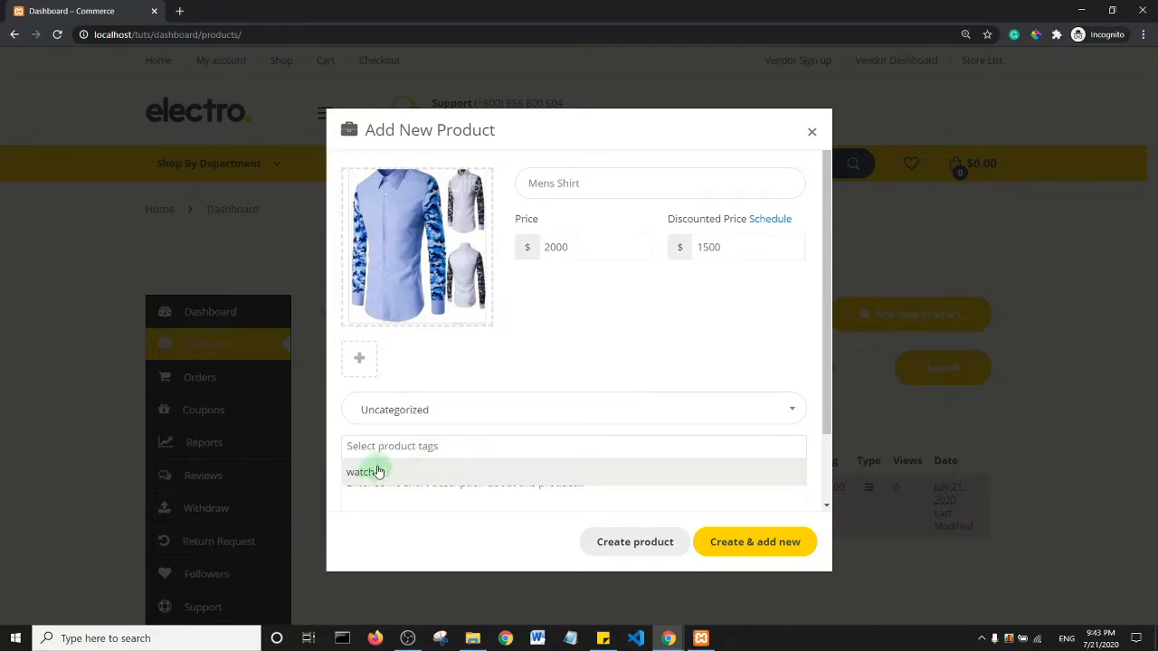
{"action": "type", "text": "shirt"}
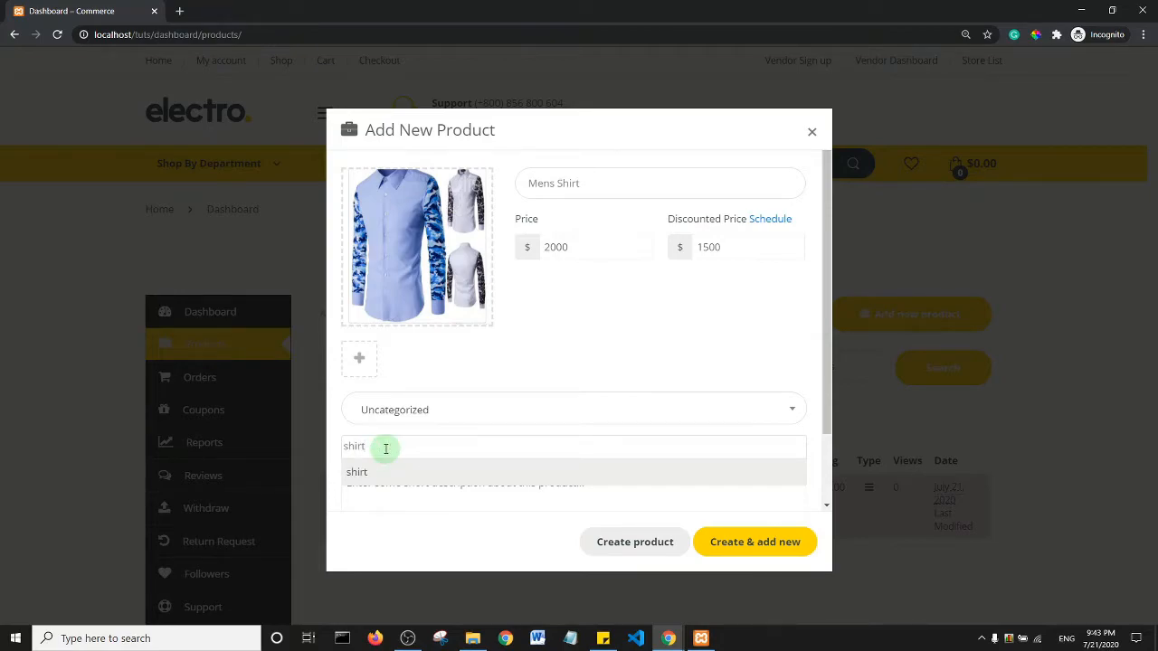
{"action": "left_click", "coordinate": [380, 471]}
{"action": "left_click", "coordinate": [615, 541]}
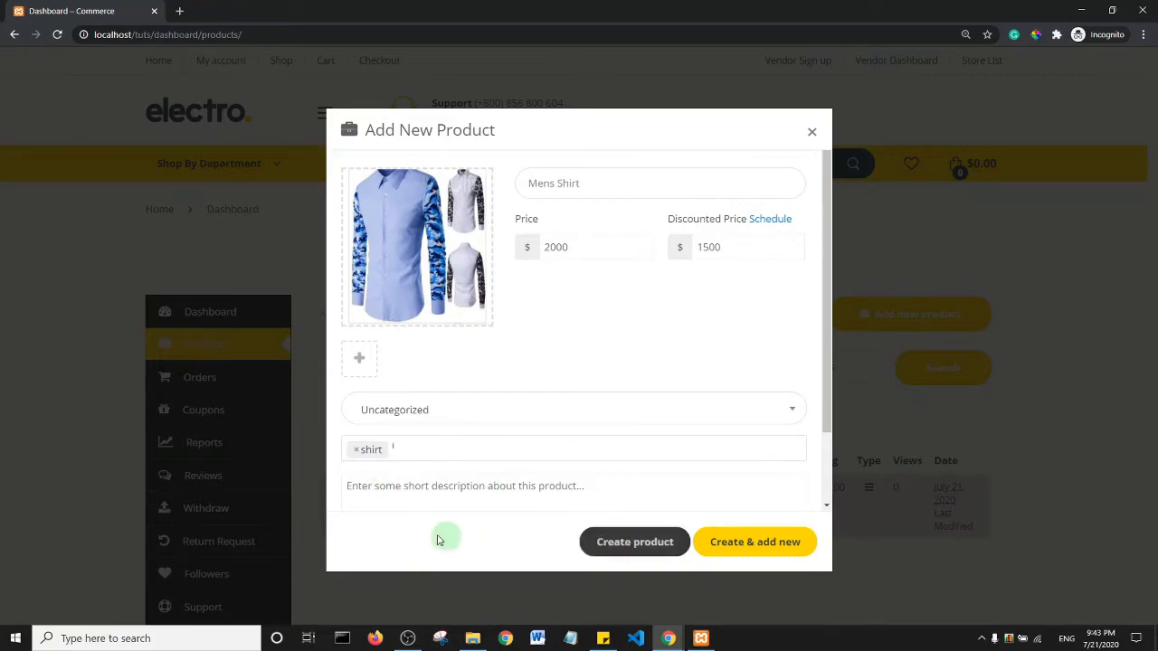
- Write a short description for the shirt and create the product
{"action": "left_click", "coordinate": [377, 493]}
{"action": "scroll", "coordinate": [527, 411], "scroll_direction": "down", "scroll_amount": 1}
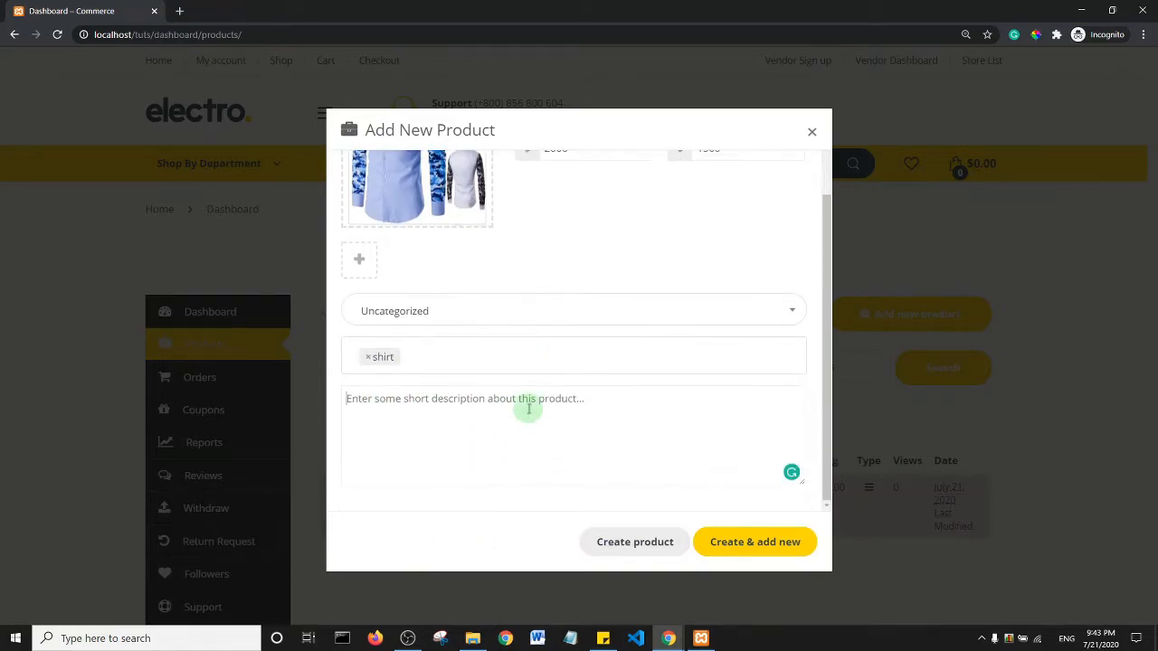
{"action": "type", "text": "This is"}
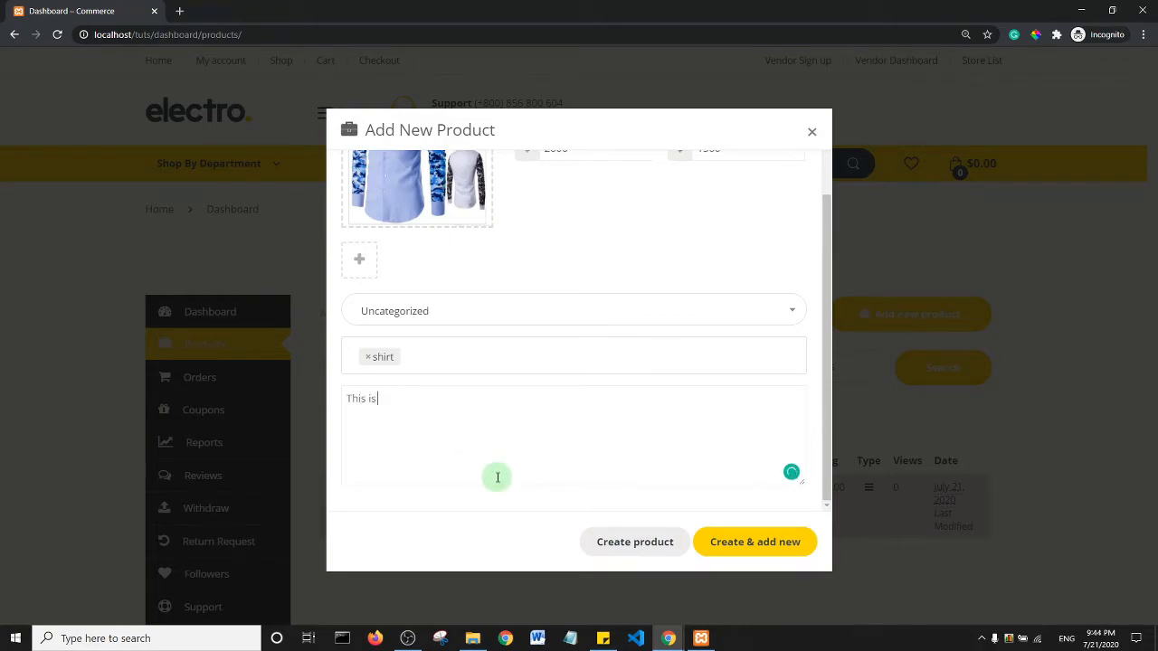
{"action": "type", "text": " the best shirt in the states."}
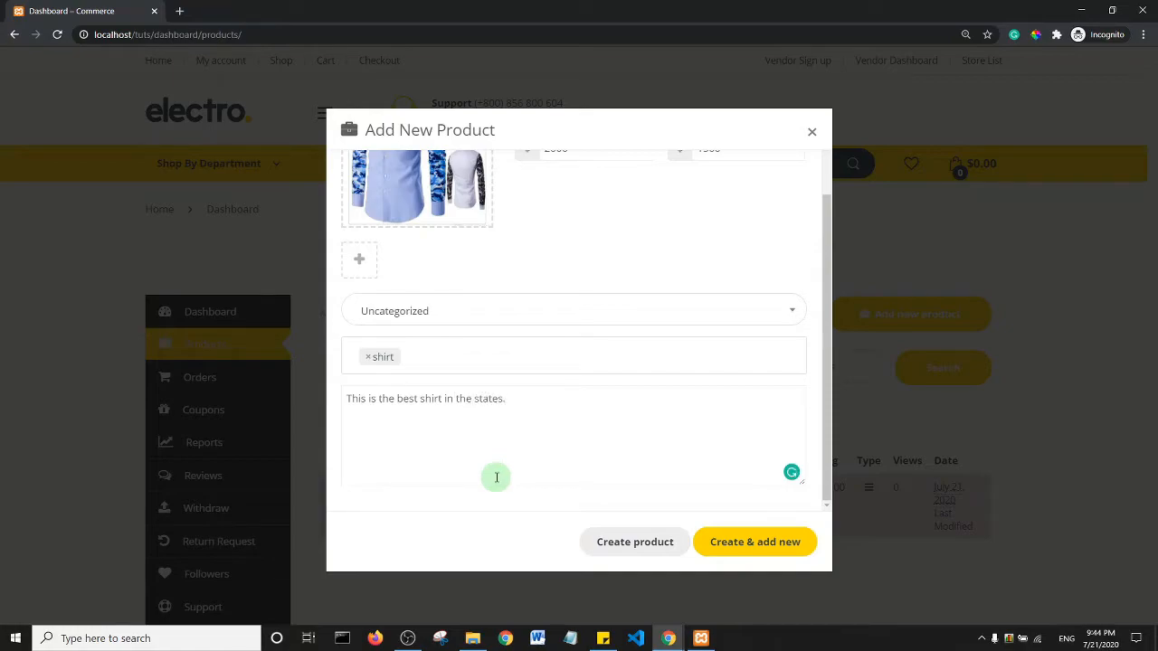
{"action": "left_click", "coordinate": [632, 546]}
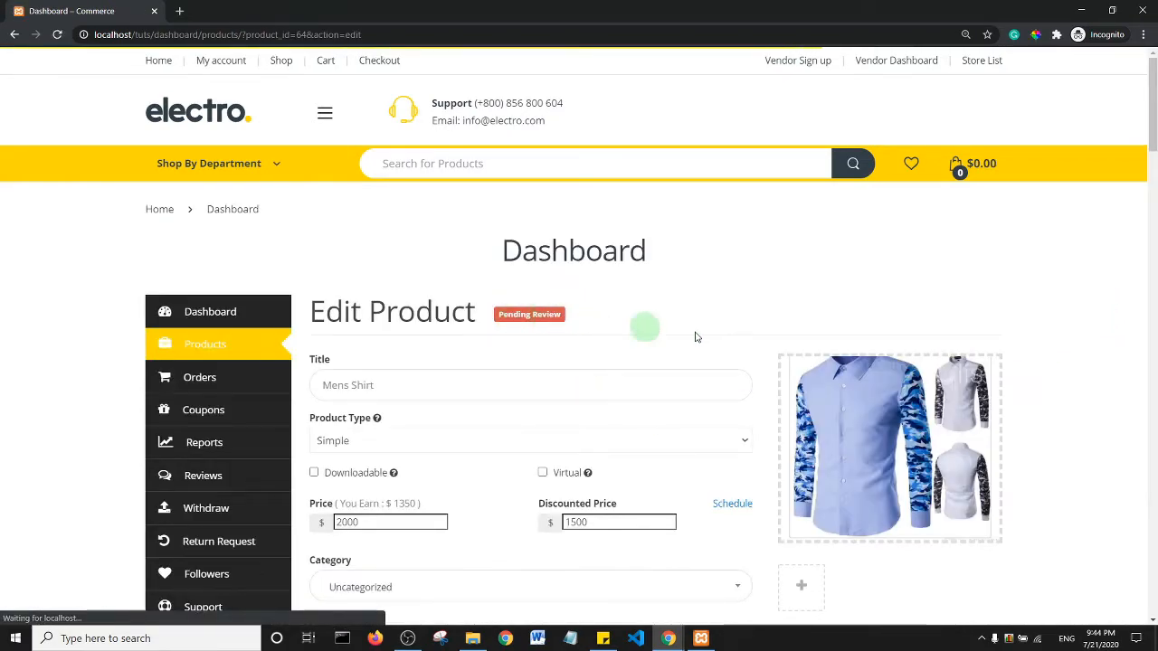
- Fill the Mens Shirt SKU with 123456
{"action": "left_click_drag", "start_coordinate": [1154, 145], "coordinate": [1154, 260]}
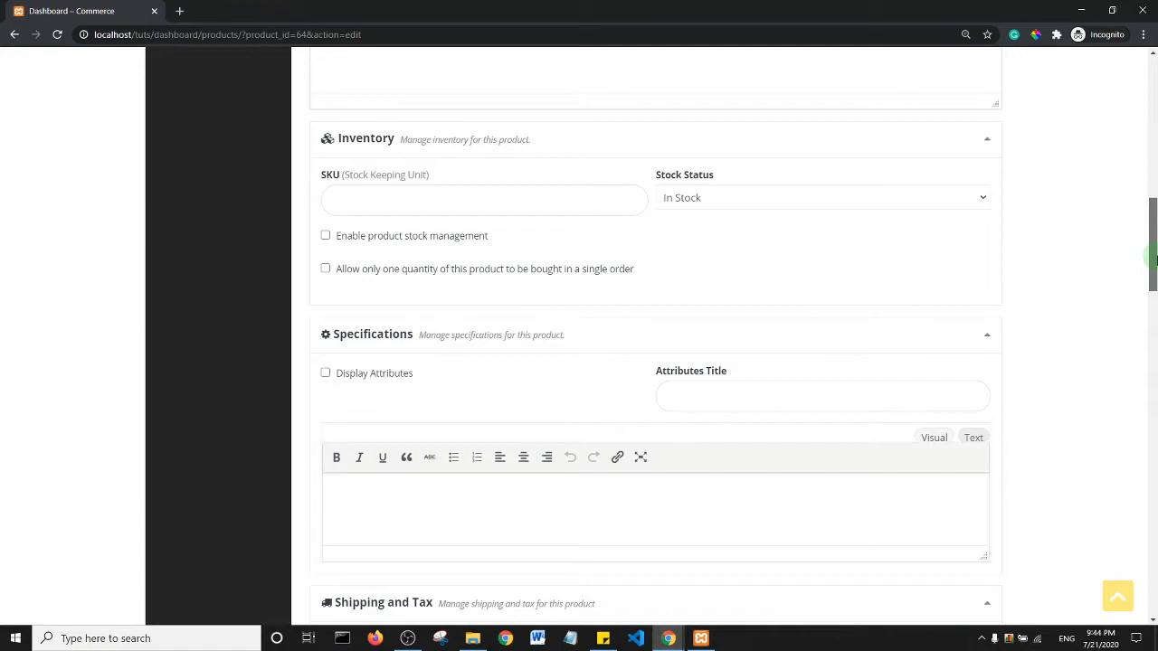
{"action": "scroll", "coordinate": [1154, 243], "scroll_direction": "up", "scroll_amount": 1}
{"action": "left_click", "coordinate": [350, 306]}
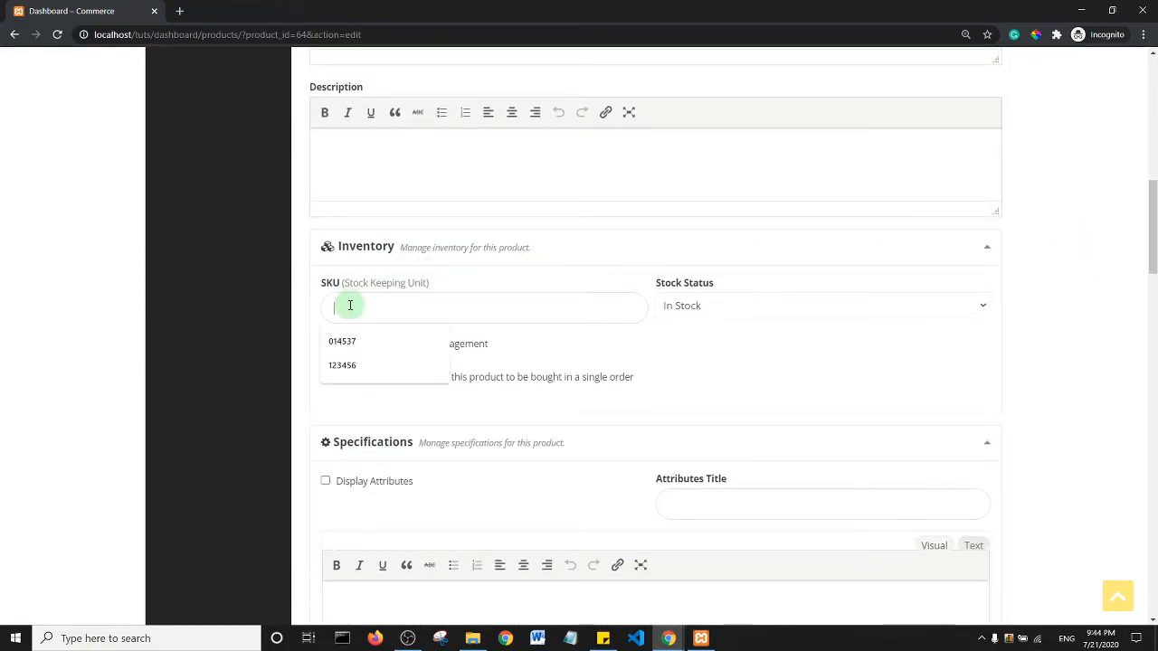
{"action": "left_click", "coordinate": [837, 366]}
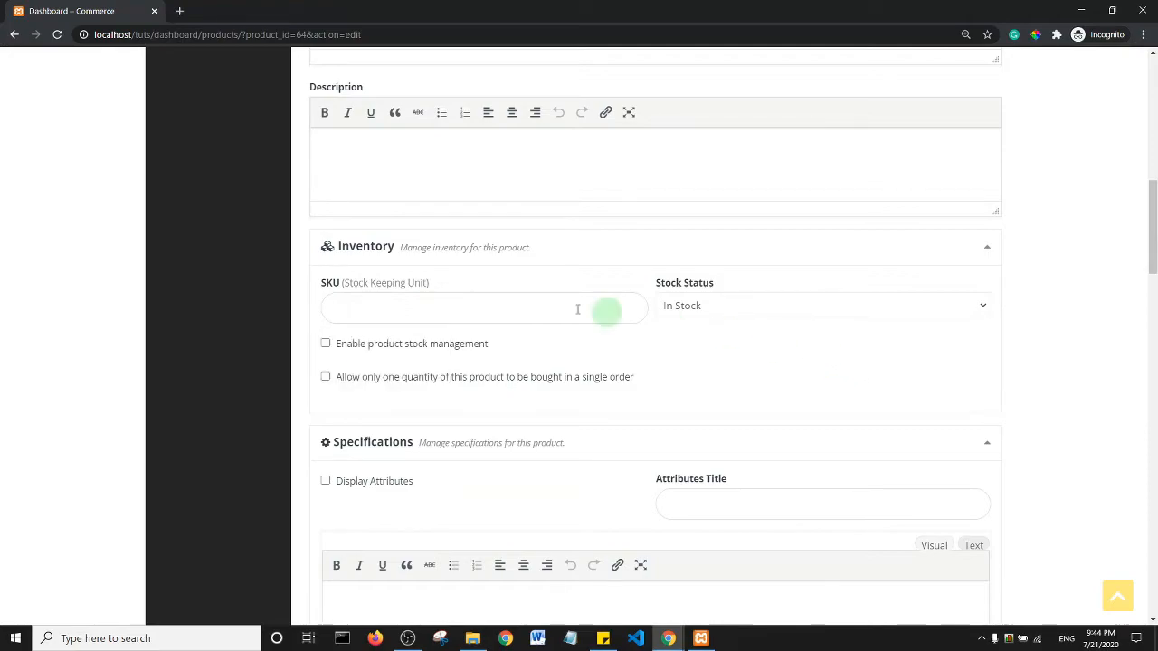
{"action": "left_click", "coordinate": [386, 308]}
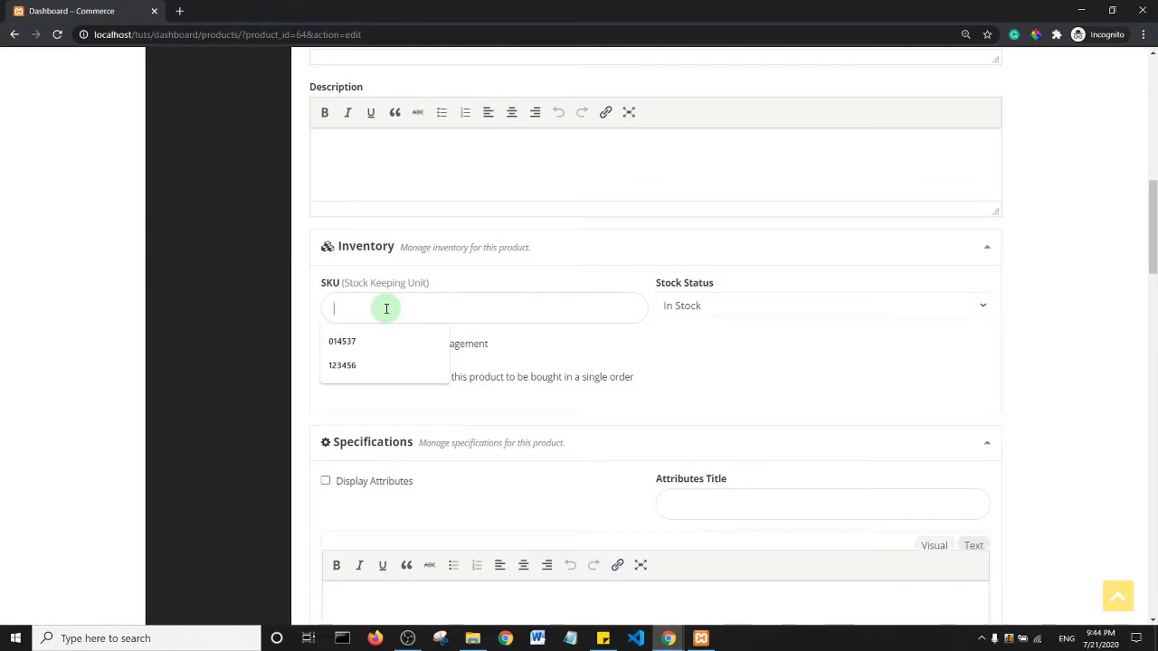
{"action": "left_click", "coordinate": [342, 365]}
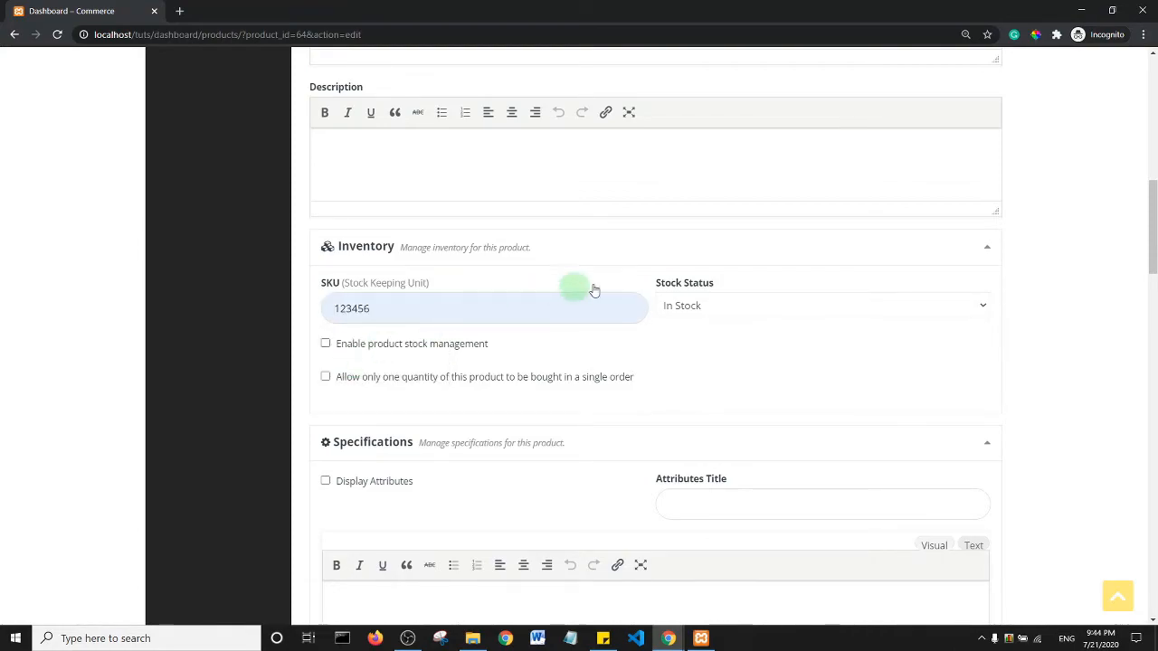
- Enable stock management with quantity 10, save the product, and switch back to the admin window
{"action": "left_click", "coordinate": [325, 345]}
{"action": "left_click", "coordinate": [327, 395]}
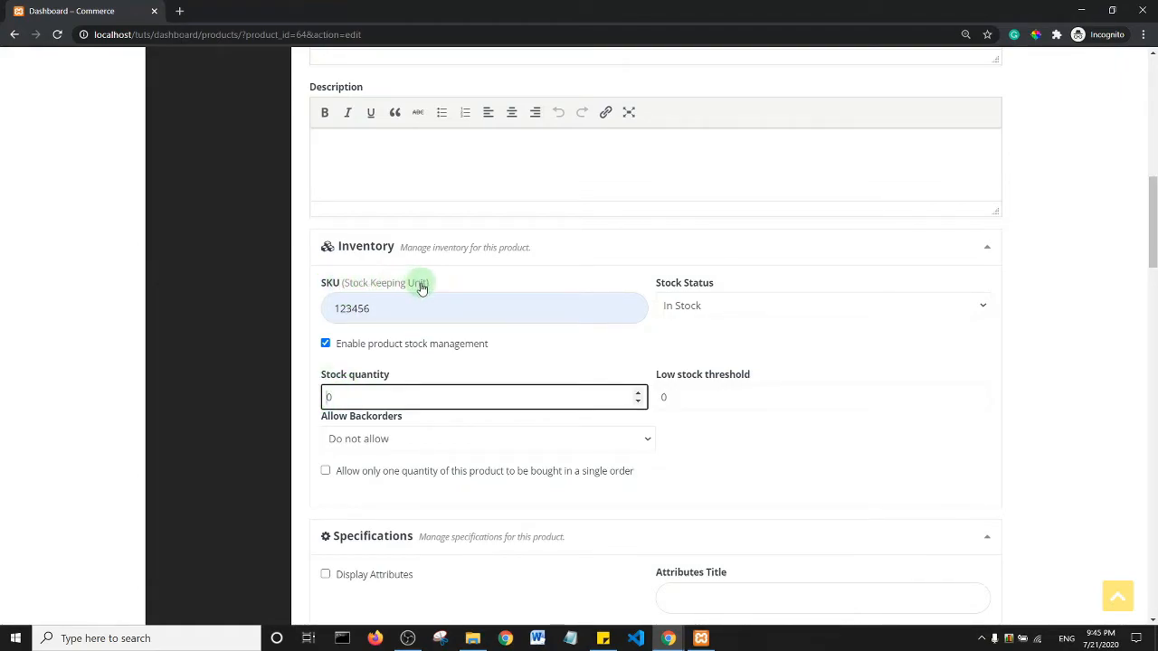
{"action": "type", "text": "10"}
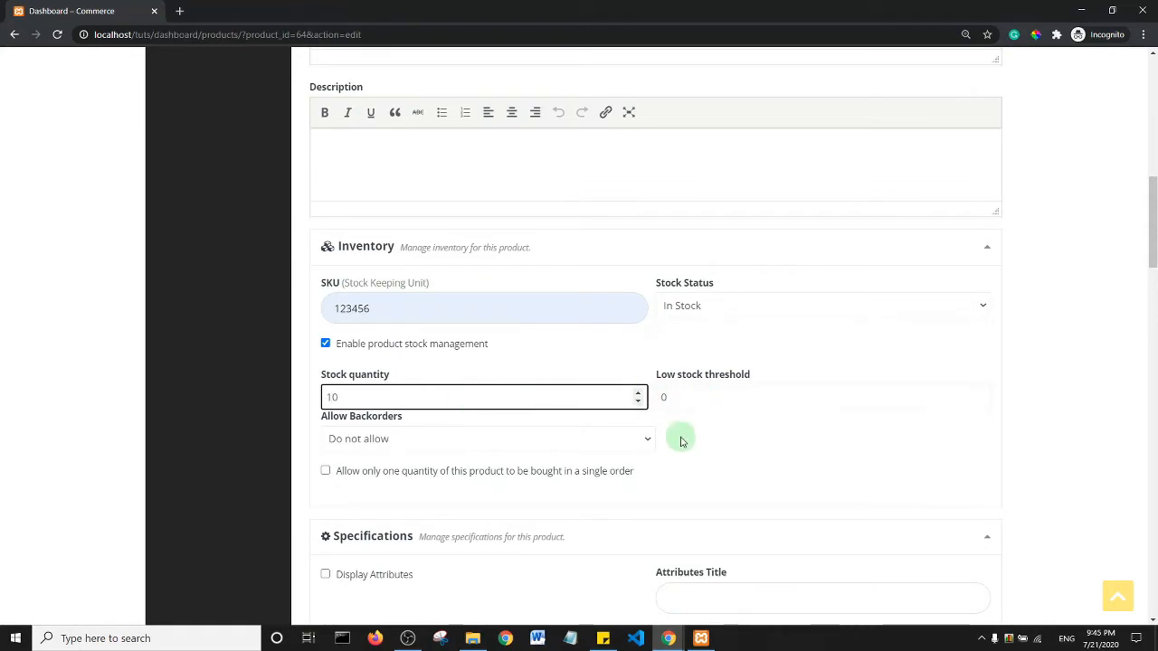
{"action": "scroll", "coordinate": [695, 408], "scroll_direction": "down", "scroll_amount": 15}
{"action": "scroll", "coordinate": [698, 413], "scroll_direction": "up", "scroll_amount": 8}
{"action": "scroll", "coordinate": [696, 412], "scroll_direction": "down", "scroll_amount": 5}
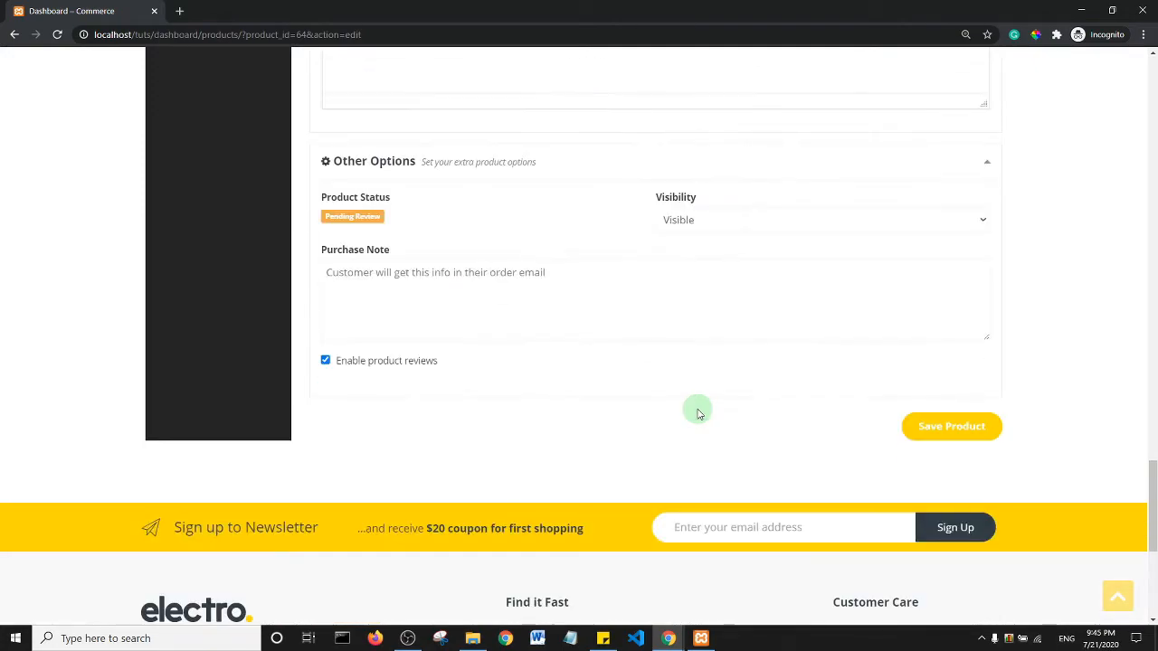
{"action": "left_click", "coordinate": [945, 431]}
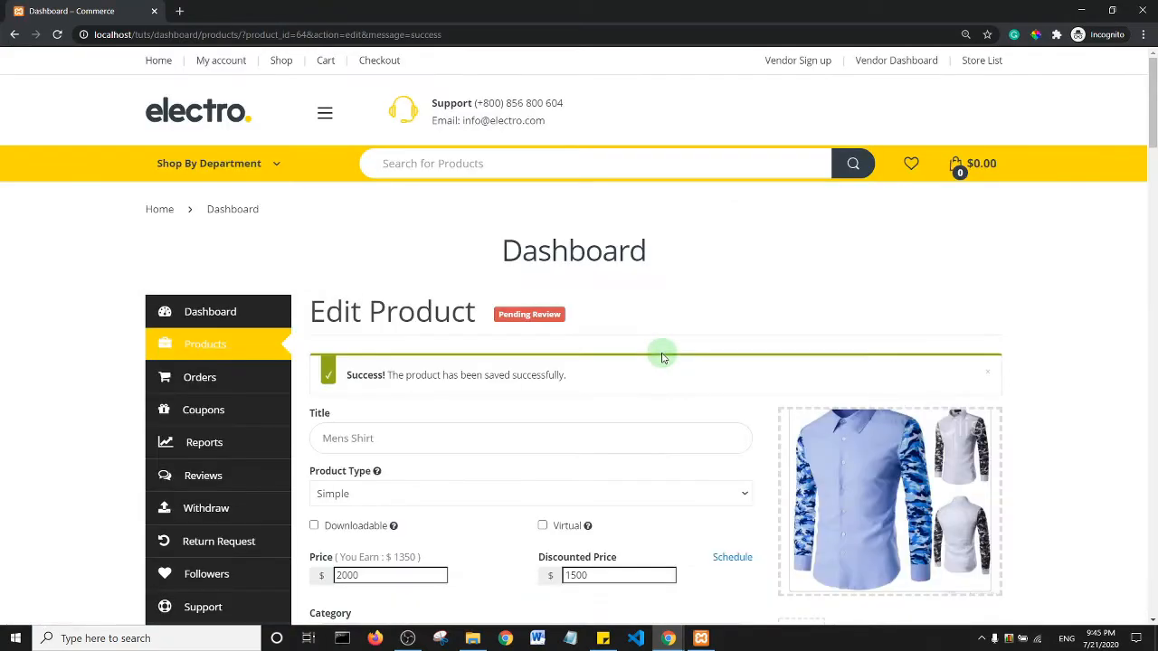
{"action": "left_click", "coordinate": [408, 639]}
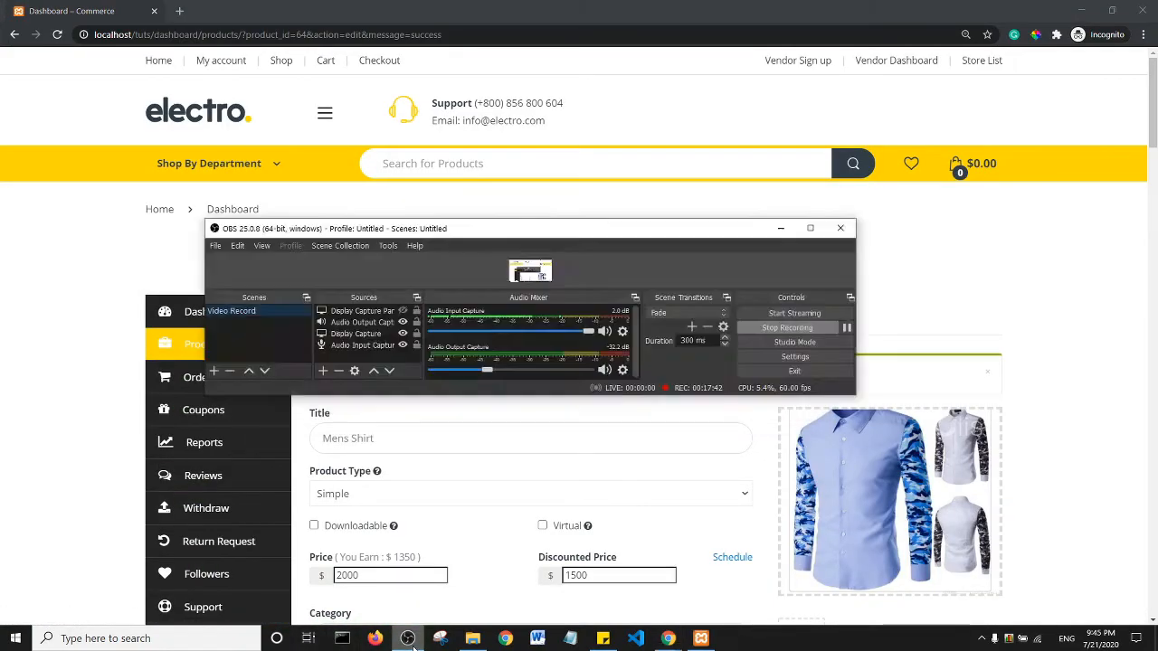
{"action": "left_click", "coordinate": [408, 639]}
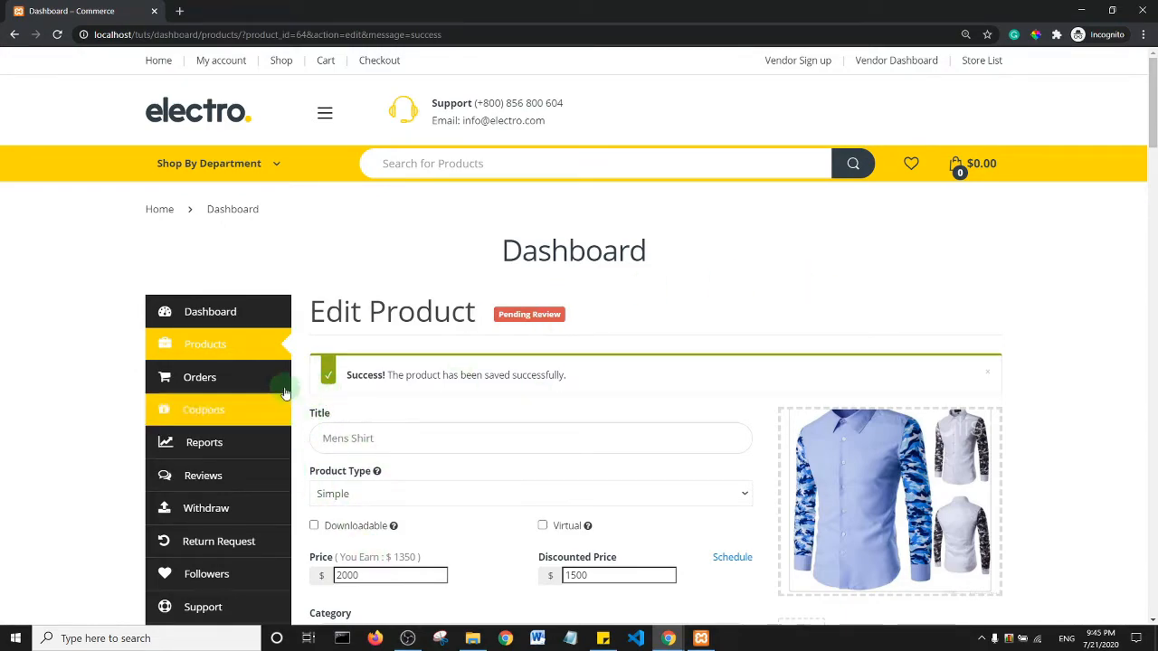
- Hide the storefront window and open All Products from the Dokan admin page
{"action": "left_click", "coordinate": [1082, 10]}
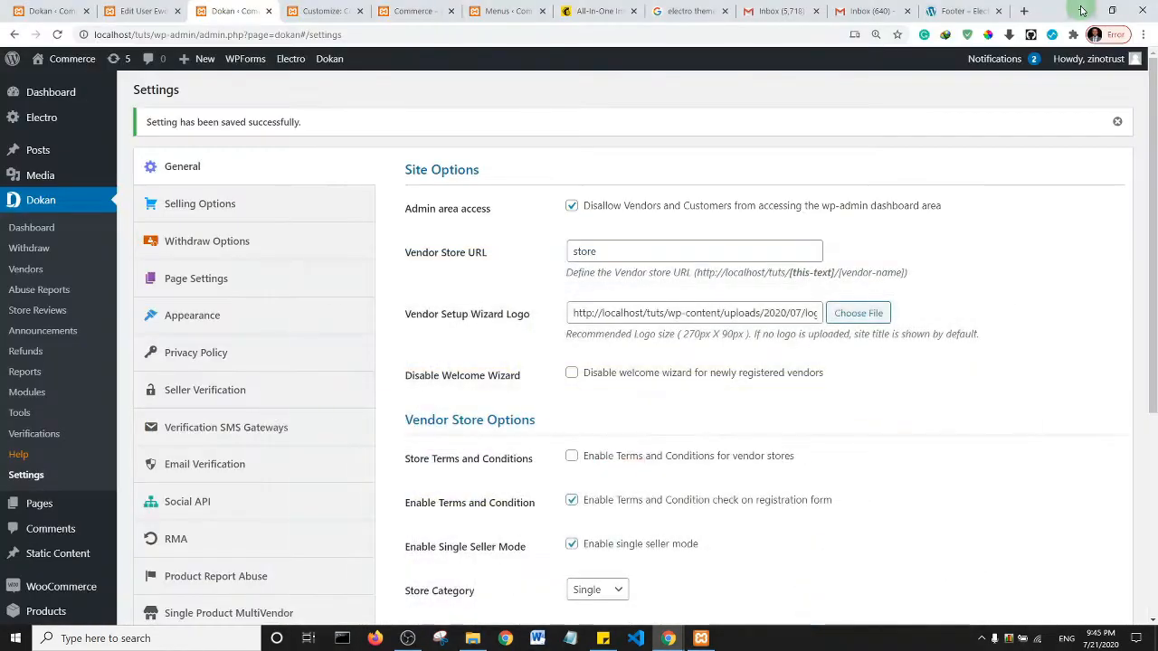
{"action": "left_click", "coordinate": [66, 10]}
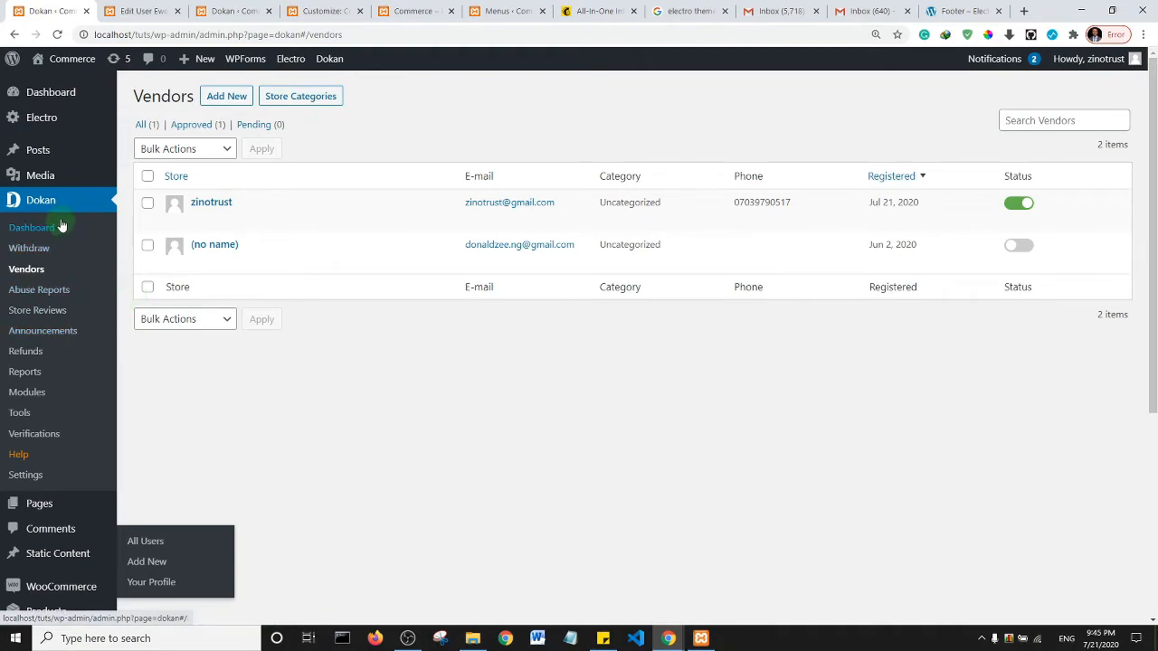
{"action": "scroll", "coordinate": [61, 226], "scroll_direction": "down", "scroll_amount": 4}
{"action": "mouse_move", "coordinate": [53, 289]}
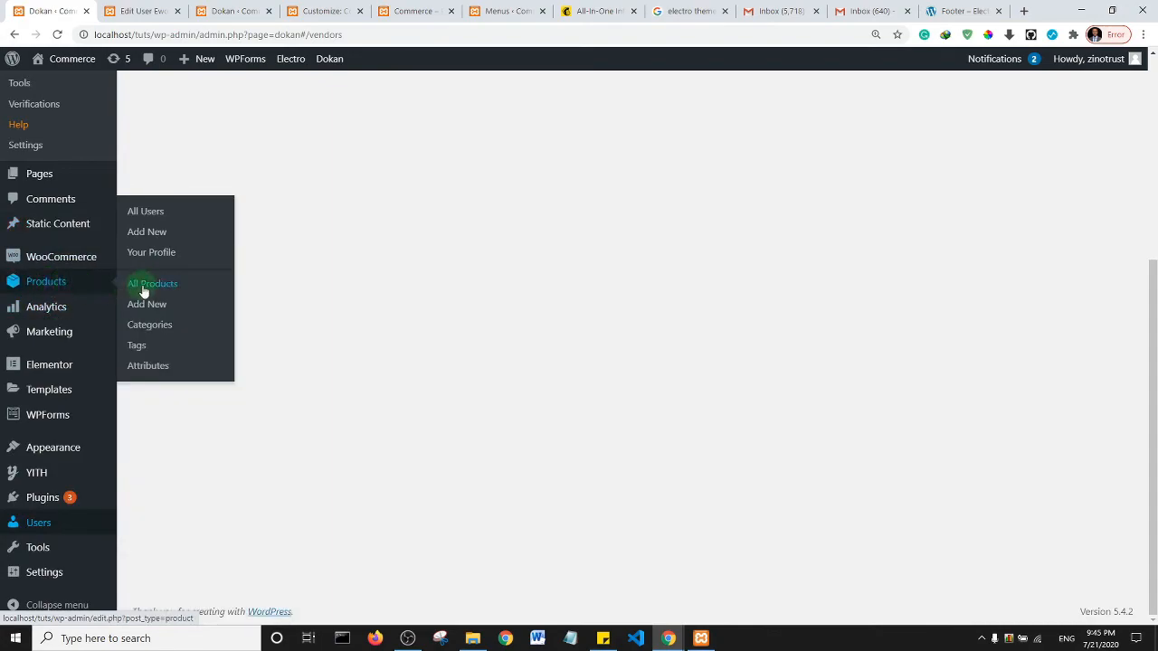
{"action": "left_click", "coordinate": [143, 291]}
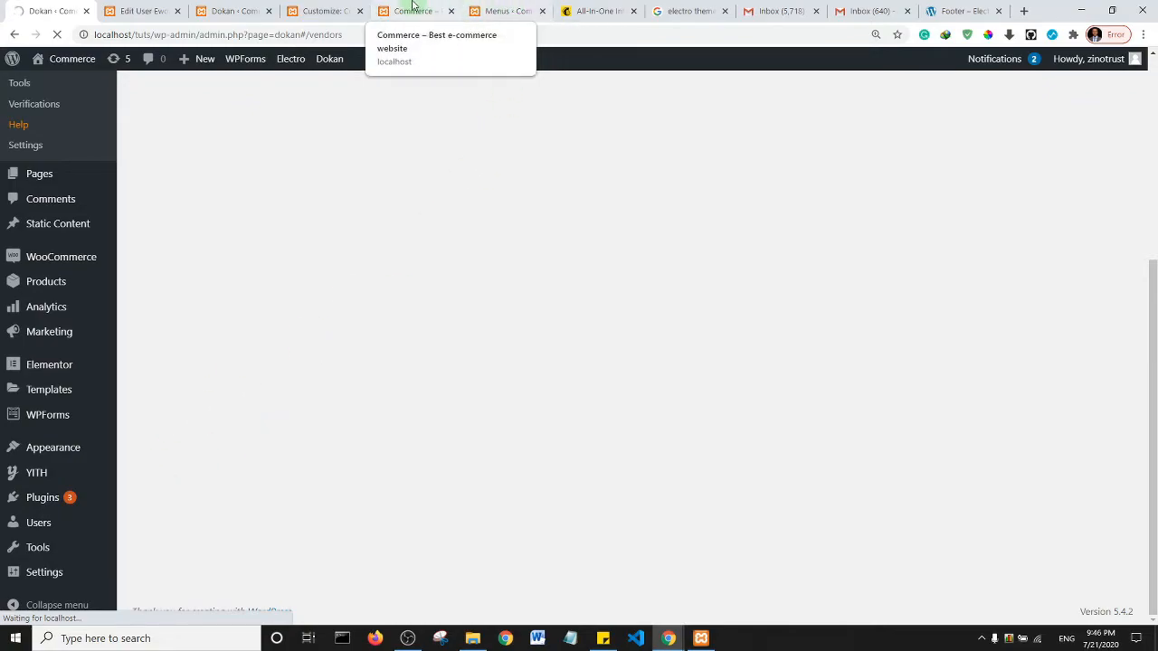
- Check the storefront Shop page in a new tab, then return to the admin Products list
{"action": "left_click", "coordinate": [502, 11]}
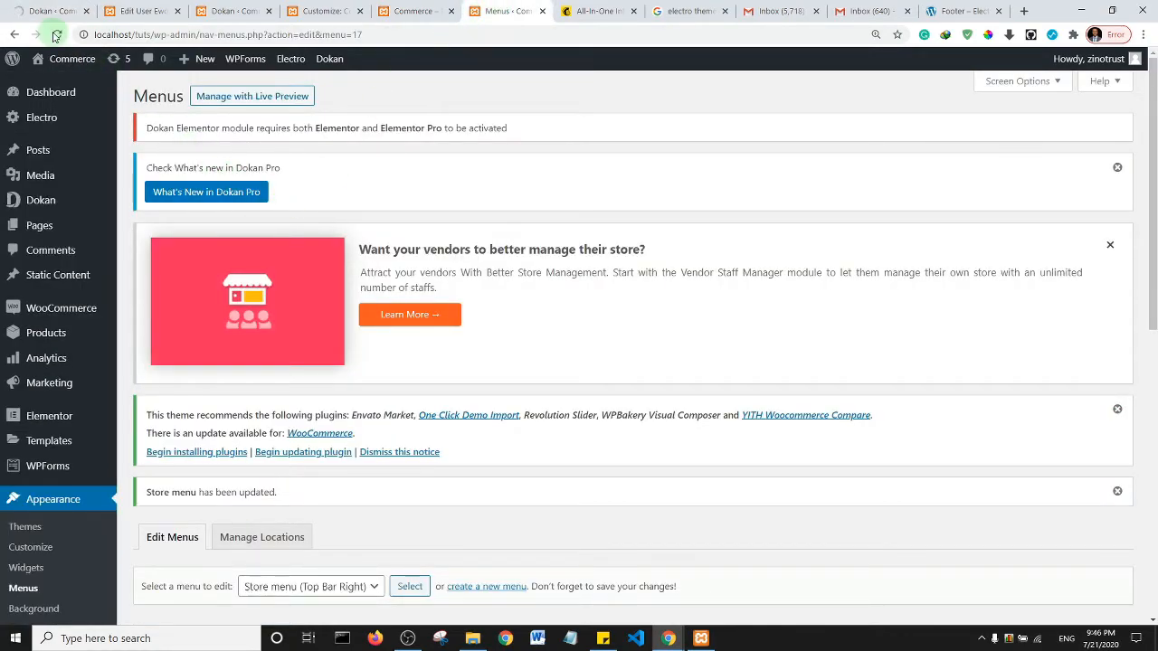
{"action": "mouse_move", "coordinate": [62, 62]}
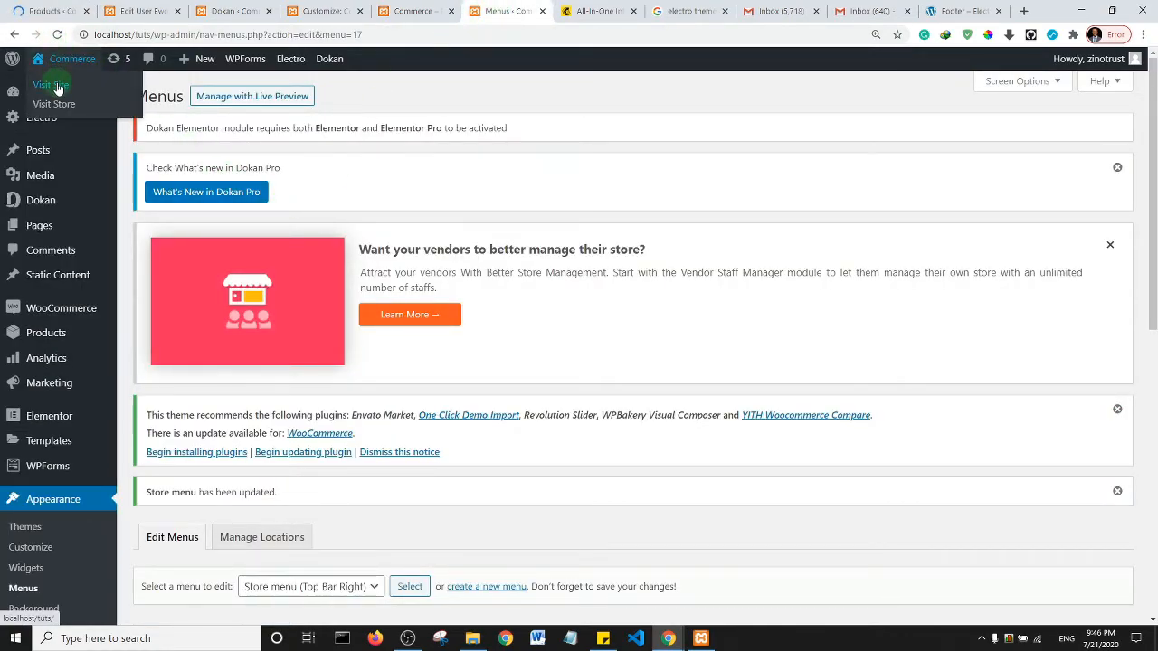
{"action": "middle_click", "coordinate": [57, 88]}
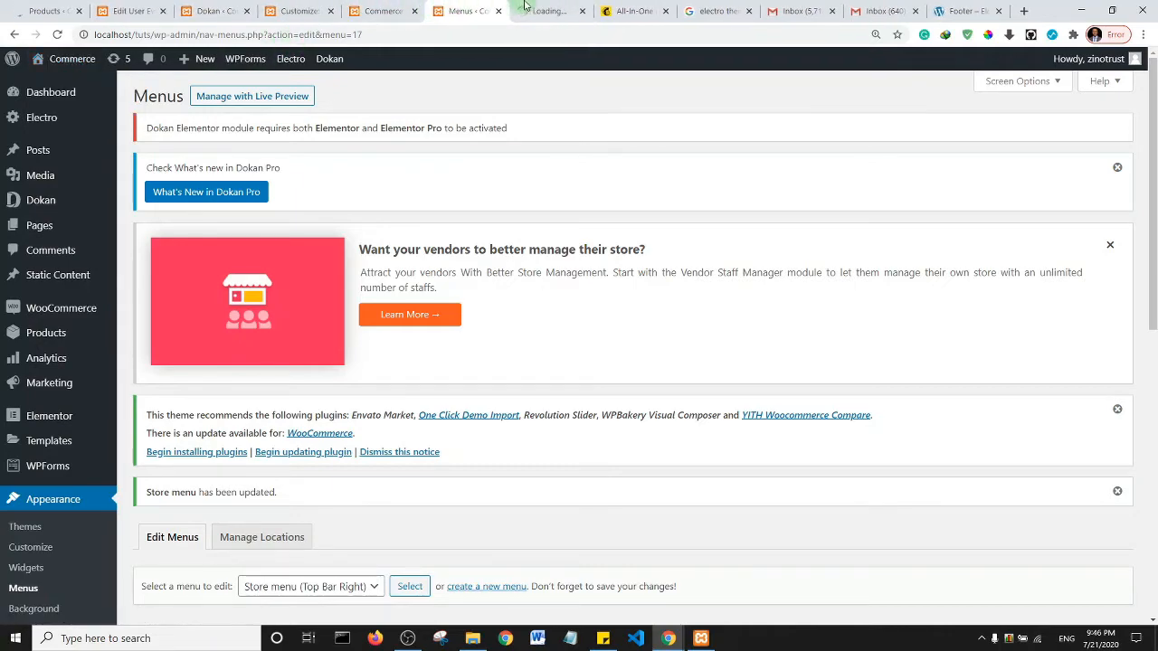
{"action": "left_click", "coordinate": [525, 13]}
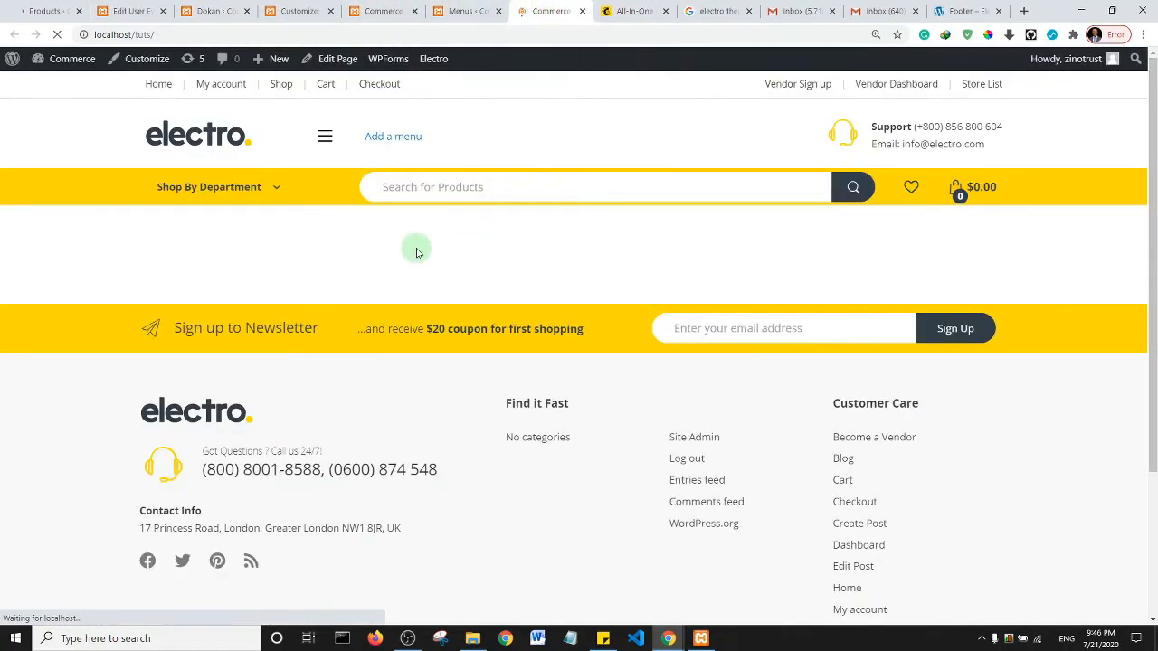
{"action": "left_click", "coordinate": [282, 85]}
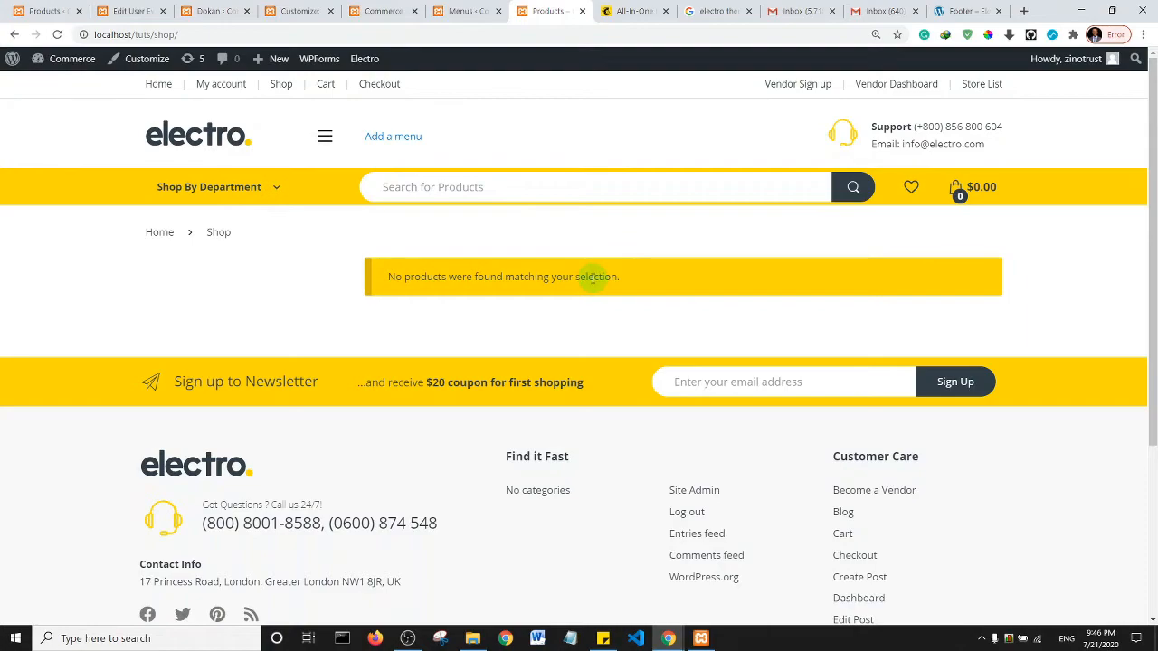
{"action": "left_click", "coordinate": [40, 10]}
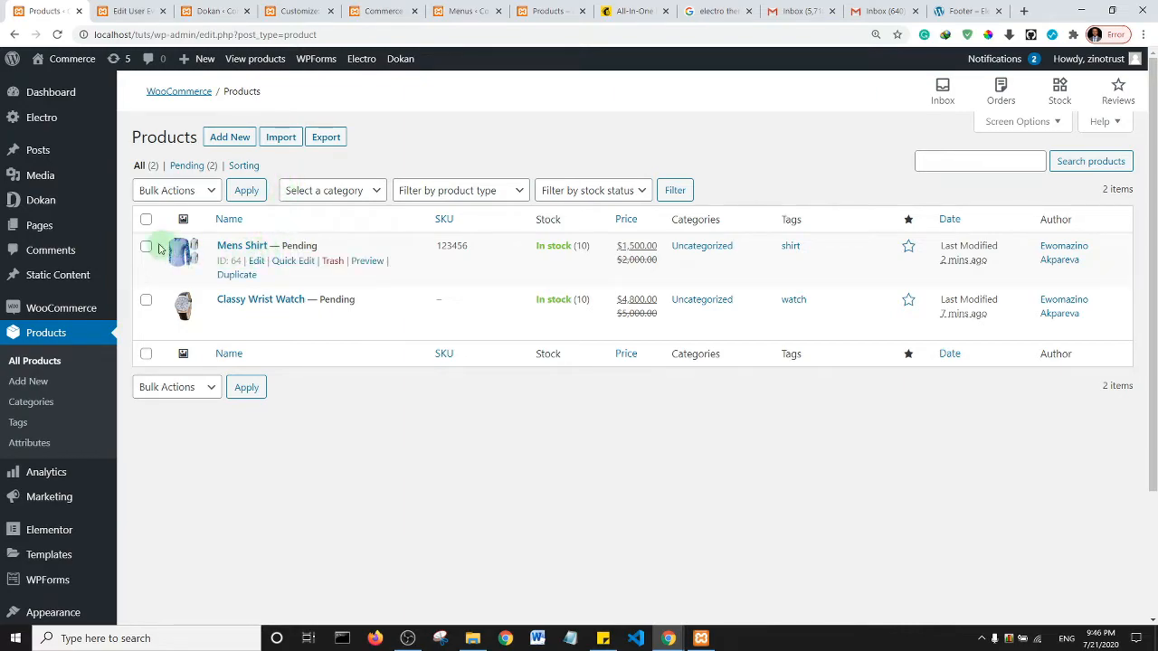
- Open the Mens Shirt and Classy Wrist Watch editors in new tabs, viewing Mens Shirt
{"action": "left_click", "coordinate": [154, 193]}
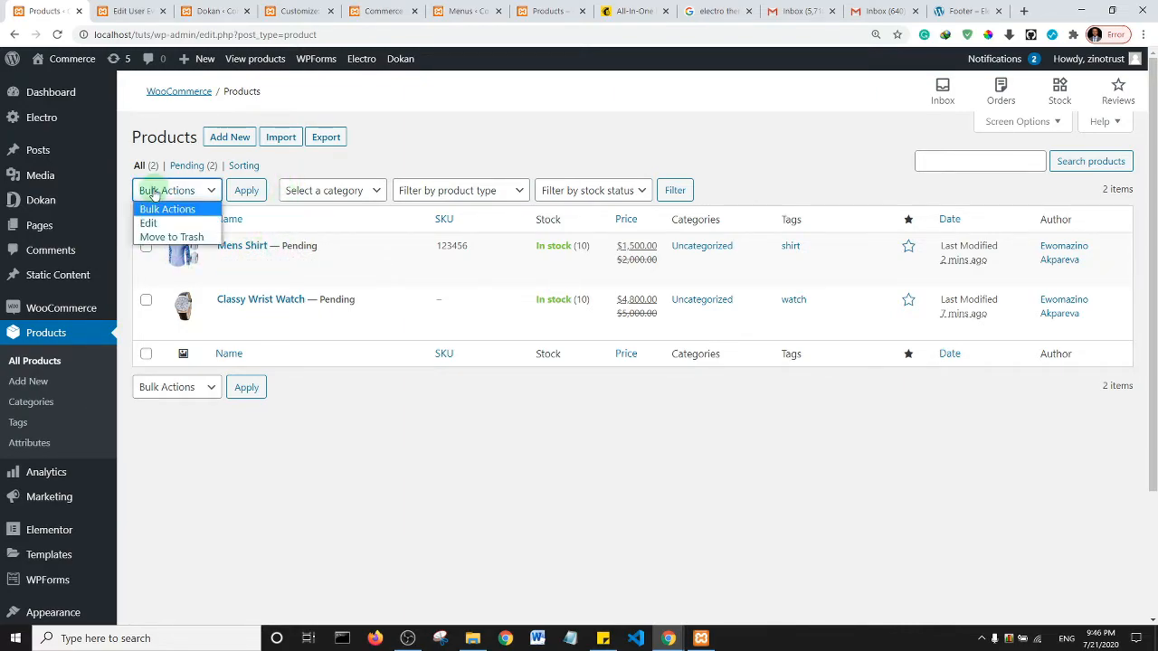
{"action": "left_click", "coordinate": [470, 483]}
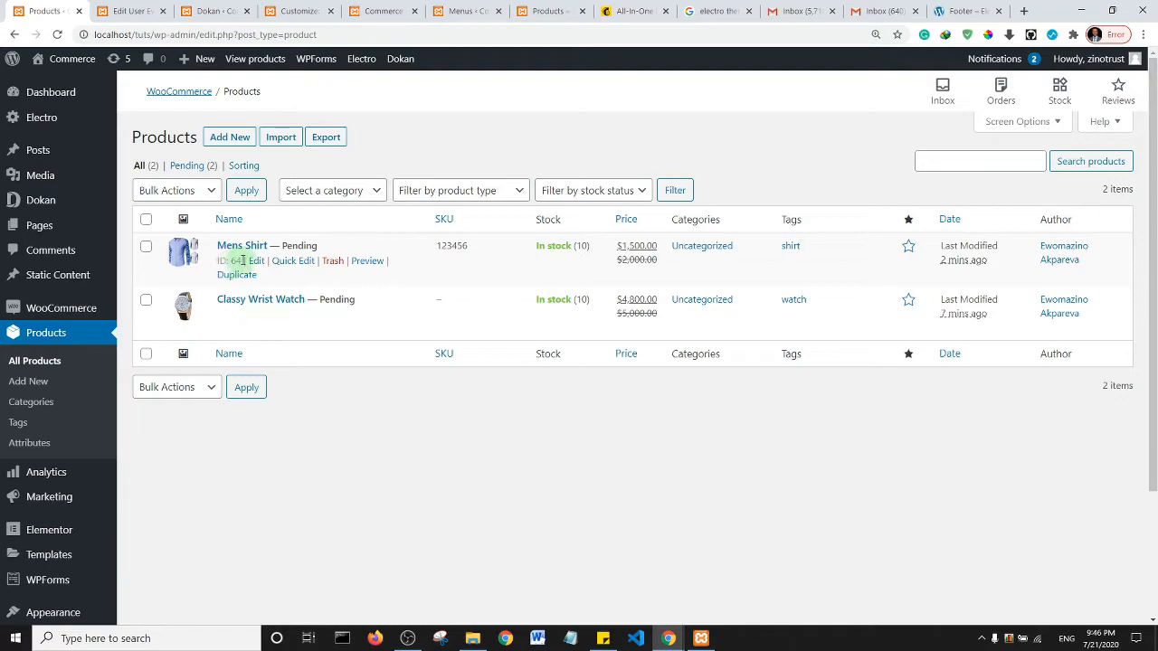
{"action": "middle_click", "coordinate": [256, 263]}
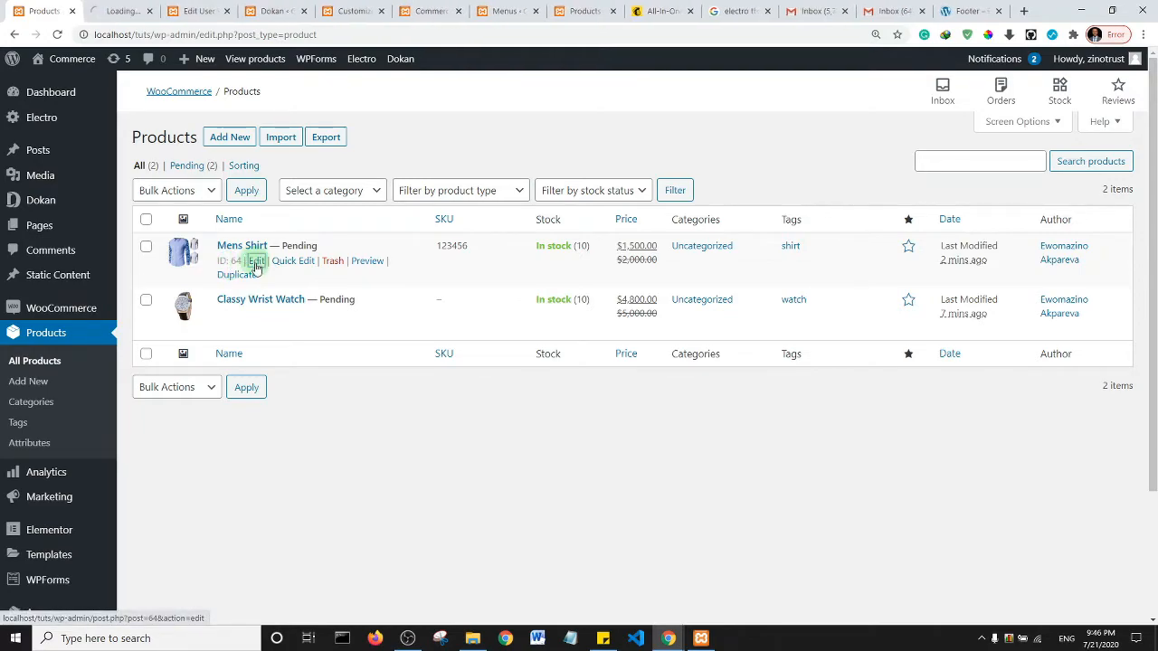
{"action": "middle_click", "coordinate": [256, 316]}
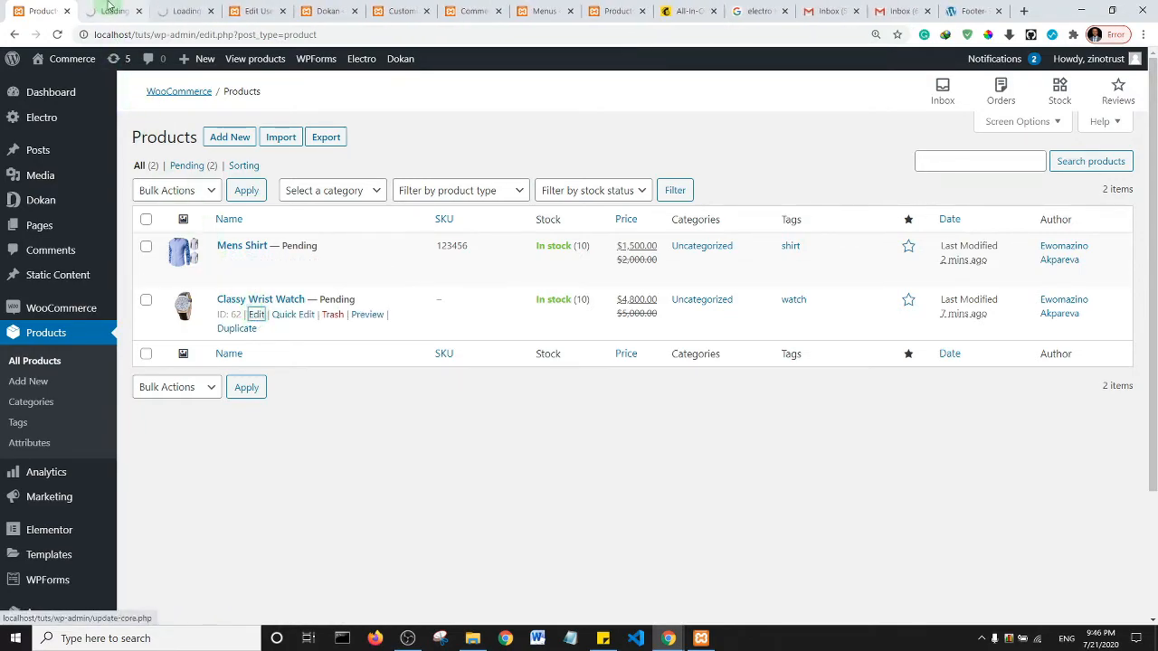
{"action": "key", "text": "ctrl+Tab"}
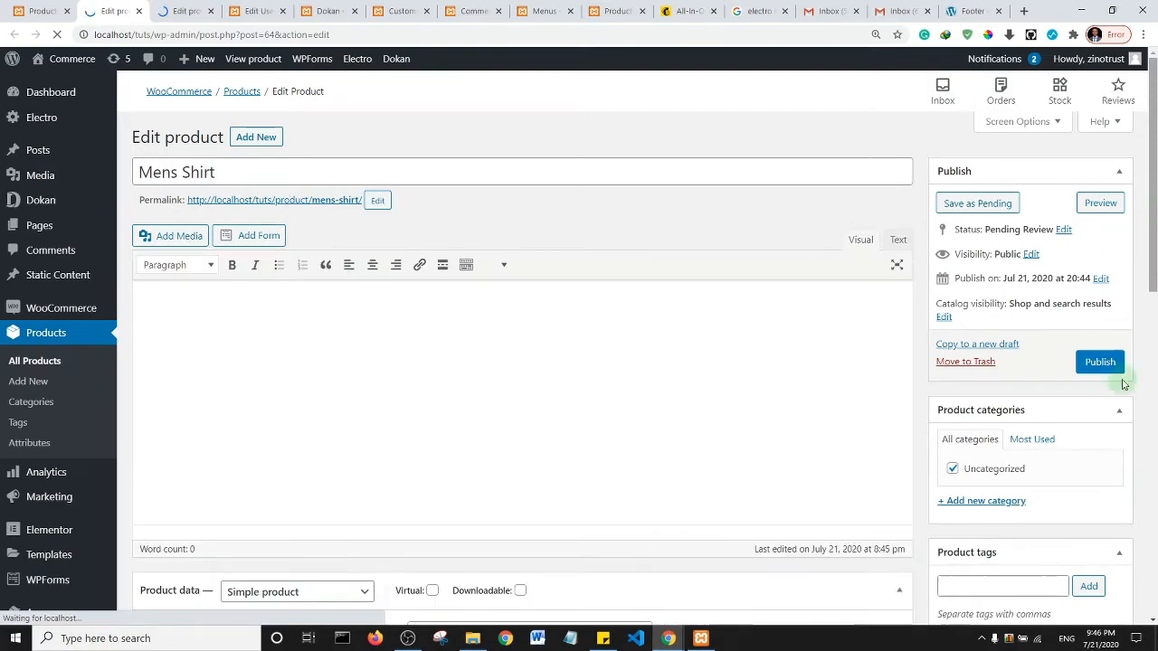
- Add a new Shirt category, remove Uncategorized, and publish Mens Shirt
{"action": "left_click", "coordinate": [963, 503]}
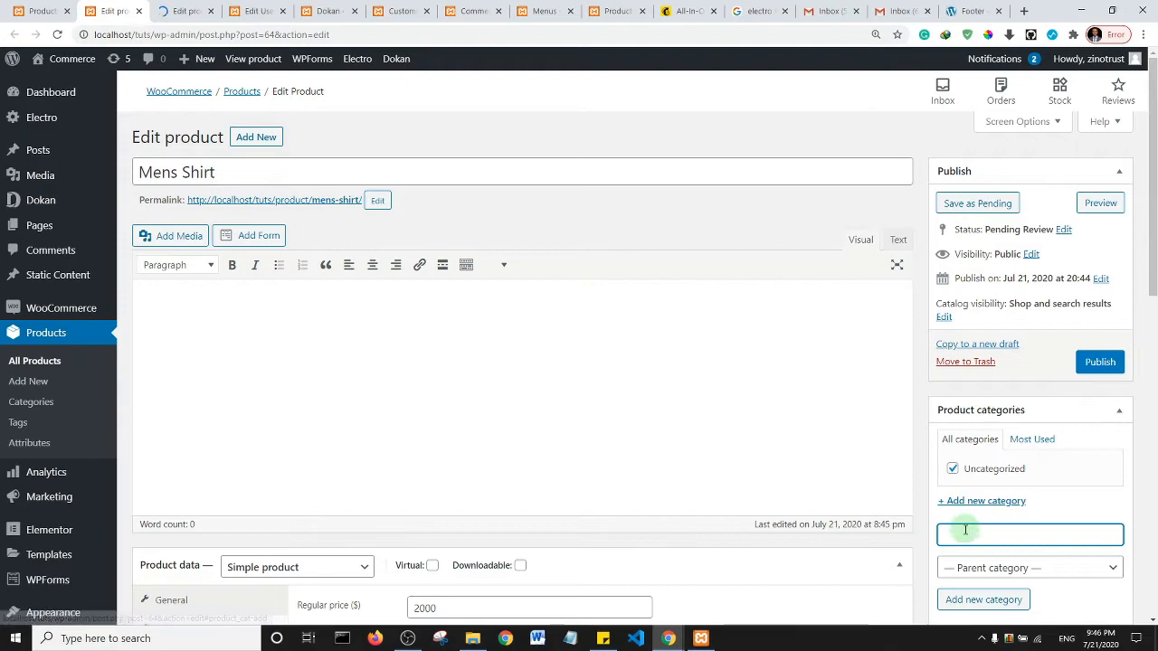
{"action": "type", "text": "Shirt"}
{"action": "left_click", "coordinate": [980, 600]}
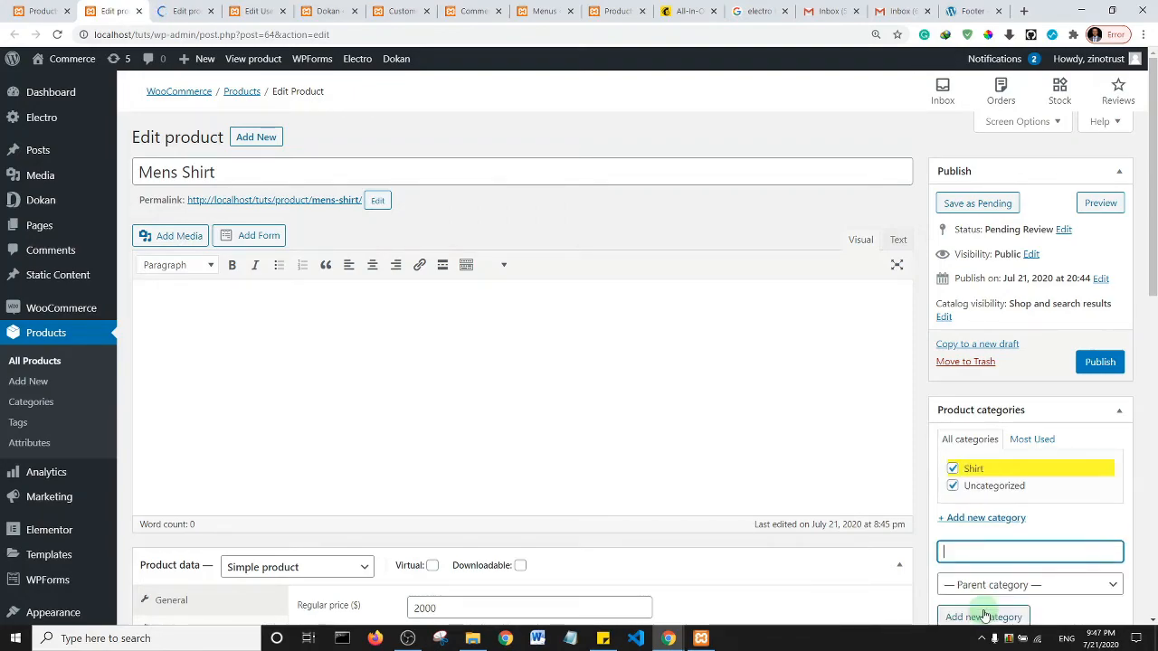
{"action": "left_click", "coordinate": [982, 489]}
{"action": "left_click", "coordinate": [1095, 363]}
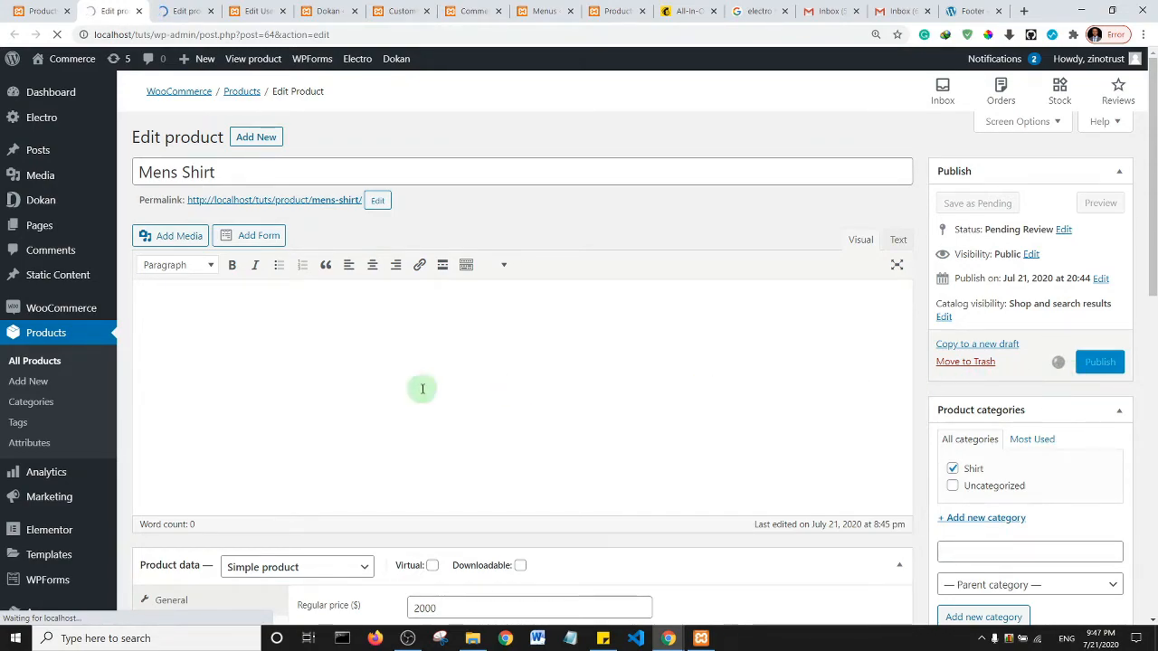
- File Classy Wrist Watch under a new Men Accessories category, unchecking Uncategorized
{"action": "left_click", "coordinate": [178, 8]}
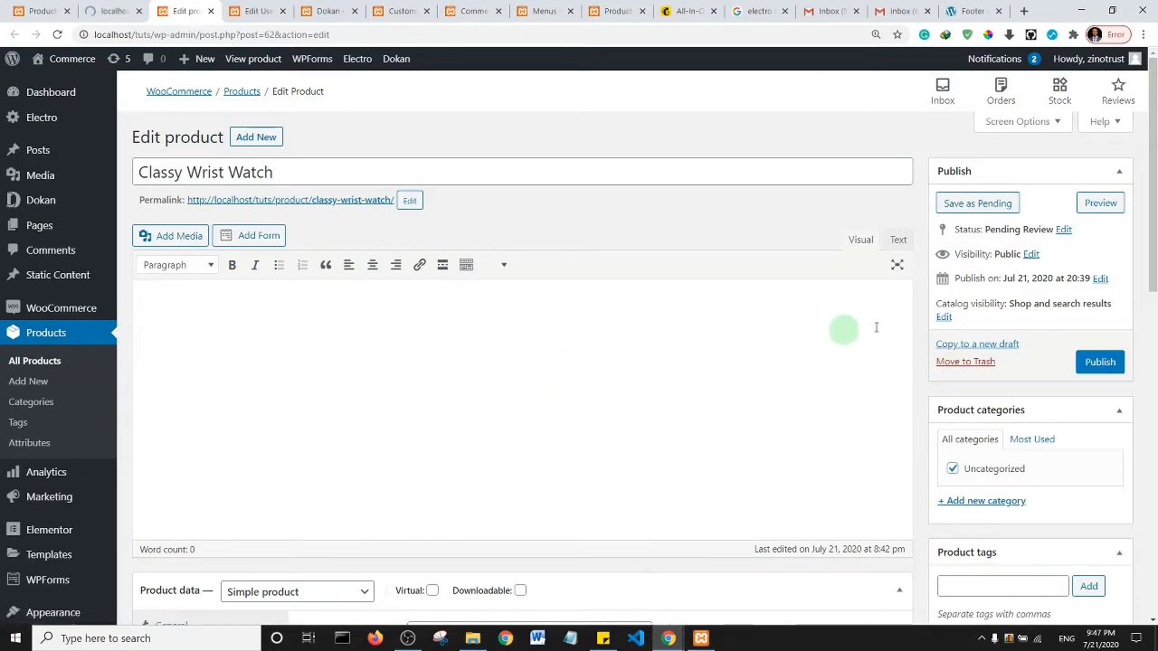
{"action": "scroll", "coordinate": [1155, 230], "scroll_direction": "down", "scroll_amount": 3}
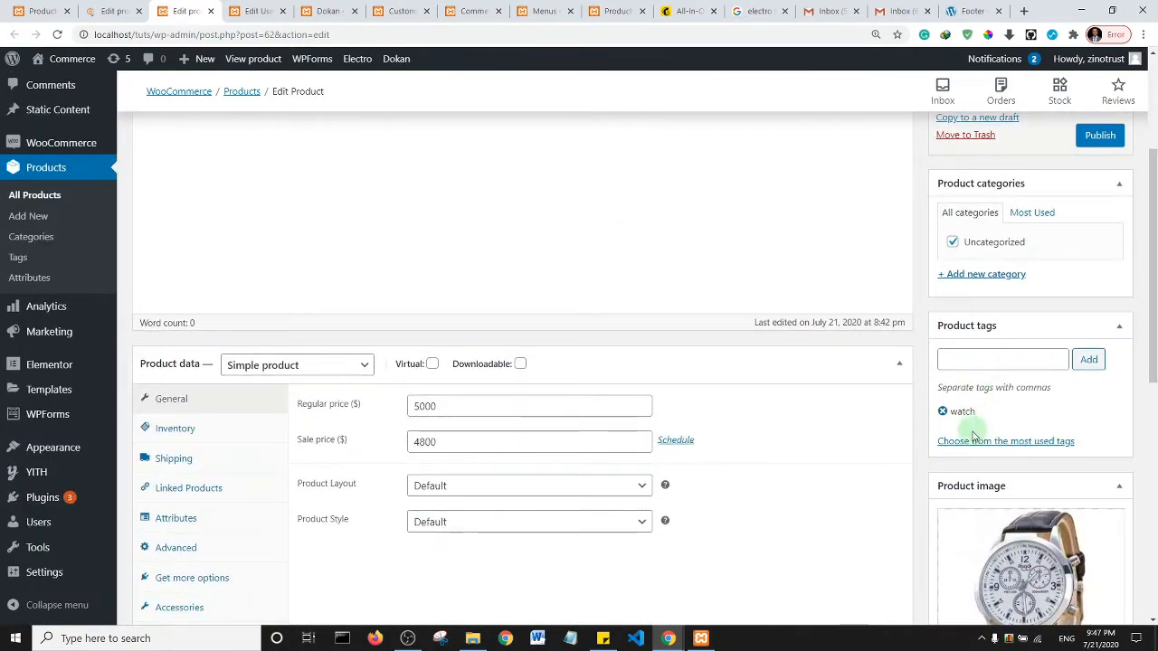
{"action": "left_click", "coordinate": [993, 274]}
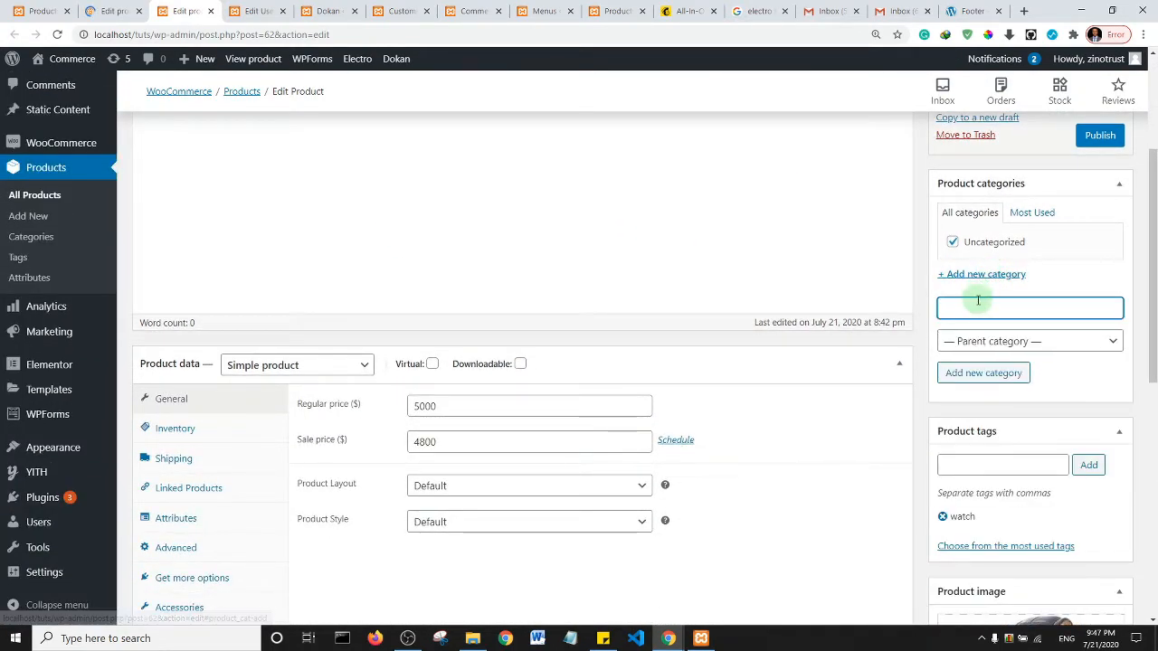
{"action": "type", "text": "Me"}
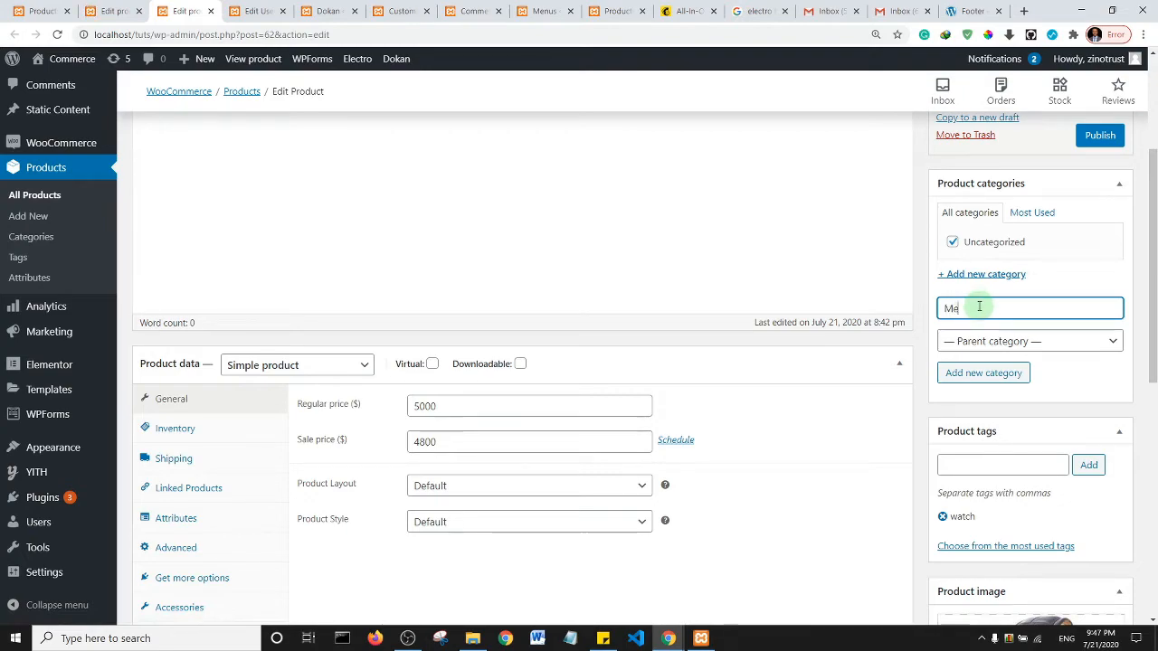
{"action": "type", "text": "n Accessories"}
{"action": "left_click", "coordinate": [996, 379]}
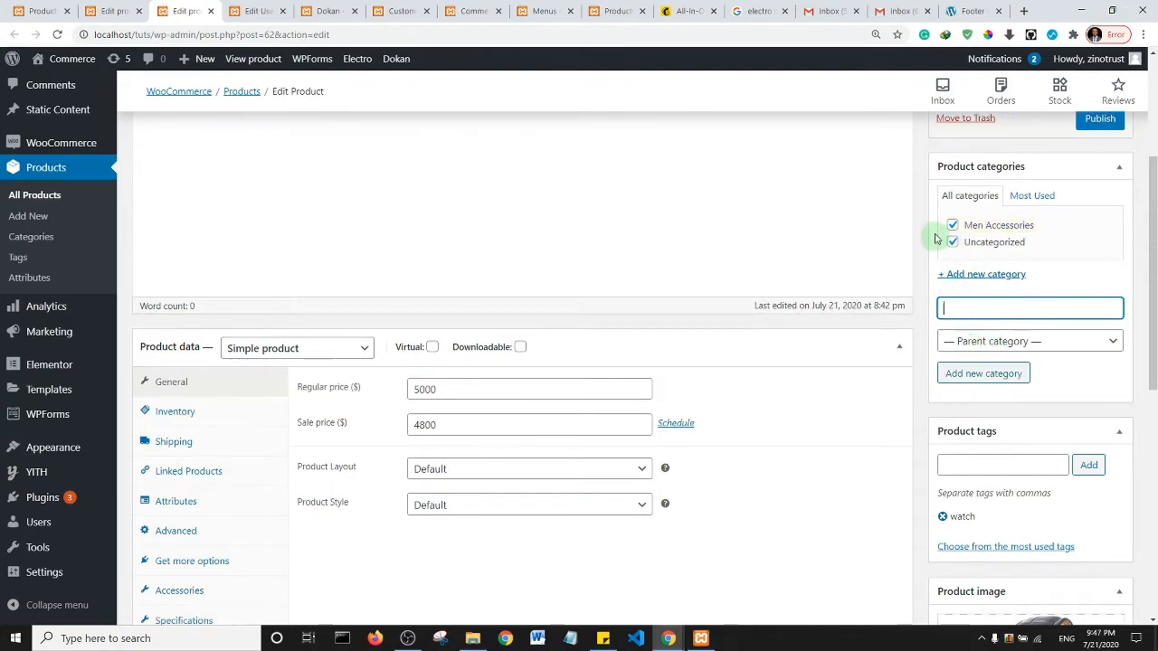
{"action": "left_click", "coordinate": [952, 241]}
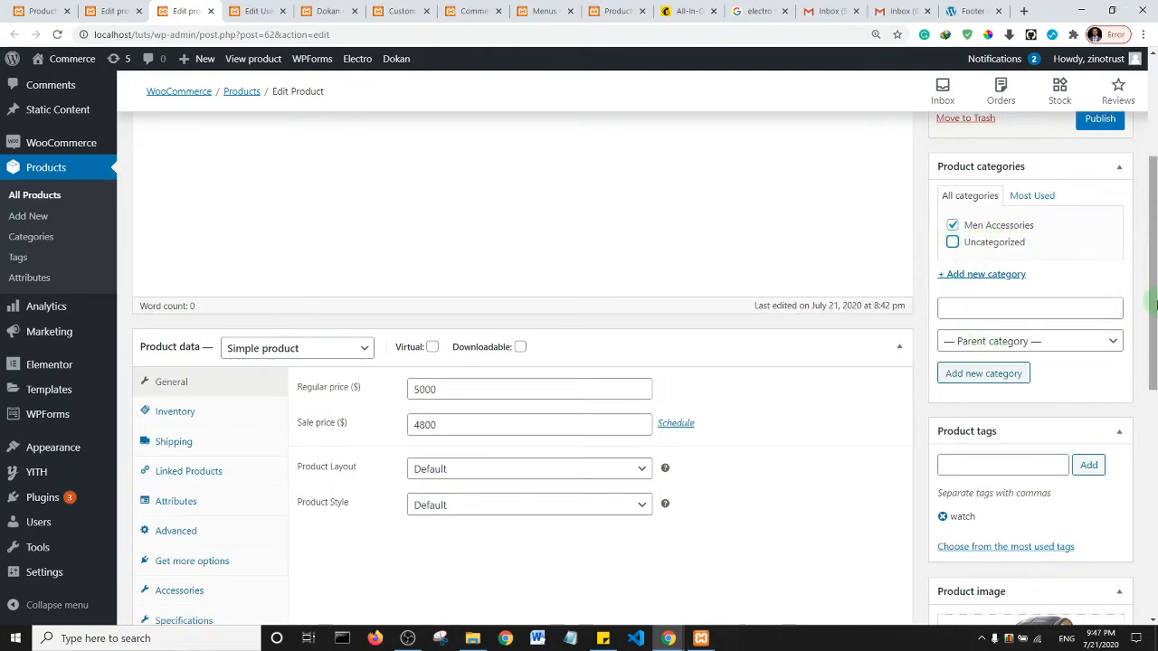
- Publish the Classy Wrist Watch product and return to the admin editor window
{"action": "scroll", "coordinate": [1087, 184], "scroll_direction": "up", "scroll_amount": 2}
{"action": "left_click", "coordinate": [1114, 321]}
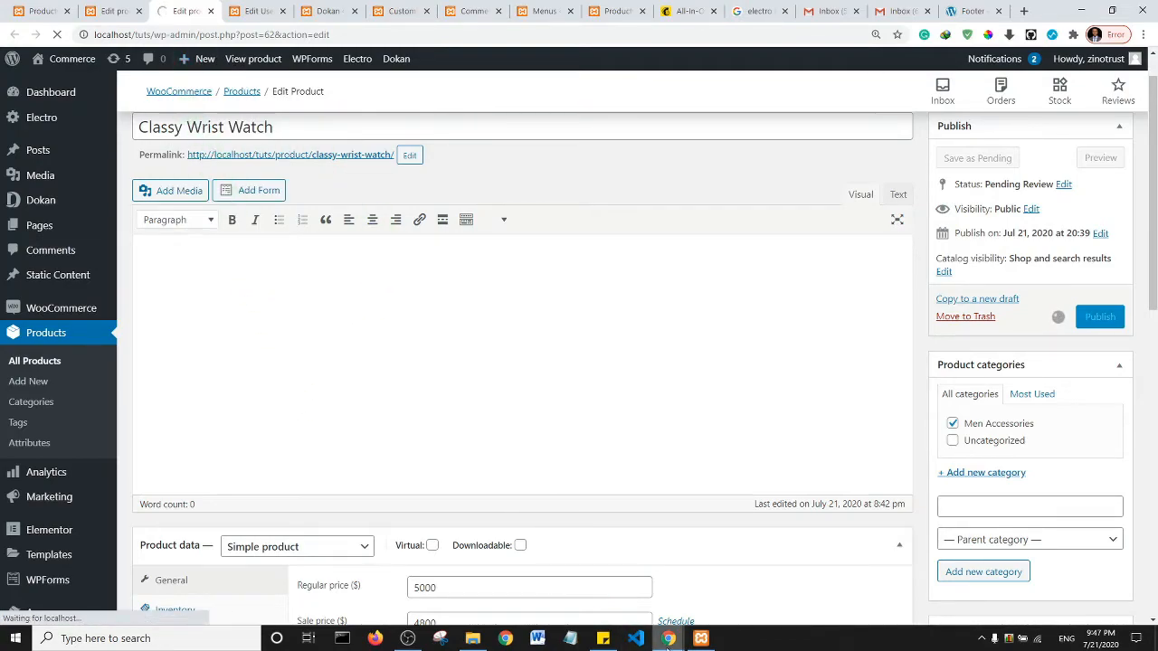
{"action": "mouse_move", "coordinate": [667, 641]}
{"action": "mouse_move", "coordinate": [716, 588]}
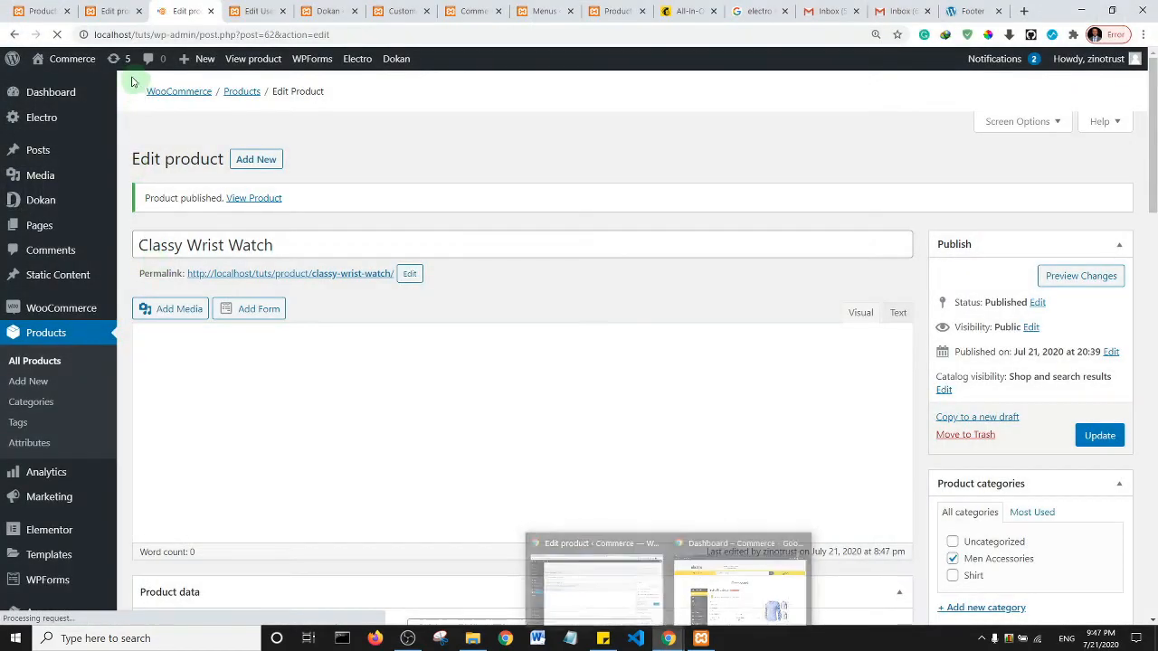
{"action": "left_click", "coordinate": [595, 584]}
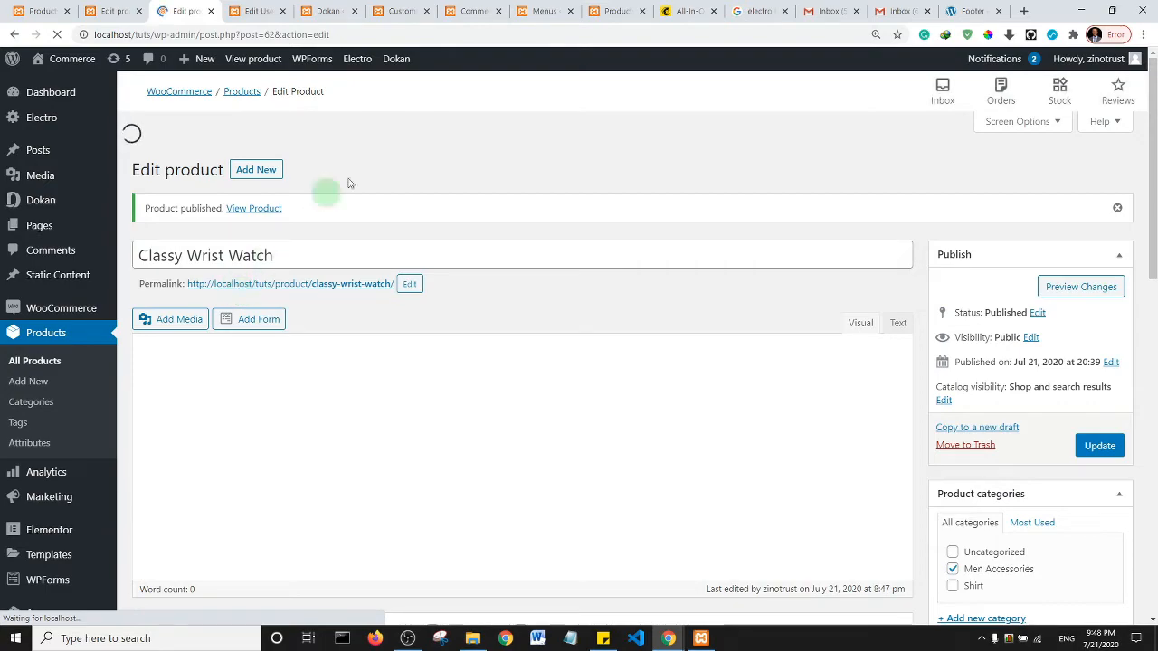
- Reload the storefront Shop page and scroll through the Classy Wrist Watch and Mens Shirt listings
{"action": "left_click", "coordinate": [624, 7]}
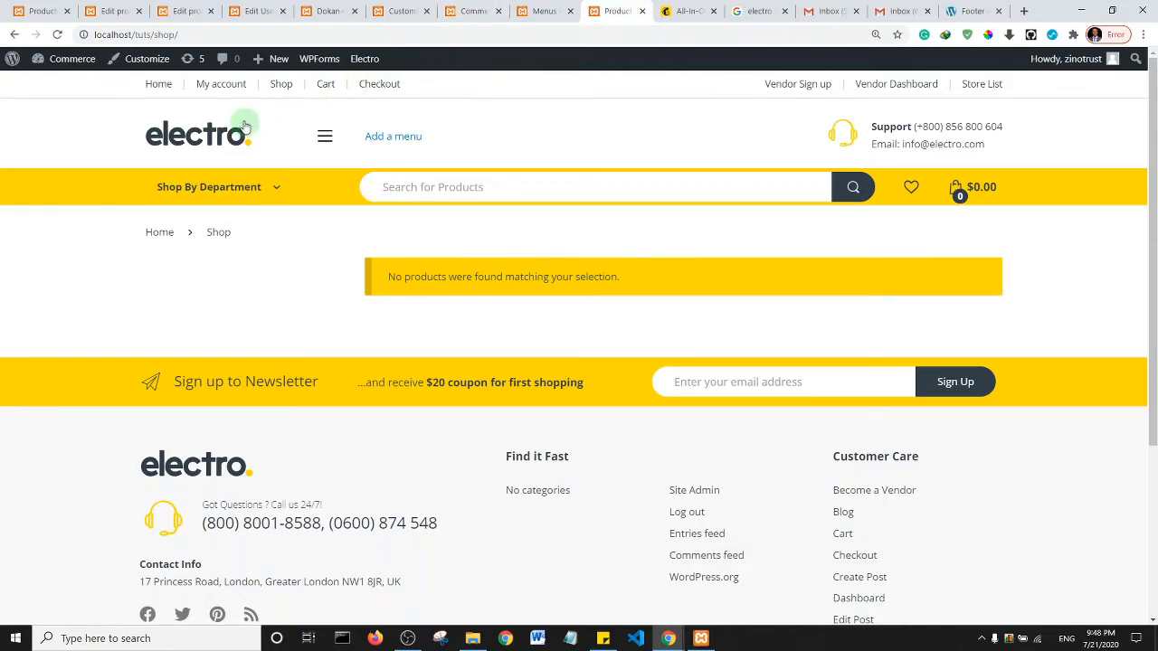
{"action": "left_click", "coordinate": [283, 86]}
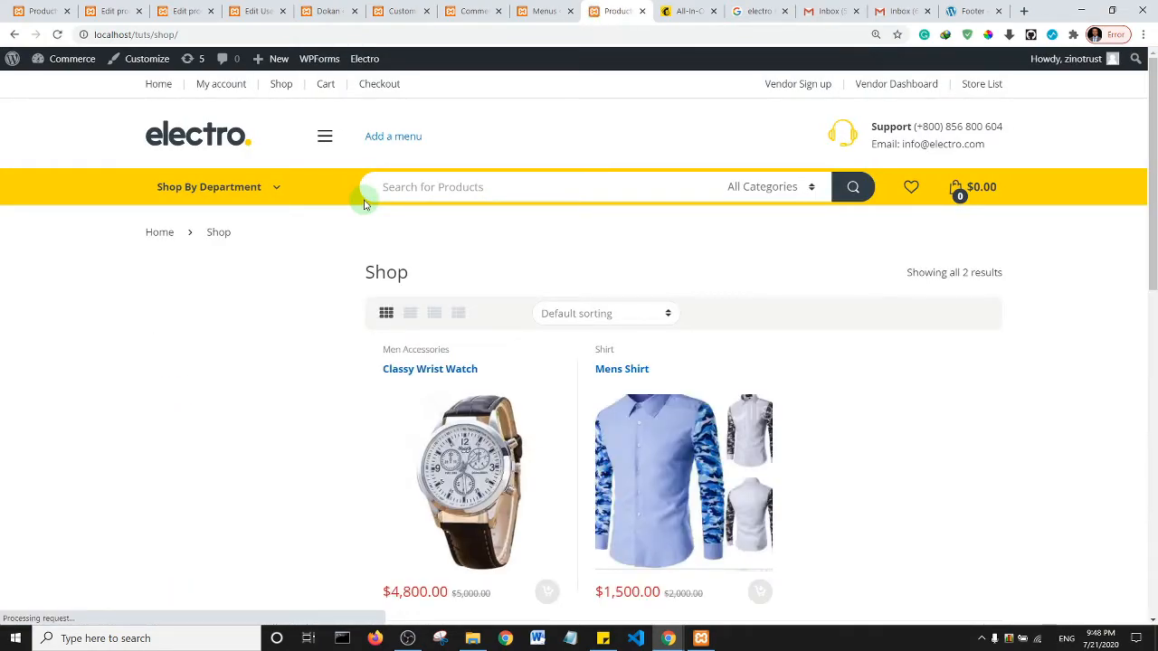
{"action": "scroll", "coordinate": [1036, 269], "scroll_direction": "down", "scroll_amount": 3}
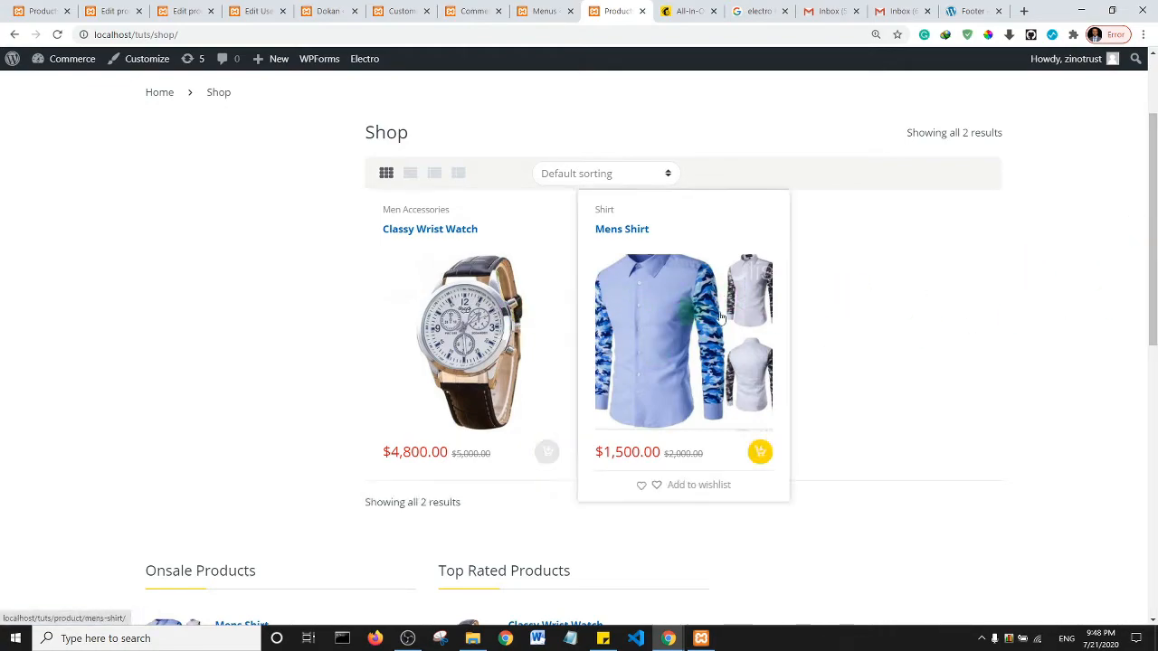
{"action": "left_click_drag", "start_coordinate": [1154, 185], "coordinate": [1139, 142]}
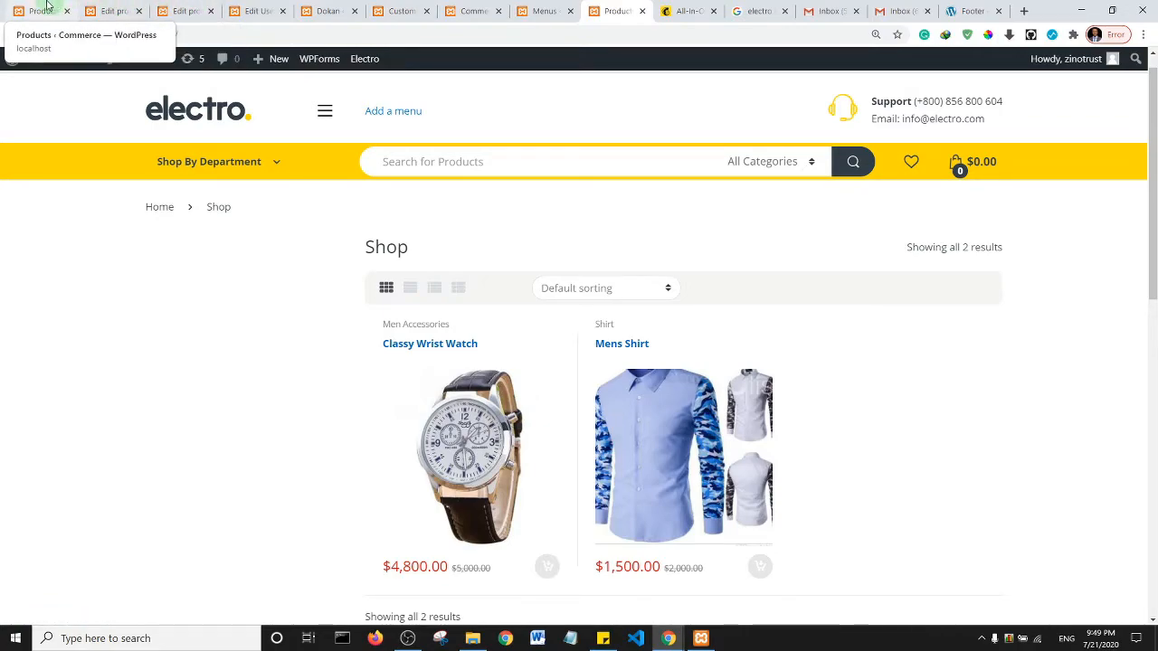
- Close the finished product and user editor tabs and return to the admin products list
{"action": "left_click", "coordinate": [140, 13]}
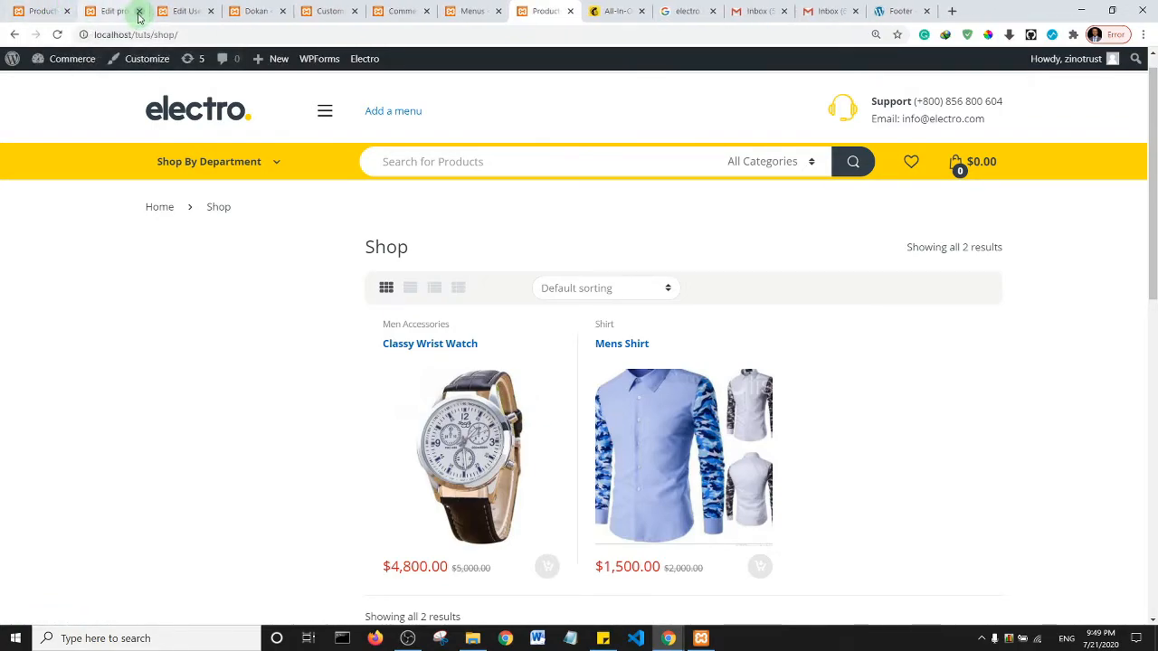
{"action": "left_click", "coordinate": [140, 11]}
{"action": "left_click", "coordinate": [140, 11]}
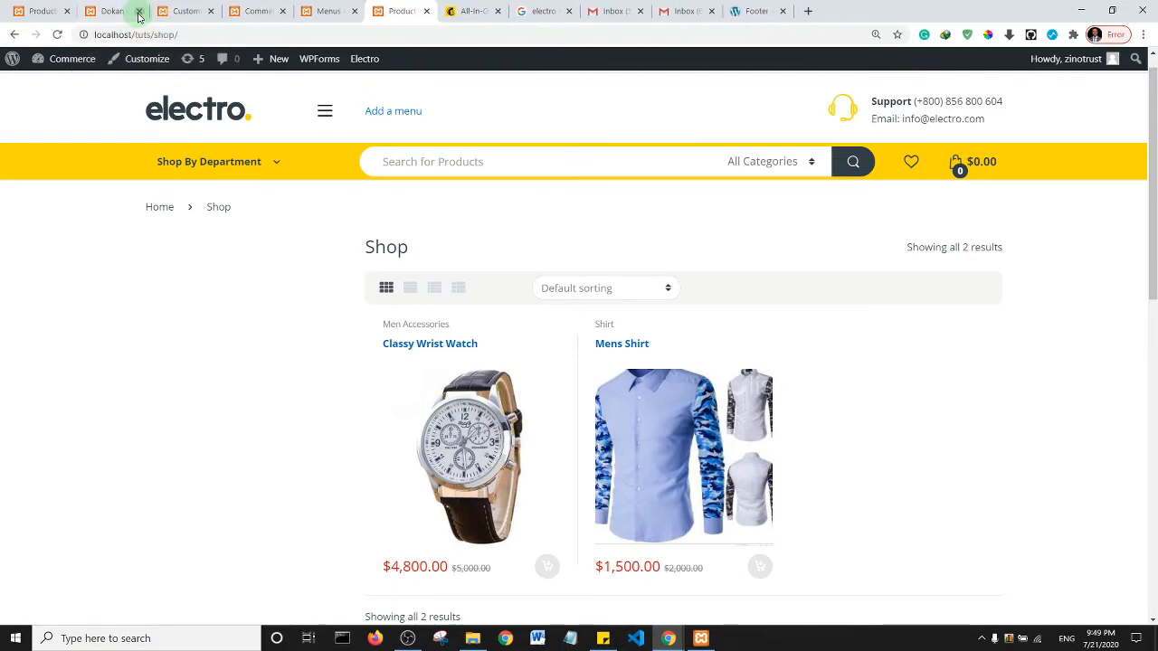
{"action": "left_click", "coordinate": [45, 11]}
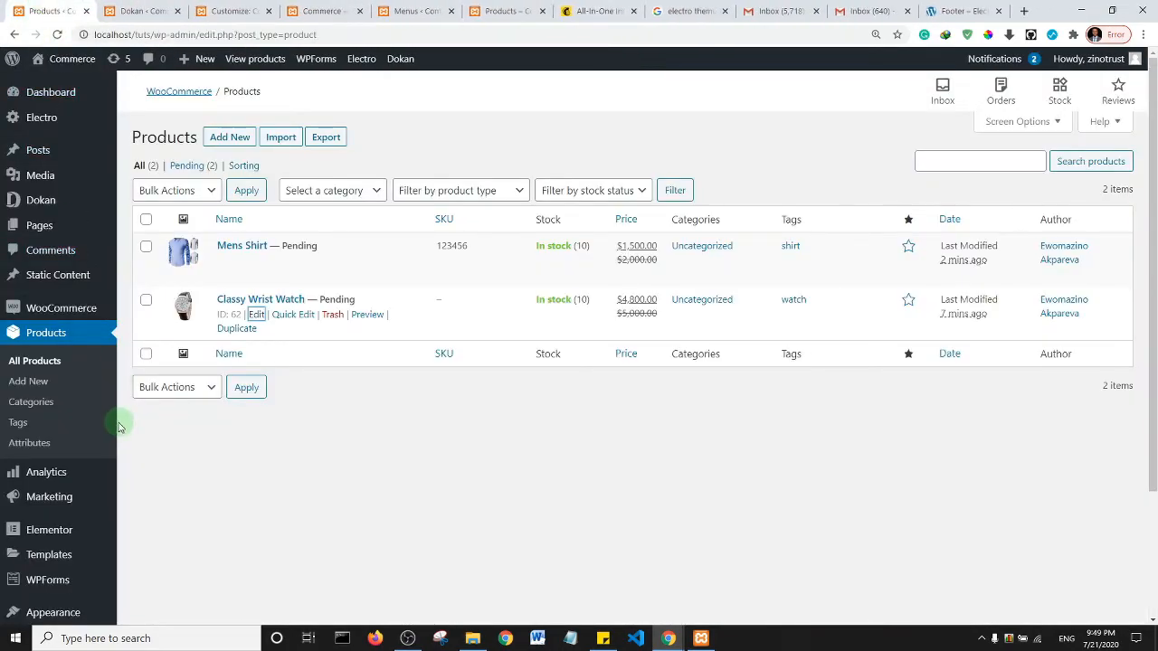
- Enable Direct bank transfer in WooCommerce's Payments settings and bring up its setup page
{"action": "mouse_move", "coordinate": [63, 307]}
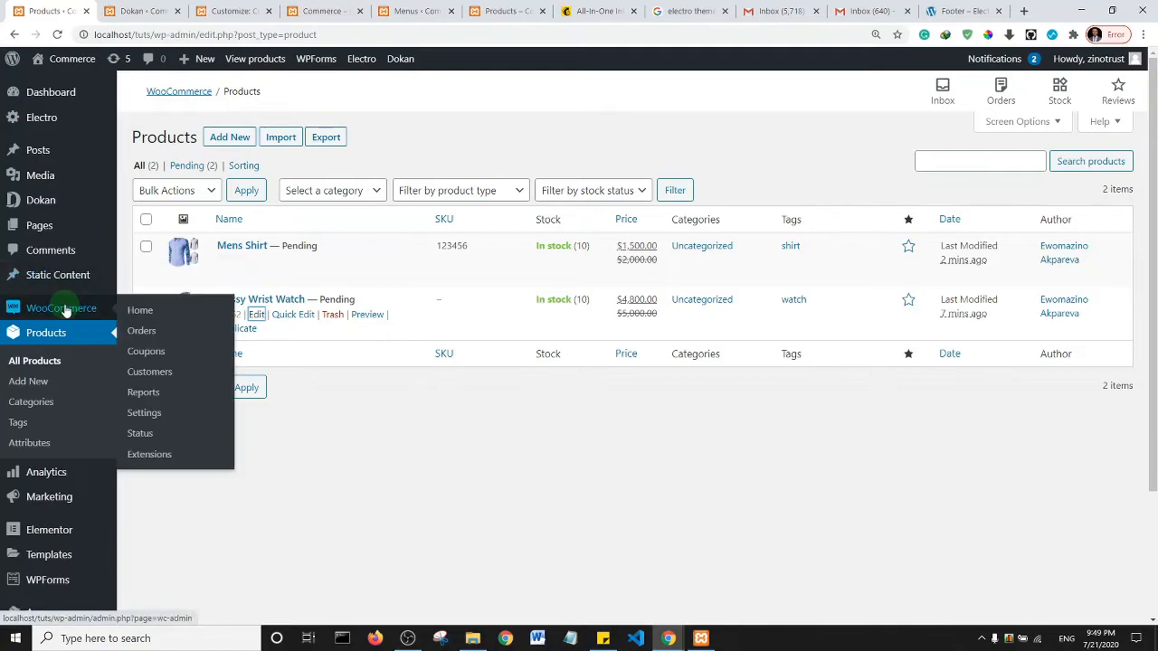
{"action": "left_click", "coordinate": [145, 413]}
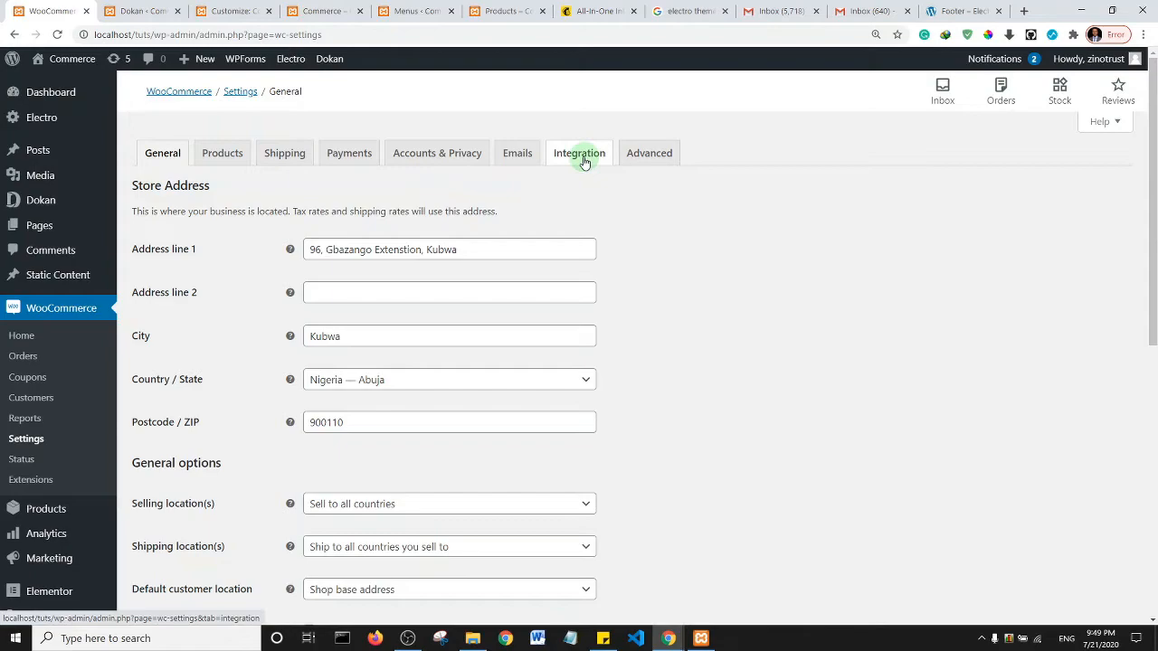
{"action": "left_click", "coordinate": [347, 161]}
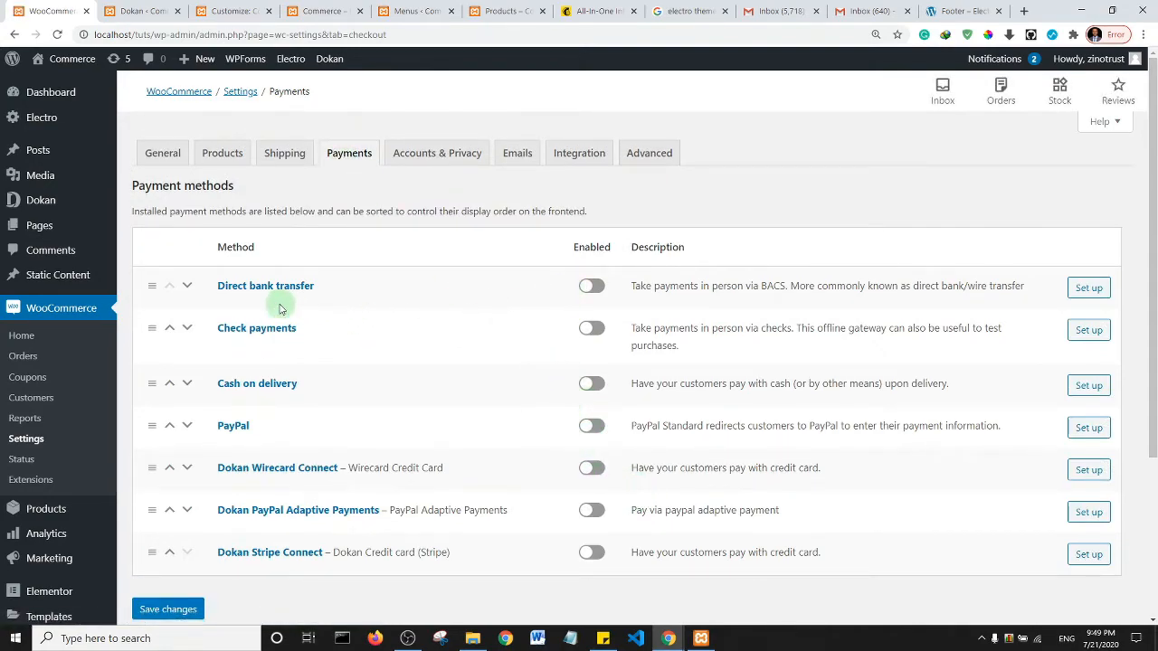
{"action": "left_click", "coordinate": [588, 287]}
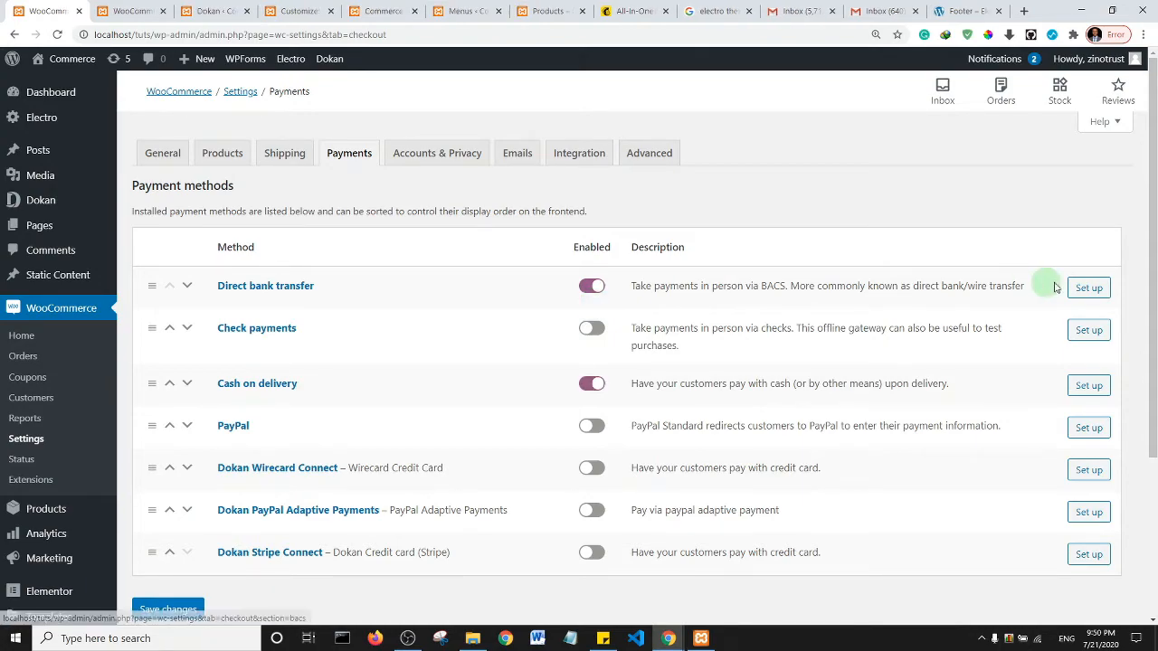
{"action": "left_click", "coordinate": [1089, 289]}
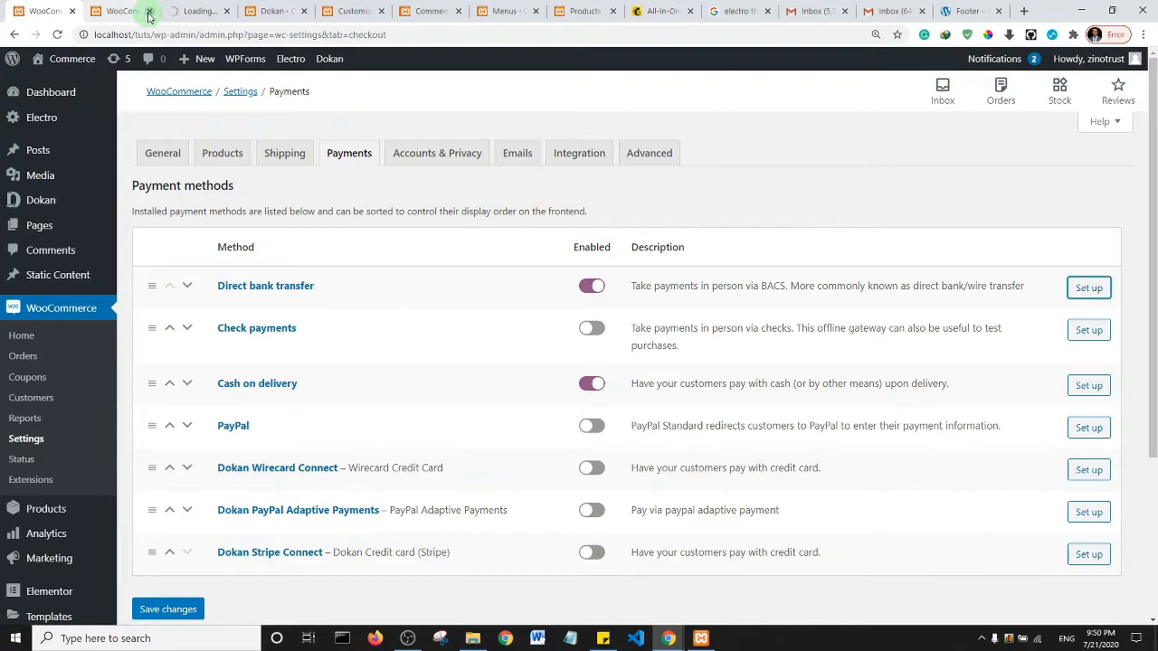
- Save a Guaranty Trust Bank account with the account holder's name and account number for Direct bank transfer
{"action": "left_click", "coordinate": [118, 9]}
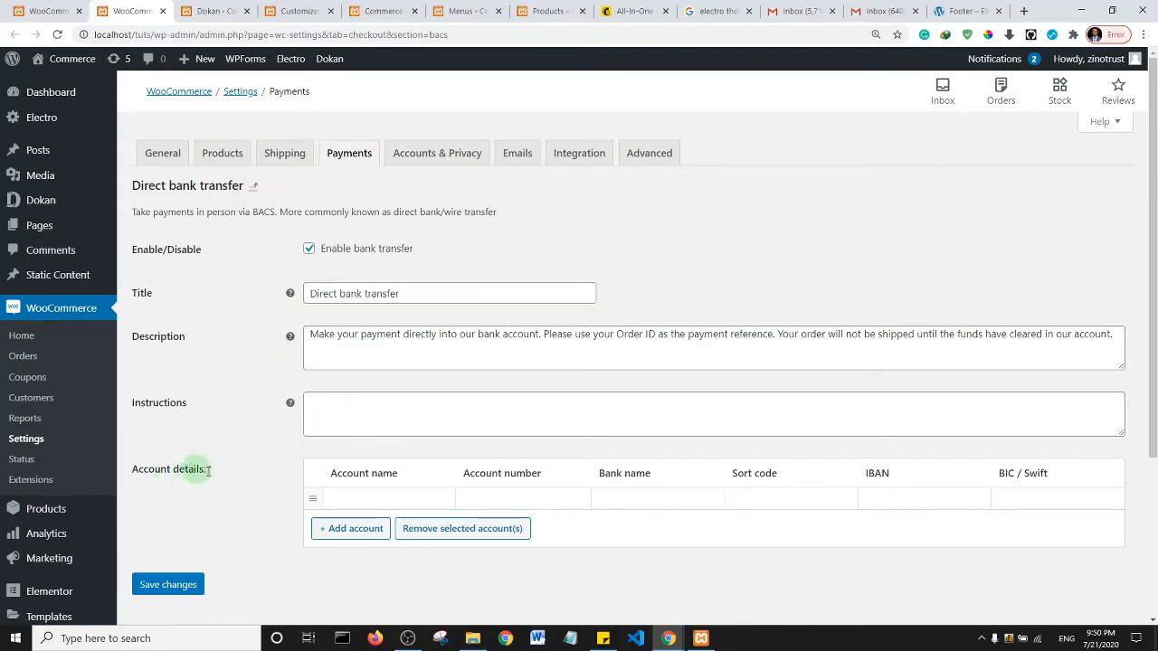
{"action": "left_click", "coordinate": [360, 495]}
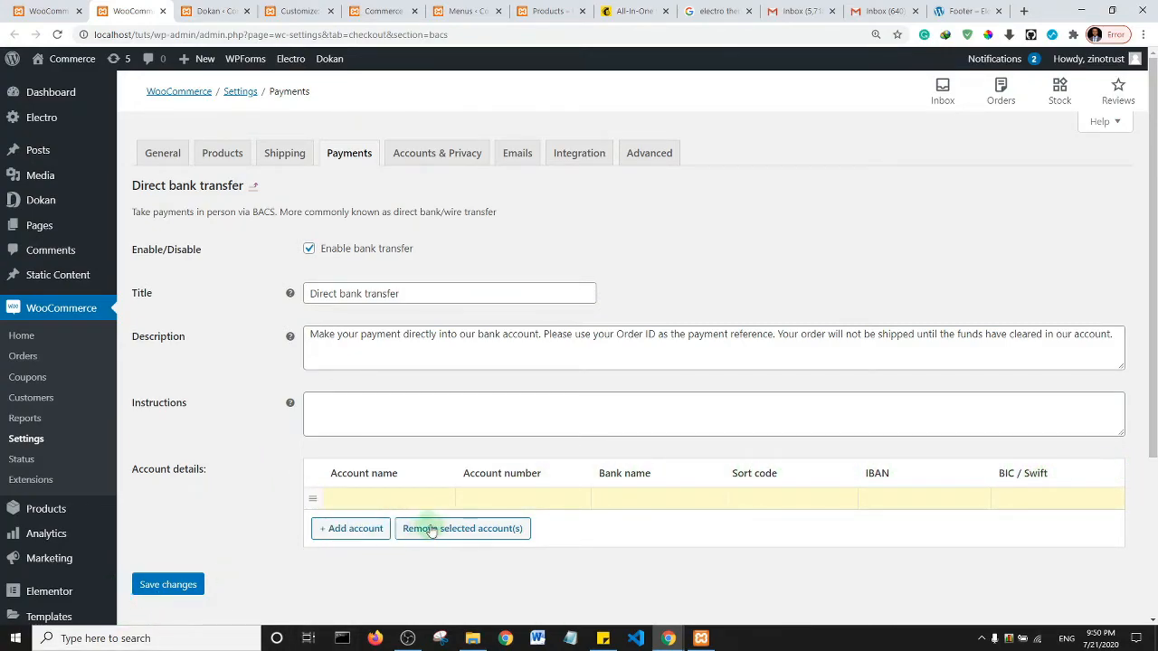
{"action": "left_click", "coordinate": [371, 500]}
{"action": "type", "text": "zino xyz"}
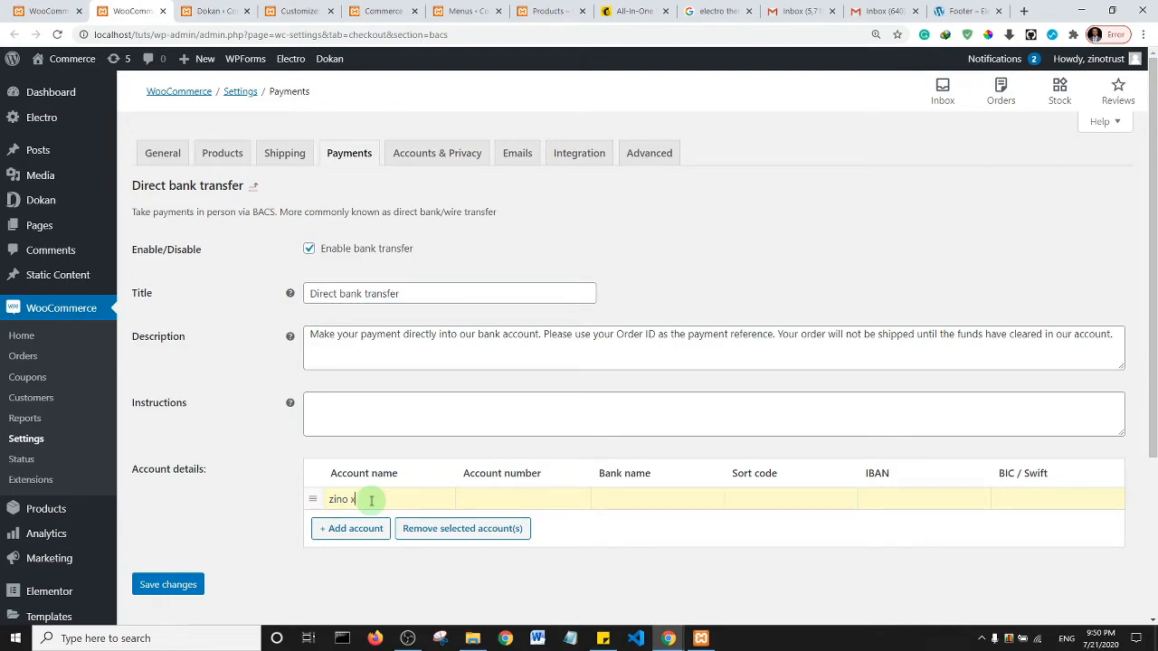
{"action": "left_click", "coordinate": [474, 497]}
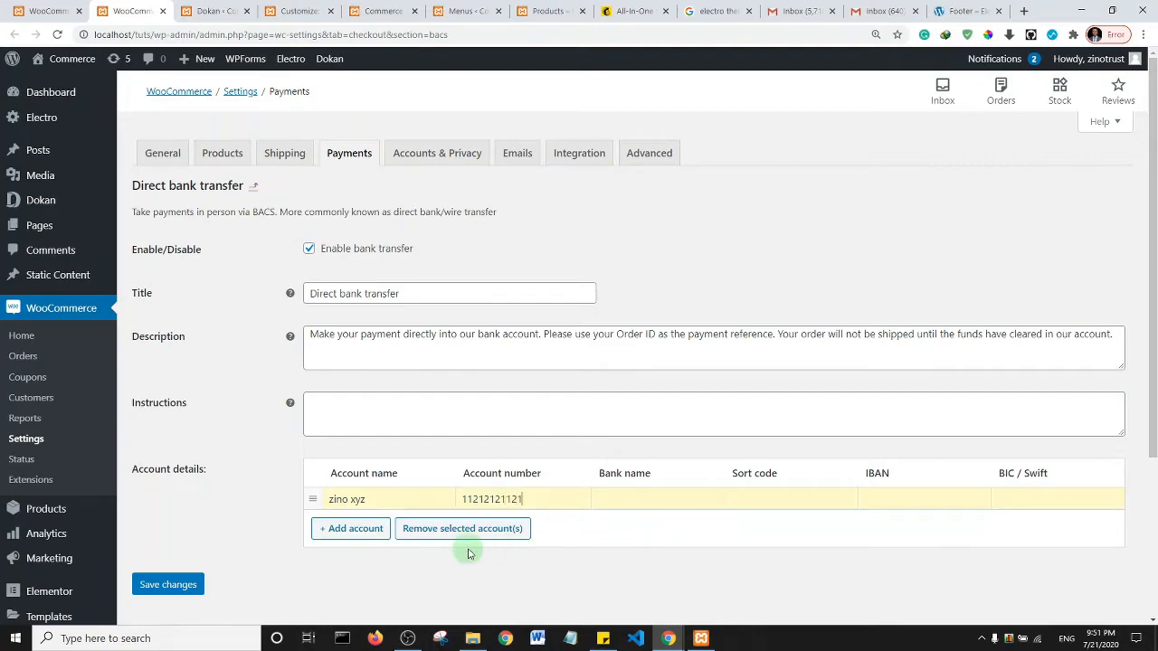
{"action": "left_click", "coordinate": [640, 496]}
{"action": "left_click", "coordinate": [638, 526]}
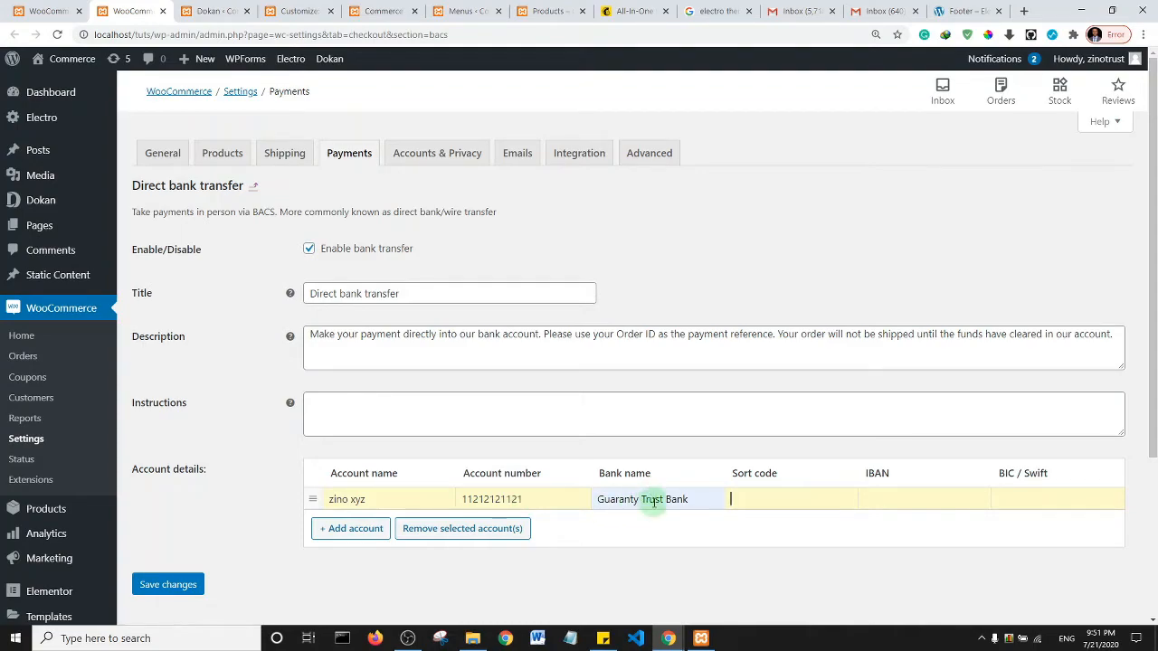
{"action": "left_click", "coordinate": [171, 586]}
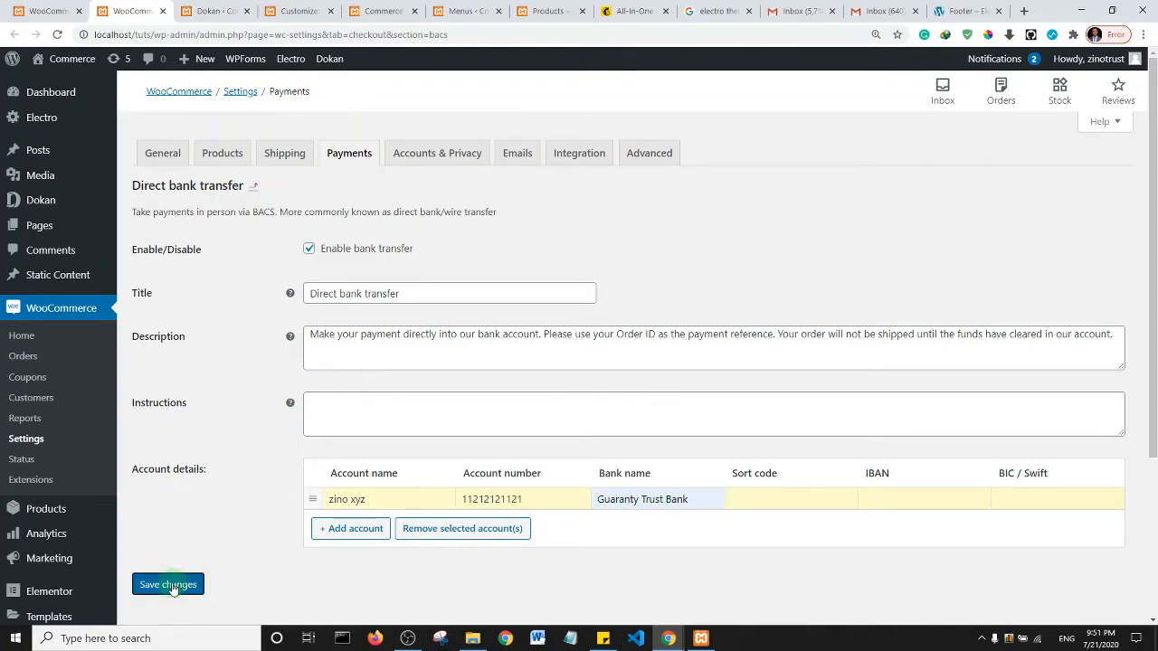
{"action": "left_click", "coordinate": [170, 585]}
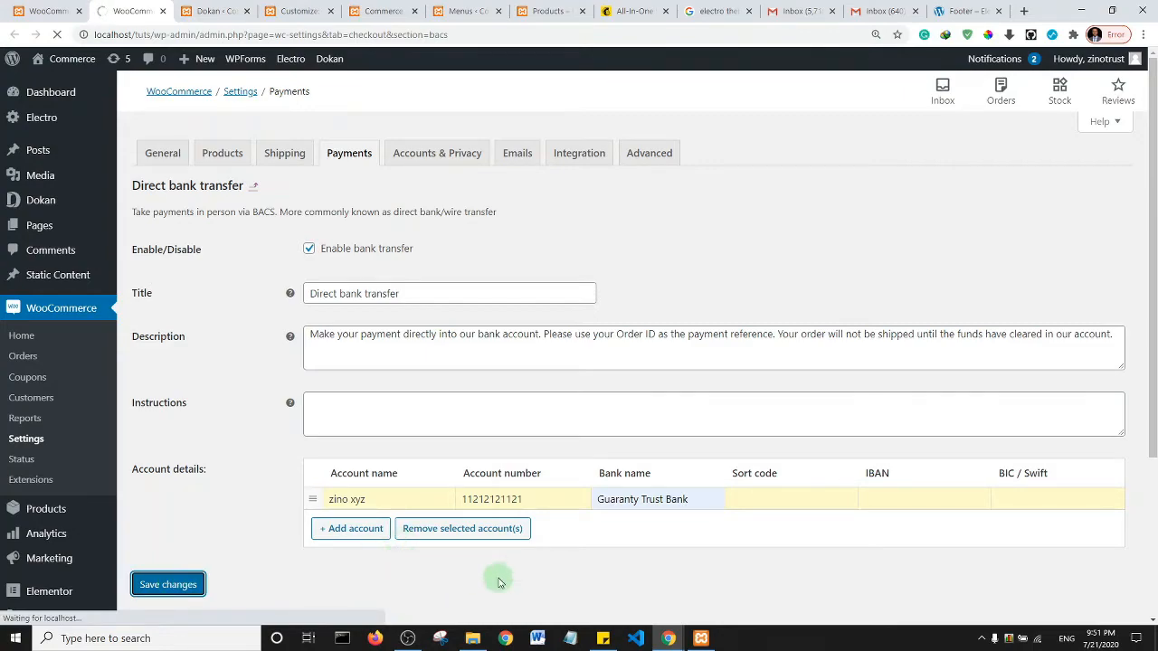
{"action": "left_click", "coordinate": [50, 9]}
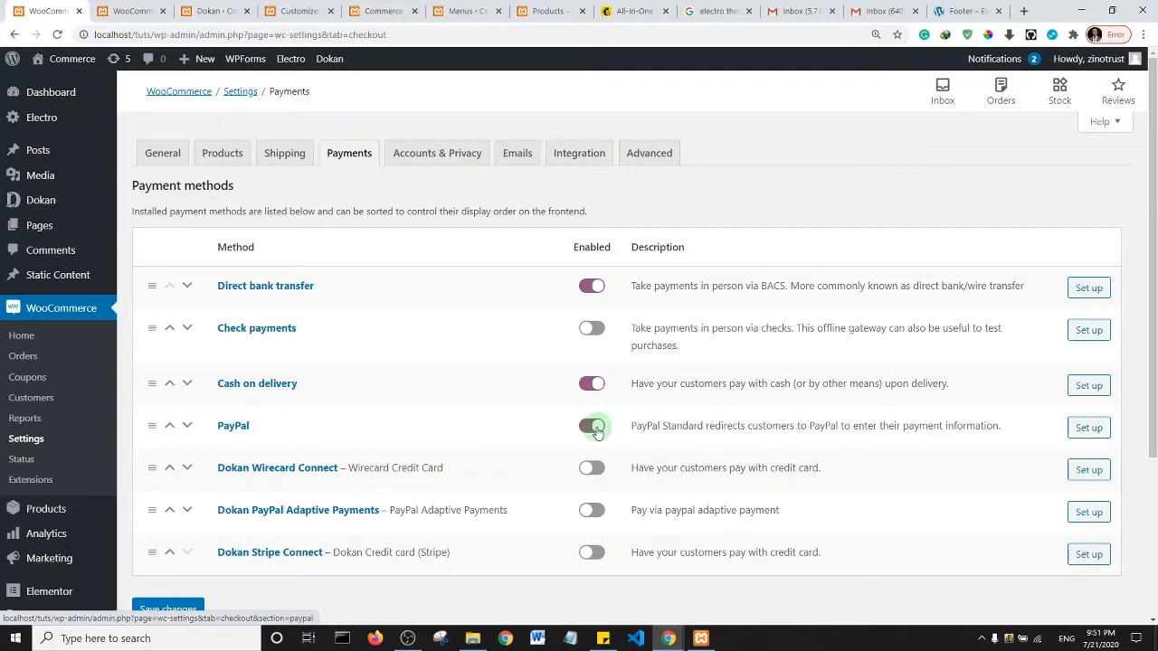
- Look through the PayPal payment settings, then bring the store's Shop page back up
{"action": "left_click", "coordinate": [1088, 427], "text": "ctrl"}
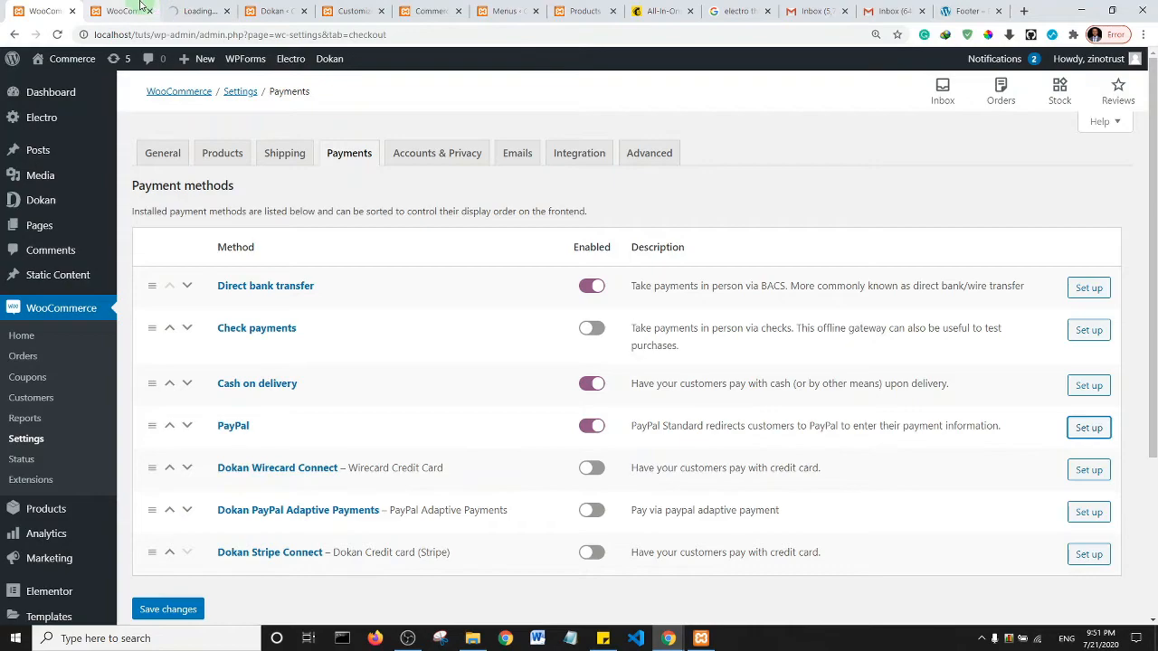
{"action": "left_click", "coordinate": [149, 11]}
{"action": "left_click", "coordinate": [121, 13]}
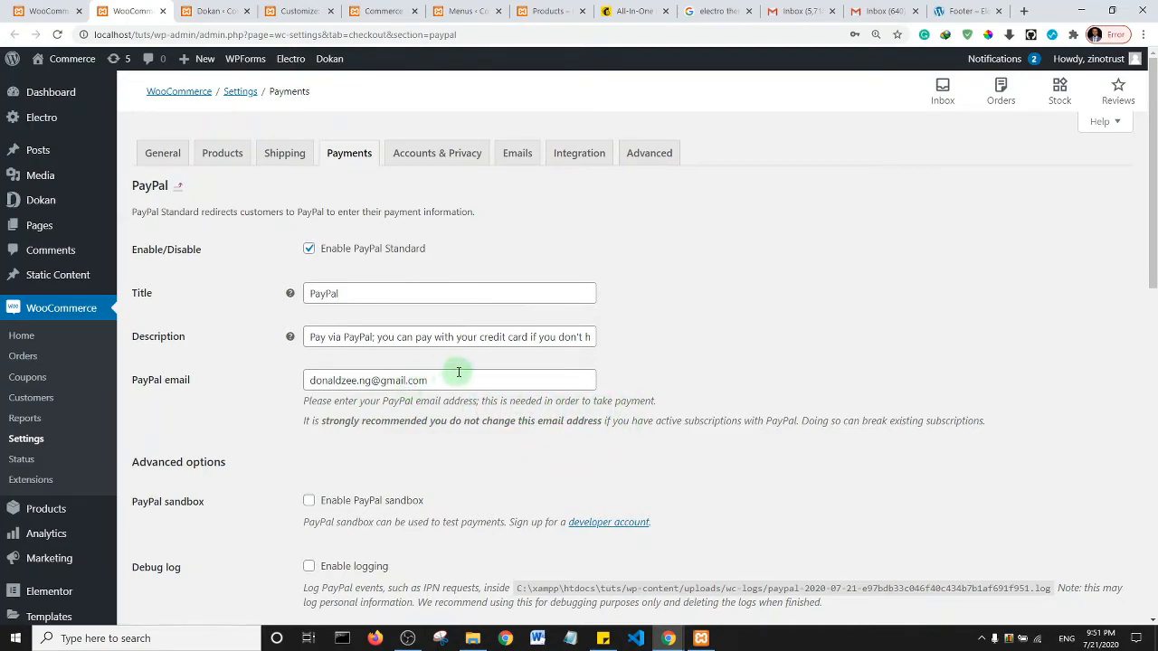
{"action": "scroll", "coordinate": [1152, 326], "scroll_direction": "down", "scroll_amount": 3}
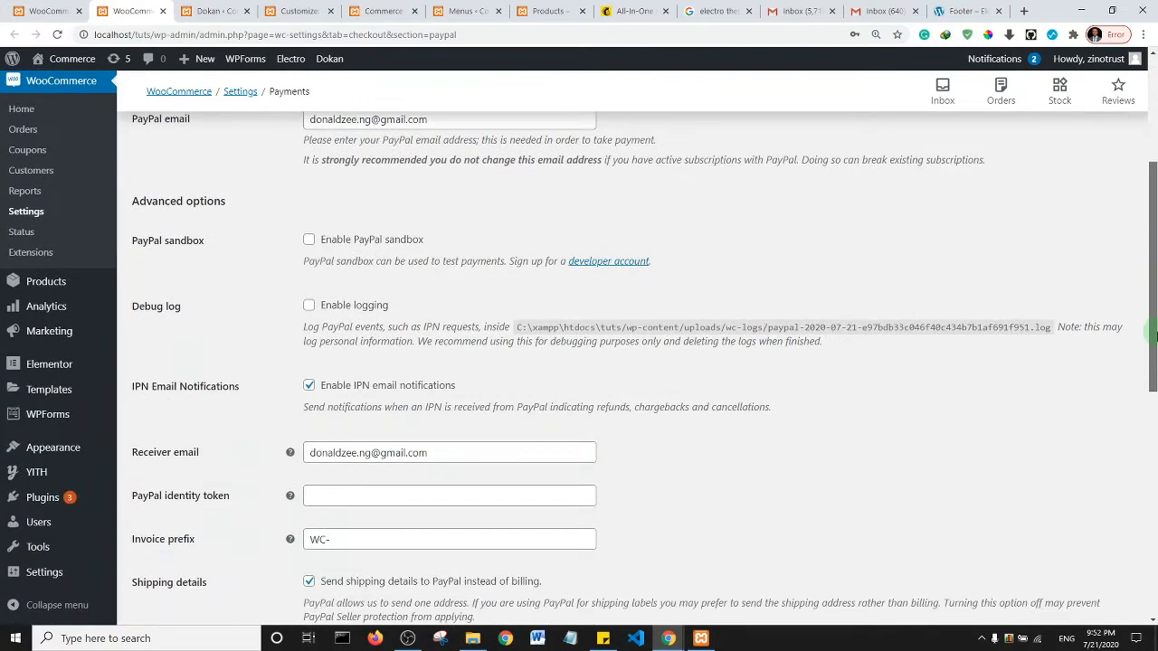
{"action": "left_click_drag", "start_coordinate": [1156, 337], "coordinate": [1155, 350]}
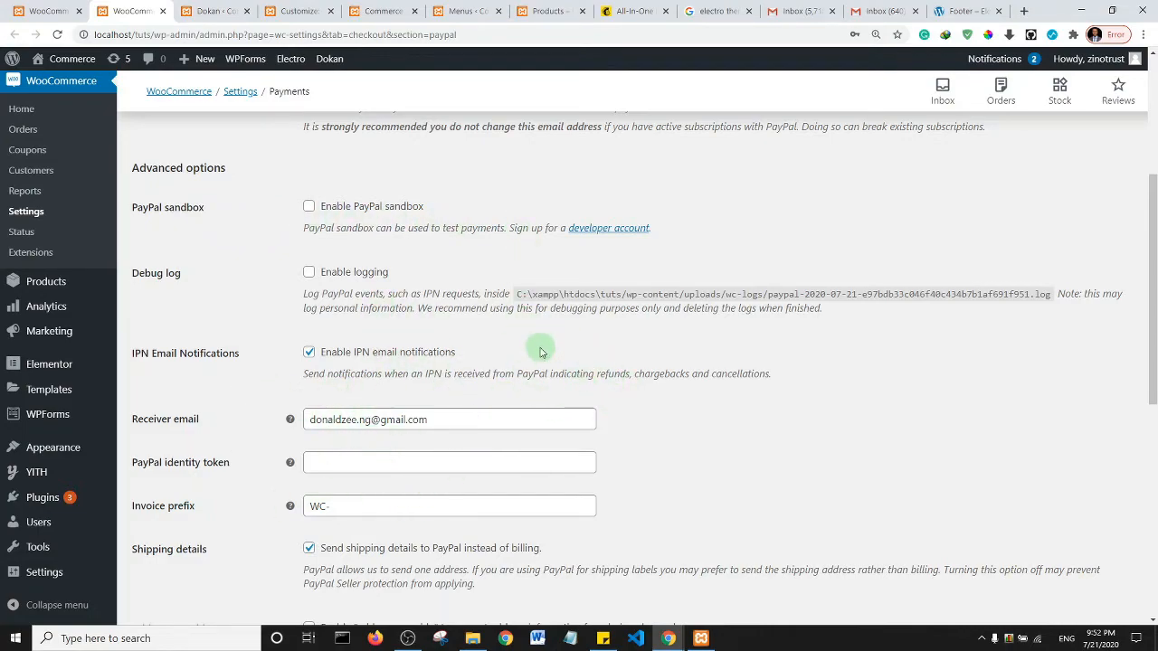
{"action": "scroll", "coordinate": [540, 352], "scroll_direction": "up", "scroll_amount": 3}
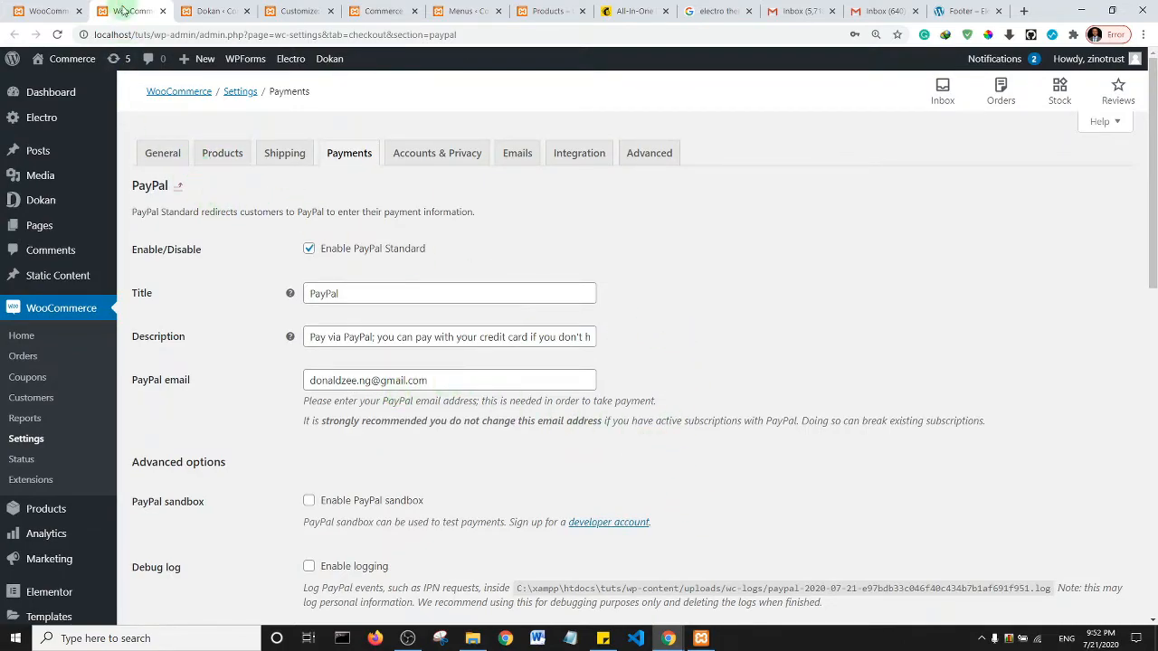
{"action": "left_click", "coordinate": [547, 10]}
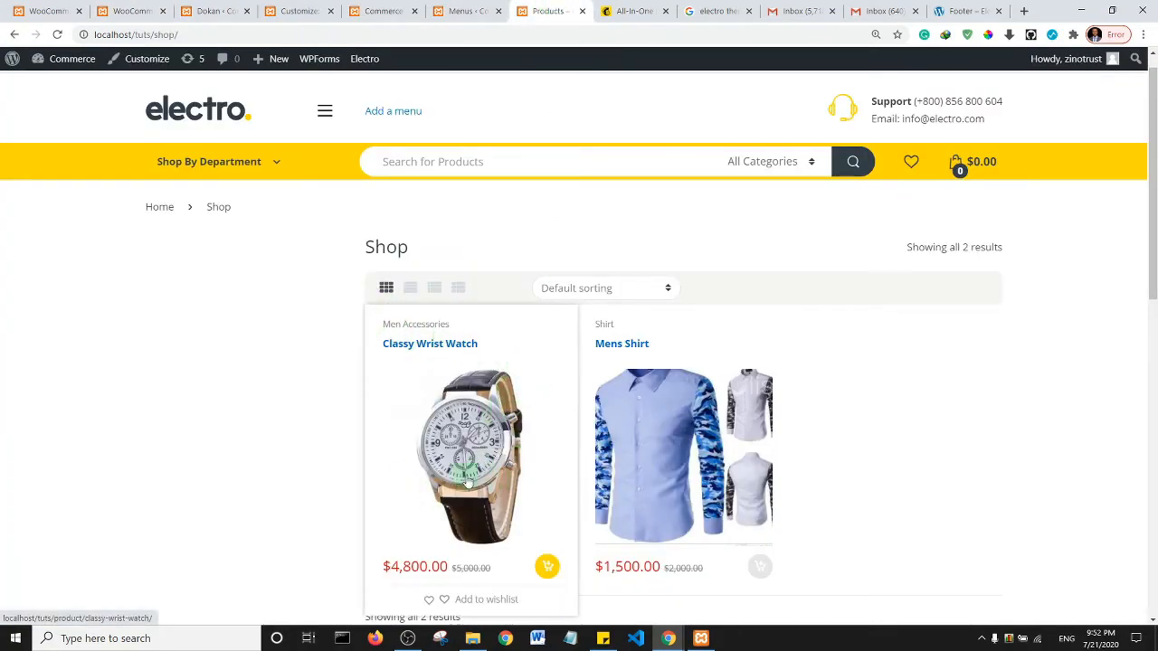
- Add the $4,800 Classy Wrist Watch to the cart and go to Checkout from the mini-cart
{"action": "left_click", "coordinate": [454, 437]}
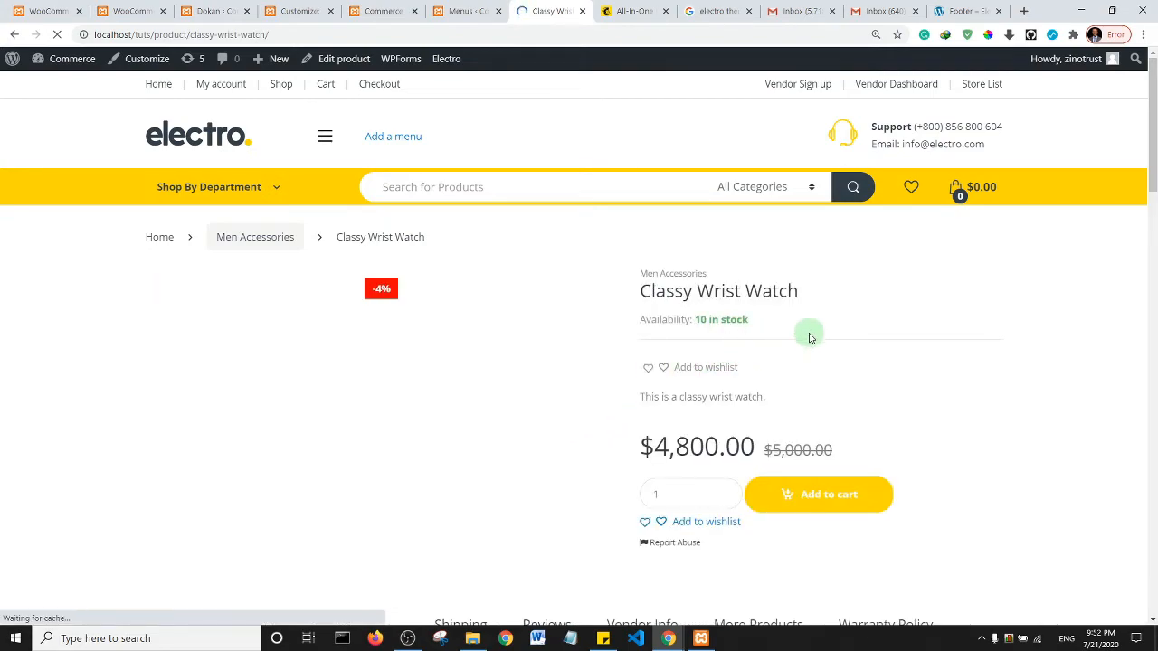
{"action": "left_click", "coordinate": [829, 499]}
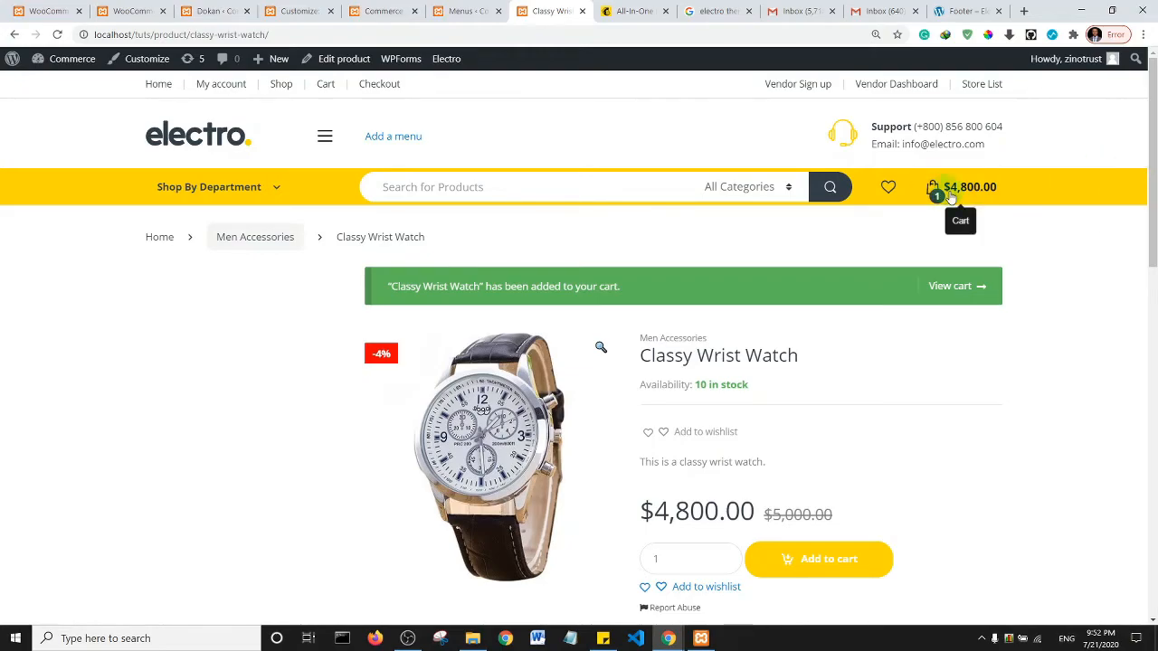
{"action": "scroll", "coordinate": [941, 196], "scroll_direction": "down", "scroll_amount": 4}
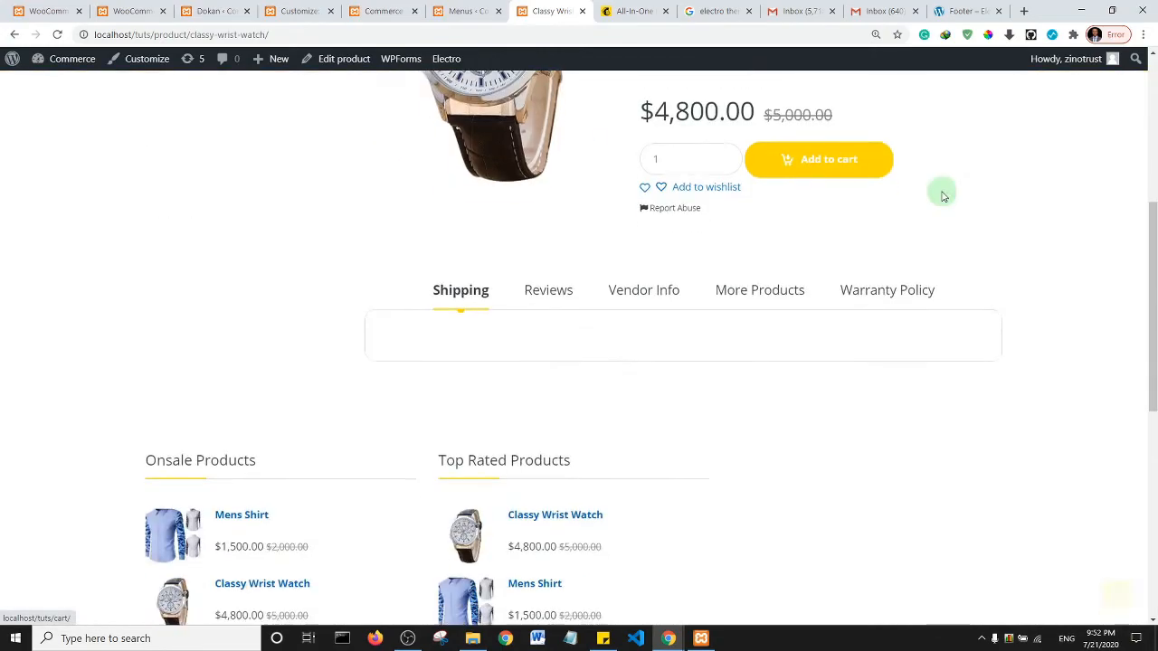
{"action": "scroll", "coordinate": [923, 196], "scroll_direction": "up", "scroll_amount": 4}
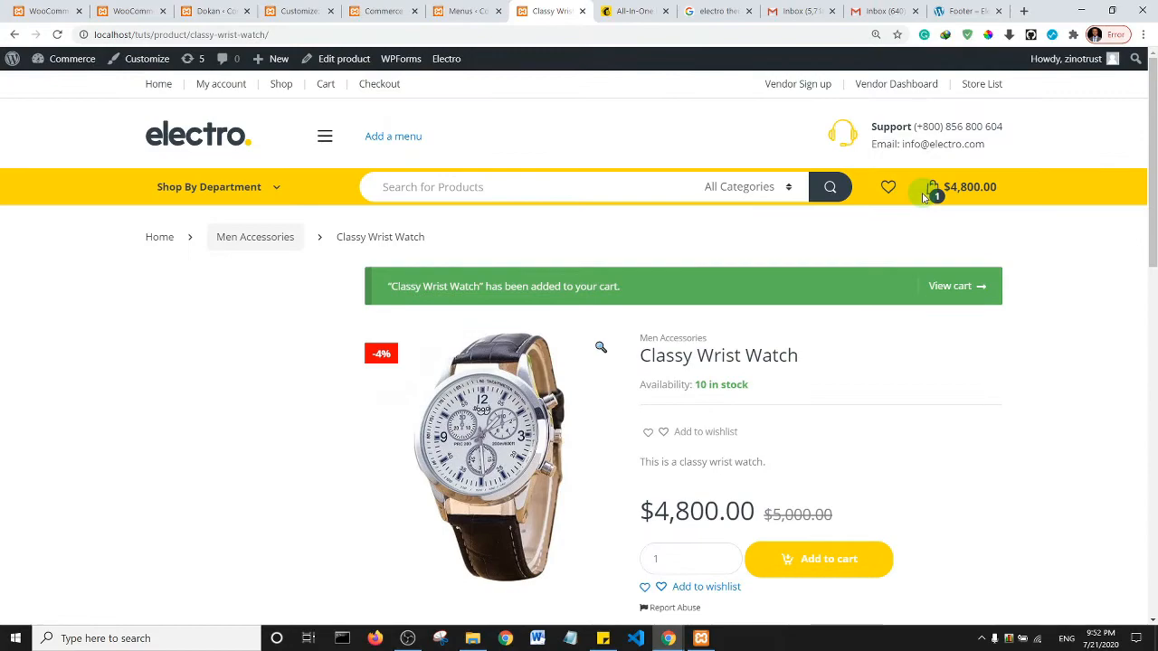
{"action": "mouse_move", "coordinate": [964, 197]}
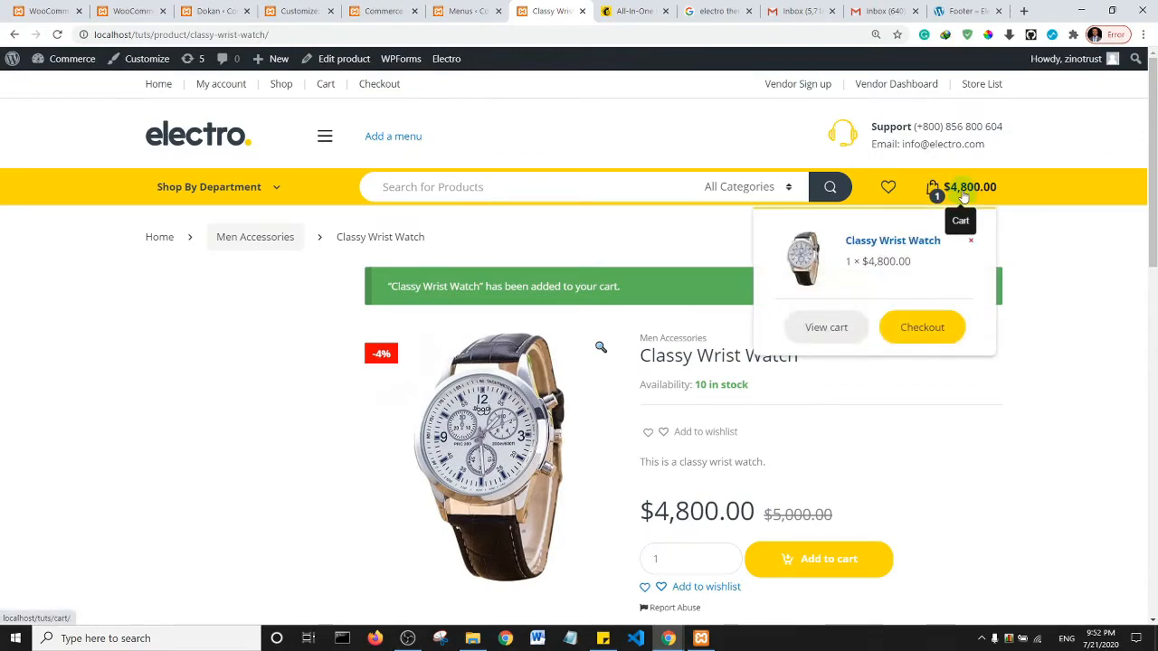
{"action": "left_click", "coordinate": [933, 329]}
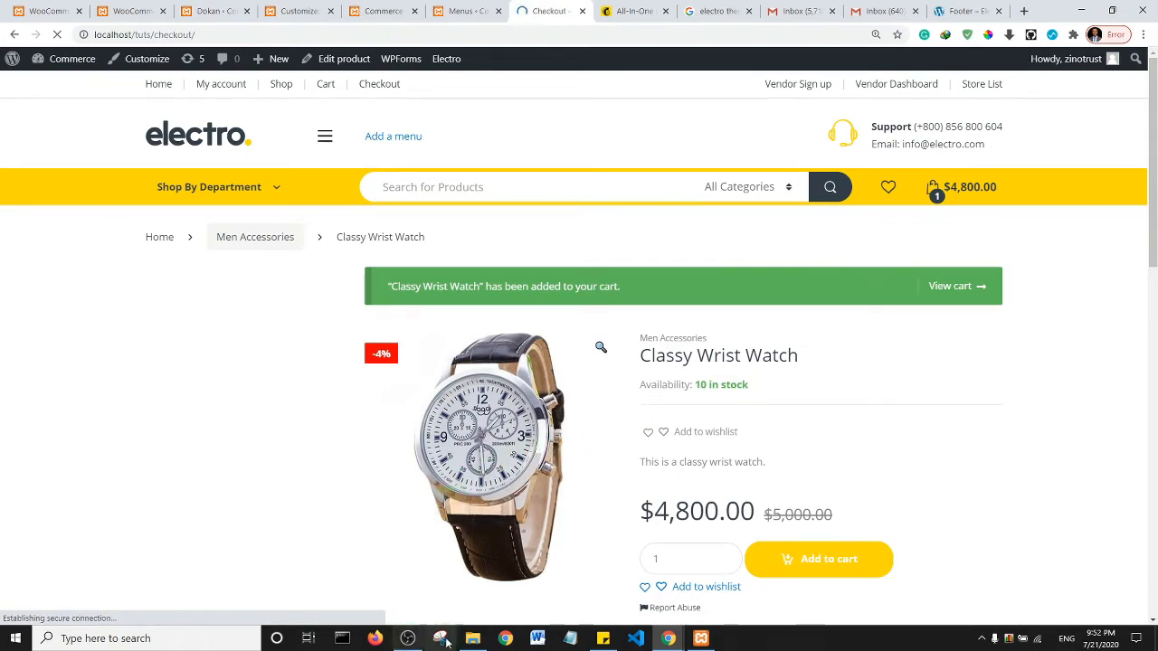
- Autofill the checkout billing fields from saved details
{"action": "left_click", "coordinate": [408, 638]}
{"action": "left_click", "coordinate": [408, 639]}
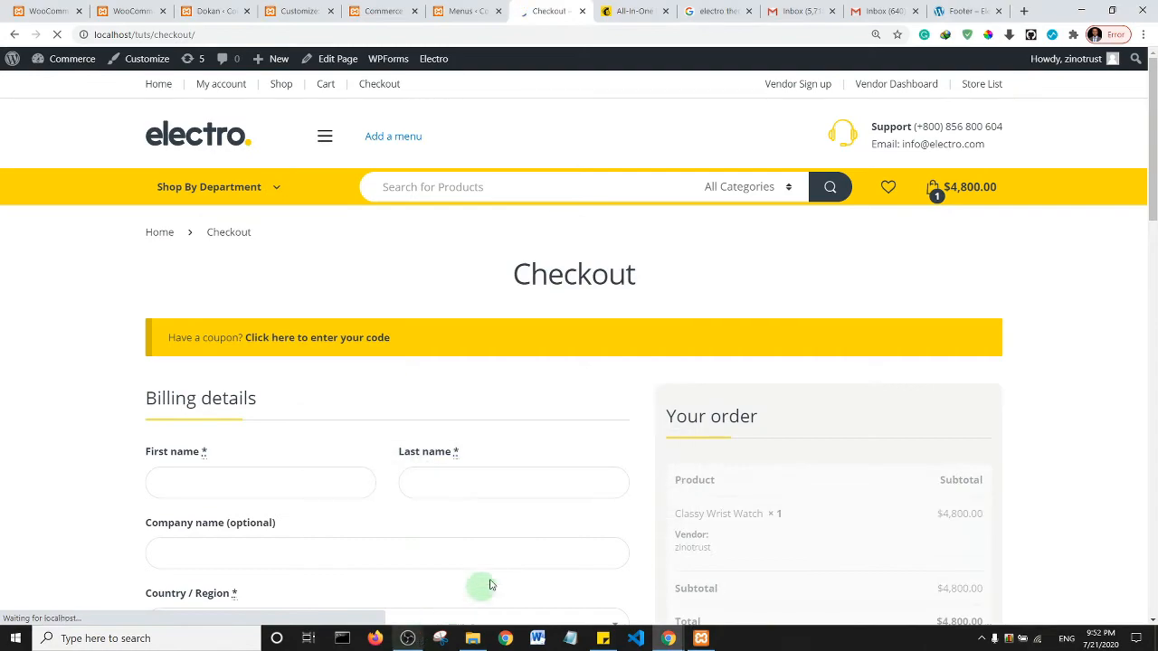
{"action": "left_click_drag", "start_coordinate": [1154, 151], "coordinate": [1153, 194]}
{"action": "left_click", "coordinate": [337, 264]}
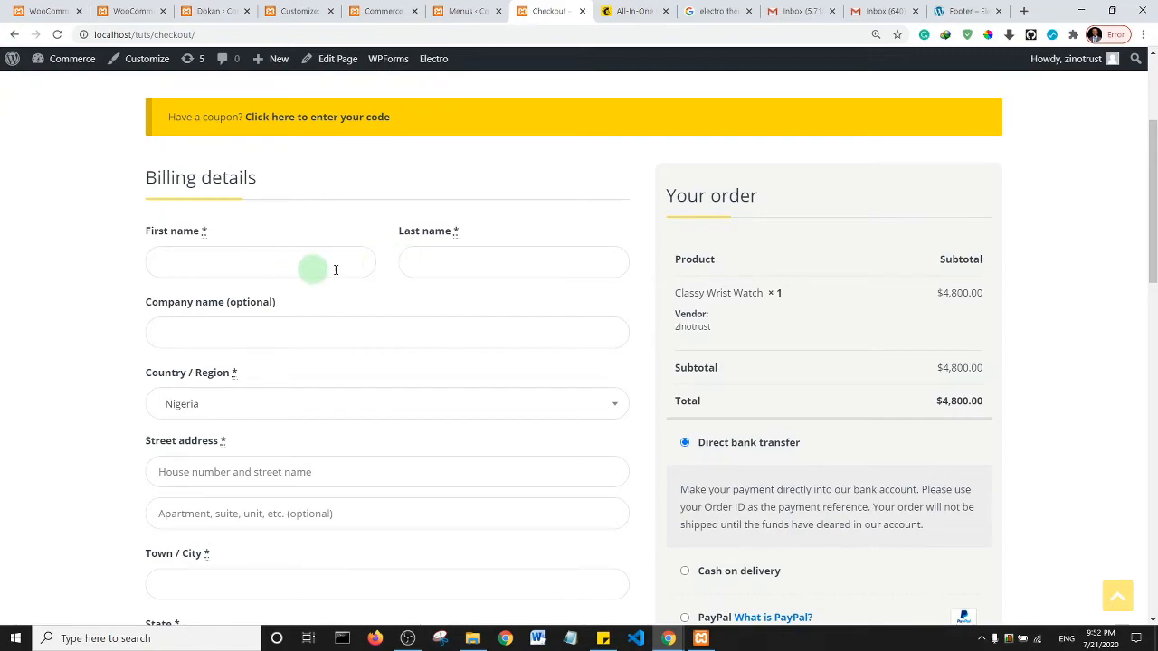
{"action": "left_click_drag", "start_coordinate": [1154, 252], "coordinate": [1152, 296]}
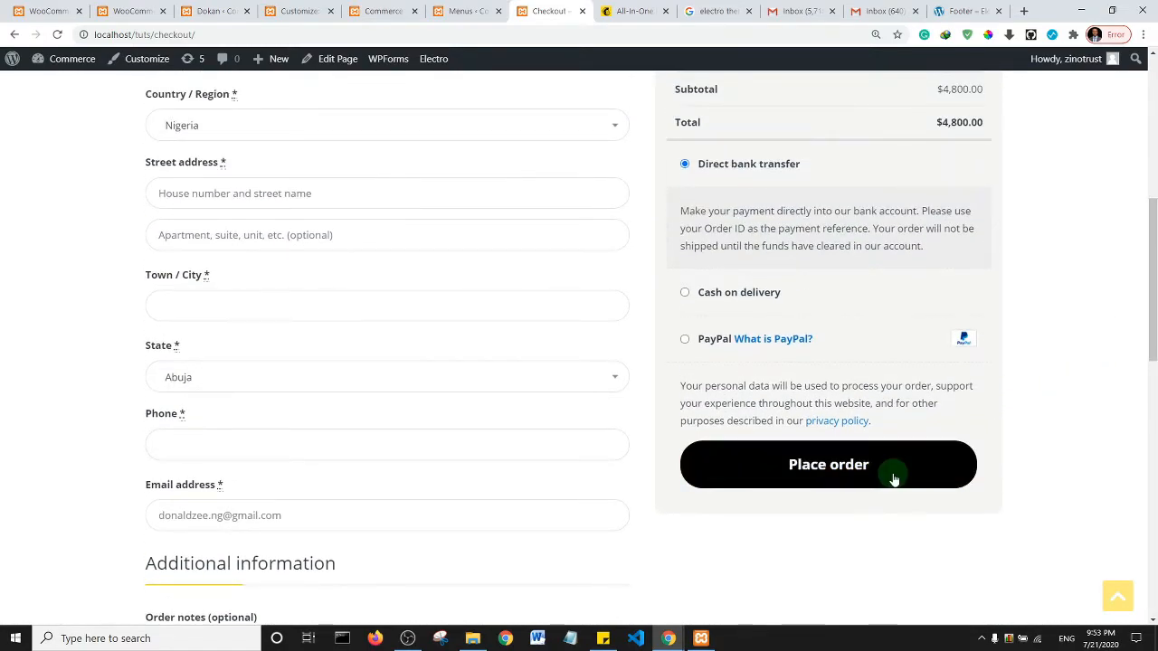
{"action": "scroll", "coordinate": [398, 382], "scroll_direction": "up", "scroll_amount": 6}
{"action": "left_click", "coordinate": [245, 484]}
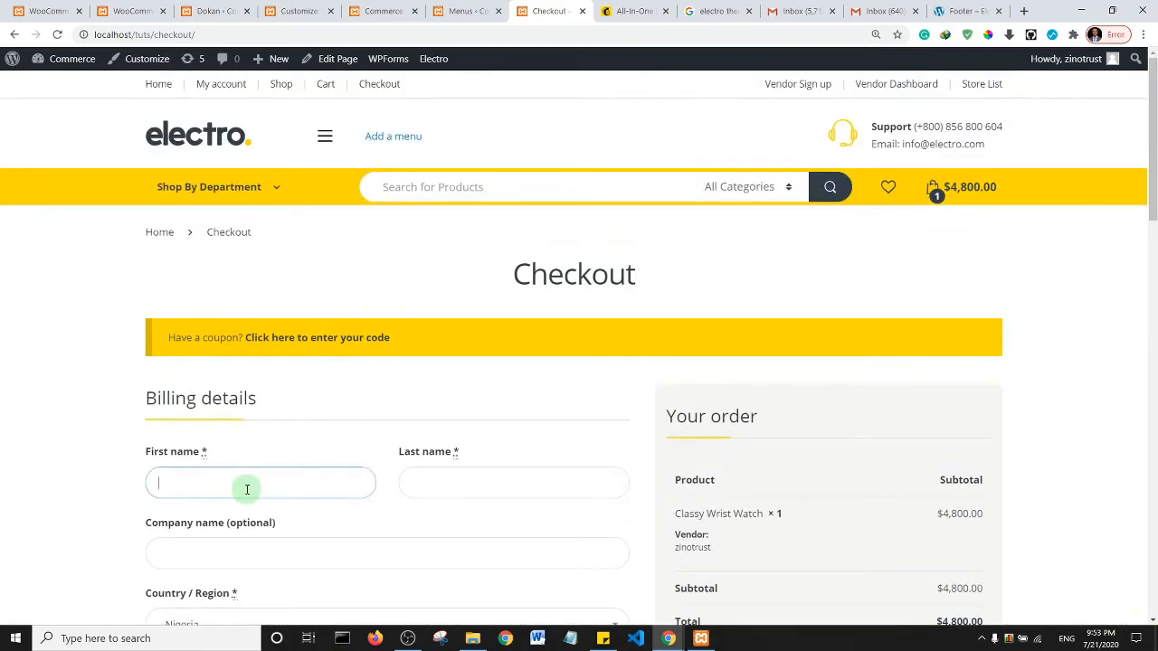
{"action": "left_click", "coordinate": [207, 305]}
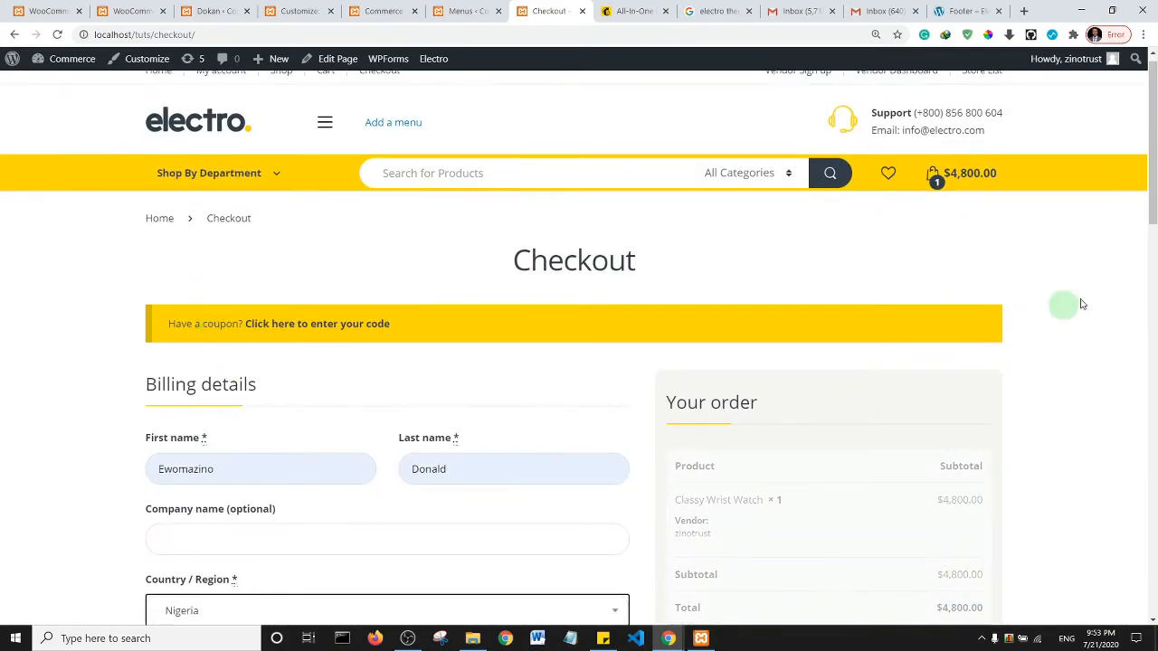
{"action": "left_click_drag", "start_coordinate": [1155, 191], "coordinate": [1155, 384]}
- Fill in the customer's phone number and place the order with Direct bank transfer
{"action": "left_click", "coordinate": [214, 256]}
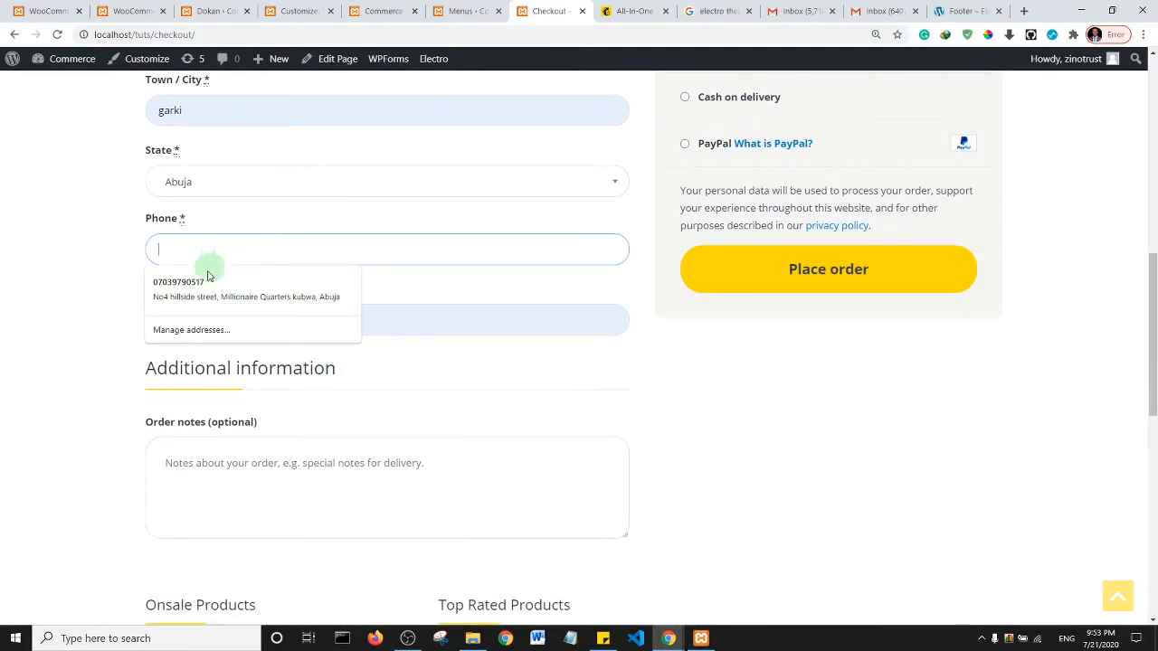
{"action": "left_click", "coordinate": [198, 287]}
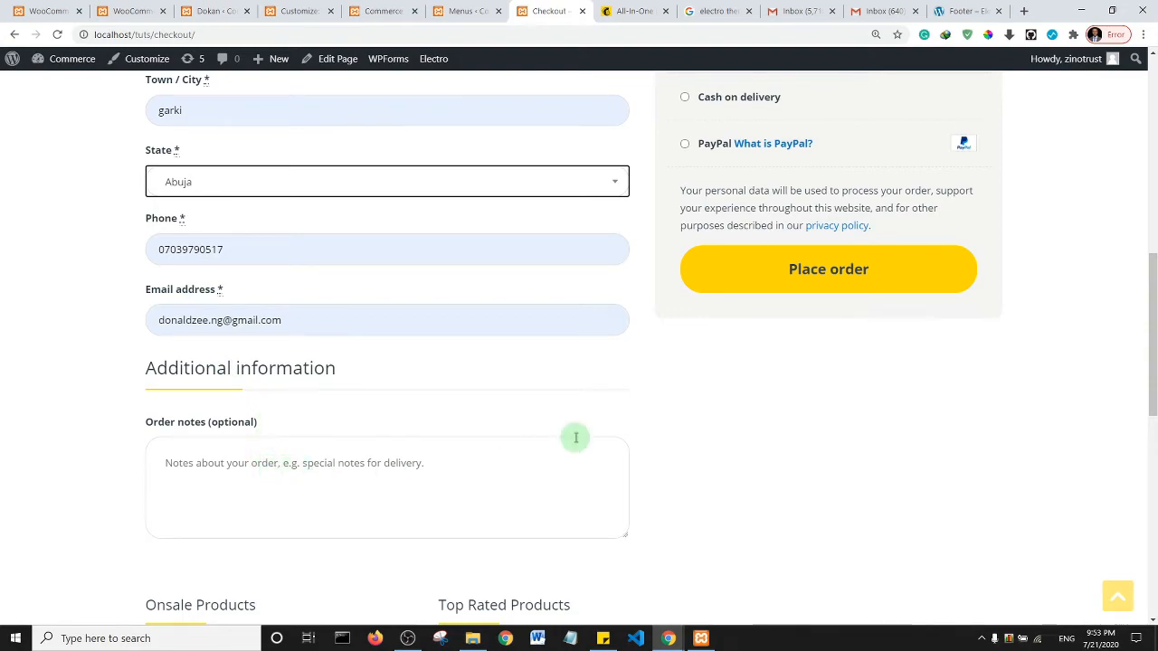
{"action": "left_click", "coordinate": [840, 271]}
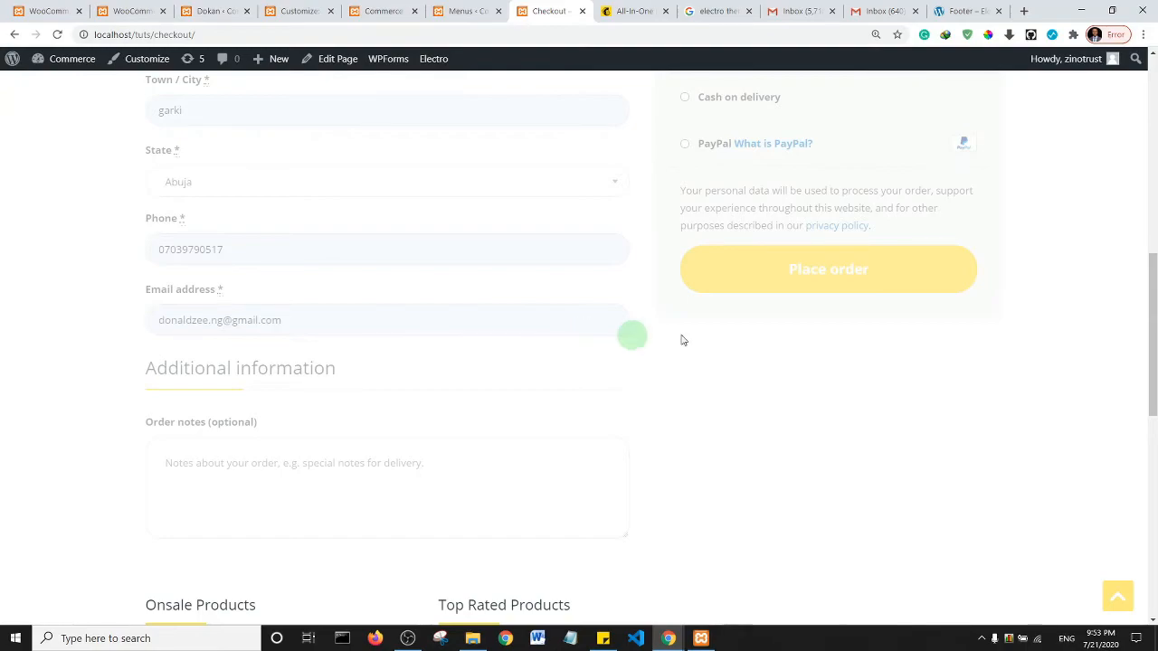
{"action": "scroll", "coordinate": [1153, 253], "scroll_direction": "up", "scroll_amount": 3}
{"action": "scroll", "coordinate": [1153, 254], "scroll_direction": "up", "scroll_amount": 1}
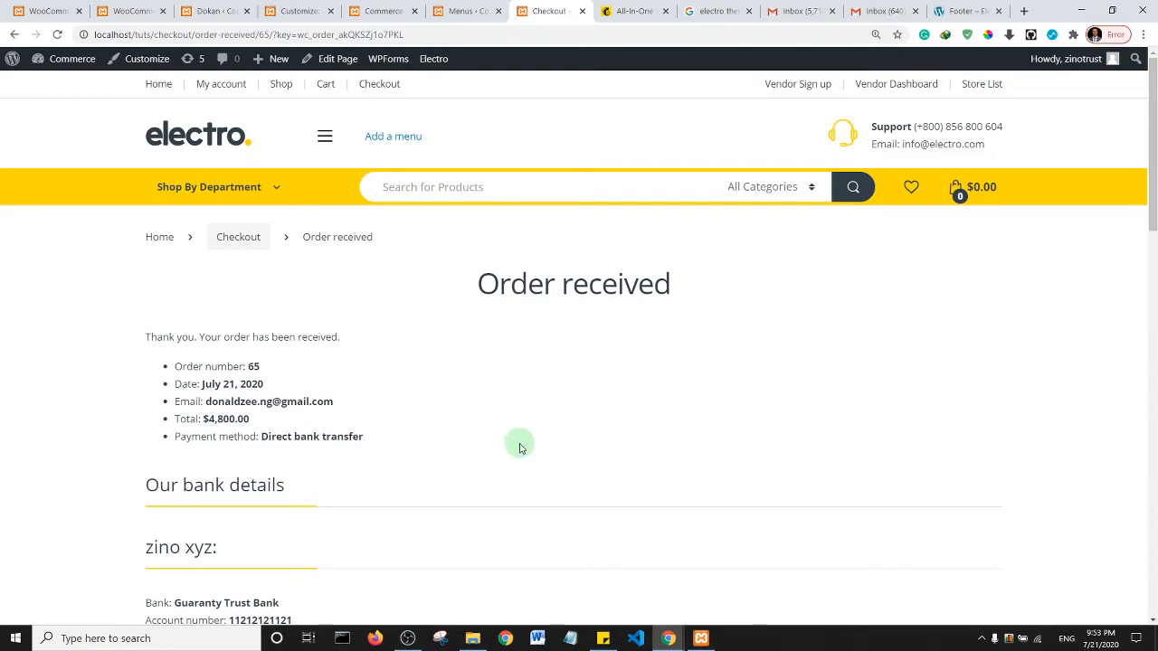
- Review the order-received page, then switch to the vendor window on the Mens Shirt Edit Product page
{"action": "left_click", "coordinate": [408, 639]}
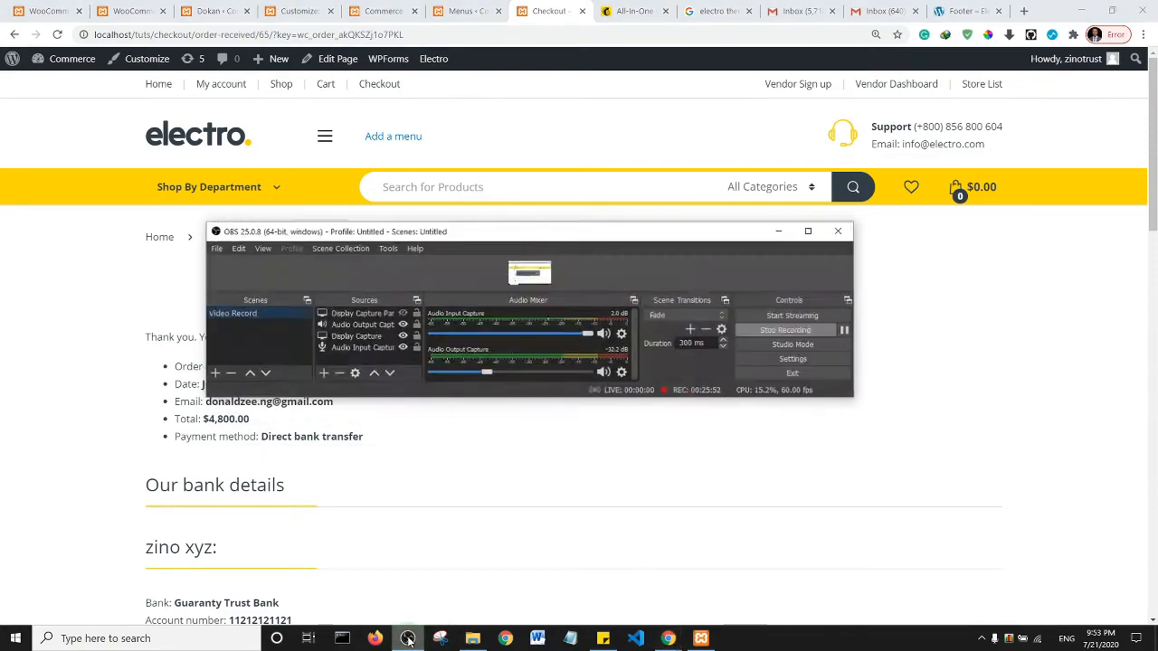
{"action": "left_click", "coordinate": [407, 638]}
{"action": "left_click", "coordinate": [422, 568]}
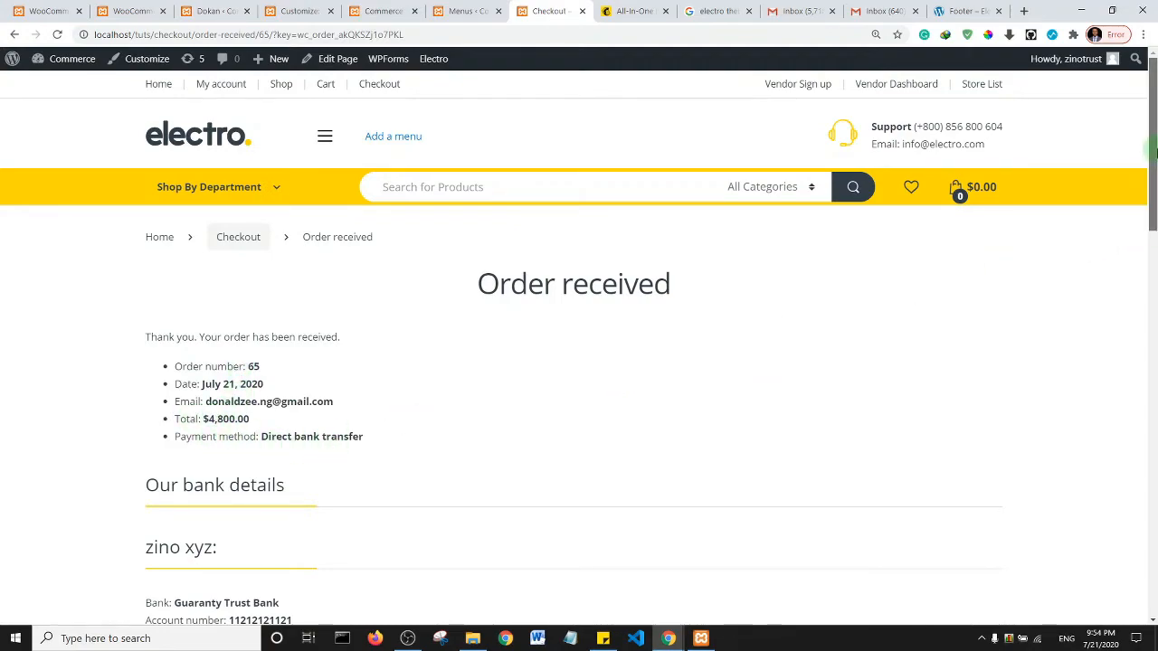
{"action": "scroll", "coordinate": [1154, 217], "scroll_direction": "down", "scroll_amount": 3}
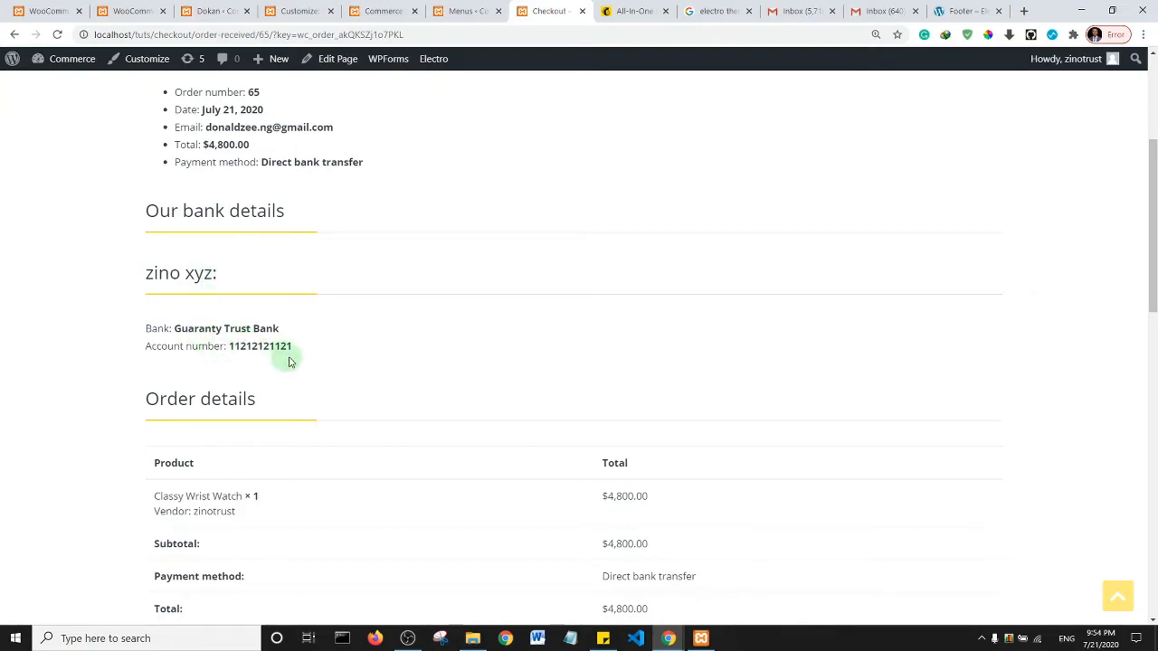
{"action": "left_click_drag", "start_coordinate": [1149, 192], "coordinate": [1153, 215]}
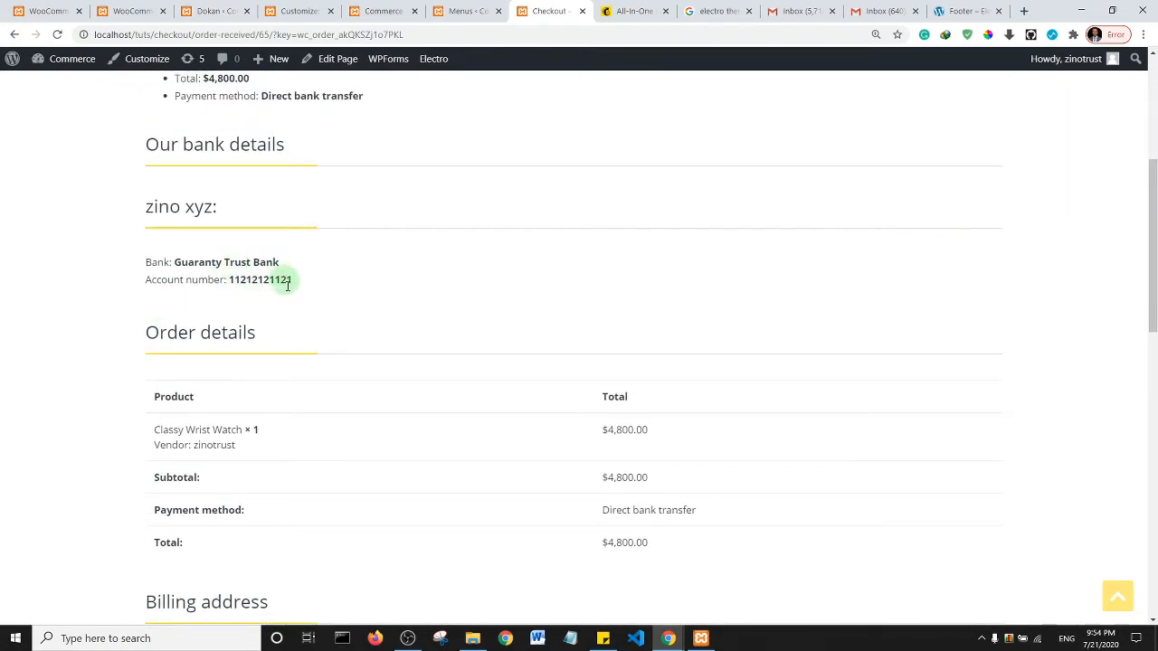
{"action": "left_click_drag", "start_coordinate": [1154, 222], "coordinate": [1154, 51]}
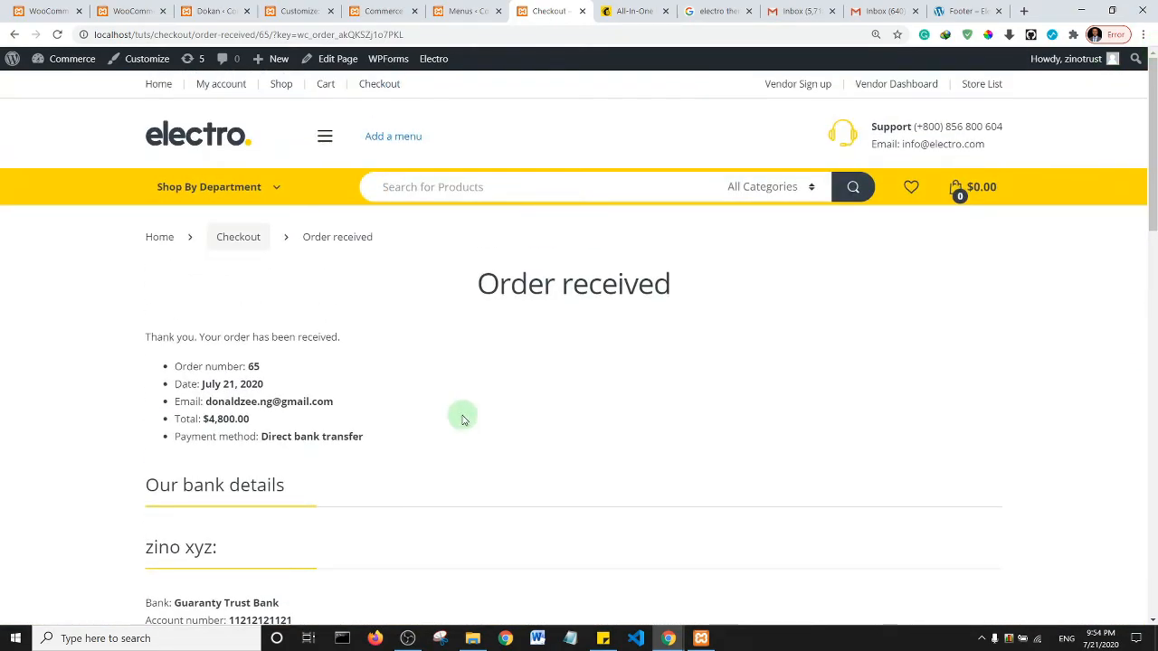
{"action": "mouse_move", "coordinate": [668, 638]}
{"action": "left_click", "coordinate": [732, 586]}
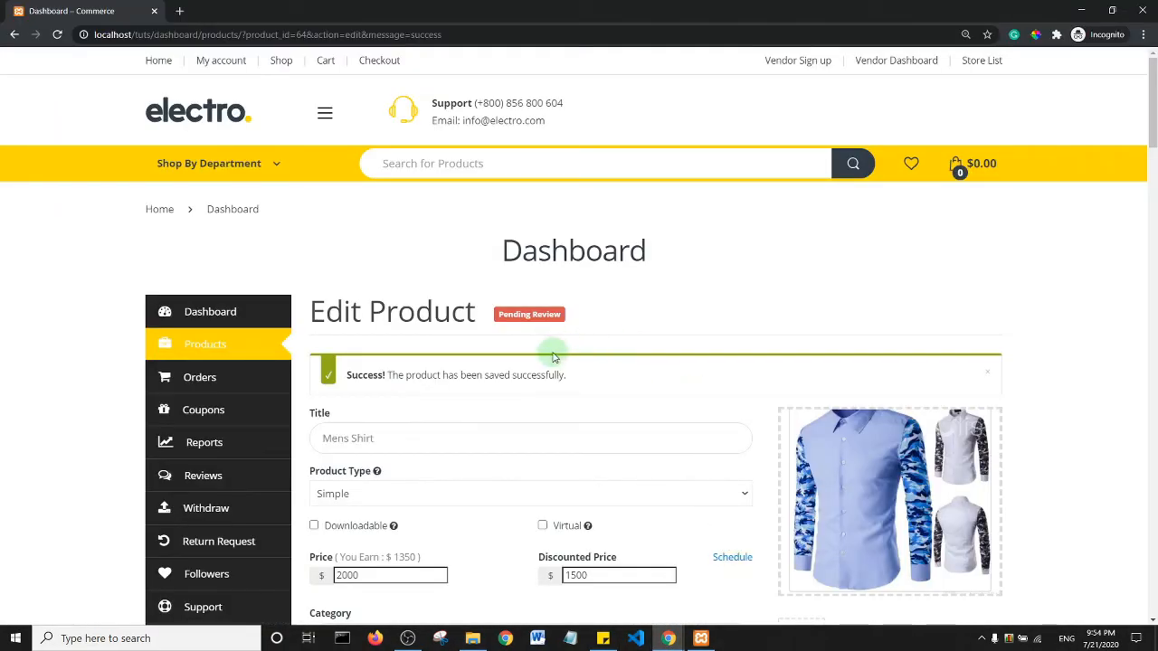
- Check the vendor's Products and Dashboard figures, then list the On hold orders
{"action": "left_click", "coordinate": [206, 347]}
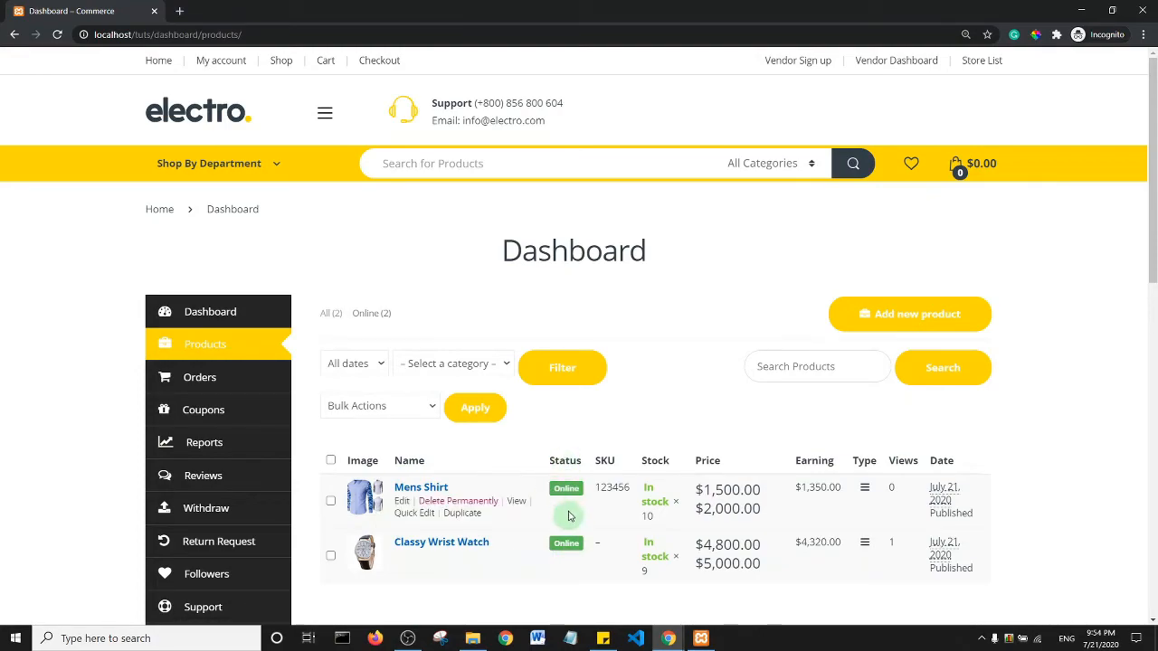
{"action": "left_click", "coordinate": [218, 314]}
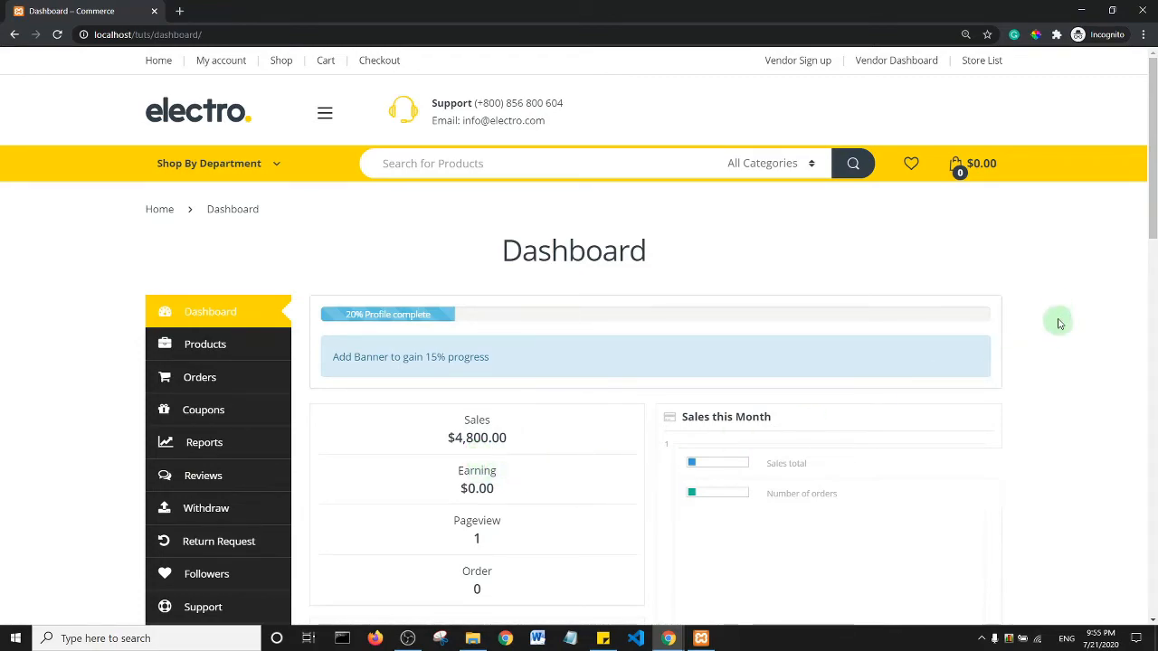
{"action": "left_click_drag", "start_coordinate": [1155, 204], "coordinate": [1155, 296]}
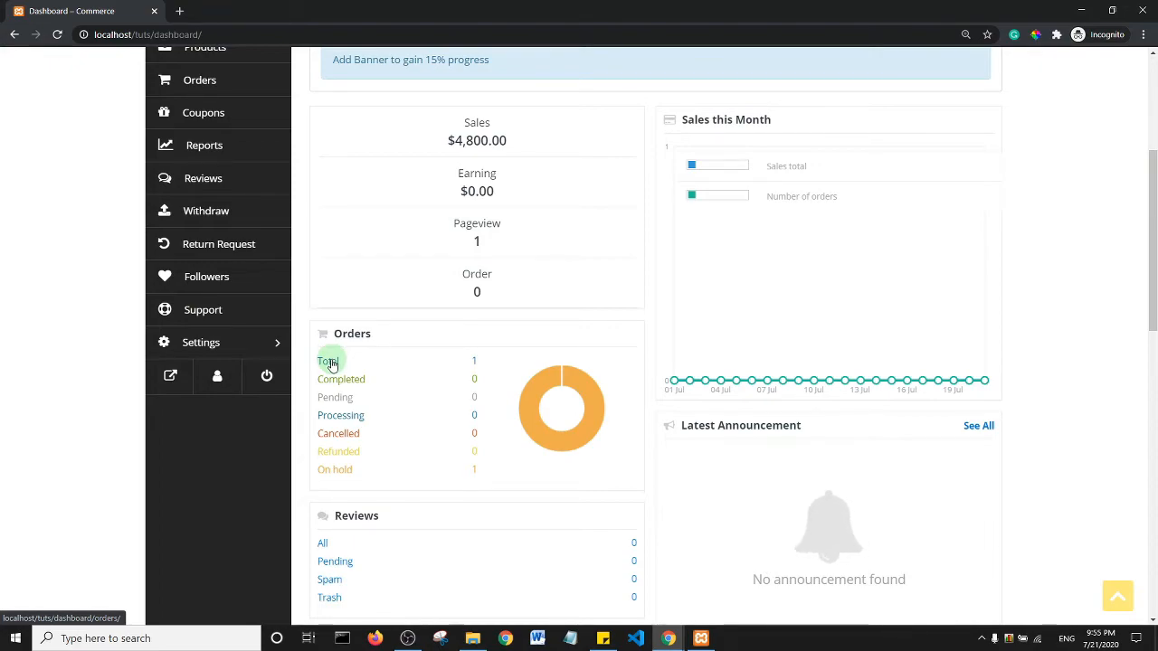
{"action": "left_click", "coordinate": [332, 474]}
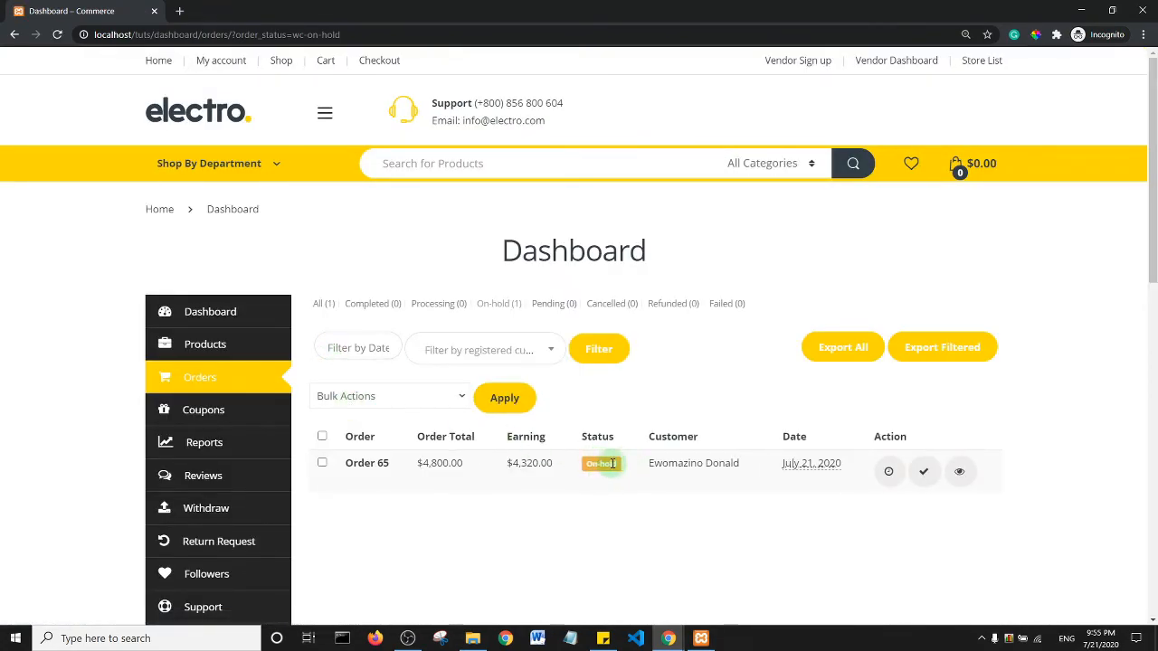
- Complete the on-hold $4,800 watch order, verify it under Completed (1), and return to the Dashboard
{"action": "left_click", "coordinate": [924, 476]}
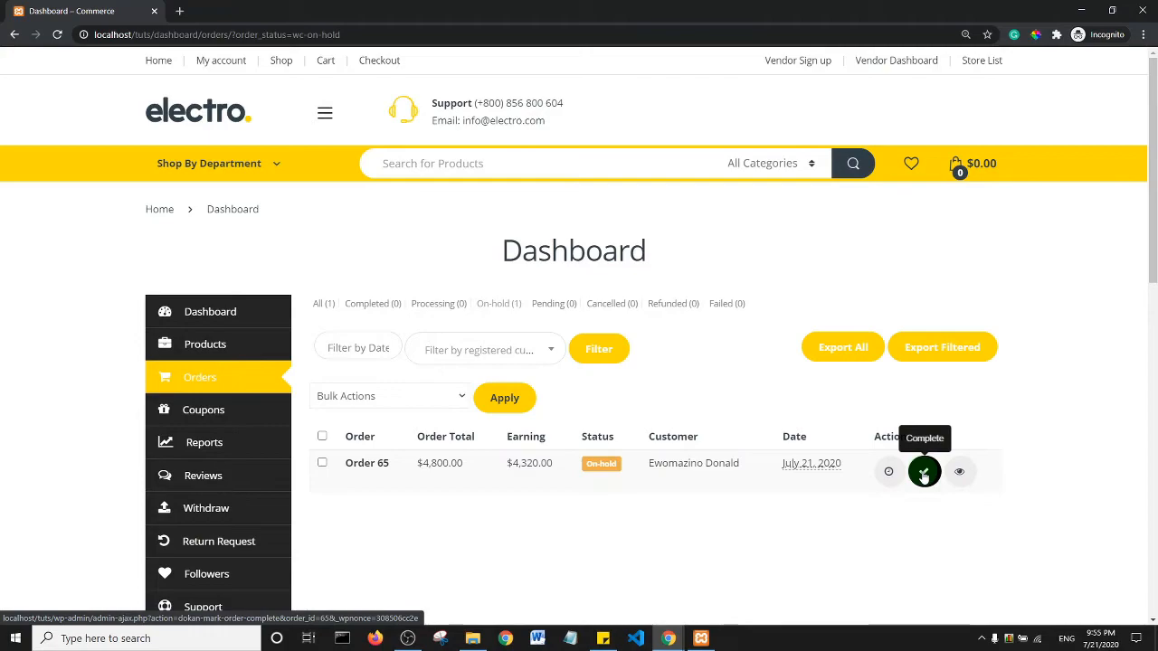
{"action": "left_click", "coordinate": [923, 477]}
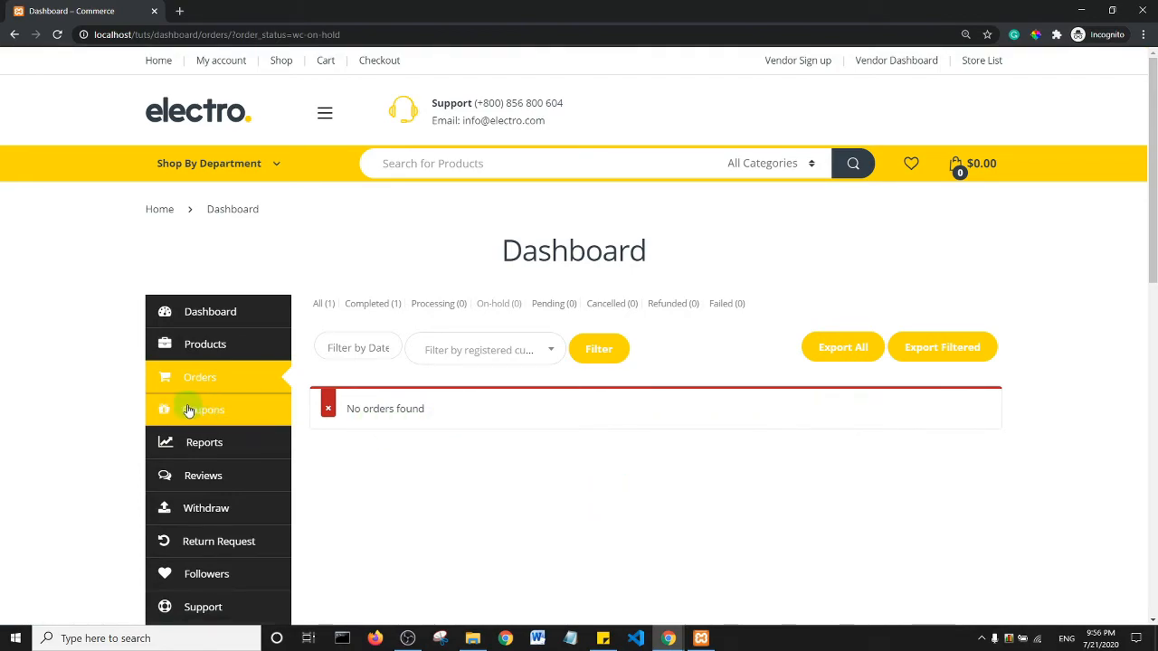
{"action": "left_click", "coordinate": [384, 311]}
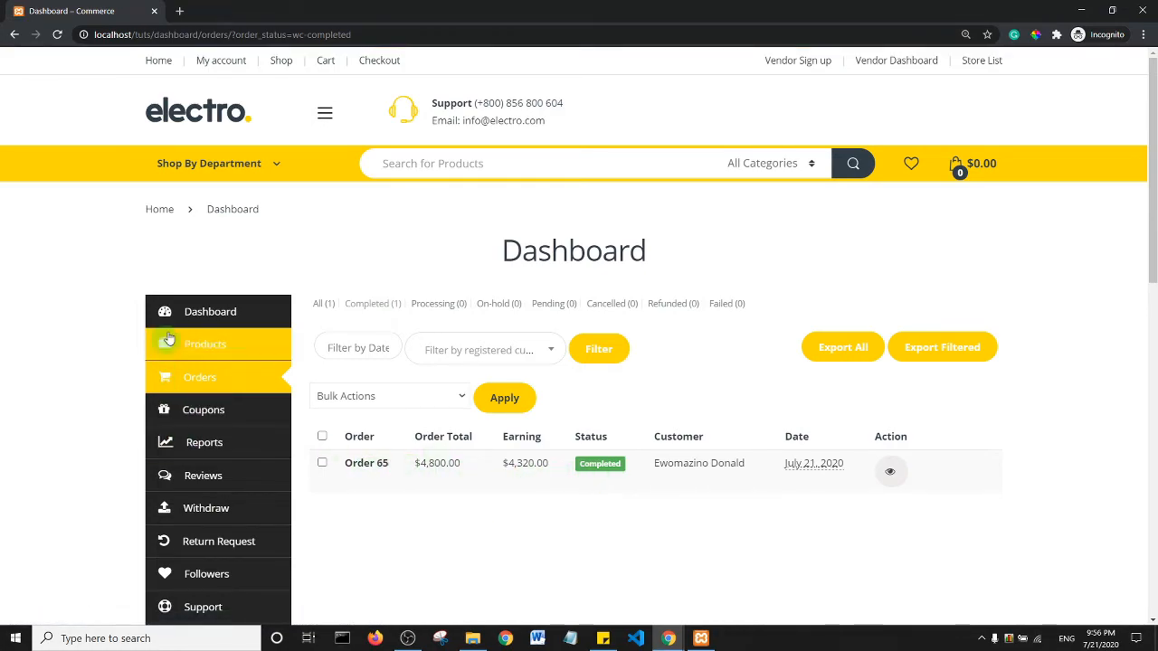
{"action": "left_click", "coordinate": [210, 312]}
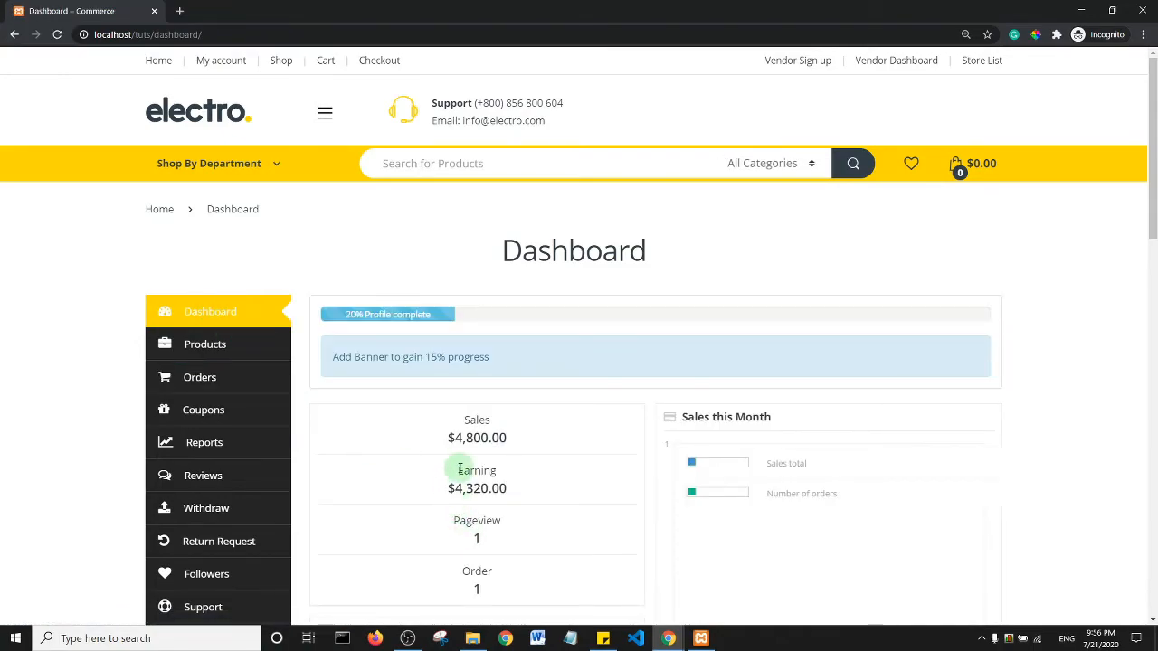
{"action": "scroll", "coordinate": [768, 336], "scroll_direction": "down", "scroll_amount": 2}
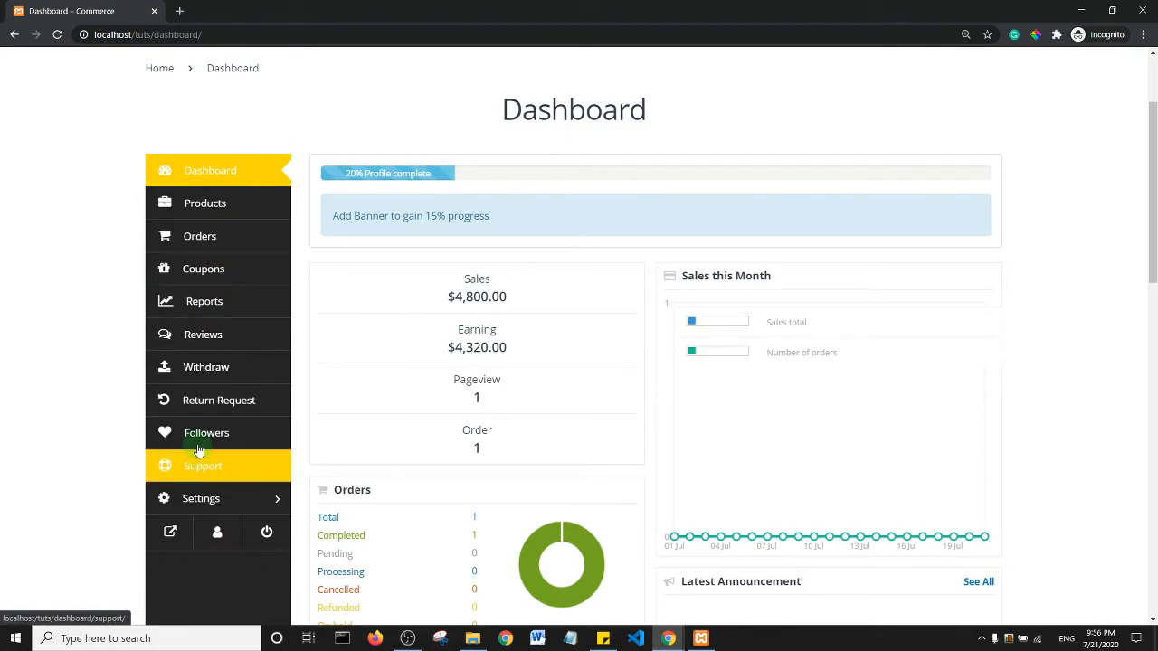
- Browse the vendor's Orders and Coupons pages, then move on to Reports
{"action": "left_click", "coordinate": [208, 237]}
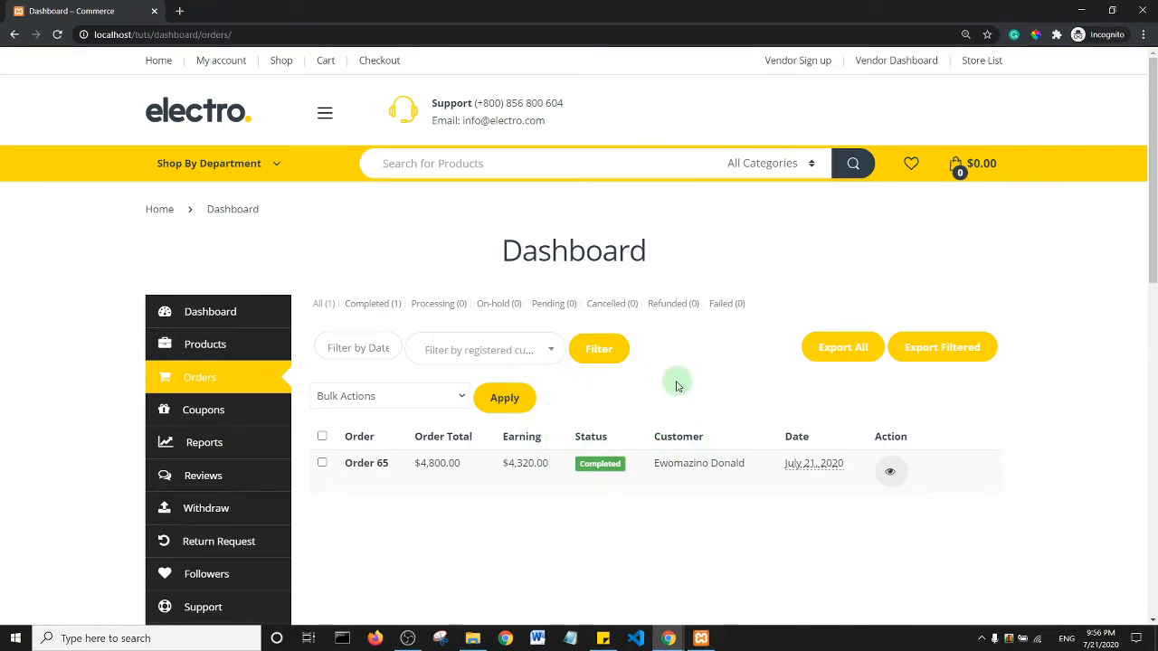
{"action": "left_click", "coordinate": [235, 413]}
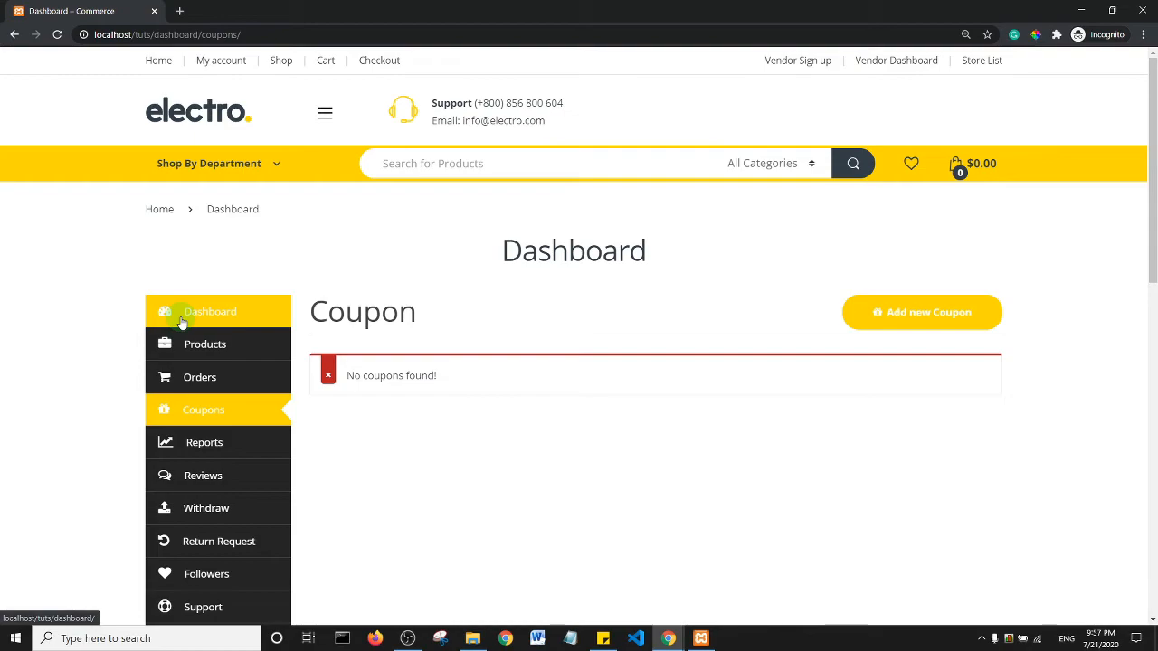
{"action": "scroll", "coordinate": [1155, 192], "scroll_direction": "down", "scroll_amount": 3}
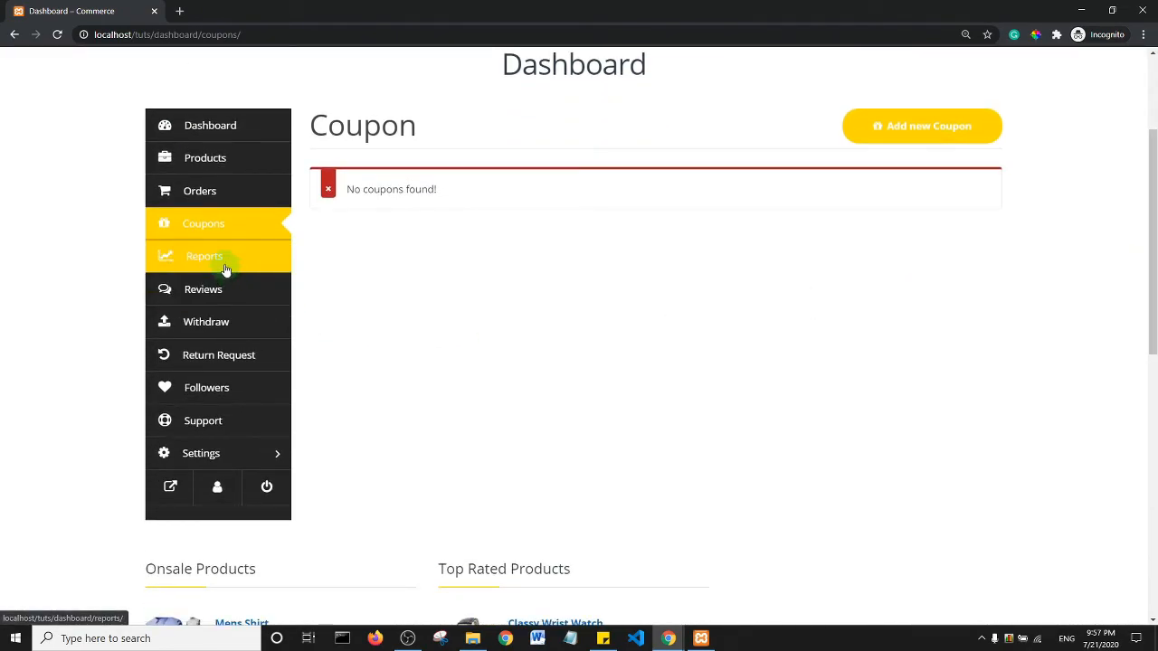
{"action": "left_click", "coordinate": [225, 269]}
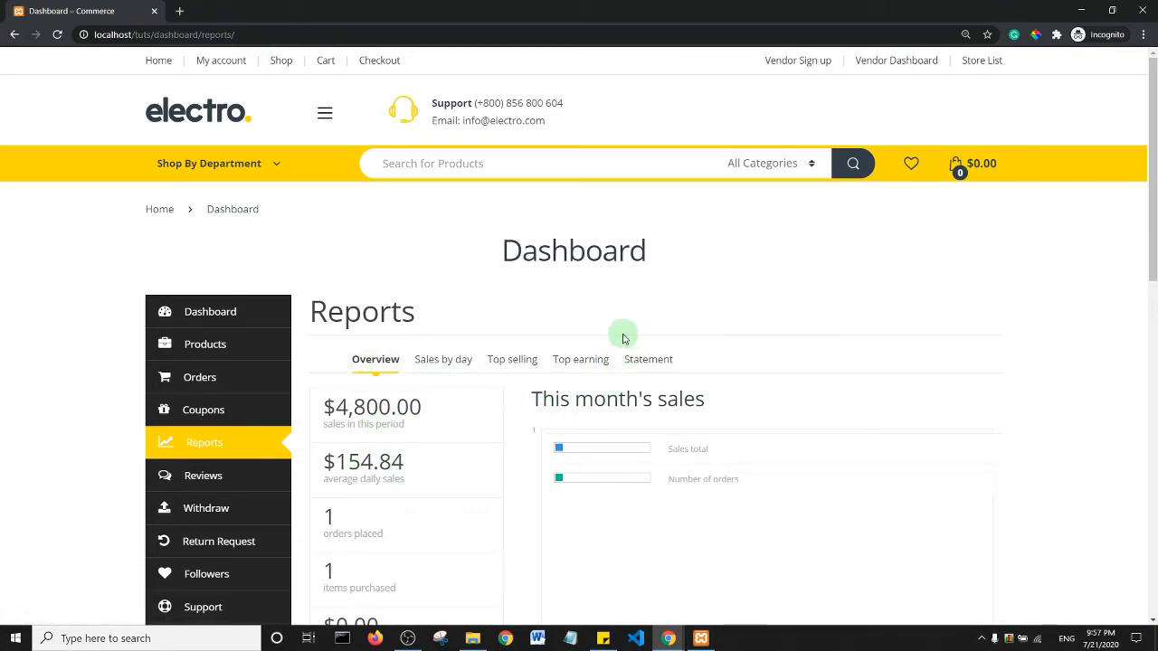
- Scroll through the sales reports, then go to the vendor's Reviews page
{"action": "scroll", "coordinate": [620, 333], "scroll_direction": "down", "scroll_amount": 5}
{"action": "scroll", "coordinate": [621, 329], "scroll_direction": "up", "scroll_amount": 5}
{"action": "left_click_drag", "start_coordinate": [1152, 204], "coordinate": [1153, 302]}
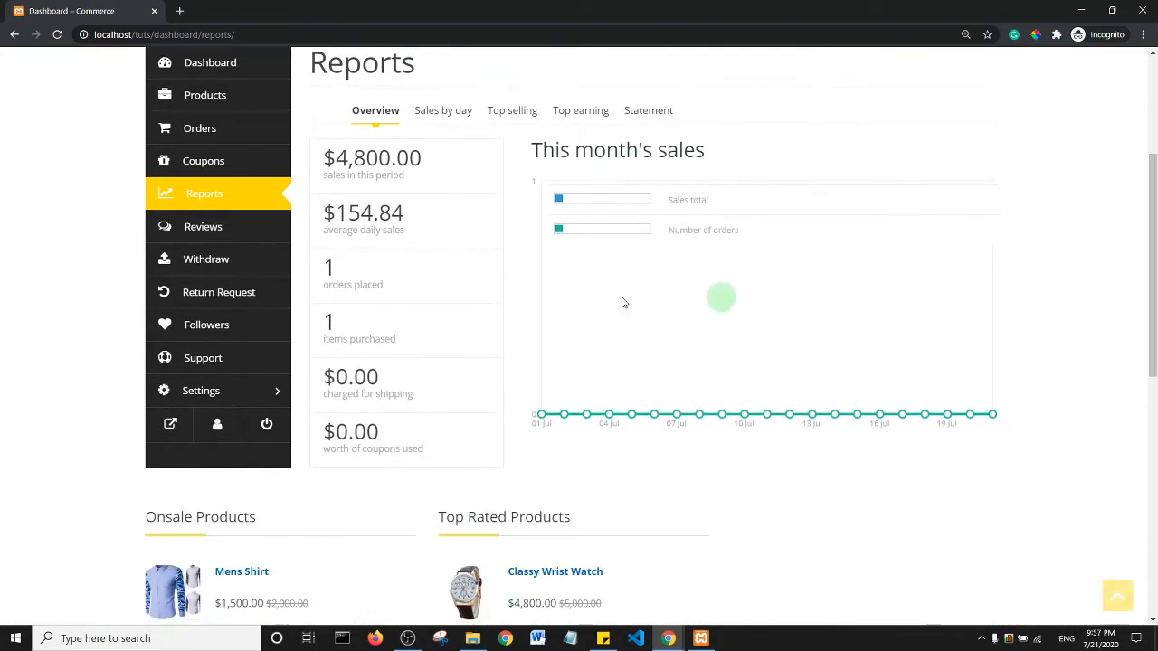
{"action": "left_click", "coordinate": [217, 237]}
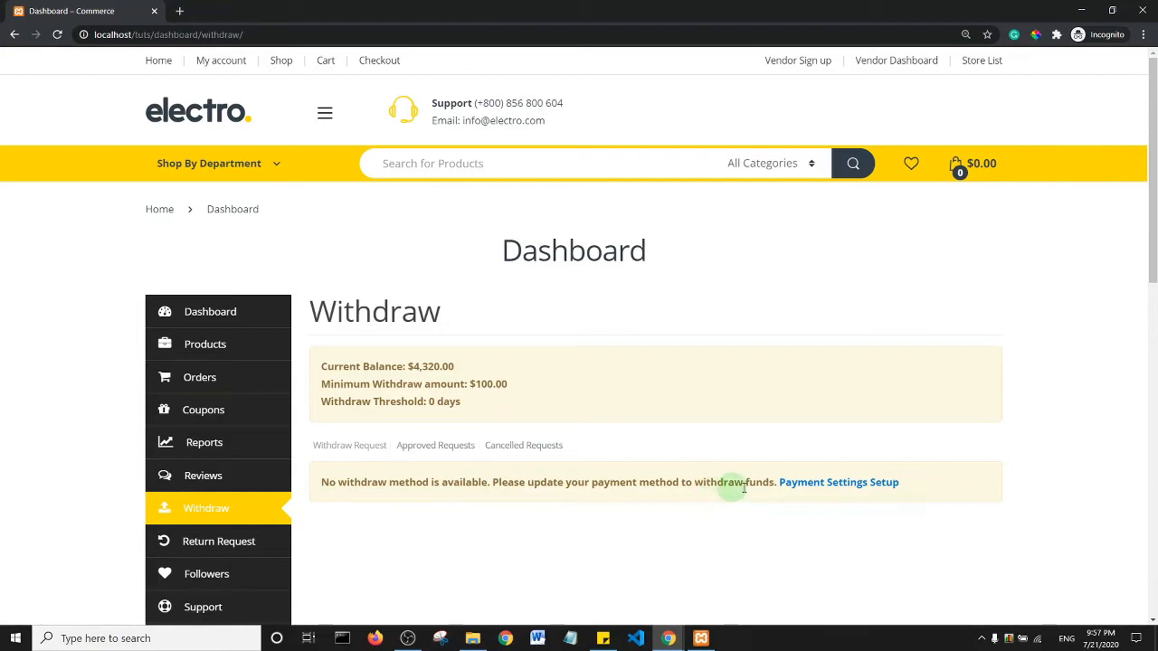
- Open the withdrawal Payment Settings Setup form and scroll through it
{"action": "left_click", "coordinate": [855, 486]}
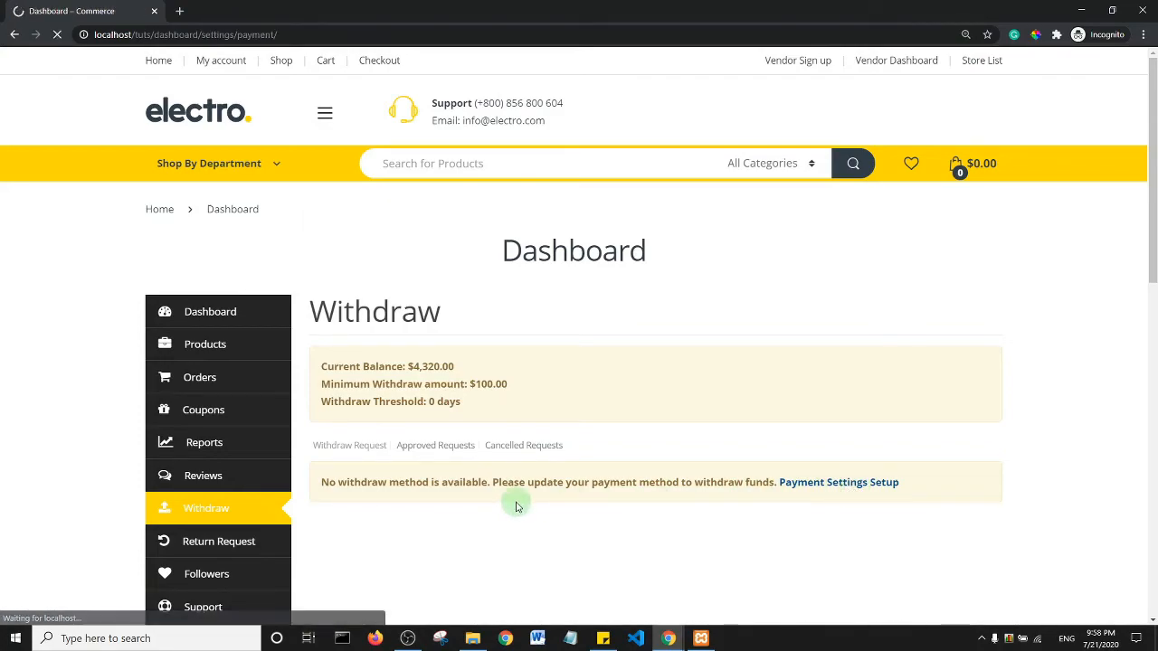
{"action": "scroll", "coordinate": [1149, 244], "scroll_direction": "down", "scroll_amount": 4}
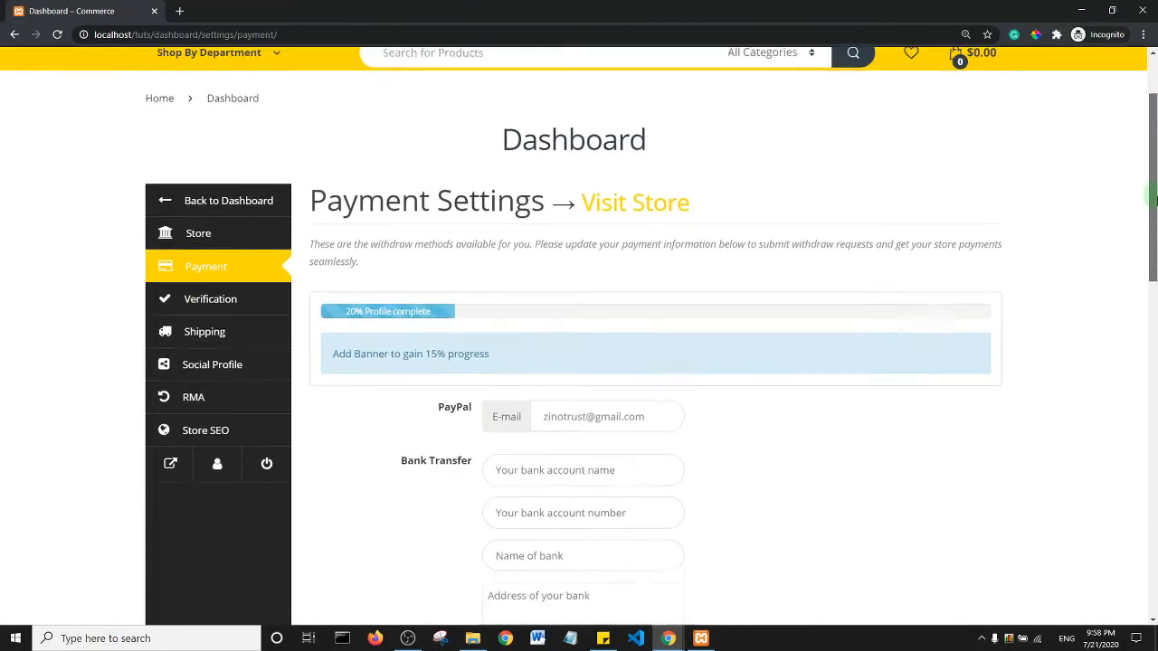
{"action": "scroll", "coordinate": [1154, 244], "scroll_direction": "down", "scroll_amount": 1}
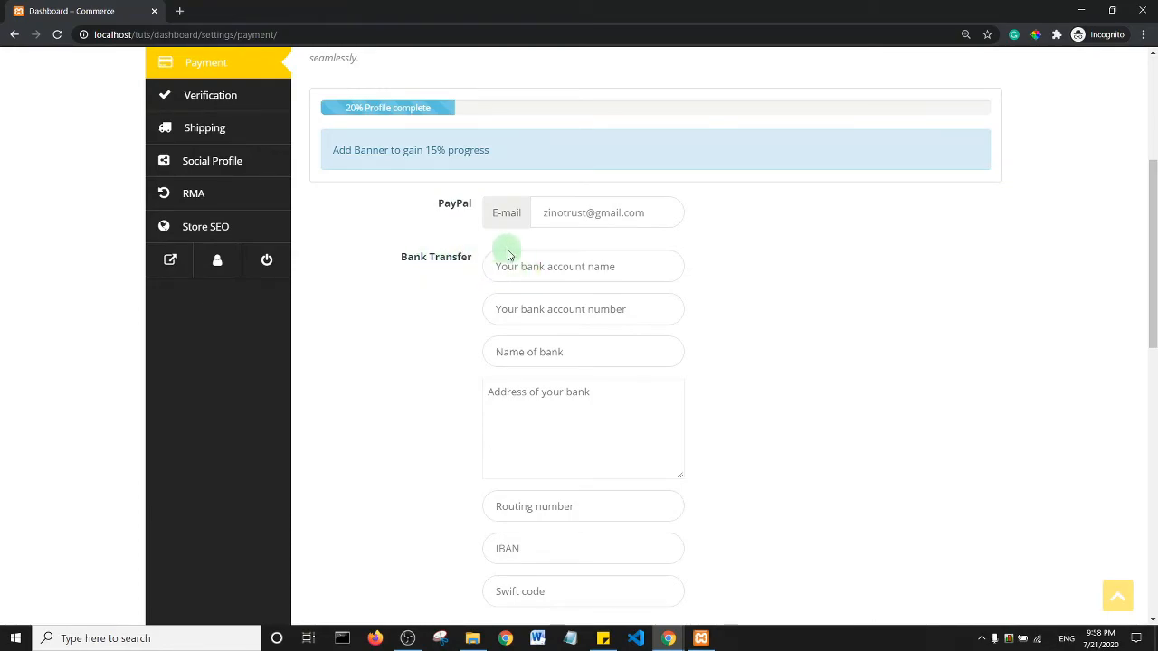
{"action": "mouse_move", "coordinate": [1154, 267]}
{"action": "left_mouse_down"}
{"action": "mouse_move", "coordinate": [1153, 331]}
{"action": "mouse_move", "coordinate": [1154, 195]}
{"action": "mouse_move", "coordinate": [1154, 309]}
{"action": "mouse_move", "coordinate": [1154, 261]}
{"action": "left_mouse_up"}
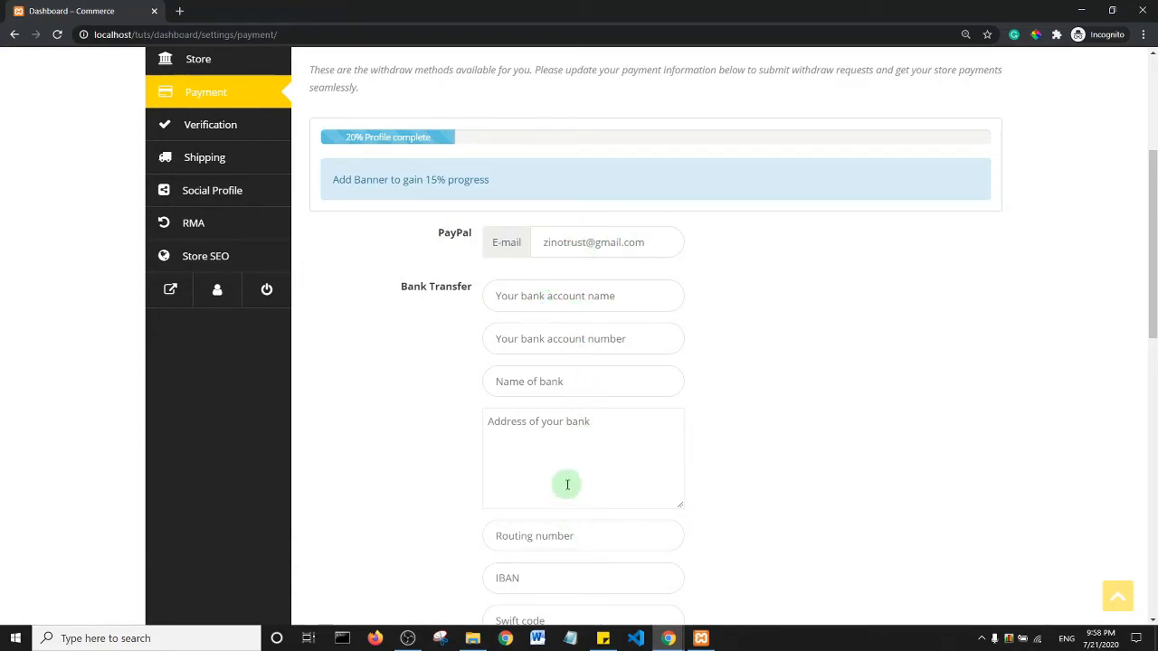
{"action": "scroll", "coordinate": [565, 483], "scroll_direction": "up", "scroll_amount": 3}
{"action": "left_click_drag", "start_coordinate": [1154, 212], "coordinate": [1155, 323]}
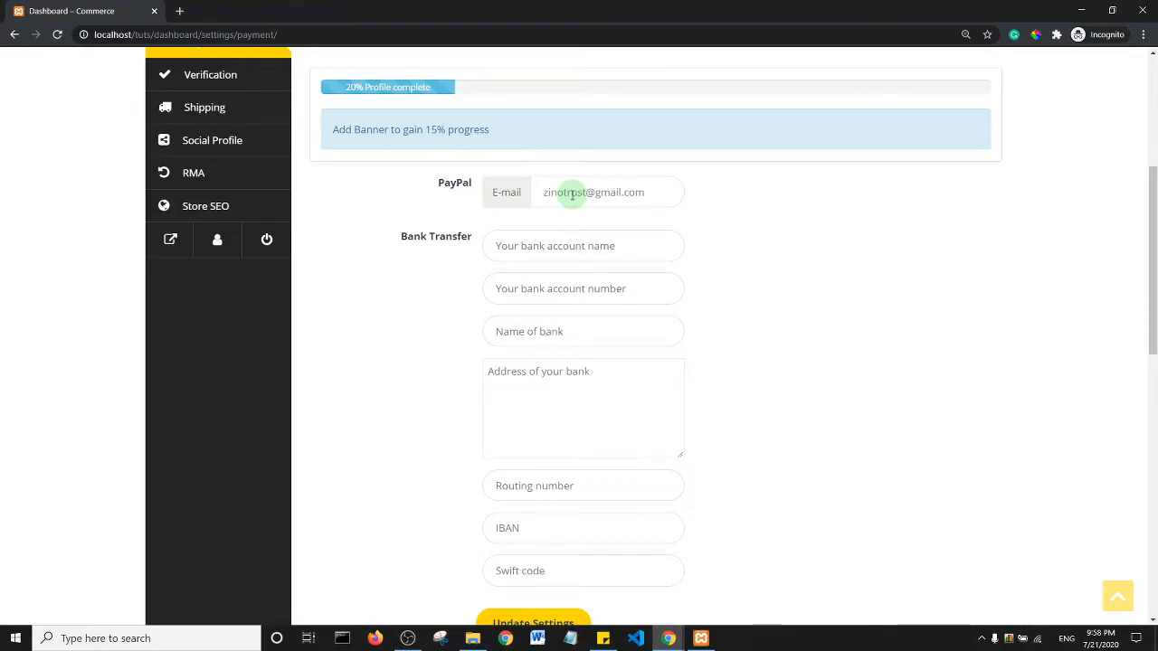
- Leave the payment settings and return to the vendor dashboard
{"action": "scroll", "coordinate": [375, 308], "scroll_direction": "up", "scroll_amount": 4}
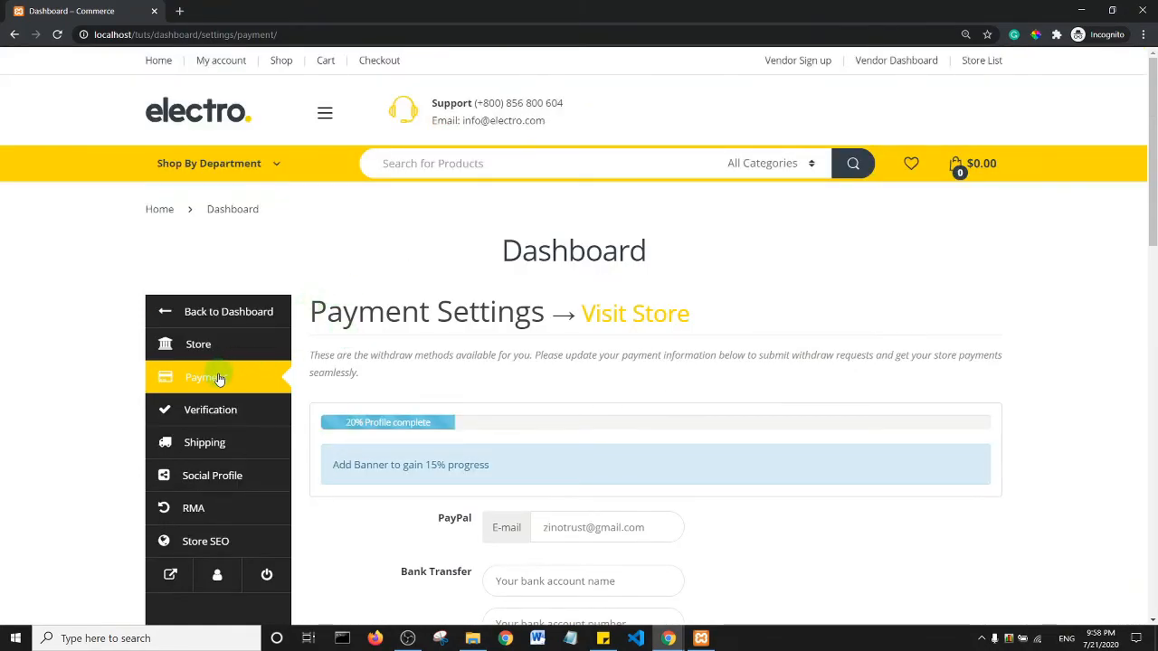
{"action": "left_click", "coordinate": [196, 317]}
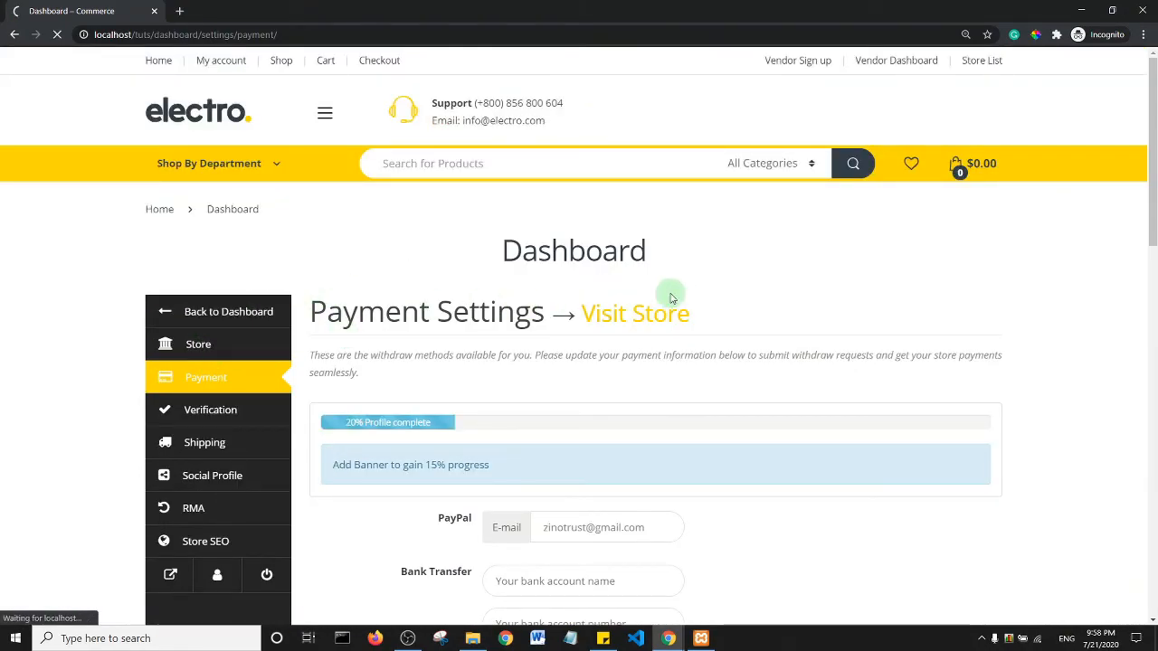
{"action": "left_click_drag", "start_coordinate": [1153, 188], "coordinate": [1154, 276]}
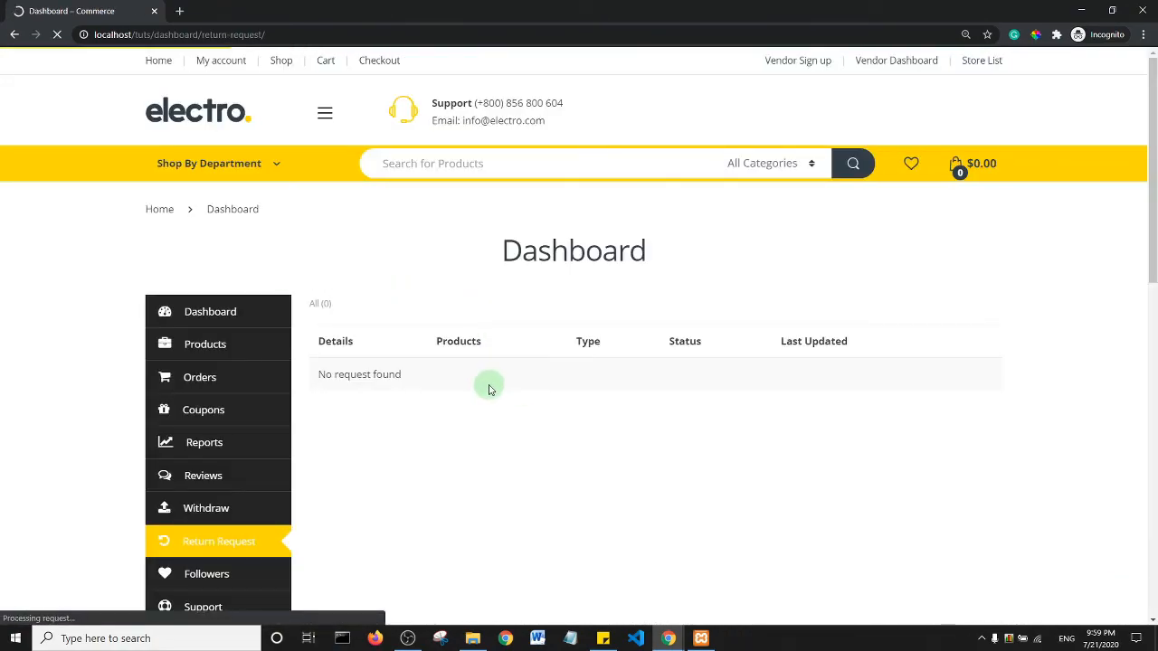
- Look over the vendor's Store Followers page
{"action": "scroll", "coordinate": [633, 294], "scroll_direction": "down", "scroll_amount": 4}
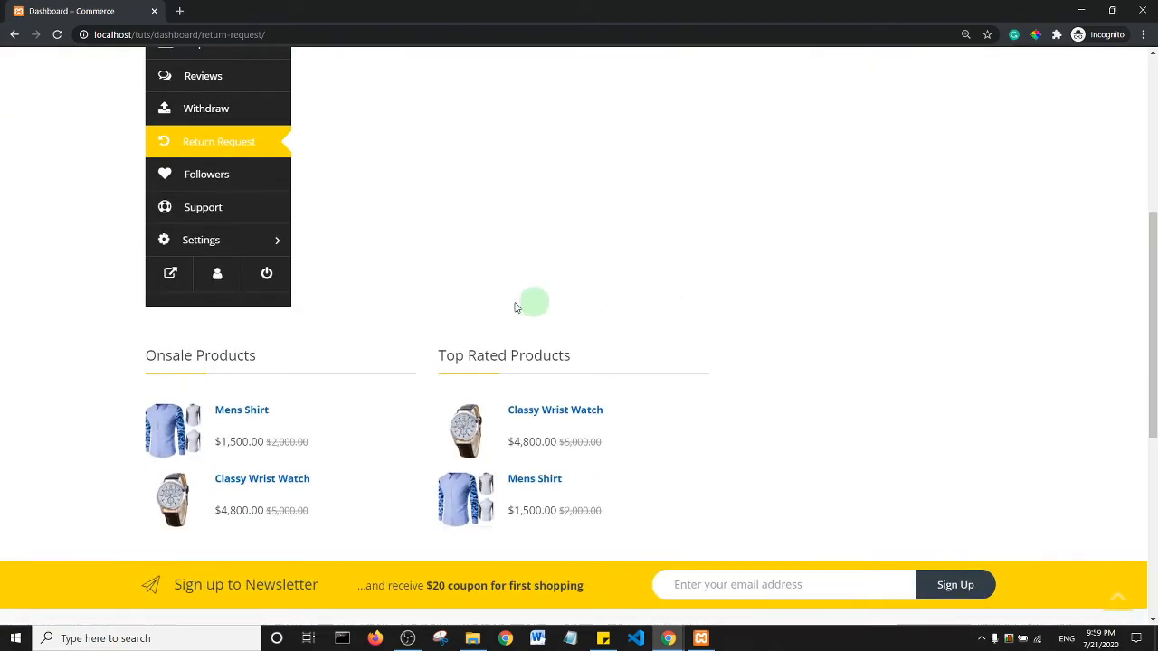
{"action": "left_click", "coordinate": [215, 178]}
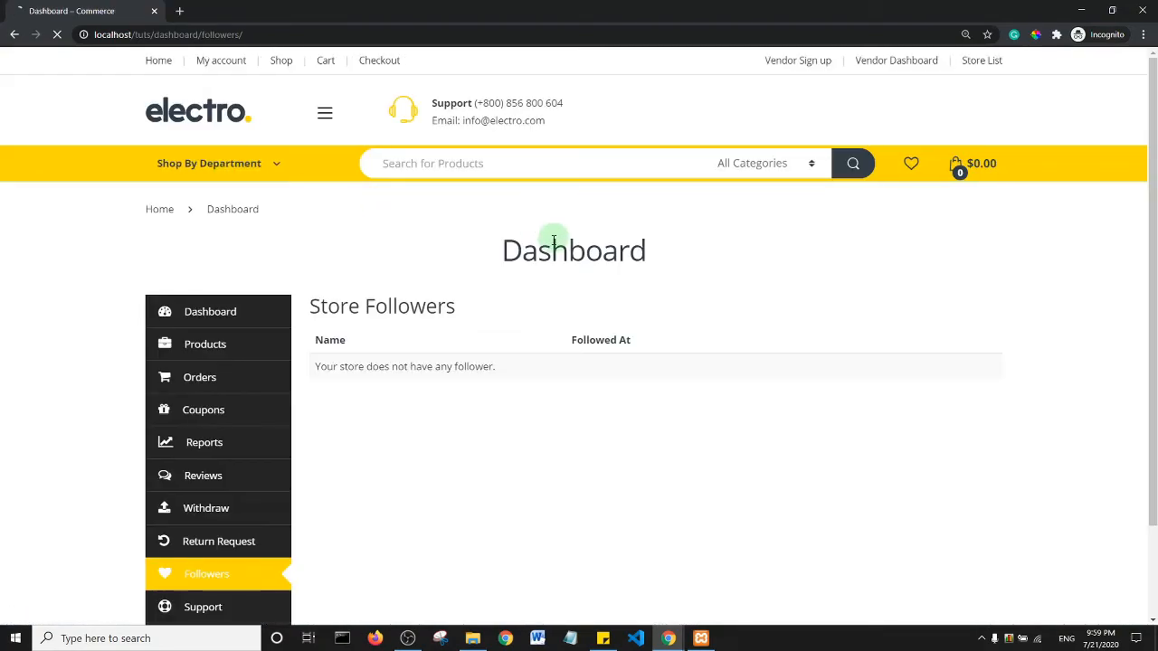
{"action": "scroll", "coordinate": [610, 253], "scroll_direction": "down", "scroll_amount": 9}
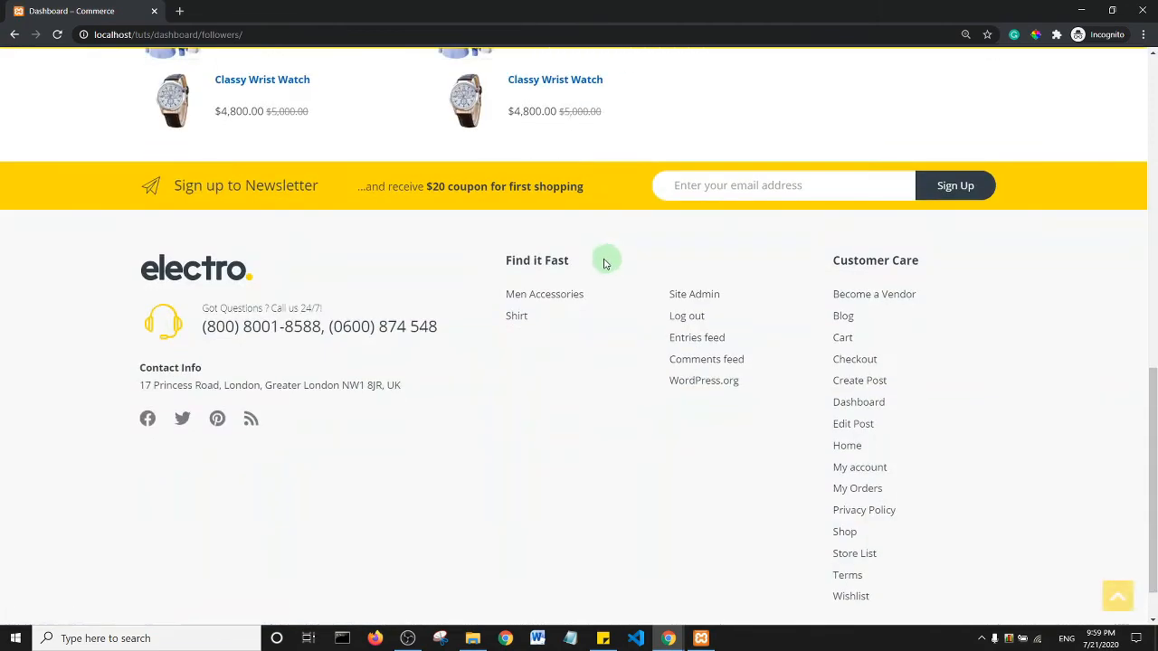
{"action": "scroll", "coordinate": [610, 258], "scroll_direction": "up", "scroll_amount": 4}
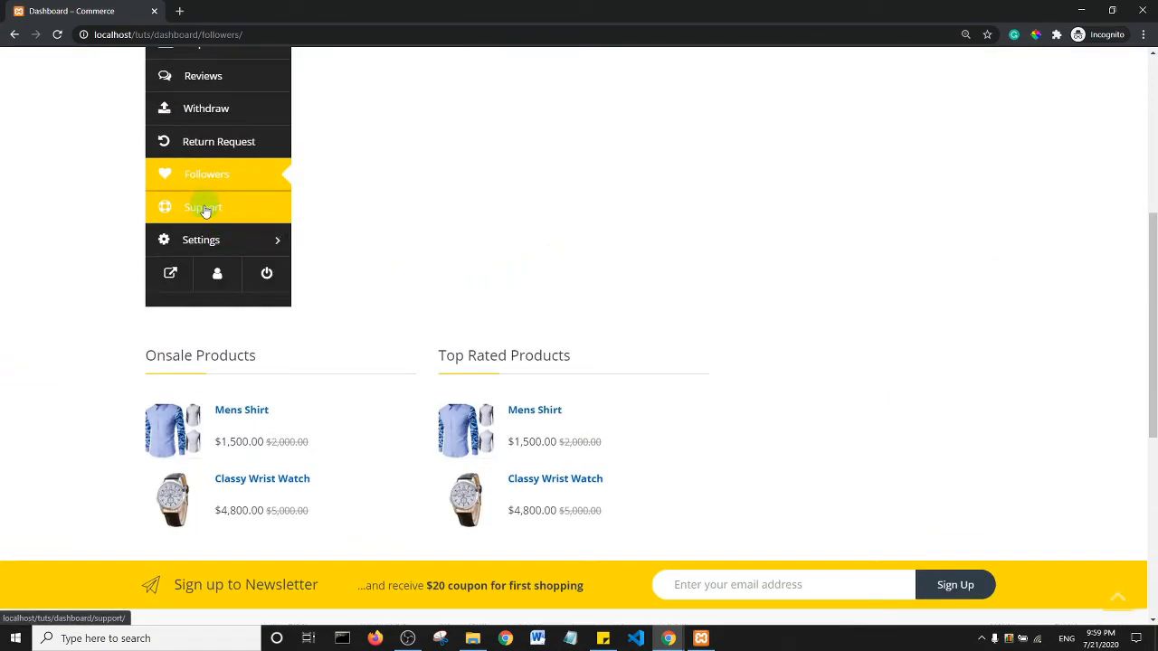
- Check the Support Tickets page, then go to the Store settings page
{"action": "left_click", "coordinate": [203, 209]}
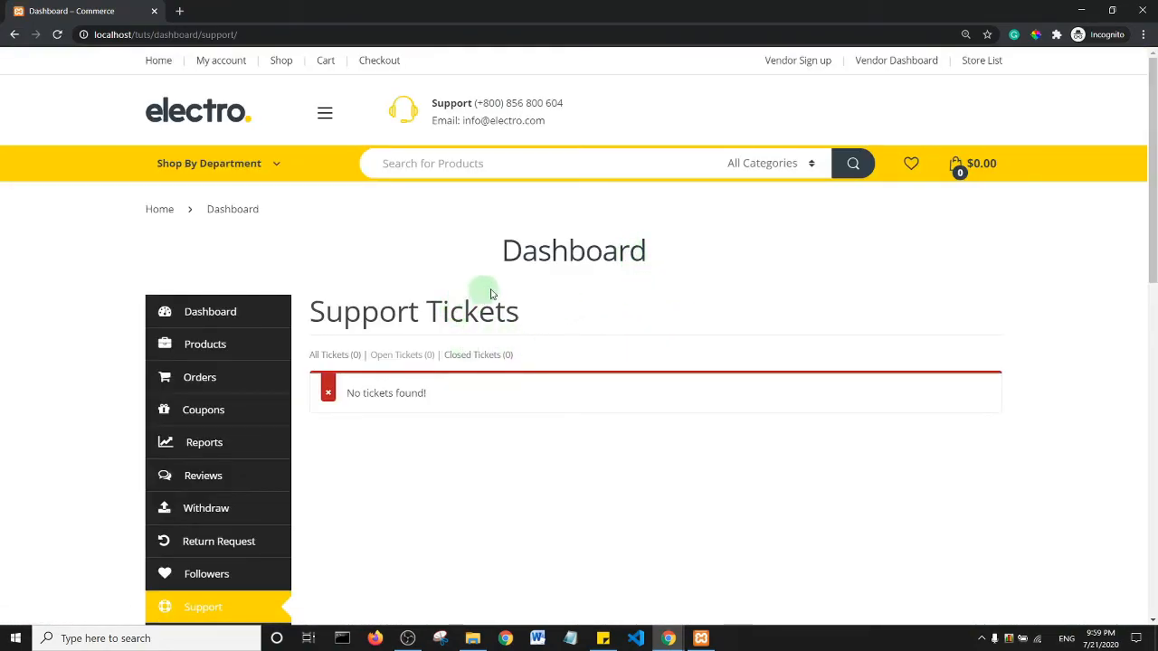
{"action": "left_click_drag", "start_coordinate": [1155, 140], "coordinate": [1155, 203]}
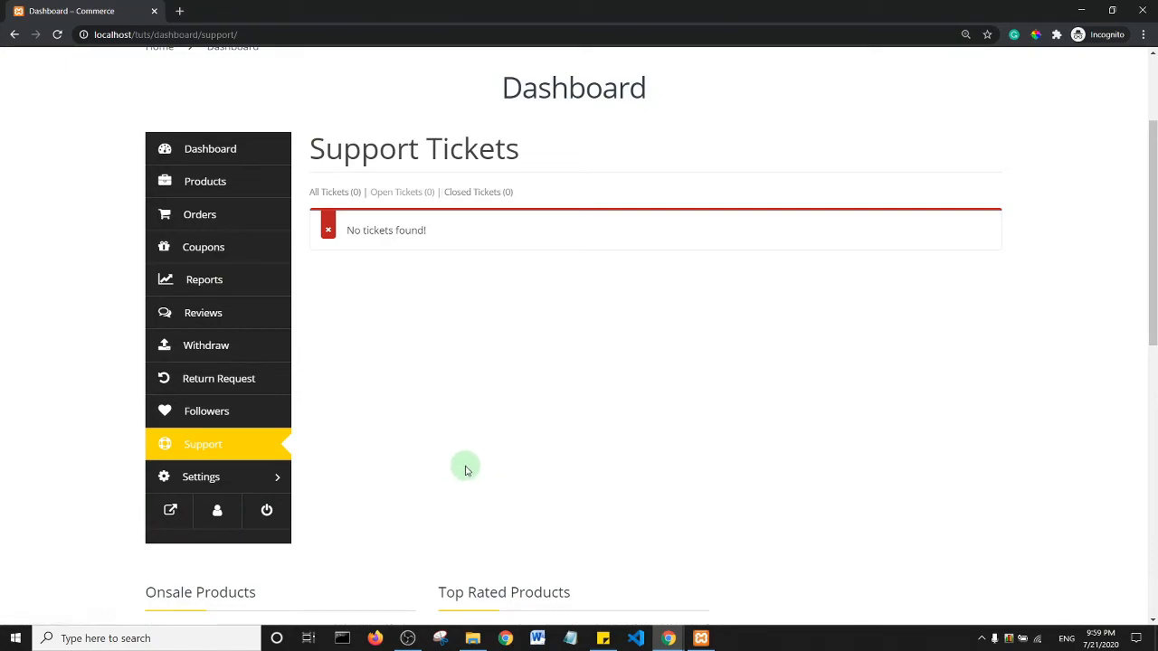
{"action": "scroll", "coordinate": [472, 447], "scroll_direction": "up", "scroll_amount": 2}
{"action": "scroll", "coordinate": [472, 447], "scroll_direction": "down", "scroll_amount": 4}
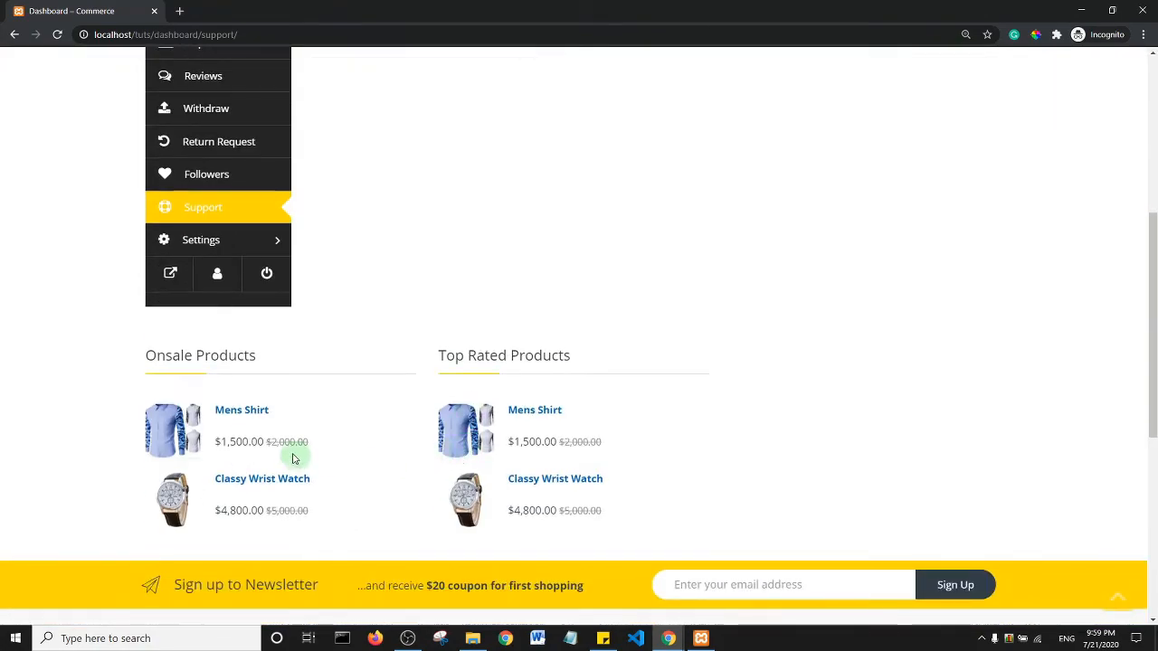
{"action": "left_click", "coordinate": [189, 240]}
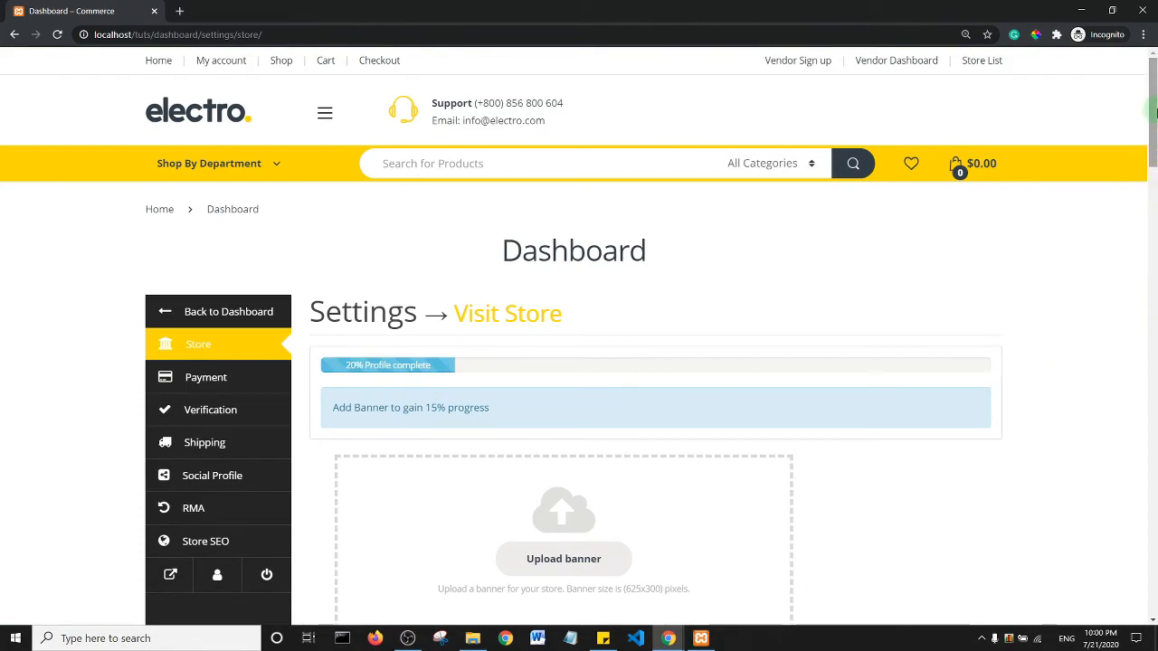
- Mark the store open on Sunday with an 8:30 am opening time
{"action": "scroll", "coordinate": [1151, 135], "scroll_direction": "down", "scroll_amount": 2}
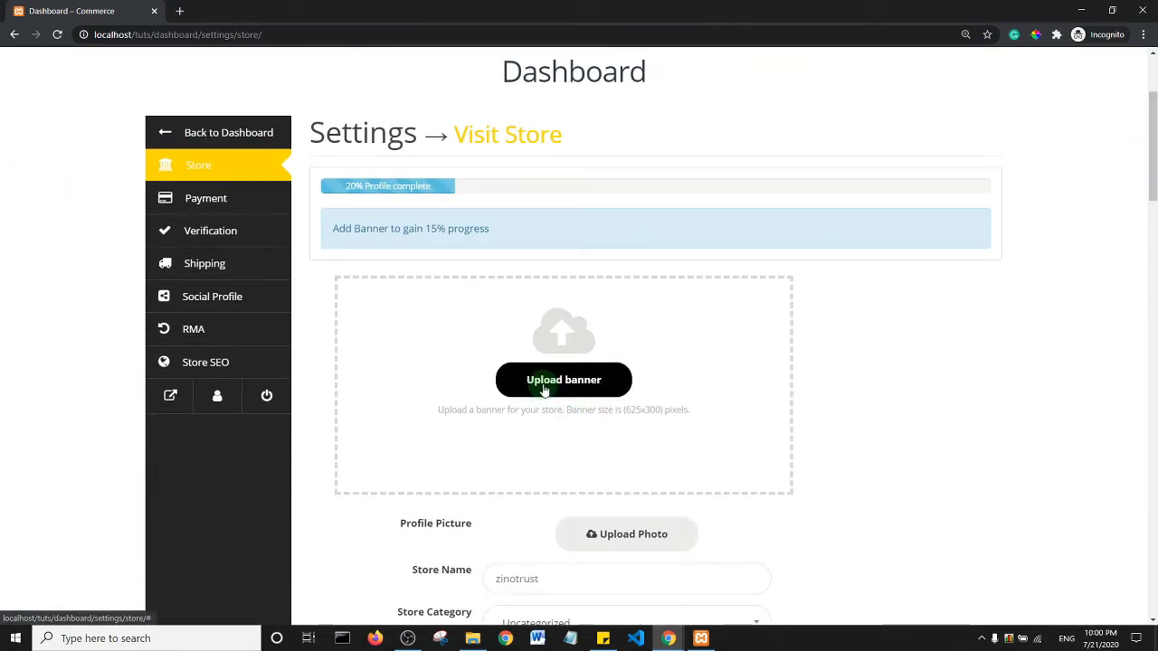
{"action": "left_click_drag", "start_coordinate": [1153, 184], "coordinate": [1153, 266]}
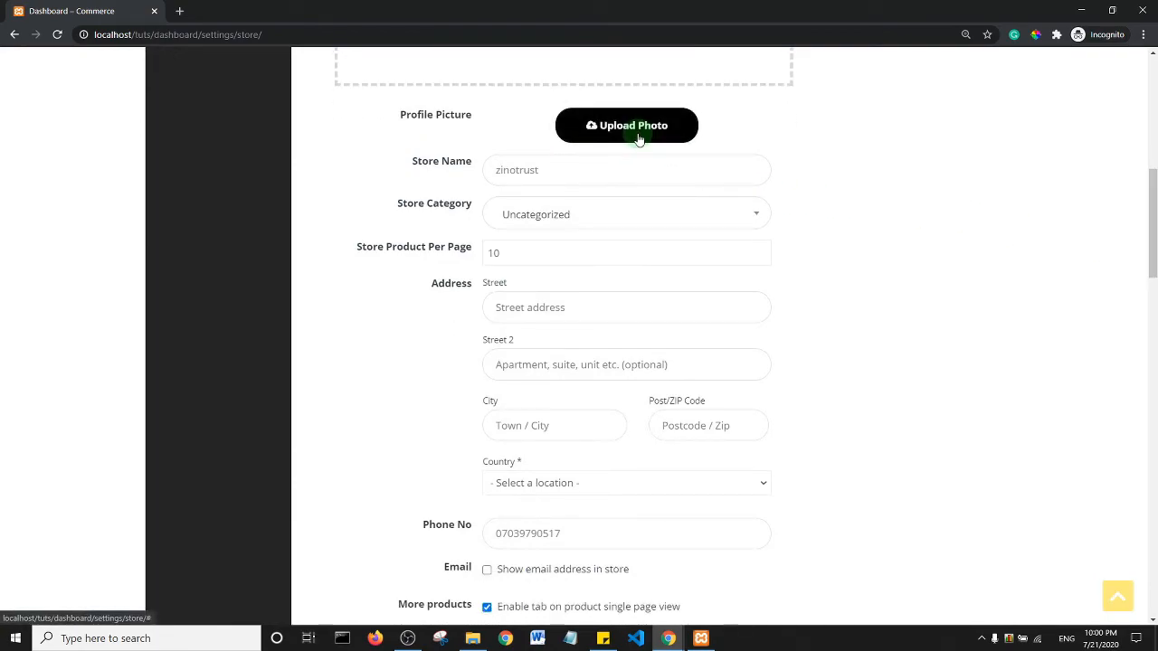
{"action": "scroll", "coordinate": [594, 247], "scroll_direction": "down", "scroll_amount": 7}
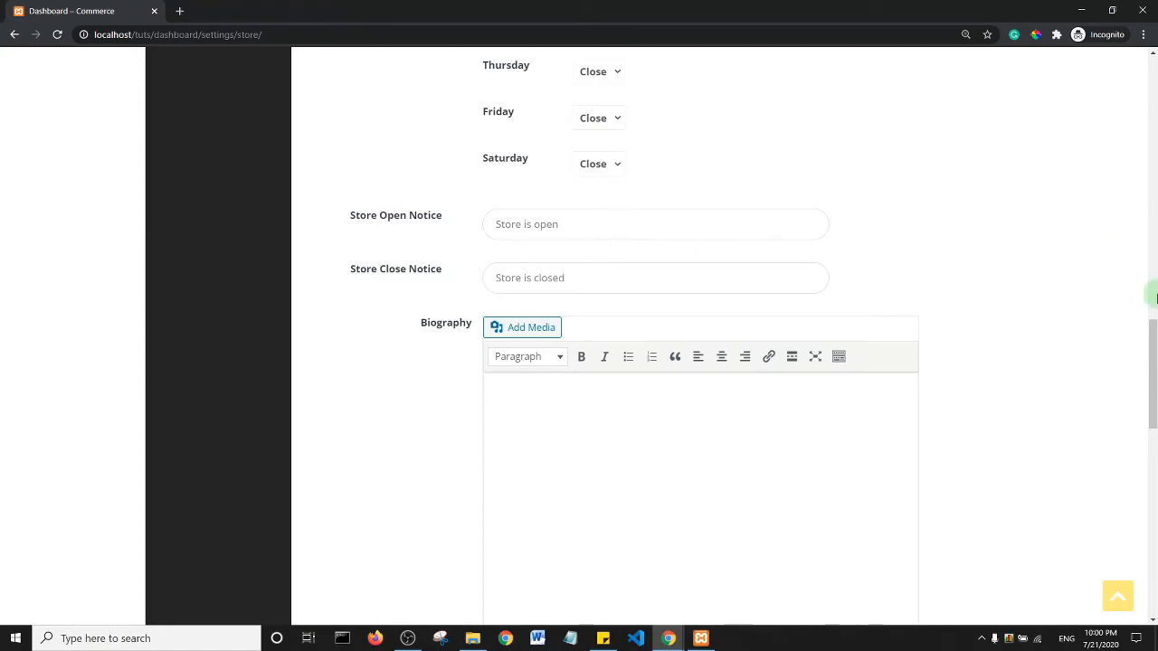
{"action": "left_click", "coordinate": [1153, 288]}
{"action": "left_click_drag", "start_coordinate": [1153, 288], "coordinate": [1153, 296]}
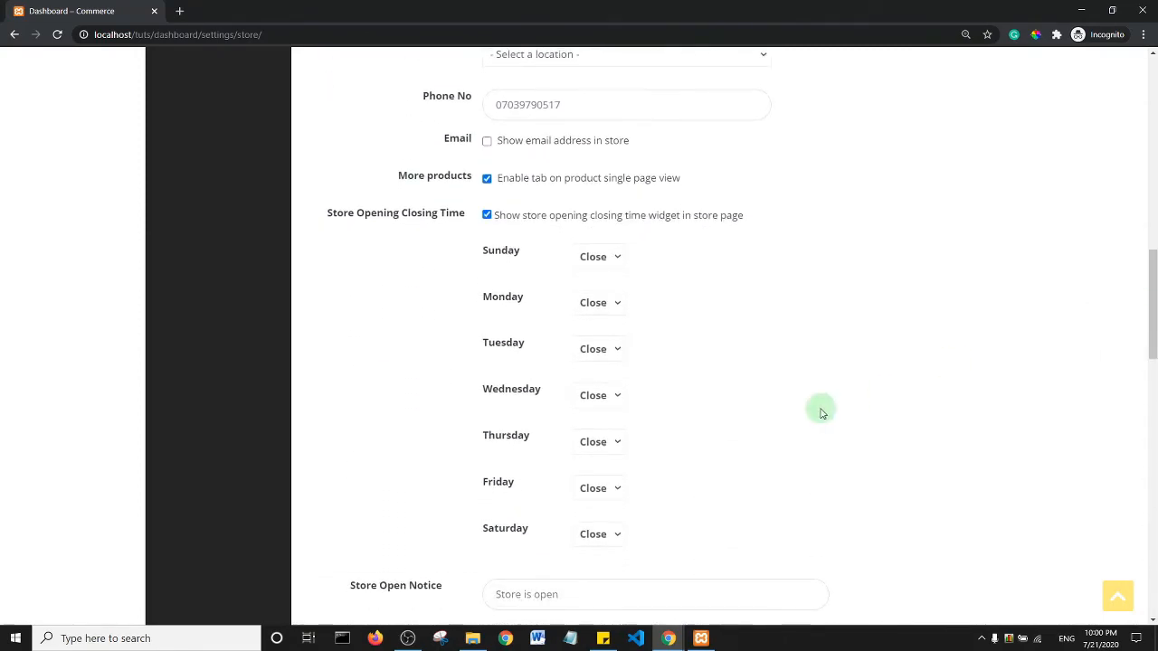
{"action": "left_click", "coordinate": [594, 260]}
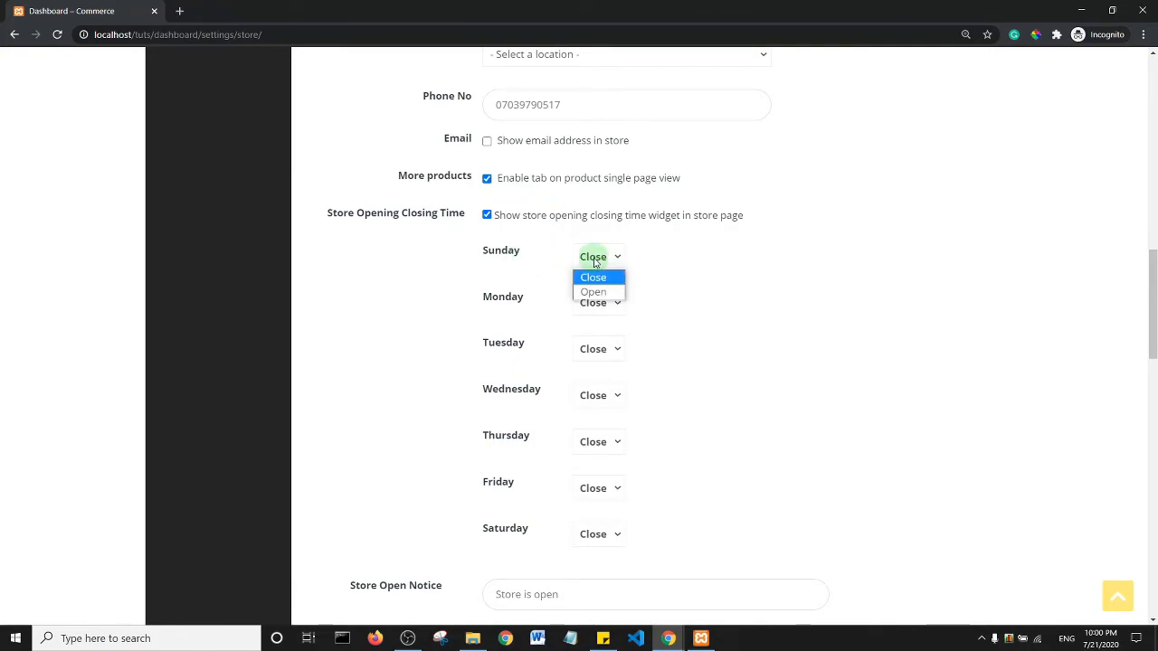
{"action": "left_click", "coordinate": [593, 291]}
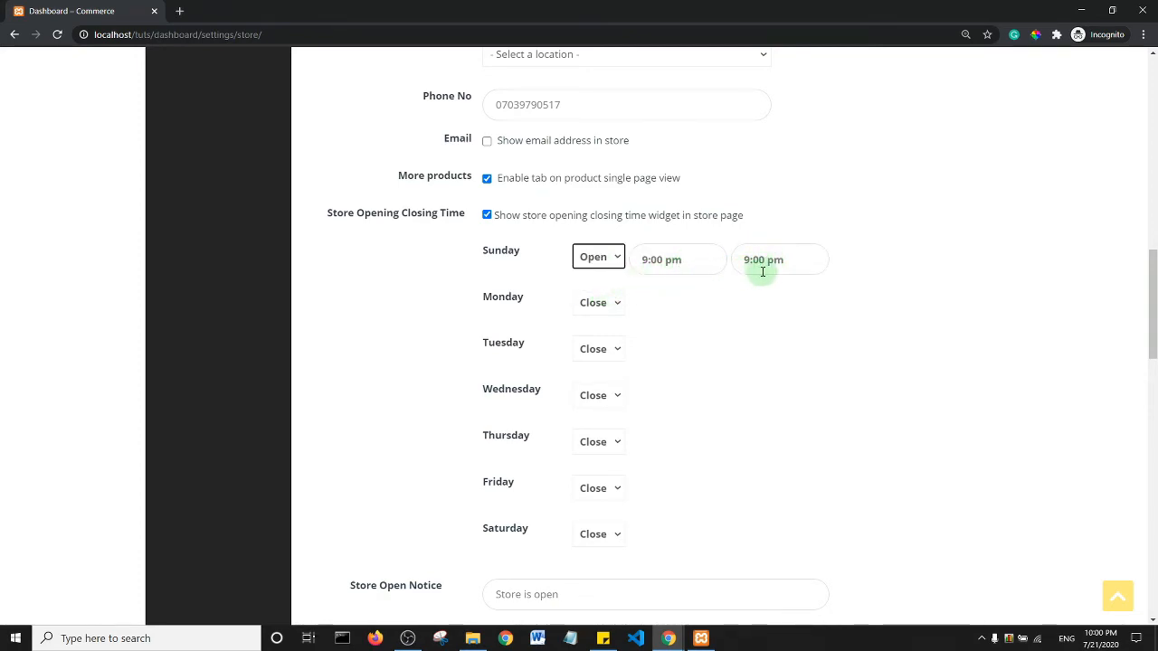
{"action": "left_click", "coordinate": [684, 259]}
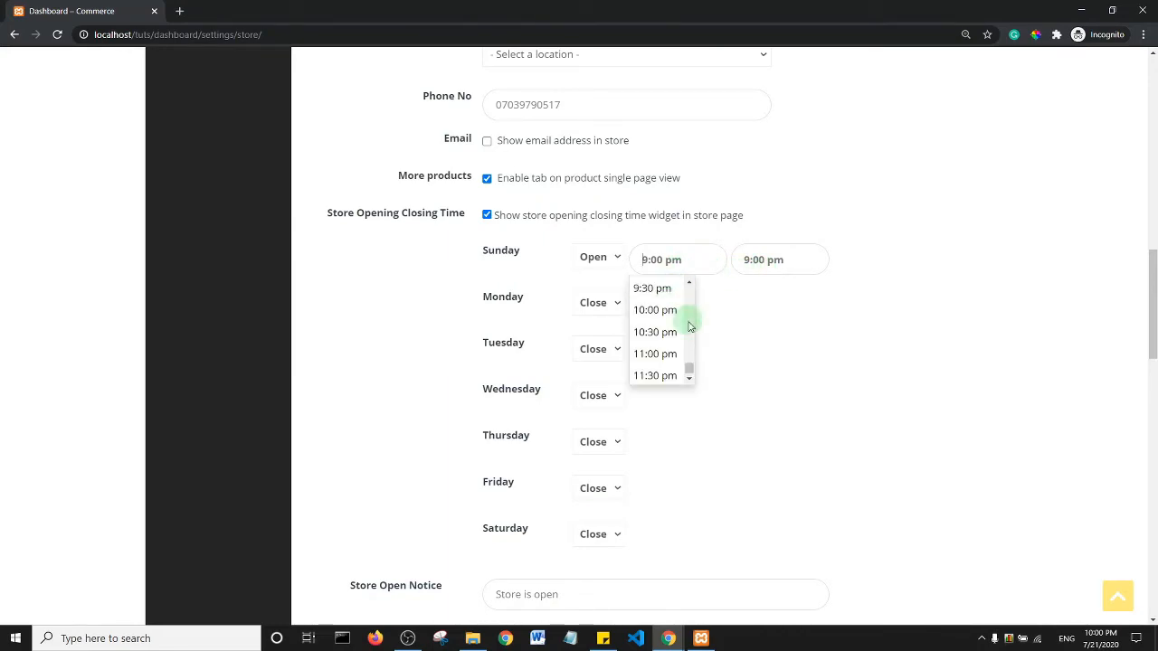
{"action": "left_click_drag", "start_coordinate": [688, 365], "coordinate": [691, 324]}
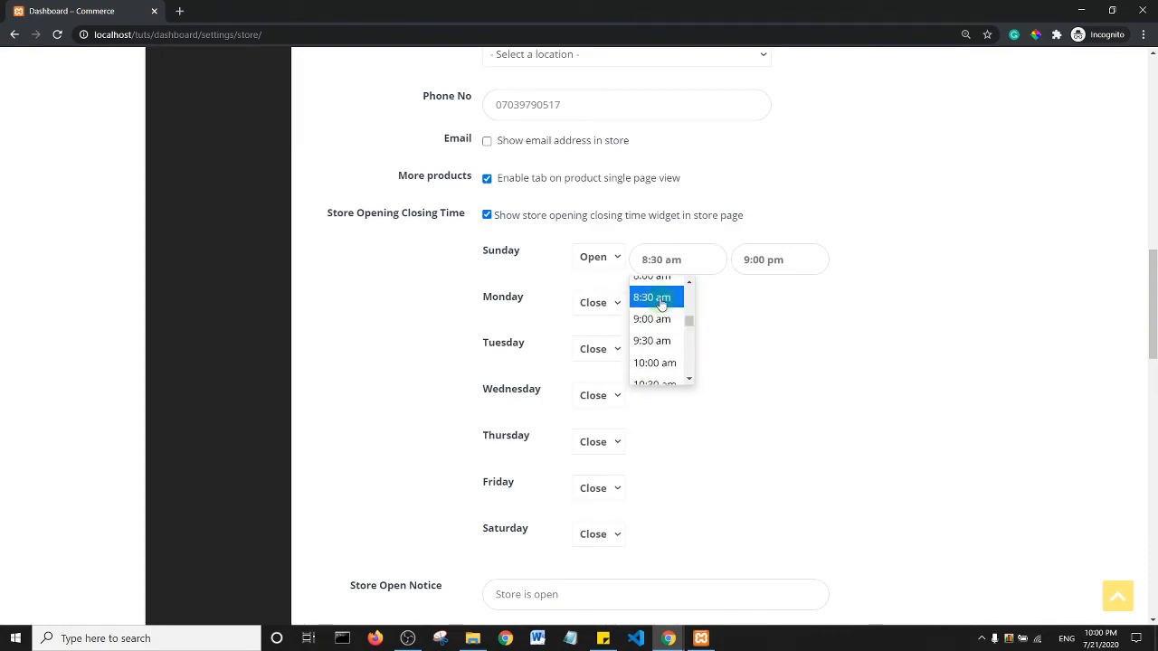
{"action": "left_click", "coordinate": [660, 302]}
{"action": "left_click", "coordinate": [776, 260]}
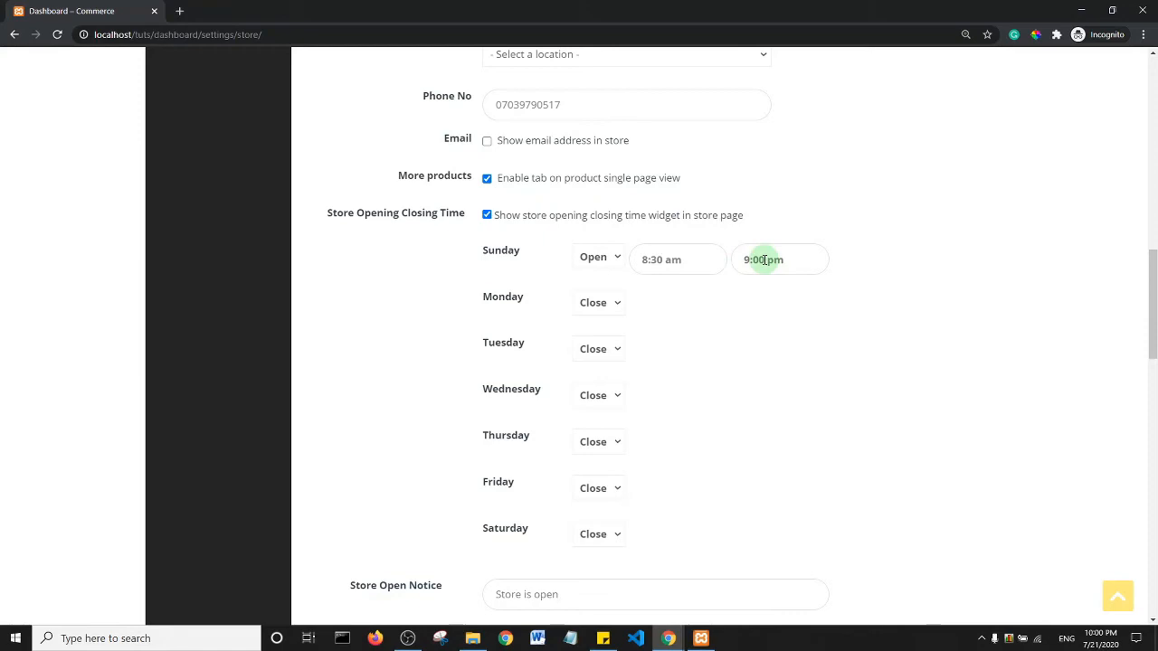
- Open the store on Monday at 12:00 am and leave Tuesday closed
{"action": "left_click", "coordinate": [595, 303]}
{"action": "left_click", "coordinate": [599, 339]}
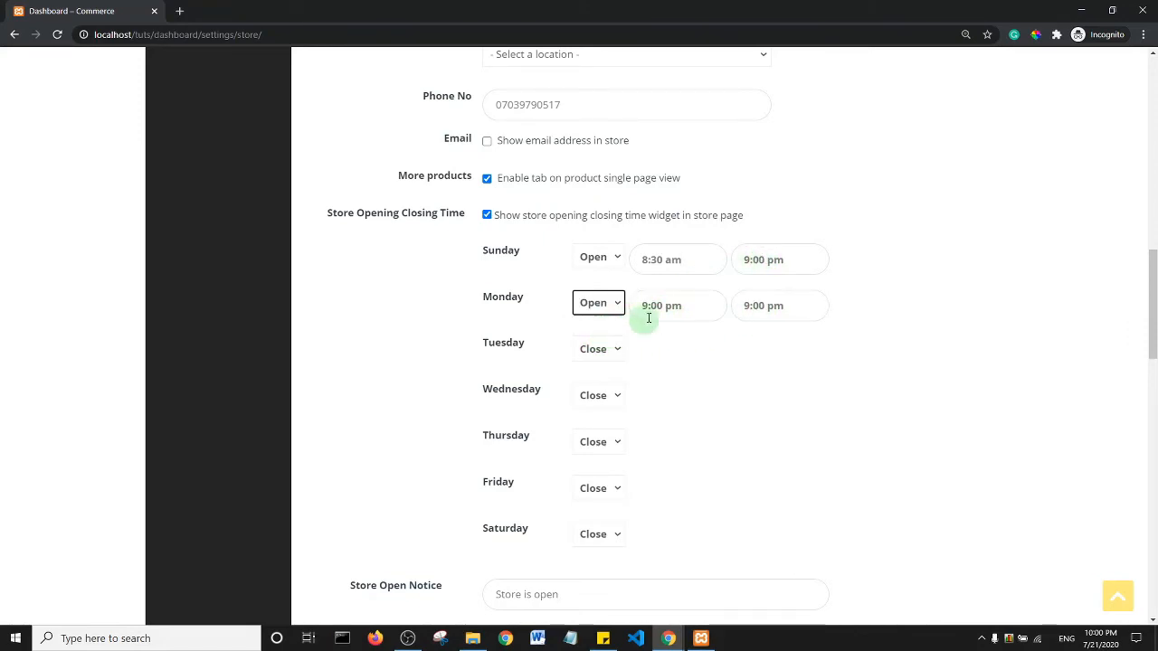
{"action": "left_click", "coordinate": [659, 305]}
{"action": "scroll", "coordinate": [661, 362], "scroll_direction": "down", "scroll_amount": 2}
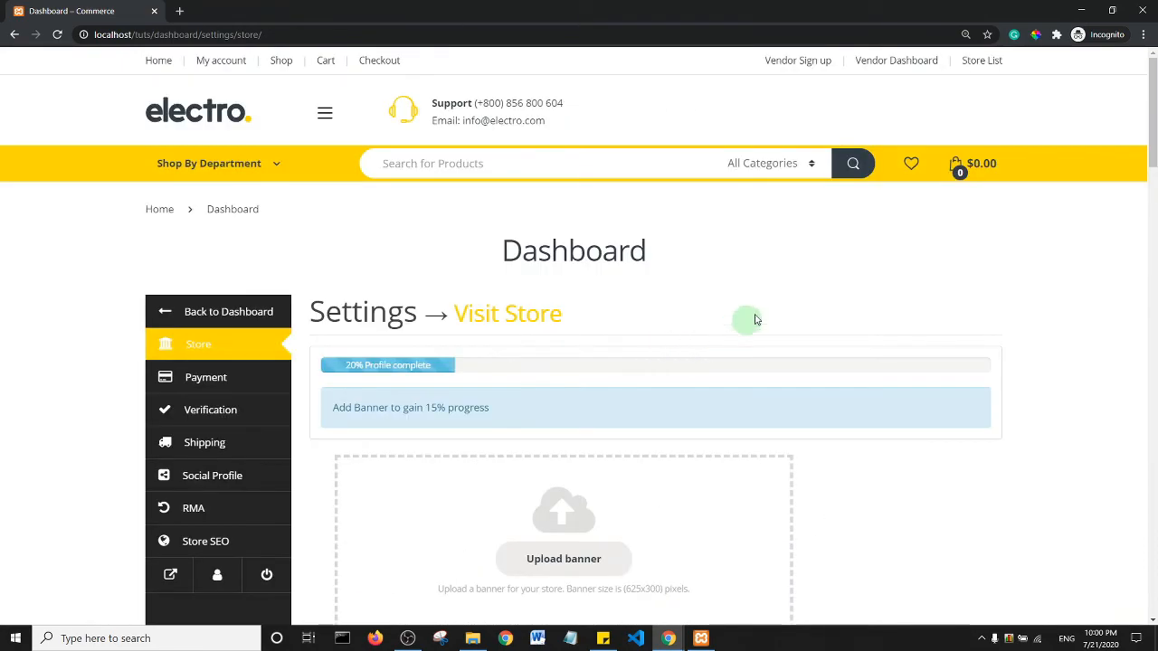
{"action": "scroll", "coordinate": [768, 298], "scroll_direction": "down", "scroll_amount": 4}
{"action": "scroll", "coordinate": [796, 321], "scroll_direction": "down", "scroll_amount": 4}
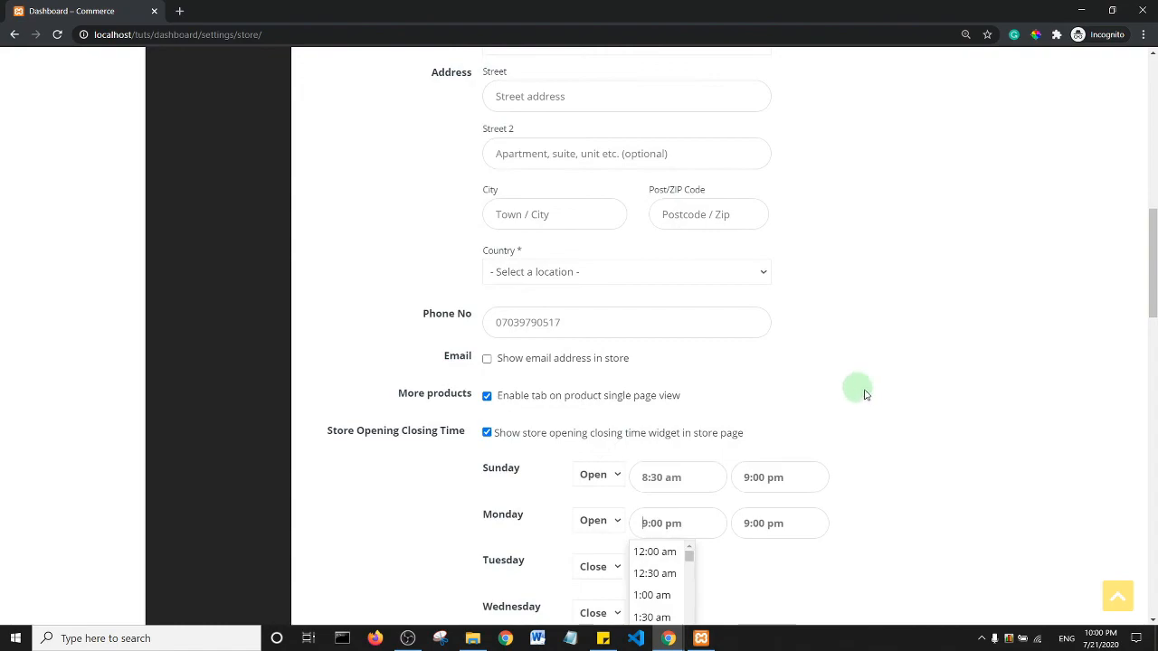
{"action": "left_click", "coordinate": [1154, 200]}
{"action": "left_click_drag", "start_coordinate": [1154, 213], "coordinate": [1156, 371]}
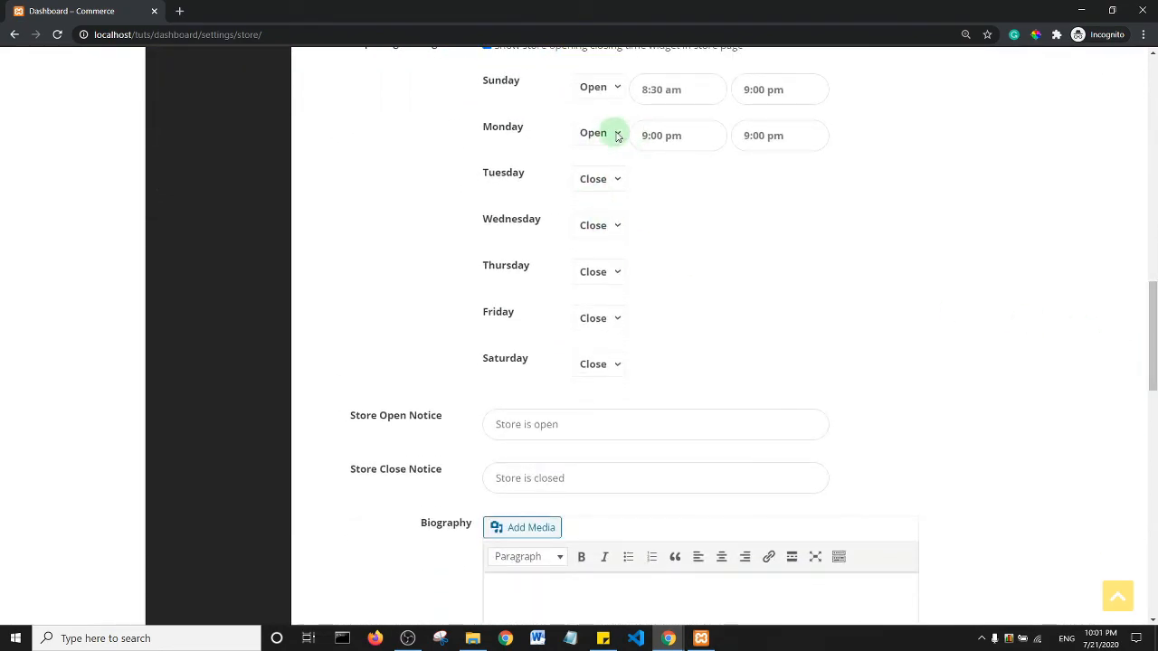
{"action": "left_click", "coordinate": [655, 136]}
{"action": "scroll", "coordinate": [655, 165], "scroll_direction": "up", "scroll_amount": 5}
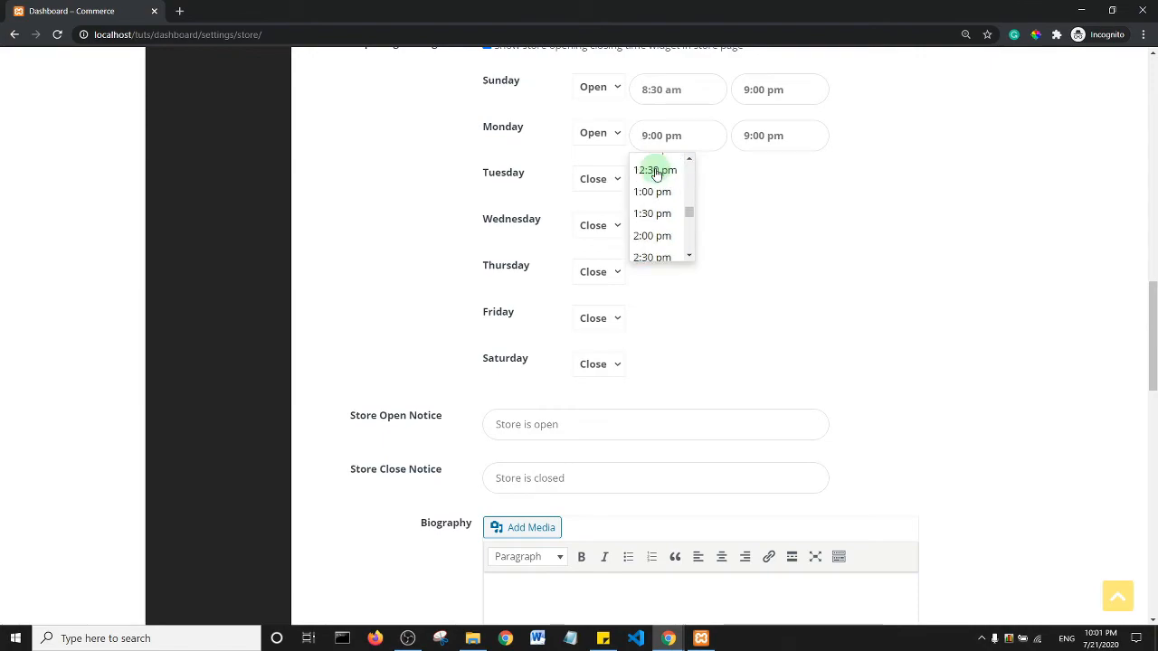
{"action": "left_click", "coordinate": [655, 170]}
{"action": "left_click", "coordinate": [668, 145]}
{"action": "scroll", "coordinate": [667, 181], "scroll_direction": "up", "scroll_amount": 5}
{"action": "left_click", "coordinate": [667, 173]}
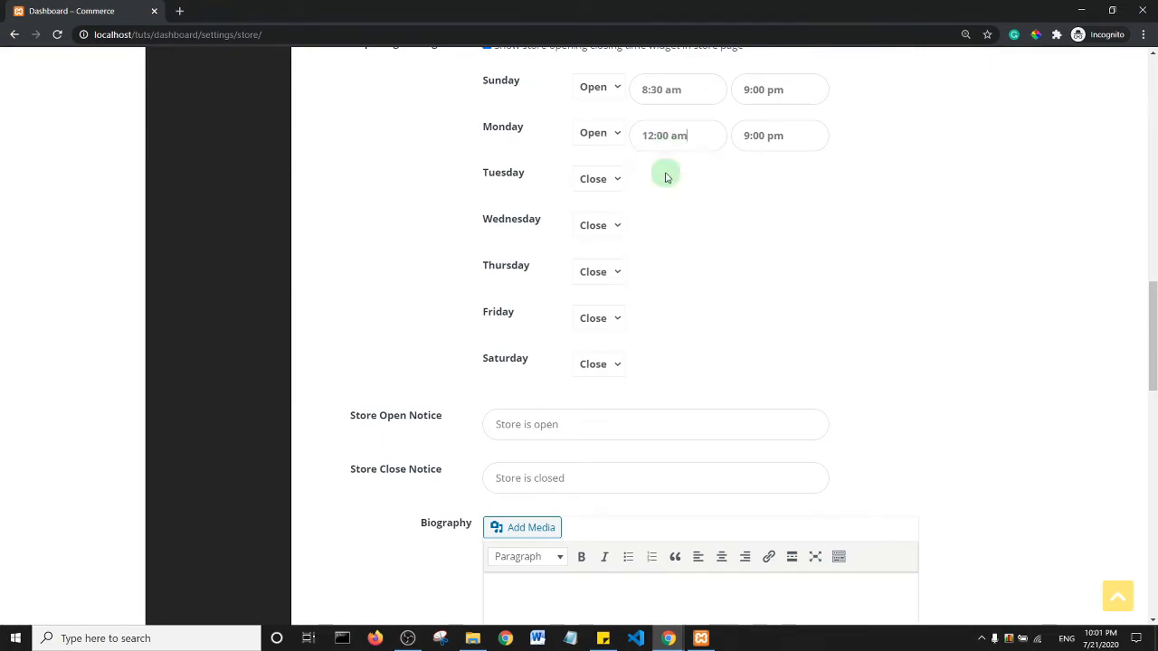
{"action": "left_click", "coordinate": [610, 191]}
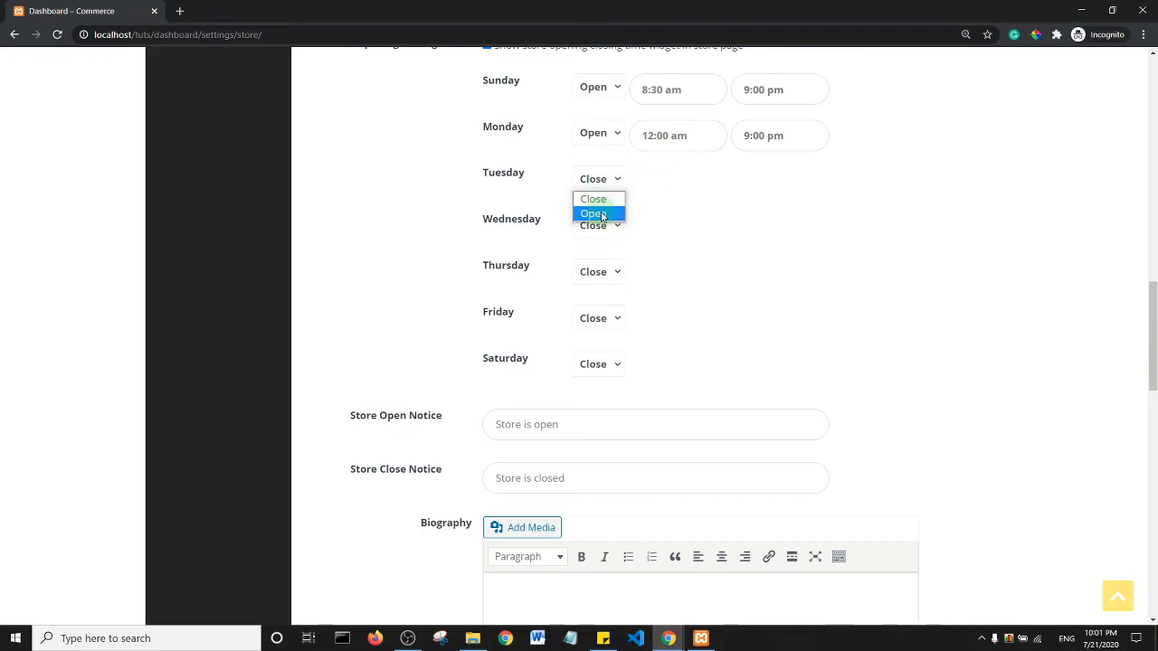
{"action": "left_click", "coordinate": [713, 215]}
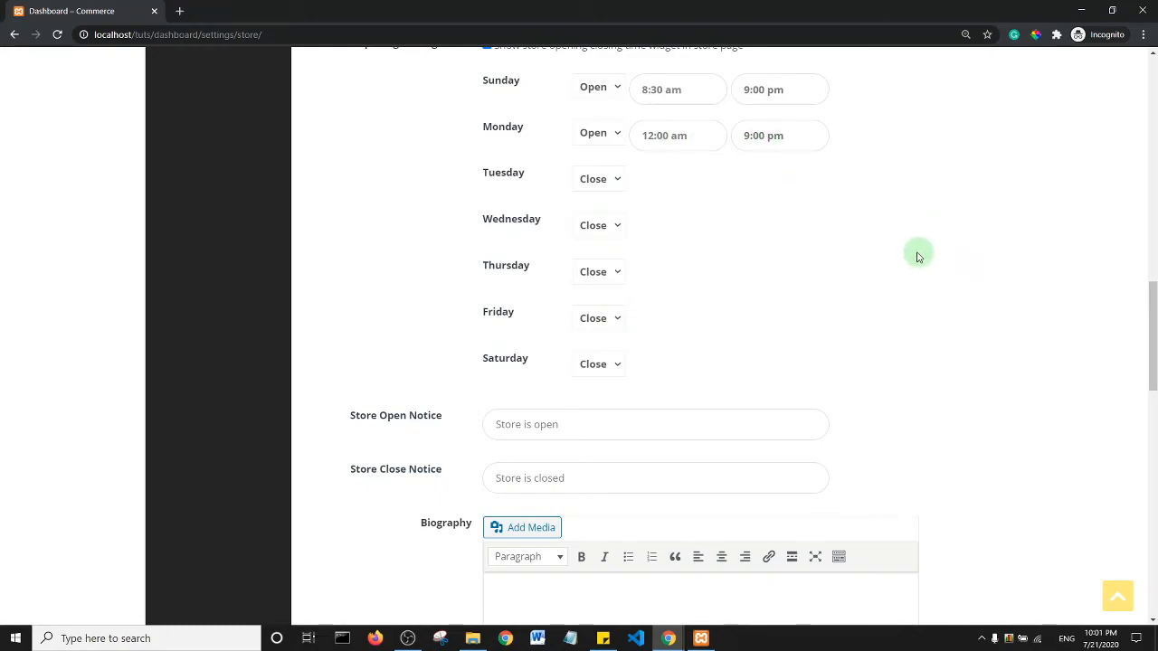
- Set the store location to Angola, state Malanje, and update the settings
{"action": "left_click_drag", "start_coordinate": [1151, 304], "coordinate": [1154, 418]}
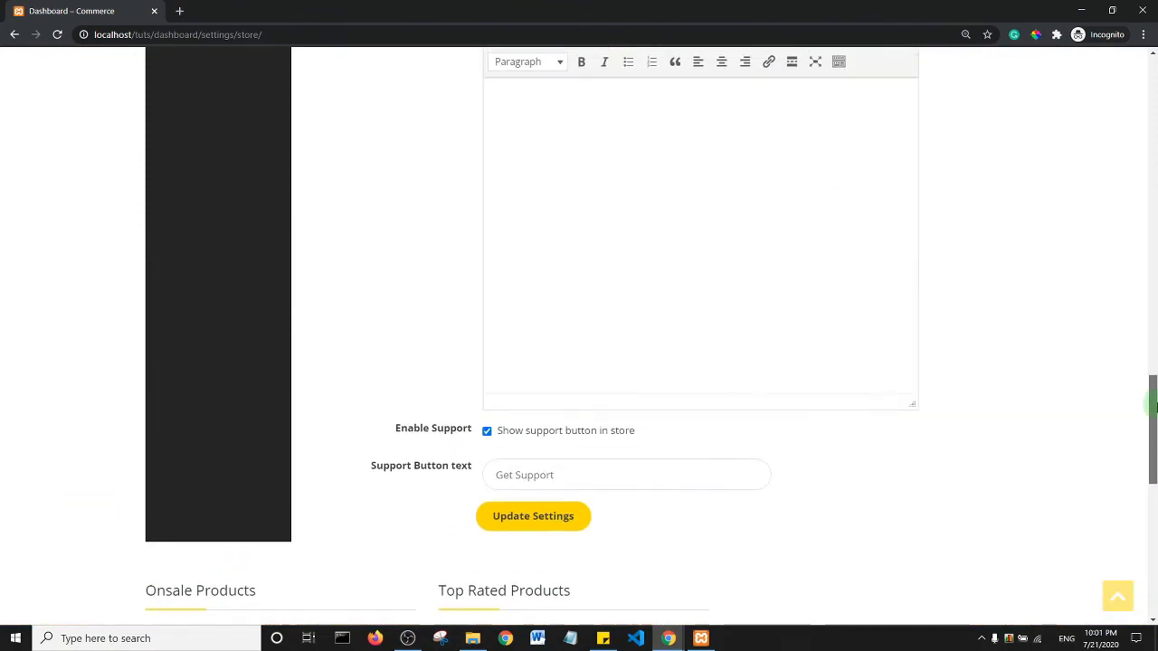
{"action": "left_click", "coordinate": [500, 512]}
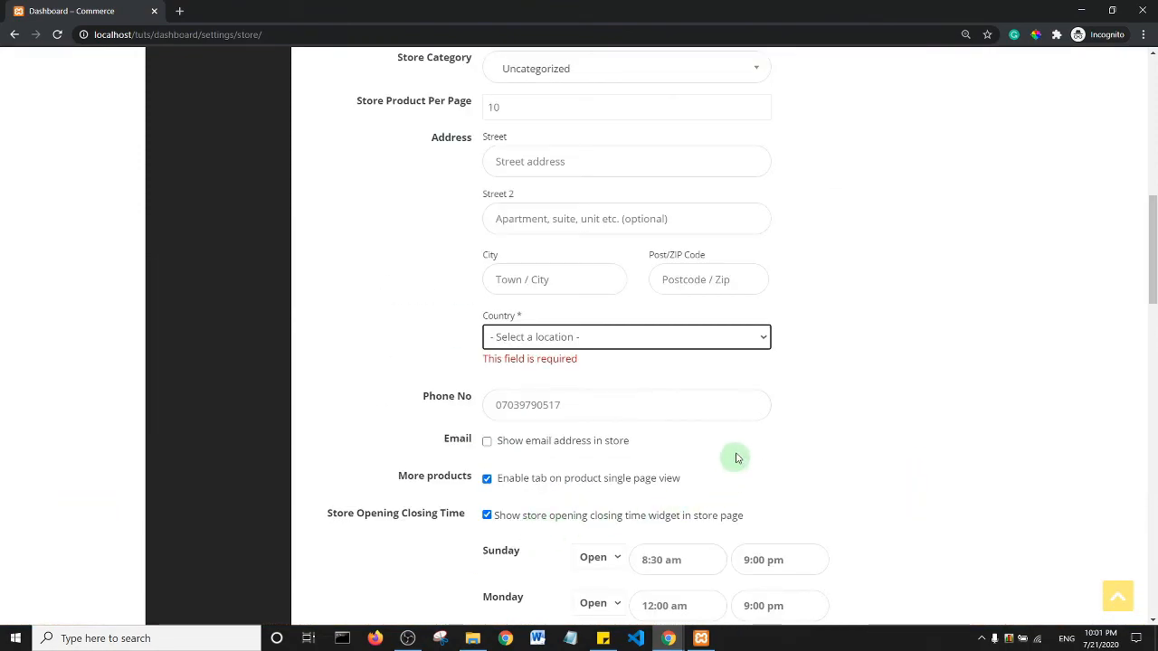
{"action": "left_click", "coordinate": [550, 336]}
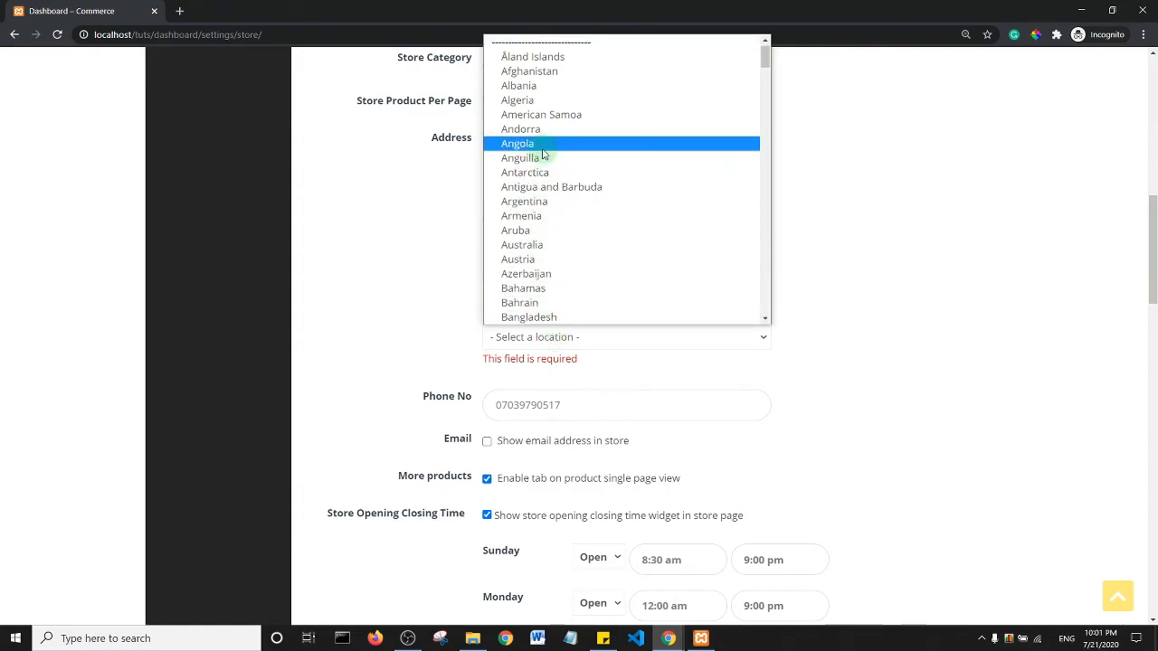
{"action": "left_click", "coordinate": [542, 145]}
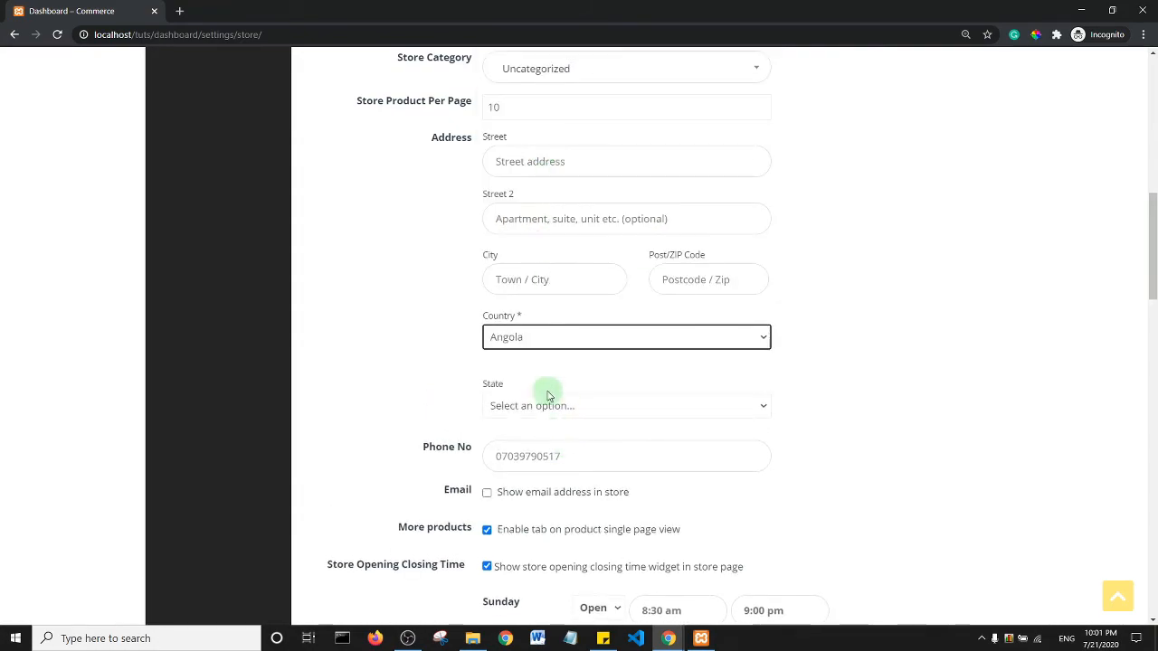
{"action": "left_click", "coordinate": [548, 407]}
{"action": "left_click", "coordinate": [530, 328]}
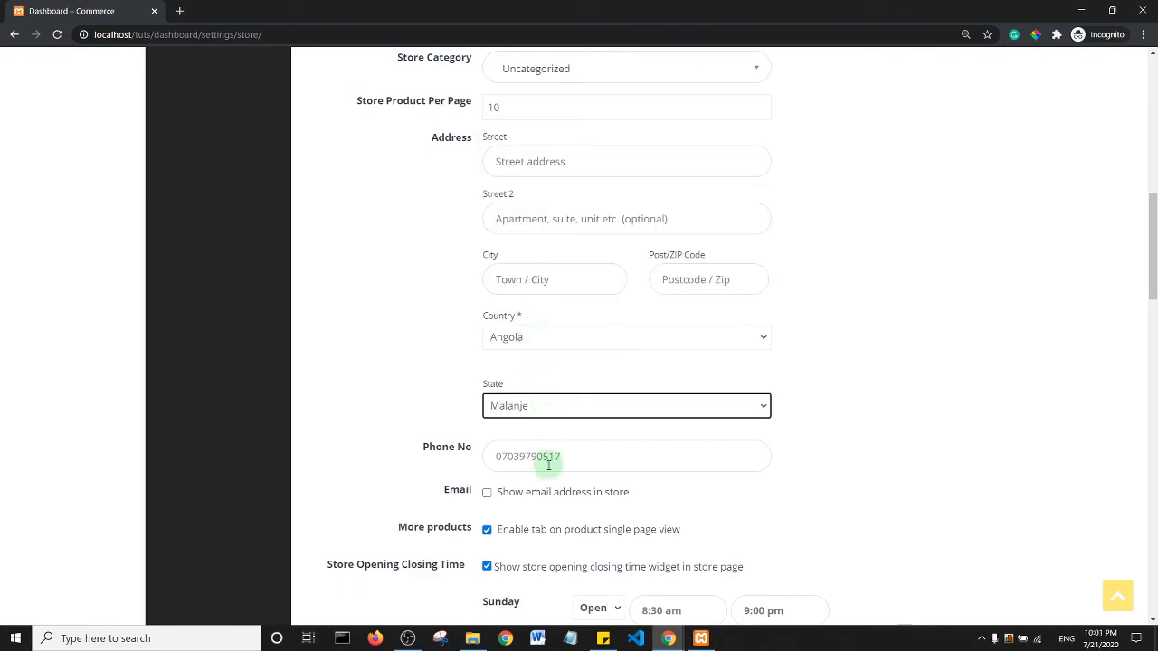
{"action": "scroll", "coordinate": [624, 398], "scroll_direction": "down", "scroll_amount": 15}
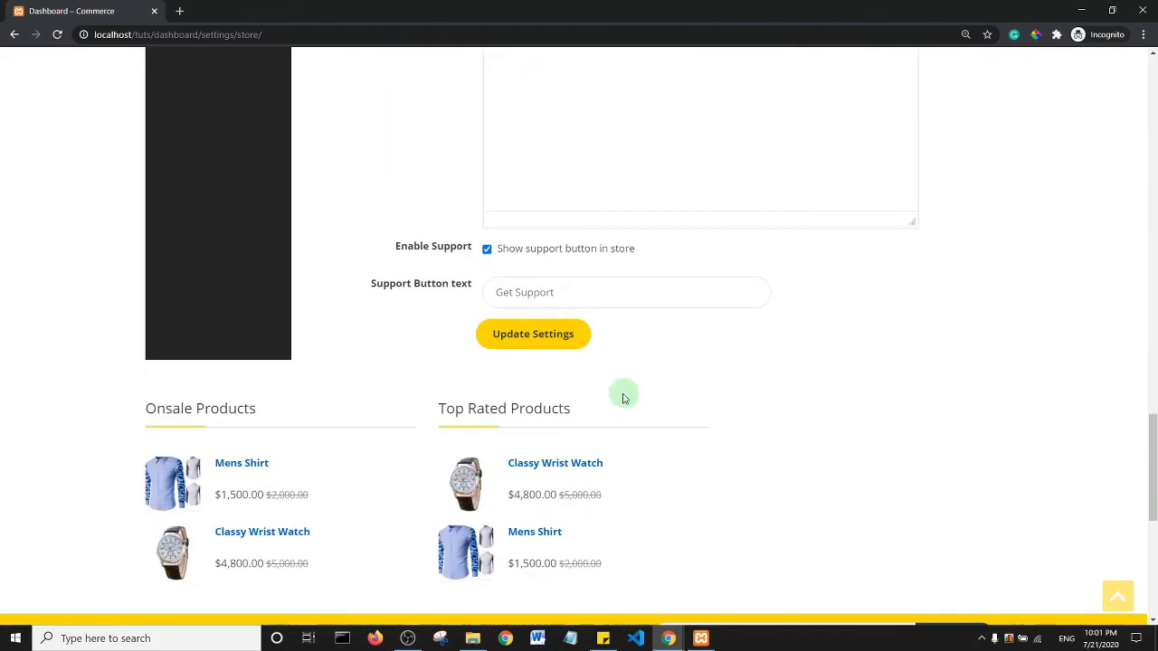
{"action": "left_click", "coordinate": [521, 346]}
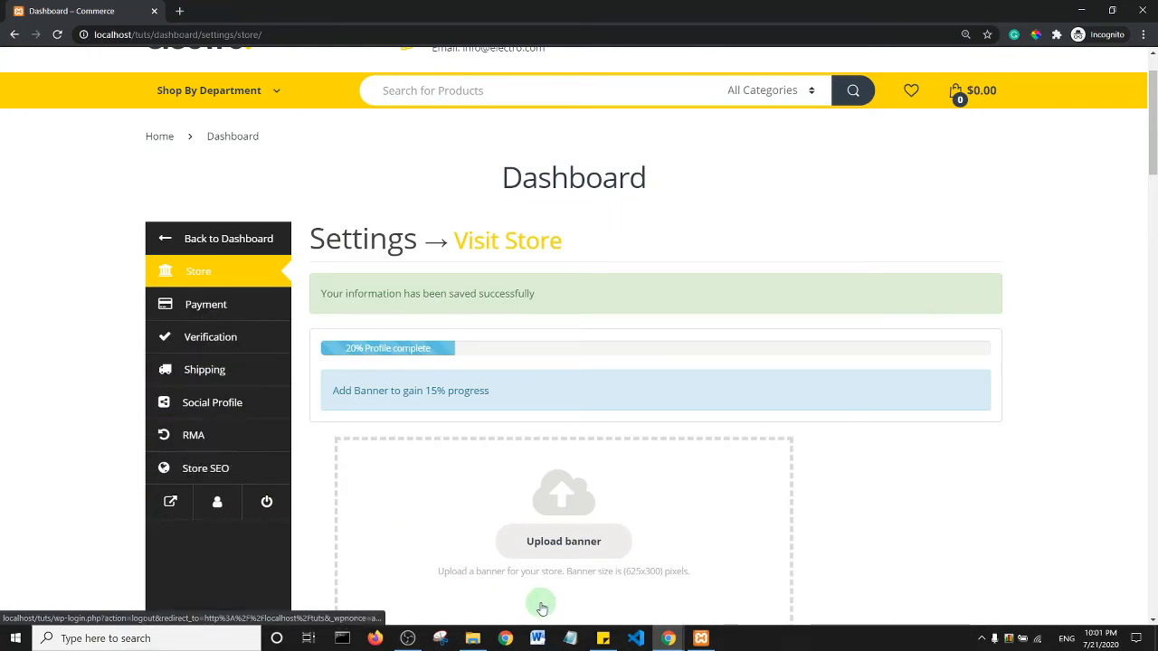
{"action": "scroll", "coordinate": [483, 467], "scroll_direction": "down", "scroll_amount": 4}
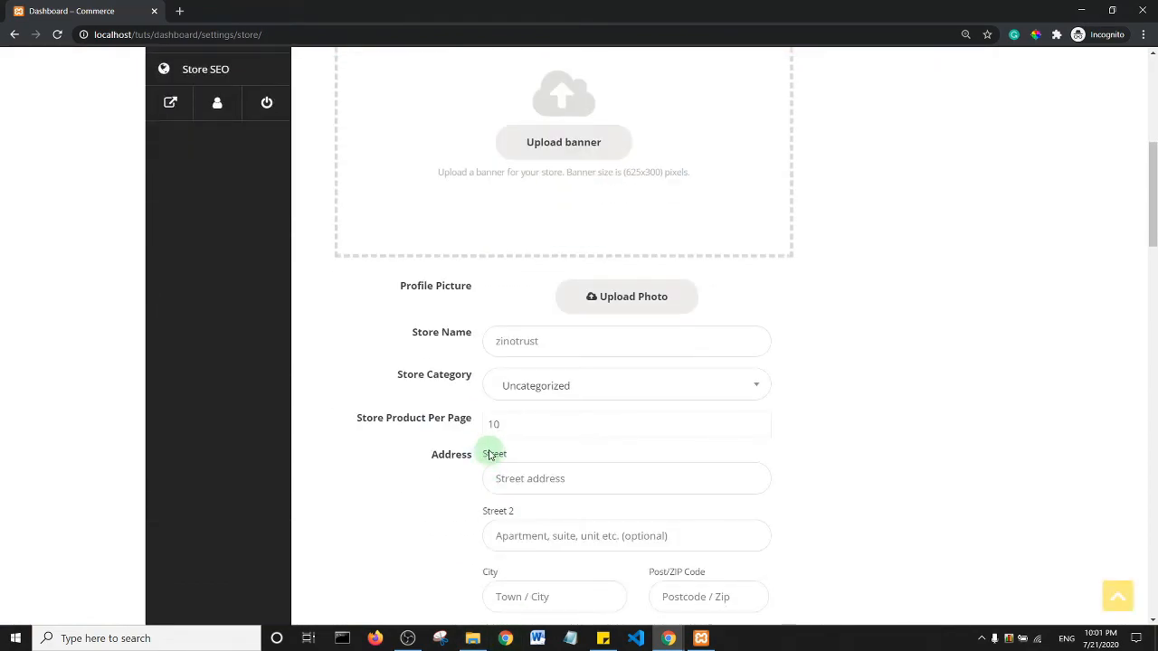
{"action": "scroll", "coordinate": [489, 452], "scroll_direction": "up", "scroll_amount": 7}
- Return to the vendor dashboard and review the $4,800 sales and $4,320 earning totals
{"action": "left_click", "coordinate": [178, 323]}
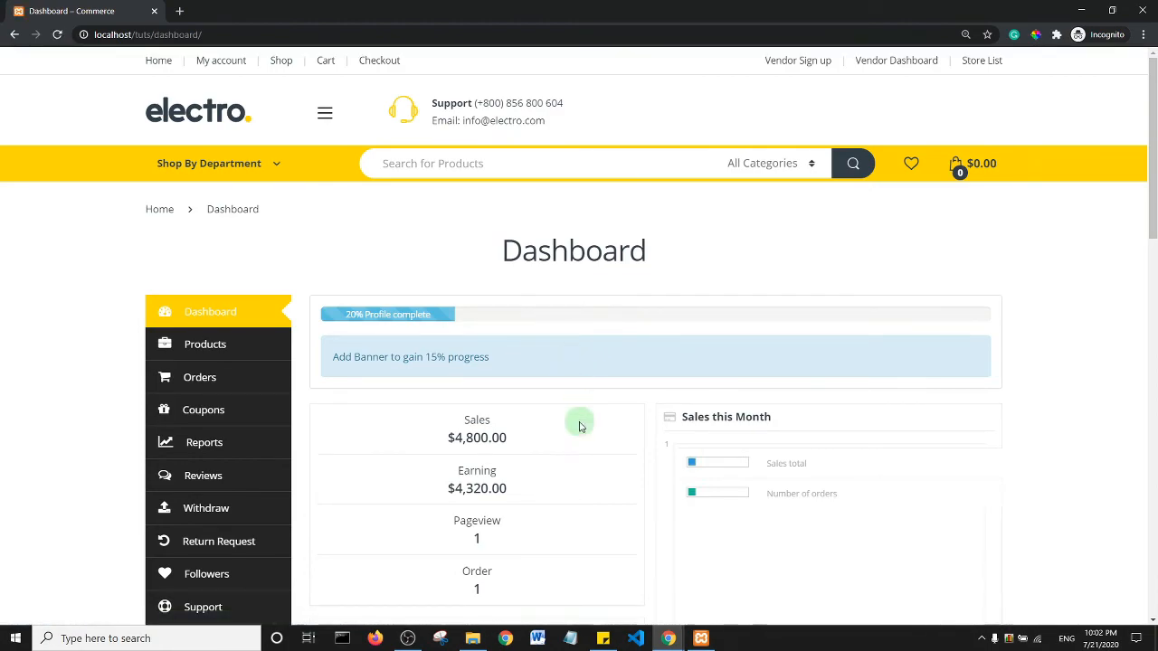
{"action": "scroll", "coordinate": [1155, 178], "scroll_direction": "down", "scroll_amount": 3}
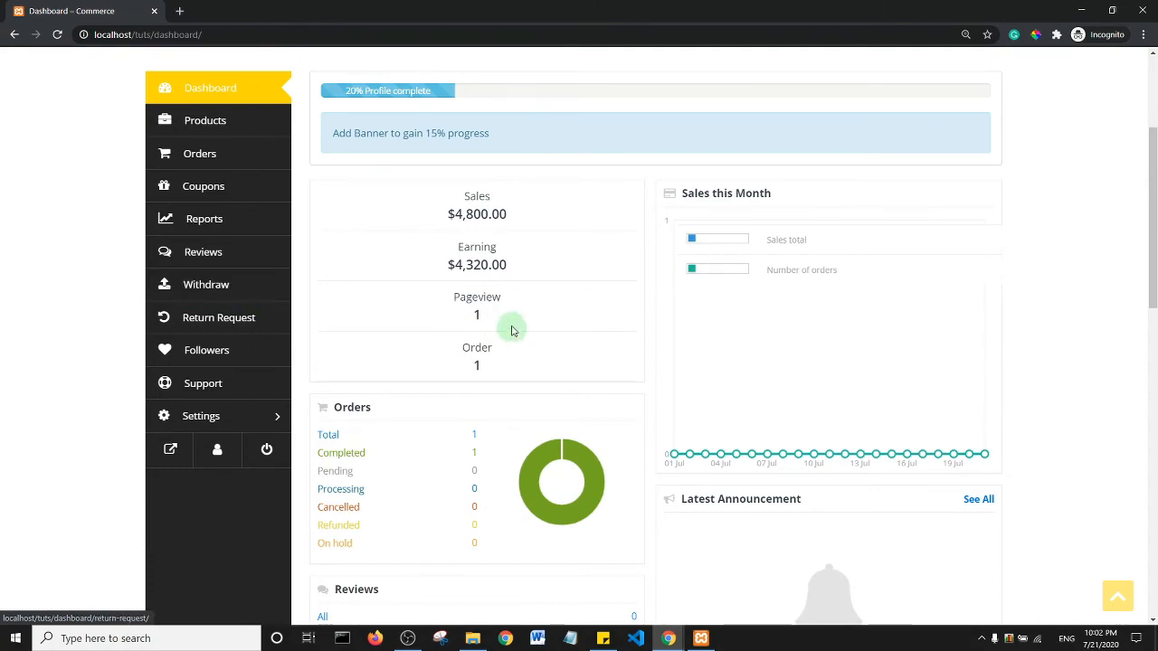
{"action": "scroll", "coordinate": [512, 326], "scroll_direction": "up", "scroll_amount": 3}
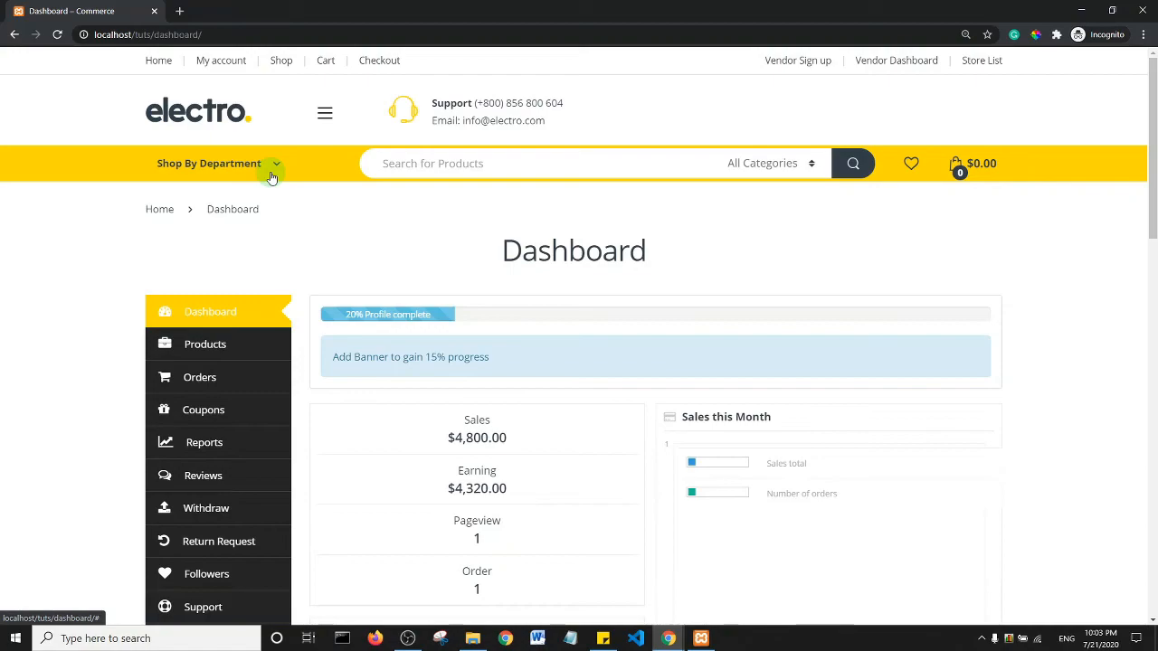
- Leave the vendor window and get back to the WordPress admin's All Pages list
{"action": "left_click", "coordinate": [1081, 12]}
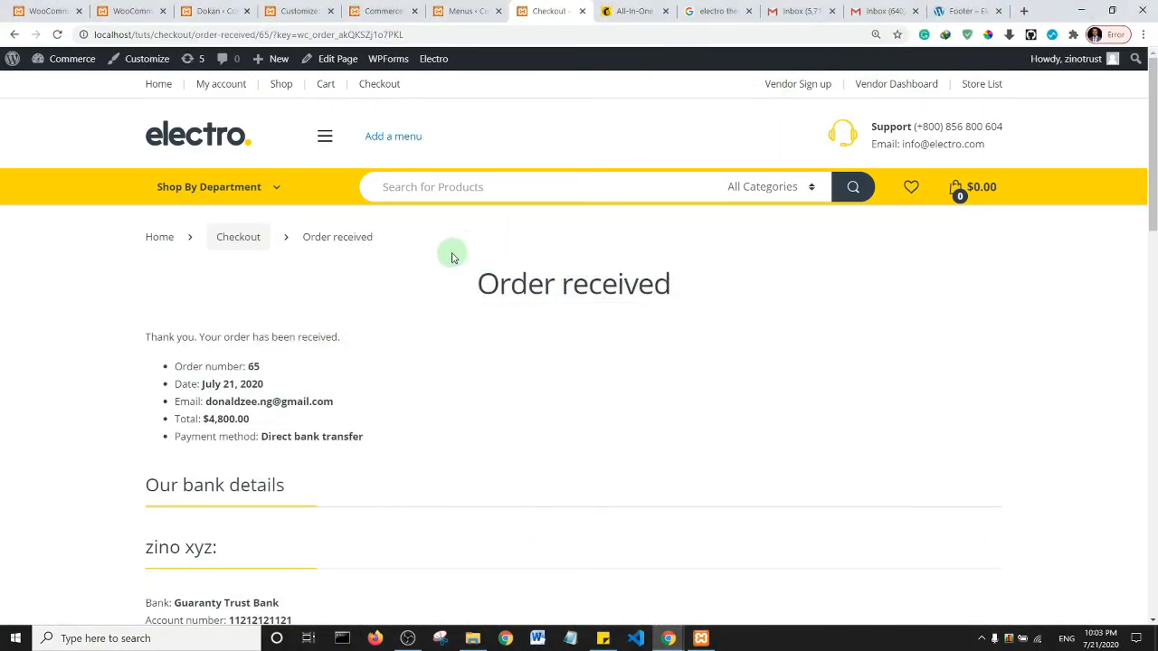
{"action": "left_click", "coordinate": [43, 10]}
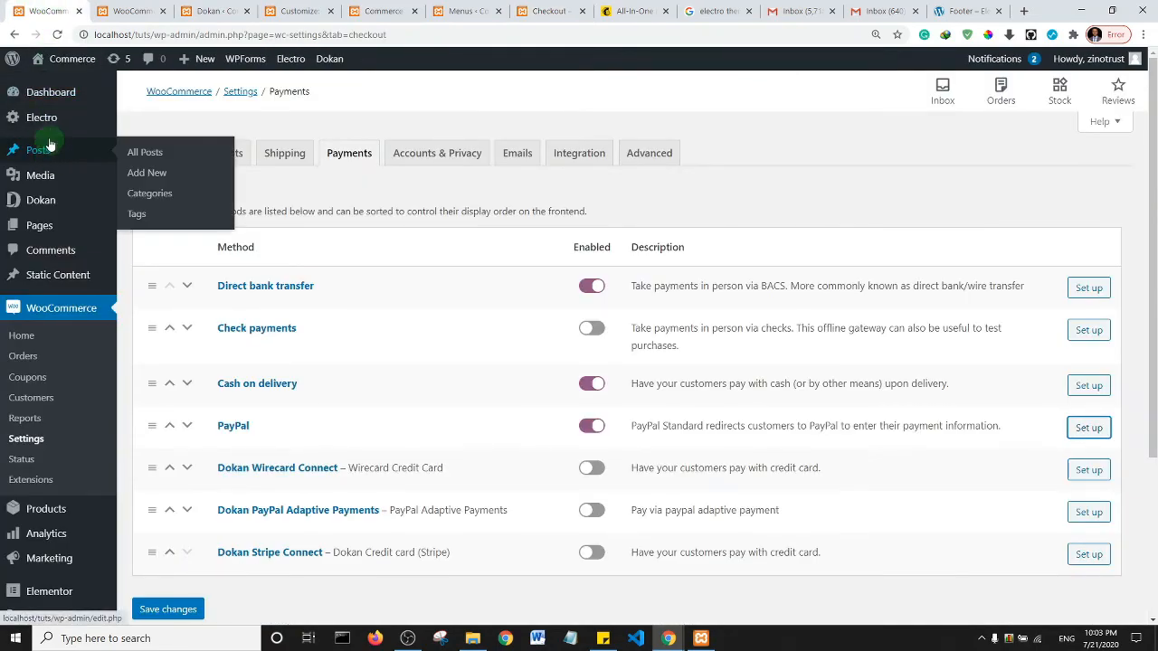
{"action": "mouse_move", "coordinate": [46, 225]}
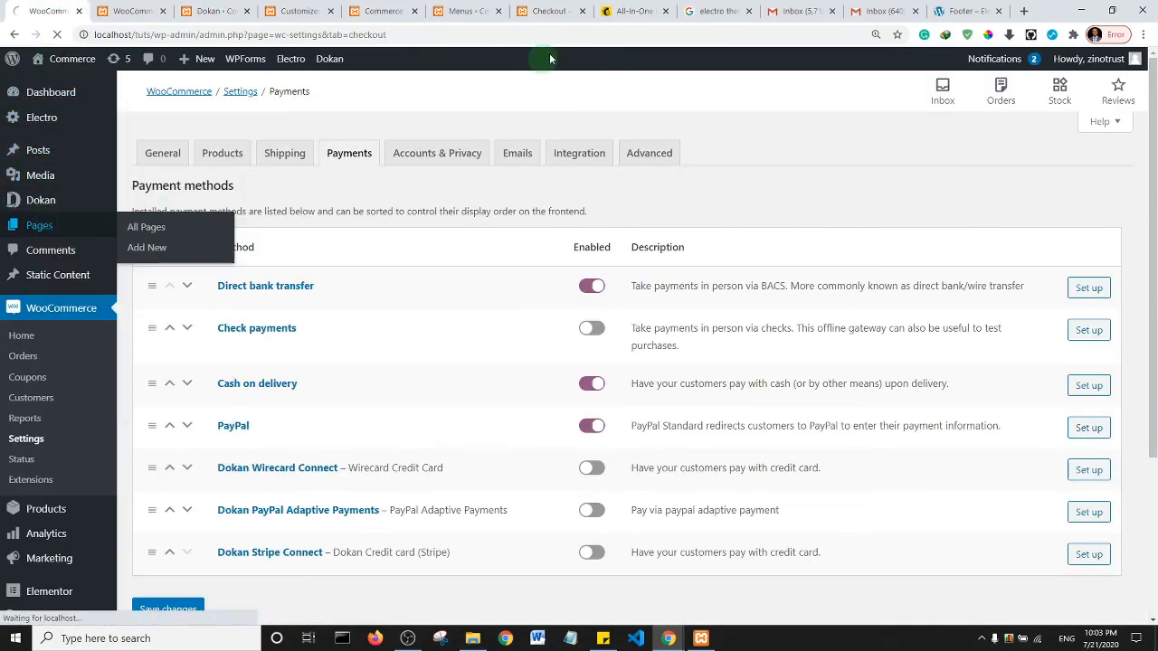
{"action": "left_click", "coordinate": [562, 11]}
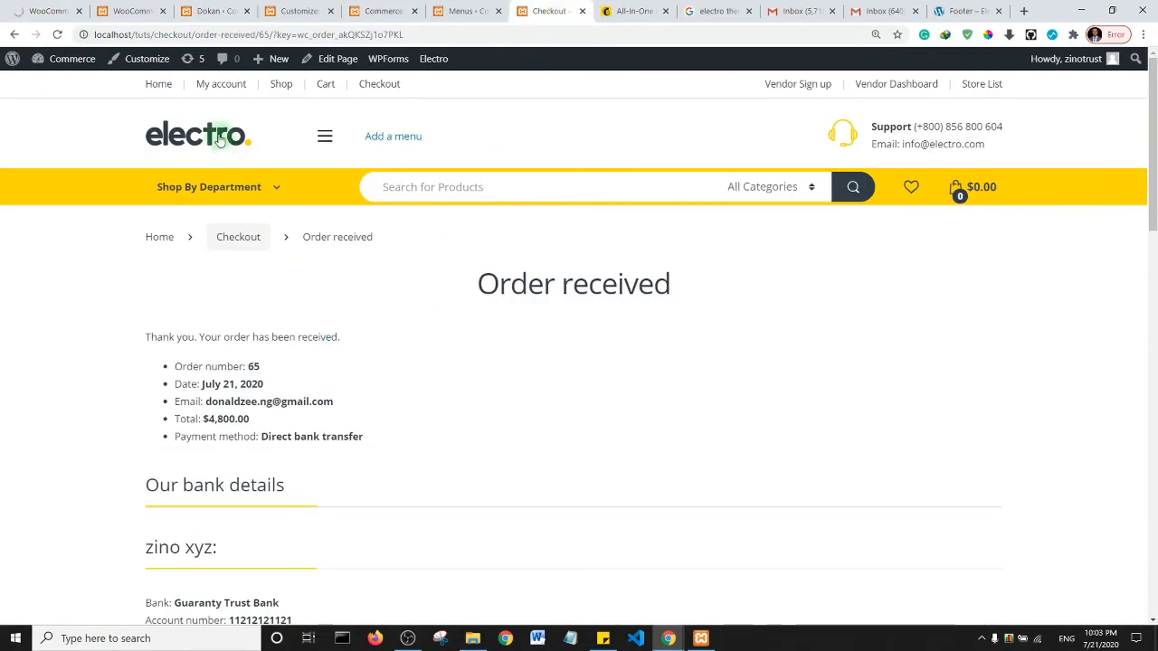
{"action": "left_click", "coordinate": [160, 83]}
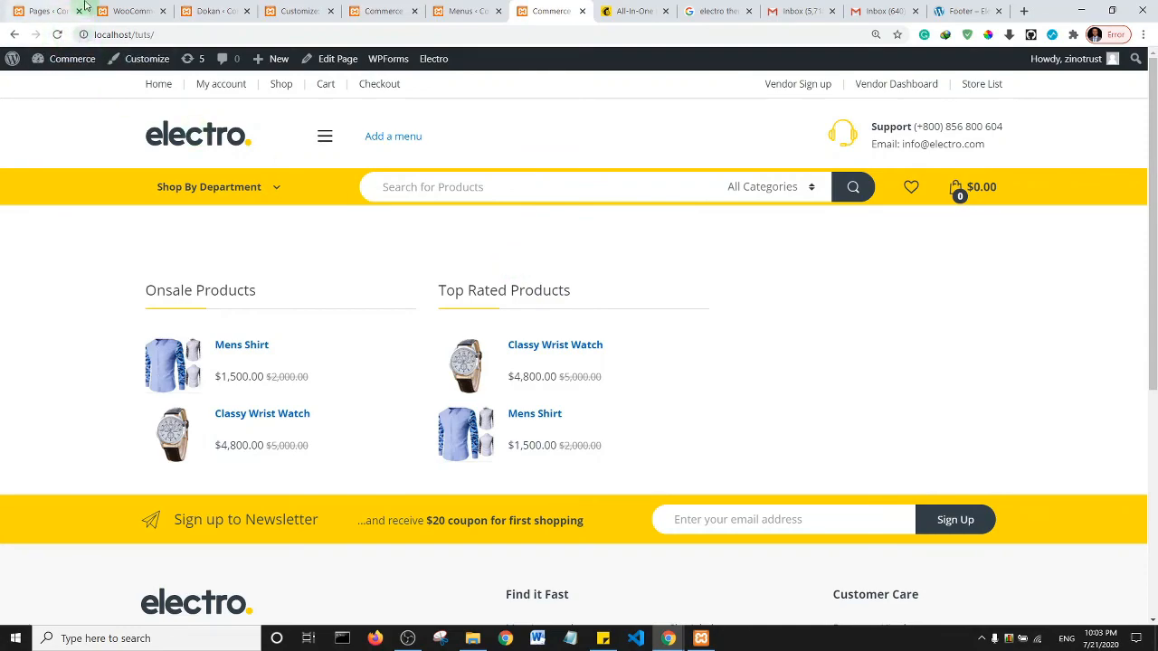
{"action": "left_click", "coordinate": [18, 10]}
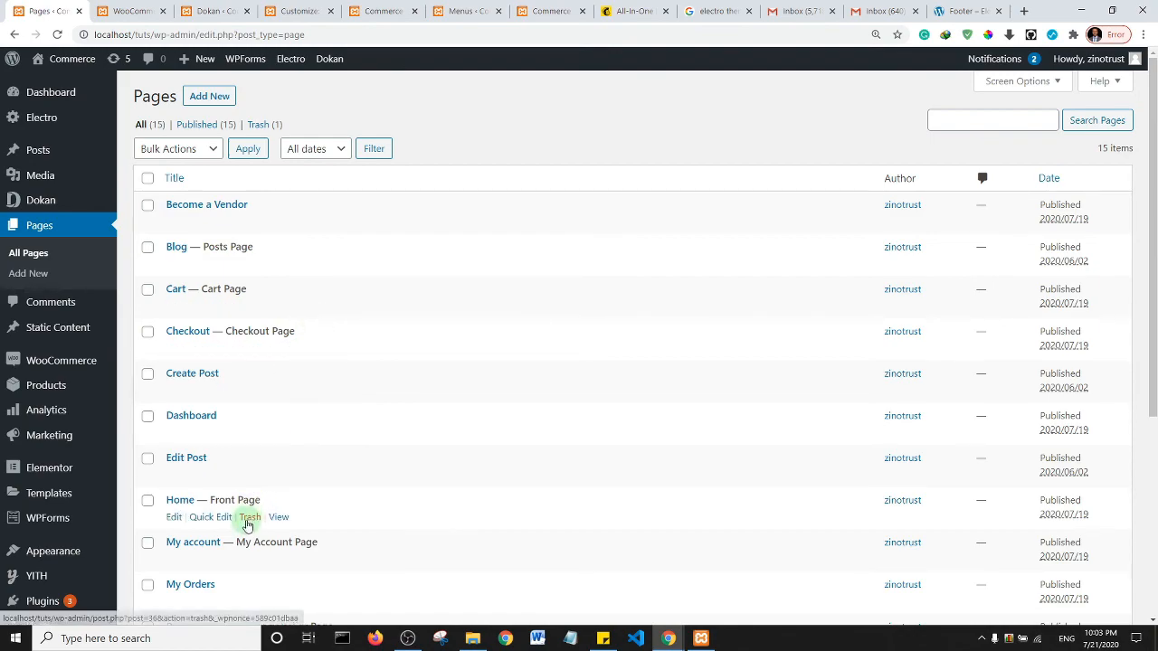
- Edit the Home page and launch it in Elementor
{"action": "left_click", "coordinate": [175, 523]}
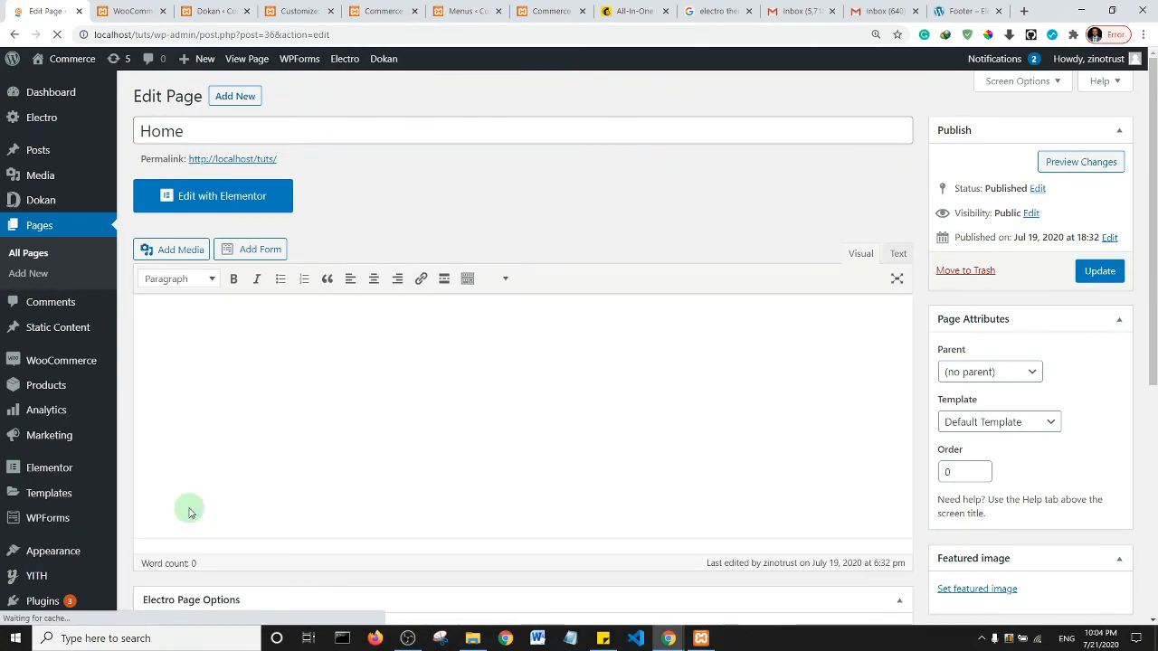
{"action": "left_click", "coordinate": [232, 201]}
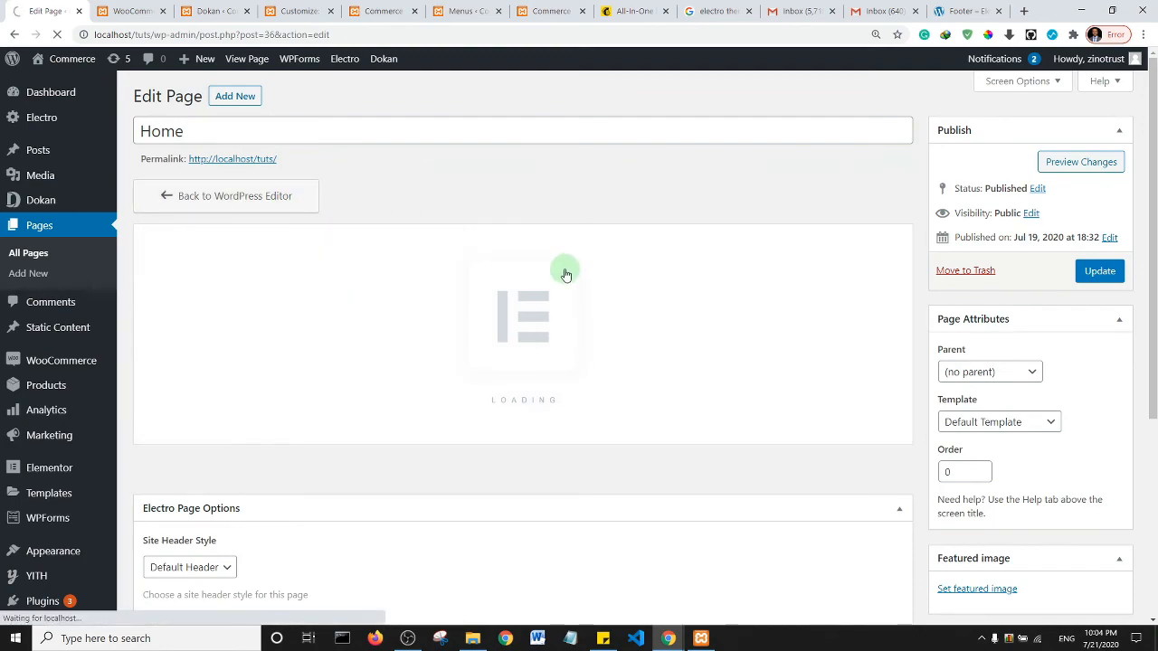
{"action": "left_click", "coordinate": [408, 639]}
{"action": "left_click", "coordinate": [408, 638]}
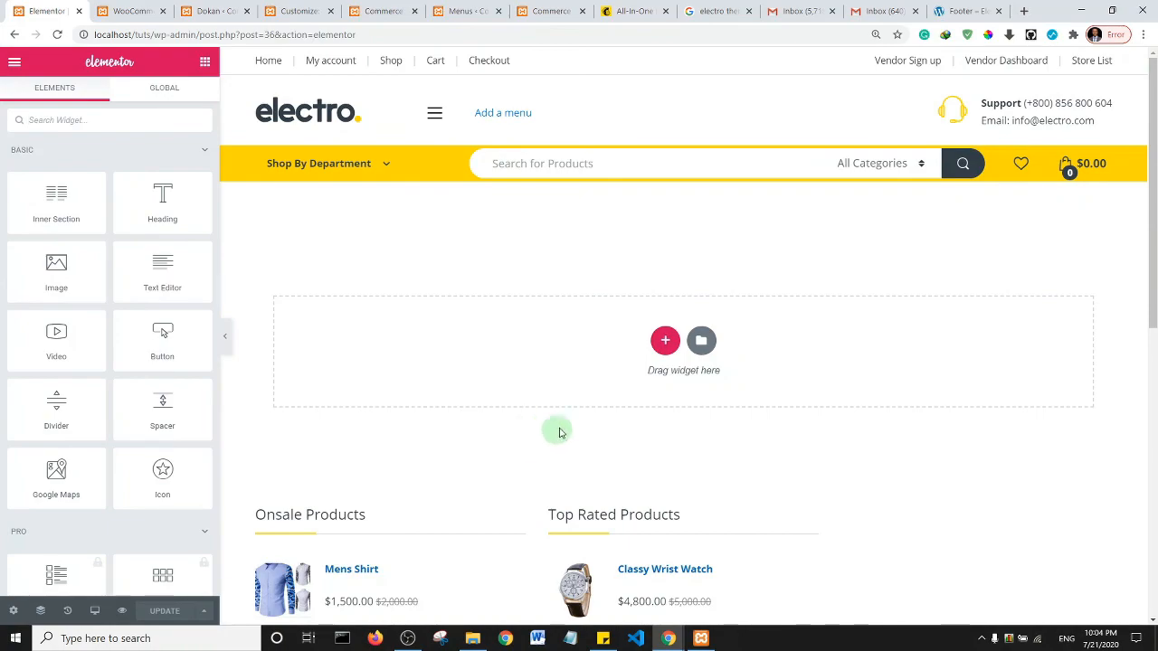
- Add a one-column section to the page and search the widgets for 'elec'
{"action": "left_click", "coordinate": [665, 340]}
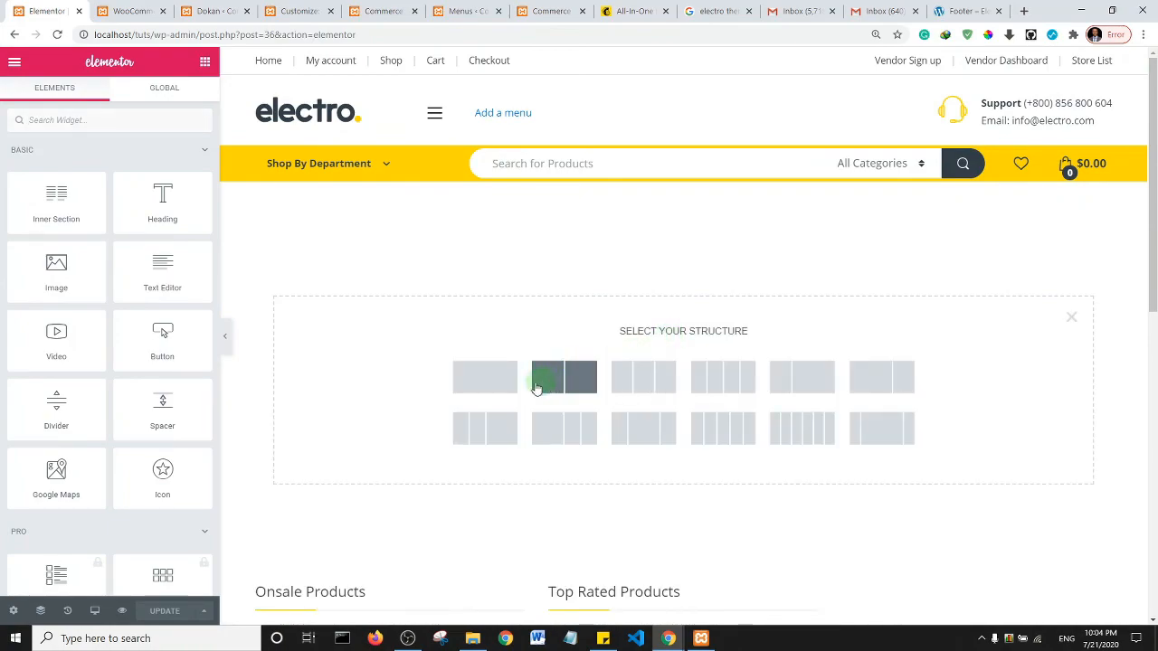
{"action": "left_click", "coordinate": [492, 387]}
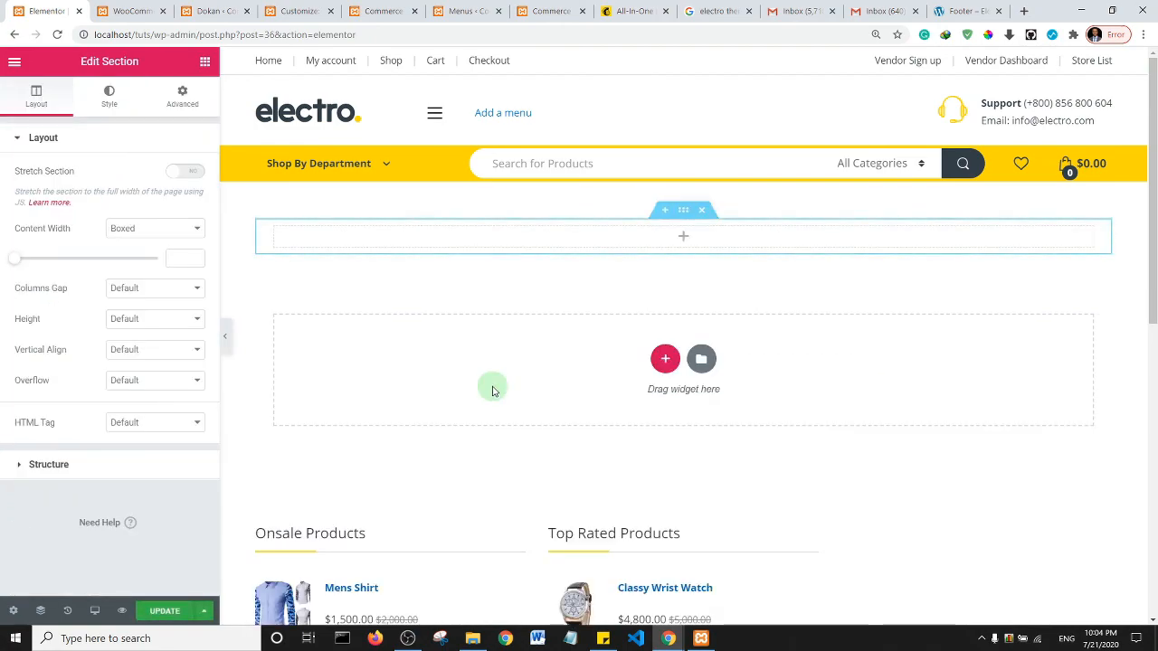
{"action": "left_click", "coordinate": [205, 65]}
{"action": "left_click", "coordinate": [85, 123]}
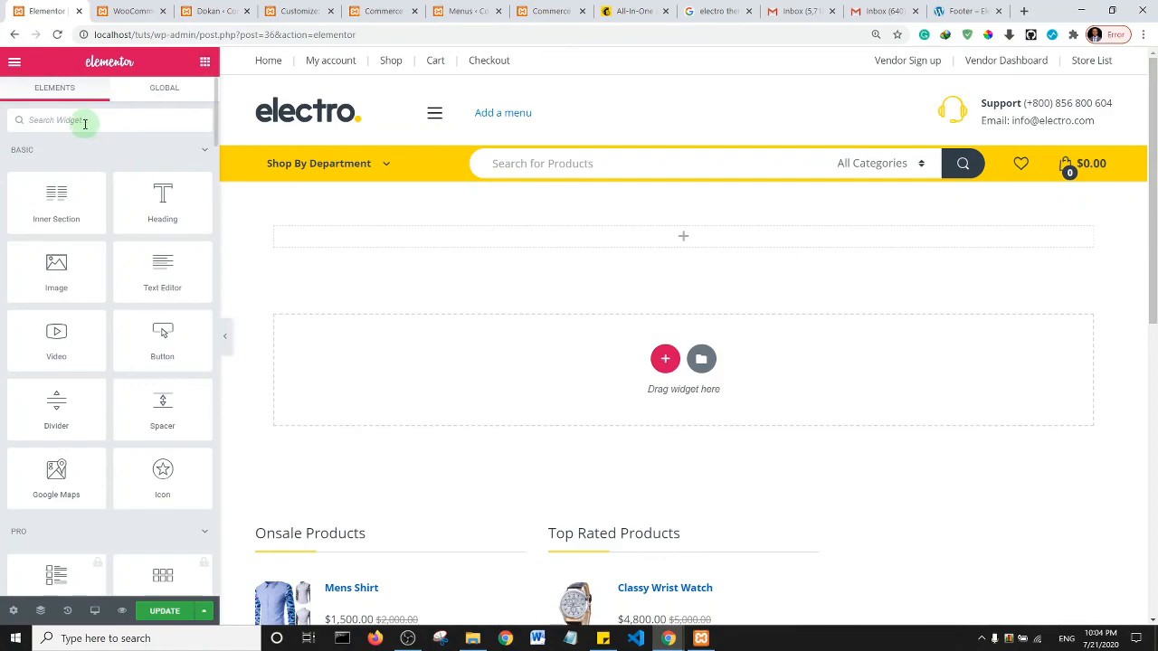
{"action": "type", "text": "electro"}
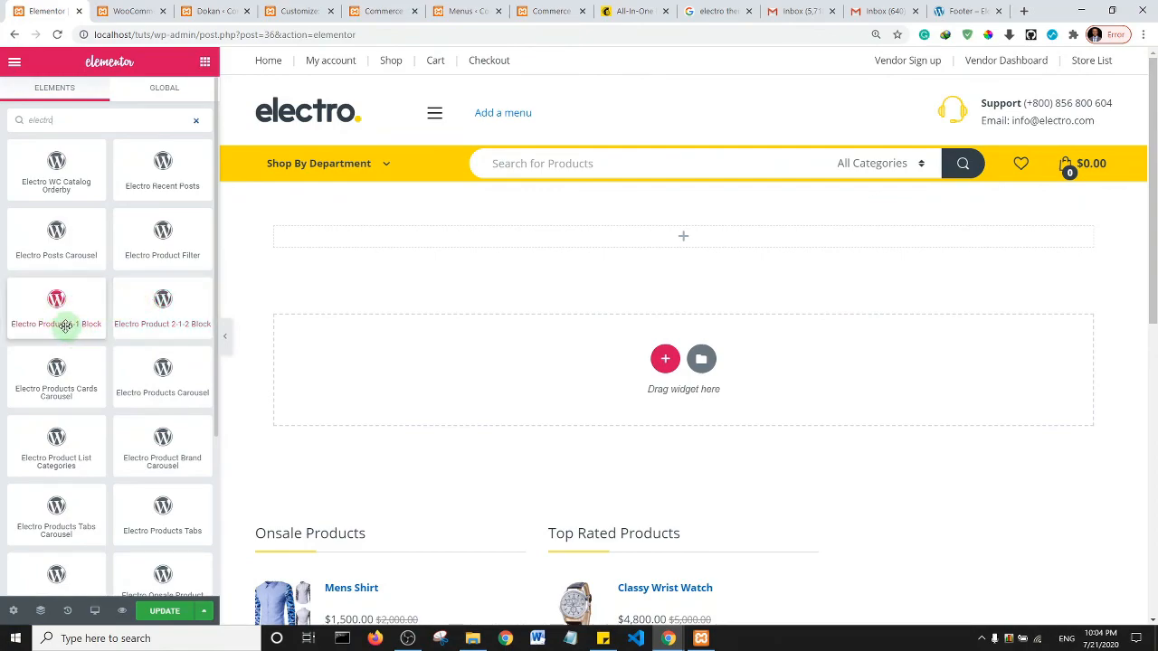
- Place an Electro Product 6-1 Block in the section and tick 'Has no products'
{"action": "left_click_drag", "start_coordinate": [65, 326], "coordinate": [422, 237]}
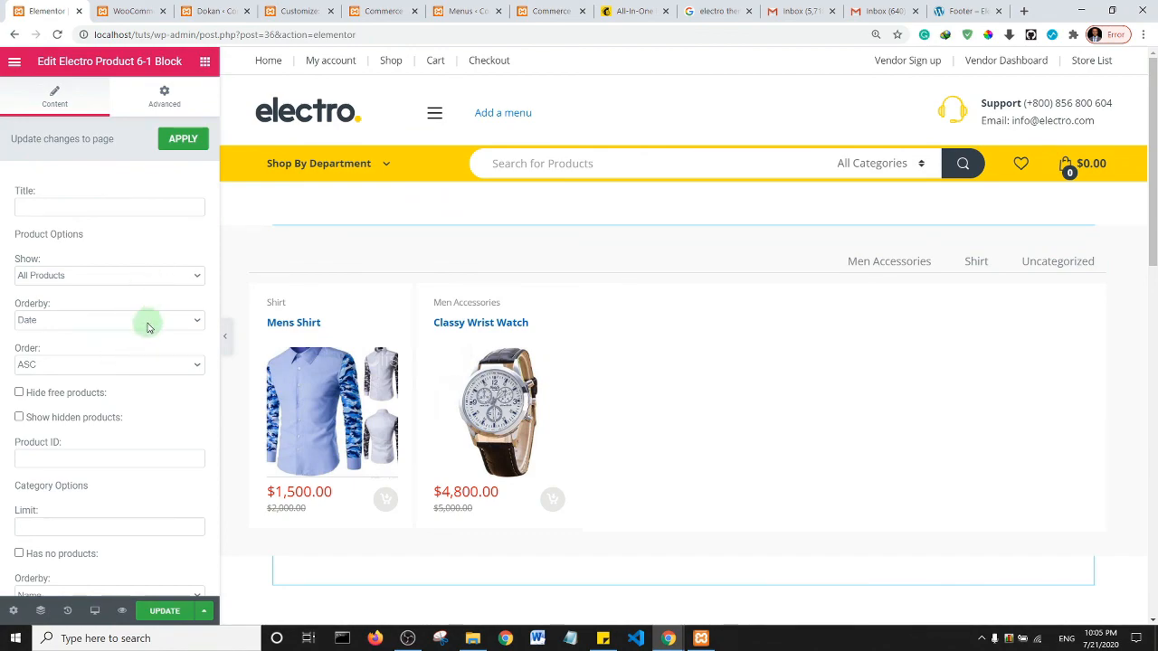
{"action": "scroll", "coordinate": [147, 324], "scroll_direction": "down", "scroll_amount": 2}
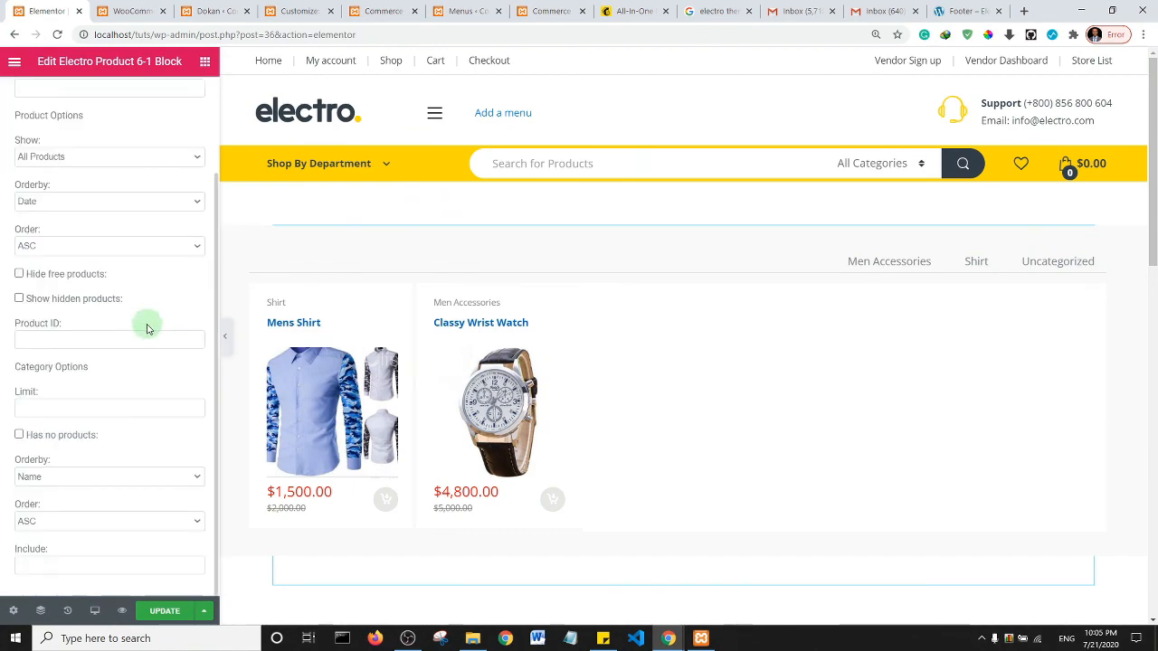
{"action": "left_click", "coordinate": [19, 435]}
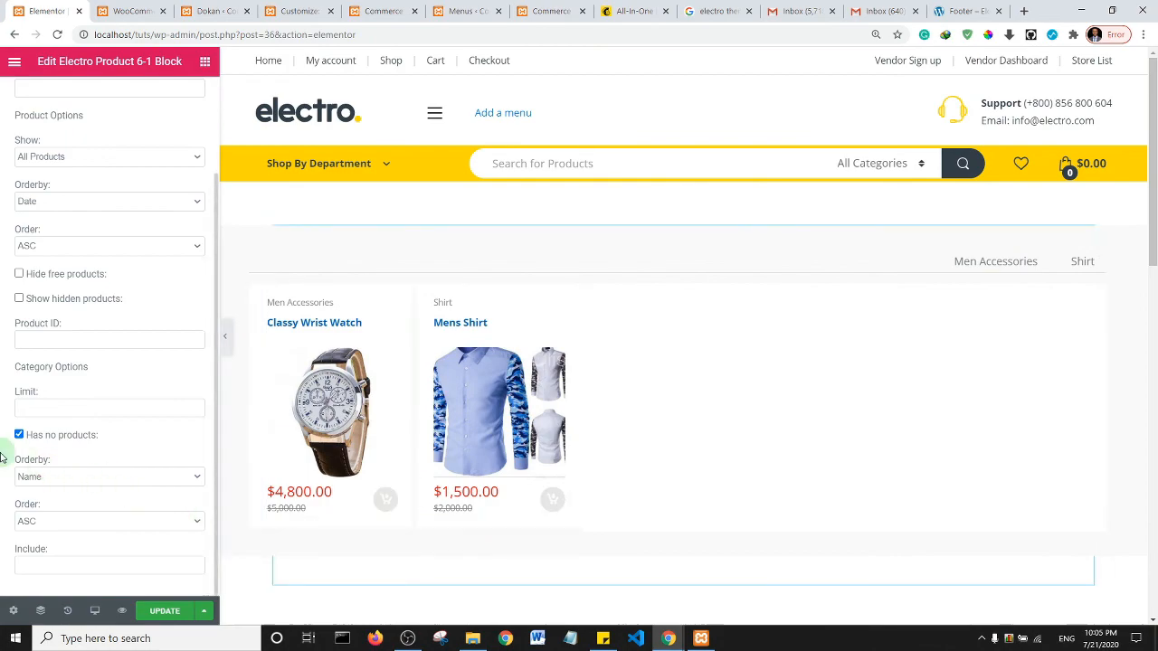
- Title the block 'On Sale', update the page, and view the live storefront
{"action": "scroll", "coordinate": [51, 436], "scroll_direction": "up", "scroll_amount": 2}
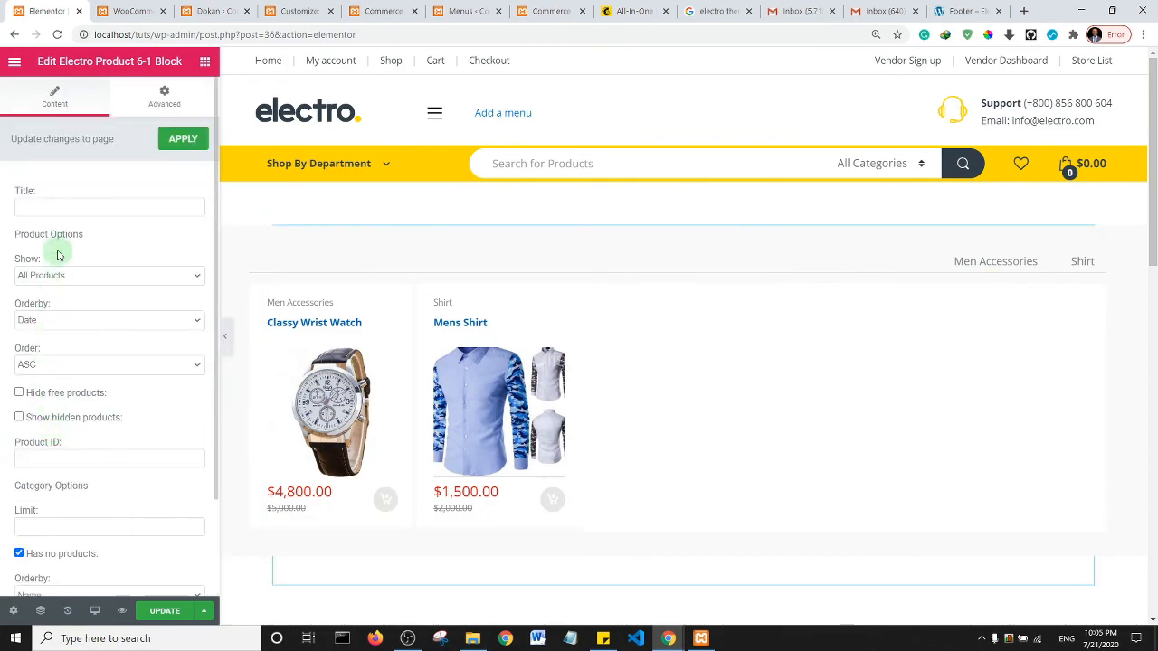
{"action": "left_click", "coordinate": [58, 206]}
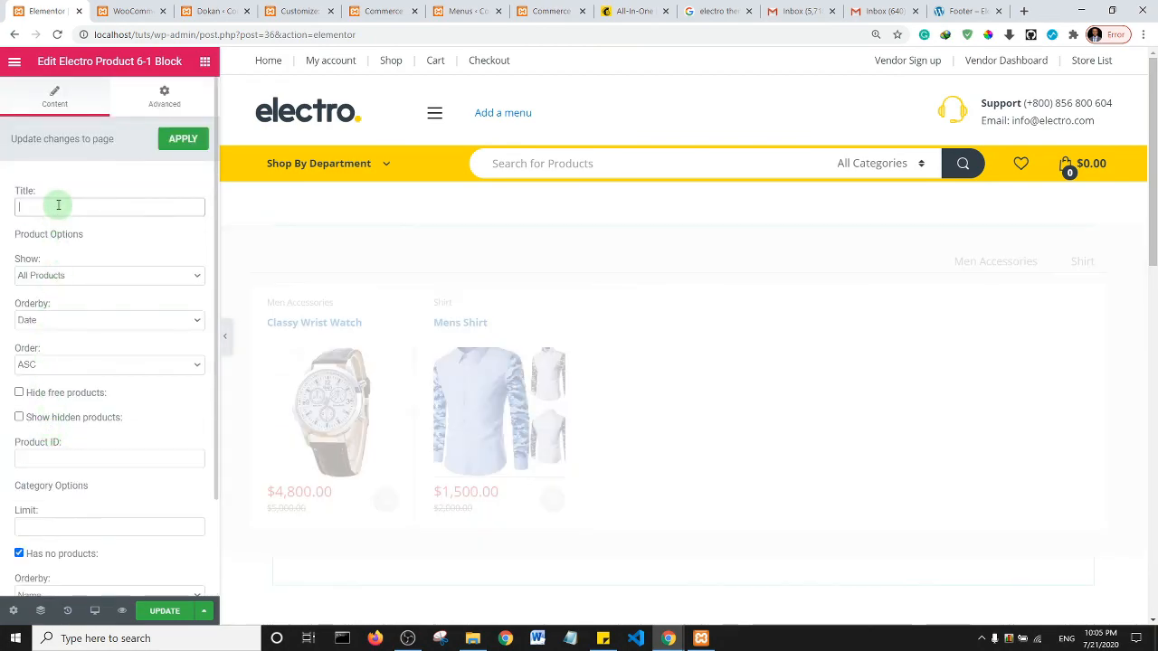
{"action": "type", "text": "Recent"}
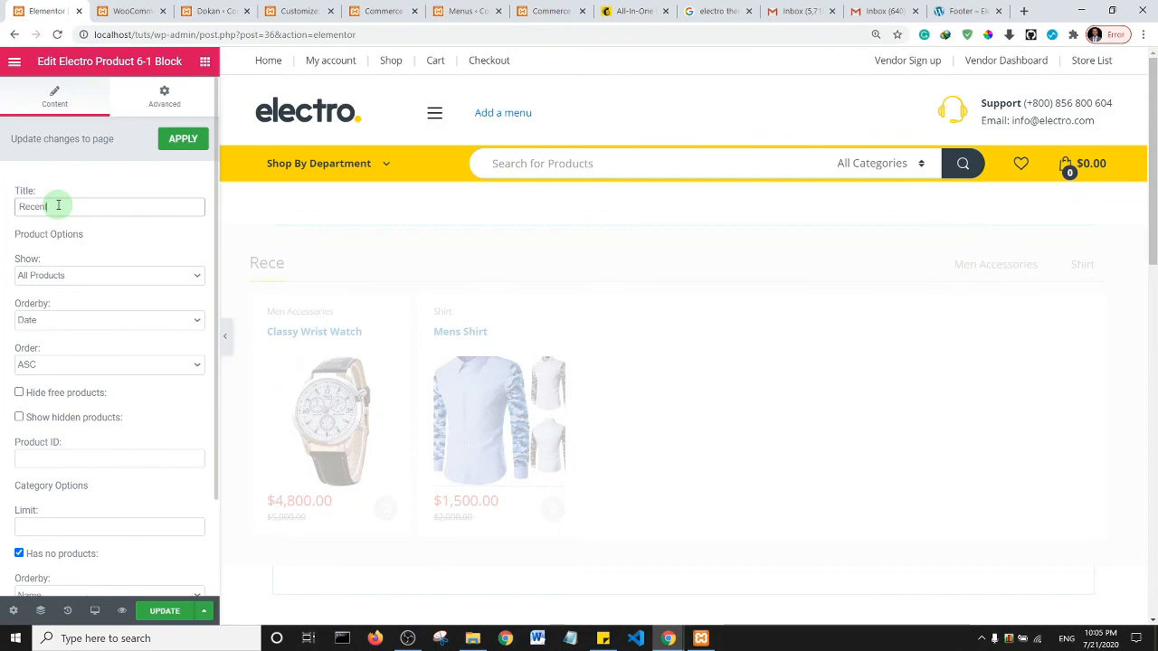
{"action": "double_click", "coordinate": [58, 205]}
{"action": "type", "text": "On Sale"}
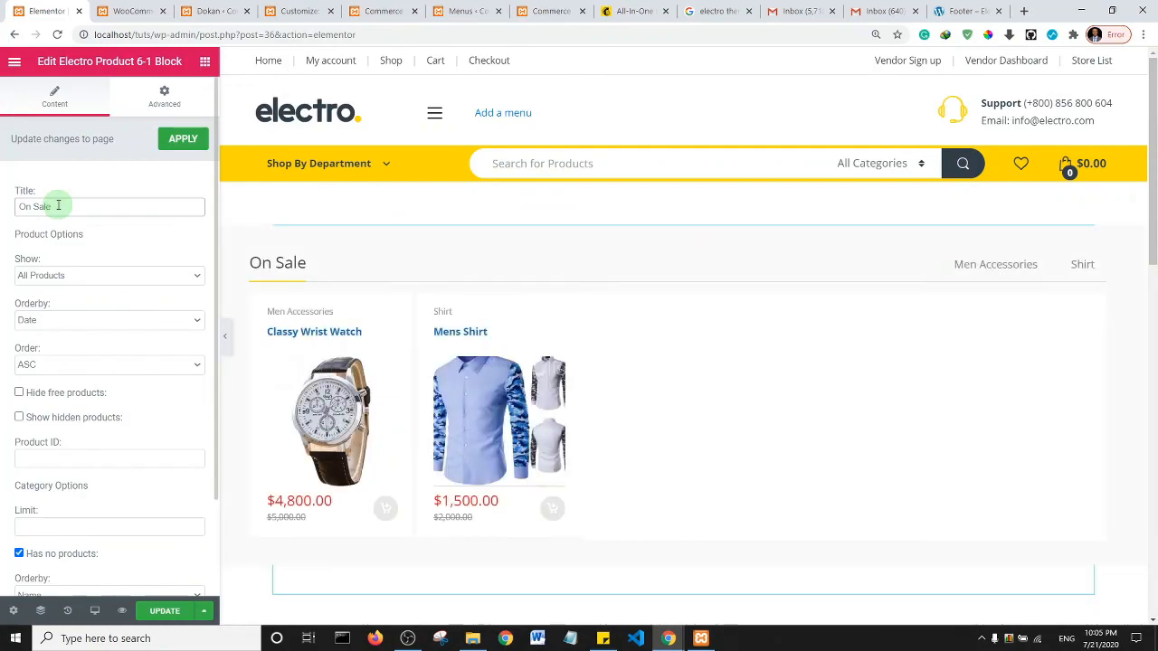
{"action": "left_click", "coordinate": [165, 610]}
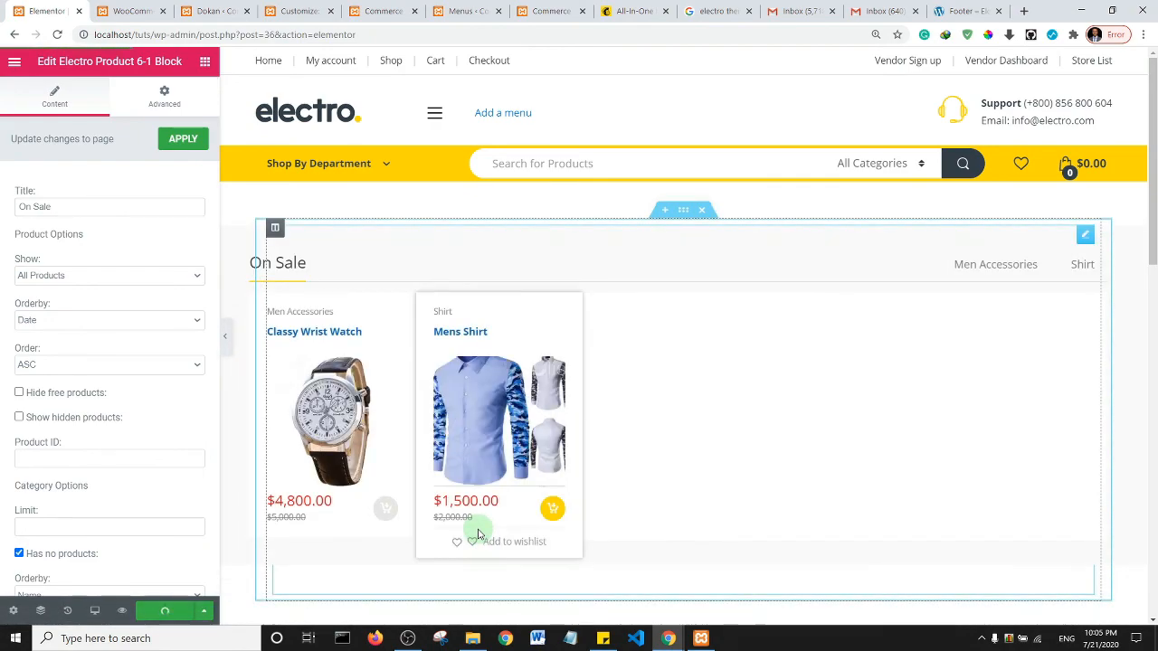
{"action": "left_click", "coordinate": [548, 11]}
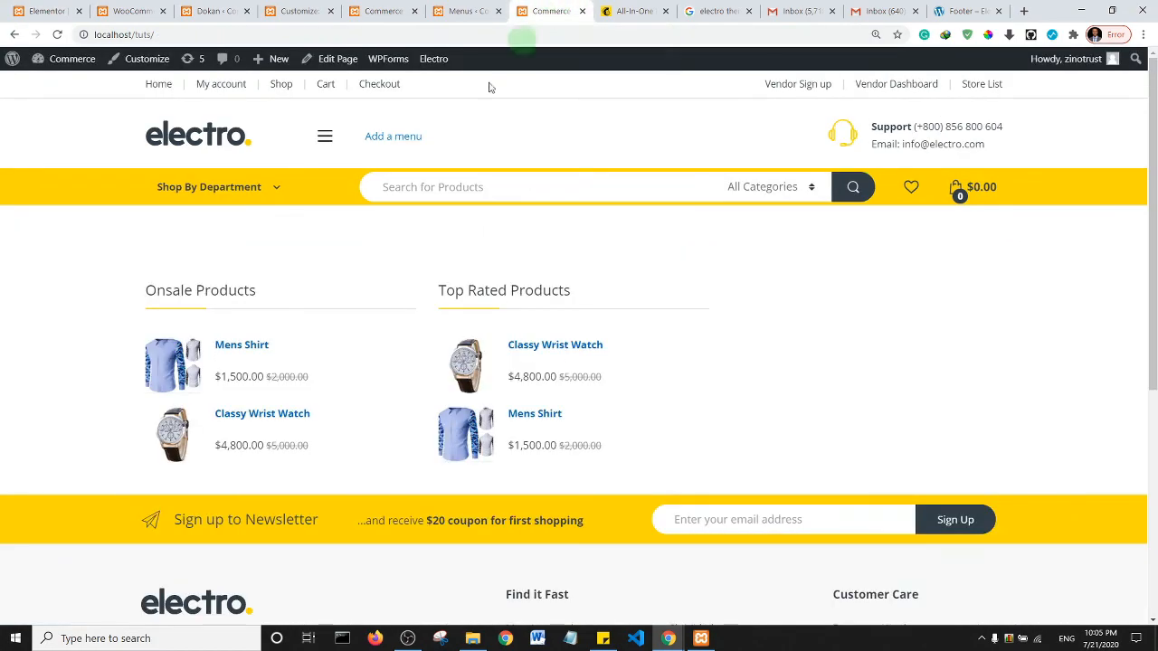
- Reload the storefront home page and scroll to confirm the On Sale block with Classy Wrist Watch and Mens Shirt
{"action": "left_click", "coordinate": [57, 35]}
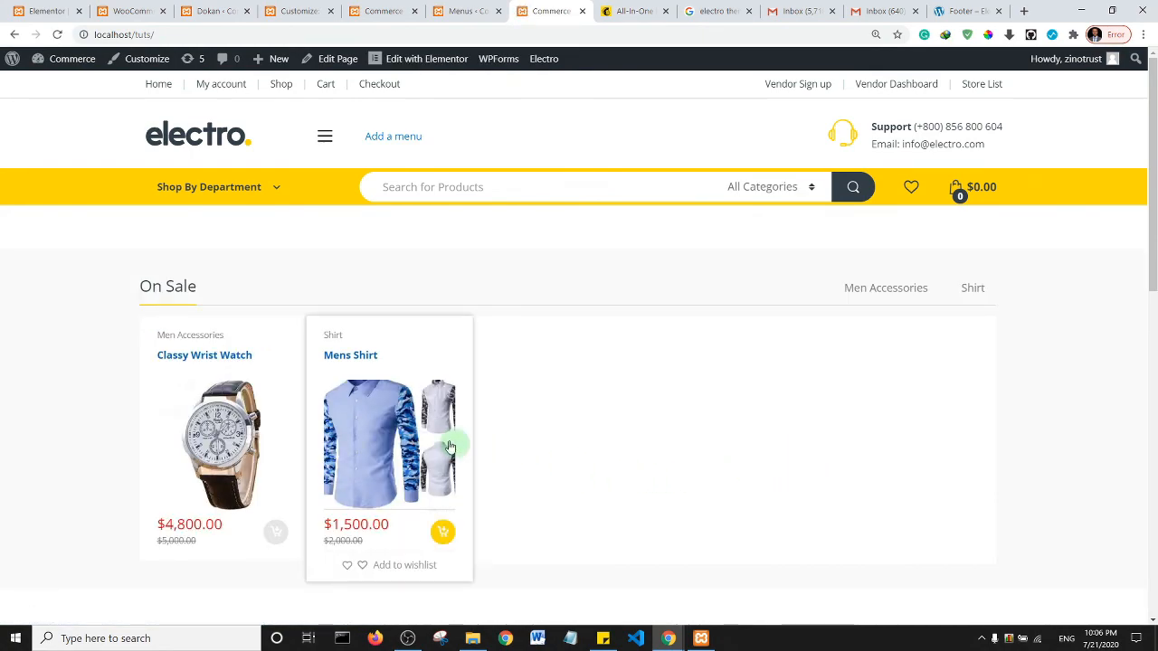
{"action": "scroll", "coordinate": [1152, 243], "scroll_direction": "down", "scroll_amount": 2}
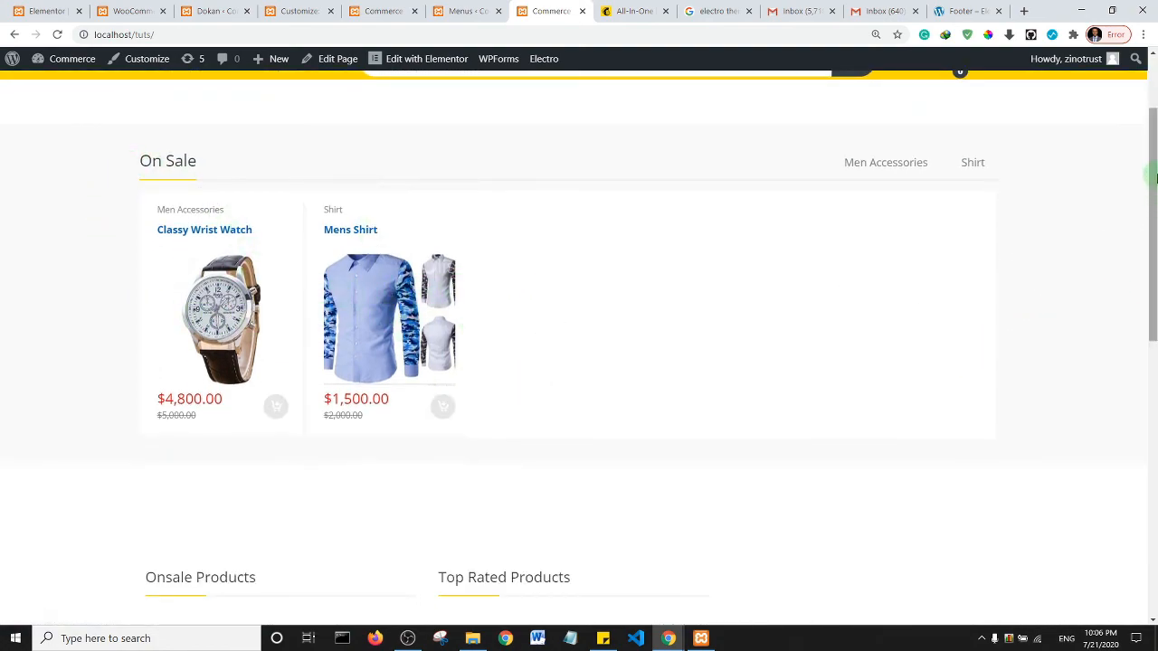
{"action": "scroll", "coordinate": [1149, 226], "scroll_direction": "down", "scroll_amount": 2}
{"action": "scroll", "coordinate": [1150, 232], "scroll_direction": "up", "scroll_amount": 4}
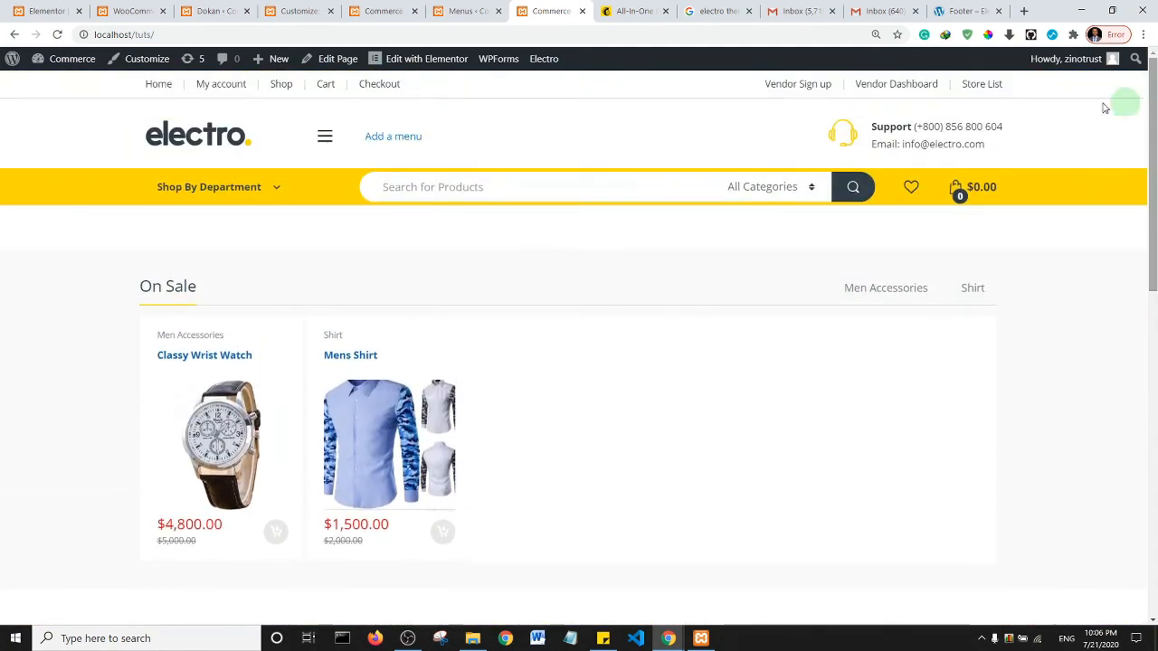
- Browse the Elementor widget list, then switch to the Chrome window showing the vendor Dashboard
{"action": "left_click", "coordinate": [54, 11]}
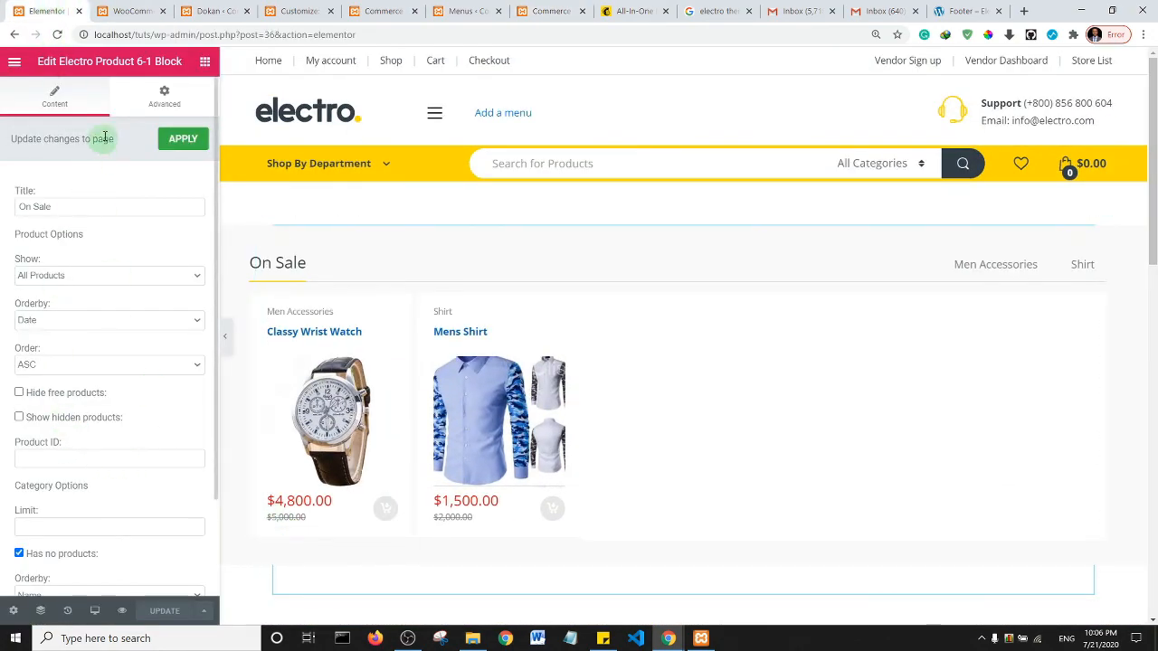
{"action": "left_click", "coordinate": [205, 62]}
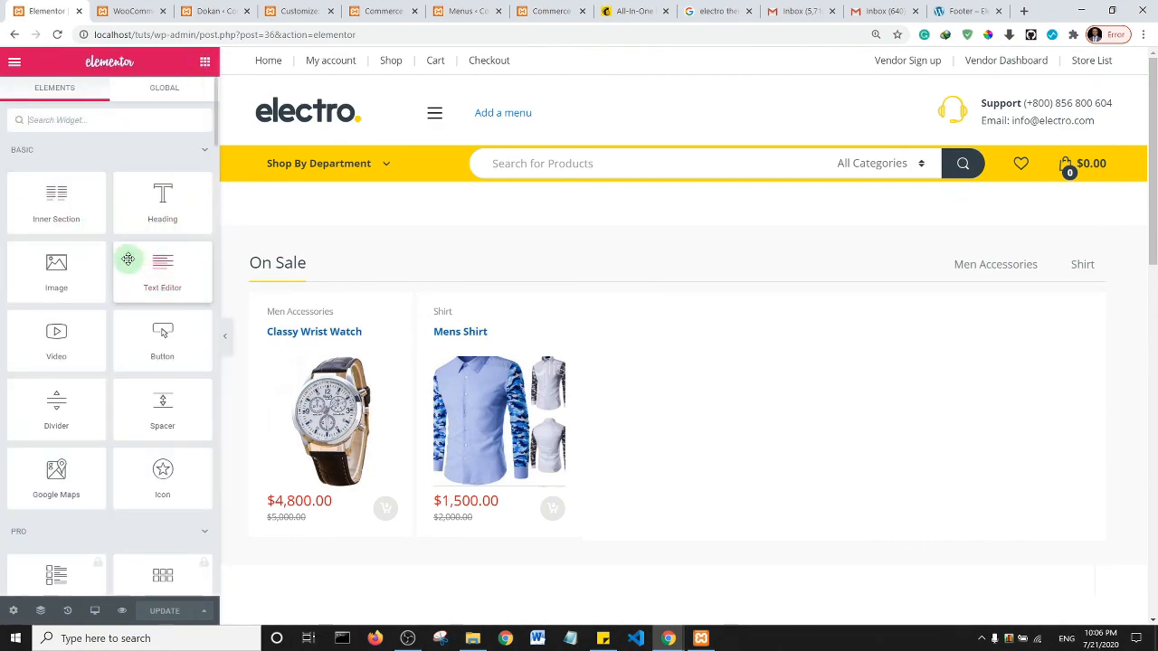
{"action": "scroll", "coordinate": [132, 263], "scroll_direction": "down", "scroll_amount": 10}
{"action": "scroll", "coordinate": [108, 269], "scroll_direction": "down", "scroll_amount": 10}
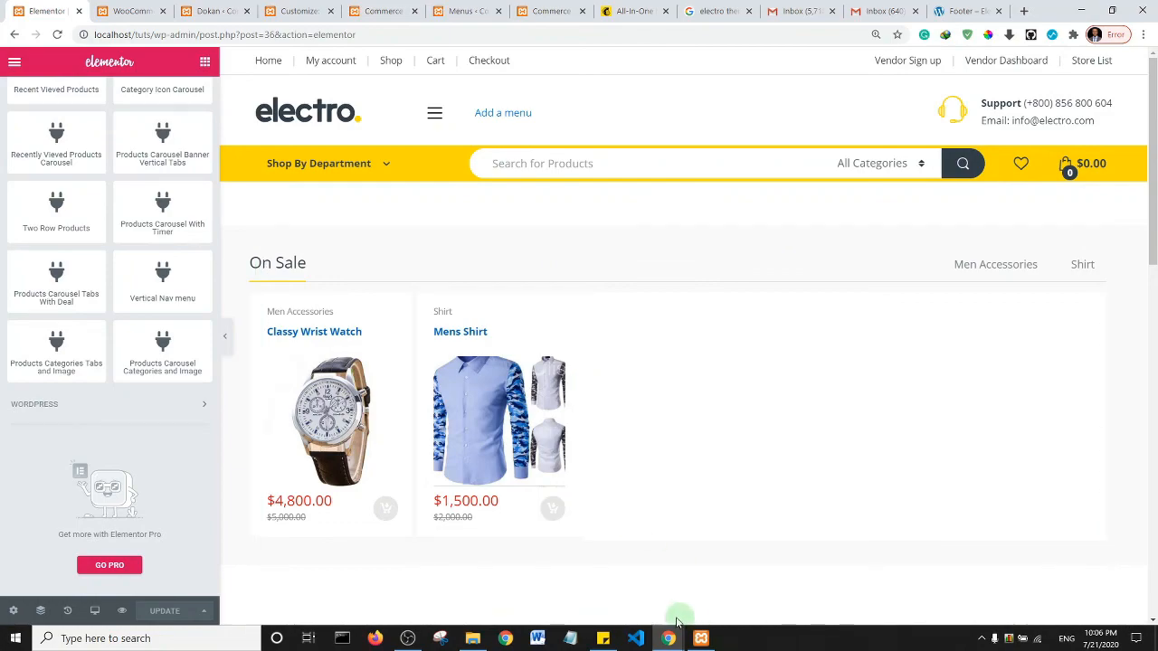
{"action": "mouse_move", "coordinate": [668, 637]}
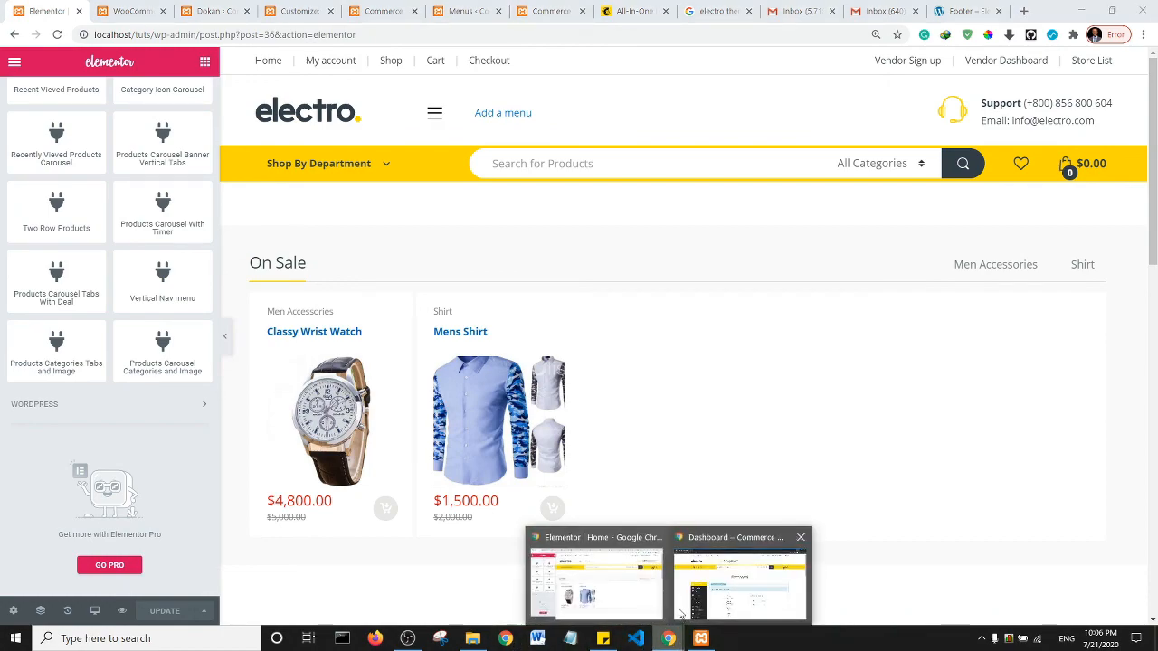
{"action": "left_click", "coordinate": [726, 582]}
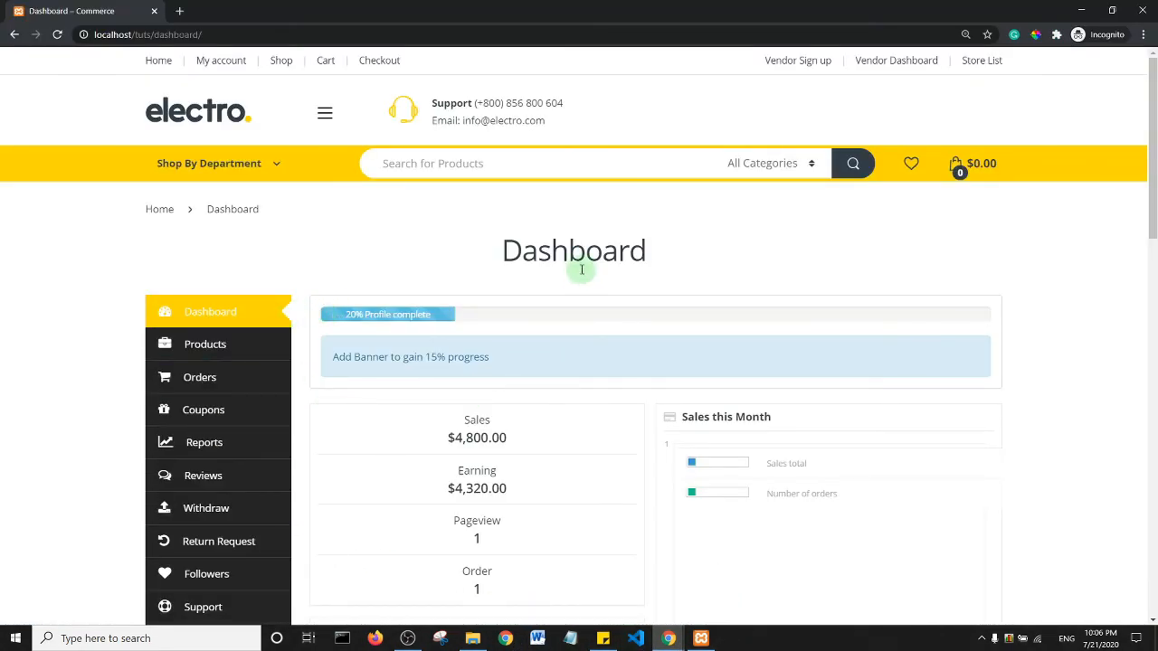